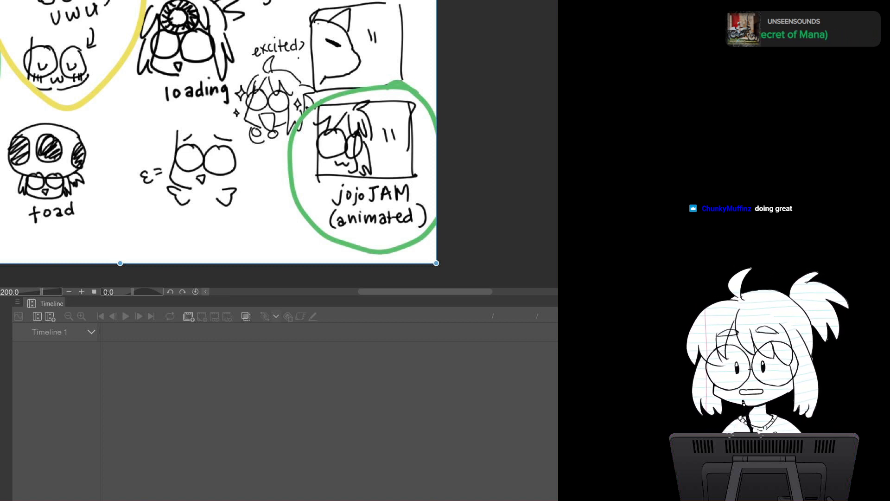
pyautogui.hotkey('ctrl', 'Tab')
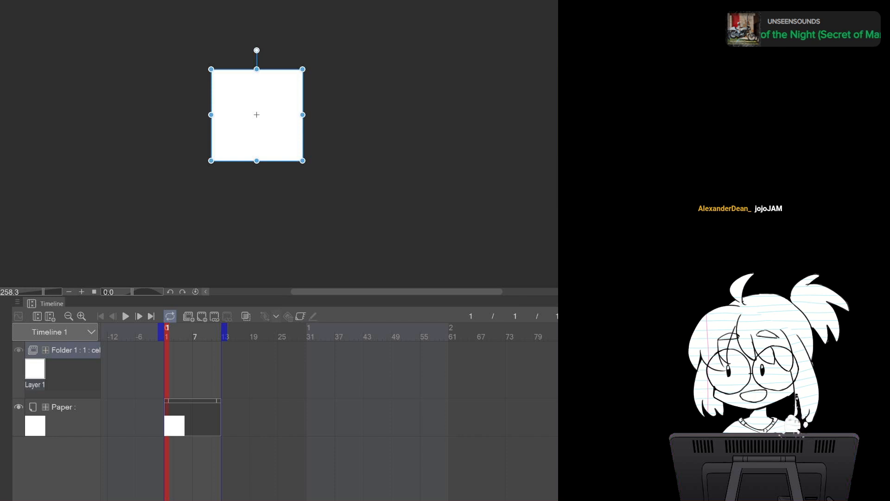
pyautogui.hotkey('ctrl', 'Tab')
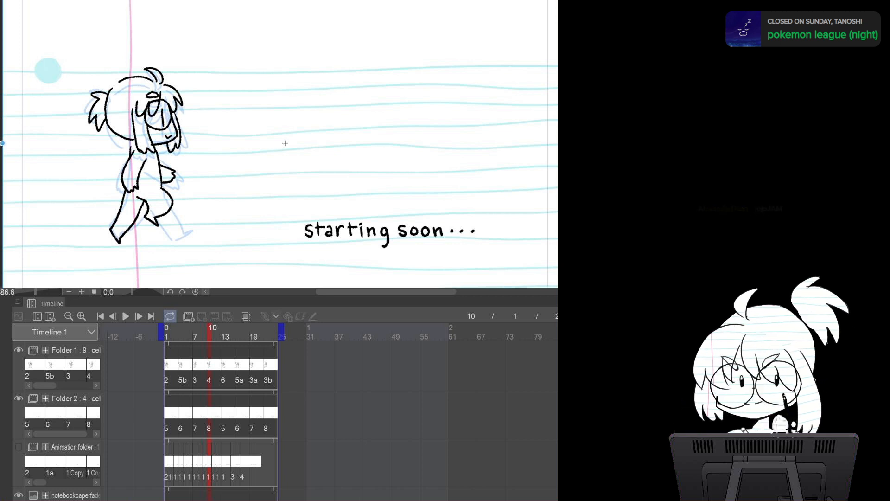
pyautogui.hotkey('ctrl', 'Tab')
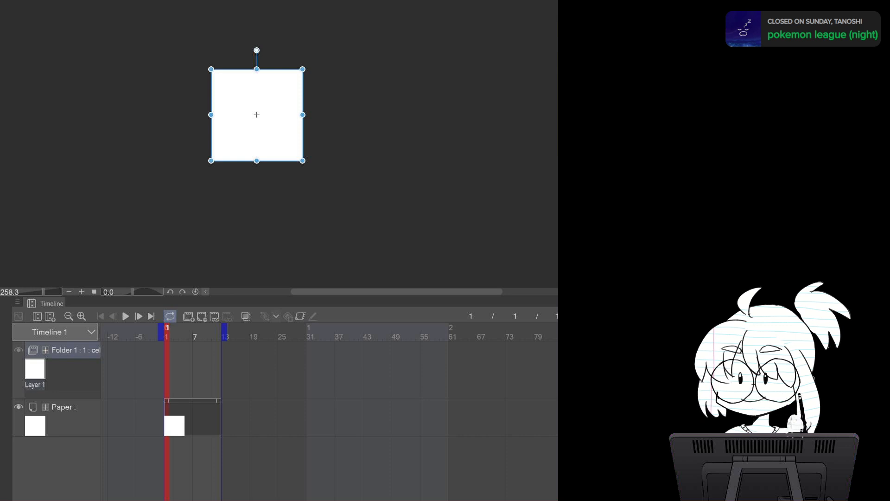
pyautogui.hotkey('ctrl', 'Tab')
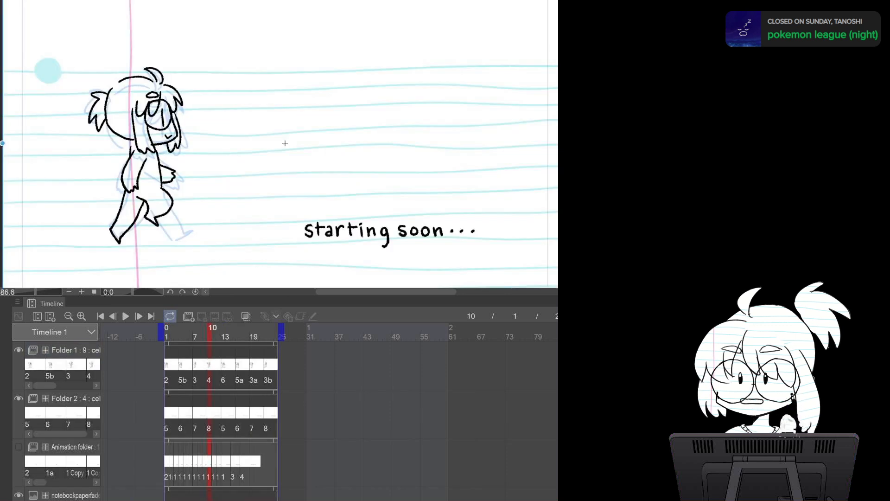
pyautogui.hotkey('ctrl', 'Tab')
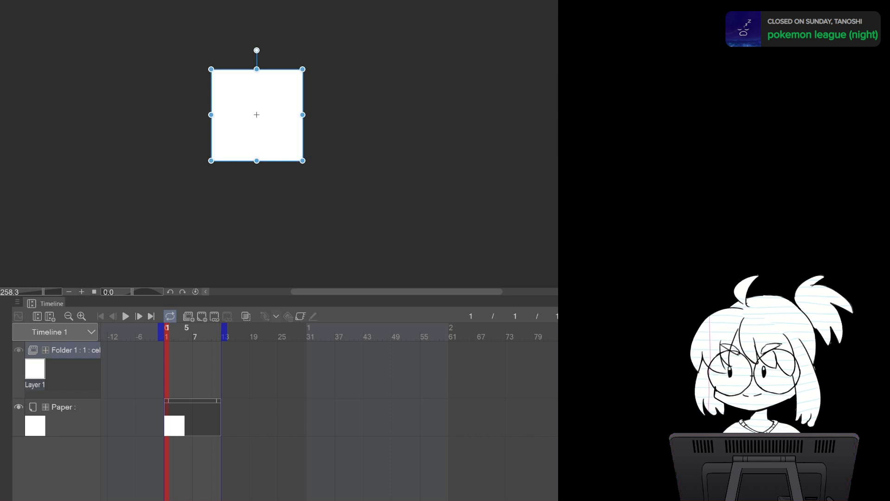
# Inspect the animation folder and paper tracks in the timeline
pyautogui.click(187, 418)
pyautogui.click(69, 371)
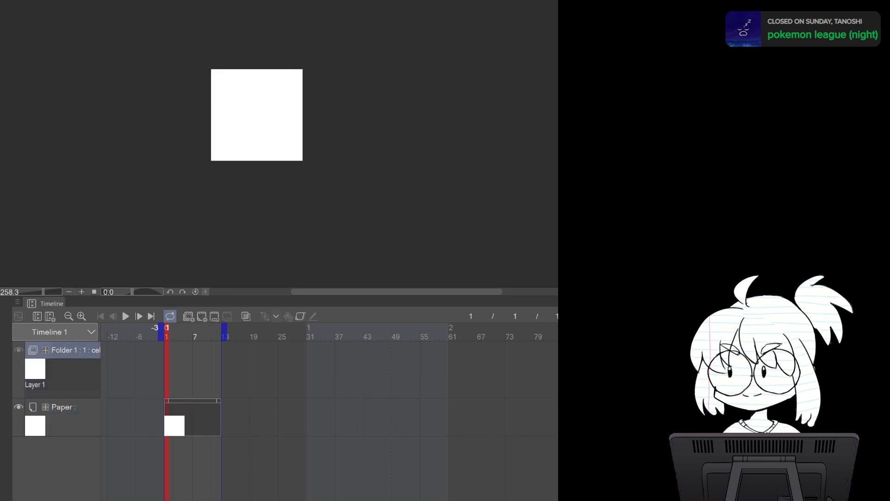
pyautogui.click(201, 418)
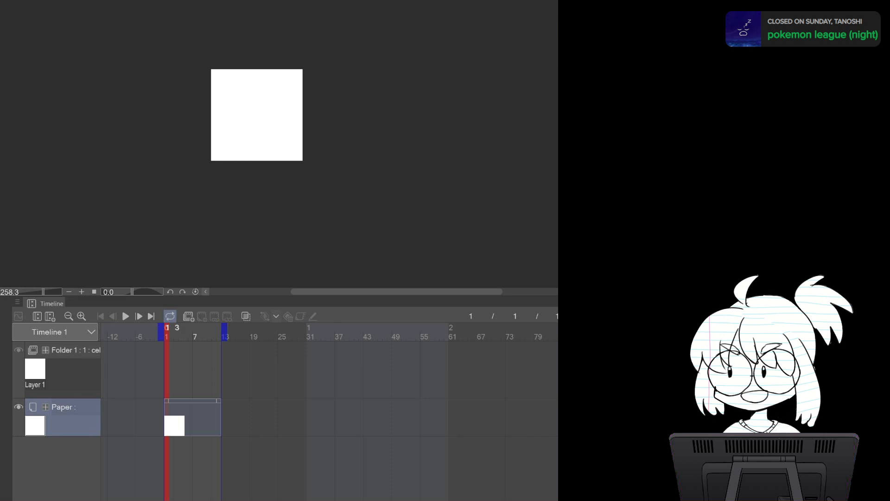
pyautogui.click(70, 351)
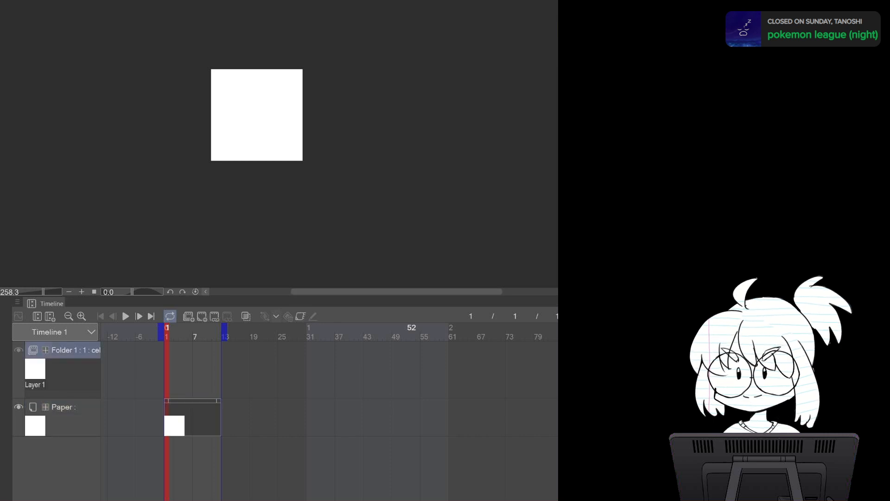
pyautogui.click(35, 372)
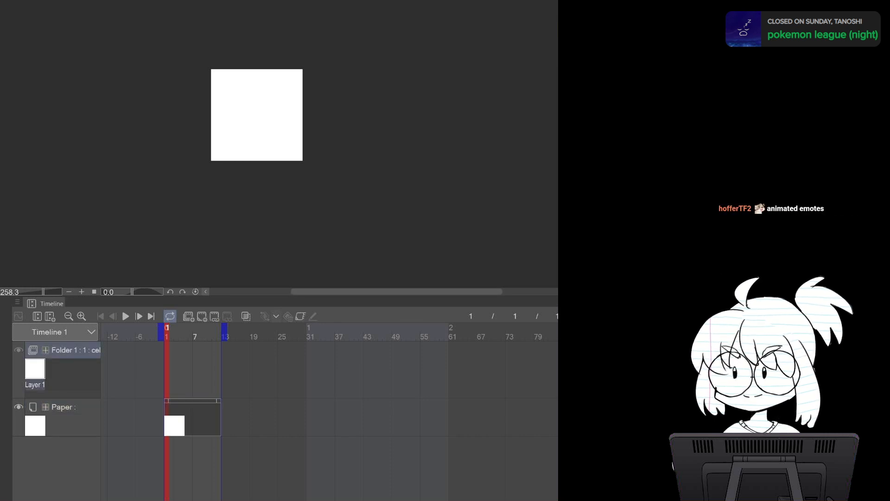
pyautogui.click(70, 350)
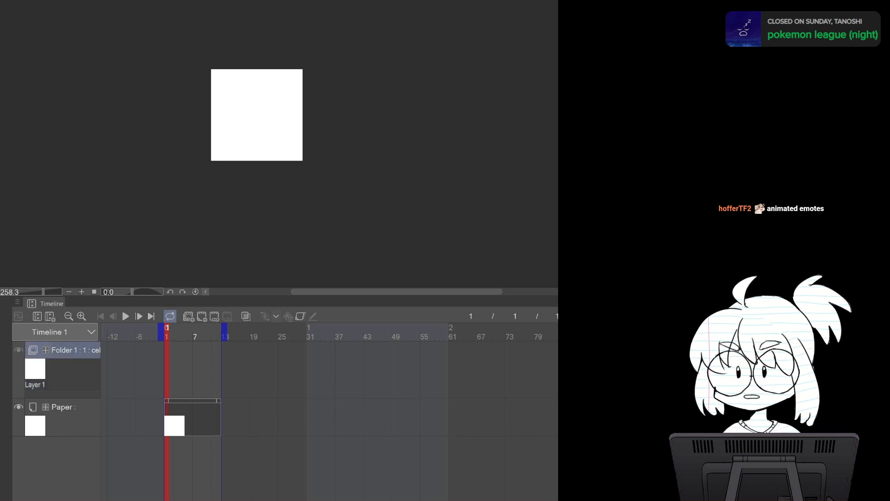
pyautogui.click(46, 351)
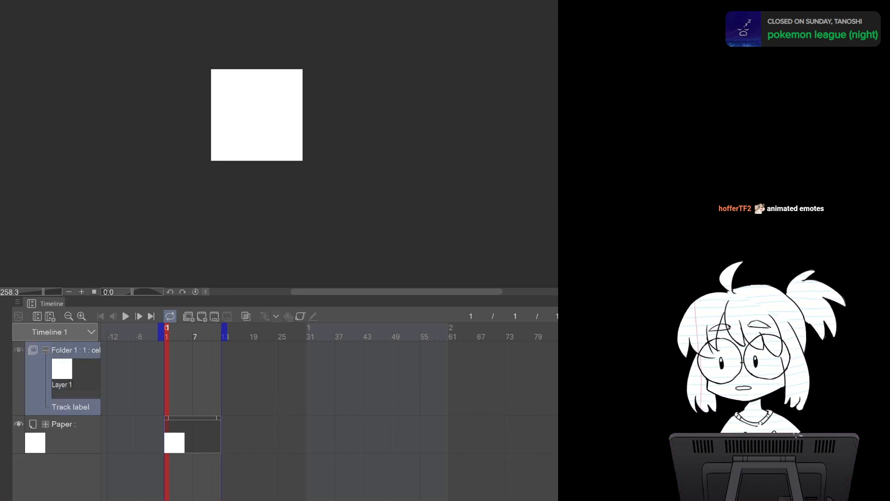
pyautogui.click(37, 316)
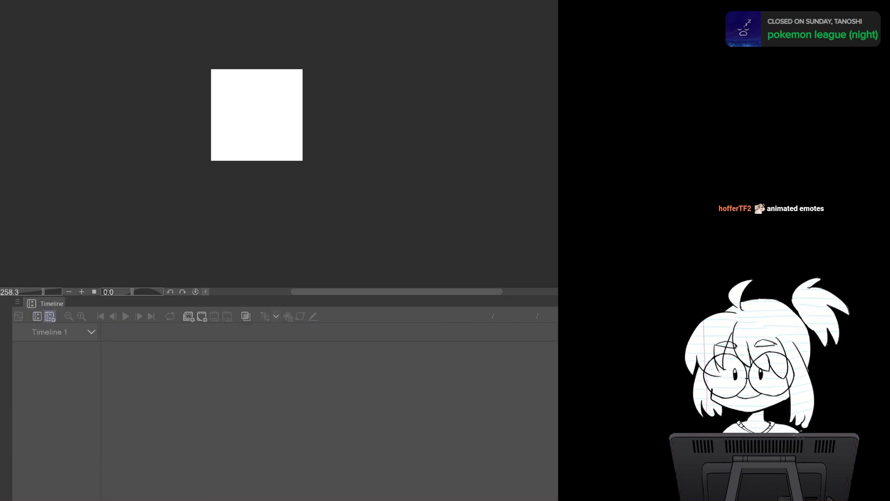
pyautogui.click(50, 316)
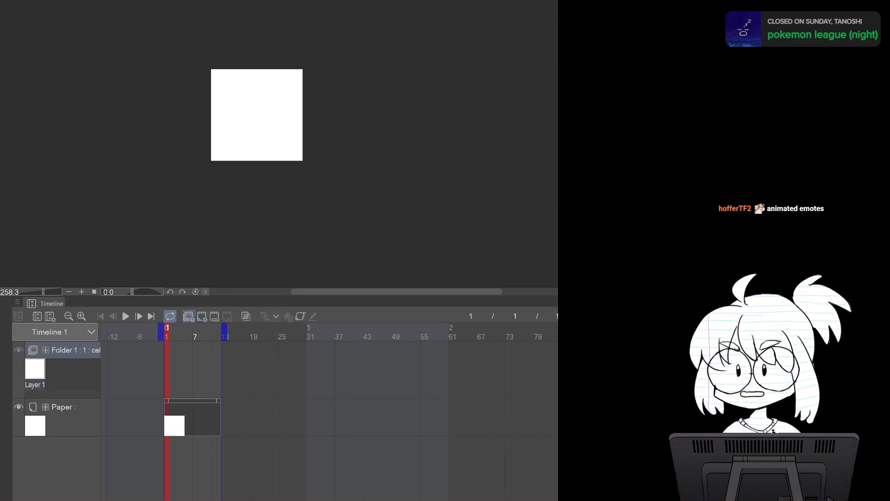
# Add a new animation cel, Layer 2, to Folder 1 and delete the original Layer 1 cel
pyautogui.click(202, 316)
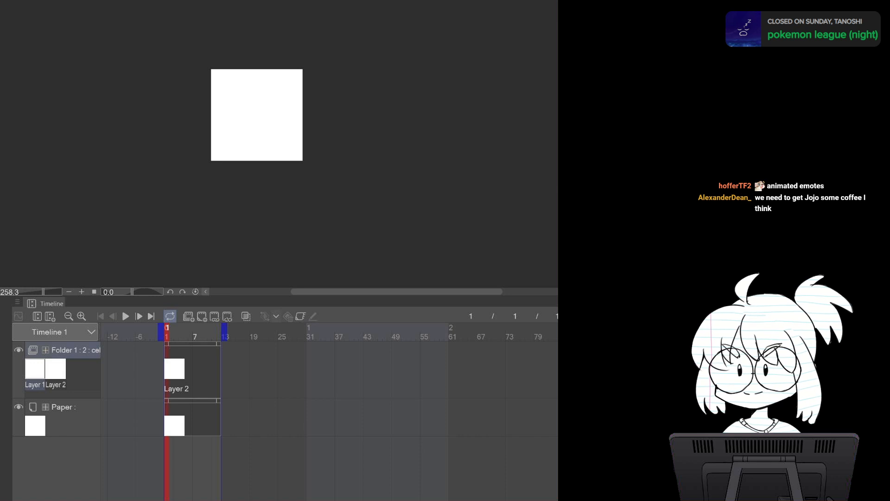
pyautogui.press('Delete')
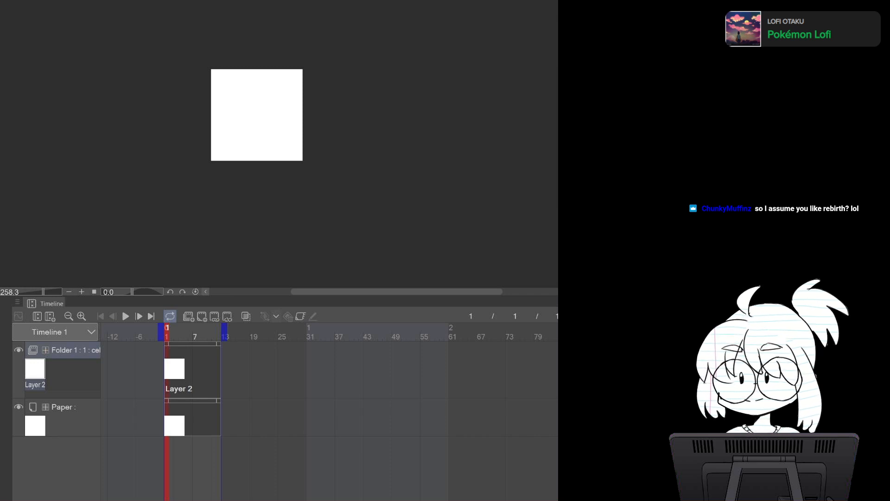
# Copy the whole cat-jam image from the other canvas and paste it into the animation document
pyautogui.hotkey('ctrl', 'Tab')
pyautogui.scroll(2, 300, 134)
pyautogui.scroll(12, 295, 144)
pyautogui.scroll(-4, 285, 145)
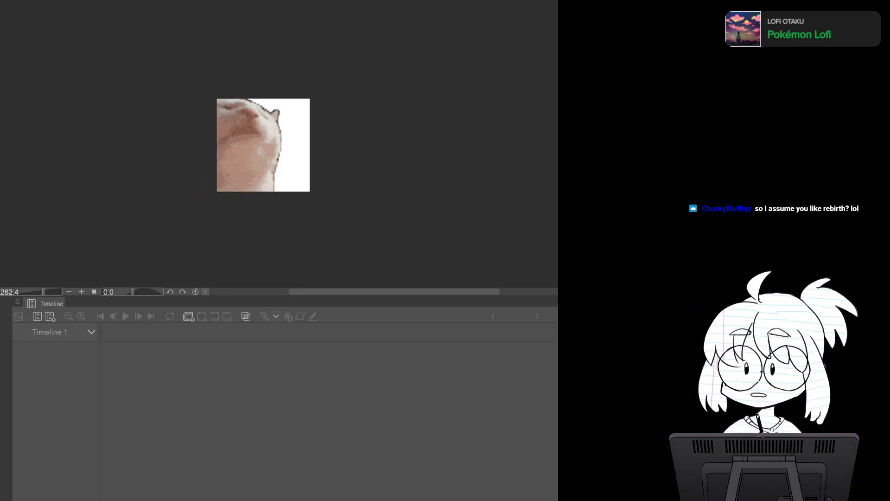
pyautogui.hotkey('ctrl', 'a')
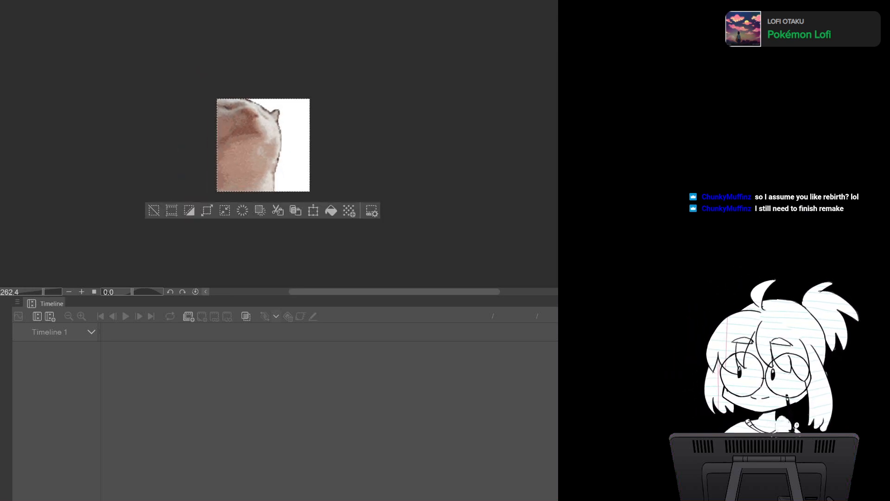
pyautogui.hotkey('ctrl', 'Tab')
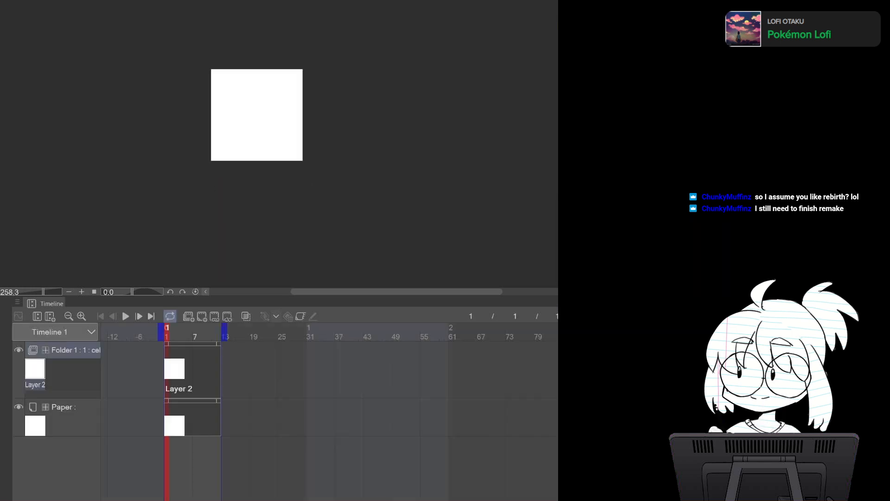
pyautogui.hotkey('ctrl', 'v')
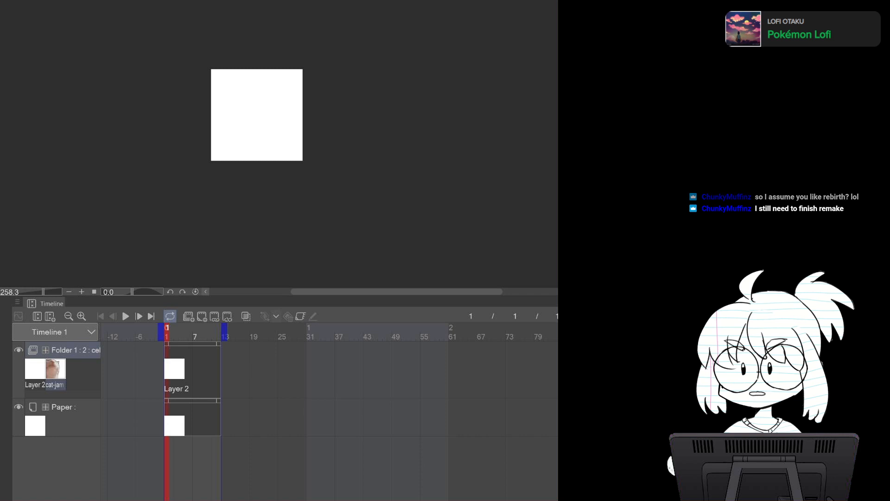
# Put the pasted cat-jam image on its own layer and group it into a new folder, Folder 2
pyautogui.click(35, 370)
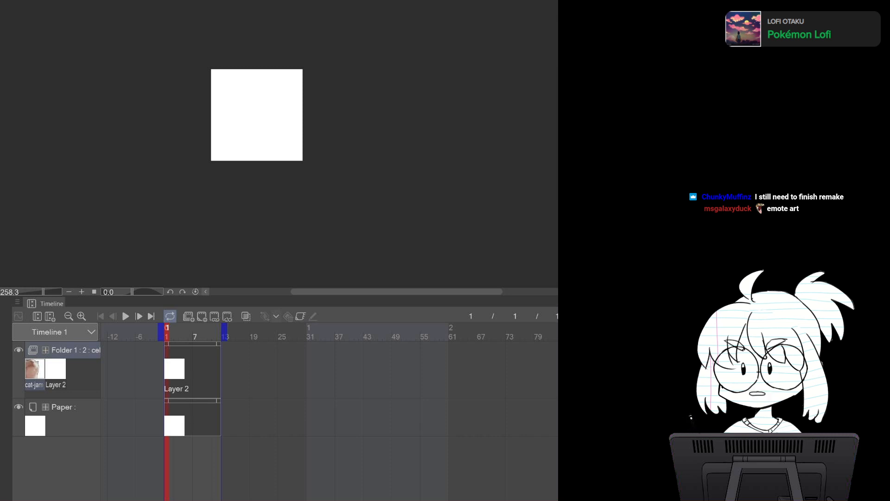
pyautogui.hotkey('ctrl', 'z')
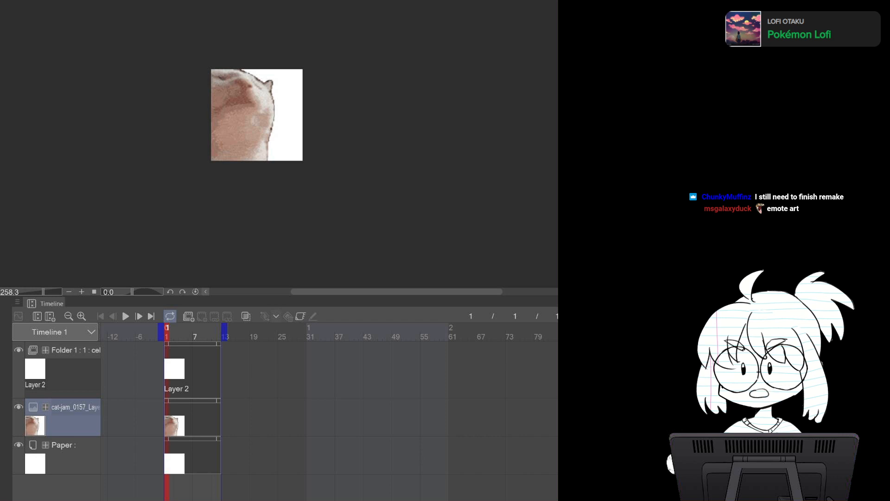
pyautogui.hotkey('ctrl', 'g')
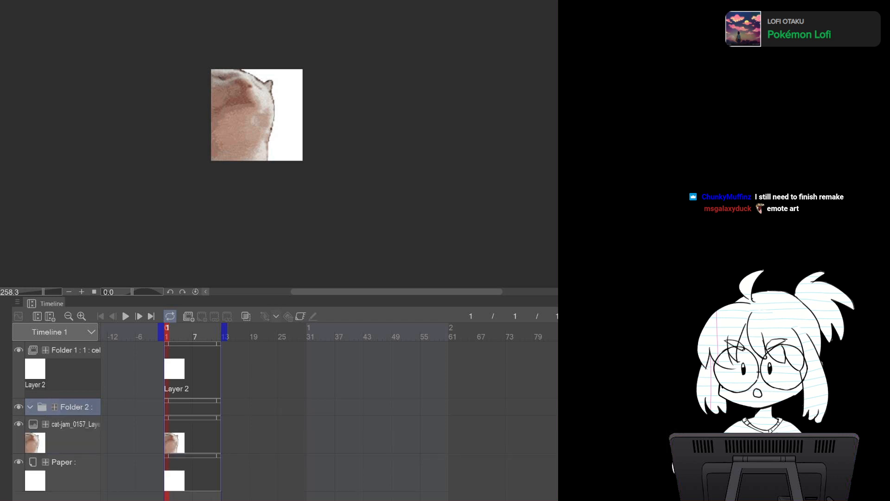
pyautogui.moveTo(62, 431); pyautogui.dragTo(63, 407)
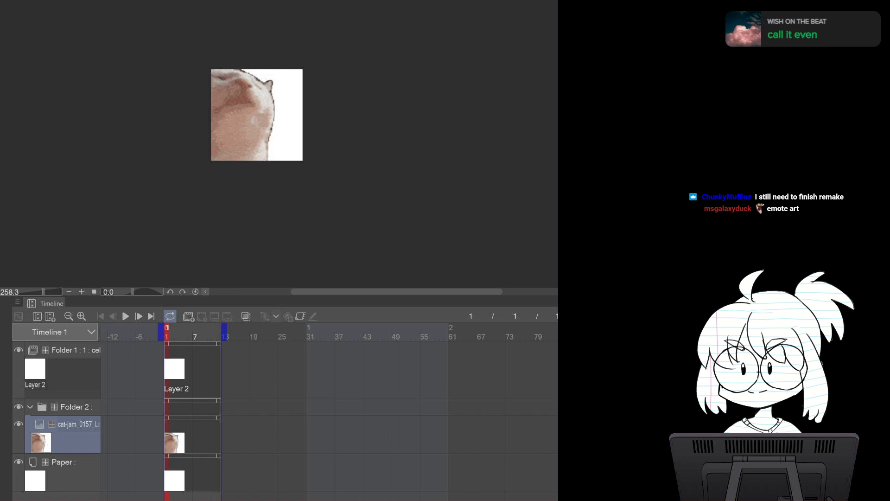
pyautogui.click(74, 407)
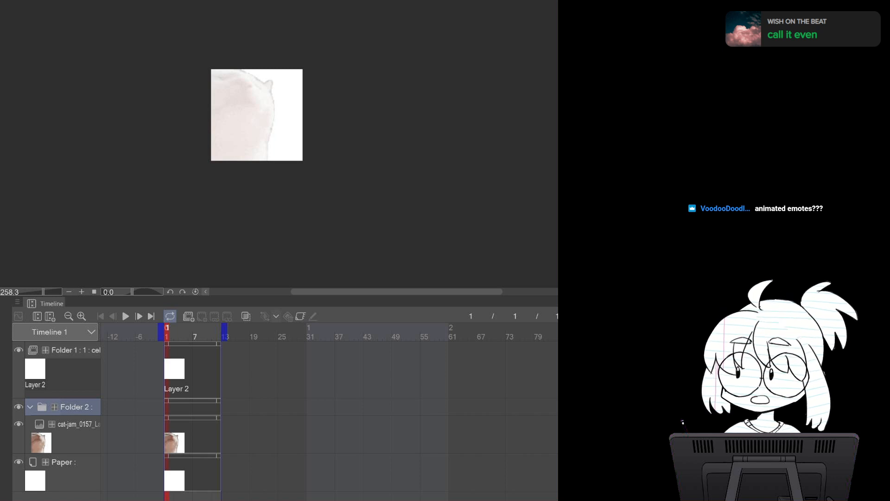
# On Layer 2, trace the cat's curved back outline from the head down over the reference
pyautogui.scroll(4, 303, 161)
pyautogui.moveTo(302, 161); pyautogui.dragTo(338, 221)
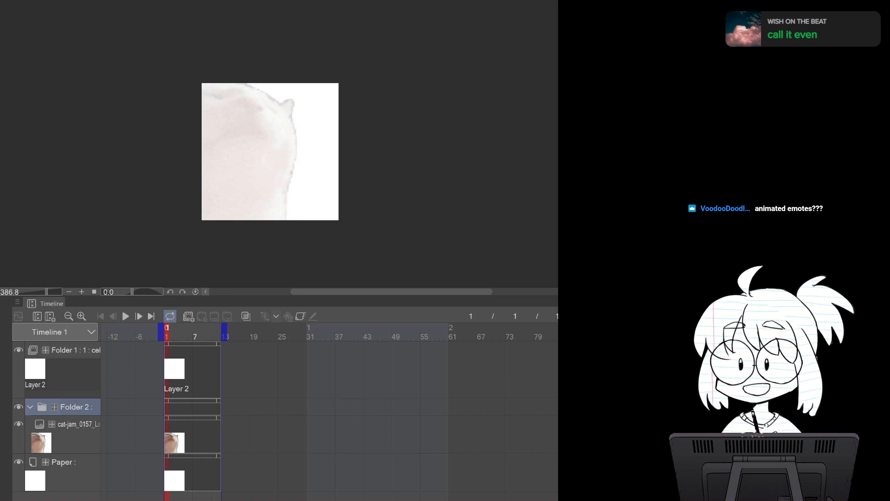
pyautogui.moveTo(271, 151); pyautogui.dragTo(322, 135)
pyautogui.moveTo(391, 157); pyautogui.dragTo(347, 160)
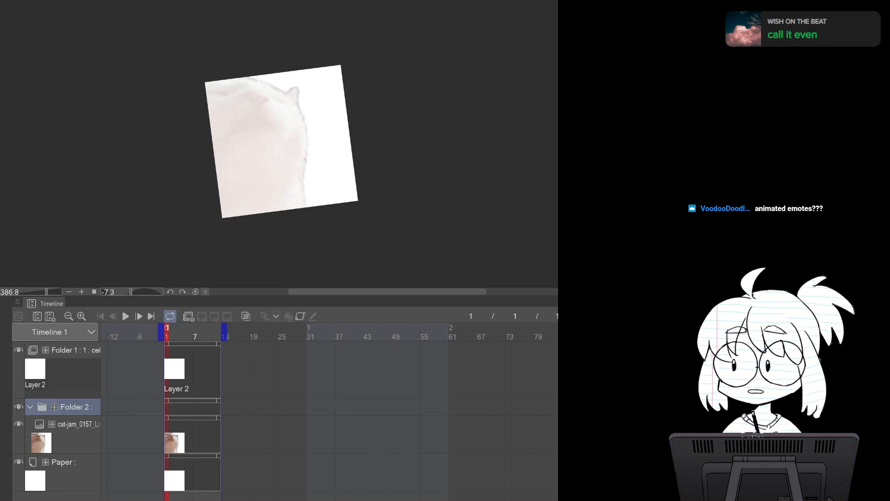
pyautogui.scroll(5, 347, 160)
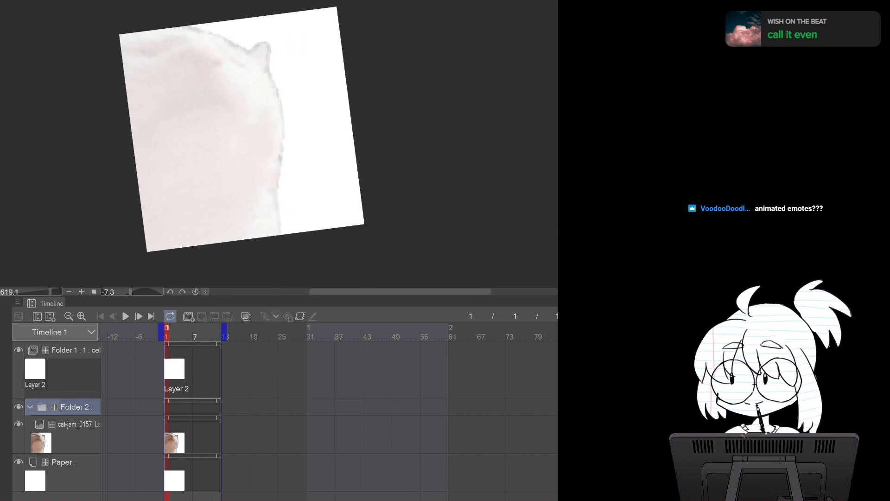
pyautogui.click(74, 350)
pyautogui.moveTo(271, 71)
pyautogui.mouseDown()
pyautogui.moveTo(292, 145)
pyautogui.moveTo(268, 195)
pyautogui.mouseUp()
pyautogui.hotkey('ctrl', 'z')
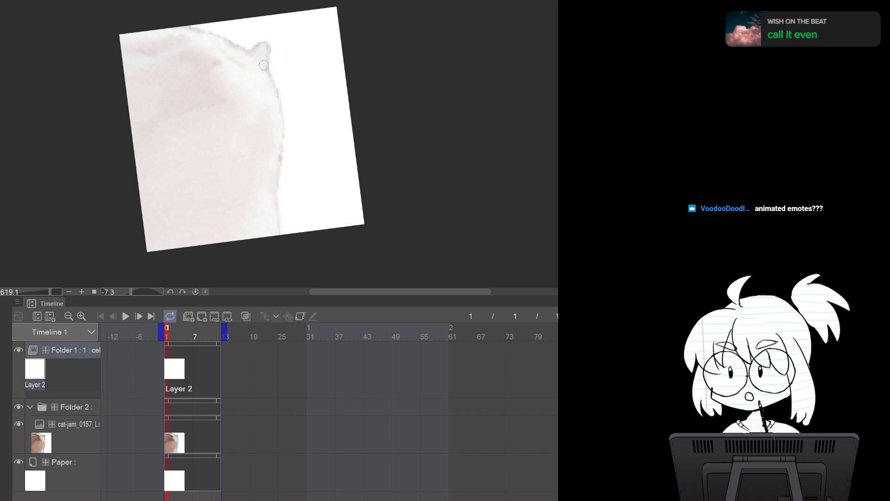
pyautogui.moveTo(258, 41)
pyautogui.mouseDown()
pyautogui.moveTo(280, 123)
pyautogui.moveTo(252, 180)
pyautogui.mouseUp()
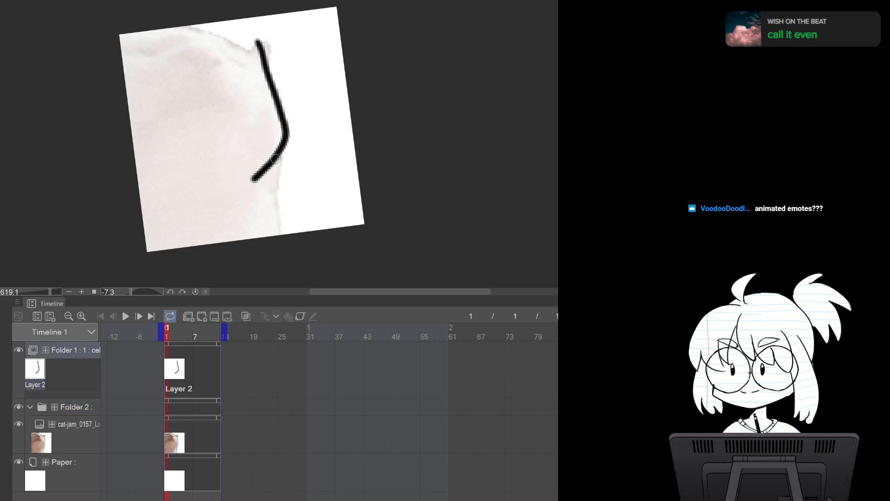
pyautogui.hotkey('ctrl', 'z')
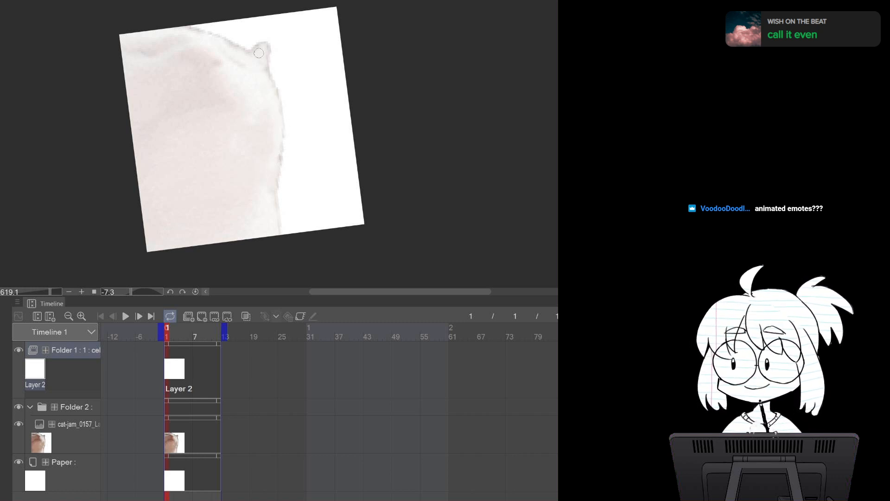
pyautogui.moveTo(257, 41)
pyautogui.mouseDown()
pyautogui.moveTo(285, 146)
pyautogui.moveTo(263, 194)
pyautogui.moveTo(206, 219)
pyautogui.moveTo(236, 201)
pyautogui.moveTo(260, 226)
pyautogui.mouseUp()
pyautogui.hotkey('ctrl', 'z')
pyautogui.hotkey('ctrl', 'z')
pyautogui.hotkey('ctrl', 'z')
pyautogui.moveTo(253, 39)
pyautogui.mouseDown()
pyautogui.moveTo(287, 137)
pyautogui.moveTo(266, 194)
pyautogui.moveTo(226, 234)
pyautogui.mouseUp()
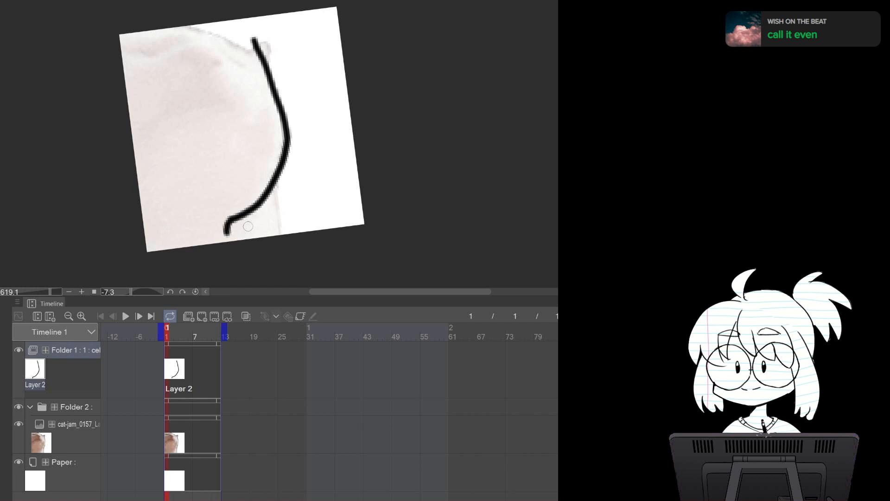
# Draw round glasses and a wavy mouth over the cat's face on Layer 2
pyautogui.moveTo(252, 40)
pyautogui.mouseDown()
pyautogui.moveTo(210, 82)
pyautogui.moveTo(272, 116)
pyautogui.moveTo(248, 34)
pyautogui.mouseUp()
pyautogui.moveTo(191, 26)
pyautogui.mouseDown()
pyautogui.moveTo(205, 77)
pyautogui.moveTo(129, 113)
pyautogui.mouseUp()
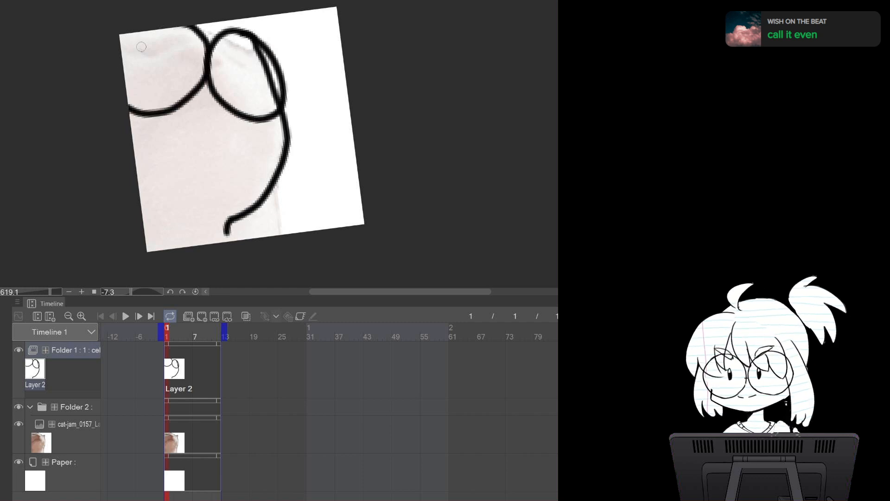
pyautogui.moveTo(180, 122); pyautogui.dragTo(232, 132)
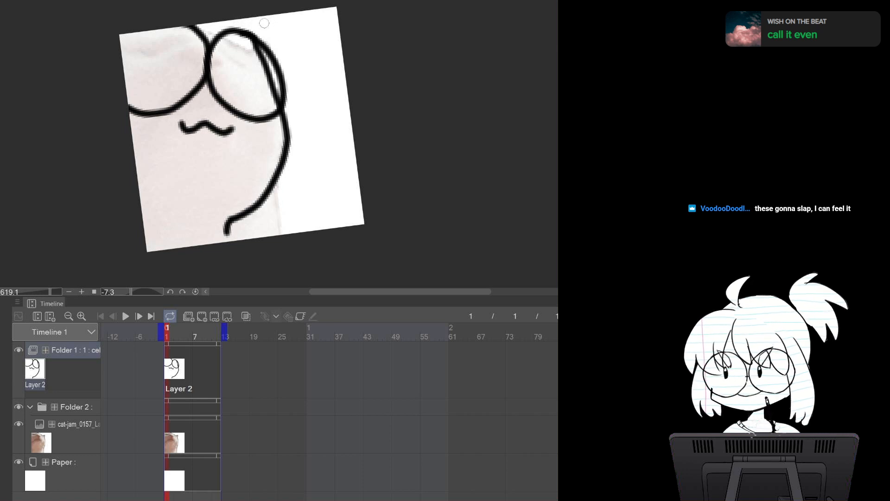
# Add a hair strand above the glasses and erase its overlapping lower part
pyautogui.moveTo(233, 27)
pyautogui.mouseDown()
pyautogui.moveTo(253, 36)
pyautogui.moveTo(261, 30)
pyautogui.moveTo(303, 78)
pyautogui.mouseUp()
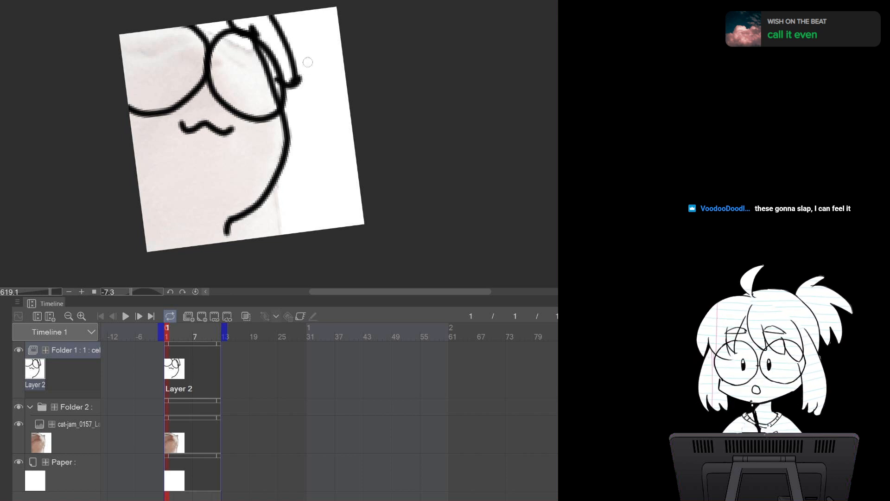
pyautogui.press('e')
pyautogui.moveTo(251, 51)
pyautogui.mouseDown()
pyautogui.moveTo(277, 91)
pyautogui.moveTo(270, 79)
pyautogui.moveTo(274, 106)
pyautogui.mouseUp()
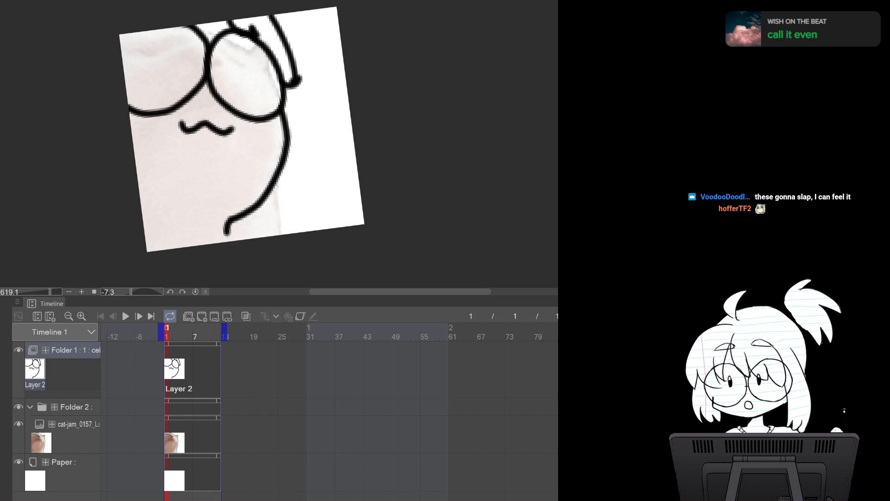
# Extend the lower end of the cat's back outline on Layer 2
pyautogui.moveTo(225, 228); pyautogui.dragTo(230, 241)
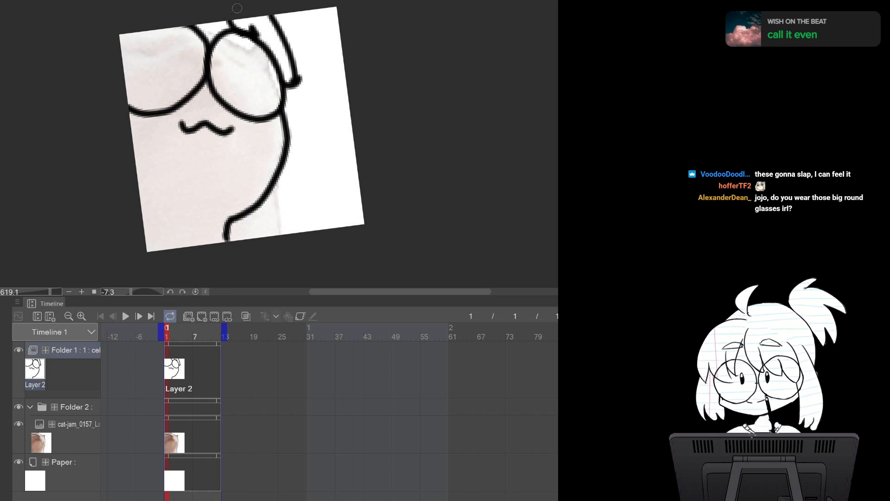
# Copy the next cat-jam frame from the other document and paste it into Folder 2 above the first frame
pyautogui.hotkey('ctrl', 'Tab')
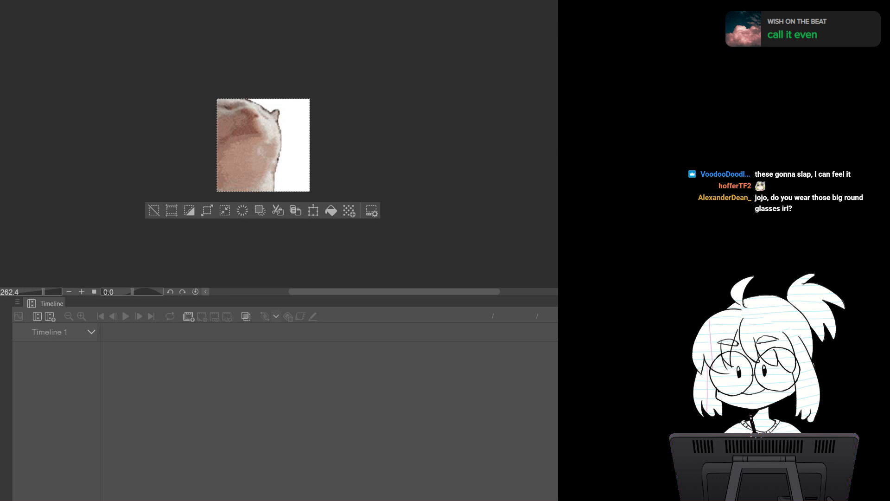
pyautogui.click(41, 1)
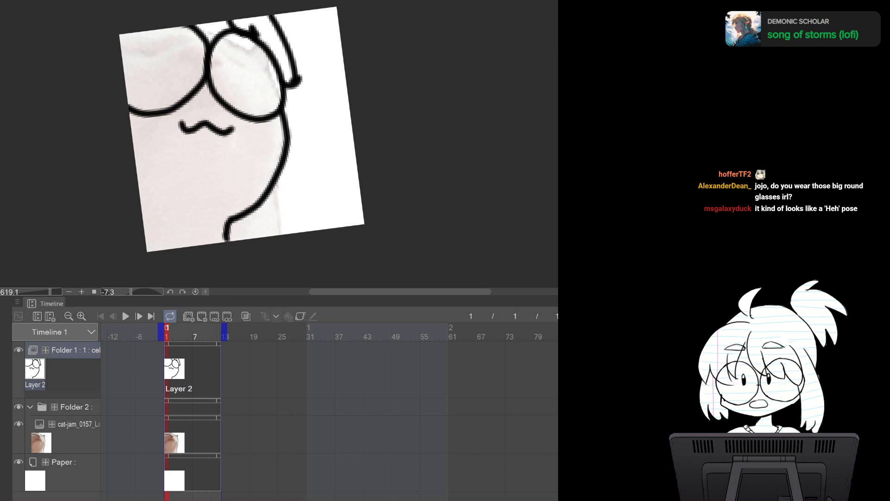
pyautogui.hotkey('ctrl', 'Tab')
pyautogui.hotkey('ctrl', 'a')
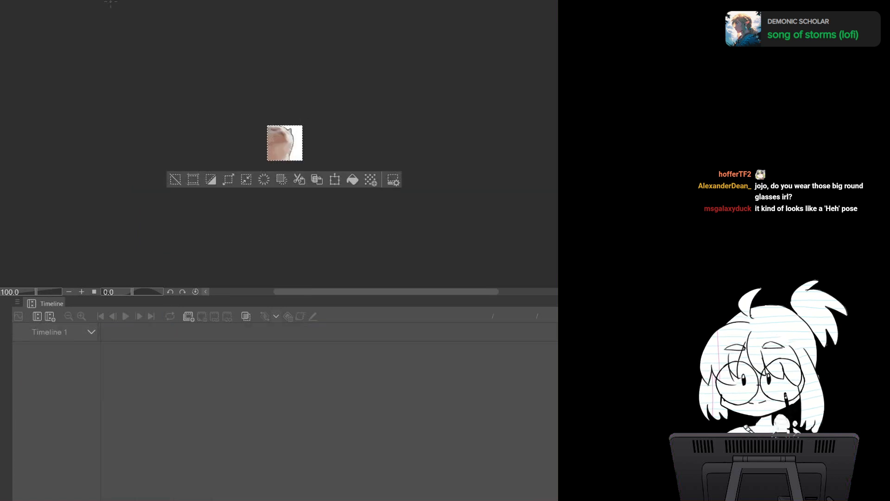
pyautogui.hotkey('ctrl', 'c')
pyautogui.hotkey('ctrl', 'Tab')
pyautogui.click(63, 434)
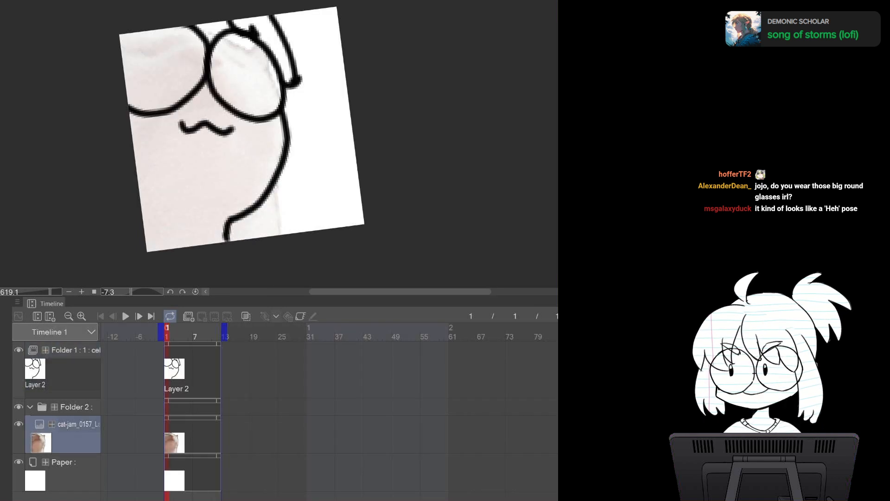
pyautogui.hotkey('ctrl', 'v')
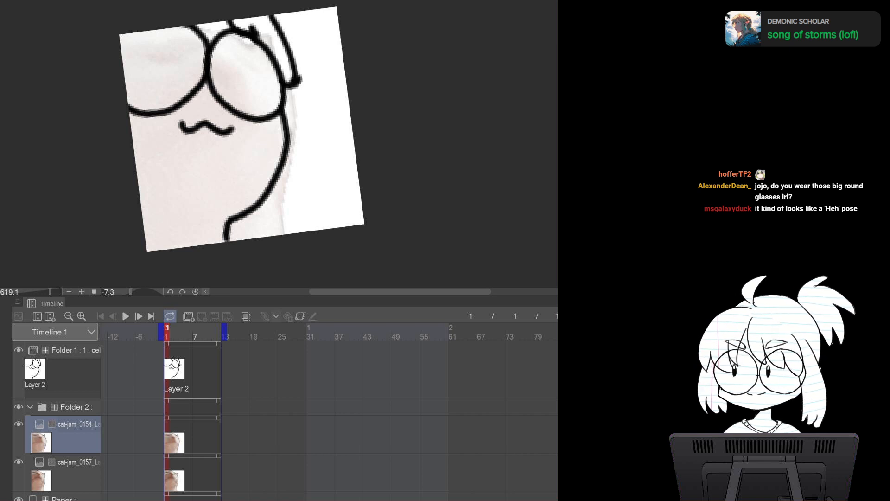
# Toggle the pasted cat-jam_0154 layer's visibility repeatedly to compare it with the first reference frame
pyautogui.click(19, 424)
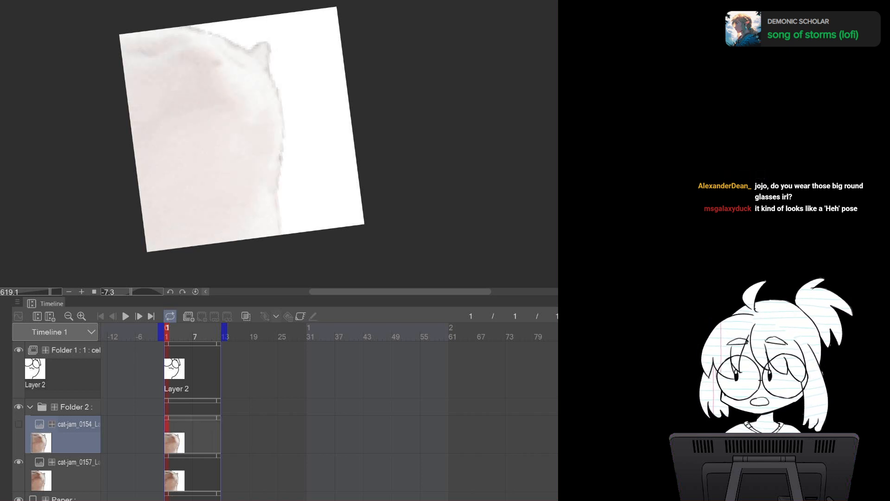
pyautogui.click(19, 424)
pyautogui.click(18, 423)
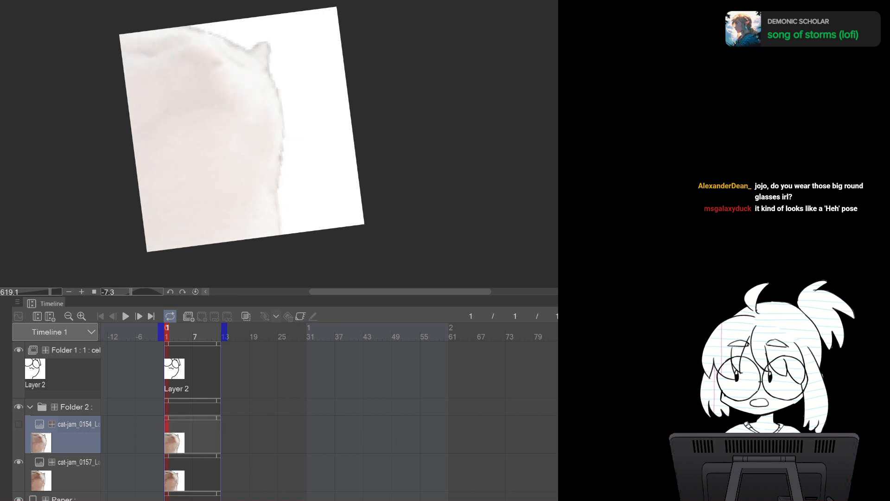
pyautogui.click(18, 424)
pyautogui.click(18, 424)
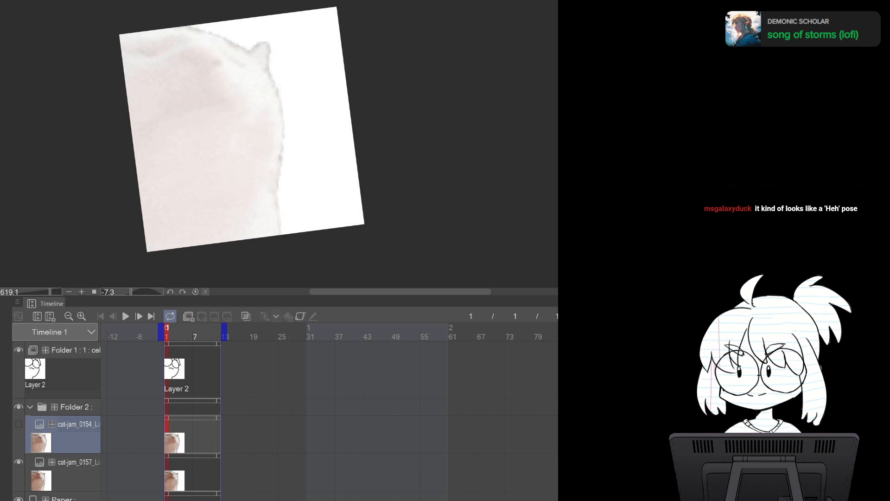
pyautogui.click(18, 424)
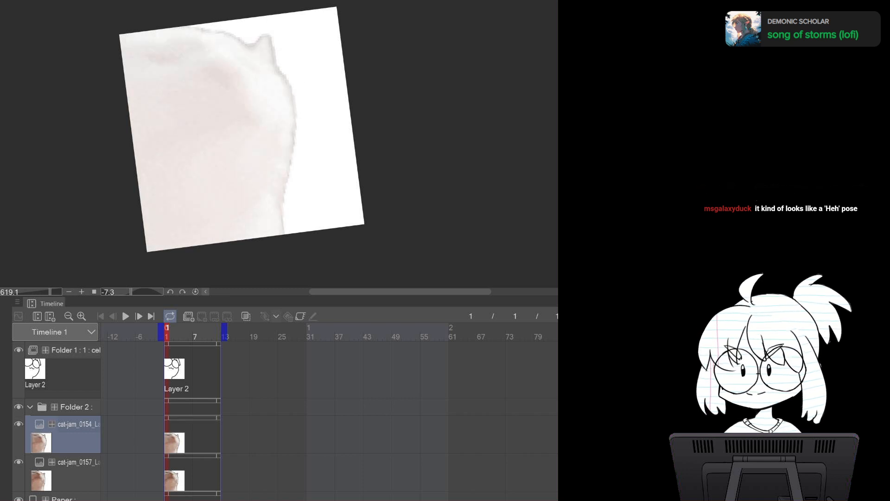
# Add a new animation cel, Layer 3, at frame 2 in Folder 1, and recheck the new reference frame
pyautogui.click(63, 367)
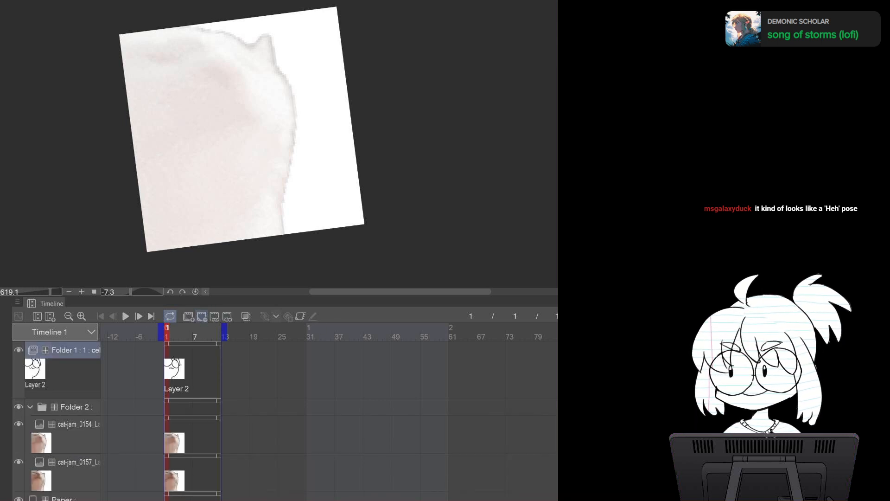
pyautogui.click(202, 316)
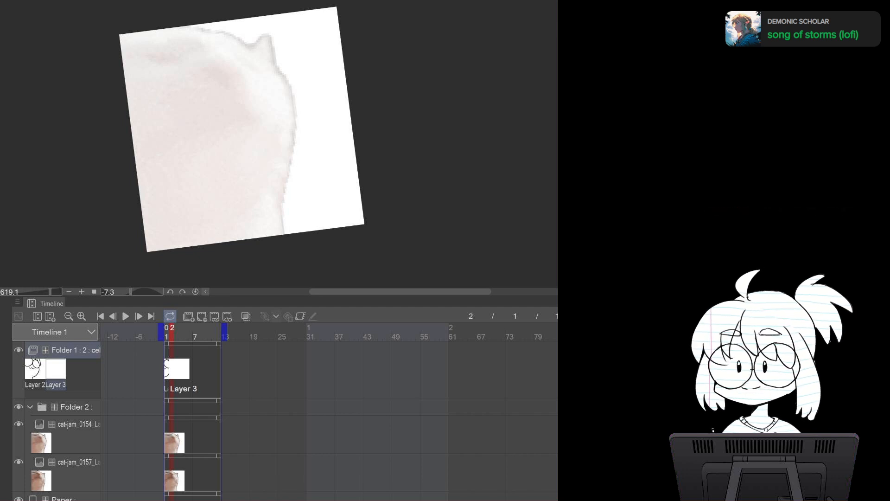
pyautogui.click(18, 424)
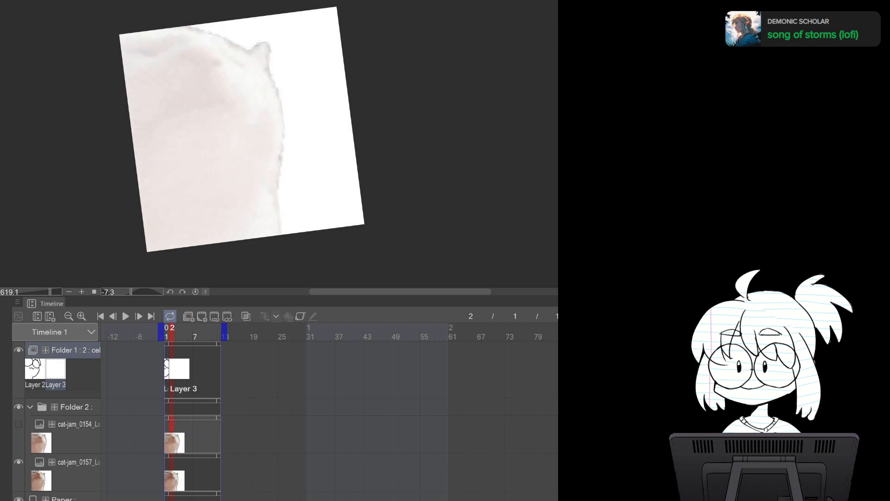
pyautogui.click(18, 424)
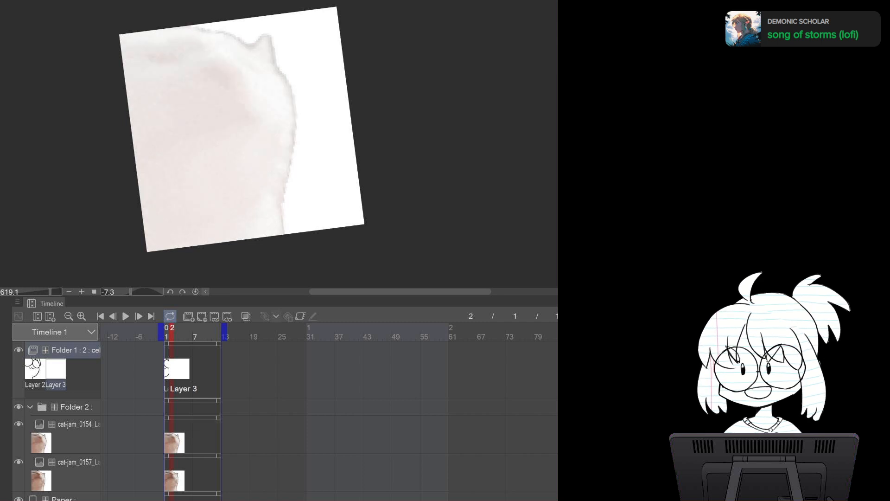
# Step between frames 1 and 2 to compare the two reference frames
pyautogui.click(167, 332)
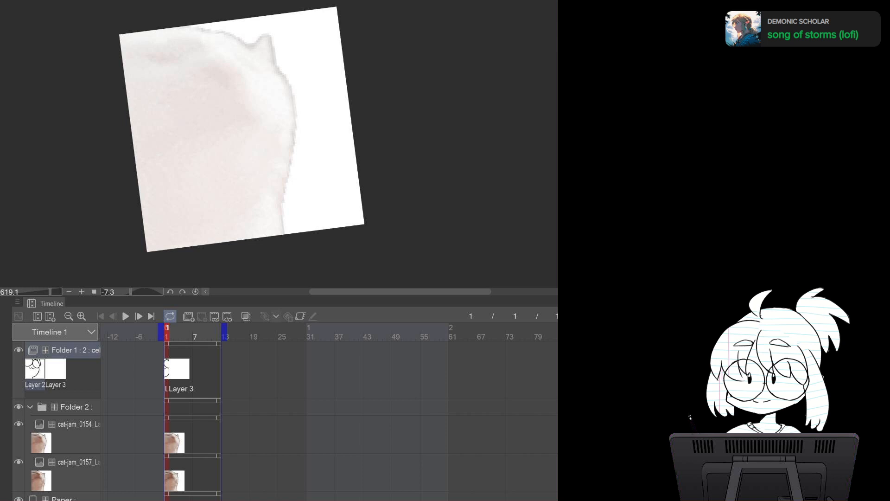
pyautogui.hotkey('ctrl', 't')
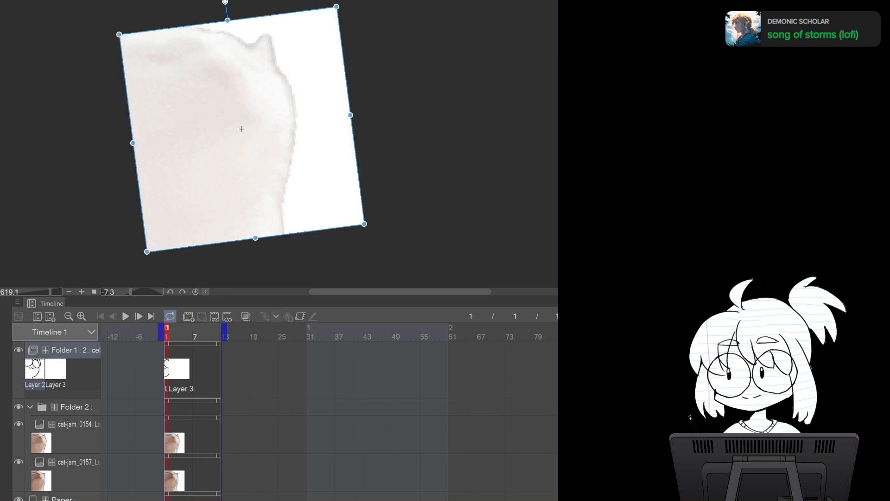
pyautogui.press('Return')
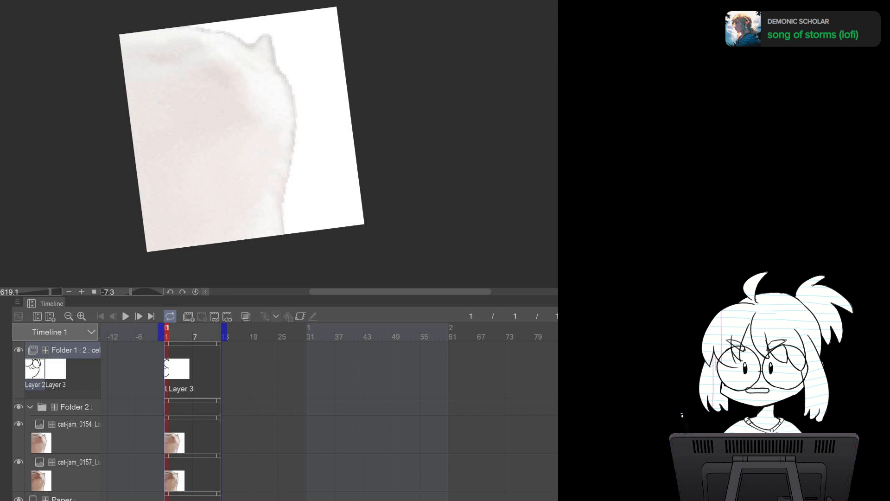
pyautogui.press('Right')
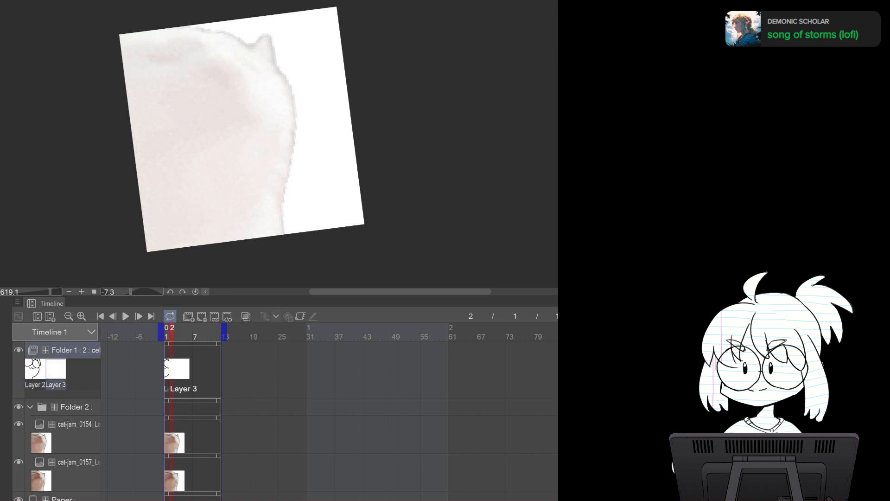
pyautogui.press('Left')
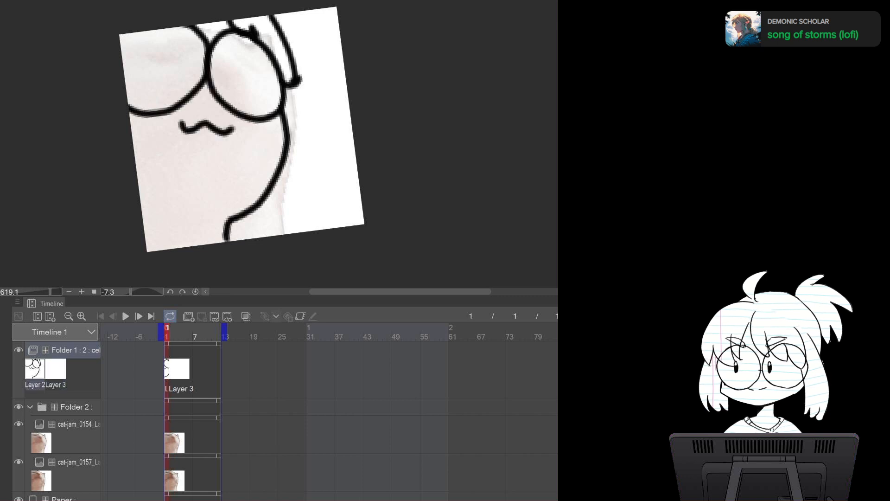
pyautogui.hotkey('ctrl', 'z')
pyautogui.hotkey('ctrl', 'y')
pyautogui.hotkey('ctrl', 'z')
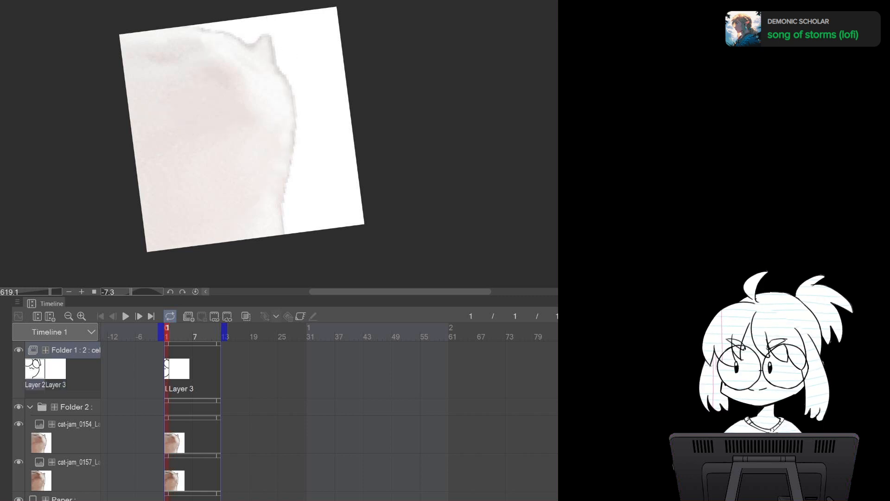
pyautogui.press('Right')
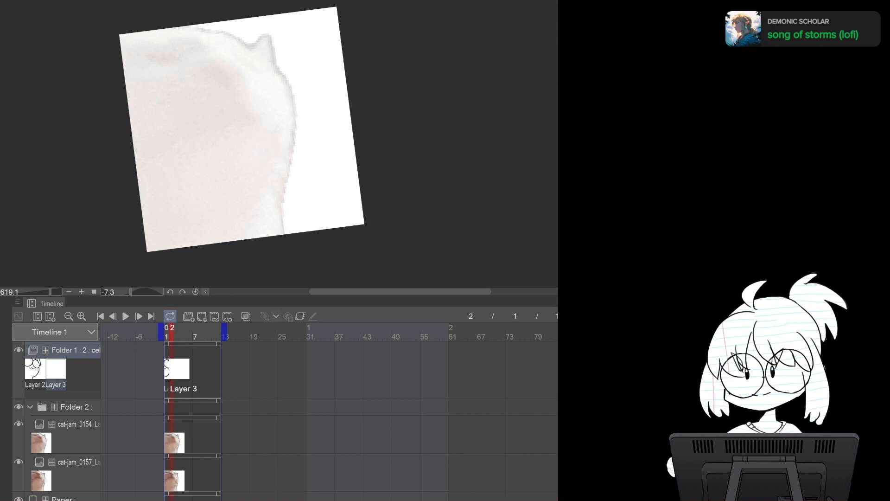
pyautogui.press('Left')
# Turn on onion skin and move to frame 2
pyautogui.click(246, 317)
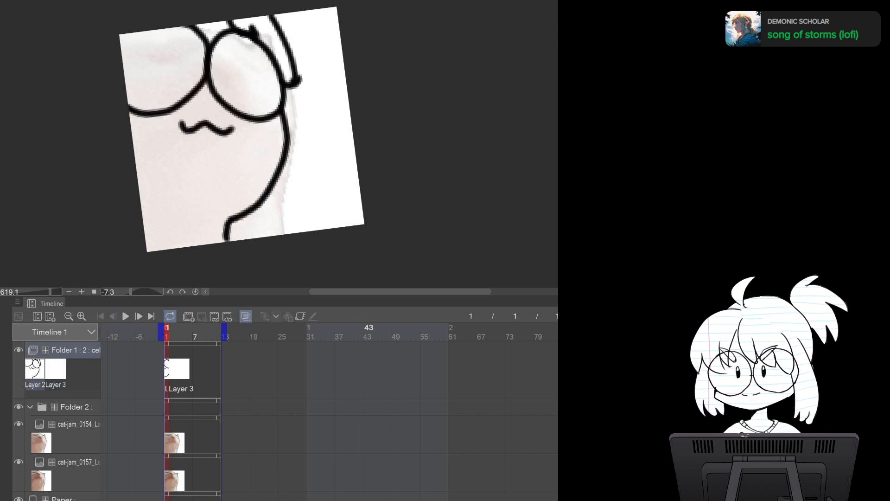
pyautogui.press('Right')
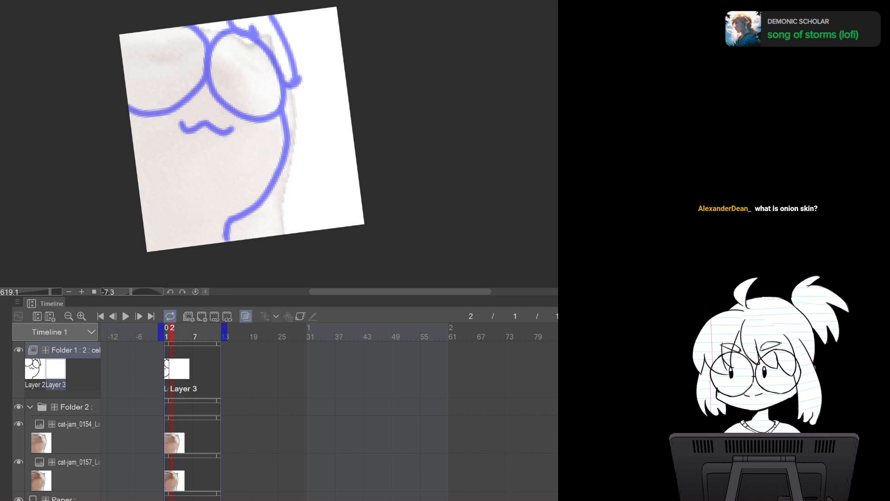
pyautogui.click(246, 316)
pyautogui.click(245, 316)
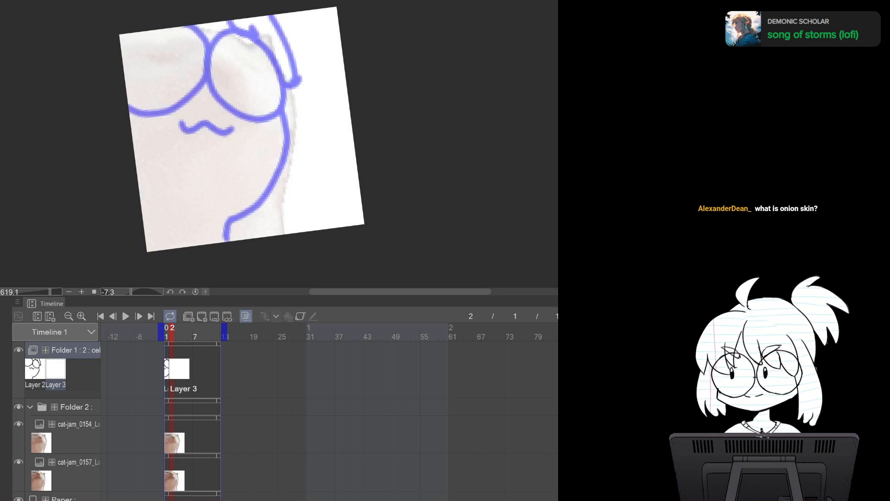
# Trace the cat's back outline on Layer 3 at frame 2 following the onion-skinned drawing
pyautogui.moveTo(280, 68)
pyautogui.mouseDown()
pyautogui.moveTo(296, 166)
pyautogui.moveTo(248, 216)
pyautogui.moveTo(245, 209)
pyautogui.moveTo(248, 216)
pyautogui.moveTo(225, 234)
pyautogui.mouseUp()
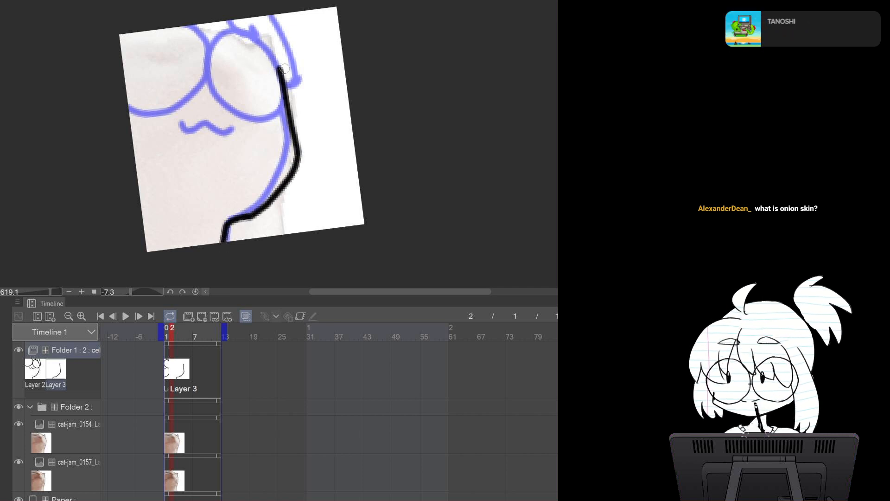
pyautogui.moveTo(278, 67)
pyautogui.mouseDown()
pyautogui.moveTo(273, 60)
pyautogui.moveTo(211, 85)
pyautogui.moveTo(290, 132)
pyautogui.moveTo(276, 90)
pyautogui.mouseUp()
pyautogui.hotkey('ctrl', 'z')
pyautogui.moveTo(277, 55)
pyautogui.mouseDown()
pyautogui.moveTo(230, 73)
pyautogui.moveTo(250, 129)
pyautogui.moveTo(291, 84)
pyautogui.moveTo(278, 54)
pyautogui.mouseUp()
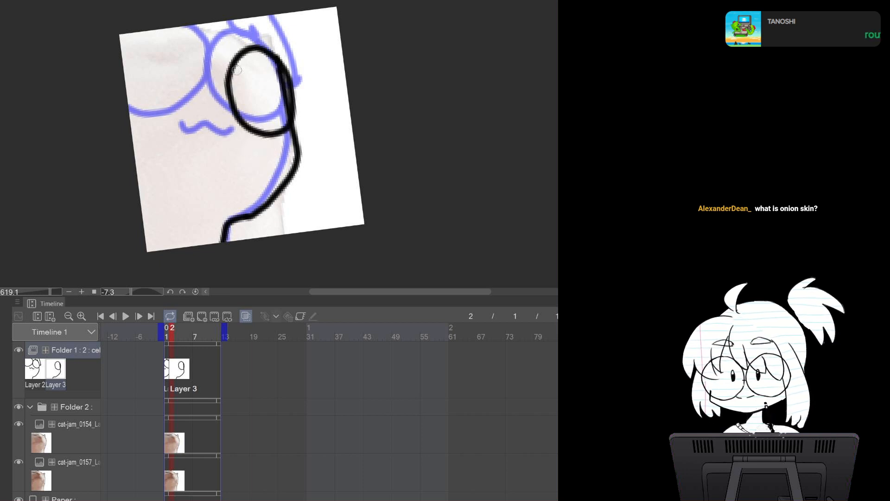
pyautogui.hotkey('ctrl', 'z')
# Draw the round glasses on Layer 3 at frame 2 over the new reference
pyautogui.click(76, 407)
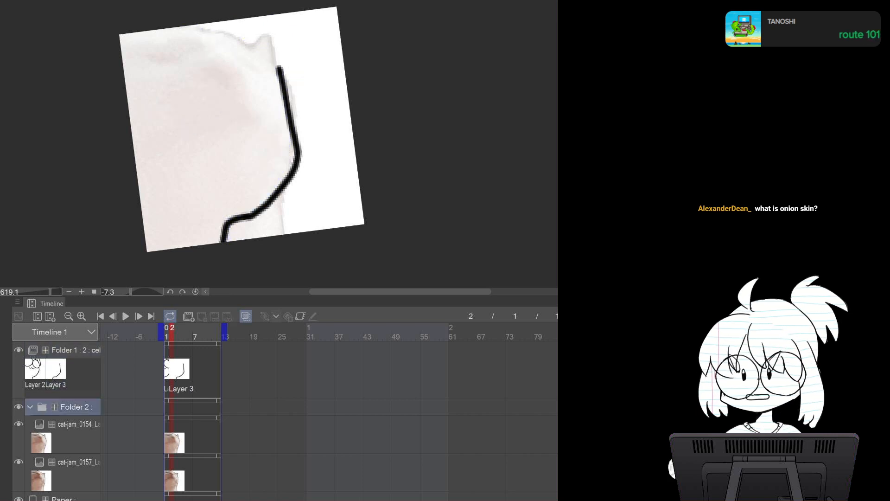
pyautogui.click(56, 371)
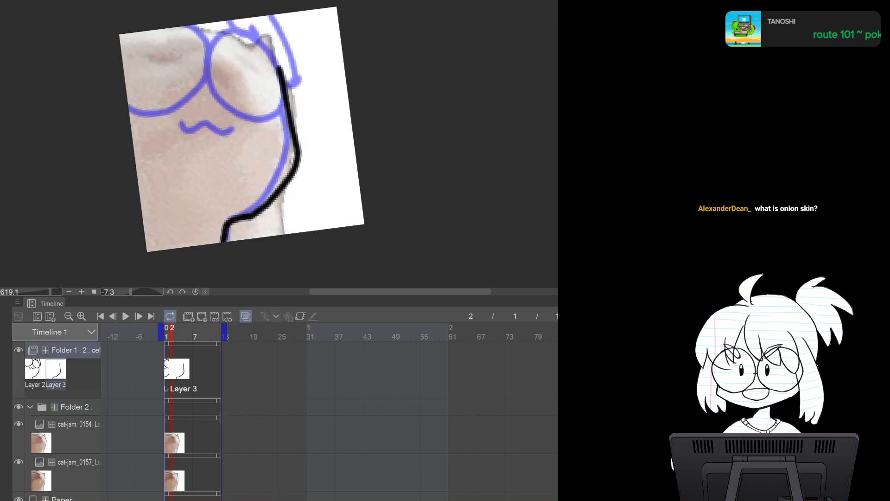
pyautogui.moveTo(280, 68)
pyautogui.mouseDown()
pyautogui.moveTo(259, 44)
pyautogui.moveTo(214, 72)
pyautogui.moveTo(259, 122)
pyautogui.moveTo(286, 63)
pyautogui.moveTo(232, 43)
pyautogui.moveTo(233, 118)
pyautogui.moveTo(286, 100)
pyautogui.moveTo(277, 65)
pyautogui.mouseUp()
pyautogui.hotkey('ctrl', 'z')
pyautogui.moveTo(214, 75)
pyautogui.mouseDown()
pyautogui.moveTo(207, 51)
pyautogui.moveTo(153, 26)
pyautogui.moveTo(115, 102)
pyautogui.moveTo(176, 124)
pyautogui.moveTo(204, 71)
pyautogui.moveTo(196, 43)
pyautogui.mouseUp()
pyautogui.hotkey('ctrl', 'z')
pyautogui.moveTo(211, 76)
pyautogui.mouseDown()
pyautogui.moveTo(196, 25)
pyautogui.moveTo(118, 45)
pyautogui.moveTo(139, 117)
pyautogui.moveTo(197, 111)
pyautogui.moveTo(212, 50)
pyautogui.mouseUp()
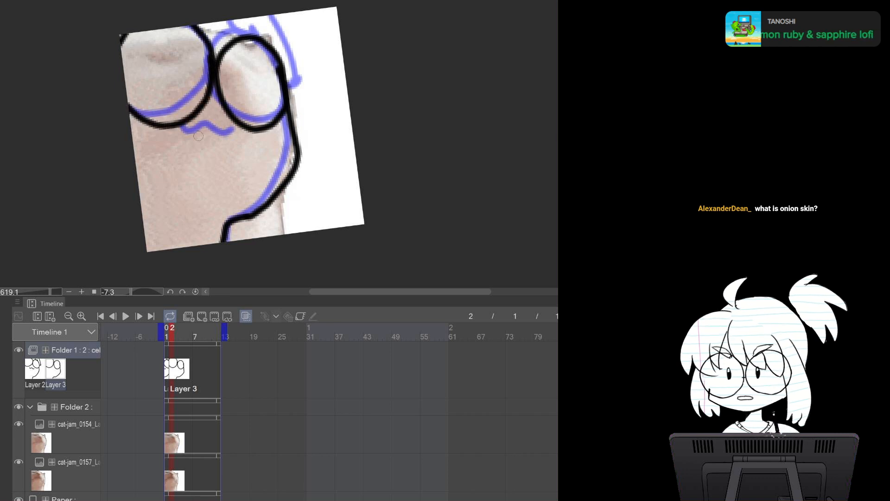
# Draw the wavy mouth and the hair strand beside the glasses on Layer 3
pyautogui.moveTo(199, 134); pyautogui.dragTo(246, 125)
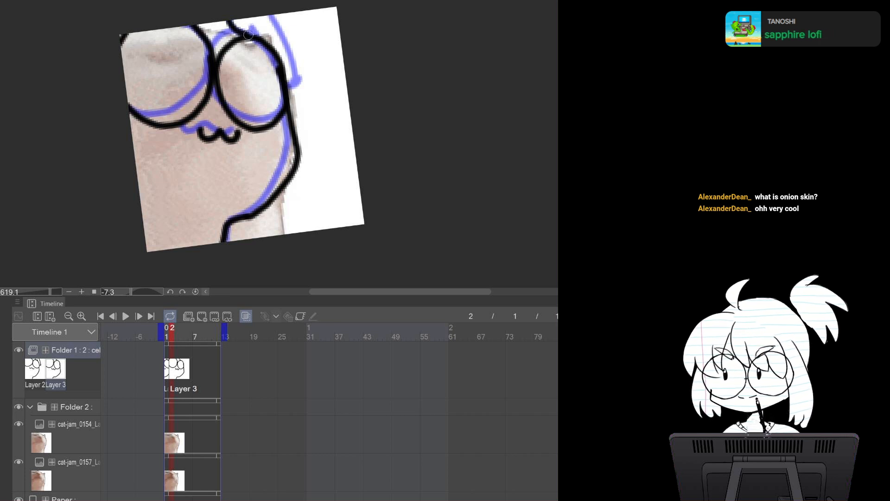
pyautogui.moveTo(282, 14)
pyautogui.mouseDown()
pyautogui.moveTo(304, 82)
pyautogui.moveTo(298, 110)
pyautogui.mouseUp()
# Turn off onion skin and flip between frames 1 and 2 to preview the animation
pyautogui.press('Left')
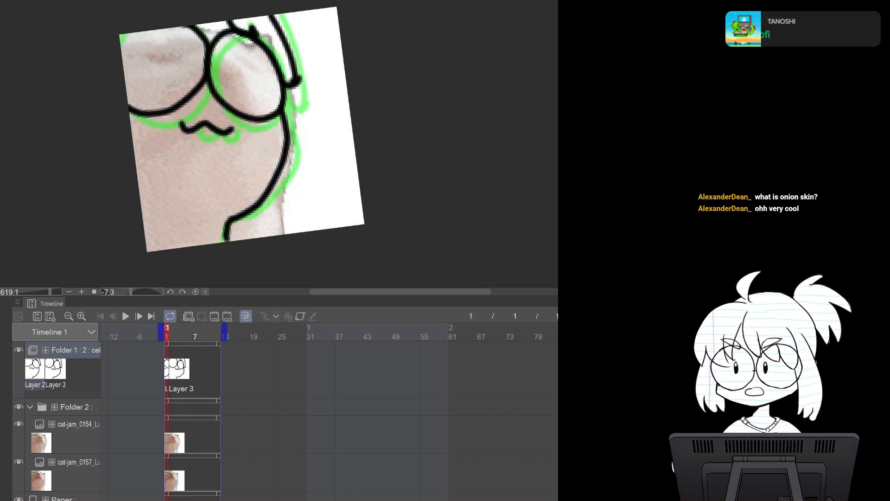
pyautogui.press('Right')
pyautogui.press('Left')
pyautogui.press('Right')
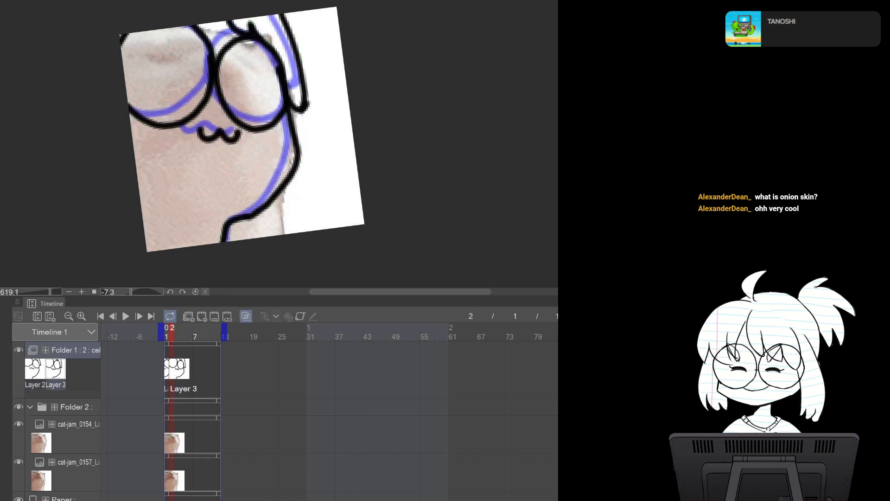
pyautogui.click(246, 317)
pyautogui.press('Left')
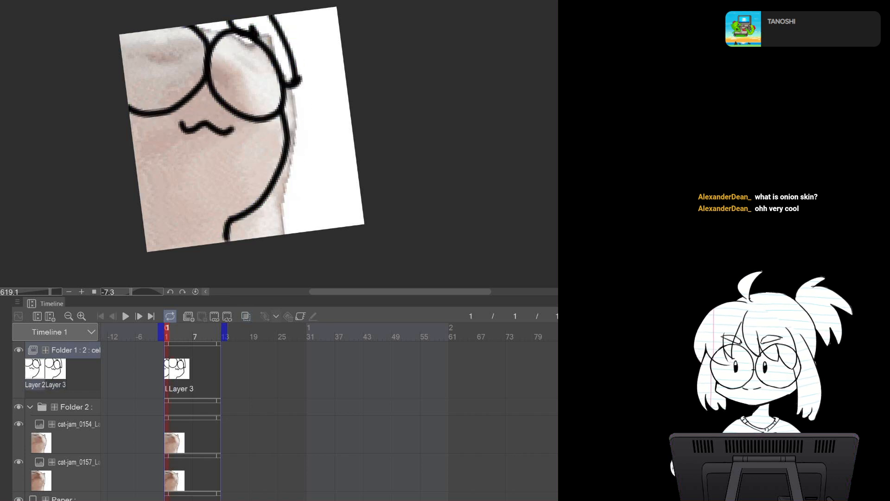
pyautogui.press('Right')
pyautogui.press('Left')
pyautogui.press('Right')
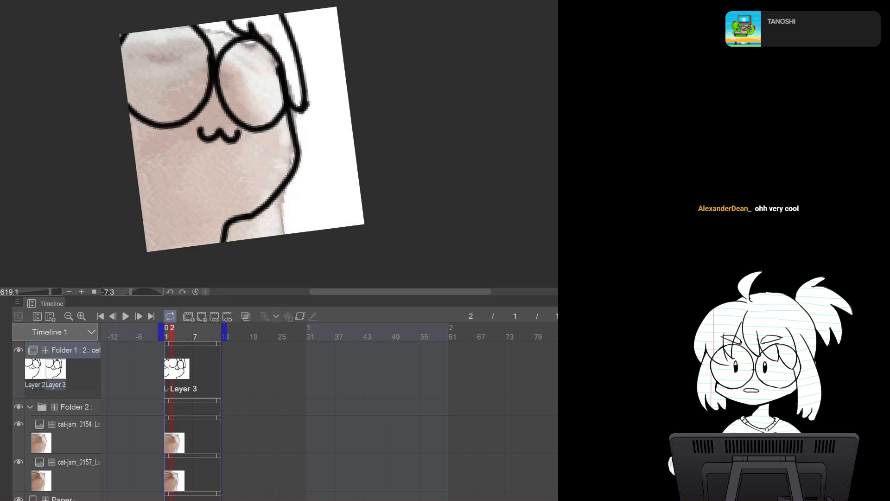
pyautogui.press('Left')
pyautogui.press('Right')
pyautogui.press('Left')
pyautogui.press('Right')
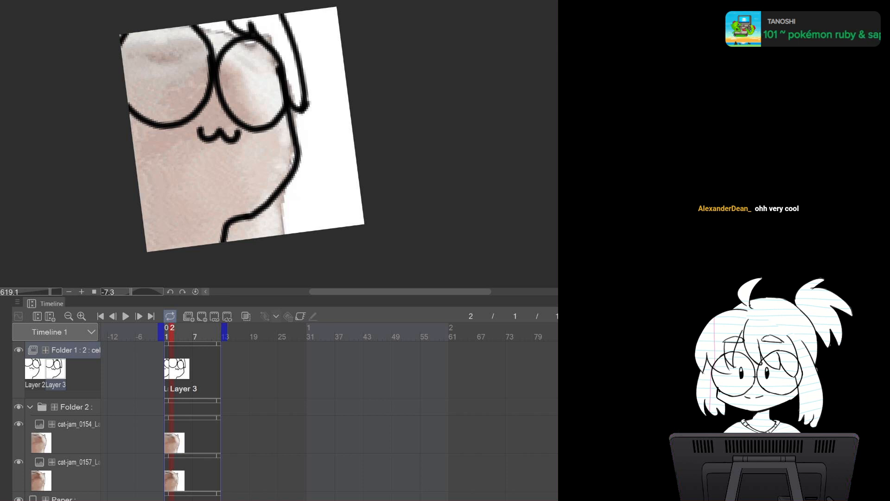
pyautogui.click(75, 435)
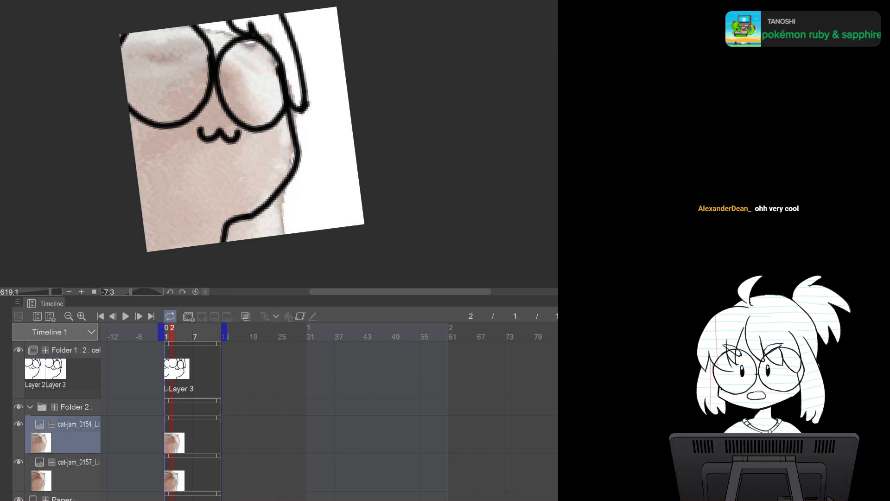
pyautogui.click(18, 424)
pyautogui.click(19, 424)
pyautogui.click(19, 424)
pyautogui.click(19, 424)
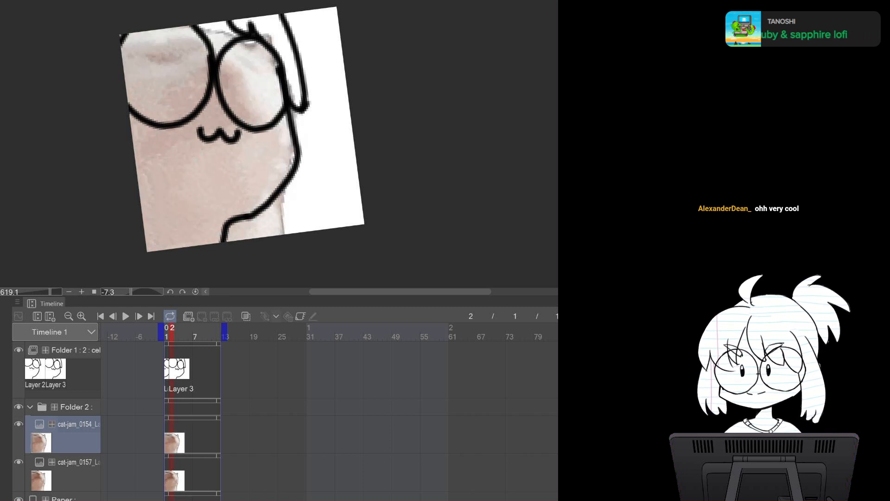
pyautogui.click(167, 368)
pyautogui.click(172, 368)
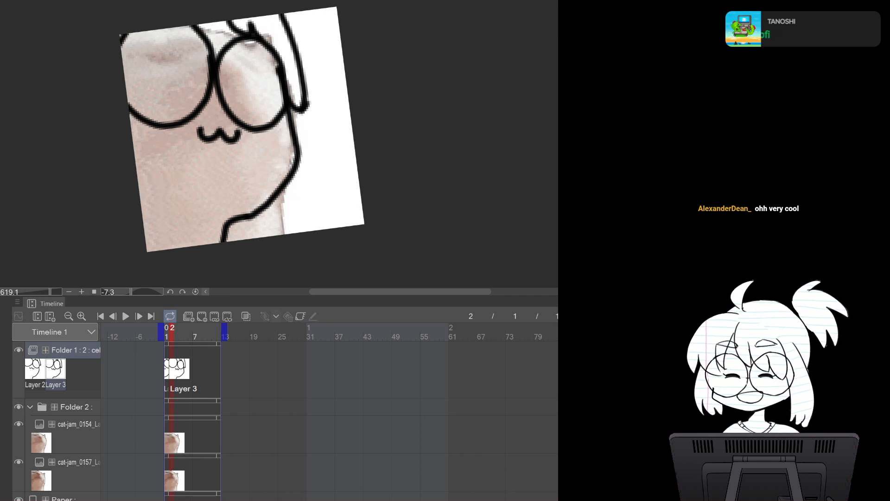
# Redraw the wavy mouth on Layer 3 at frame 2 with onion skin shown, then hide onion skin
pyautogui.click(245, 316)
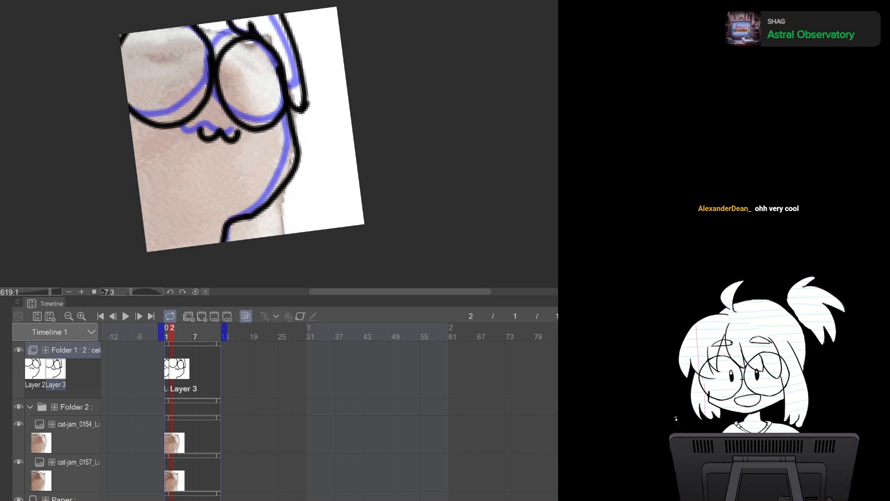
pyautogui.moveTo(213, 140)
pyautogui.mouseDown()
pyautogui.moveTo(204, 133)
pyautogui.moveTo(200, 142)
pyautogui.moveTo(234, 134)
pyautogui.mouseUp()
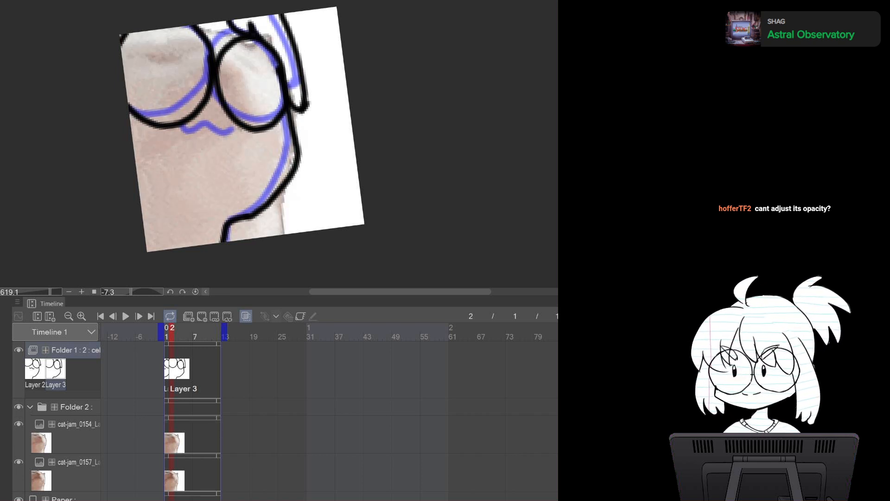
pyautogui.moveTo(190, 135); pyautogui.dragTo(243, 135)
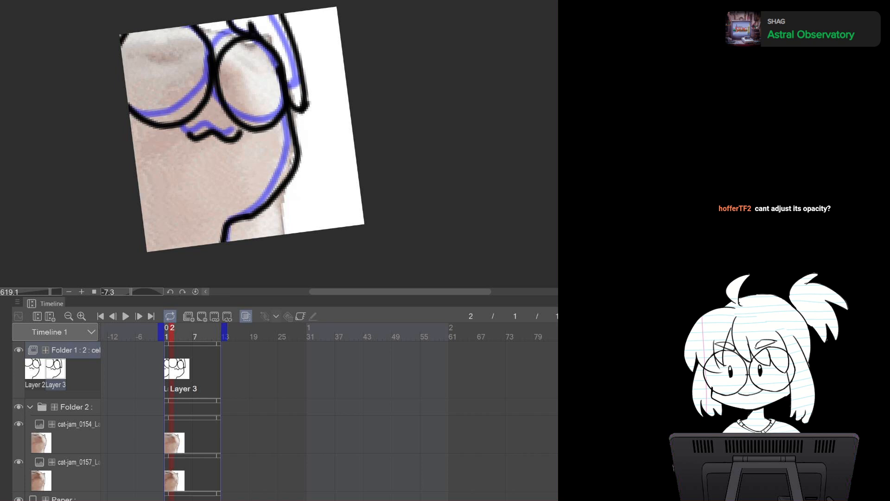
pyautogui.click(246, 316)
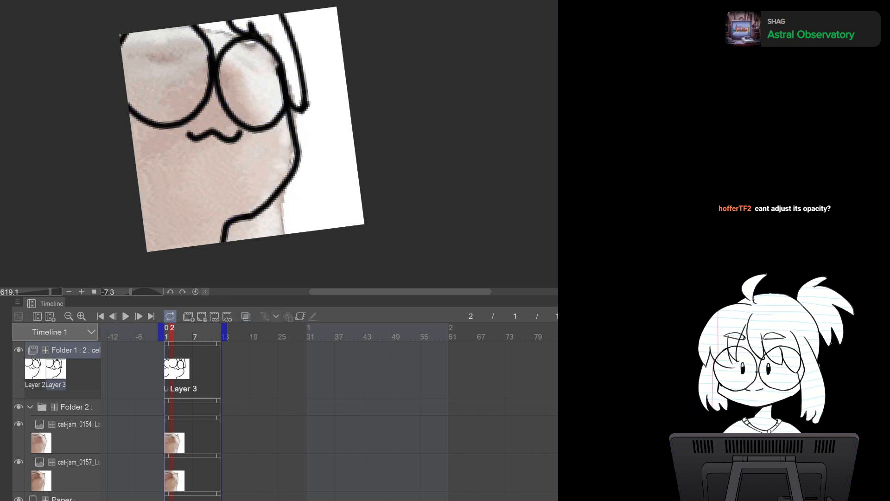
# Step back and forth between frames 1 and 2, toggling onion skin, to compare the two drawings
pyautogui.press('Left')
pyautogui.press('Right')
pyautogui.press('Left')
pyautogui.press('Right')
pyautogui.press('Left')
pyautogui.press('Right')
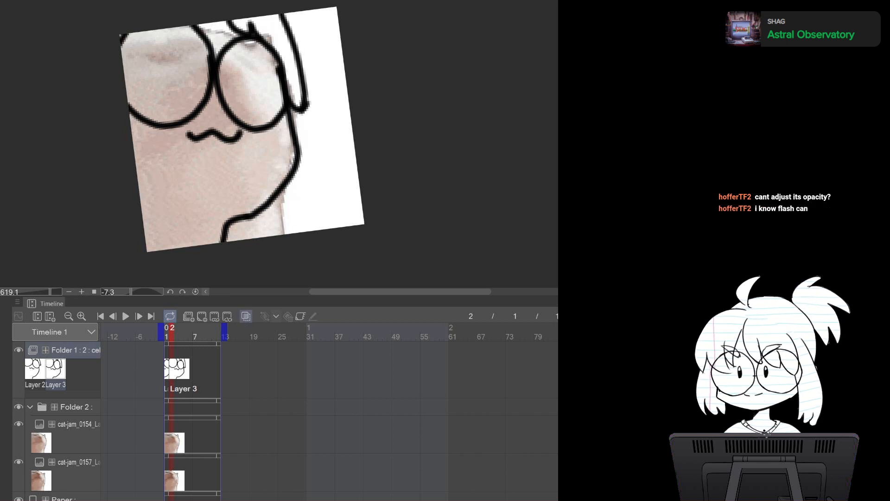
pyautogui.click(245, 316)
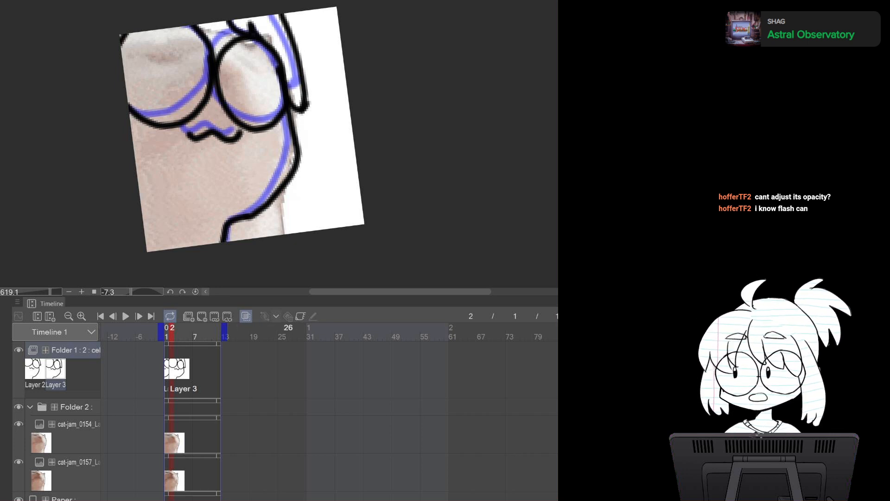
pyautogui.click(246, 316)
pyautogui.click(245, 316)
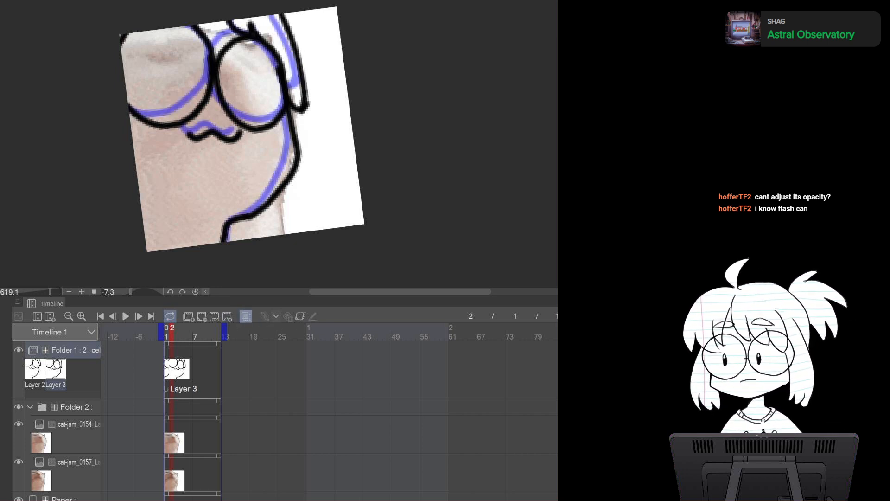
pyautogui.click(246, 316)
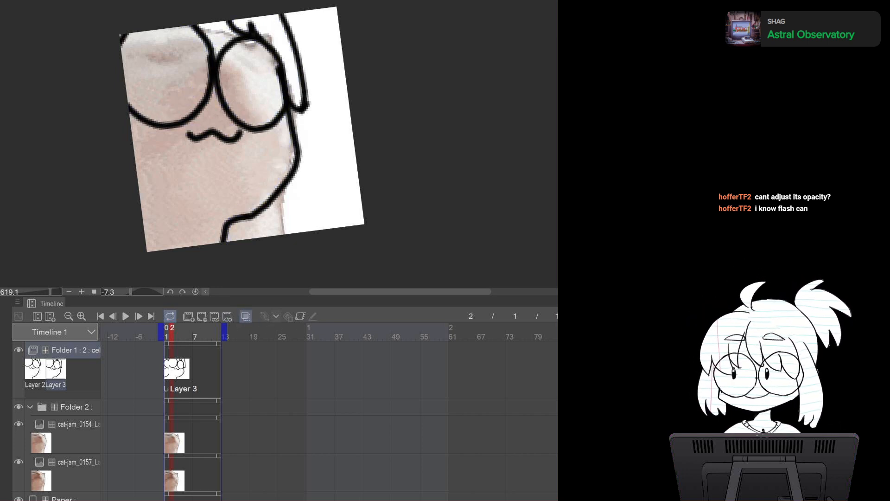
pyautogui.click(246, 316)
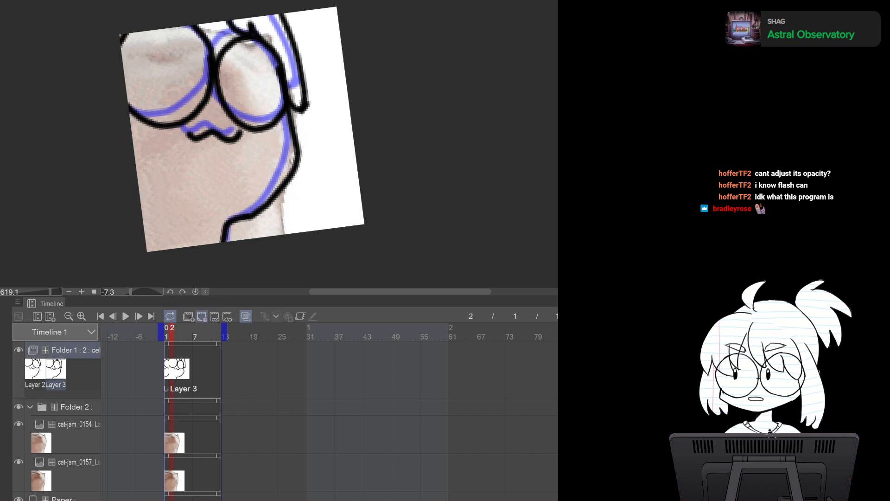
# Add a new cel at frame 3 and paste the next cat-jam reference frame from the other document into Folder 2
pyautogui.click(202, 316)
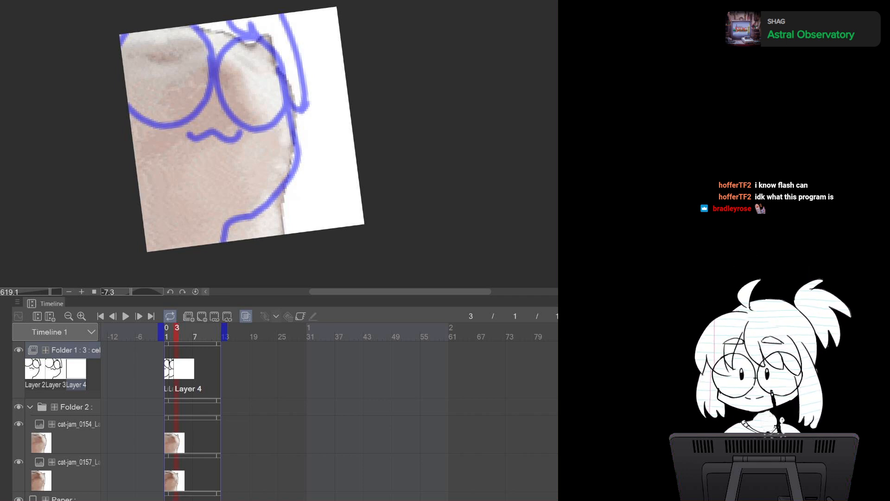
pyautogui.hotkey('ctrl', 'Tab')
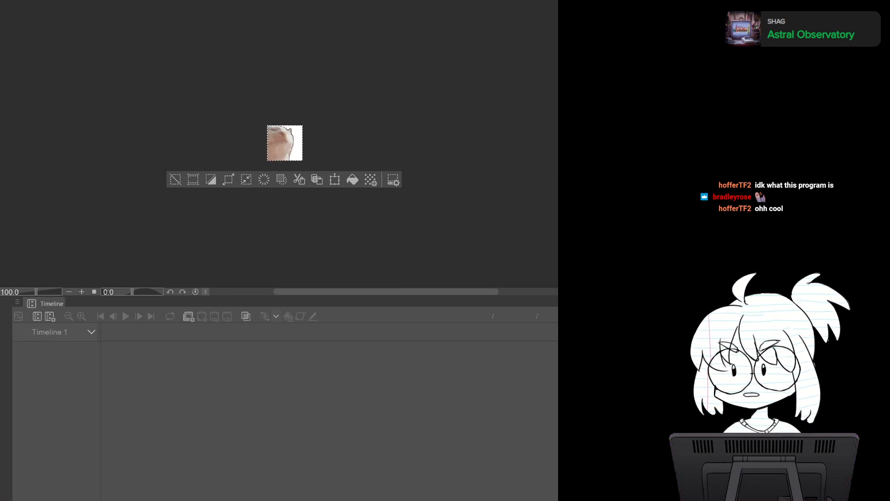
pyautogui.hotkey('ctrl', 'a')
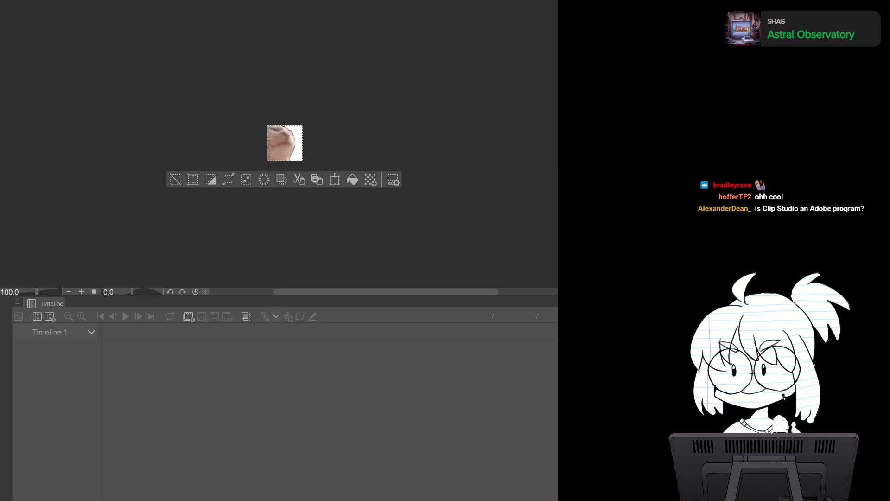
pyautogui.hotkey('ctrl', 'Tab')
pyautogui.click(78, 425)
pyautogui.hotkey('ctrl', 'v')
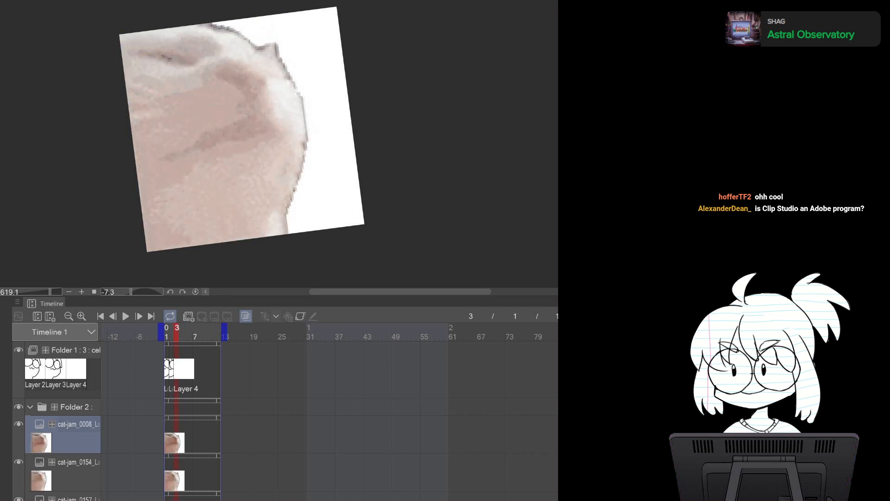
# Trace the cat's right side outline and the right glasses lens on Layer 4 at frame 3
pyautogui.click(19, 424)
pyautogui.click(18, 424)
pyautogui.click(76, 371)
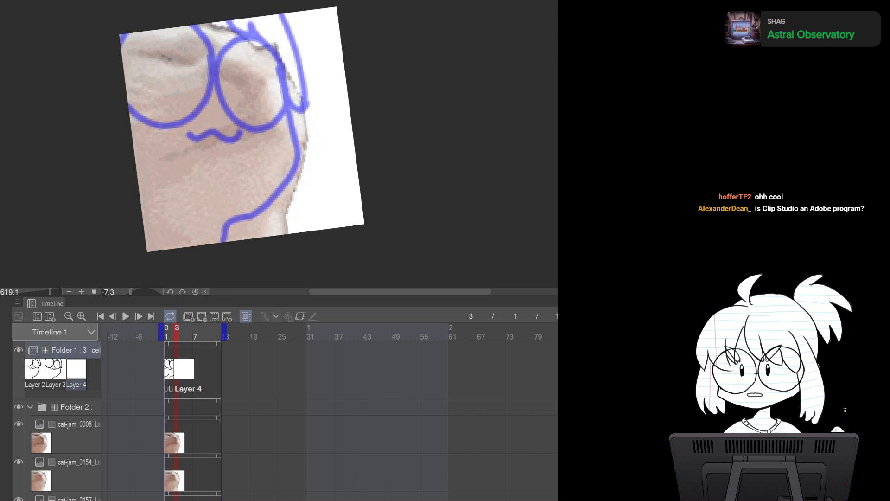
pyautogui.moveTo(287, 62); pyautogui.dragTo(309, 144)
pyautogui.hotkey('ctrl', 'z')
pyautogui.moveTo(286, 62); pyautogui.dragTo(309, 156)
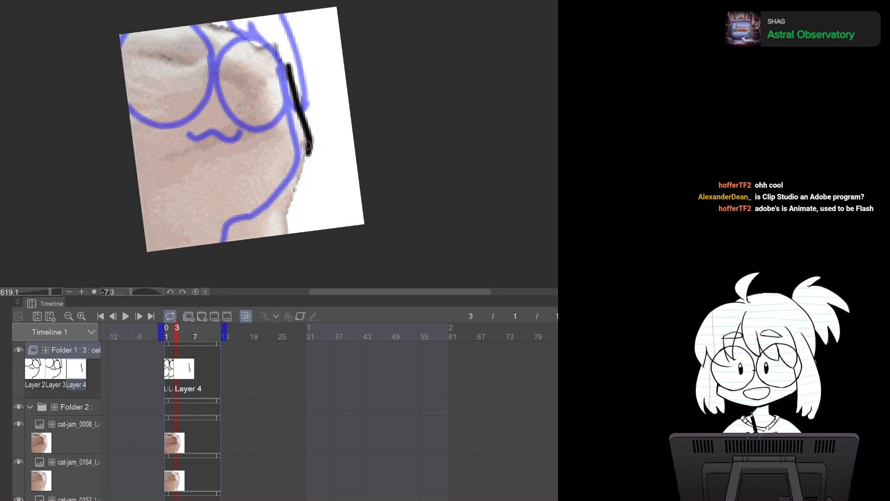
pyautogui.moveTo(307, 145)
pyautogui.mouseDown()
pyautogui.moveTo(301, 171)
pyautogui.moveTo(249, 238)
pyautogui.mouseUp()
pyautogui.moveTo(293, 62)
pyautogui.mouseDown()
pyautogui.moveTo(258, 62)
pyautogui.moveTo(299, 99)
pyautogui.moveTo(280, 41)
pyautogui.mouseUp()
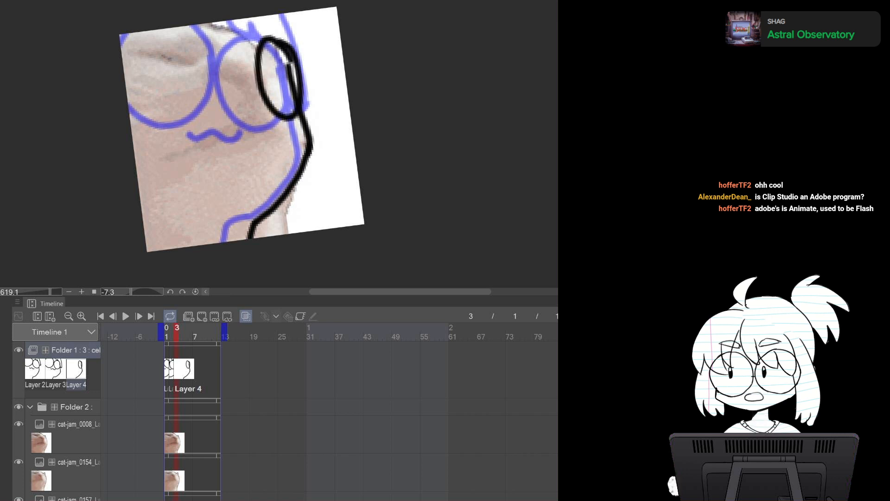
pyautogui.hotkey('ctrl', 'z')
pyautogui.moveTo(280, 52)
pyautogui.mouseDown()
pyautogui.moveTo(258, 49)
pyautogui.moveTo(290, 102)
pyautogui.moveTo(276, 36)
pyautogui.moveTo(286, 44)
pyautogui.moveTo(259, 72)
pyautogui.moveTo(299, 114)
pyautogui.moveTo(273, 37)
pyautogui.mouseUp()
pyautogui.hotkey('ctrl', 'z')
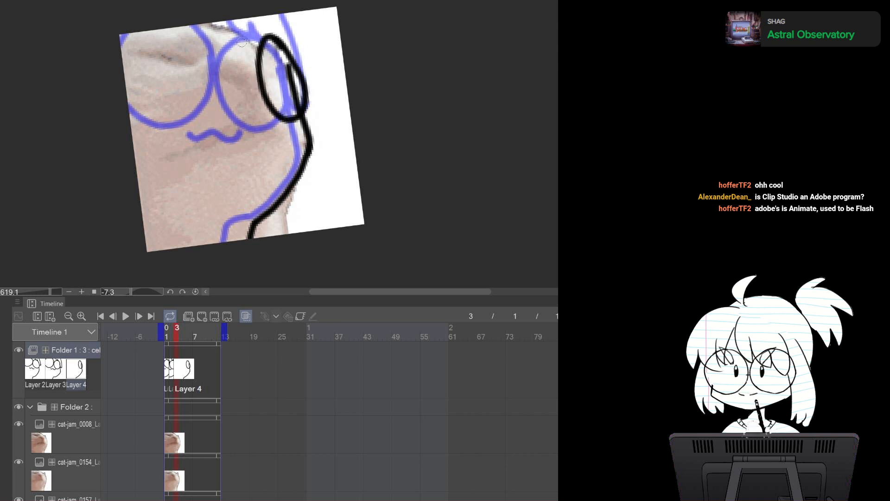
# Draw the left glasses lens and the wavy mouth on Layer 4 at frame 3
pyautogui.moveTo(190, 23)
pyautogui.mouseDown()
pyautogui.moveTo(233, 112)
pyautogui.moveTo(256, 60)
pyautogui.moveTo(200, 19)
pyautogui.mouseUp()
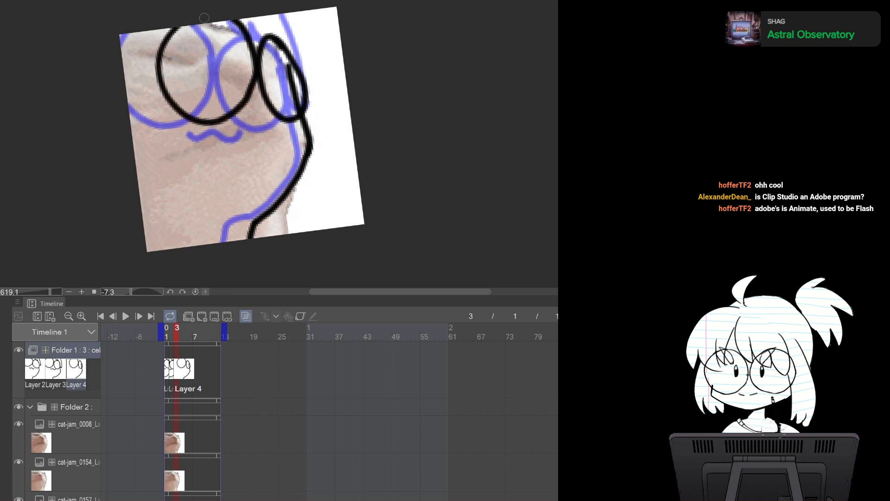
pyautogui.moveTo(236, 125)
pyautogui.mouseDown()
pyautogui.moveTo(281, 128)
pyautogui.moveTo(231, 131)
pyautogui.moveTo(259, 133)
pyautogui.moveTo(239, 124)
pyautogui.mouseUp()
pyautogui.hotkey('ctrl', 'z')
pyautogui.hotkey('ctrl', 'z')
pyautogui.click(278, 127)
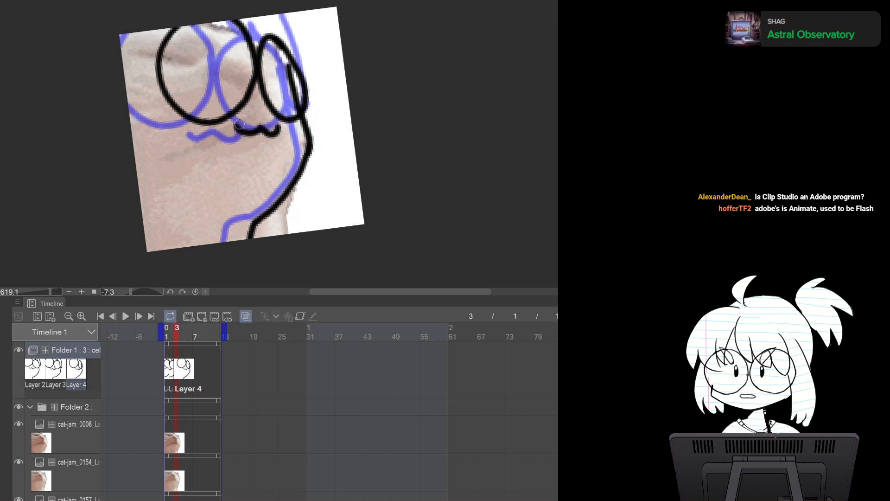
# Draw the hair strands around the right lens on Layer 4 at frame 3
pyautogui.moveTo(263, 43)
pyautogui.mouseDown()
pyautogui.moveTo(308, 86)
pyautogui.moveTo(306, 95)
pyautogui.mouseUp()
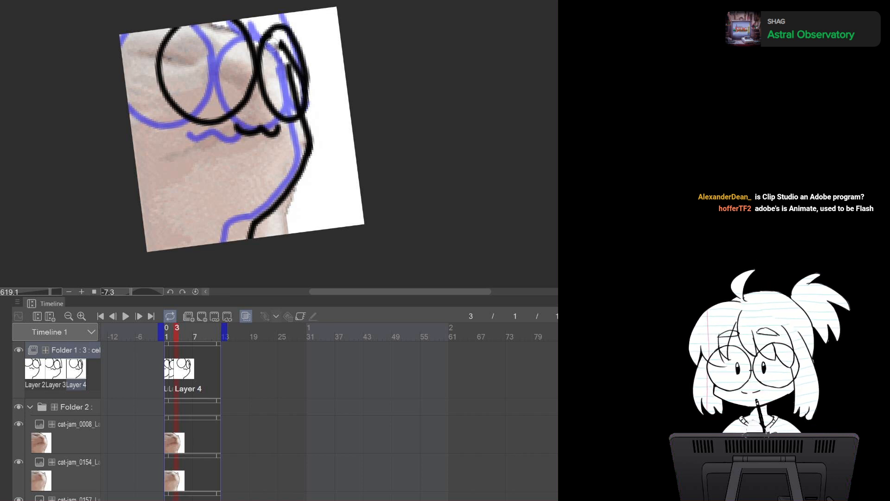
pyautogui.moveTo(275, 44)
pyautogui.mouseDown()
pyautogui.moveTo(293, 89)
pyautogui.moveTo(295, 64)
pyautogui.moveTo(294, 109)
pyautogui.moveTo(280, 63)
pyautogui.moveTo(295, 109)
pyautogui.mouseUp()
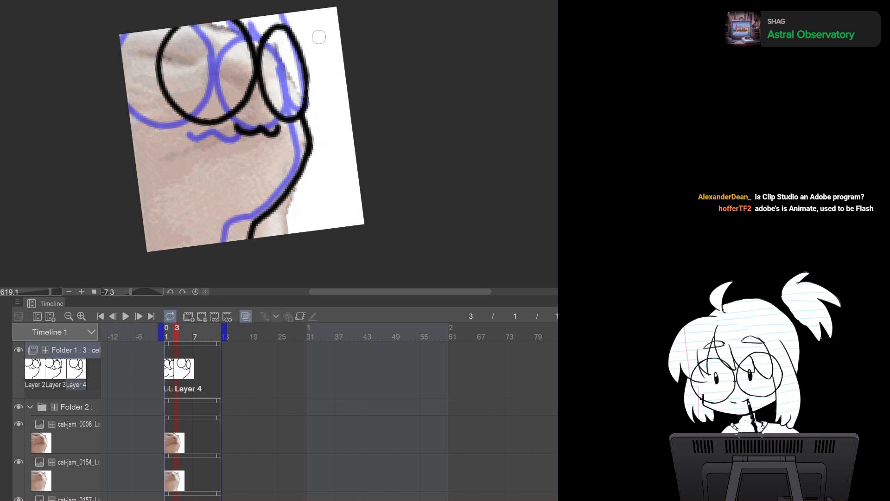
pyautogui.moveTo(258, 16)
pyautogui.mouseDown()
pyautogui.moveTo(306, 16)
pyautogui.moveTo(302, 8)
pyautogui.moveTo(325, 74)
pyautogui.moveTo(293, 30)
pyautogui.moveTo(330, 86)
pyautogui.mouseUp()
pyautogui.moveTo(290, 17); pyautogui.dragTo(304, 50)
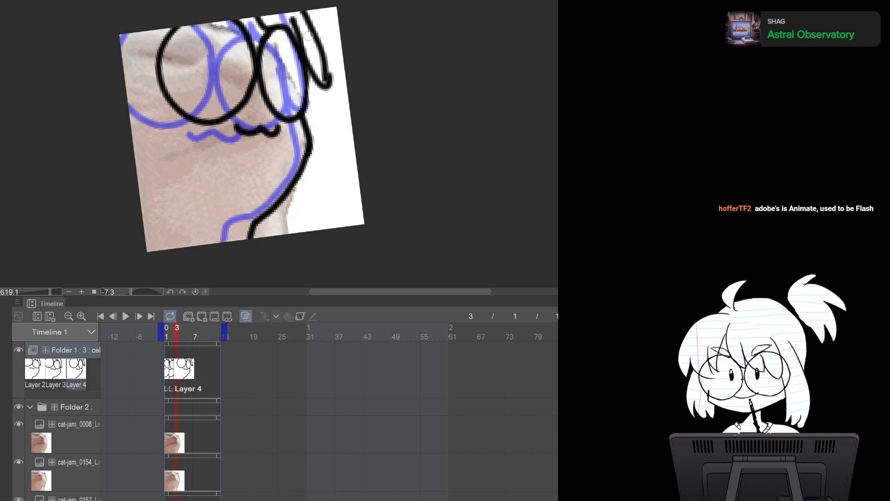
# Draw the left body outline and the two feet on Layer 4 at frame 3
pyautogui.moveTo(119, 72)
pyautogui.mouseDown()
pyautogui.moveTo(153, 33)
pyautogui.moveTo(144, 49)
pyautogui.moveTo(154, 51)
pyautogui.moveTo(180, 27)
pyautogui.mouseUp()
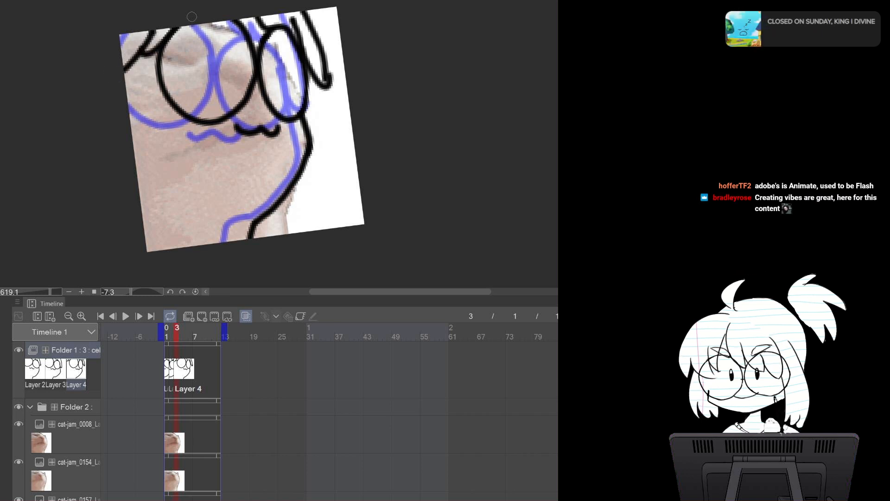
pyautogui.moveTo(127, 82)
pyautogui.mouseDown()
pyautogui.moveTo(179, 212)
pyautogui.moveTo(170, 226)
pyautogui.moveTo(154, 214)
pyautogui.moveTo(147, 247)
pyautogui.mouseUp()
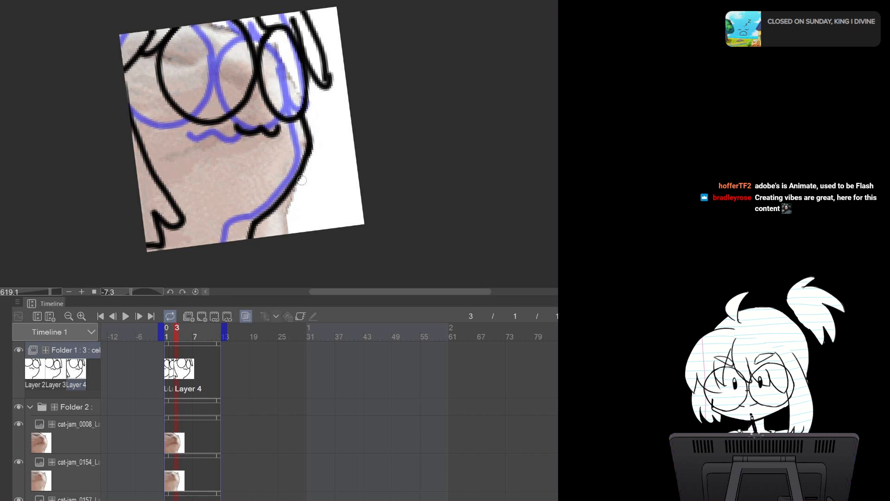
pyautogui.moveTo(305, 179)
pyautogui.mouseDown()
pyautogui.moveTo(299, 218)
pyautogui.moveTo(287, 210)
pyautogui.mouseUp()
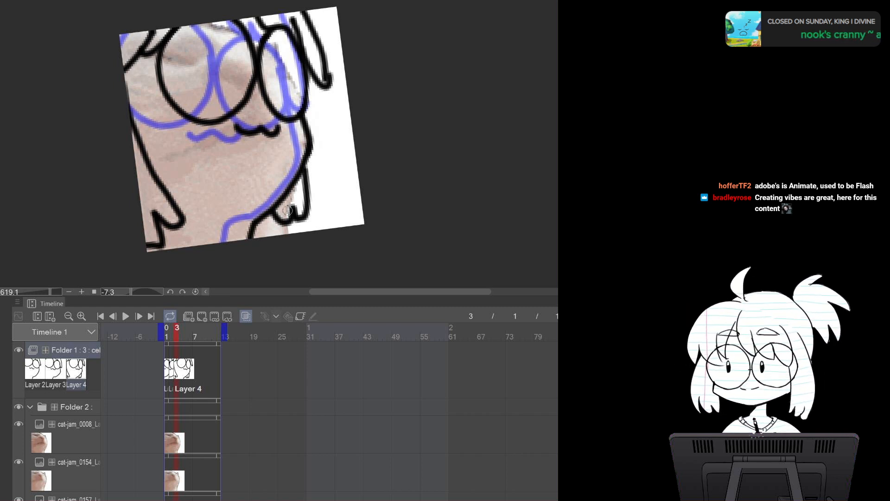
# Step through frames 1, 2 and 3 to preview the new drawing against the earlier ones
pyautogui.press('Left')
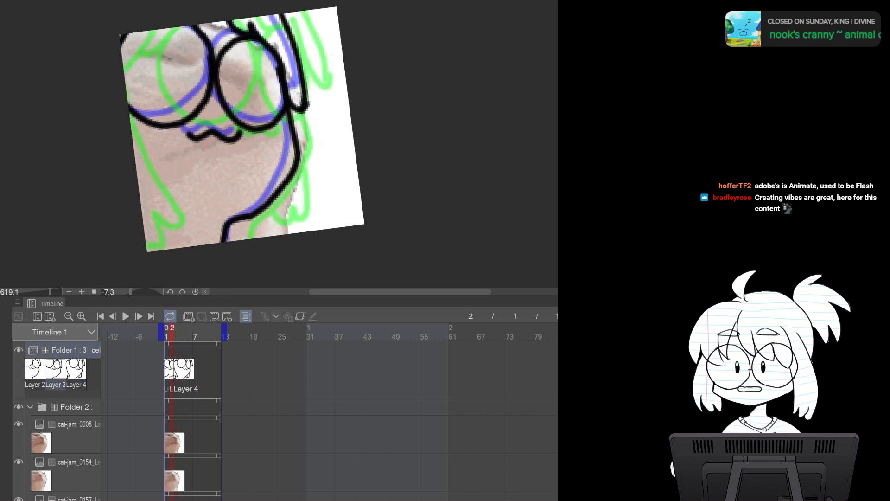
pyautogui.press('Left')
pyautogui.press('Right')
pyautogui.press('Right')
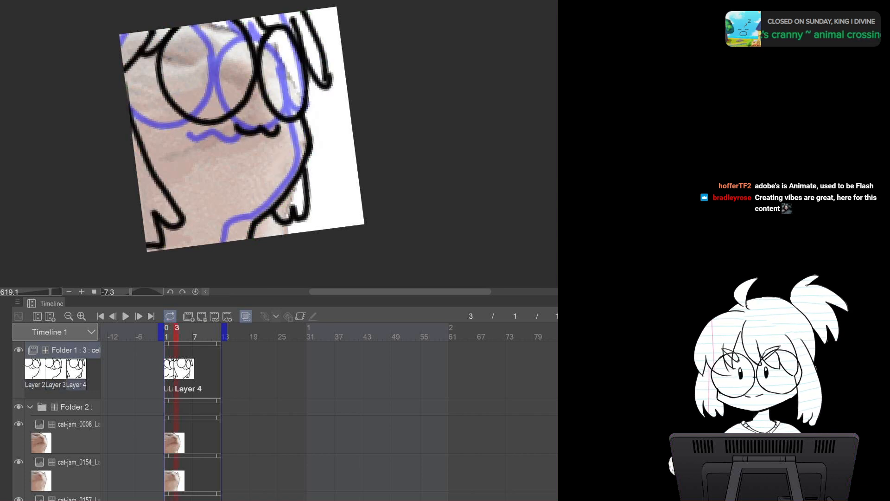
pyautogui.press('Left')
pyautogui.press('Left')
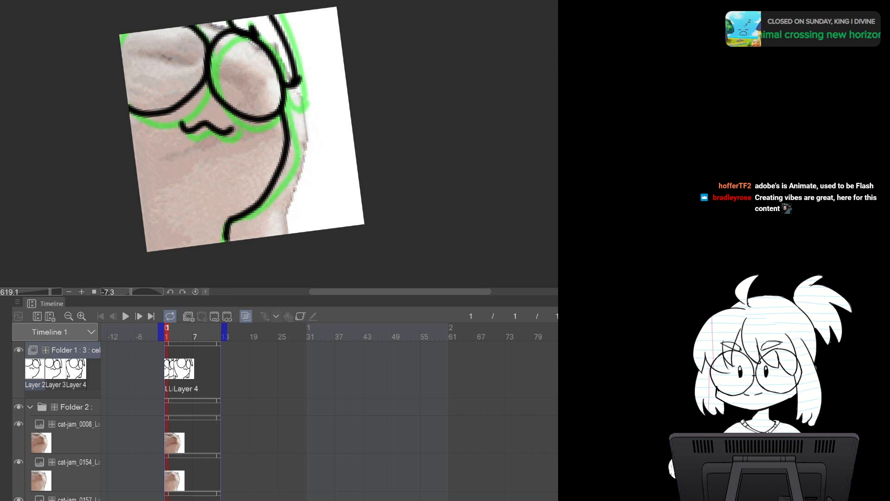
pyautogui.press('Right')
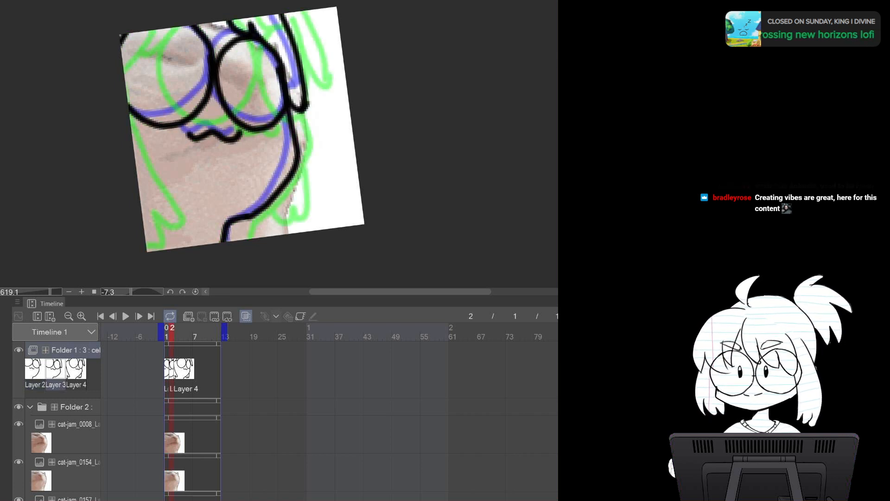
# Add the left and right feet to the drawing at frame 2 and flip through the frames to check them
pyautogui.moveTo(132, 137)
pyautogui.mouseDown()
pyautogui.moveTo(151, 209)
pyautogui.moveTo(138, 209)
pyautogui.mouseUp()
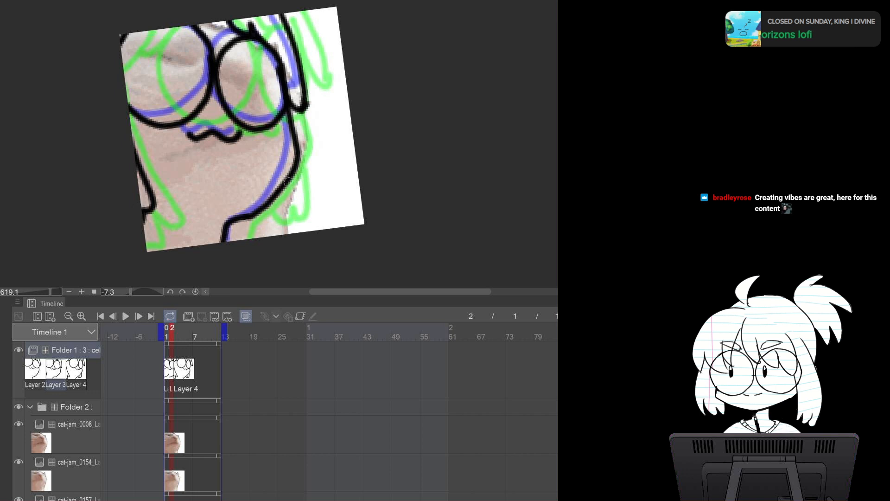
pyautogui.moveTo(290, 180)
pyautogui.mouseDown()
pyautogui.moveTo(291, 203)
pyautogui.moveTo(275, 216)
pyautogui.moveTo(250, 215)
pyautogui.mouseUp()
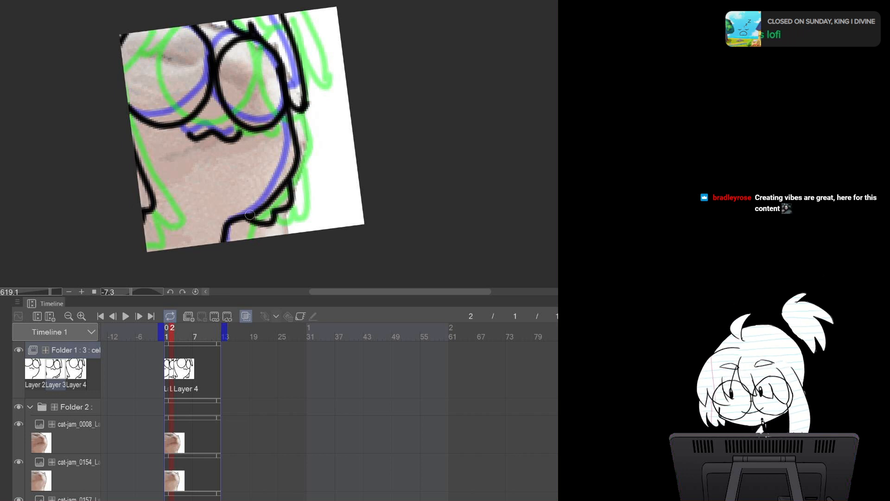
pyautogui.press('Left')
pyautogui.press('Right')
pyautogui.press('Right')
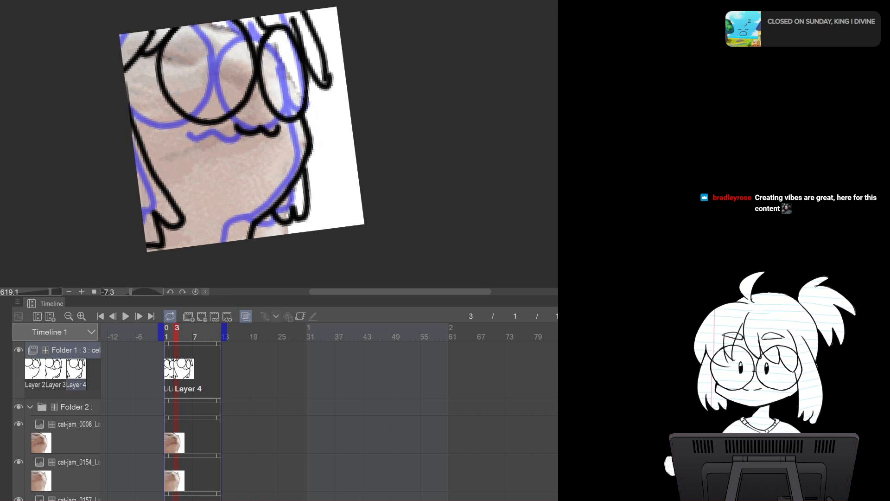
# Play the animation briefly to preview the frames drawn so far
pyautogui.press('space')
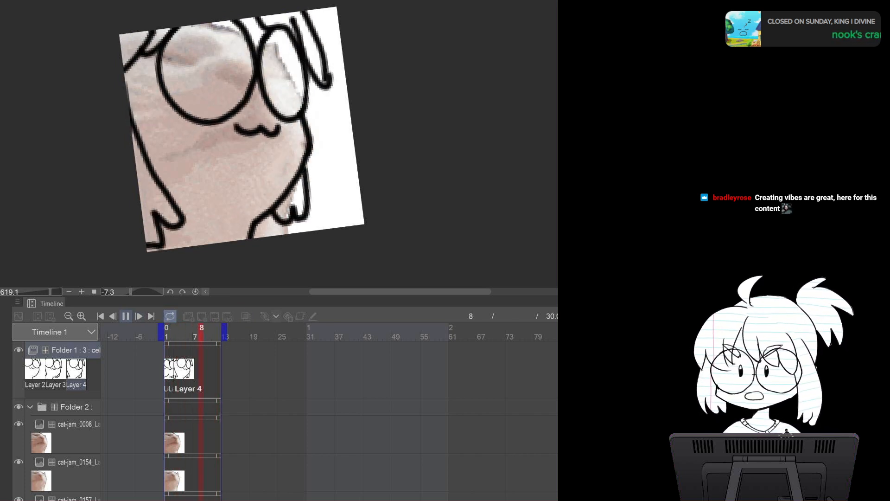
pyautogui.press('space')
# Bring the next reference frame, cat-jam_0012, over from the source document into the reference folder
pyautogui.click(193, 2)
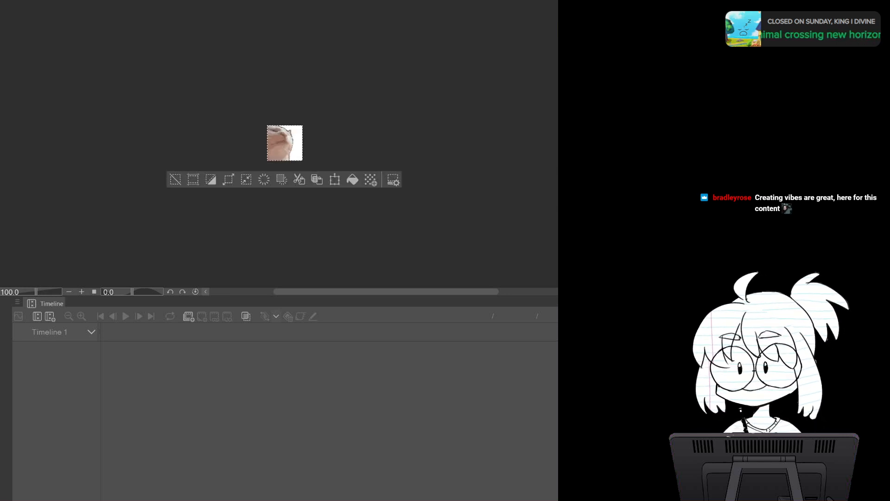
pyautogui.hotkey('ctrl', 'Tab')
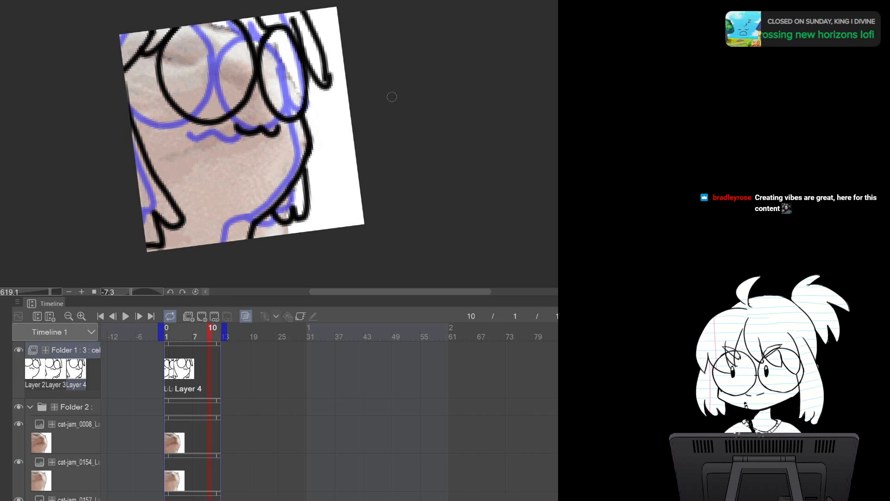
pyautogui.hotkey('ctrl', 'v')
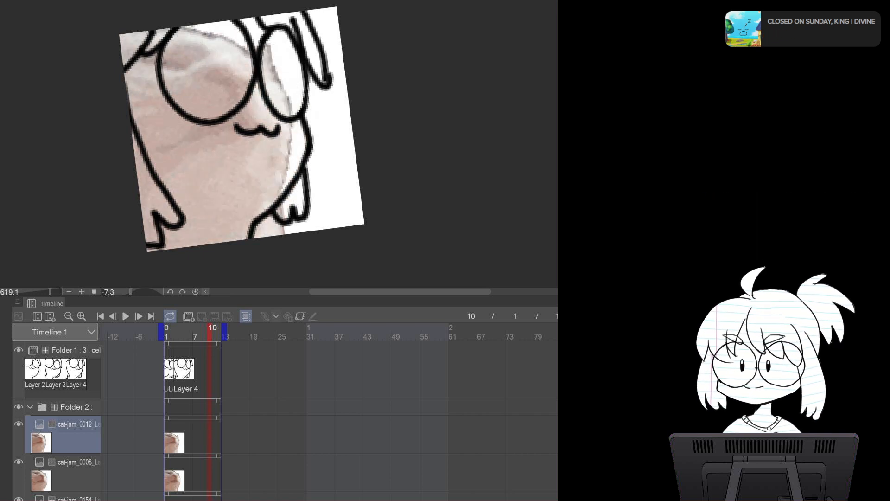
# Add a new animation cel at frame 4 in the drawing folder
pyautogui.click(75, 350)
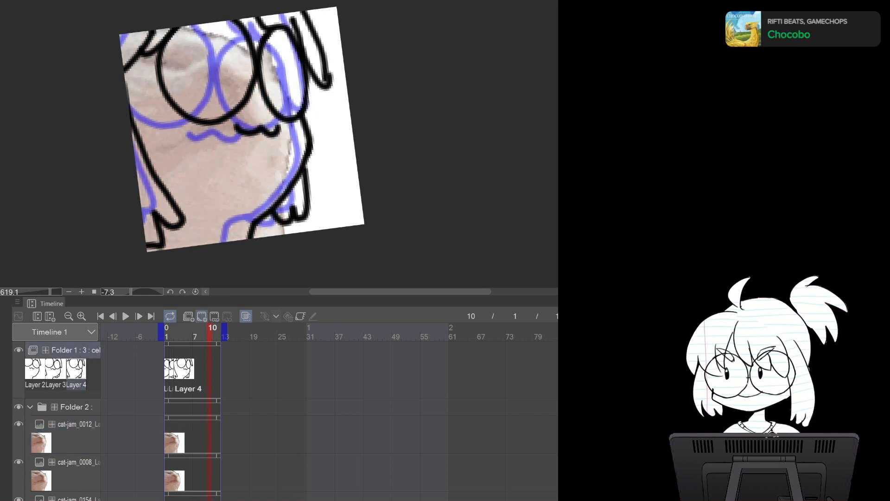
pyautogui.click(201, 316)
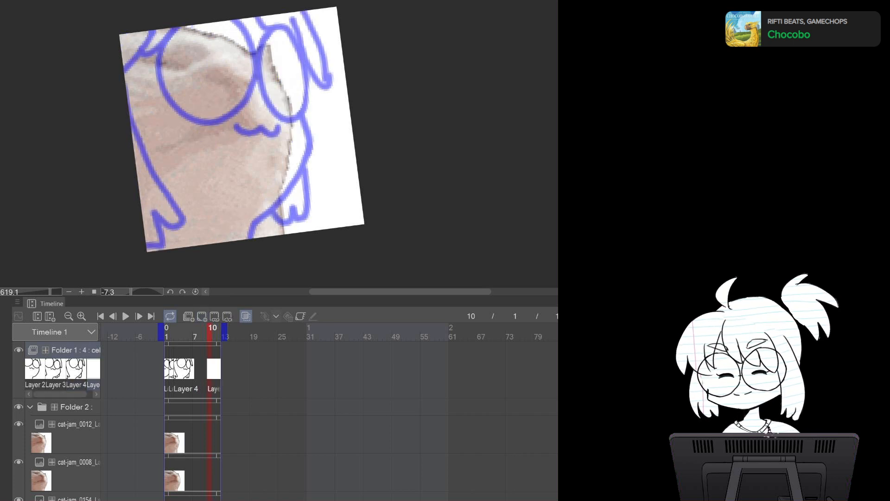
pyautogui.hotkey('ctrl', 'z')
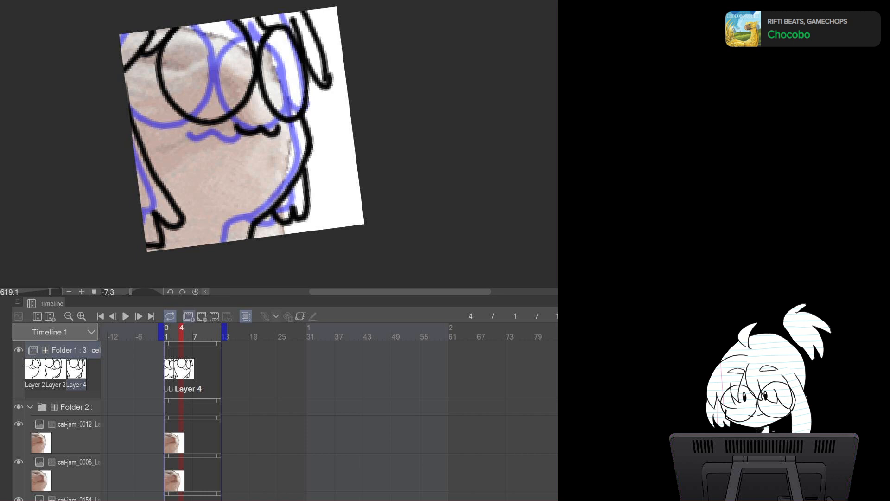
pyautogui.click(201, 317)
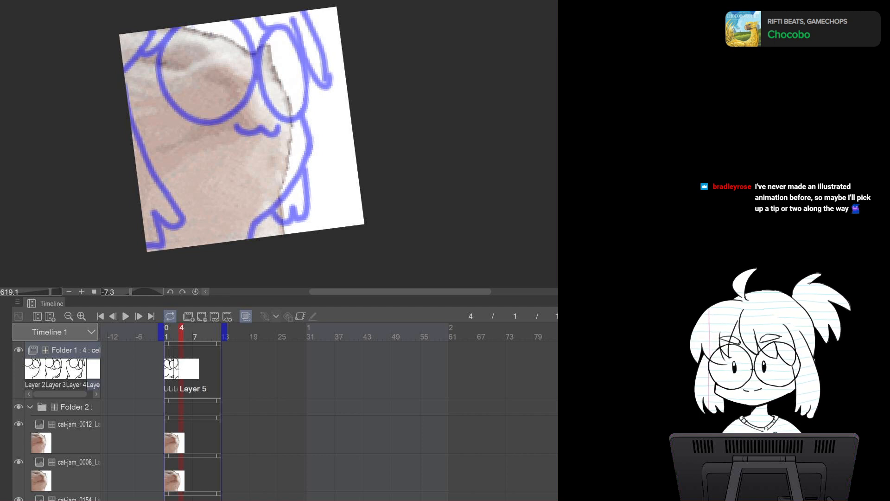
# Draw the two glasses lenses and the right body outline on the frame 4 cel
pyautogui.moveTo(362, 151); pyautogui.dragTo(376, 150)
pyautogui.moveTo(278, 116); pyautogui.dragTo(305, 132)
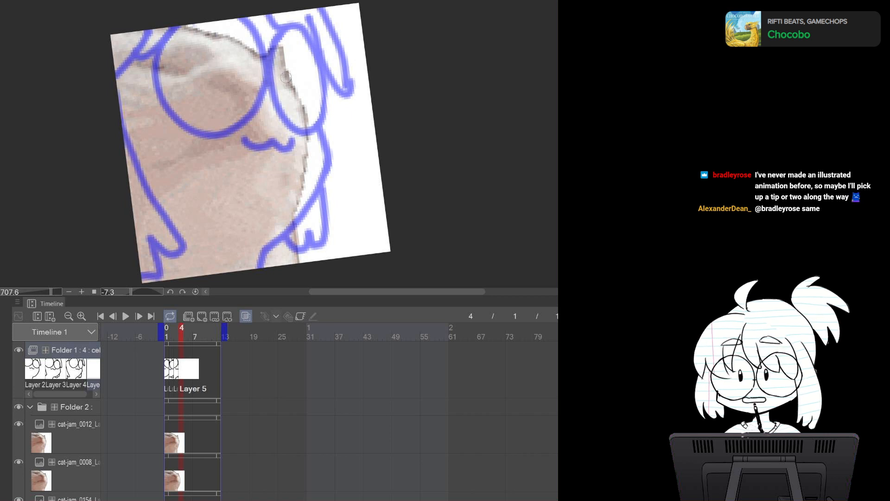
pyautogui.moveTo(286, 71)
pyautogui.mouseDown()
pyautogui.moveTo(314, 174)
pyautogui.moveTo(287, 218)
pyautogui.moveTo(286, 211)
pyautogui.moveTo(248, 238)
pyautogui.moveTo(247, 267)
pyautogui.mouseUp()
pyautogui.moveTo(276, 60)
pyautogui.mouseDown()
pyautogui.moveTo(288, 47)
pyautogui.moveTo(281, 139)
pyautogui.moveTo(278, 42)
pyautogui.mouseUp()
pyautogui.moveTo(153, 27)
pyautogui.mouseDown()
pyautogui.moveTo(145, 126)
pyautogui.moveTo(225, 115)
pyautogui.moveTo(218, 19)
pyautogui.mouseUp()
pyautogui.hotkey('ctrl', 'z')
pyautogui.hotkey('ctrl', 'z')
pyautogui.moveTo(288, 44)
pyautogui.mouseDown()
pyautogui.moveTo(241, 52)
pyautogui.moveTo(276, 132)
pyautogui.moveTo(305, 78)
pyautogui.moveTo(284, 33)
pyautogui.moveTo(239, 88)
pyautogui.moveTo(290, 136)
pyautogui.moveTo(295, 36)
pyautogui.moveTo(267, 26)
pyautogui.mouseUp()
pyautogui.hotkey('ctrl', 'z')
pyautogui.moveTo(205, 20)
pyautogui.mouseDown()
pyautogui.moveTo(226, 115)
pyautogui.moveTo(231, 61)
pyautogui.moveTo(234, 79)
pyautogui.moveTo(206, 136)
pyautogui.moveTo(165, 15)
pyautogui.mouseUp()
pyautogui.hotkey('ctrl', 'z')
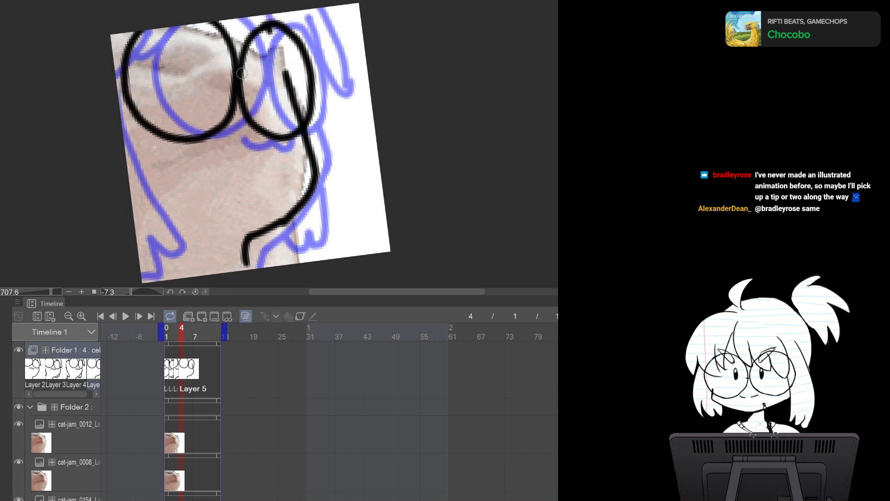
# Add the mouth, hair strands and foot to the frame 4 drawing
pyautogui.moveTo(210, 144)
pyautogui.mouseDown()
pyautogui.moveTo(234, 142)
pyautogui.moveTo(265, 145)
pyautogui.mouseUp()
pyautogui.moveTo(277, 14); pyautogui.dragTo(273, 22)
pyautogui.moveTo(311, 79); pyautogui.dragTo(335, 73)
pyautogui.moveTo(306, 6)
pyautogui.mouseDown()
pyautogui.moveTo(330, 97)
pyautogui.moveTo(310, 223)
pyautogui.moveTo(289, 245)
pyautogui.moveTo(265, 230)
pyautogui.mouseUp()
pyautogui.moveTo(114, 59); pyautogui.dragTo(142, 30)
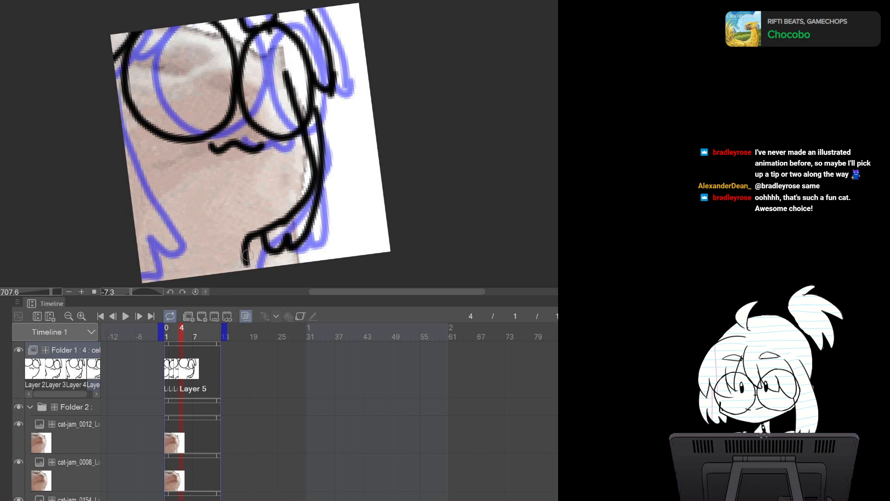
# Step through frames 2 to 4 to compare them and add a small hair stroke at frame 4
pyautogui.press('Left')
pyautogui.press('Left')
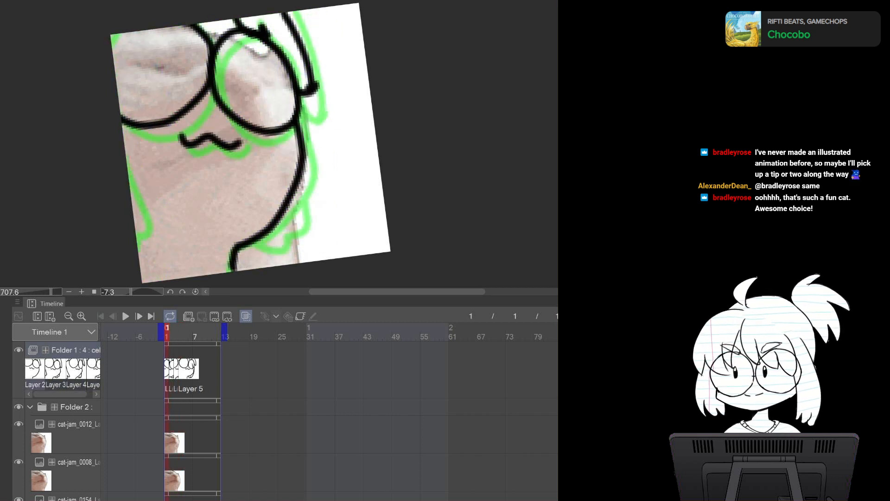
pyautogui.press('Right')
pyautogui.press('Right')
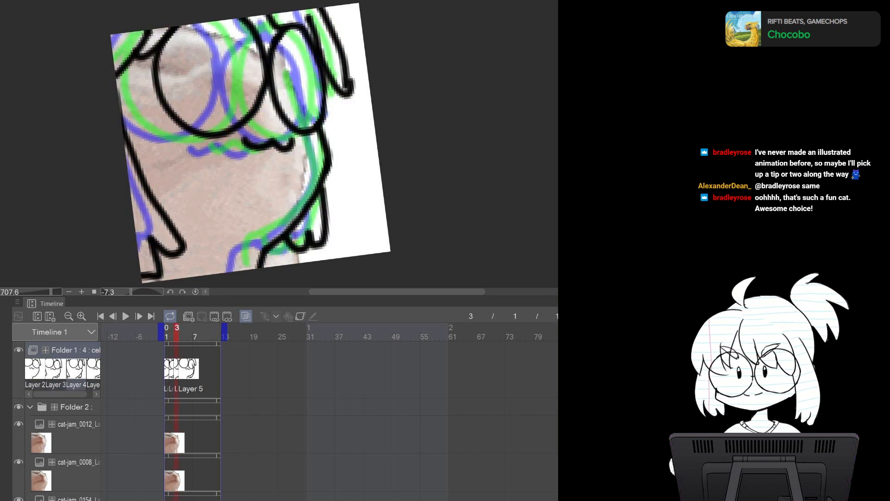
pyautogui.press('Right')
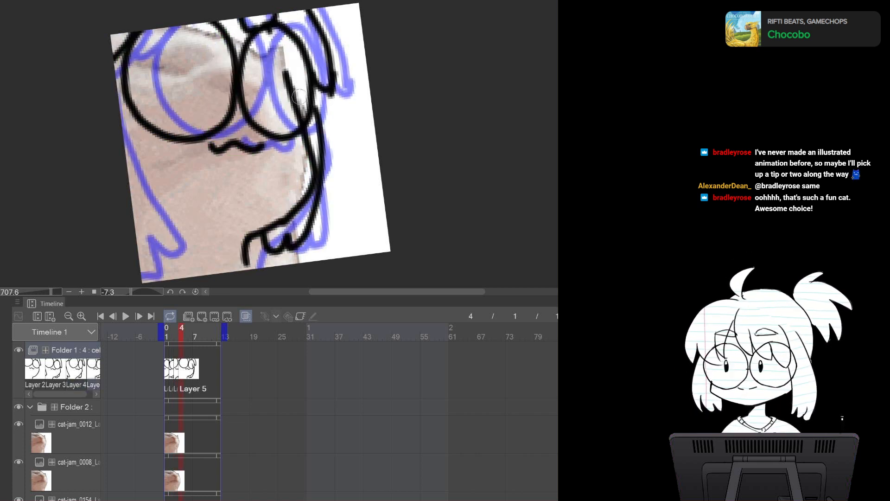
pyautogui.moveTo(284, 74)
pyautogui.mouseDown()
pyautogui.moveTo(300, 123)
pyautogui.moveTo(299, 115)
pyautogui.mouseUp()
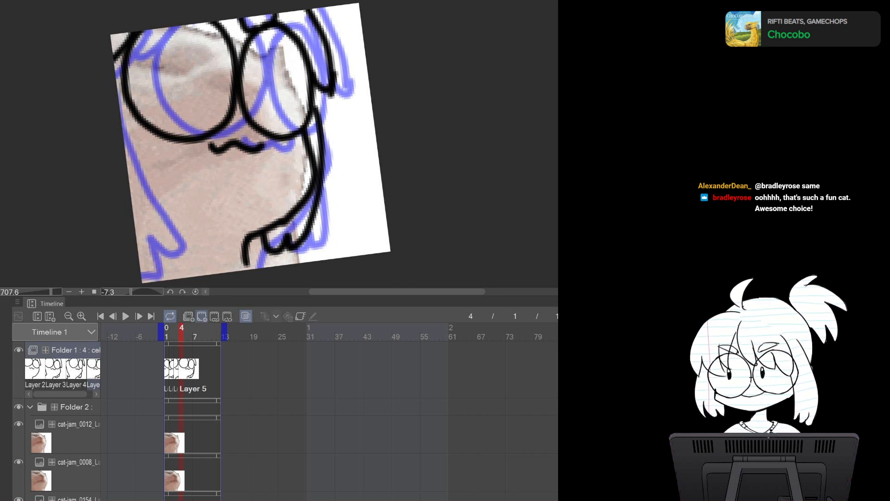
# Add a new cel at frame 5 and paste the cat-jam_0016 reference frame into the reference folder
pyautogui.click(202, 316)
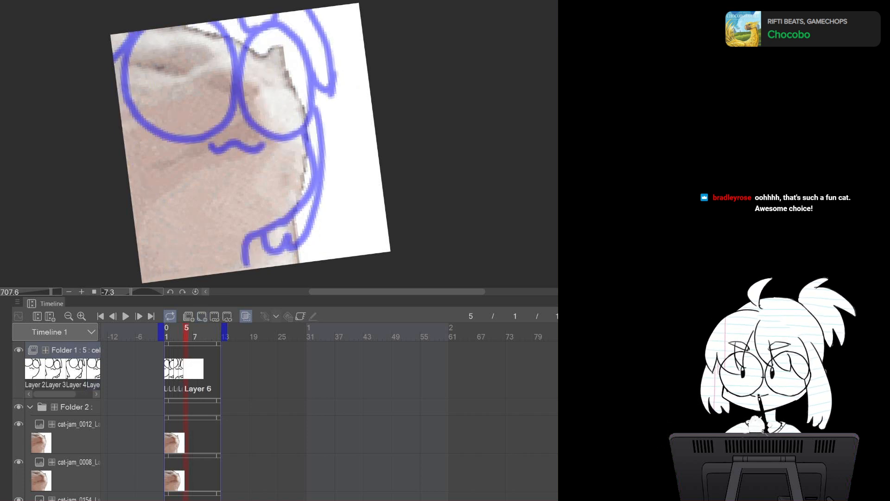
pyautogui.click(196, 2)
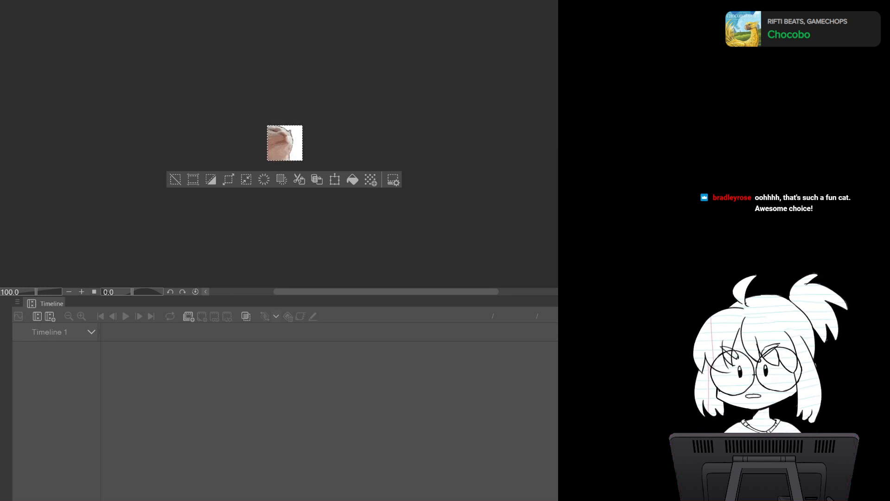
pyautogui.hotkey('ctrl', 'd')
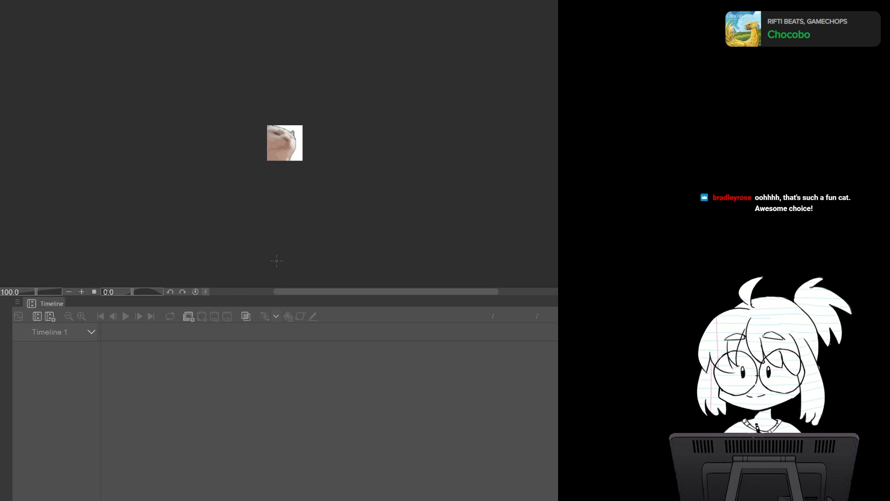
pyautogui.hotkey('ctrl', 'a')
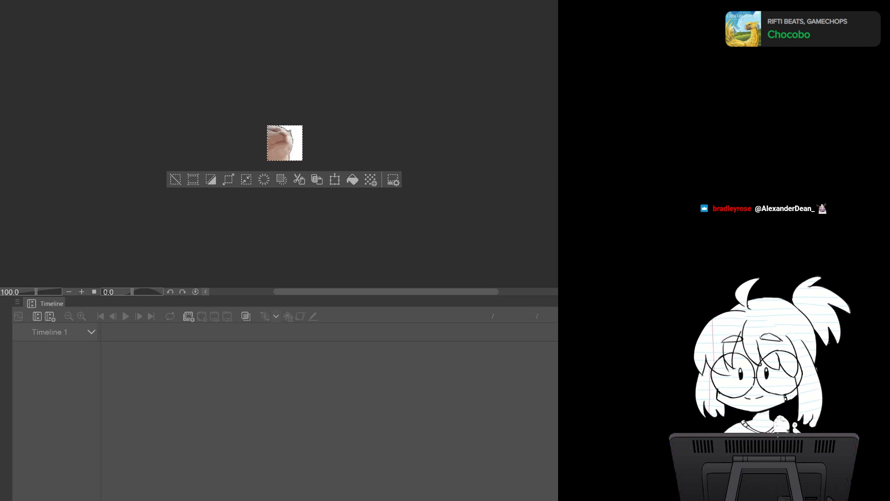
pyautogui.hotkey('ctrl', 'Tab')
pyautogui.hotkey('ctrl', 'Tab')
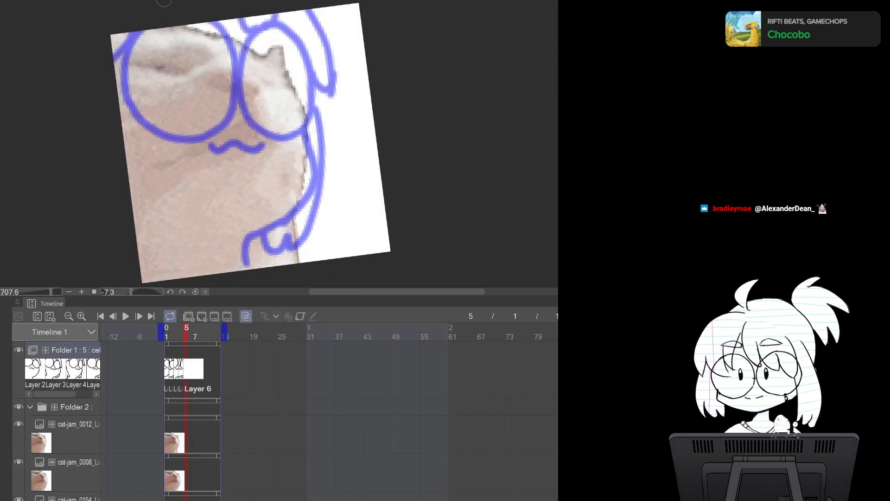
pyautogui.click(76, 434)
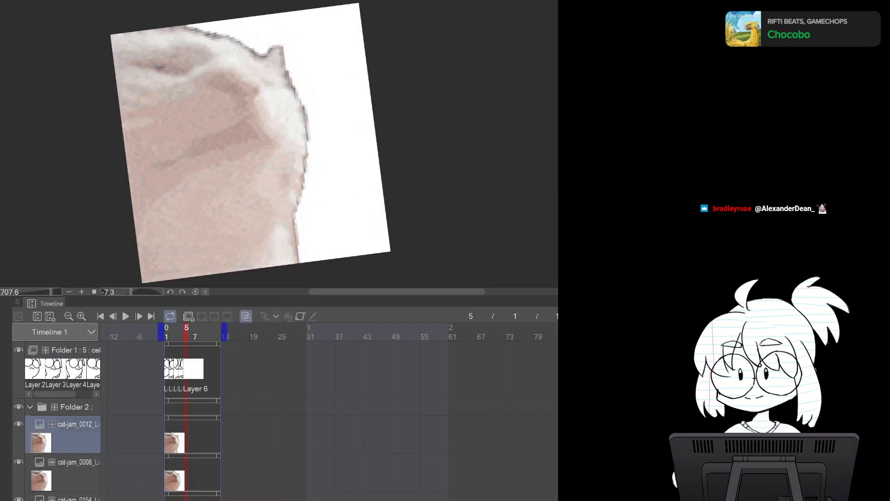
pyautogui.hotkey('ctrl', 'v')
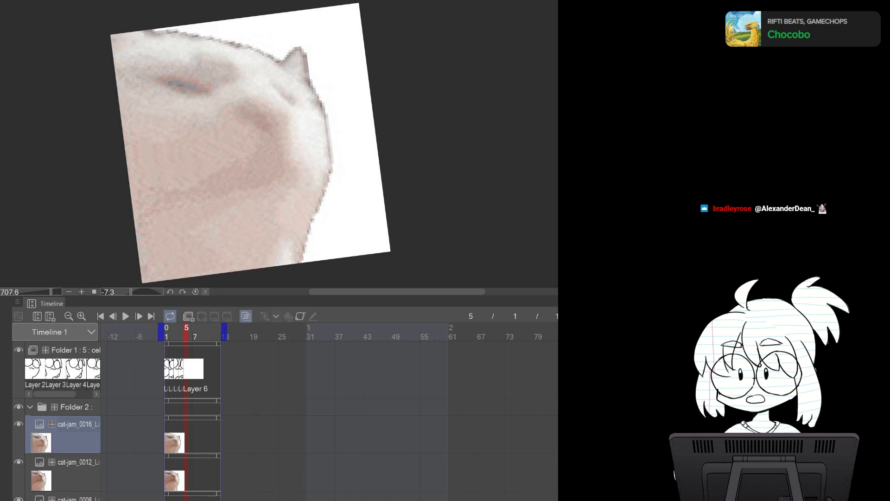
pyautogui.click(19, 423)
pyautogui.click(18, 424)
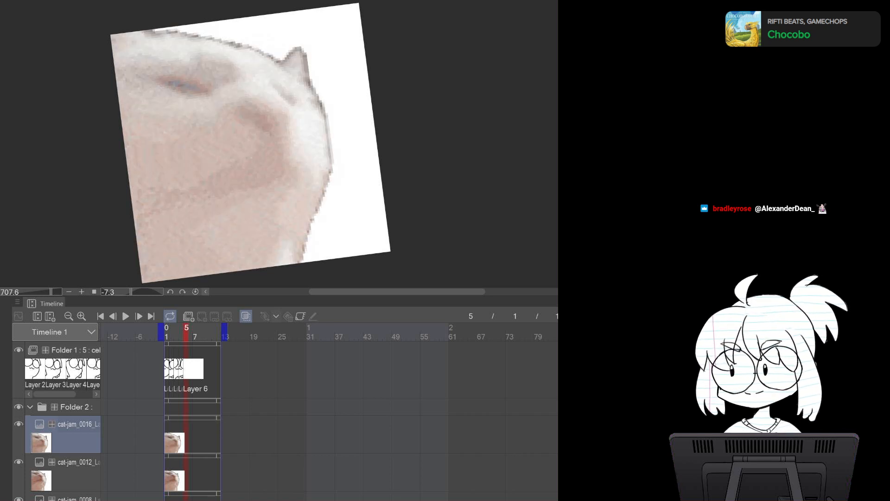
pyautogui.click(75, 351)
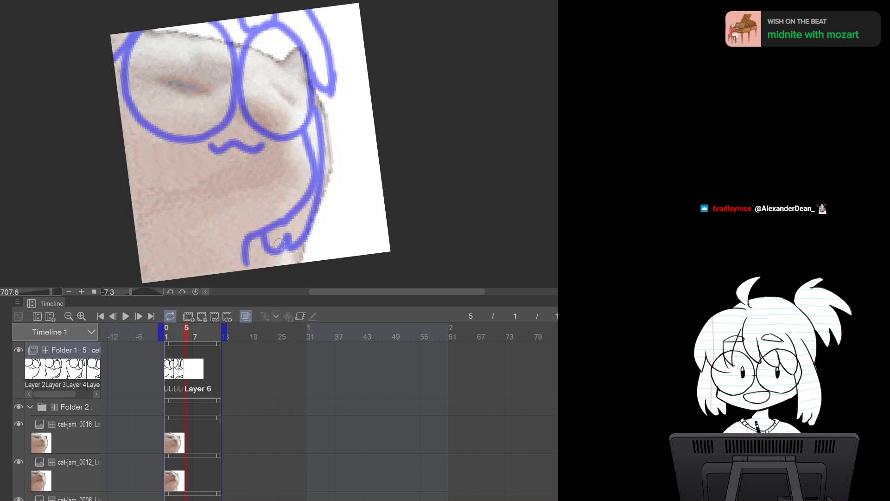
# Draw the glasses lenses, right body outline and mouth on the frame 5 cel
pyautogui.moveTo(279, 245)
pyautogui.mouseDown()
pyautogui.moveTo(259, 233)
pyautogui.moveTo(268, 222)
pyautogui.mouseUp()
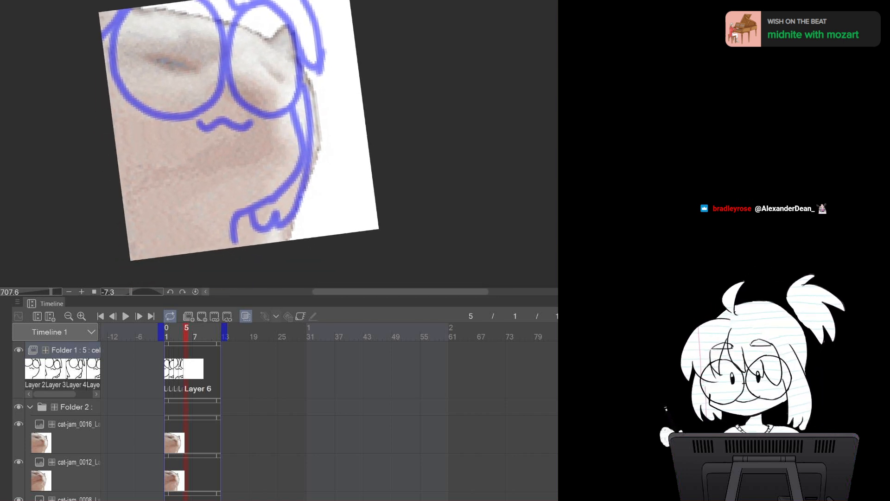
pyautogui.moveTo(304, 51)
pyautogui.mouseDown()
pyautogui.moveTo(327, 173)
pyautogui.moveTo(301, 210)
pyautogui.moveTo(264, 224)
pyautogui.moveTo(244, 246)
pyautogui.mouseUp()
pyautogui.moveTo(304, 65)
pyautogui.mouseDown()
pyautogui.moveTo(291, 47)
pyautogui.moveTo(252, 87)
pyautogui.moveTo(290, 144)
pyautogui.moveTo(314, 69)
pyautogui.moveTo(301, 42)
pyautogui.moveTo(253, 44)
pyautogui.moveTo(284, 142)
pyautogui.moveTo(317, 81)
pyautogui.moveTo(299, 39)
pyautogui.mouseUp()
pyautogui.hotkey('ctrl', 'z')
pyautogui.moveTo(248, 73)
pyautogui.mouseDown()
pyautogui.moveTo(225, 32)
pyautogui.moveTo(138, 35)
pyautogui.moveTo(137, 126)
pyautogui.moveTo(217, 132)
pyautogui.moveTo(230, 39)
pyautogui.mouseUp()
pyautogui.hotkey('ctrl', 'z')
pyautogui.moveTo(248, 70)
pyautogui.mouseDown()
pyautogui.moveTo(235, 37)
pyautogui.moveTo(174, 9)
pyautogui.moveTo(127, 80)
pyautogui.moveTo(171, 142)
pyautogui.moveTo(236, 109)
pyautogui.moveTo(235, 42)
pyautogui.mouseUp()
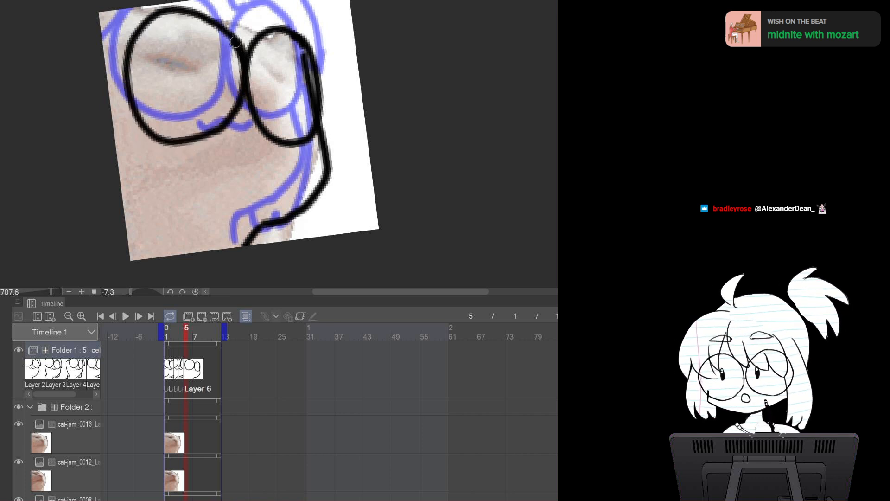
pyautogui.moveTo(218, 148); pyautogui.dragTo(264, 147)
pyautogui.hotkey('ctrl', 'z')
pyautogui.hotkey('ctrl', 'z')
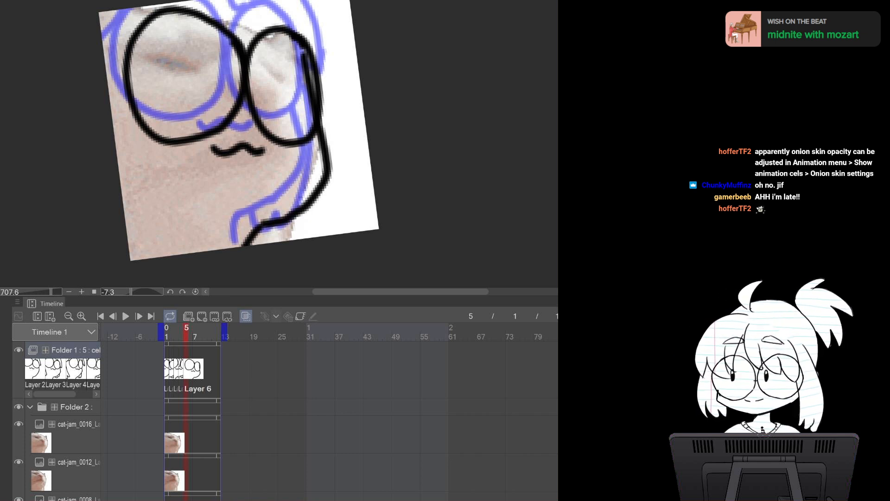
# Draw the hair strands around both lenses on the frame 5 cel
pyautogui.click(388, 144)
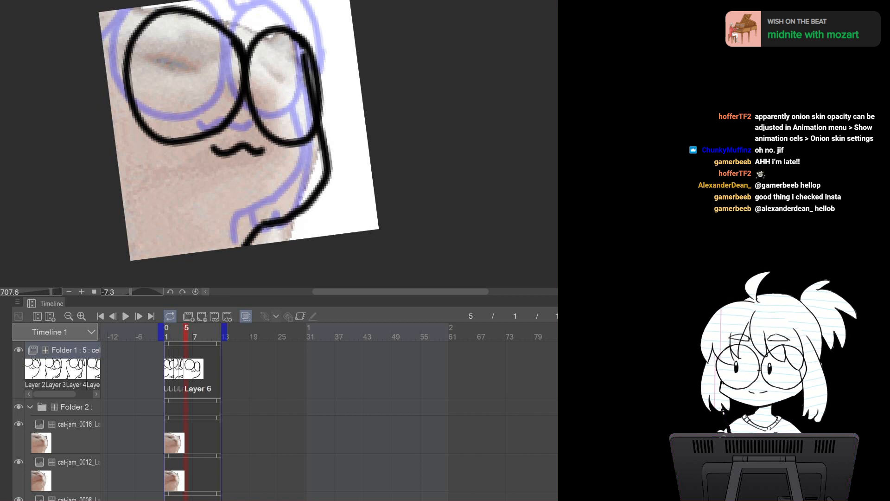
pyautogui.moveTo(241, 134); pyautogui.dragTo(222, 158)
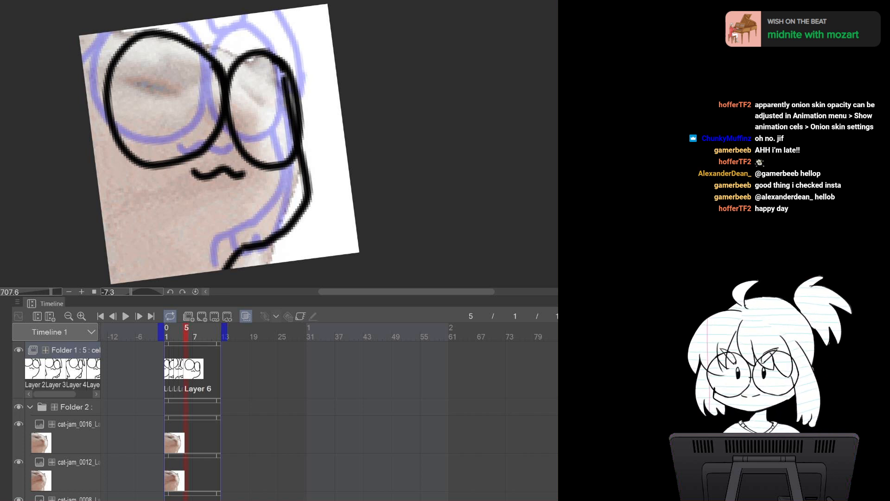
pyautogui.moveTo(225, 18)
pyautogui.mouseDown()
pyautogui.moveTo(238, 48)
pyautogui.moveTo(251, 30)
pyautogui.moveTo(261, 50)
pyautogui.mouseUp()
pyautogui.moveTo(291, 10)
pyautogui.mouseDown()
pyautogui.moveTo(320, 116)
pyautogui.moveTo(307, 120)
pyautogui.mouseUp()
pyautogui.moveTo(208, 20); pyautogui.dragTo(186, 41)
pyautogui.moveTo(137, 28); pyautogui.dragTo(85, 74)
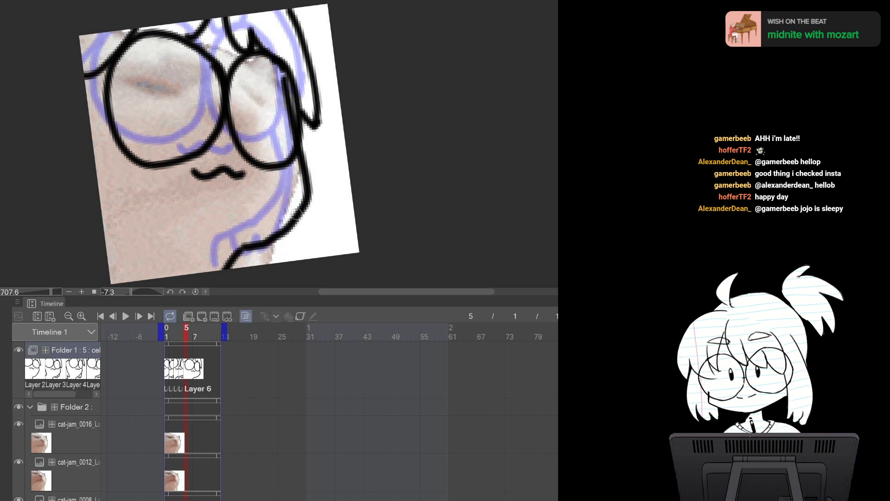
# Reset the view and step back and forth through frames 1 to 5 to compare the drawings
pyautogui.click(195, 291)
pyautogui.moveTo(306, 220); pyautogui.dragTo(285, 191)
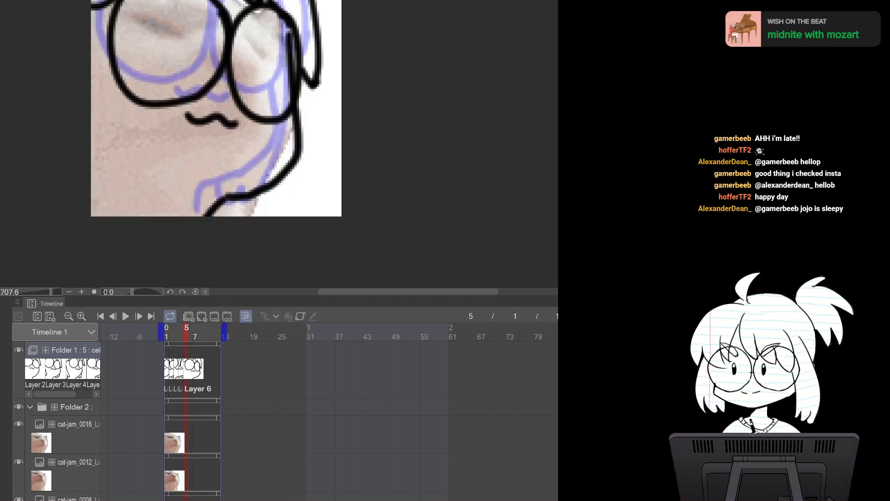
pyautogui.scroll(-2, 340, 140)
pyautogui.moveTo(340, 140); pyautogui.dragTo(329, 208)
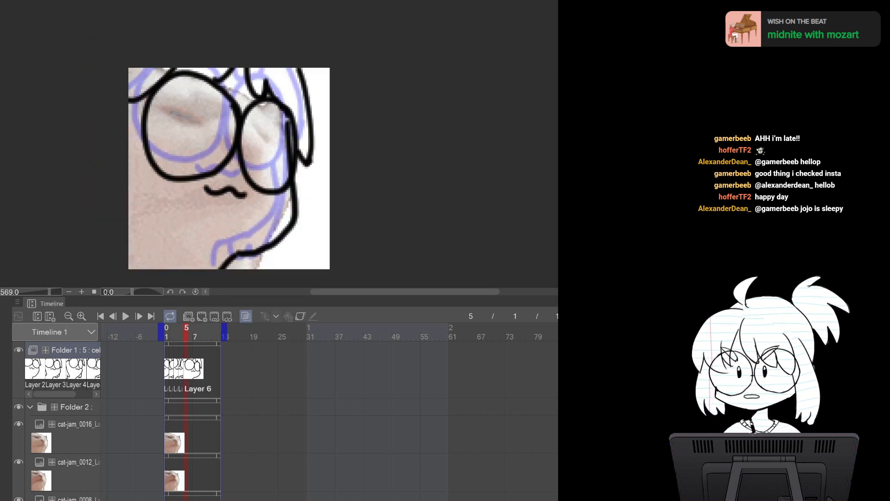
pyautogui.click(166, 333)
pyautogui.click(172, 332)
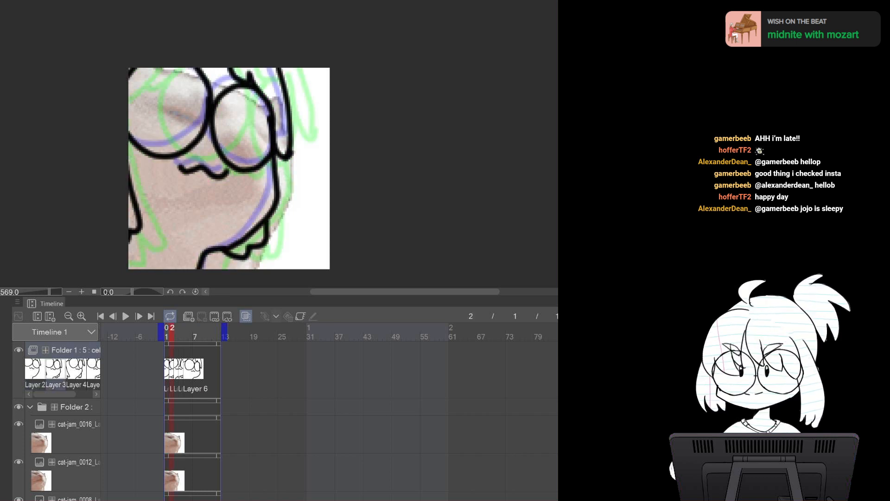
pyautogui.press('Right')
pyautogui.press('Right')
pyautogui.press('Right')
pyautogui.press('Left')
pyautogui.press('Left')
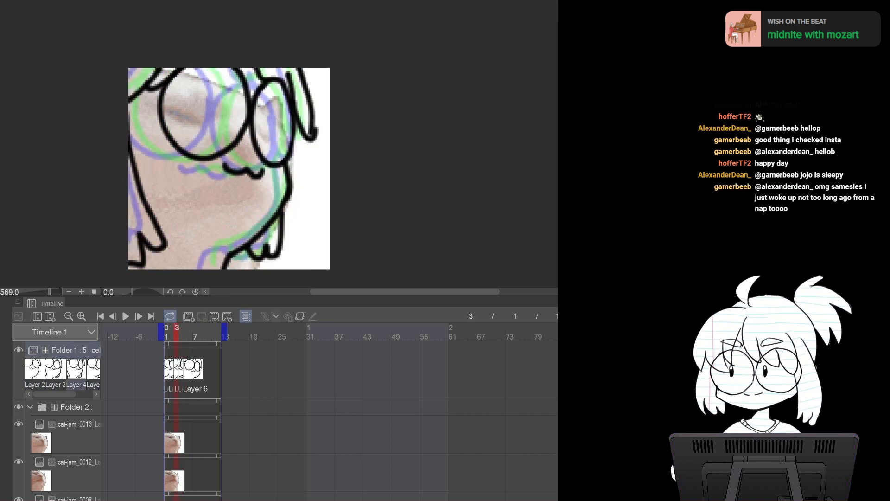
pyautogui.press('Left')
pyautogui.press('Left')
pyautogui.press('Right')
pyautogui.press('Right')
pyautogui.press('Right')
pyautogui.press('Right')
# Step back and forth between frames 3 and 5 to review the frame 5 drawing
pyautogui.press('Left')
pyautogui.press('Left')
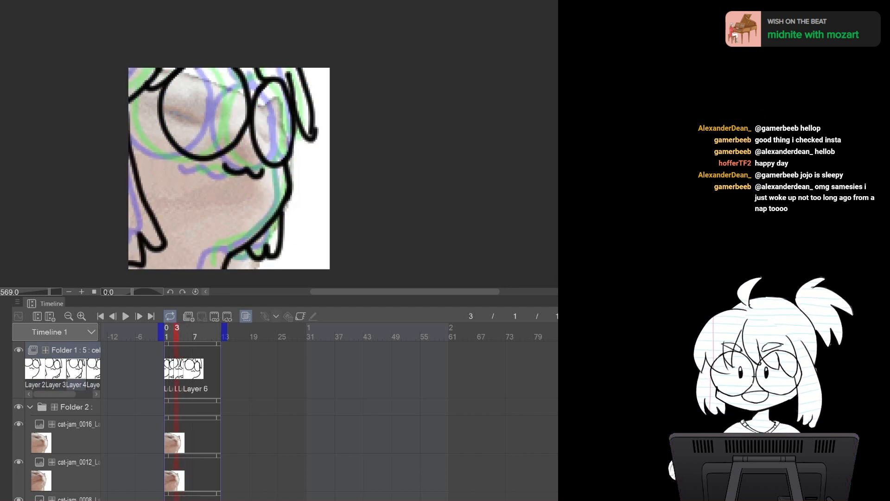
pyautogui.press('Left')
pyautogui.press('Left')
pyautogui.press('Right')
pyautogui.press('Right')
pyautogui.press('Right')
pyautogui.press('Right')
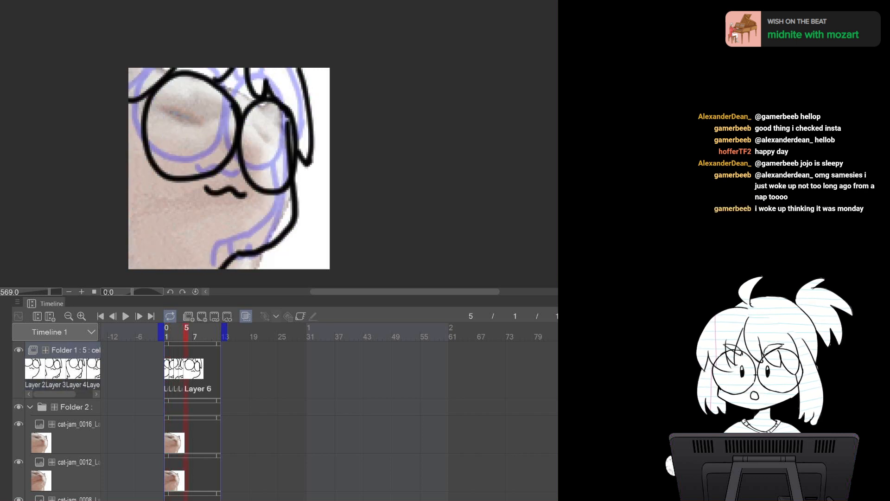
# Switch to the cat-jam source, copy the next frame and paste cat-jam_0020 into the reference folder
pyautogui.moveTo(229, 169); pyautogui.dragTo(221, 139)
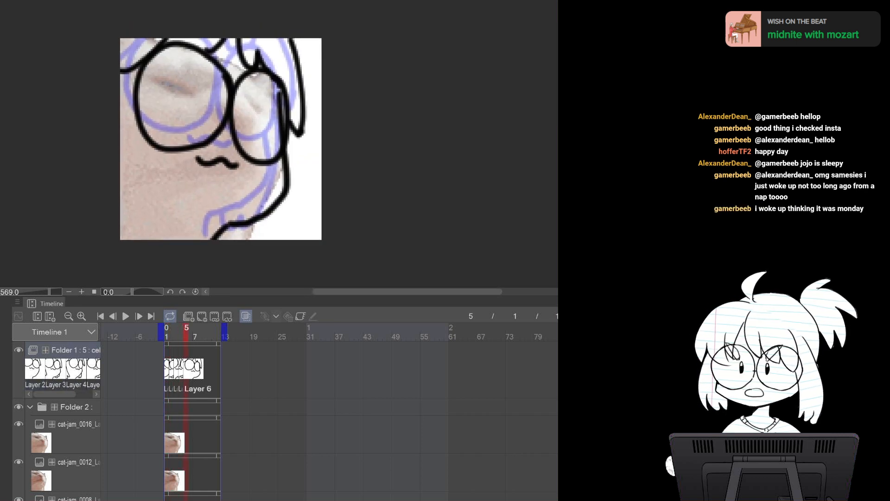
pyautogui.click(227, 0)
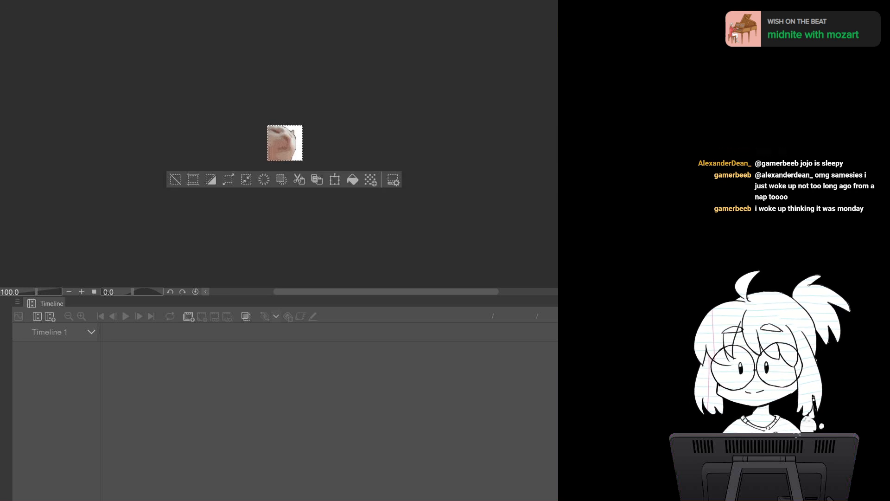
pyautogui.hotkey('ctrl', 'Tab')
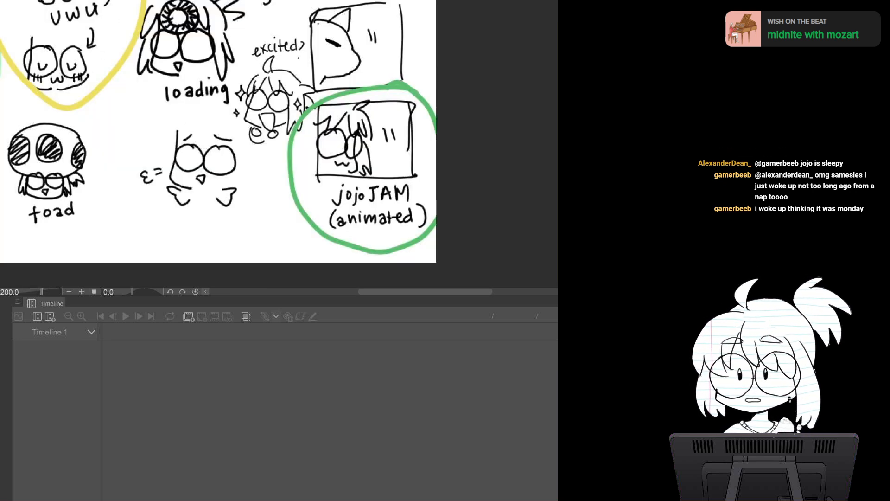
pyautogui.hotkey('ctrl', 'Tab')
pyautogui.hotkey('ctrl', 'Tab')
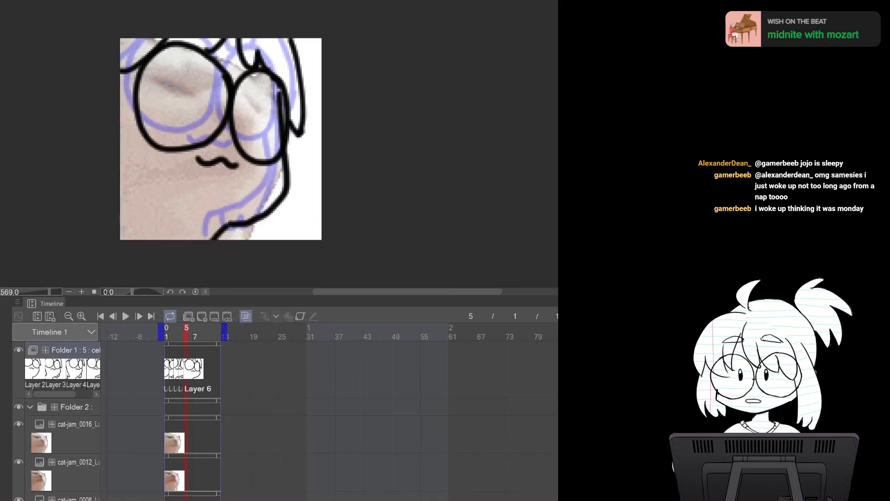
pyautogui.click(70, 435)
pyautogui.hotkey('ctrl', 'v')
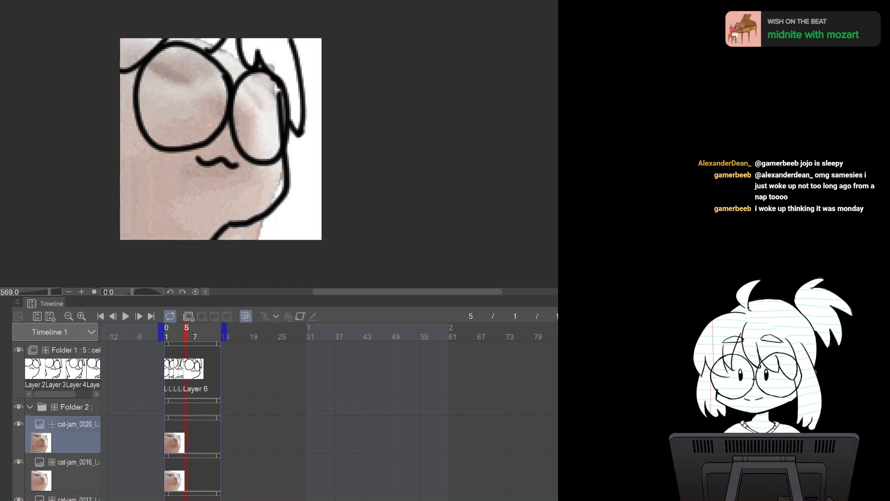
# Toggle the visibility of the cat-jam_0020 layer and Folder 1 to compare the reference with the drawing
pyautogui.click(19, 424)
pyautogui.click(18, 424)
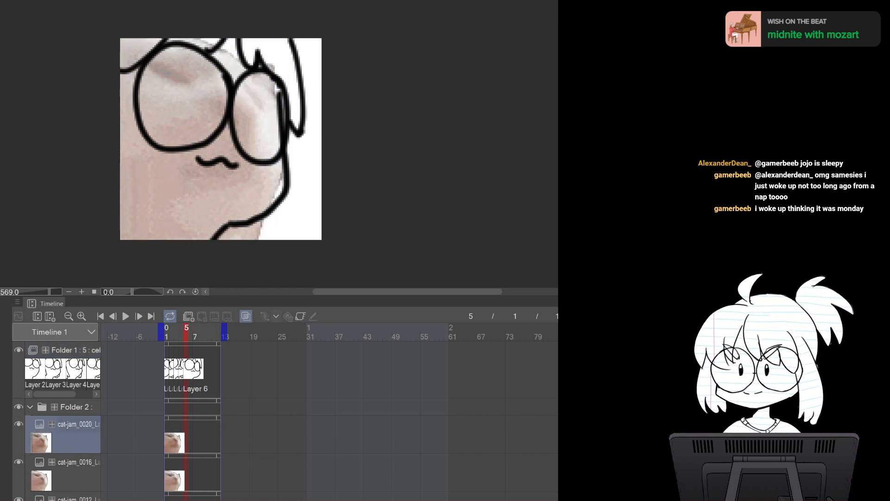
pyautogui.click(19, 424)
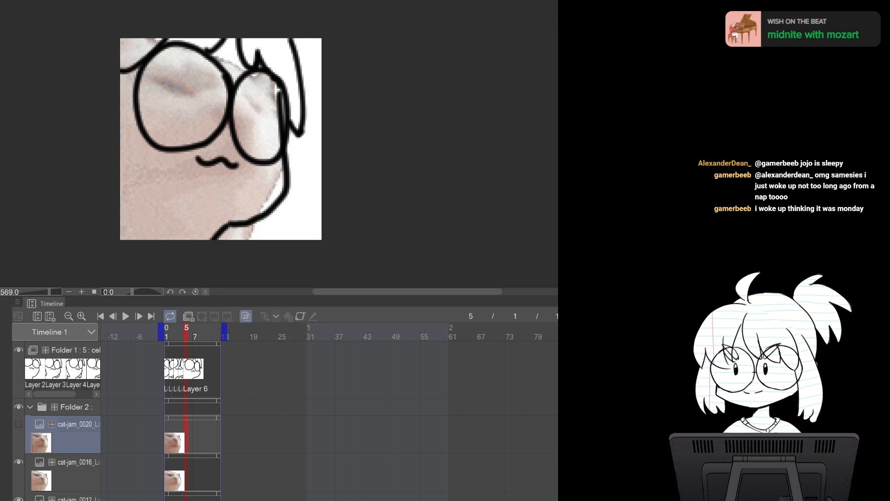
pyautogui.click(18, 424)
pyautogui.click(19, 350)
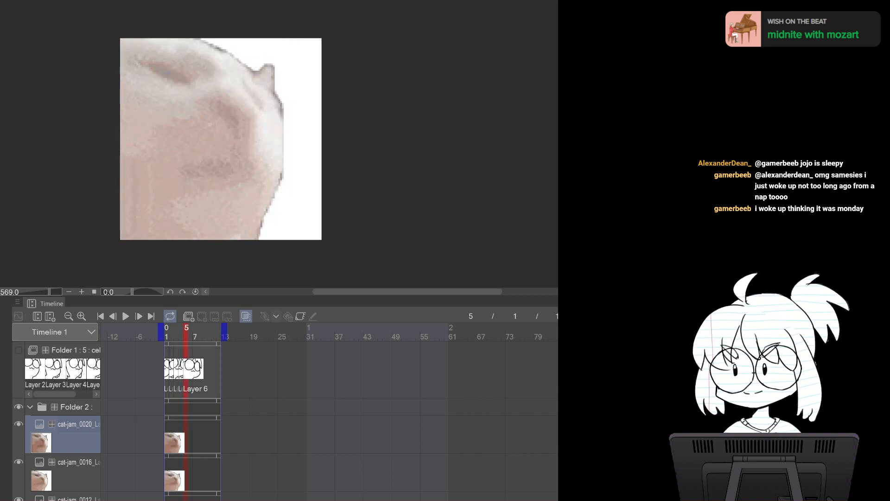
pyautogui.click(19, 423)
pyautogui.click(18, 423)
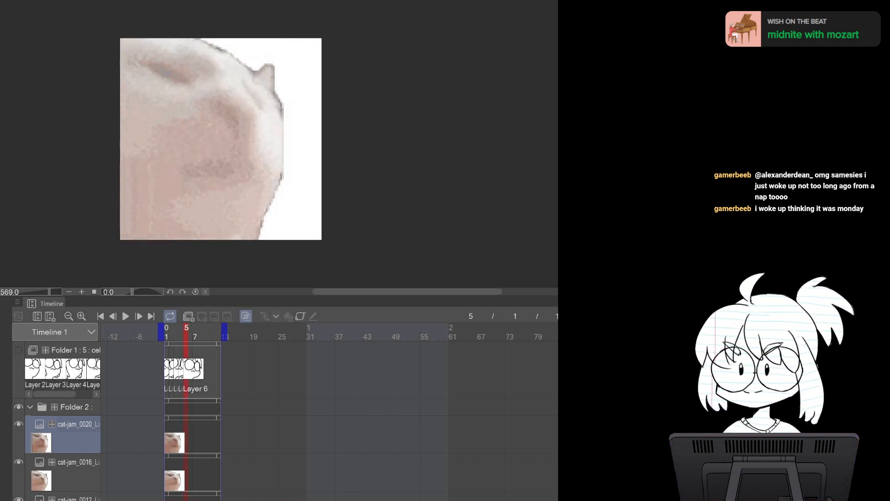
pyautogui.click(19, 424)
pyautogui.click(19, 349)
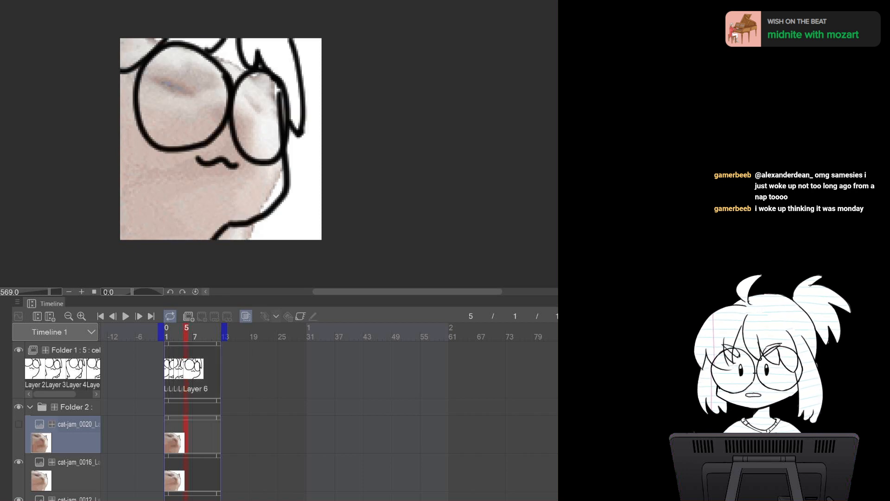
# Select Folder 1, add a new cel at frame 6 and draw the right body outline on it
pyautogui.click(74, 351)
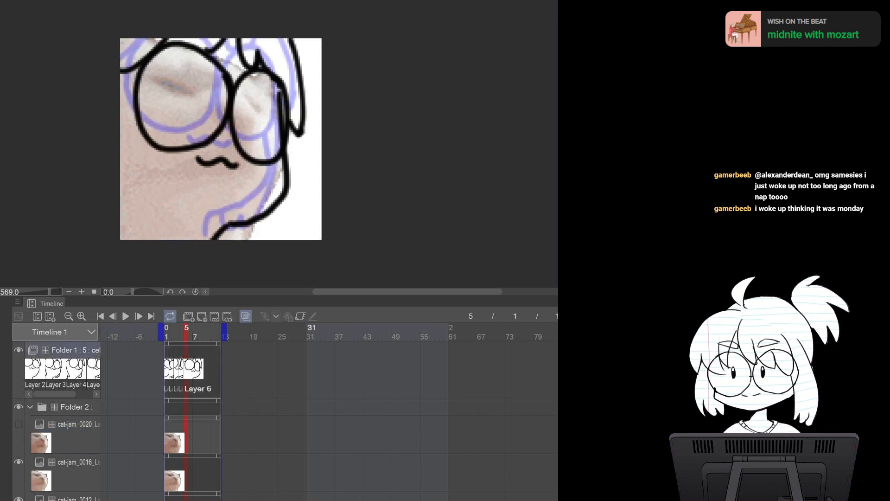
pyautogui.click(202, 317)
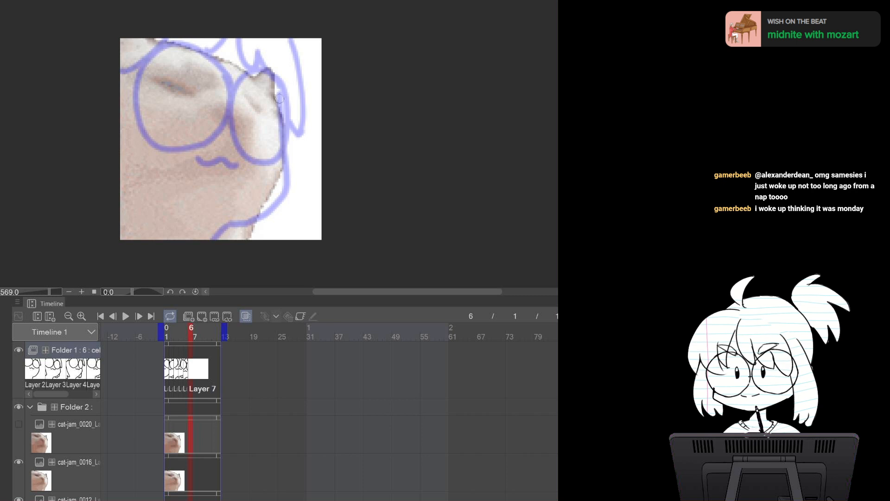
pyautogui.moveTo(279, 85)
pyautogui.mouseDown()
pyautogui.moveTo(281, 182)
pyautogui.moveTo(260, 206)
pyautogui.moveTo(224, 224)
pyautogui.mouseUp()
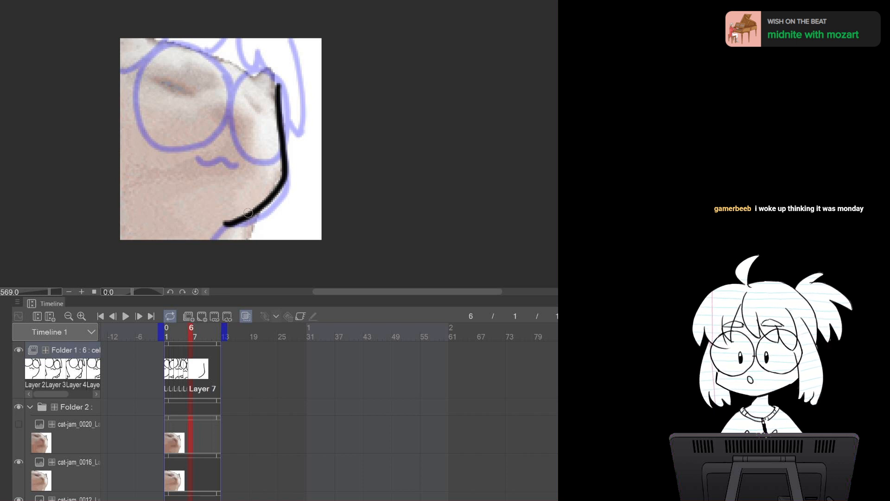
pyautogui.hotkey('ctrl', 'z')
pyautogui.hotkey('ctrl', 'z')
pyautogui.hotkey('ctrl', 'y')
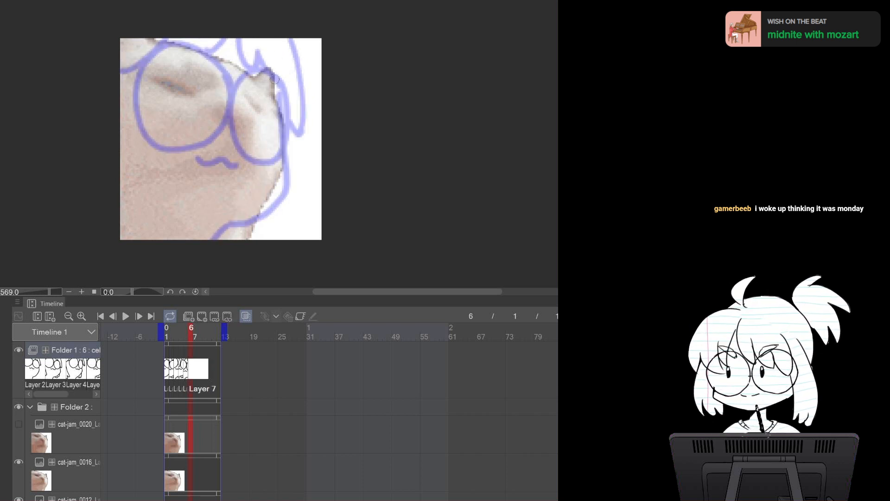
pyautogui.moveTo(272, 69)
pyautogui.mouseDown()
pyautogui.moveTo(285, 156)
pyautogui.moveTo(218, 237)
pyautogui.mouseUp()
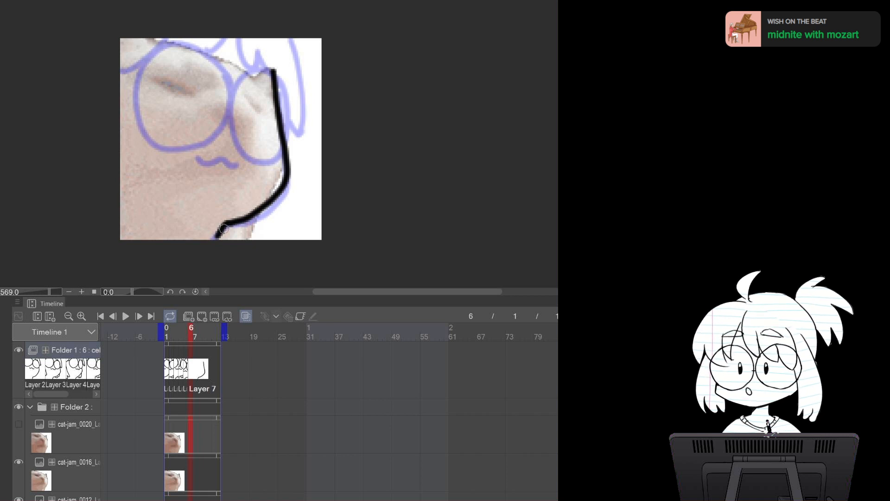
# Draw both glasses lenses and the mouth on the frame 6 cel
pyautogui.moveTo(237, 84)
pyautogui.mouseDown()
pyautogui.moveTo(283, 75)
pyautogui.moveTo(281, 148)
pyautogui.moveTo(265, 136)
pyautogui.moveTo(263, 60)
pyautogui.moveTo(290, 102)
pyautogui.moveTo(274, 141)
pyautogui.mouseUp()
pyautogui.hotkey('ctrl', 'z')
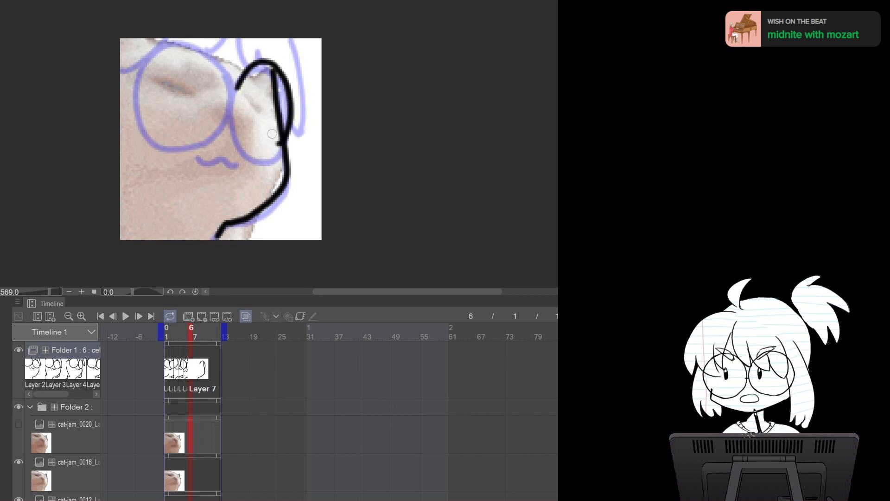
pyautogui.moveTo(237, 88)
pyautogui.mouseDown()
pyautogui.moveTo(280, 151)
pyautogui.moveTo(290, 130)
pyautogui.moveTo(198, 47)
pyautogui.moveTo(138, 71)
pyautogui.moveTo(141, 136)
pyautogui.moveTo(217, 138)
pyautogui.moveTo(224, 83)
pyautogui.moveTo(191, 42)
pyautogui.moveTo(142, 67)
pyautogui.moveTo(143, 136)
pyautogui.moveTo(198, 144)
pyautogui.moveTo(230, 80)
pyautogui.moveTo(227, 108)
pyautogui.moveTo(261, 154)
pyautogui.moveTo(293, 95)
pyautogui.moveTo(268, 59)
pyautogui.mouseUp()
pyautogui.hotkey('ctrl', 'z')
pyautogui.hotkey('ctrl', 'z')
pyautogui.hotkey('ctrl', 'z')
pyautogui.hotkey('ctrl', 'z')
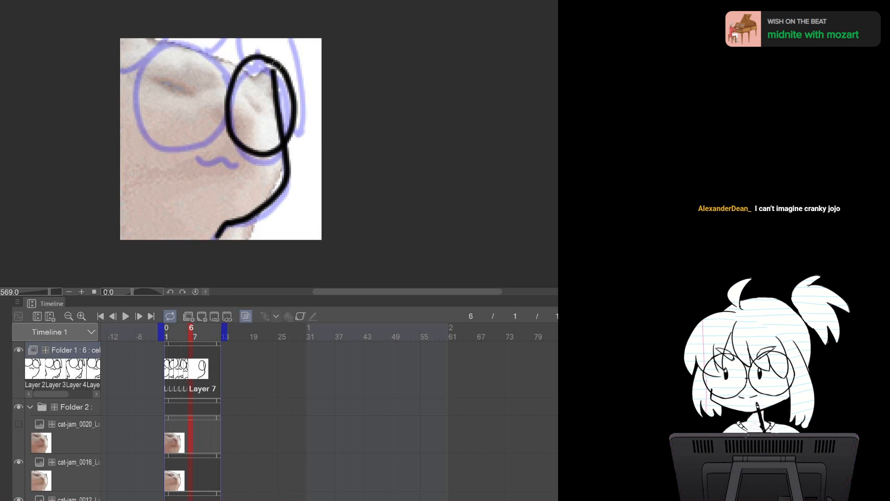
pyautogui.moveTo(230, 91)
pyautogui.mouseDown()
pyautogui.moveTo(183, 43)
pyautogui.moveTo(127, 76)
pyautogui.moveTo(149, 138)
pyautogui.moveTo(207, 128)
pyautogui.moveTo(215, 69)
pyautogui.moveTo(135, 69)
pyautogui.moveTo(139, 139)
pyautogui.moveTo(203, 140)
pyautogui.moveTo(225, 99)
pyautogui.moveTo(174, 41)
pyautogui.mouseUp()
pyautogui.hotkey('ctrl', 'z')
pyautogui.moveTo(200, 156)
pyautogui.mouseDown()
pyautogui.moveTo(241, 157)
pyautogui.moveTo(210, 158)
pyautogui.moveTo(242, 160)
pyautogui.mouseUp()
pyautogui.hotkey('ctrl', 'z')
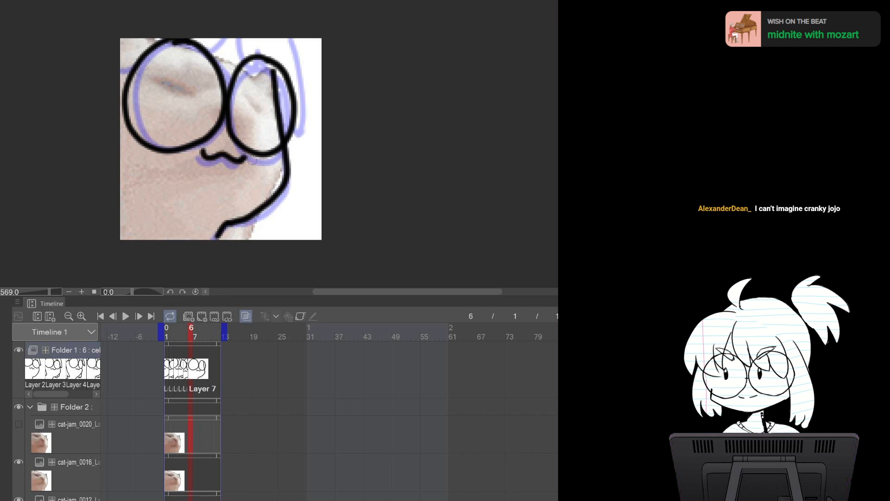
# Draw the hair strands above the lenses on the frame 6 cel
pyautogui.moveTo(227, 33)
pyautogui.mouseDown()
pyautogui.moveTo(248, 64)
pyautogui.moveTo(268, 49)
pyautogui.moveTo(303, 113)
pyautogui.moveTo(297, 140)
pyautogui.mouseUp()
pyautogui.hotkey('ctrl', 'z')
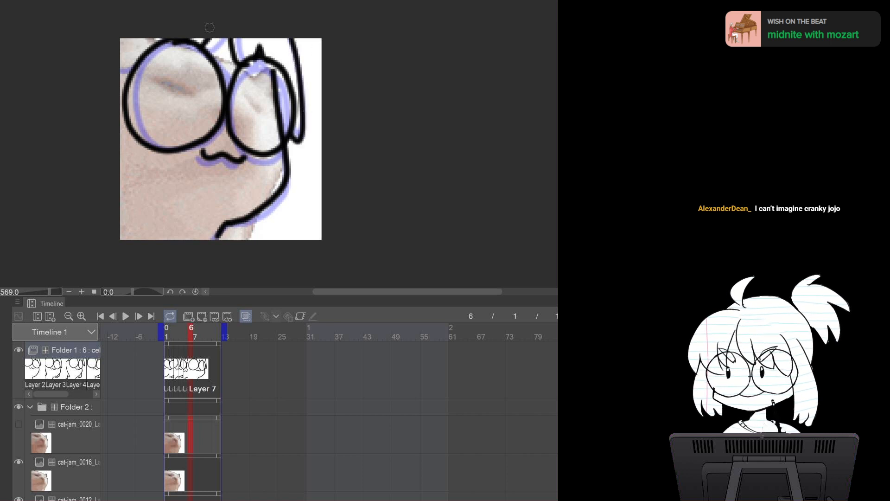
pyautogui.moveTo(280, 70); pyautogui.dragTo(277, 134)
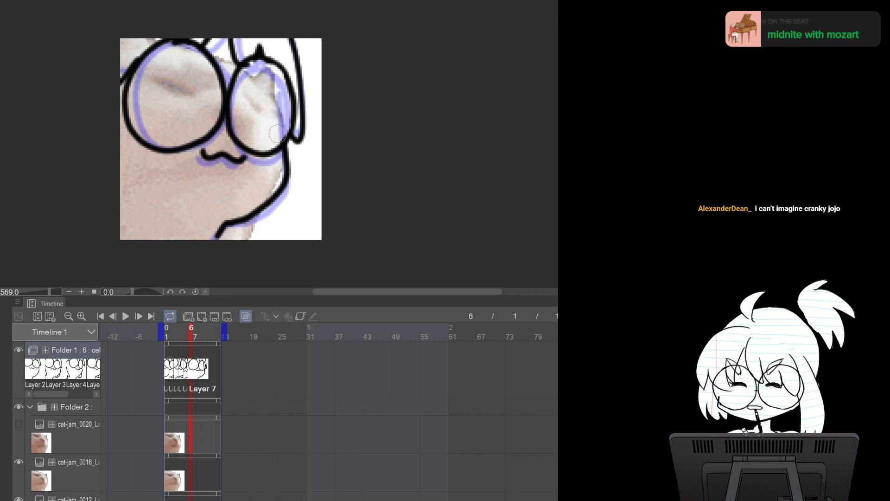
pyautogui.moveTo(249, 80); pyautogui.dragTo(259, 73)
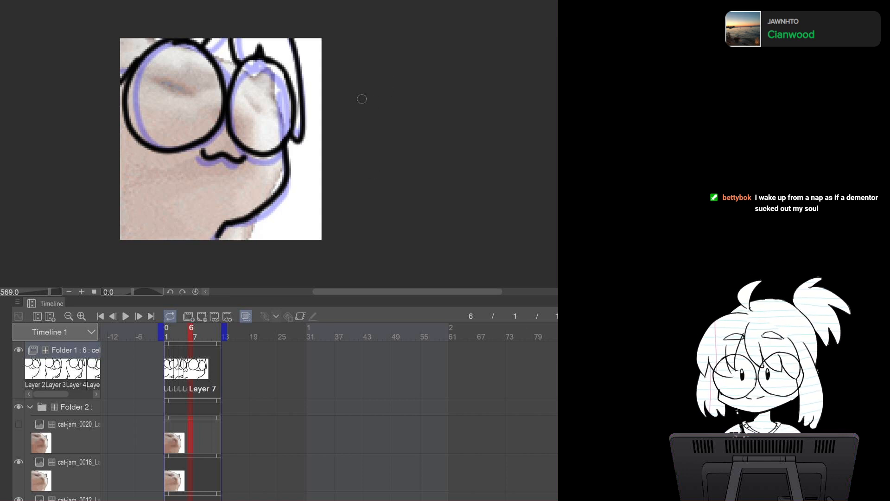
# Switch to the cat-jam source, paste cat-jam_0024 into the reference folder and toggle reference layers to compare
pyautogui.hotkey('ctrl', 'Tab')
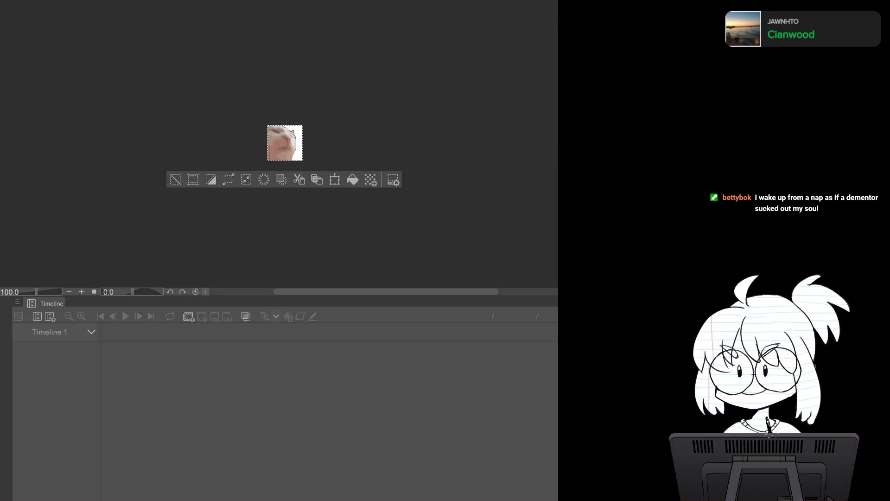
pyautogui.hotkey('ctrl', 'd')
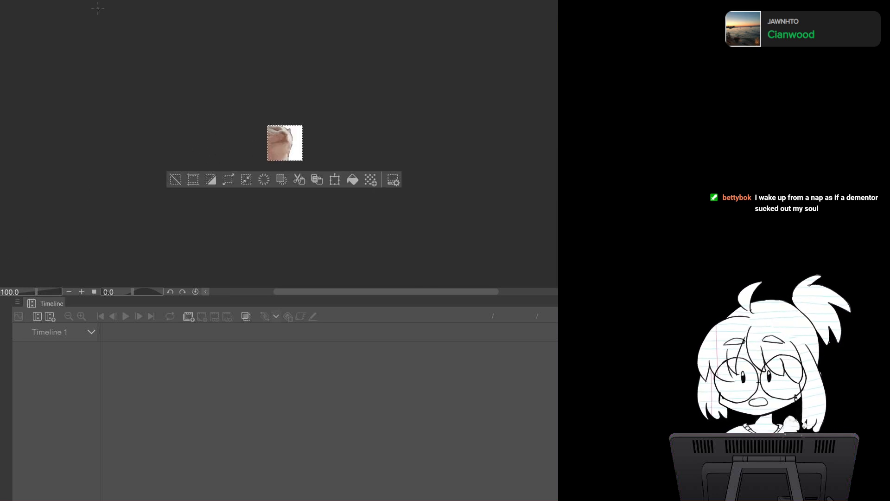
pyautogui.hotkey('ctrl', 'Tab')
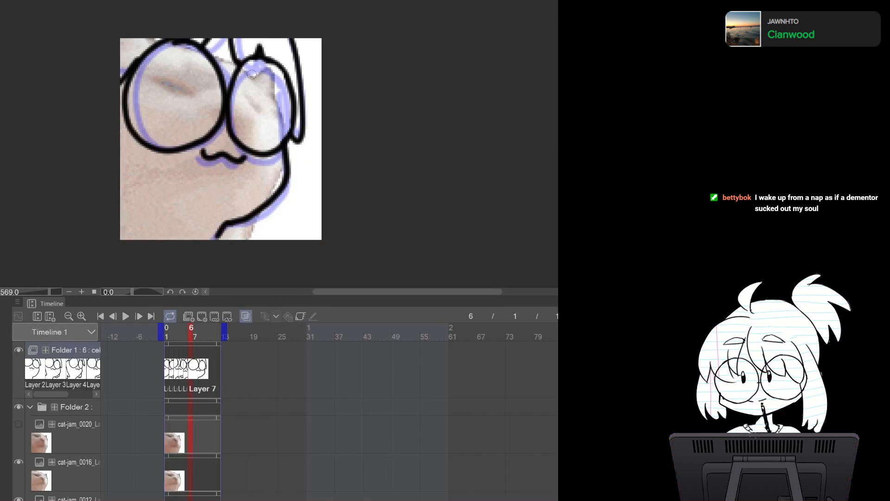
pyautogui.hotkey('ctrl', 'v')
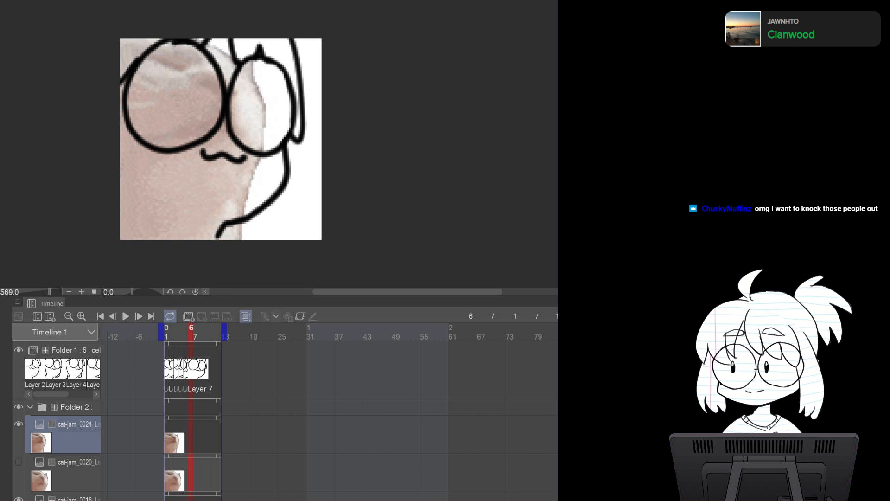
pyautogui.click(19, 462)
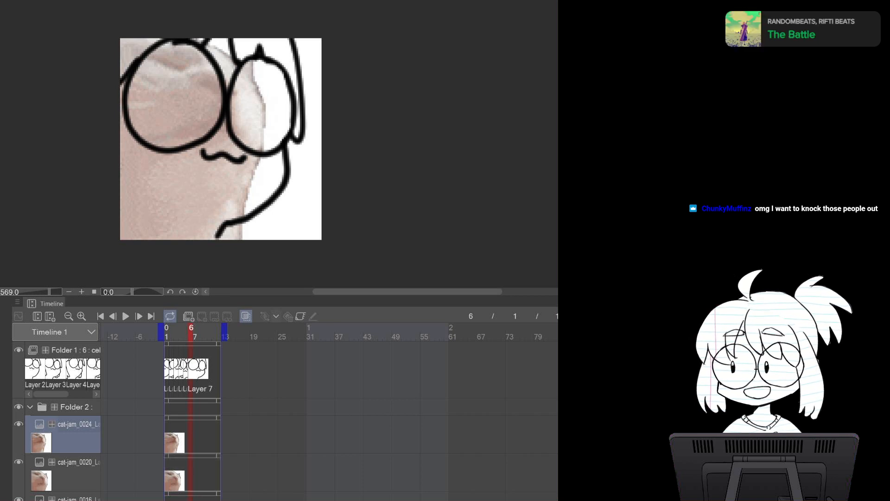
pyautogui.click(18, 424)
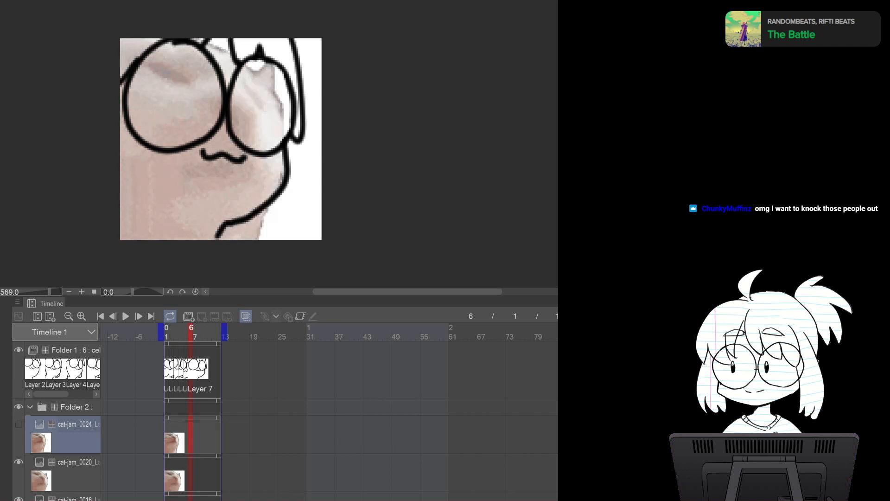
pyautogui.click(19, 424)
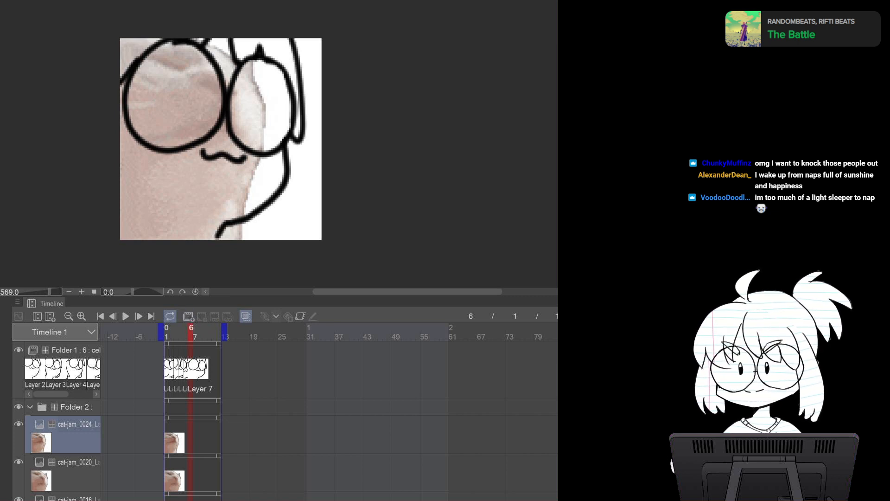
# Select Folder 1, add a new cel at frame 7 and draw the right body outline on it
pyautogui.click(75, 350)
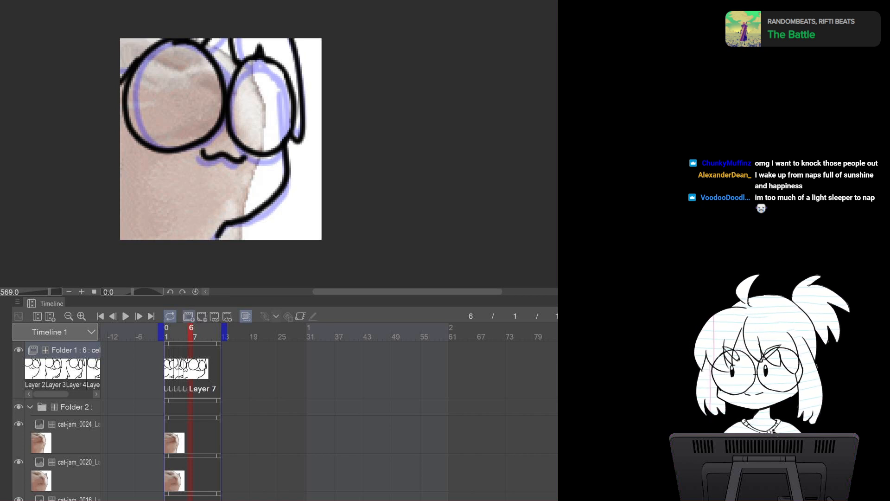
pyautogui.click(188, 316)
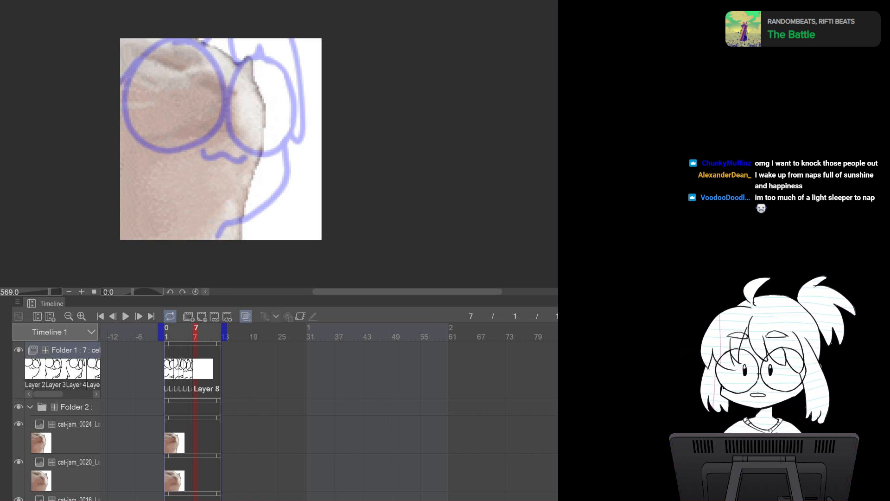
pyautogui.moveTo(255, 59)
pyautogui.mouseDown()
pyautogui.moveTo(268, 137)
pyautogui.moveTo(230, 191)
pyautogui.mouseUp()
pyautogui.hotkey('ctrl', 'z')
pyautogui.moveTo(255, 43)
pyautogui.mouseDown()
pyautogui.moveTo(276, 149)
pyautogui.moveTo(203, 227)
pyautogui.mouseUp()
pyautogui.hotkey('ctrl', 'z')
pyautogui.moveTo(222, 199); pyautogui.dragTo(219, 234)
pyautogui.hotkey('ctrl', 'z')
pyautogui.moveTo(223, 196); pyautogui.dragTo(216, 227)
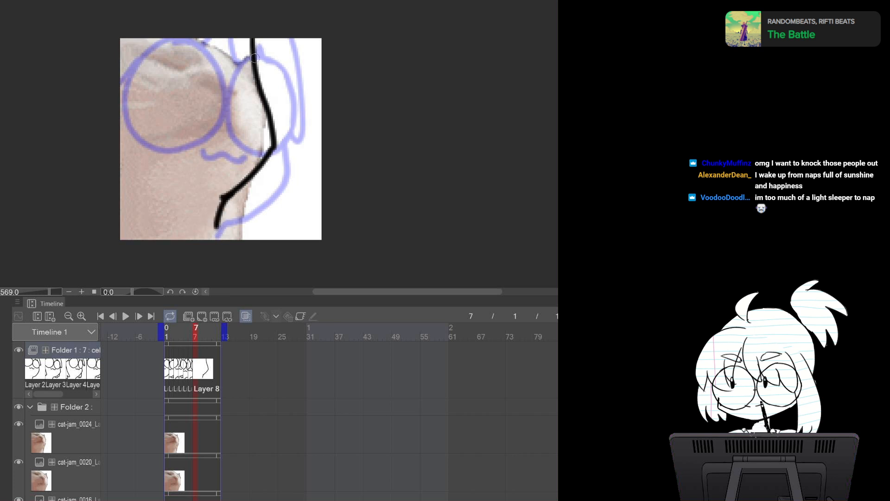
# Draw both glasses lenses on the frame 7 cel
pyautogui.moveTo(253, 44)
pyautogui.mouseDown()
pyautogui.moveTo(225, 73)
pyautogui.moveTo(262, 122)
pyautogui.mouseUp()
pyautogui.hotkey('ctrl', 'z')
pyautogui.moveTo(250, 30)
pyautogui.mouseDown()
pyautogui.moveTo(234, 89)
pyautogui.moveTo(278, 110)
pyautogui.mouseUp()
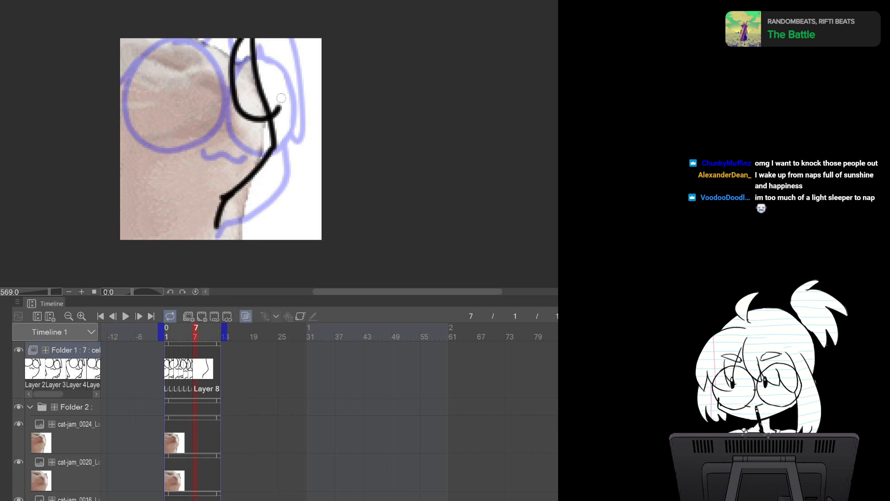
pyautogui.hotkey('ctrl', 'z')
pyautogui.moveTo(252, 35)
pyautogui.mouseDown()
pyautogui.moveTo(229, 66)
pyautogui.moveTo(257, 119)
pyautogui.moveTo(262, 28)
pyautogui.mouseUp()
pyautogui.moveTo(147, 34)
pyautogui.mouseDown()
pyautogui.moveTo(139, 70)
pyautogui.moveTo(232, 74)
pyautogui.moveTo(222, 37)
pyautogui.moveTo(171, 119)
pyautogui.moveTo(224, 58)
pyautogui.moveTo(222, 39)
pyautogui.moveTo(216, 98)
pyautogui.moveTo(207, 108)
pyautogui.mouseUp()
pyautogui.hotkey('ctrl', 'z')
pyautogui.hotkey('ctrl', 'z')
pyautogui.hotkey('ctrl', 'z')
pyautogui.moveTo(224, 38)
pyautogui.mouseDown()
pyautogui.moveTo(222, 109)
pyautogui.moveTo(134, 58)
pyautogui.moveTo(139, 39)
pyautogui.mouseUp()
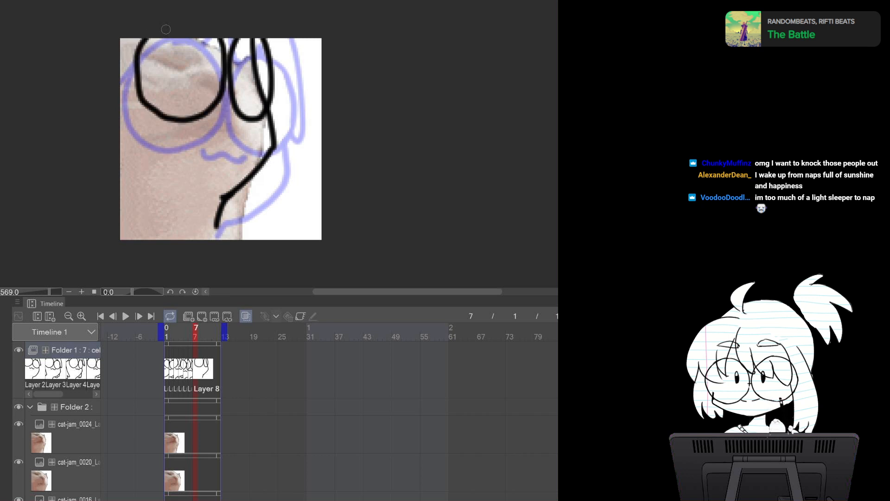
pyautogui.hotkey('ctrl', 'z')
pyautogui.hotkey('ctrl', 'z')
pyautogui.moveTo(231, 37)
pyautogui.mouseDown()
pyautogui.moveTo(220, 96)
pyautogui.moveTo(281, 116)
pyautogui.moveTo(266, 34)
pyautogui.moveTo(231, 106)
pyautogui.moveTo(276, 37)
pyautogui.mouseUp()
pyautogui.hotkey('ctrl', 'z')
pyautogui.moveTo(132, 39)
pyautogui.mouseDown()
pyautogui.moveTo(194, 108)
pyautogui.moveTo(214, 39)
pyautogui.mouseUp()
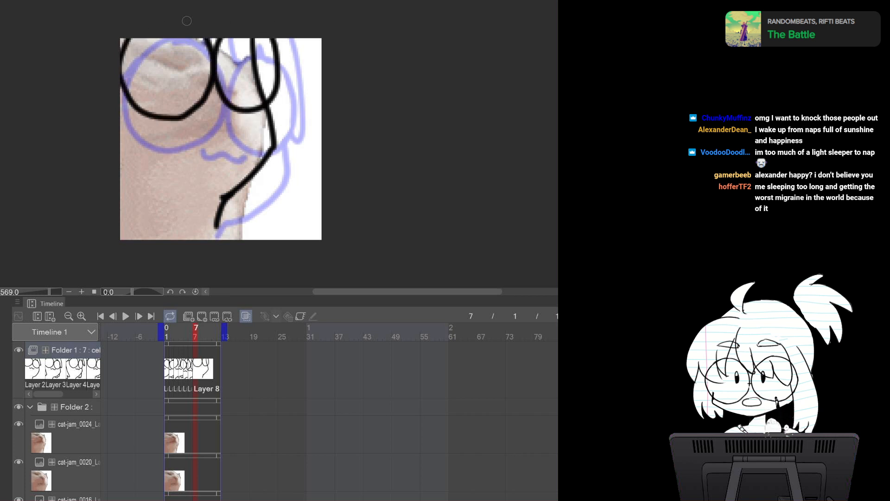
# Redo the stroke along the top edge and draw the wavy mouth on the frame 7 cel
pyautogui.hotkey('ctrl', 'z')
pyautogui.moveTo(133, 39)
pyautogui.mouseDown()
pyautogui.moveTo(179, 111)
pyautogui.moveTo(216, 39)
pyautogui.mouseUp()
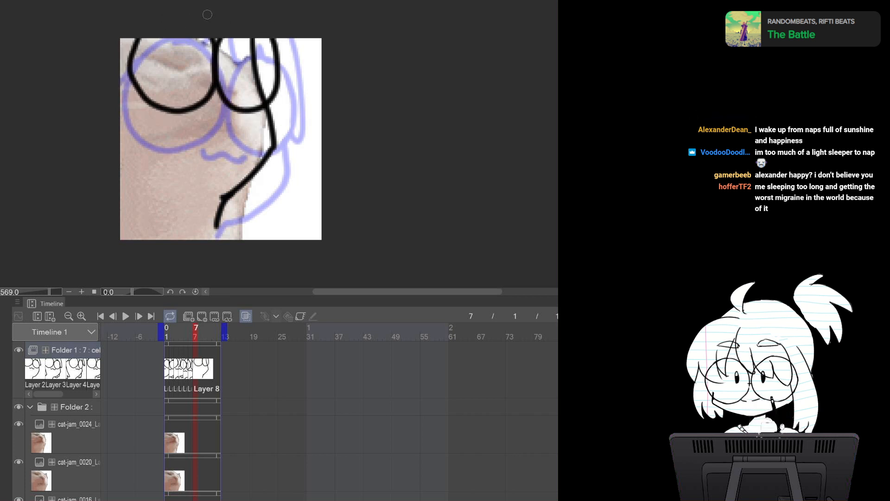
pyautogui.moveTo(194, 120); pyautogui.dragTo(241, 123)
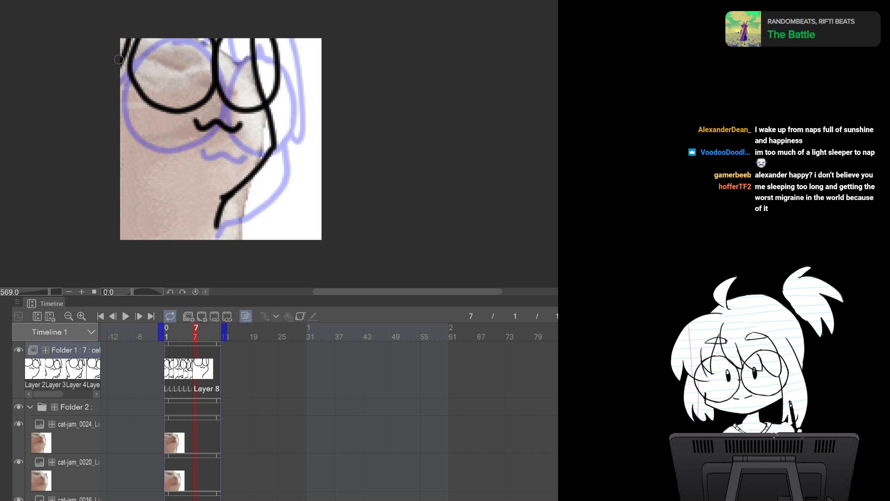
# Draw the left hair strands and the right arm shapes on the frame 7 cel, flipping to frame 6 to compare
pyautogui.moveTo(139, 36); pyautogui.dragTo(120, 69)
pyautogui.moveTo(116, 106)
pyautogui.mouseDown()
pyautogui.moveTo(175, 198)
pyautogui.moveTo(147, 193)
pyautogui.moveTo(120, 217)
pyautogui.mouseUp()
pyautogui.moveTo(274, 101)
pyautogui.mouseDown()
pyautogui.moveTo(299, 182)
pyautogui.moveTo(241, 178)
pyautogui.mouseUp()
pyautogui.moveTo(215, 228); pyautogui.dragTo(218, 238)
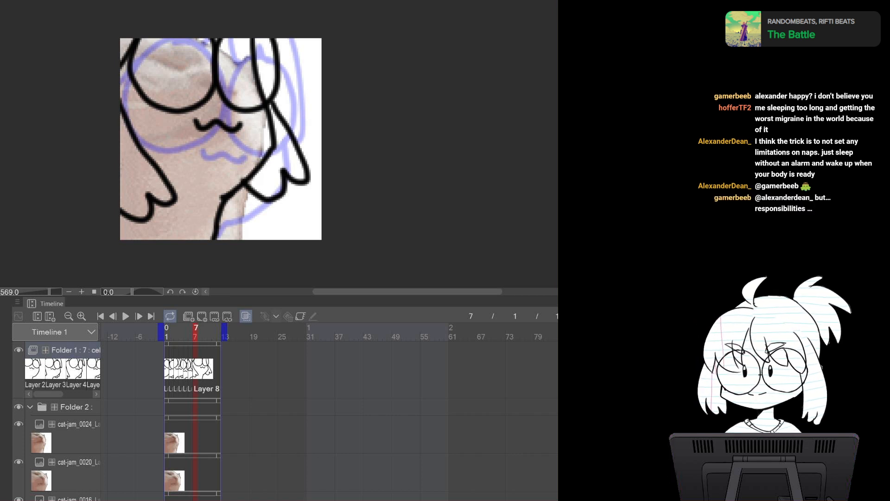
pyautogui.press('Left')
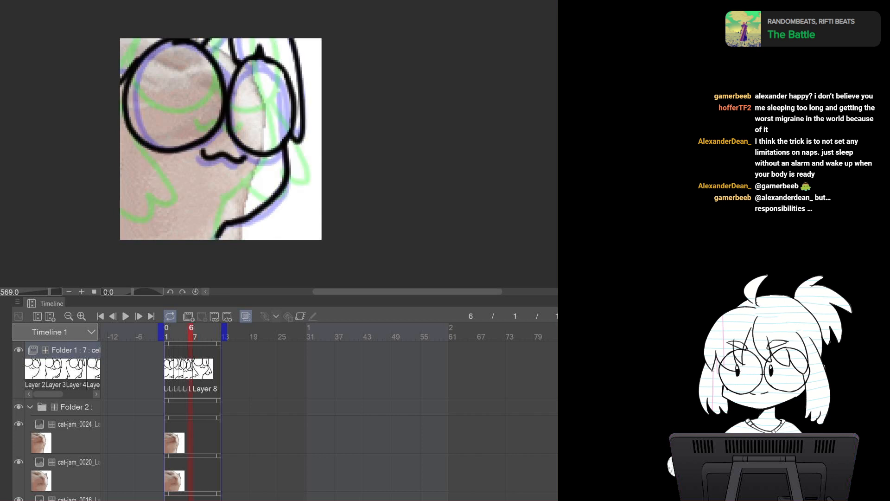
pyautogui.press('Right')
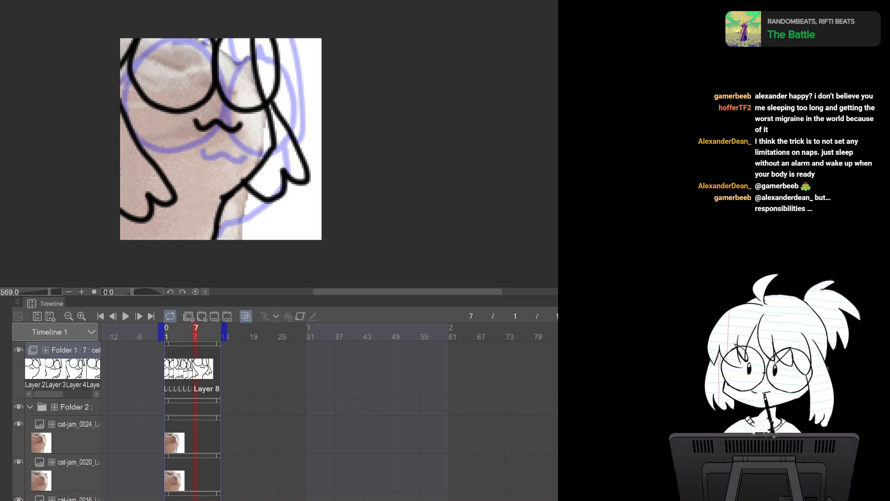
# Switch to the cat-jam source, select the next frame and paste cat-jam_0028 into the reference folder
pyautogui.hotkey('ctrl', 'Tab')
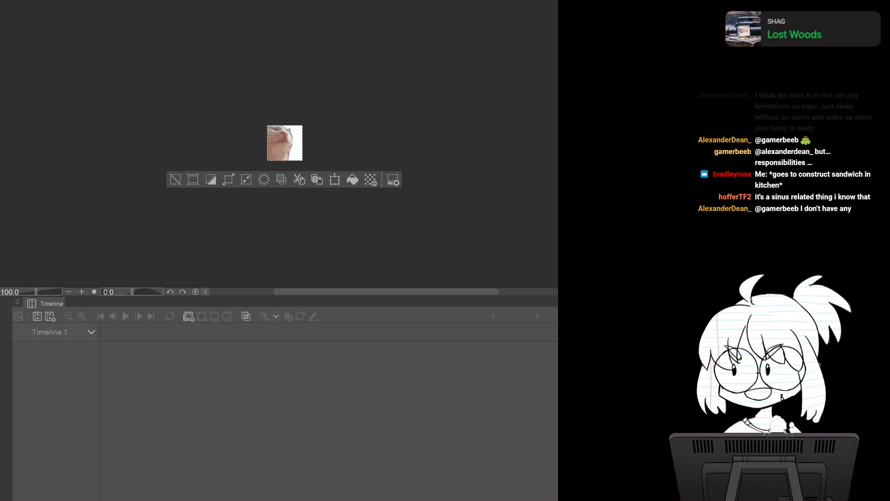
pyautogui.hotkey('ctrl', 'Tab')
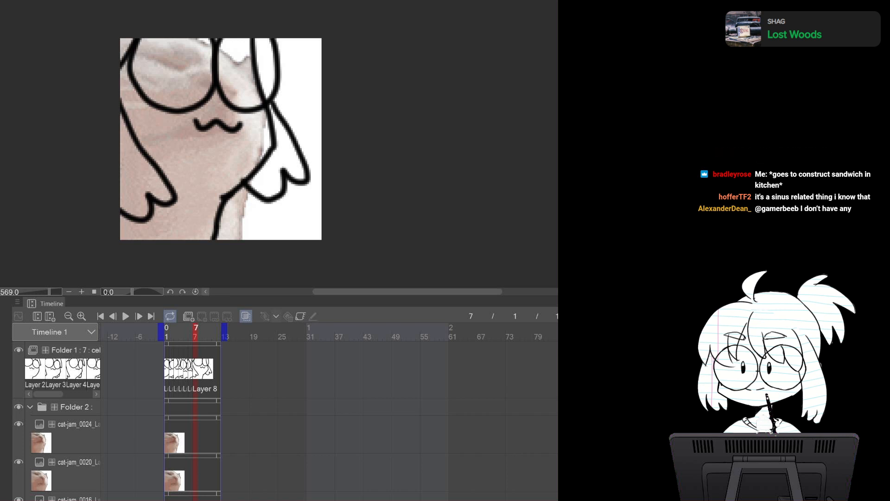
pyautogui.hotkey('ctrl', 'Tab')
pyautogui.hotkey('ctrl', 'Tab')
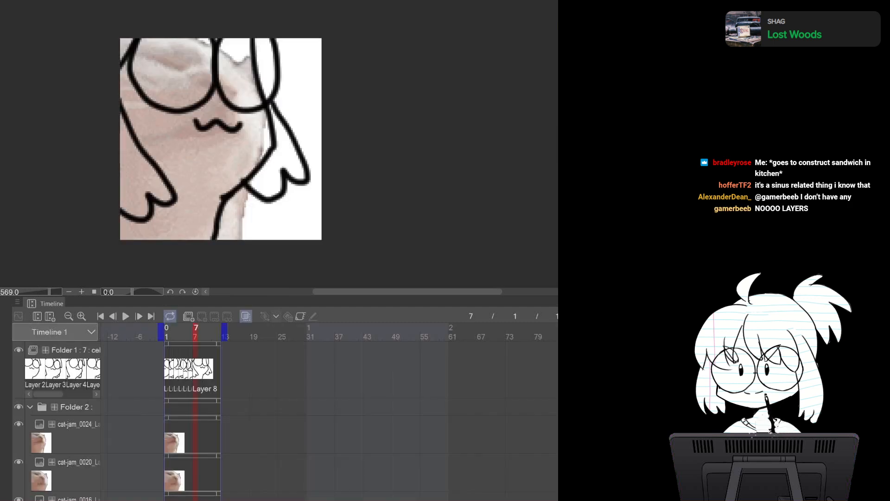
pyautogui.hotkey('ctrl', 'Tab')
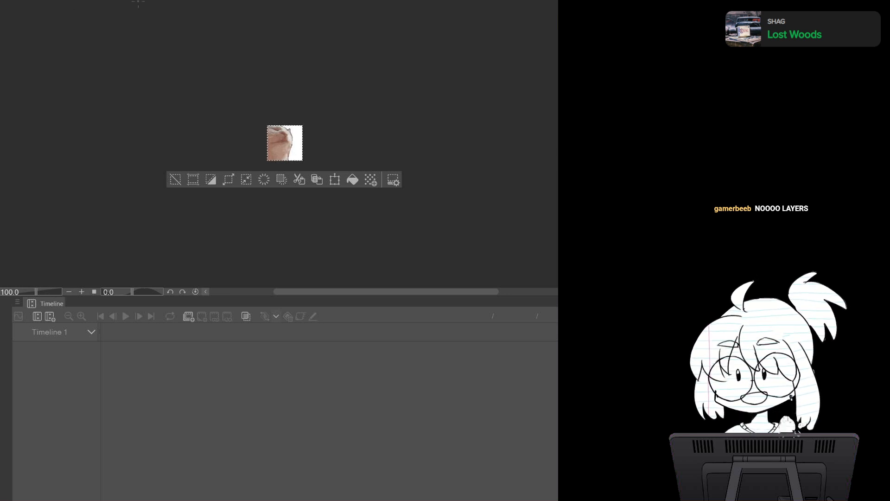
pyautogui.hotkey('ctrl', 'Tab')
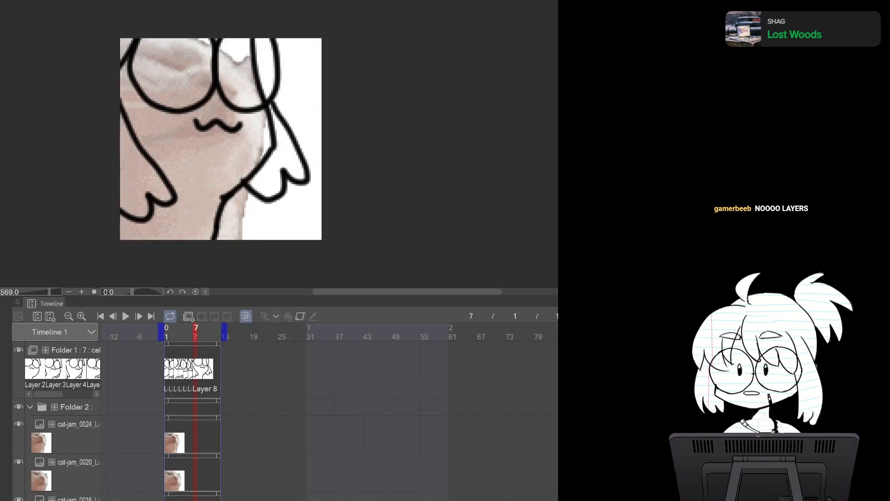
pyautogui.hotkey('ctrl', 'Tab')
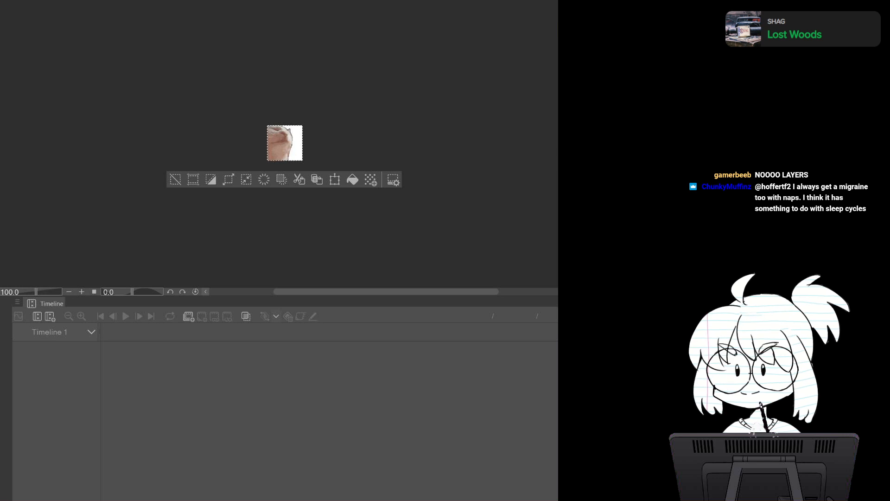
pyautogui.hotkey('ctrl', 'Tab')
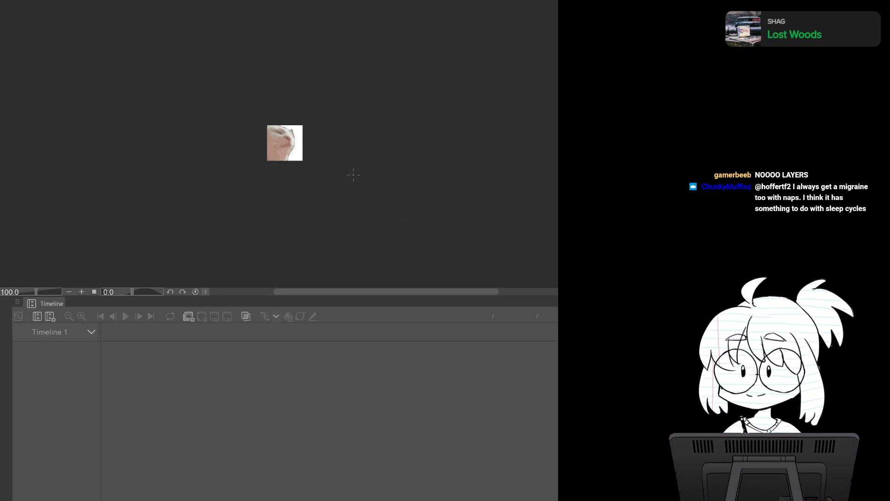
pyautogui.hotkey('ctrl', 'a')
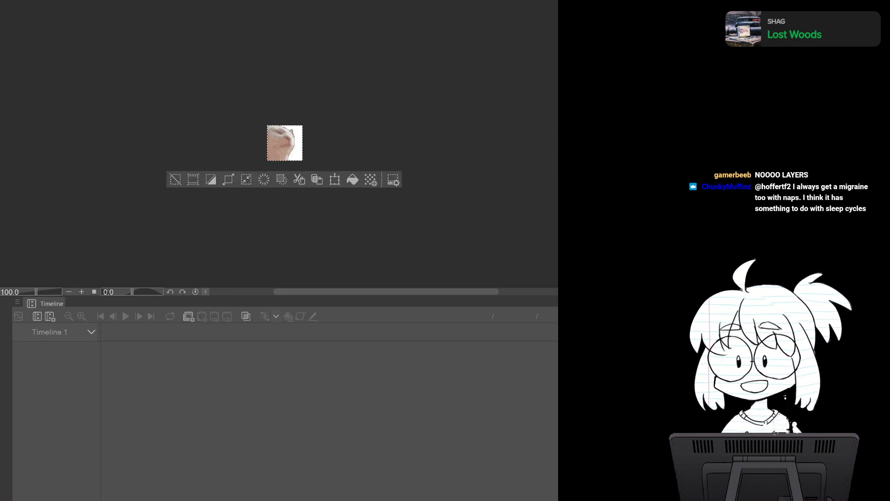
pyautogui.hotkey('ctrl', 'Tab')
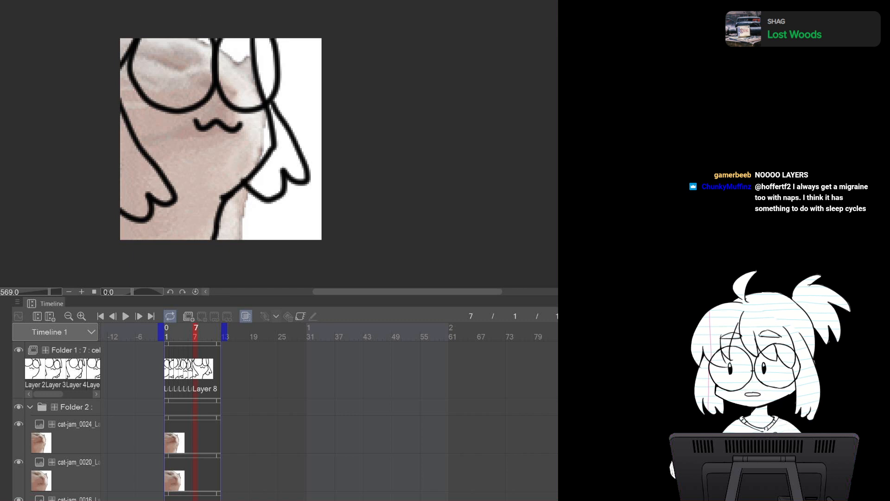
pyautogui.hotkey('ctrl', 'v')
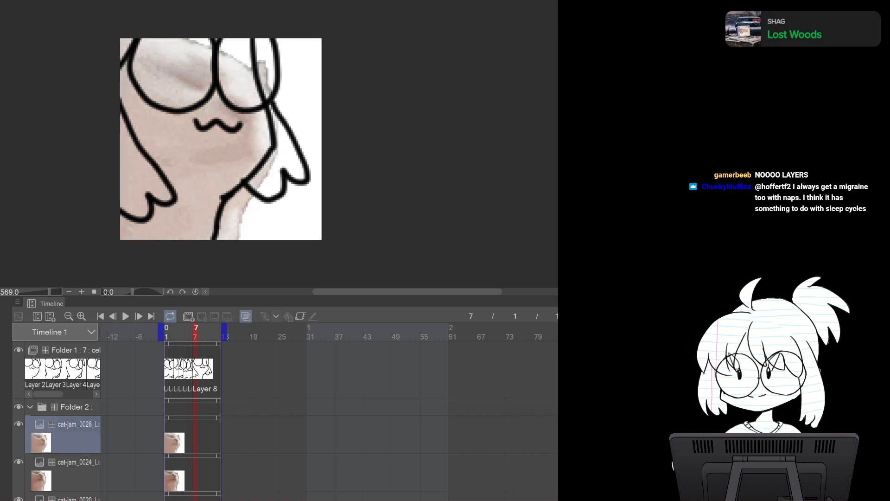
# Select Folder 1, add a new cel at frame 8 and toggle the cat-jam_0028 reference's visibility
pyautogui.click(75, 350)
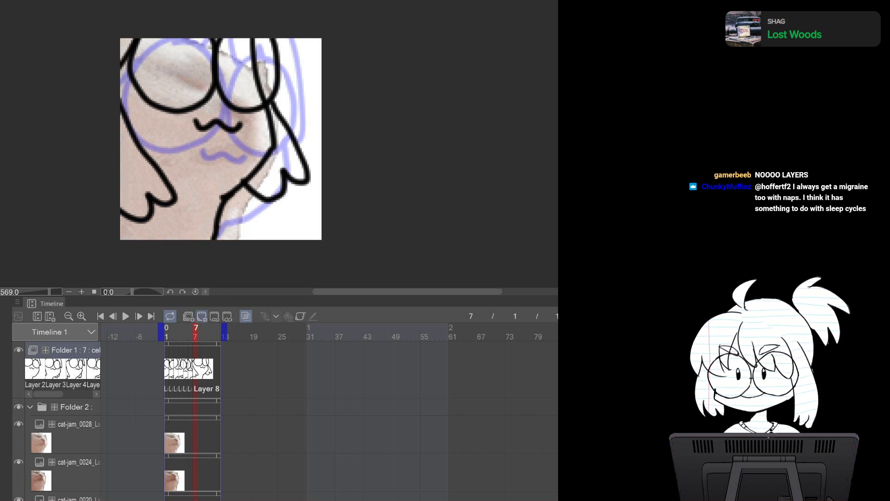
pyautogui.click(202, 316)
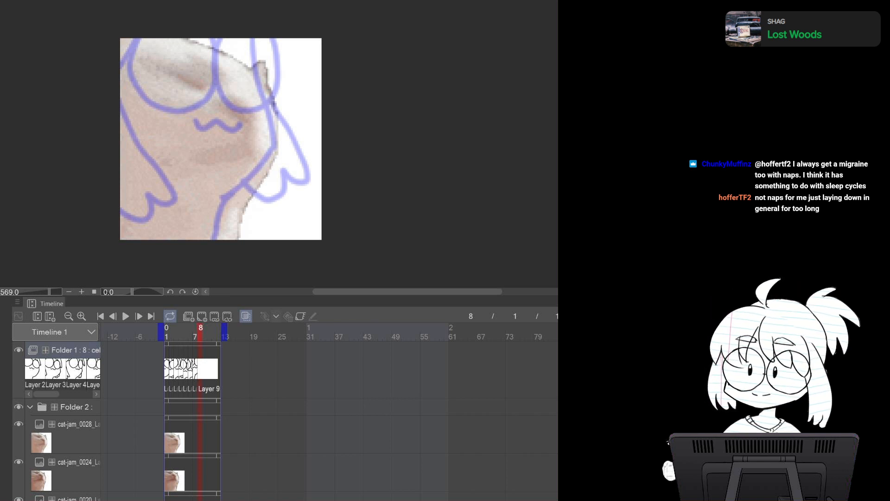
pyautogui.click(18, 424)
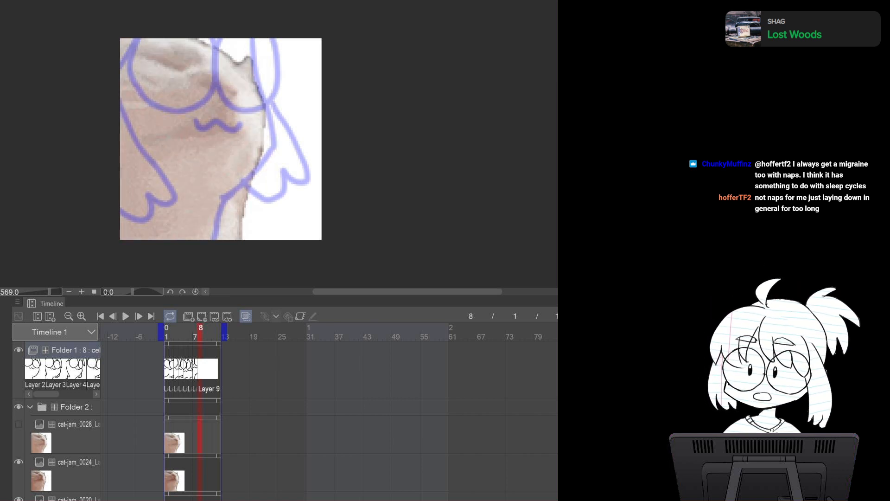
pyautogui.click(18, 424)
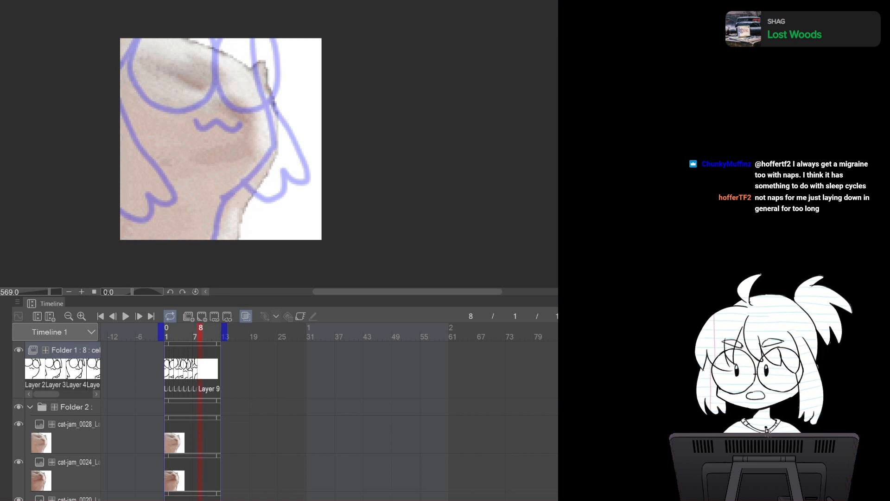
# Play and stop the animation, then return to frame 8
pyautogui.click(126, 316)
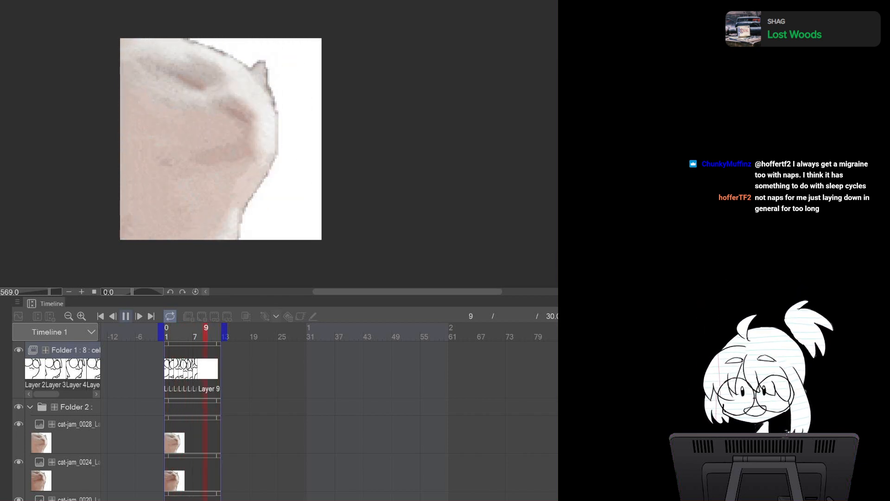
pyautogui.click(126, 315)
pyautogui.click(200, 333)
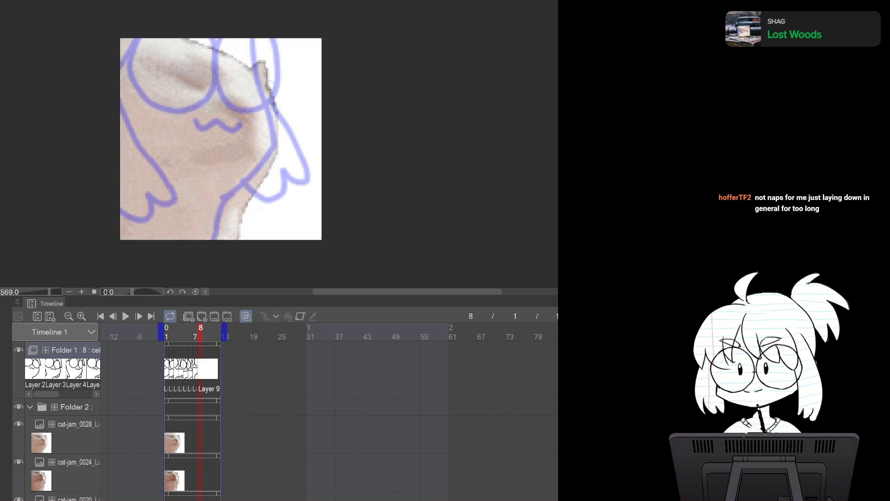
# Draw the right body outline on the frame 8 cel, undoing an extra stroke
pyautogui.moveTo(274, 81)
pyautogui.mouseDown()
pyautogui.moveTo(288, 158)
pyautogui.moveTo(256, 204)
pyautogui.moveTo(233, 215)
pyautogui.mouseUp()
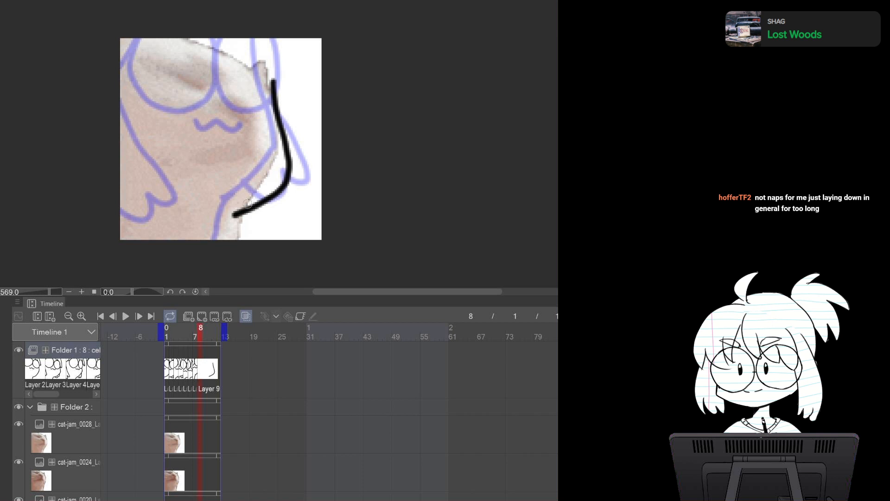
pyautogui.moveTo(273, 81)
pyautogui.mouseDown()
pyautogui.moveTo(250, 87)
pyautogui.moveTo(271, 149)
pyautogui.moveTo(263, 64)
pyautogui.moveTo(241, 122)
pyautogui.moveTo(279, 126)
pyautogui.moveTo(265, 70)
pyautogui.moveTo(188, 55)
pyautogui.moveTo(158, 136)
pyautogui.moveTo(223, 130)
pyautogui.moveTo(218, 62)
pyautogui.mouseUp()
pyautogui.hotkey('ctrl', 'z')
pyautogui.hotkey('ctrl', 'z')
# Draw the glasses lenses, the mouth and the right hair strand on the frame 8 cel
pyautogui.moveTo(239, 93)
pyautogui.mouseDown()
pyautogui.moveTo(178, 46)
pyautogui.moveTo(152, 132)
pyautogui.moveTo(231, 124)
pyautogui.moveTo(238, 80)
pyautogui.mouseUp()
pyautogui.moveTo(218, 153)
pyautogui.mouseDown()
pyautogui.moveTo(223, 162)
pyautogui.moveTo(245, 162)
pyautogui.moveTo(253, 152)
pyautogui.mouseUp()
pyautogui.moveTo(244, 37); pyautogui.dragTo(260, 59)
pyautogui.moveTo(288, 32)
pyautogui.mouseDown()
pyautogui.moveTo(300, 93)
pyautogui.moveTo(287, 121)
pyautogui.mouseUp()
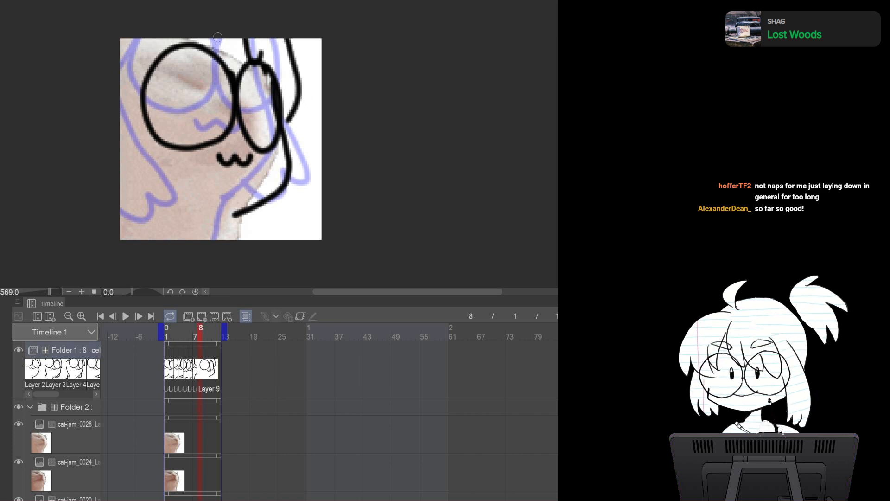
# Extend the right body outline down to the bottom edge and flip between frames 7 and 8 to compare
pyautogui.moveTo(172, 43)
pyautogui.mouseDown()
pyautogui.moveTo(125, 69)
pyautogui.moveTo(156, 50)
pyautogui.mouseUp()
pyautogui.hotkey('ctrl', 'z')
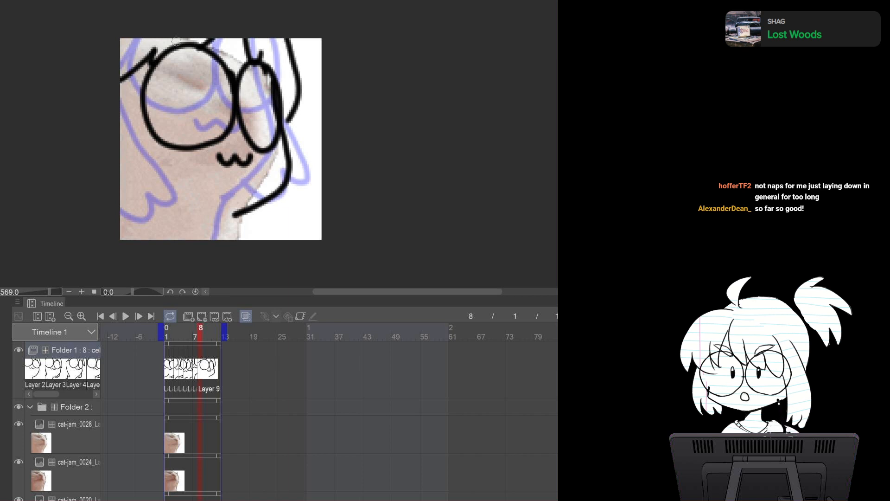
pyautogui.moveTo(238, 212); pyautogui.dragTo(211, 242)
pyautogui.hotkey('ctrl', 'z')
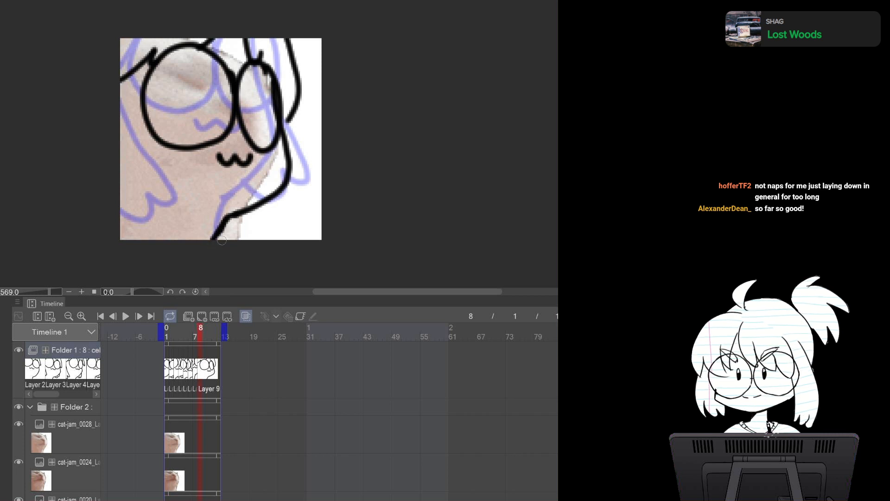
pyautogui.press('Left')
pyautogui.press('Right')
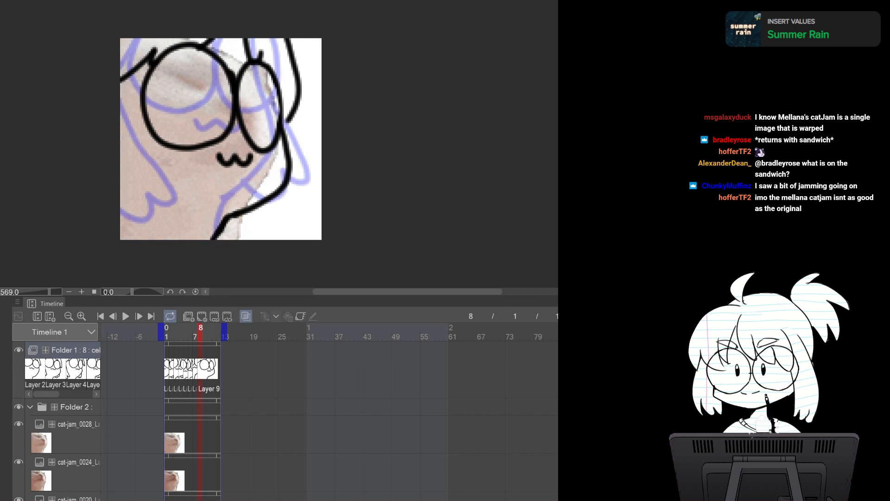
# Switch to the cat-jam source, select all and paste cat-jam_0032 into the reference folder, toggling its visibility
pyautogui.hotkey('ctrl', 'Tab')
pyautogui.hotkey('ctrl', 'Tab')
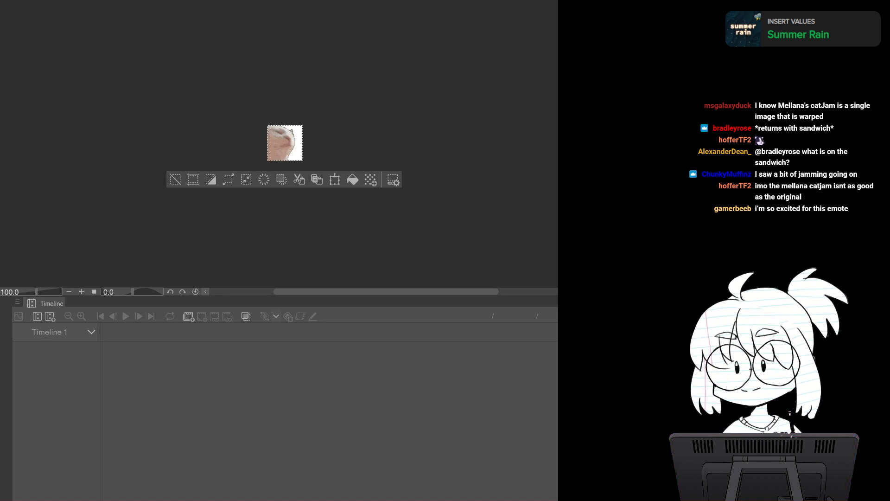
pyautogui.hotkey('ctrl', 'Tab')
pyautogui.hotkey('ctrl', 'a')
pyautogui.hotkey('ctrl', 'Tab')
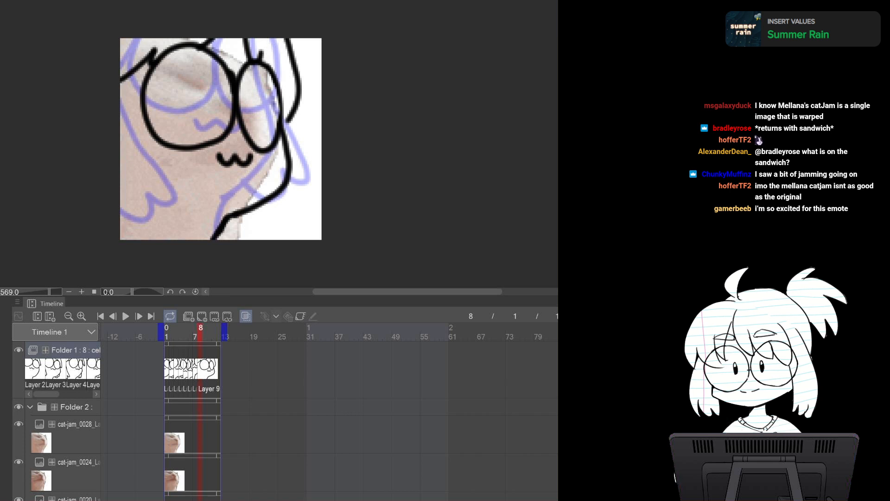
pyautogui.hotkey('ctrl', 'v')
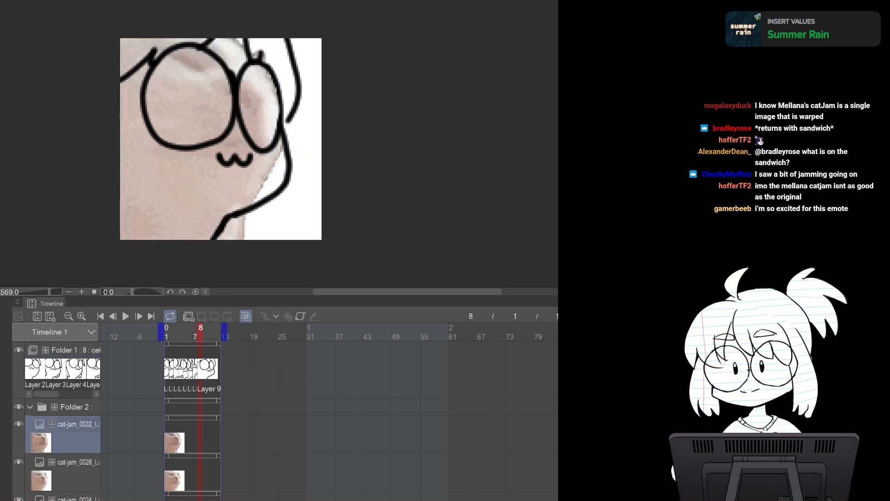
pyautogui.click(19, 424)
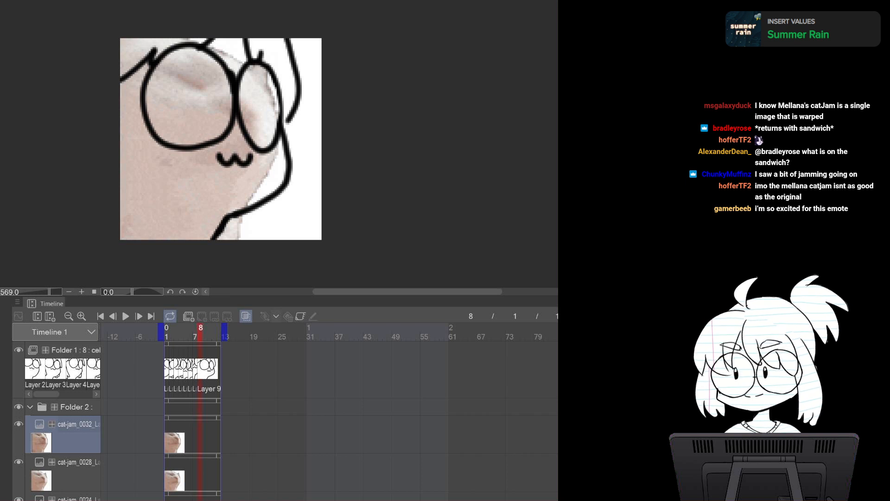
pyautogui.click(18, 424)
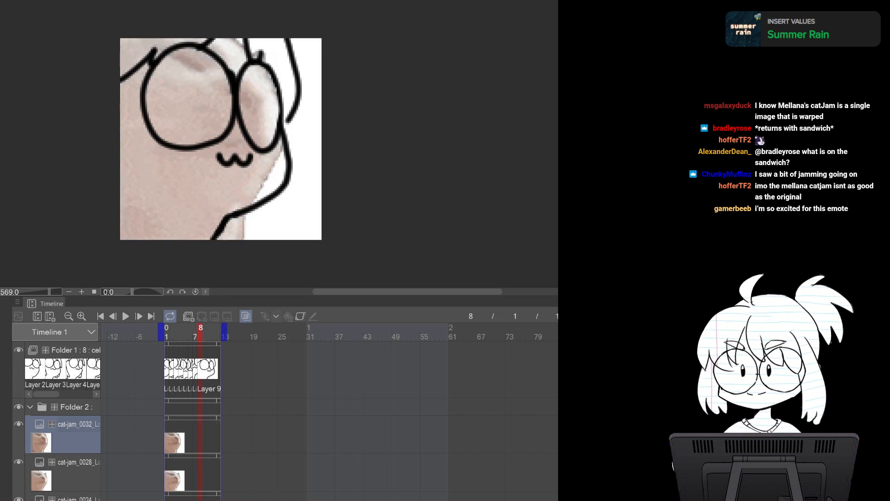
# Select Folder 1, add a new cel at frame 9 and draw the right body outline on it
pyautogui.click(75, 350)
pyautogui.click(202, 316)
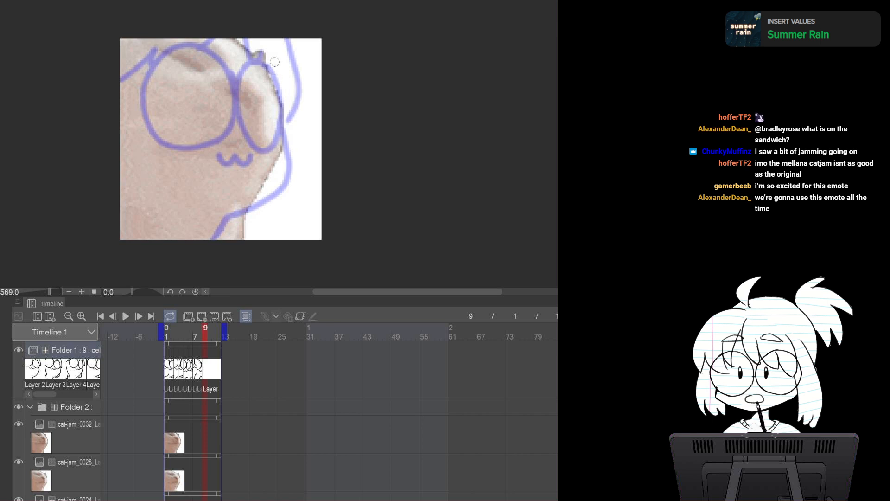
pyautogui.moveTo(272, 47); pyautogui.dragTo(295, 158)
pyautogui.hotkey('ctrl', 'z')
pyautogui.moveTo(273, 46); pyautogui.dragTo(295, 153)
pyautogui.hotkey('ctrl', 'z')
pyautogui.moveTo(272, 45)
pyautogui.mouseDown()
pyautogui.moveTo(292, 142)
pyautogui.moveTo(220, 239)
pyautogui.mouseUp()
# Draw the glasses lenses and the mouth on the frame 9 cel, retrying several strokes
pyautogui.moveTo(284, 50)
pyautogui.mouseDown()
pyautogui.moveTo(251, 62)
pyautogui.moveTo(287, 111)
pyautogui.moveTo(273, 44)
pyautogui.moveTo(246, 78)
pyautogui.moveTo(275, 118)
pyautogui.moveTo(266, 32)
pyautogui.moveTo(244, 49)
pyautogui.moveTo(266, 125)
pyautogui.moveTo(289, 52)
pyautogui.moveTo(270, 34)
pyautogui.moveTo(272, 123)
pyautogui.moveTo(281, 41)
pyautogui.mouseUp()
pyautogui.hotkey('ctrl', 'z')
pyautogui.hotkey('ctrl', 'z')
pyautogui.hotkey('ctrl', 'z')
pyautogui.moveTo(158, 38)
pyautogui.mouseDown()
pyautogui.moveTo(185, 126)
pyautogui.moveTo(233, 39)
pyautogui.mouseUp()
pyautogui.hotkey('ctrl', 'z')
pyautogui.moveTo(156, 39)
pyautogui.mouseDown()
pyautogui.moveTo(228, 112)
pyautogui.moveTo(231, 39)
pyautogui.moveTo(204, 132)
pyautogui.moveTo(175, 132)
pyautogui.mouseUp()
pyautogui.hotkey('ctrl', 'z')
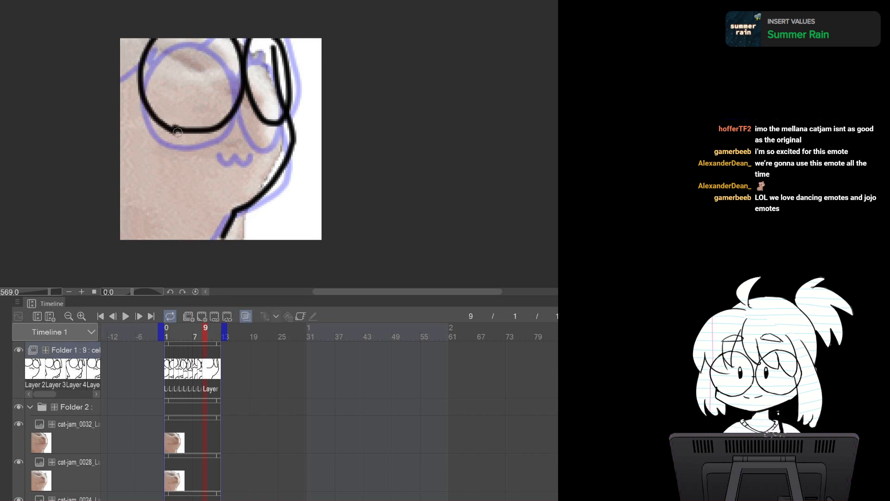
pyautogui.hotkey('ctrl', 'z')
pyautogui.moveTo(149, 39)
pyautogui.mouseDown()
pyautogui.moveTo(140, 84)
pyautogui.moveTo(182, 130)
pyautogui.moveTo(142, 56)
pyautogui.moveTo(154, 109)
pyautogui.moveTo(178, 125)
pyautogui.moveTo(152, 110)
pyautogui.moveTo(178, 128)
pyautogui.moveTo(264, 136)
pyautogui.mouseUp()
pyautogui.hotkey('ctrl', 'z')
pyautogui.hotkey('ctrl', 'z')
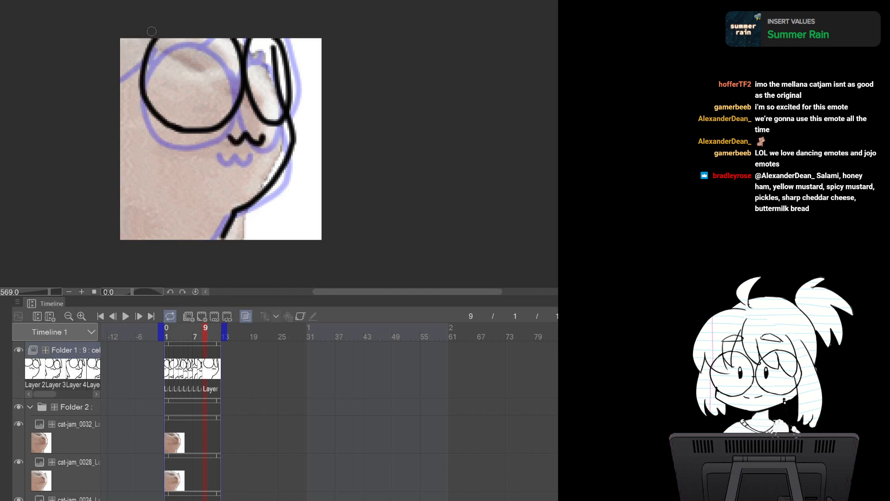
# Draw the left hair strand on the frame 9 cel and erase a stray mark beside the right lens
pyautogui.moveTo(148, 42); pyautogui.dragTo(122, 97)
pyautogui.moveTo(293, 39); pyautogui.dragTo(298, 89)
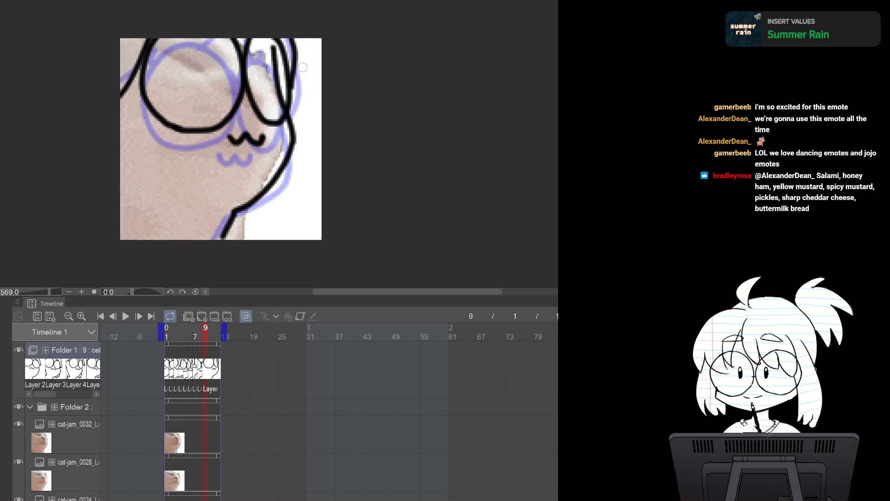
pyautogui.hotkey('ctrl', 'z')
pyautogui.press('e')
pyautogui.moveTo(271, 49)
pyautogui.mouseDown()
pyautogui.moveTo(277, 111)
pyautogui.moveTo(275, 96)
pyautogui.moveTo(281, 104)
pyautogui.mouseUp()
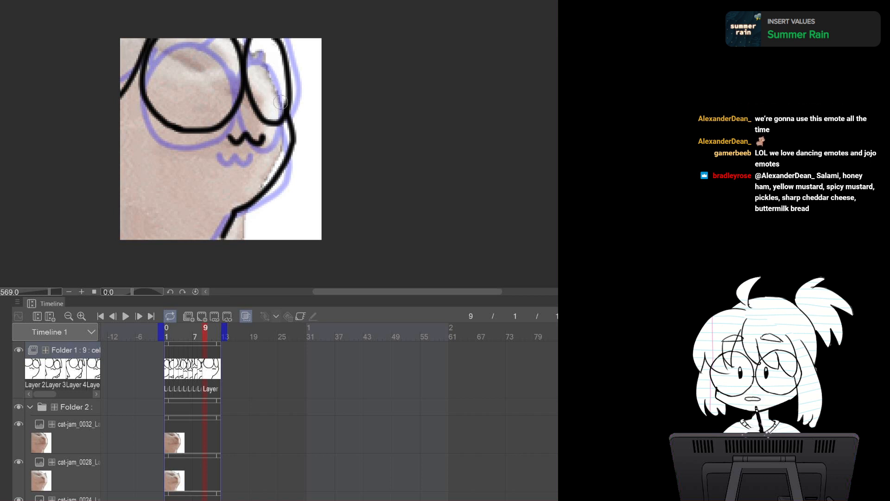
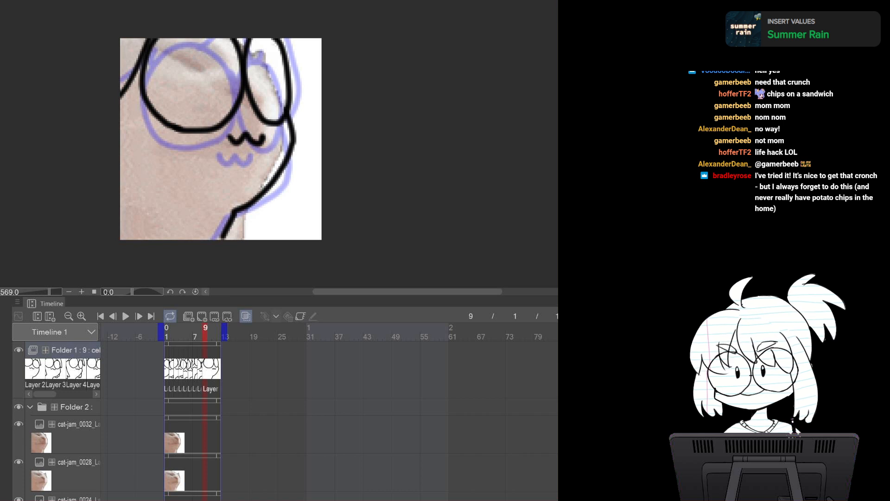
# Switch to the cat-jam source, select all and paste cat-jam_0036 into the reference folder
pyautogui.hotkey('ctrl', 'Tab')
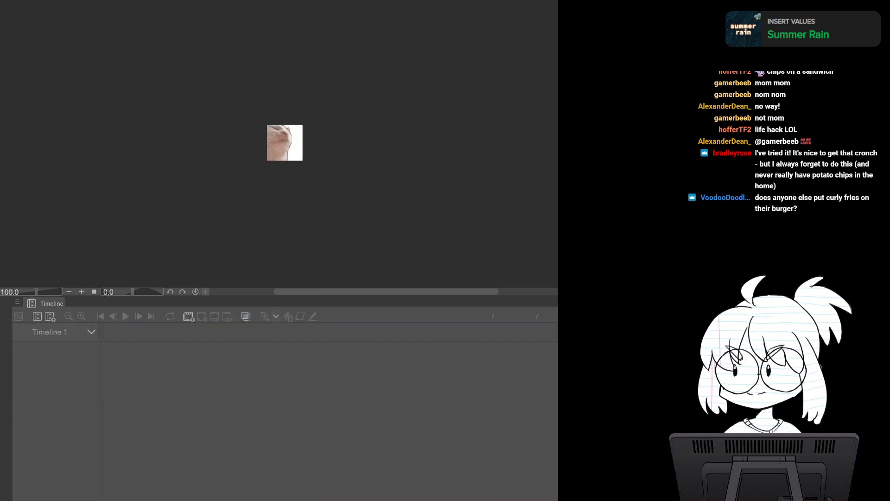
pyautogui.hotkey('ctrl', 'a')
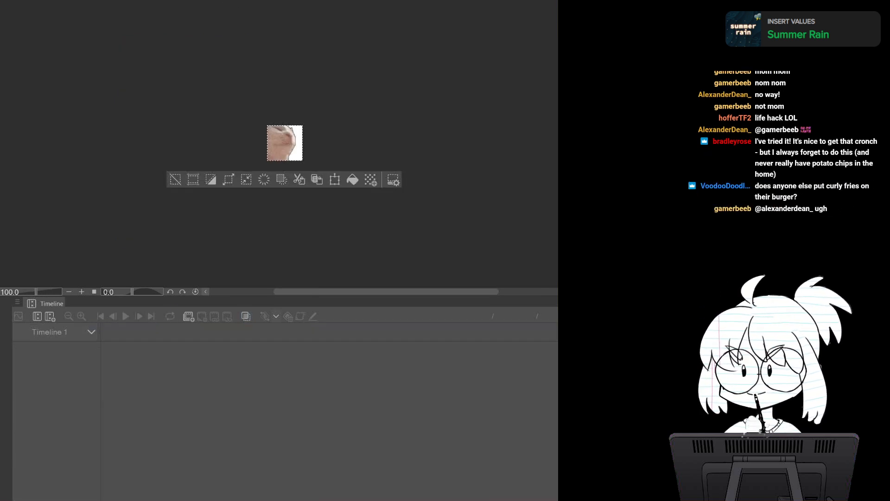
pyautogui.hotkey('ctrl', 'Tab')
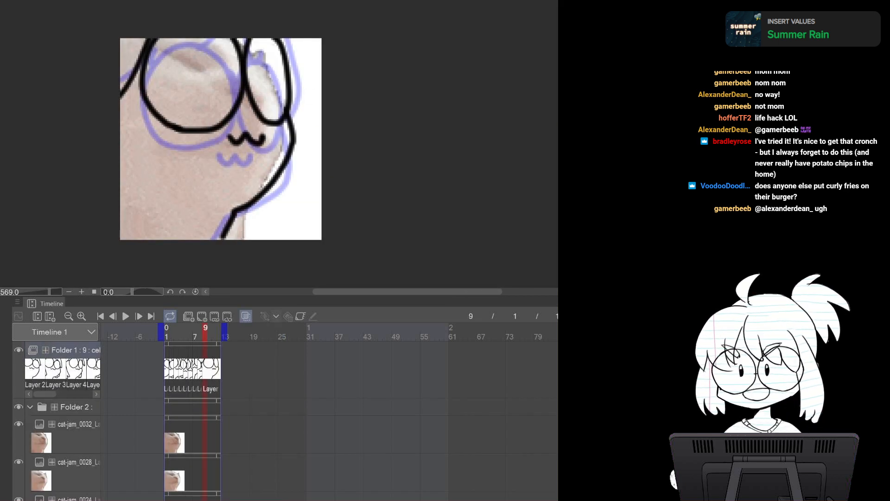
pyautogui.hotkey('ctrl', 'v')
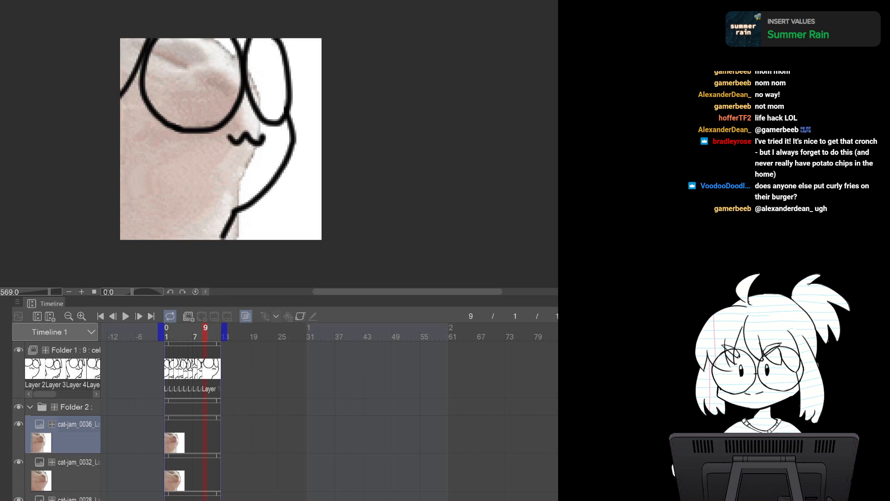
# Select Folder 1, add a new cel at frame 10 and draw the right body outline on it
pyautogui.click(75, 350)
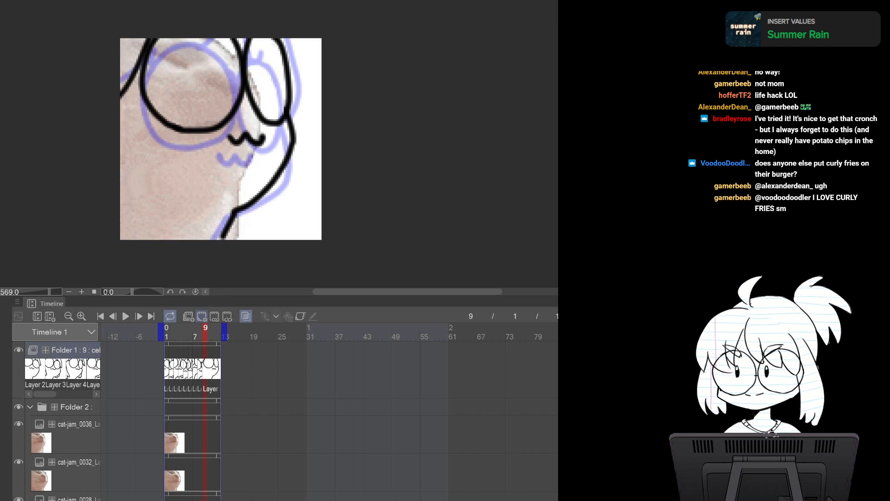
pyautogui.click(202, 316)
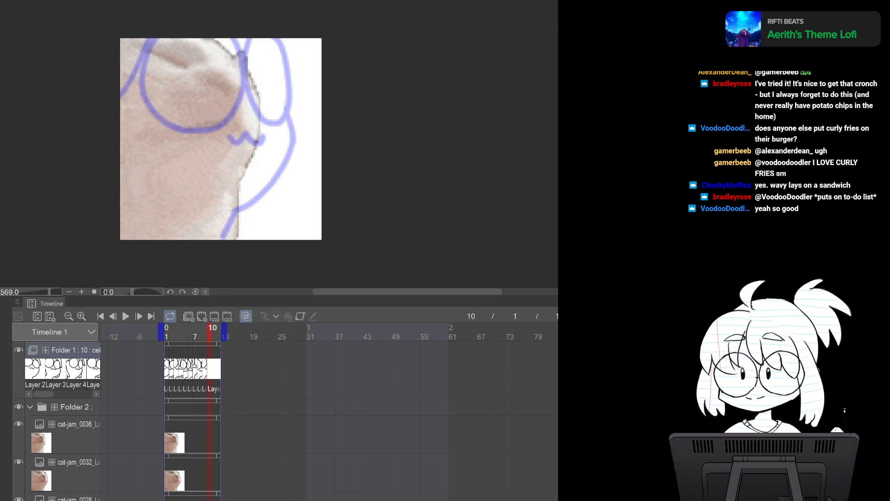
pyautogui.moveTo(247, 46); pyautogui.dragTo(269, 137)
pyautogui.hotkey('ctrl', 'z')
pyautogui.moveTo(241, 39)
pyautogui.mouseDown()
pyautogui.moveTo(267, 122)
pyautogui.moveTo(246, 183)
pyautogui.moveTo(218, 200)
pyautogui.moveTo(209, 231)
pyautogui.mouseUp()
# Draw the glasses lenses and the mouth on the frame 10 cel, retrying several strokes
pyautogui.moveTo(247, 48)
pyautogui.mouseDown()
pyautogui.moveTo(239, 119)
pyautogui.moveTo(255, 51)
pyautogui.moveTo(228, 90)
pyautogui.moveTo(267, 94)
pyautogui.moveTo(251, 35)
pyautogui.mouseUp()
pyautogui.hotkey('ctrl', 'z')
pyautogui.moveTo(149, 41)
pyautogui.mouseDown()
pyautogui.moveTo(141, 49)
pyautogui.moveTo(199, 22)
pyautogui.moveTo(258, 44)
pyautogui.moveTo(250, 33)
pyautogui.moveTo(163, 121)
pyautogui.moveTo(211, 24)
pyautogui.mouseUp()
pyautogui.hotkey('ctrl', 'z')
pyautogui.hotkey('ctrl', 'z')
pyautogui.hotkey('ctrl', 'z')
pyautogui.moveTo(140, 30)
pyautogui.mouseDown()
pyautogui.moveTo(208, 97)
pyautogui.moveTo(205, 22)
pyautogui.mouseUp()
pyautogui.moveTo(200, 126); pyautogui.dragTo(243, 125)
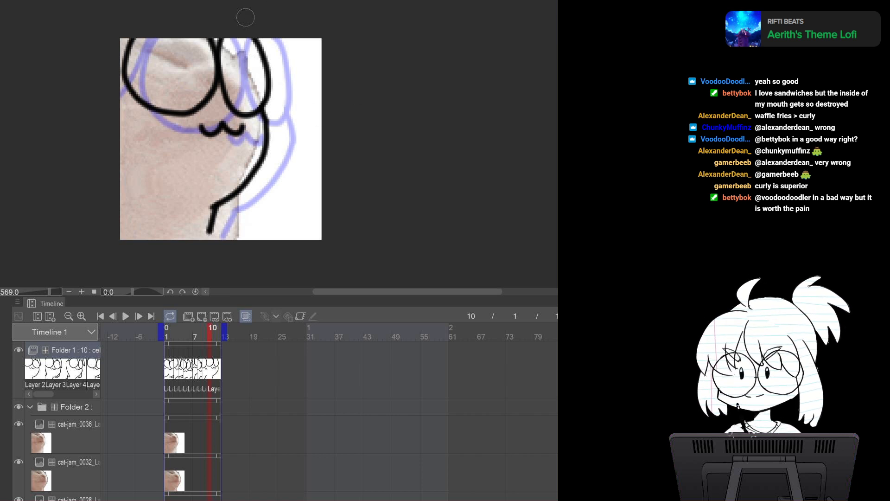
# Switch to the cat-jam source, select all and paste cat-jam_0040 into the reference folder
pyautogui.click(253, 2)
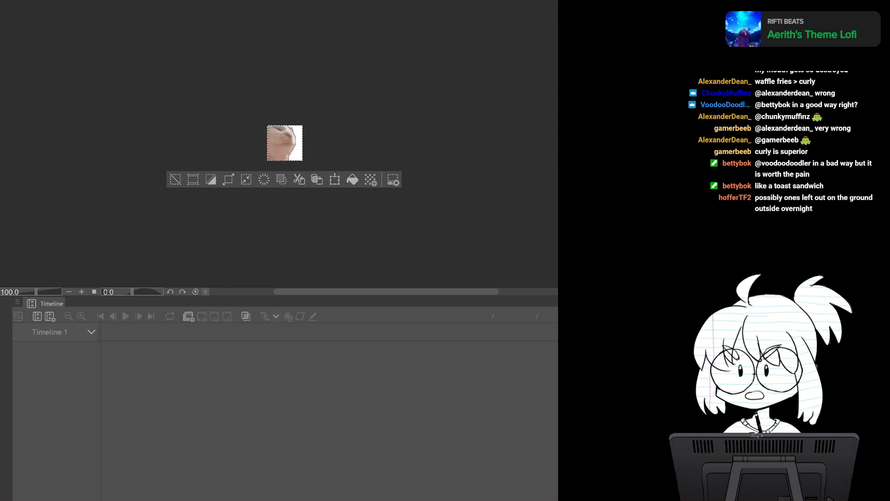
pyautogui.hotkey('ctrl', 'Tab')
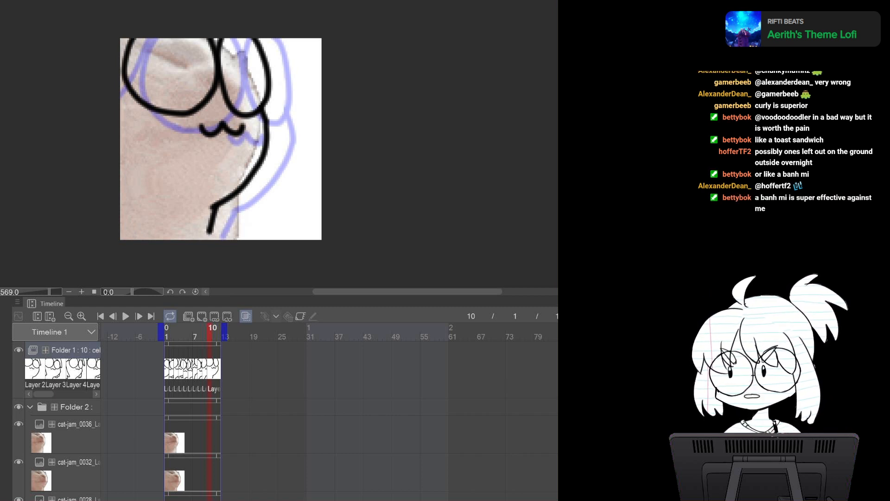
pyautogui.hotkey('ctrl', 'Tab')
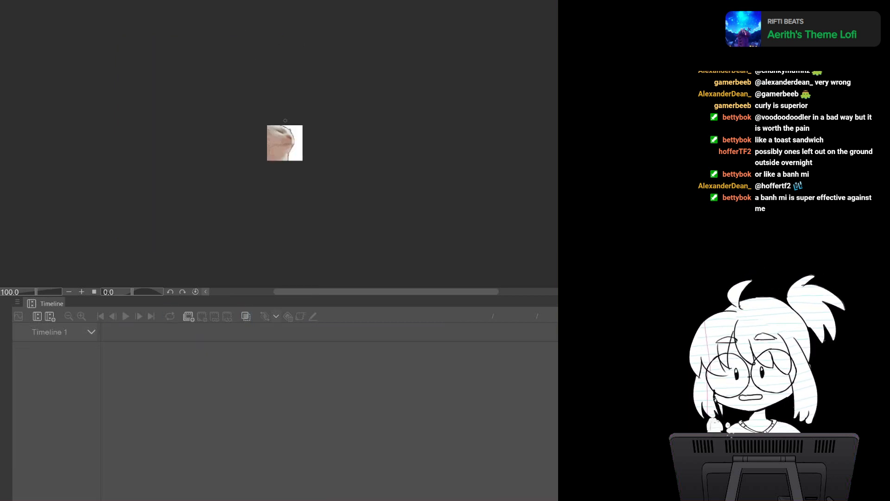
pyautogui.hotkey('ctrl', 'a')
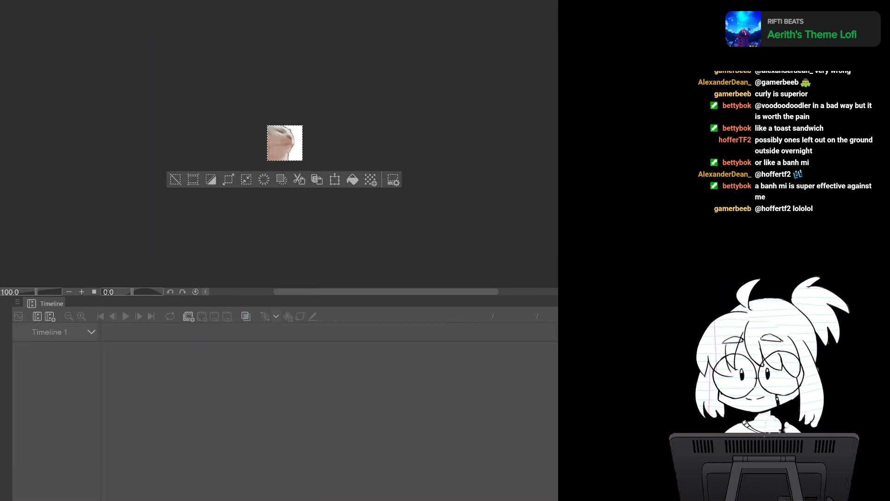
pyautogui.hotkey('ctrl', 'Tab')
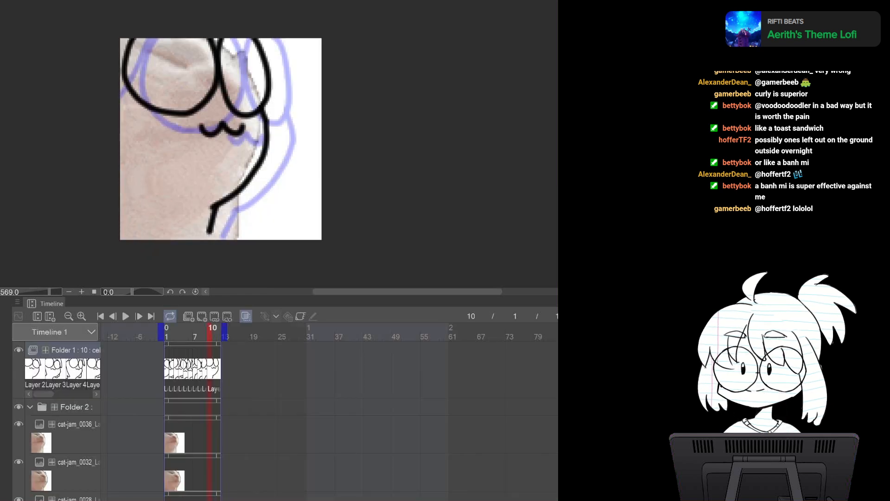
pyautogui.hotkey('ctrl', 'v')
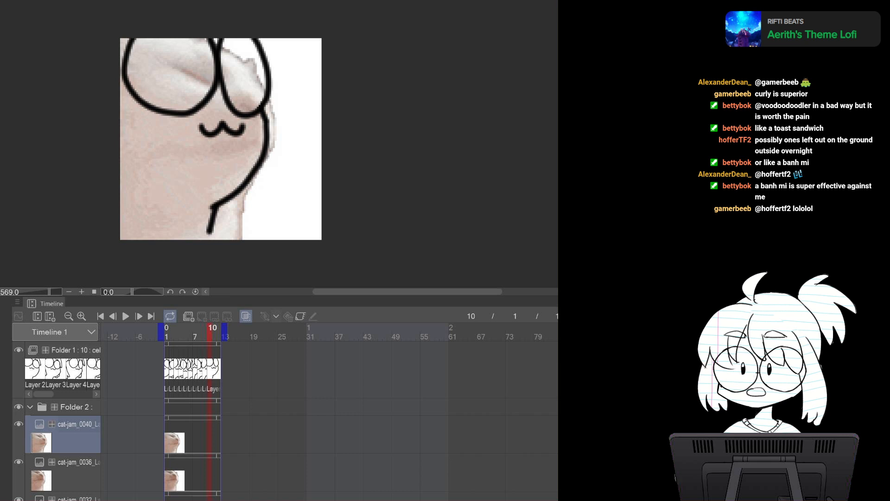
# Select Folder 1, add a new cel at frame 11 and toggle the cat-jam_0040 layer's visibility
pyautogui.click(74, 350)
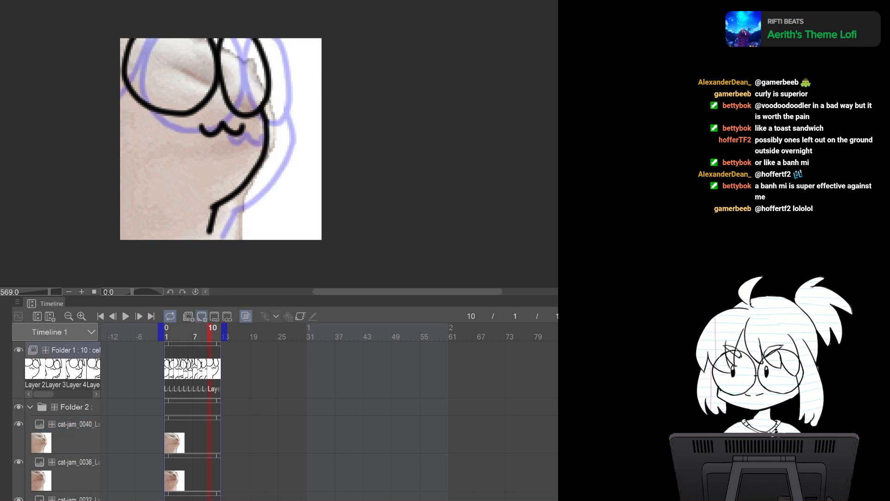
pyautogui.click(202, 316)
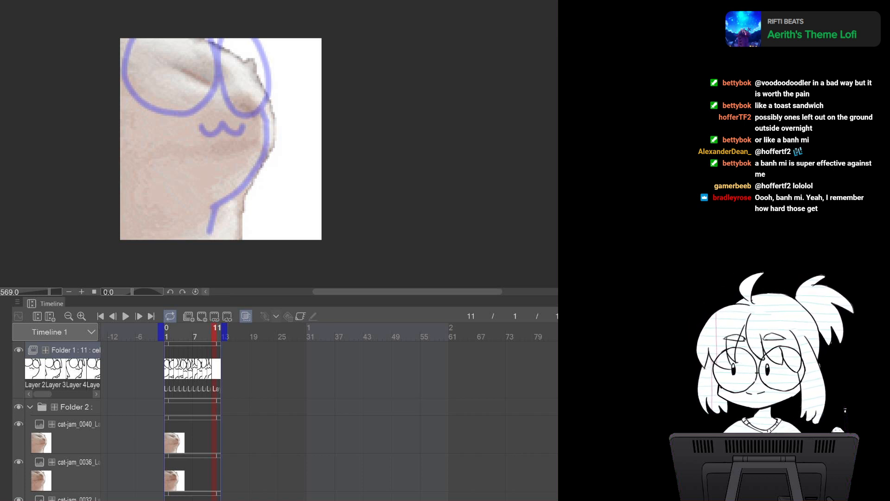
pyautogui.click(18, 424)
pyautogui.click(18, 424)
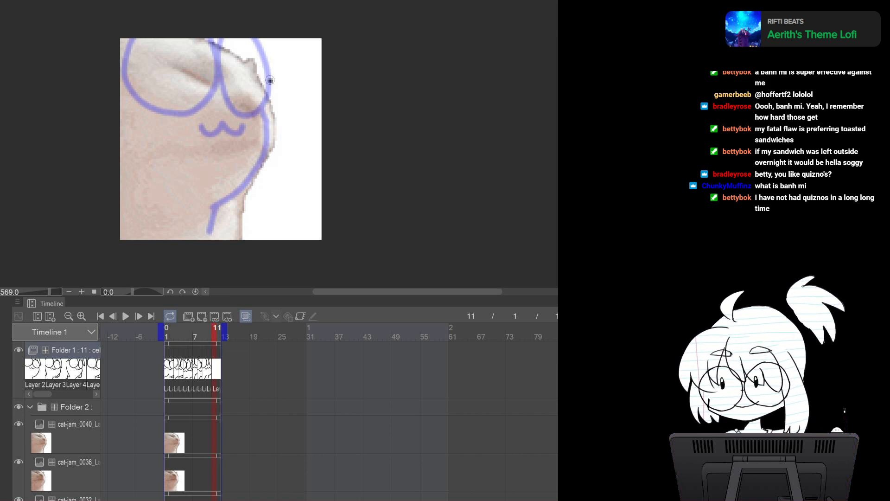
# Draw the right body outline and right lens on the frame 11 cel, retrying the stroke several times
pyautogui.moveTo(268, 72); pyautogui.dragTo(284, 154)
pyautogui.hotkey('ctrl', 'z')
pyautogui.moveTo(268, 77); pyautogui.dragTo(283, 150)
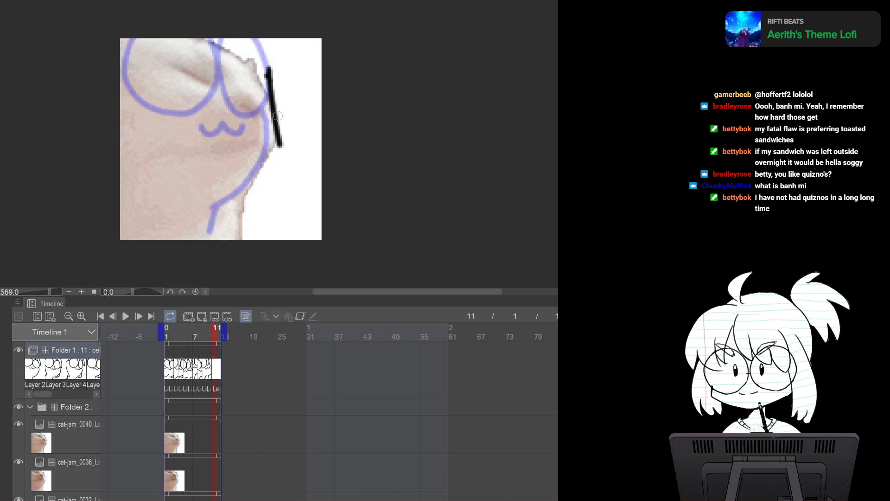
pyautogui.hotkey('ctrl', 'z')
pyautogui.moveTo(269, 68); pyautogui.dragTo(291, 168)
pyautogui.hotkey('ctrl', 'z')
pyautogui.moveTo(268, 65); pyautogui.dragTo(290, 167)
pyautogui.hotkey('ctrl', 'z')
pyautogui.moveTo(272, 58); pyautogui.dragTo(285, 144)
pyautogui.hotkey('ctrl', 'z')
pyautogui.moveTo(271, 60)
pyautogui.mouseDown()
pyautogui.moveTo(284, 140)
pyautogui.moveTo(273, 175)
pyautogui.mouseUp()
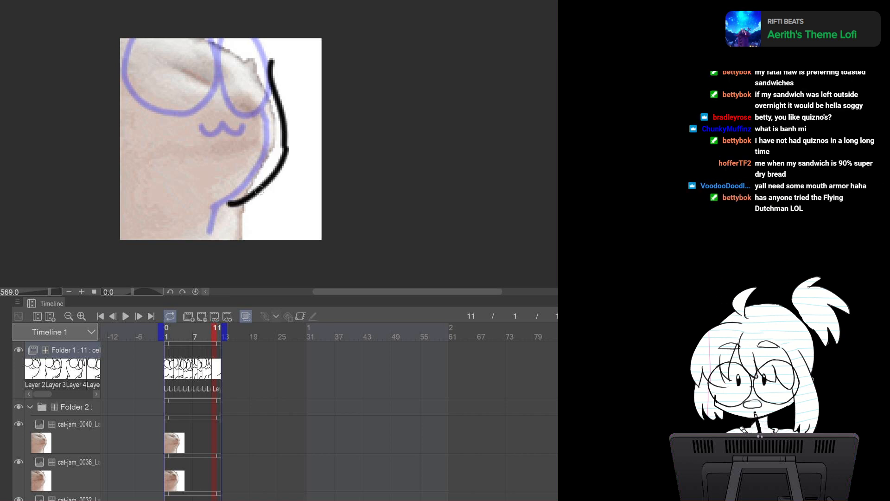
pyautogui.hotkey('ctrl', 'z')
pyautogui.moveTo(270, 54)
pyautogui.mouseDown()
pyautogui.moveTo(286, 159)
pyautogui.moveTo(228, 229)
pyautogui.mouseUp()
pyautogui.moveTo(281, 79)
pyautogui.mouseDown()
pyautogui.moveTo(266, 61)
pyautogui.moveTo(287, 64)
pyautogui.mouseUp()
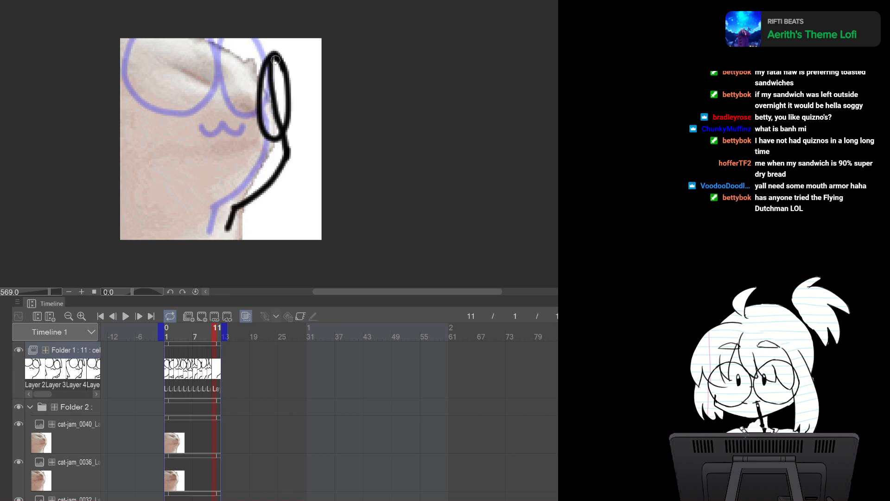
# Draw the left glasses lens and the mouth on the frame 11 cel and redraw the right lens
pyautogui.moveTo(212, 40)
pyautogui.mouseDown()
pyautogui.moveTo(237, 127)
pyautogui.moveTo(237, 42)
pyautogui.moveTo(249, 43)
pyautogui.moveTo(166, 87)
pyautogui.moveTo(230, 139)
pyautogui.moveTo(256, 64)
pyautogui.moveTo(222, 39)
pyautogui.mouseUp()
pyautogui.hotkey('ctrl', 'z')
pyautogui.moveTo(234, 145)
pyautogui.mouseDown()
pyautogui.moveTo(258, 157)
pyautogui.moveTo(266, 145)
pyautogui.mouseUp()
pyautogui.moveTo(267, 56)
pyautogui.mouseDown()
pyautogui.moveTo(293, 65)
pyautogui.moveTo(292, 103)
pyautogui.moveTo(283, 56)
pyautogui.moveTo(288, 99)
pyautogui.mouseUp()
pyautogui.hotkey('ctrl', 'z')
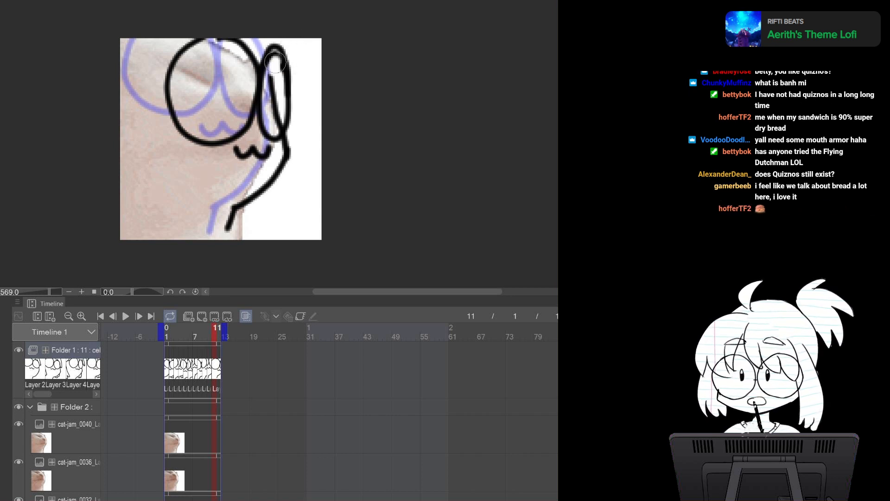
pyautogui.moveTo(271, 66); pyautogui.dragTo(274, 111)
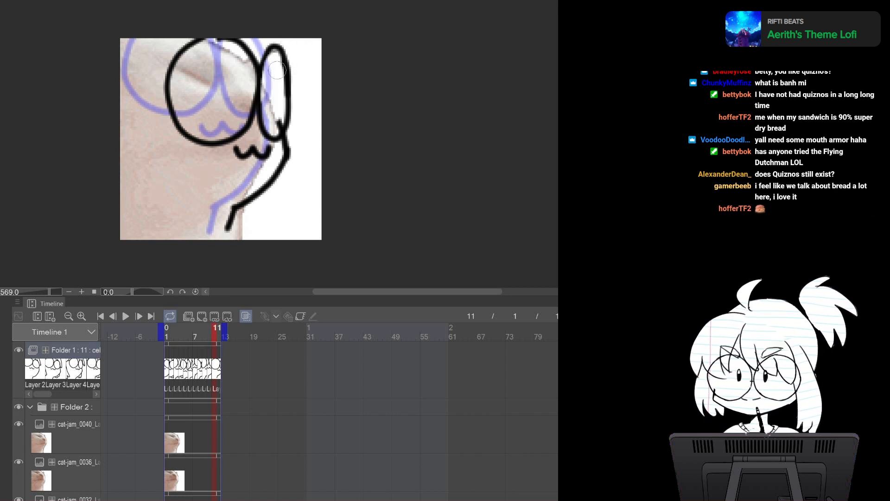
pyautogui.moveTo(273, 80)
pyautogui.mouseDown()
pyautogui.moveTo(279, 126)
pyautogui.moveTo(280, 110)
pyautogui.mouseUp()
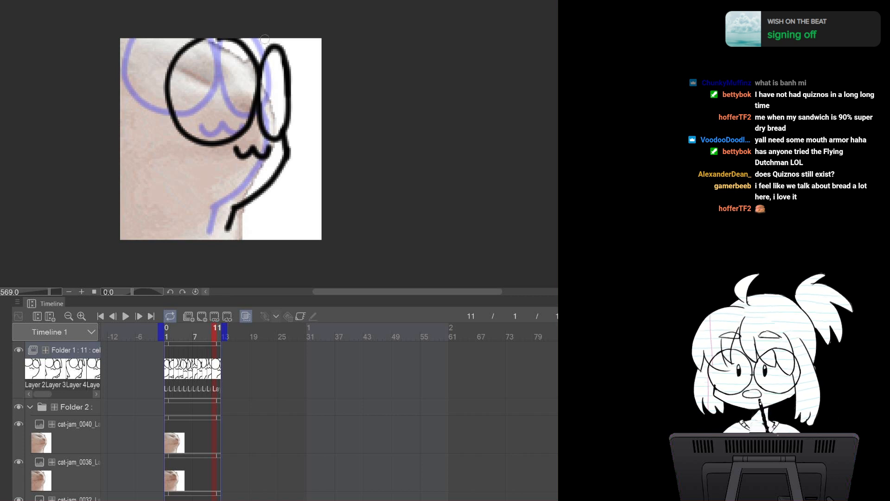
# Draw the left hair strand and the paw on the frame 11 cel, comparing against the previous frame
pyautogui.moveTo(288, 39)
pyautogui.mouseDown()
pyautogui.moveTo(300, 84)
pyautogui.moveTo(293, 98)
pyautogui.mouseUp()
pyautogui.moveTo(154, 81)
pyautogui.mouseDown()
pyautogui.moveTo(156, 64)
pyautogui.moveTo(121, 97)
pyautogui.moveTo(142, 70)
pyautogui.moveTo(207, 38)
pyautogui.mouseUp()
pyautogui.hotkey('ctrl', 'z')
pyautogui.moveTo(144, 69)
pyautogui.mouseDown()
pyautogui.moveTo(171, 220)
pyautogui.moveTo(122, 228)
pyautogui.mouseUp()
pyautogui.moveTo(281, 179)
pyautogui.mouseDown()
pyautogui.moveTo(276, 228)
pyautogui.moveTo(260, 210)
pyautogui.moveTo(249, 227)
pyautogui.moveTo(252, 200)
pyautogui.moveTo(258, 214)
pyautogui.moveTo(278, 205)
pyautogui.moveTo(273, 186)
pyautogui.mouseUp()
pyautogui.hotkey('ctrl', 'z')
pyautogui.press('Left')
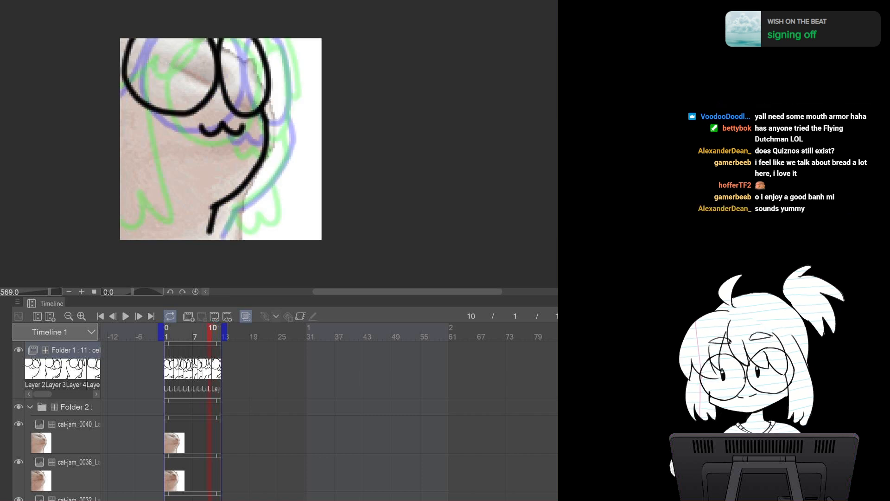
pyautogui.press('Right')
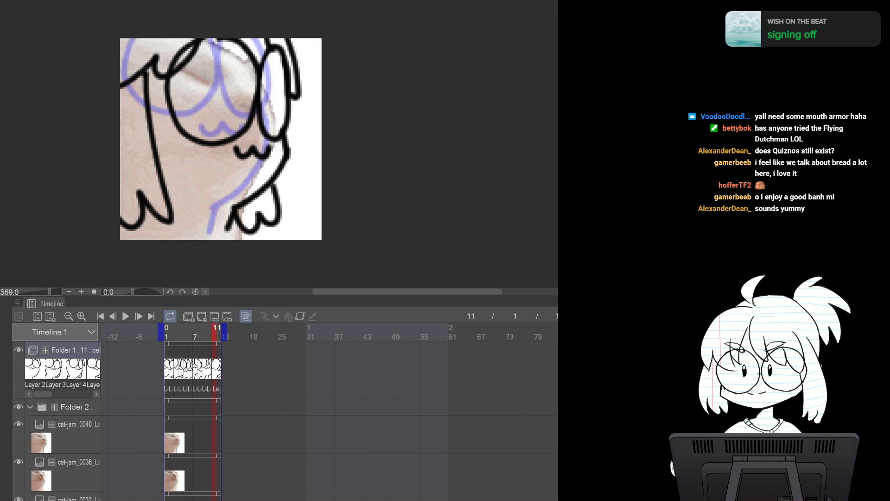
pyautogui.hotkey('ctrl', 'z')
pyautogui.hotkey('ctrl', 'z')
pyautogui.moveTo(147, 74); pyautogui.dragTo(118, 192)
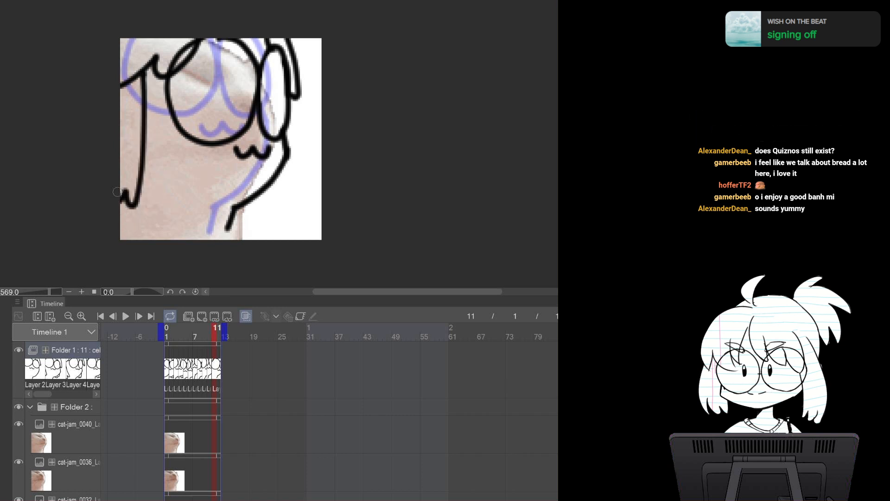
pyautogui.moveTo(269, 188)
pyautogui.mouseDown()
pyautogui.moveTo(257, 225)
pyautogui.moveTo(250, 214)
pyautogui.mouseUp()
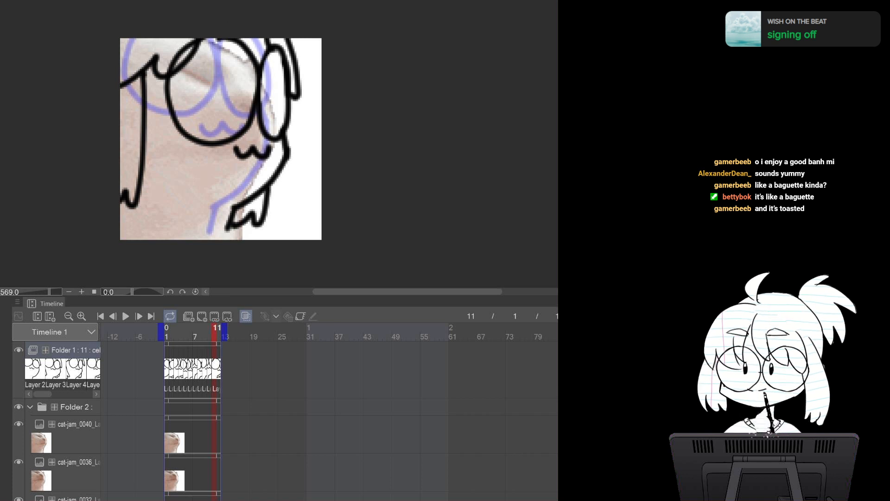
# Switch to the cat-jam source, select all and paste cat-jam_0044 into the reference folder
pyautogui.hotkey('ctrl', 'Tab')
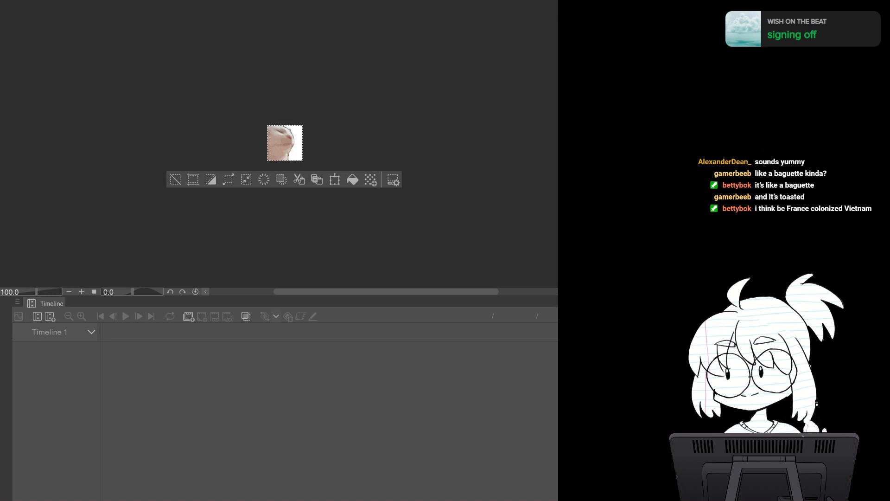
pyautogui.hotkey('ctrl', 'Tab')
pyautogui.hotkey('ctrl', 'a')
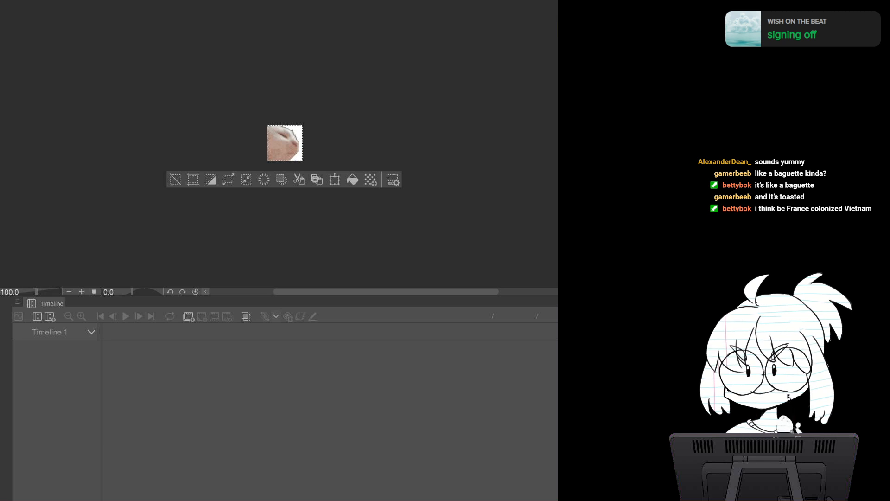
pyautogui.hotkey('ctrl', 'Tab')
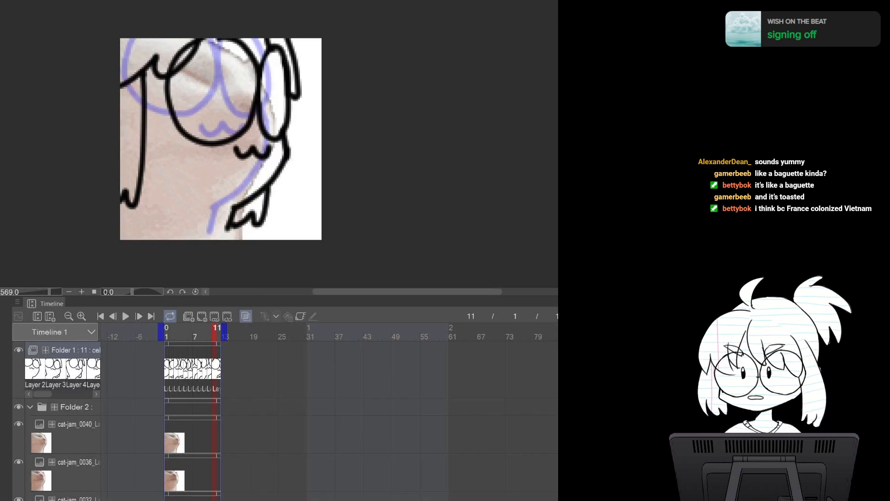
pyautogui.hotkey('ctrl', 'v')
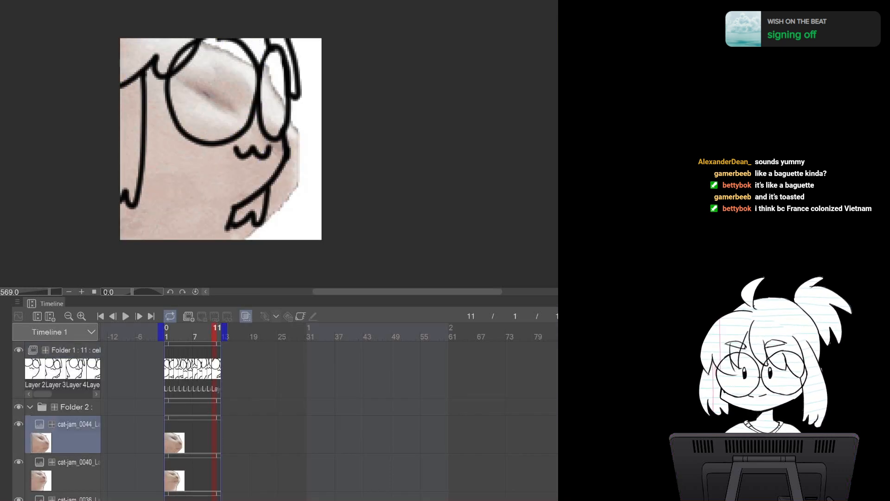
# Select Folder 1, add a new cel at frame 12 and draw the right body outline on it
pyautogui.click(74, 351)
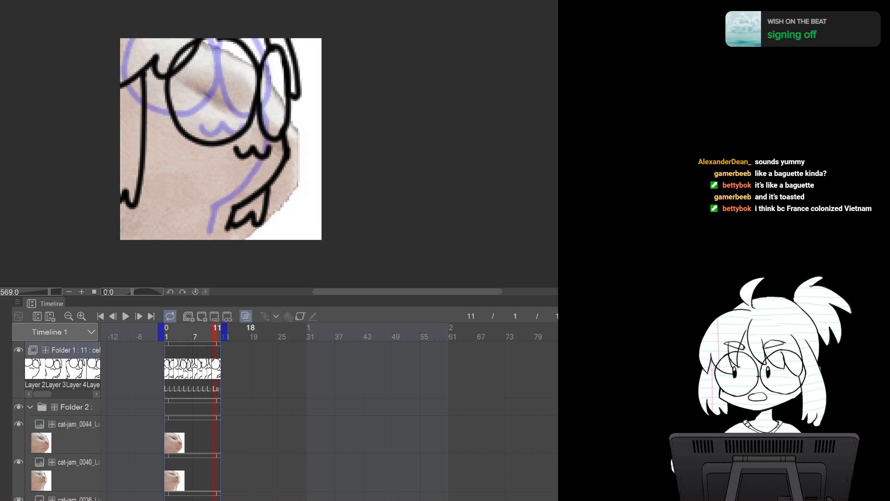
pyautogui.click(202, 316)
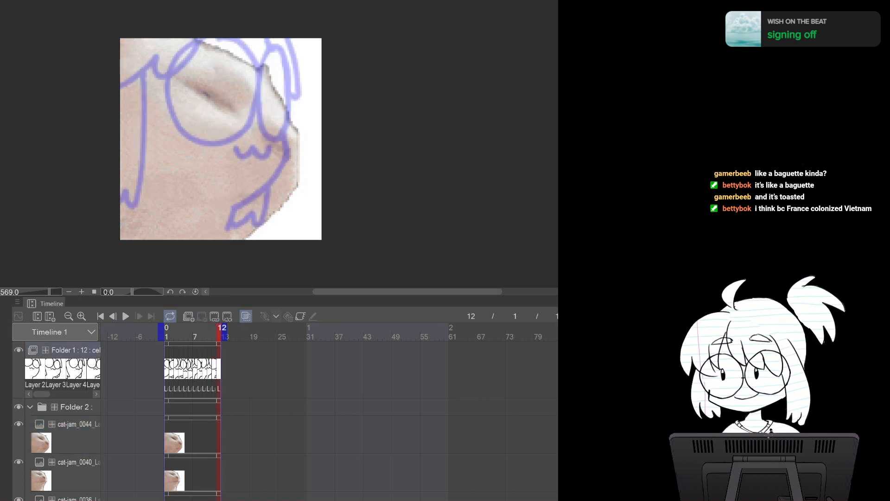
pyautogui.moveTo(273, 84); pyautogui.dragTo(307, 160)
pyautogui.hotkey('ctrl', 'z')
pyautogui.moveTo(277, 69); pyautogui.dragTo(306, 169)
pyautogui.hotkey('ctrl', 'z')
# Draw the glasses lenses and the mouth on the frame 12 cel, retrying a stroke
pyautogui.hotkey('ctrl', 'z')
pyautogui.moveTo(278, 71)
pyautogui.mouseDown()
pyautogui.moveTo(302, 165)
pyautogui.moveTo(274, 229)
pyautogui.moveTo(255, 239)
pyautogui.mouseUp()
pyautogui.moveTo(294, 76)
pyautogui.mouseDown()
pyautogui.moveTo(279, 146)
pyautogui.moveTo(311, 134)
pyautogui.moveTo(303, 95)
pyautogui.moveTo(282, 123)
pyautogui.moveTo(305, 154)
pyautogui.moveTo(293, 75)
pyautogui.moveTo(200, 79)
pyautogui.moveTo(254, 167)
pyautogui.moveTo(274, 74)
pyautogui.moveTo(253, 66)
pyautogui.moveTo(185, 132)
pyautogui.moveTo(271, 148)
pyautogui.moveTo(269, 72)
pyautogui.moveTo(241, 68)
pyautogui.mouseUp()
pyautogui.hotkey('ctrl', 'z')
pyautogui.hotkey('ctrl', 'z')
pyautogui.moveTo(261, 174)
pyautogui.mouseDown()
pyautogui.moveTo(281, 183)
pyautogui.moveTo(294, 173)
pyautogui.mouseUp()
pyautogui.click(276, 38)
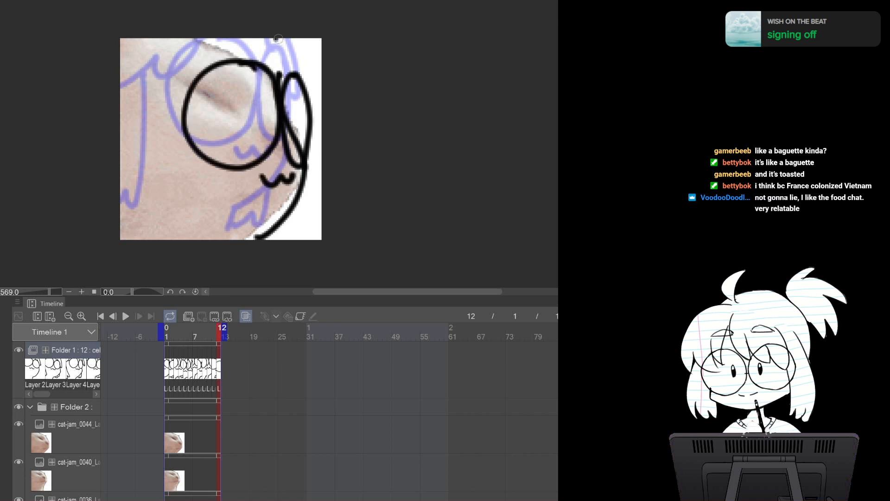
# Erase stray marks beside the right lens and at the bottom of the outline on the frame 12 cel
pyautogui.press('e')
pyautogui.moveTo(280, 69)
pyautogui.mouseDown()
pyautogui.moveTo(278, 33)
pyautogui.moveTo(296, 156)
pyautogui.mouseUp()
pyautogui.moveTo(261, 242); pyautogui.dragTo(274, 237)
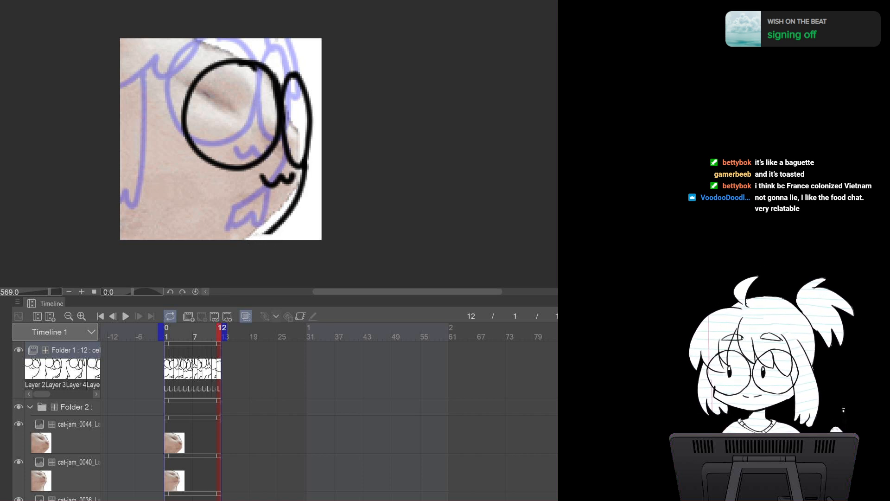
pyautogui.moveTo(246, 234); pyautogui.dragTo(269, 233)
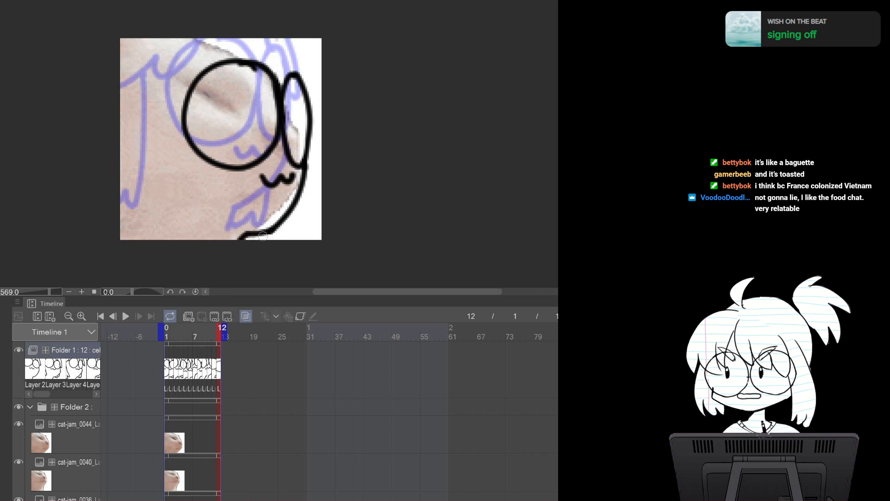
# Extend the bottom outline and draw the hair strands on both sides of the frame 12 cel, flipping to frame 11 to compare
pyautogui.moveTo(247, 235); pyautogui.dragTo(275, 229)
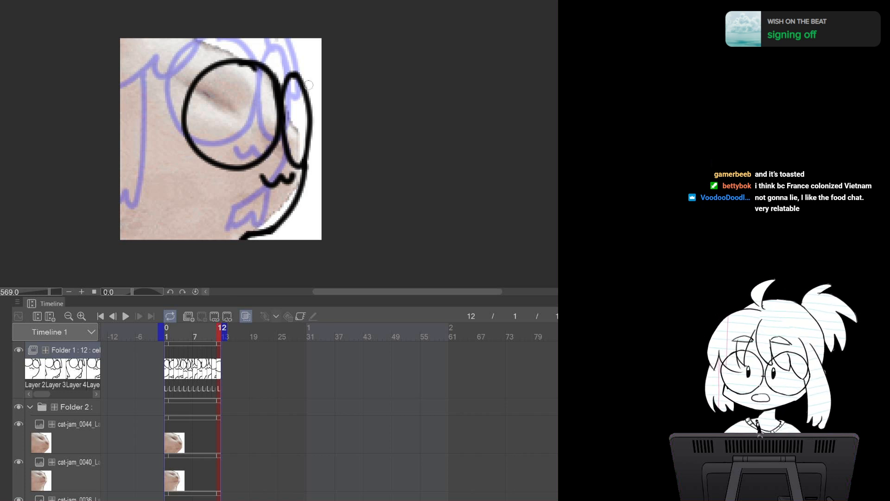
pyautogui.moveTo(281, 41)
pyautogui.mouseDown()
pyautogui.moveTo(322, 113)
pyautogui.moveTo(321, 98)
pyautogui.mouseUp()
pyautogui.moveTo(277, 36); pyautogui.dragTo(240, 76)
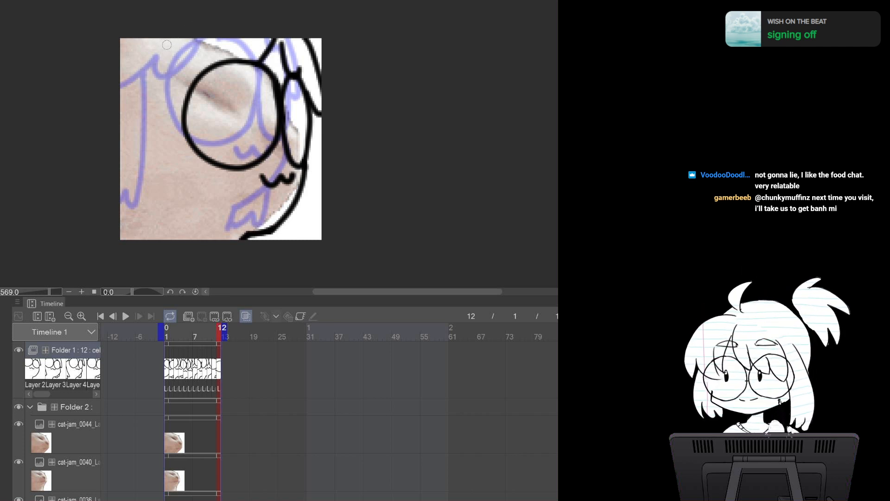
pyautogui.moveTo(168, 37)
pyautogui.mouseDown()
pyautogui.moveTo(143, 90)
pyautogui.moveTo(191, 87)
pyautogui.mouseUp()
pyautogui.moveTo(242, 45); pyautogui.dragTo(229, 66)
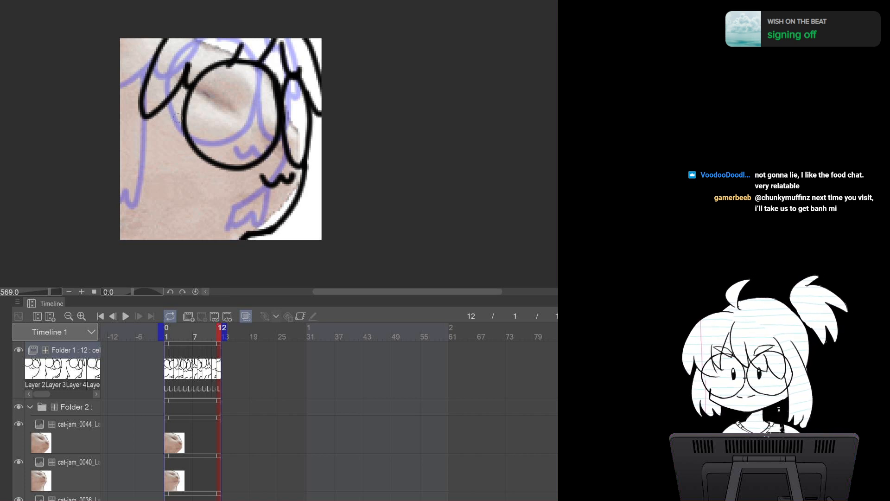
pyautogui.moveTo(173, 104)
pyautogui.mouseDown()
pyautogui.moveTo(147, 232)
pyautogui.moveTo(120, 217)
pyautogui.mouseUp()
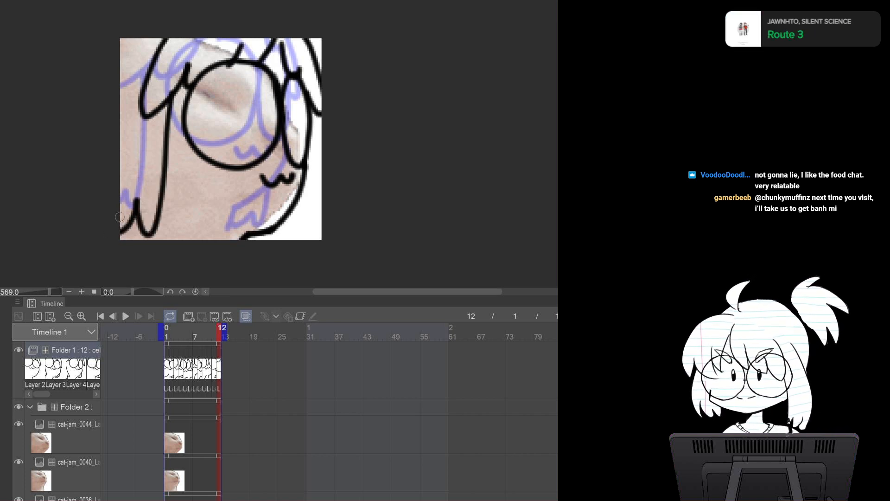
pyautogui.press(',')
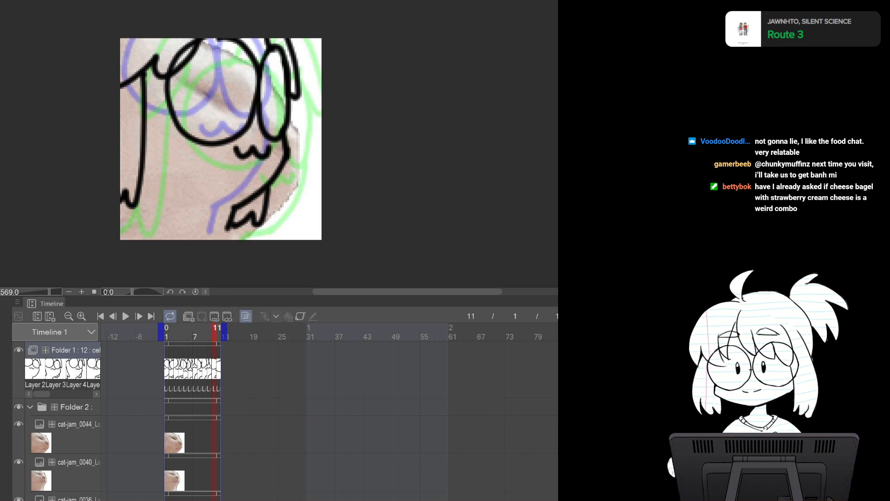
pyautogui.press('Right')
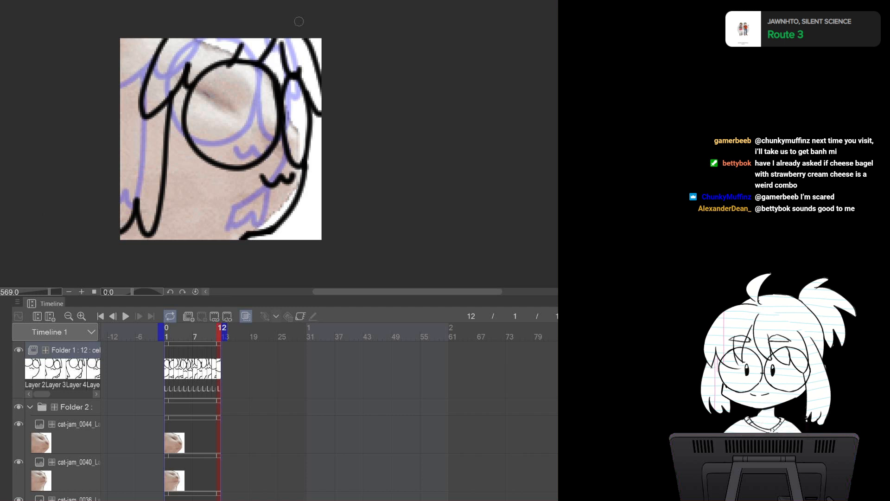
# Switch to the cat-jam source, take its next frame and paste it as cat-jam_0048 into the reference folder
pyautogui.hotkey('ctrl', 'Tab')
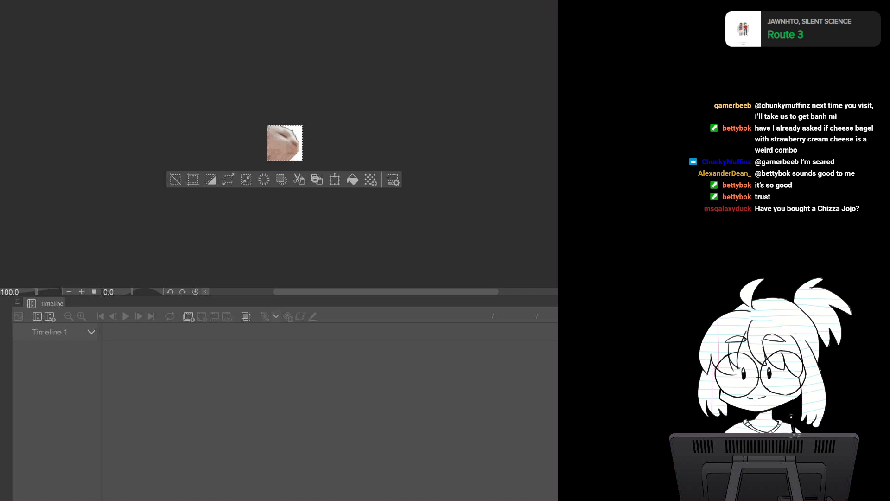
pyautogui.hotkey('ctrl', 'd')
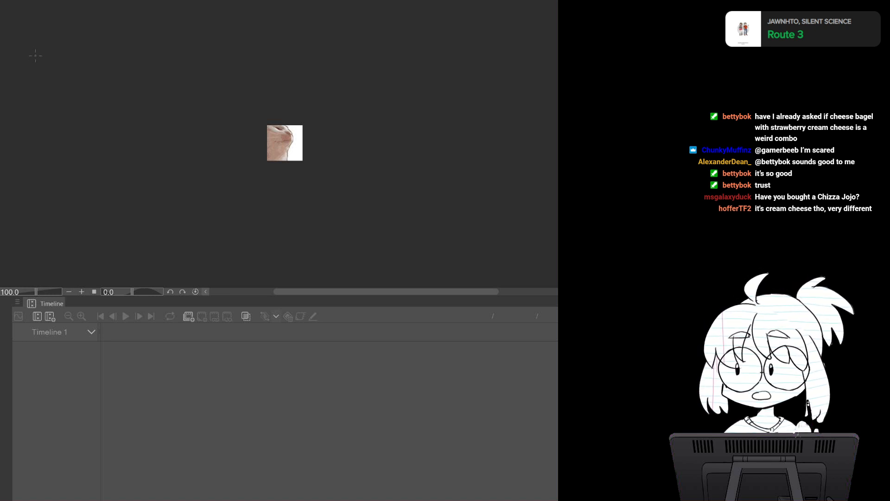
pyautogui.hotkey('ctrl', 'a')
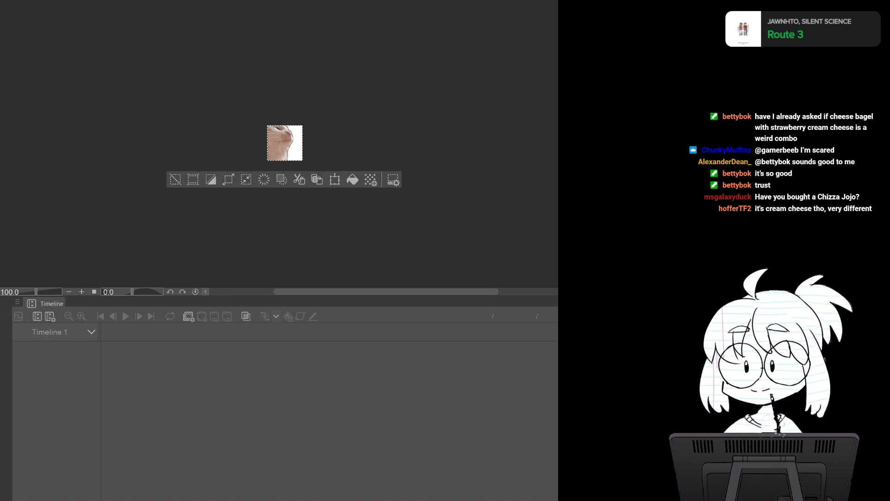
pyautogui.press('Delete')
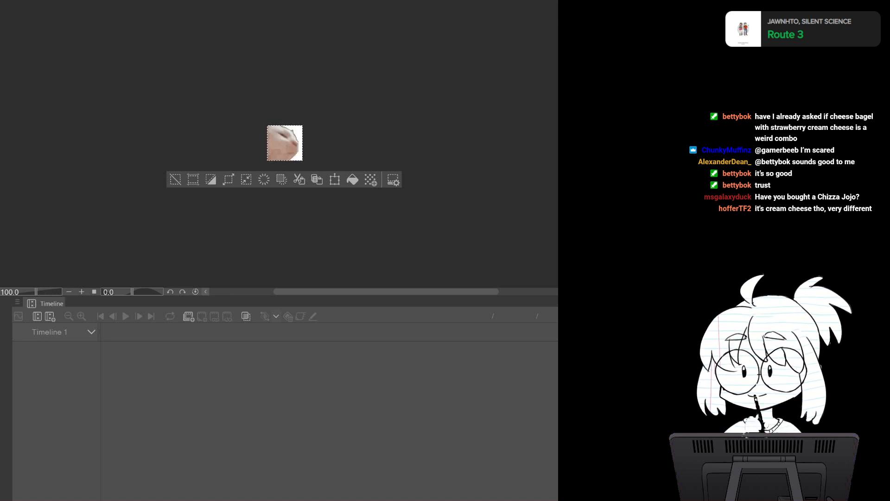
pyautogui.hotkey('ctrl', 'Tab')
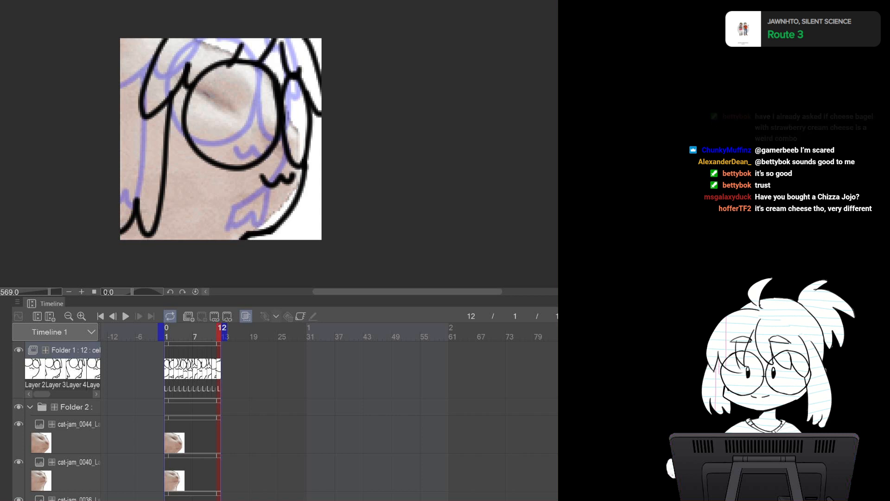
pyautogui.click(69, 436)
pyautogui.click(18, 424)
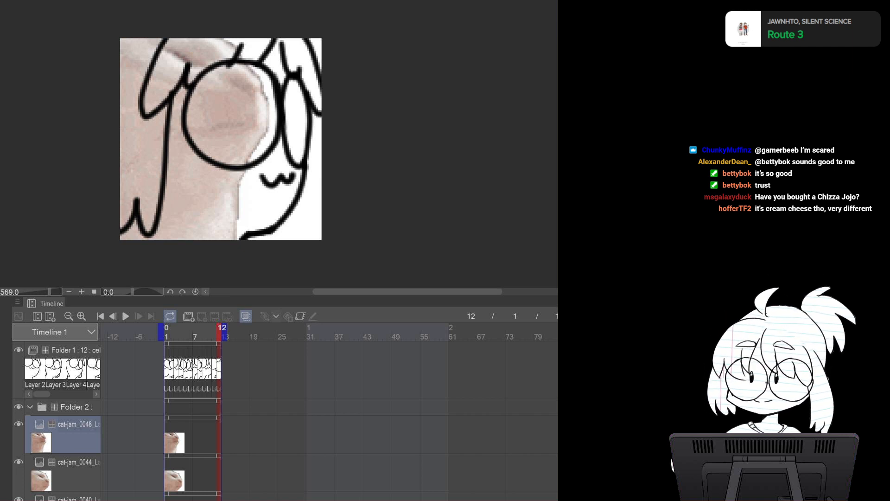
# Select Folder 1, extend the playback range to frame 25 and add a new cel at frame 13
pyautogui.click(70, 350)
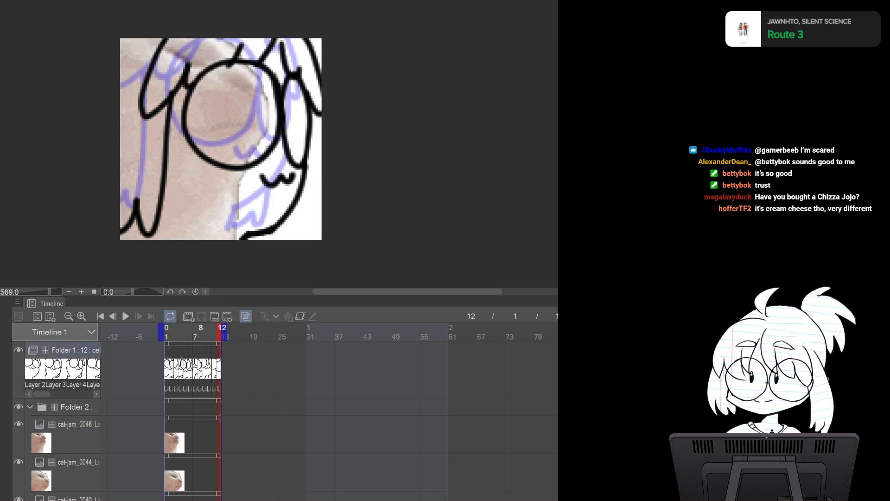
pyautogui.moveTo(224, 332); pyautogui.dragTo(281, 332)
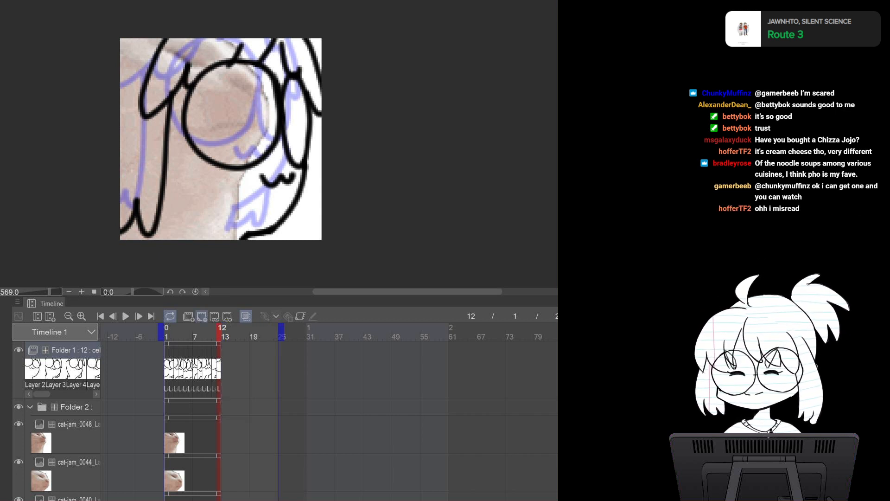
pyautogui.click(202, 315)
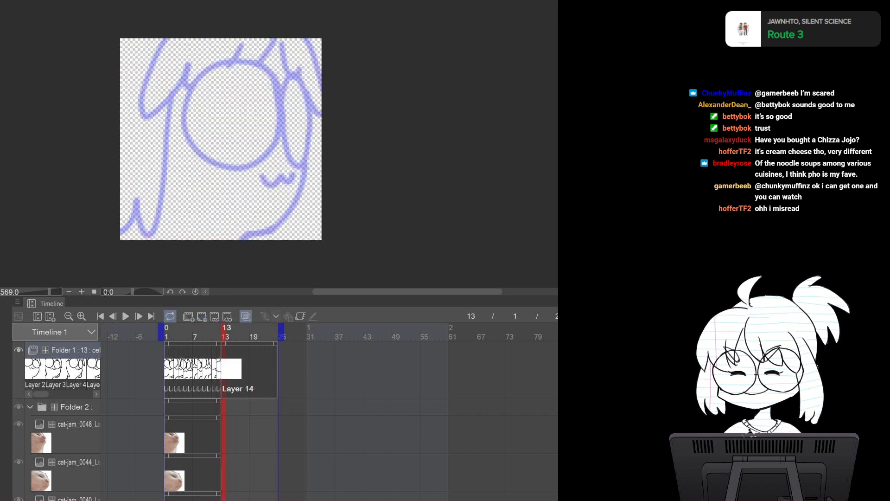
# Extend the Paper layer's cel to frame 25 and return to frame 13
pyautogui.scroll(-10, 246, 417)
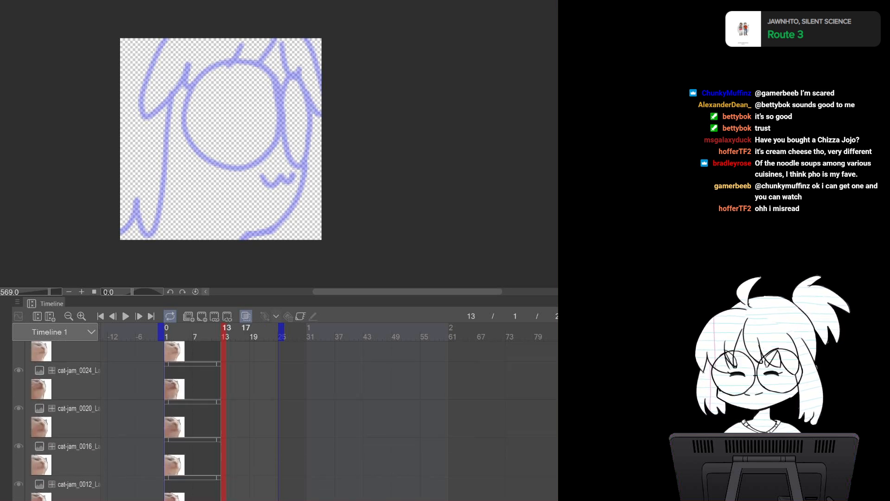
pyautogui.click(214, 494)
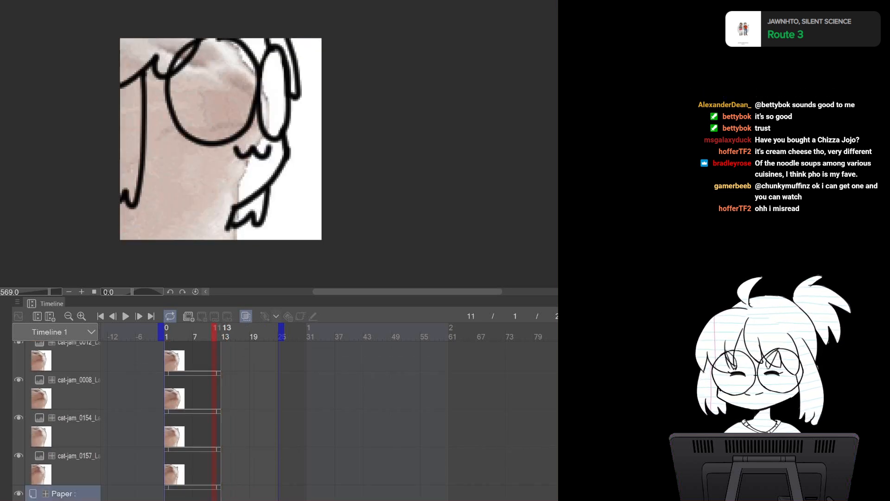
pyautogui.click(219, 495)
pyautogui.moveTo(219, 494); pyautogui.dragTo(280, 494)
pyautogui.scroll(7, 265, 446)
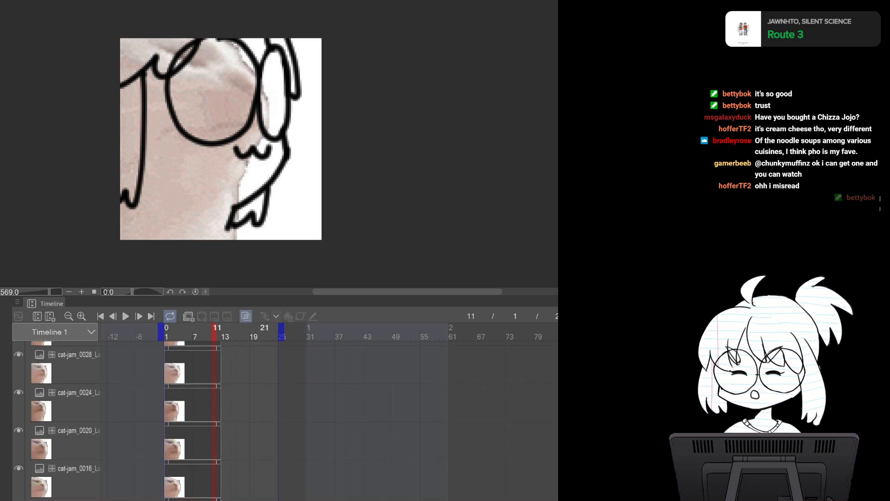
pyautogui.scroll(3, 266, 418)
pyautogui.click(226, 330)
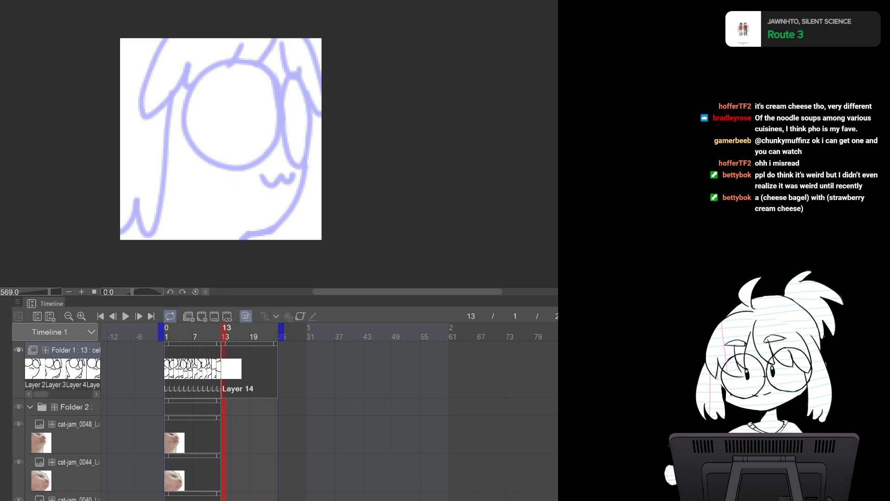
# Extend the cat-jam_0048 reference cel to frame 25, redoing the stretch once
pyautogui.click(219, 430)
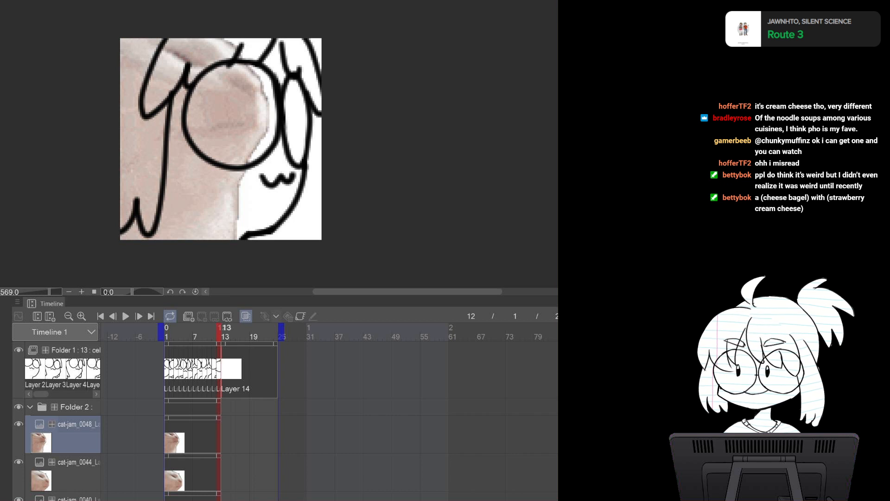
pyautogui.moveTo(219, 418); pyautogui.dragTo(278, 419)
pyautogui.hotkey('ctrl', 'z')
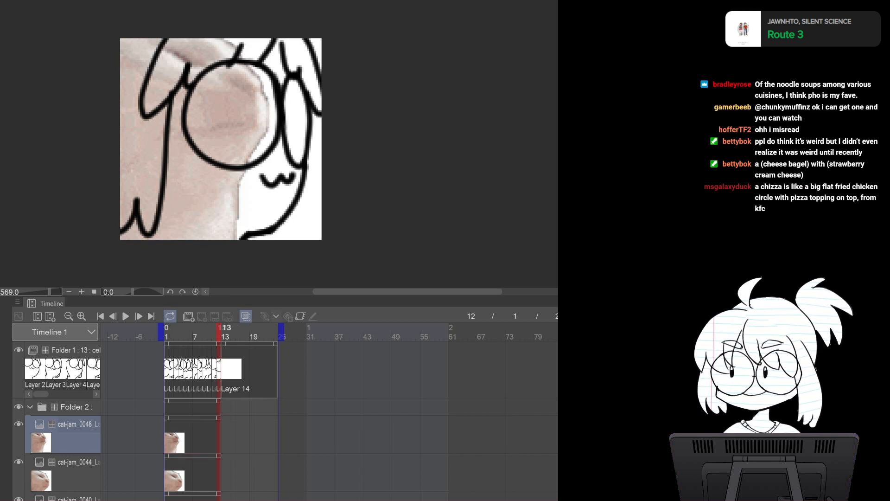
pyautogui.moveTo(219, 401); pyautogui.dragTo(277, 402)
pyautogui.moveTo(219, 418); pyautogui.dragTo(279, 418)
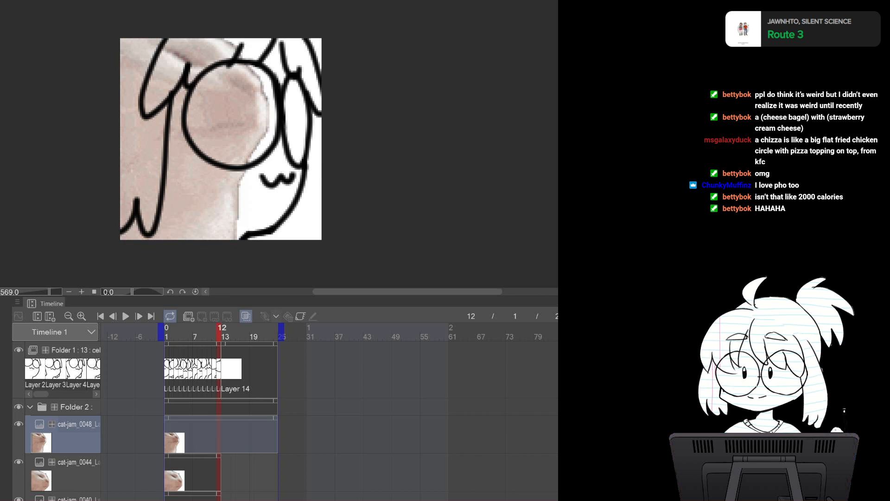
# Draw the glasses, mouth, body outline and arms on the frame 13 cel, comparing against frame 12
pyautogui.click(224, 369)
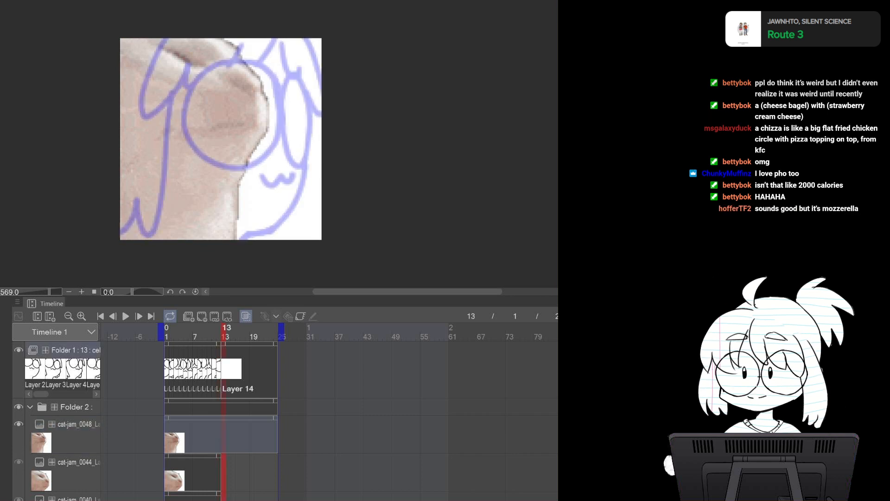
pyautogui.moveTo(231, 36); pyautogui.dragTo(250, 79)
pyautogui.hotkey('ctrl', 'z')
pyautogui.moveTo(230, 38)
pyautogui.mouseDown()
pyautogui.moveTo(277, 131)
pyautogui.moveTo(232, 186)
pyautogui.mouseUp()
pyautogui.moveTo(220, 39)
pyautogui.mouseDown()
pyautogui.moveTo(265, 61)
pyautogui.moveTo(262, 39)
pyautogui.mouseUp()
pyautogui.moveTo(130, 40)
pyautogui.mouseDown()
pyautogui.moveTo(174, 95)
pyautogui.moveTo(217, 38)
pyautogui.mouseUp()
pyautogui.moveTo(197, 120)
pyautogui.mouseDown()
pyautogui.moveTo(206, 128)
pyautogui.moveTo(253, 111)
pyautogui.mouseUp()
pyautogui.moveTo(235, 183)
pyautogui.mouseDown()
pyautogui.moveTo(212, 197)
pyautogui.moveTo(201, 239)
pyautogui.mouseUp()
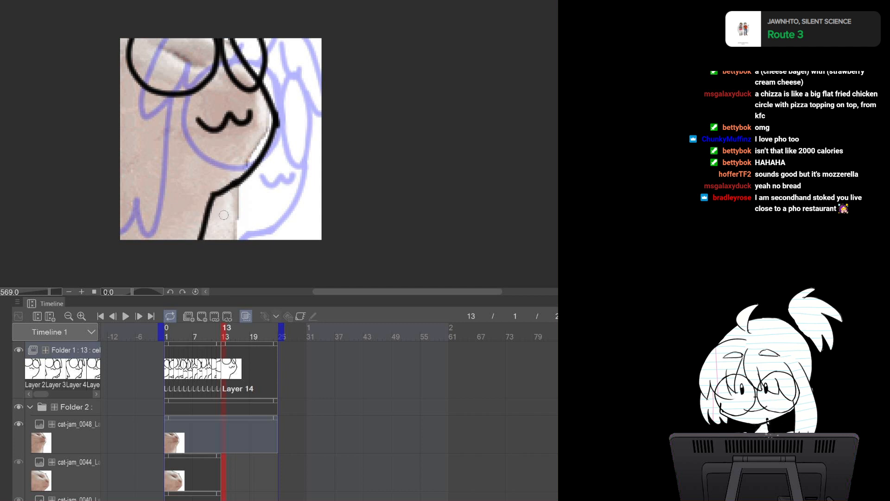
pyautogui.moveTo(128, 67)
pyautogui.mouseDown()
pyautogui.moveTo(182, 177)
pyautogui.moveTo(173, 202)
pyautogui.moveTo(122, 170)
pyautogui.mouseUp()
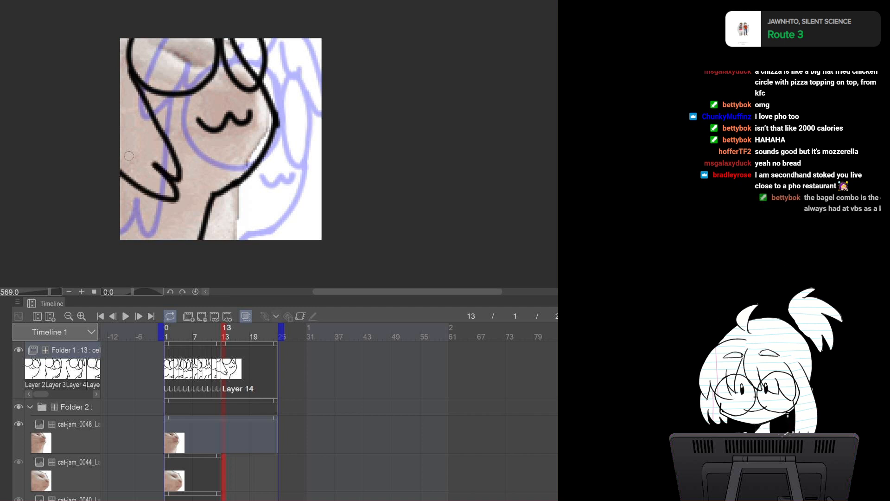
pyautogui.moveTo(276, 97)
pyautogui.mouseDown()
pyautogui.moveTo(304, 143)
pyautogui.moveTo(248, 175)
pyautogui.mouseUp()
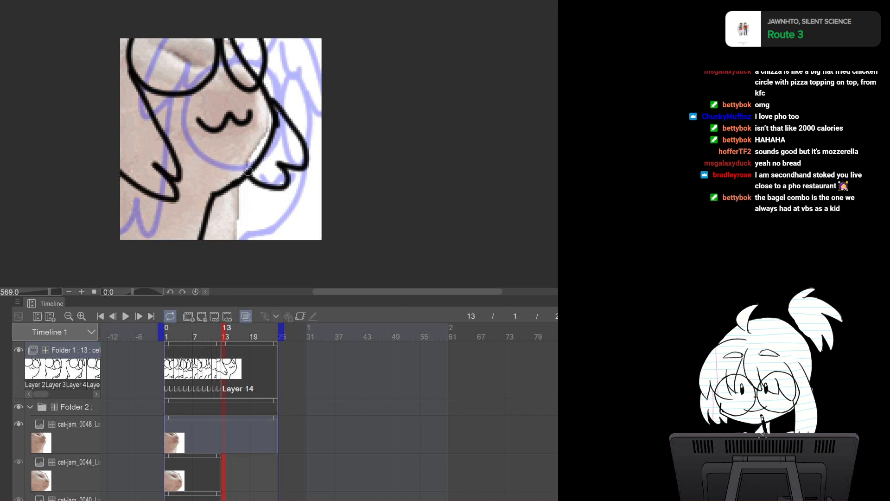
pyautogui.press('Left')
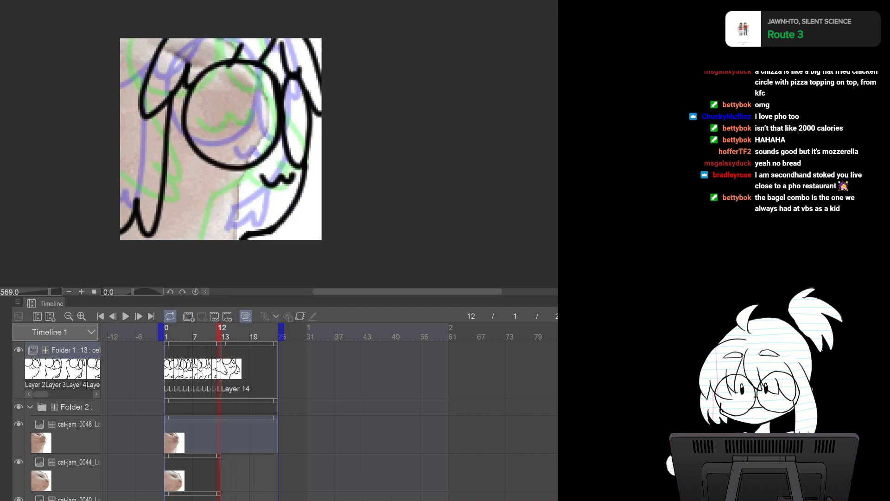
pyautogui.press('Right')
pyautogui.moveTo(231, 31); pyautogui.dragTo(254, 76)
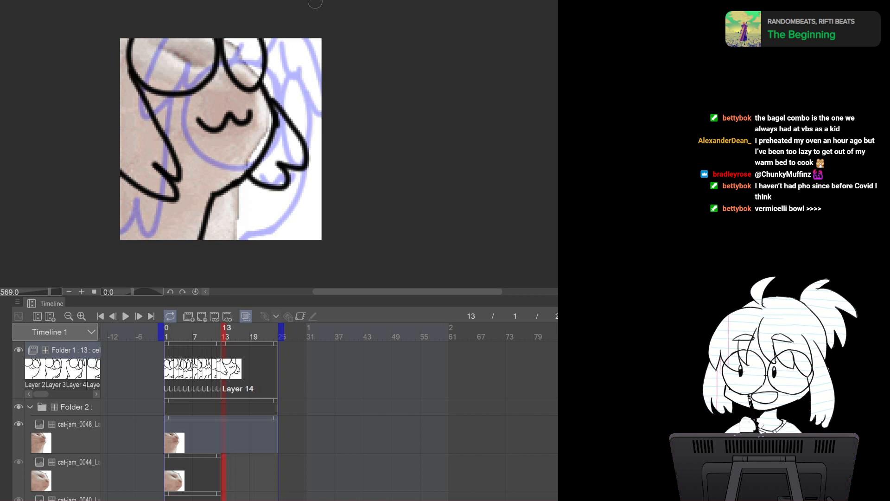
# Switch to the cat-jam source, select all and paste cat-jam_0052 into the reference folder
pyautogui.hotkey('ctrl', 'Tab')
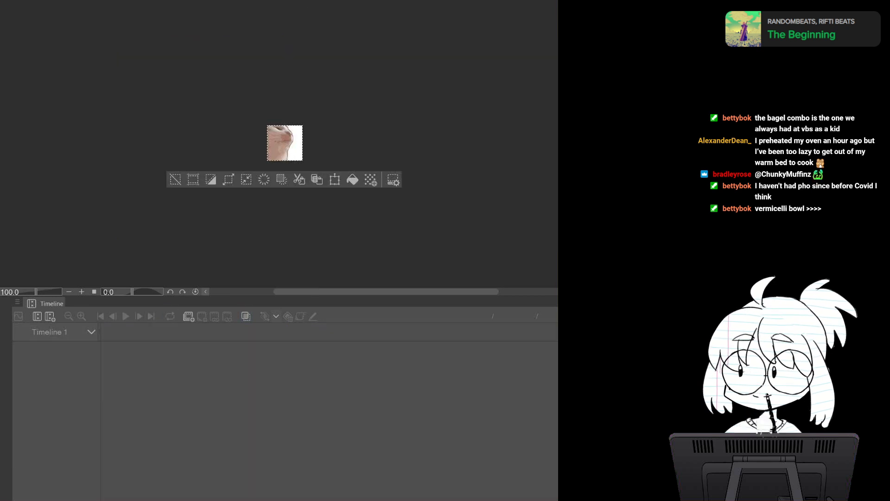
pyautogui.hotkey('ctrl', 'Tab')
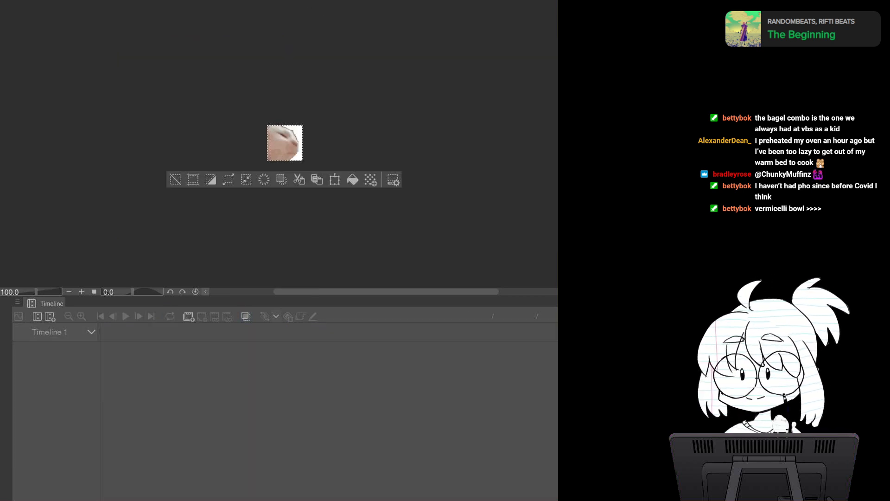
pyautogui.hotkey('ctrl', 'Tab')
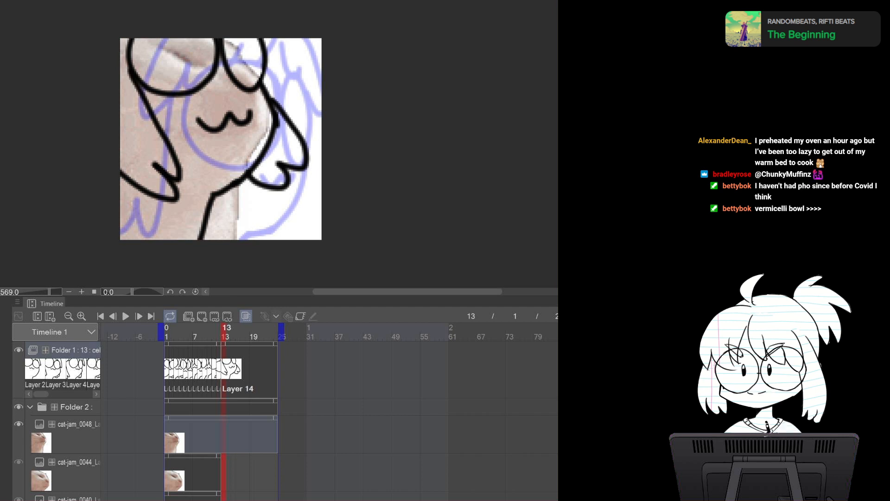
pyautogui.hotkey('ctrl', 'Tab')
pyautogui.hotkey('ctrl', 'a')
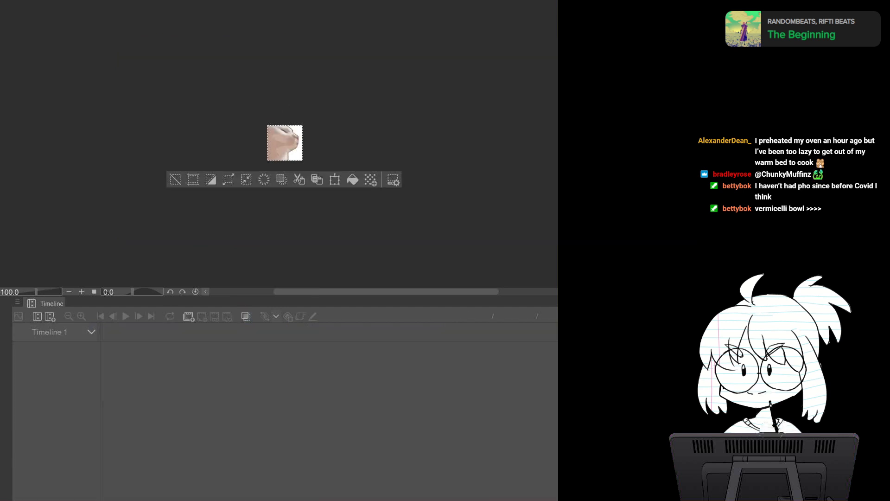
pyautogui.hotkey('ctrl', 'Tab')
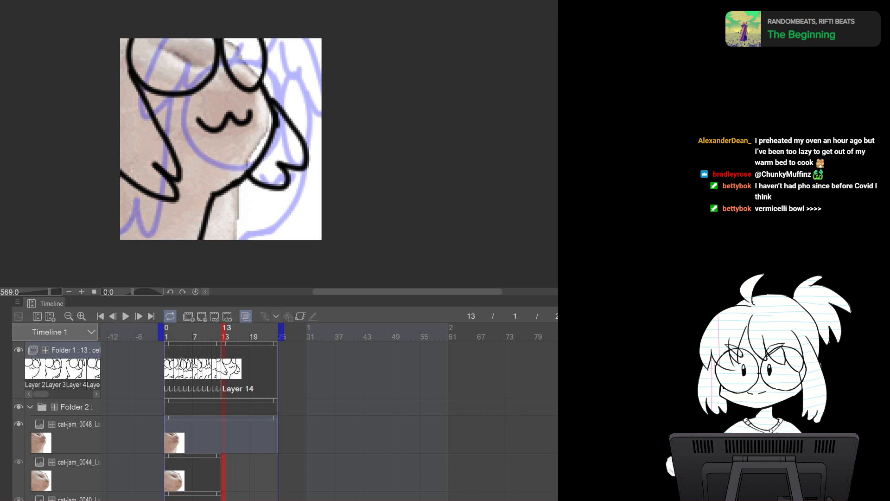
pyautogui.click(74, 432)
pyautogui.hotkey('ctrl', 'v')
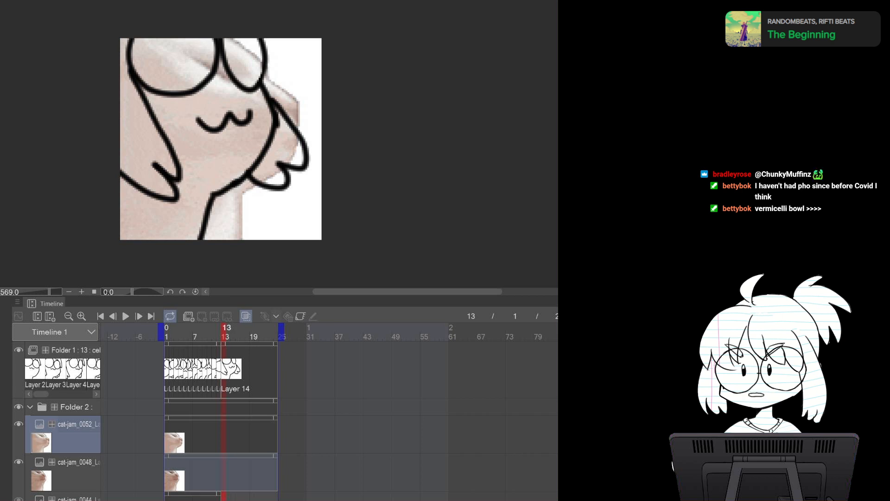
# Select Folder 1 and play back the animation
pyautogui.click(74, 351)
pyautogui.click(126, 316)
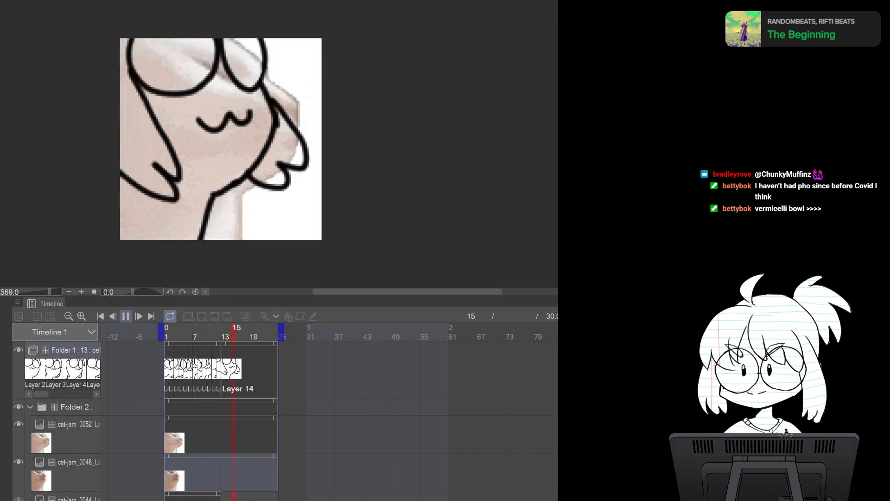
# Stop playback and step through the animation frame by frame to review the drawn frames
pyautogui.click(126, 317)
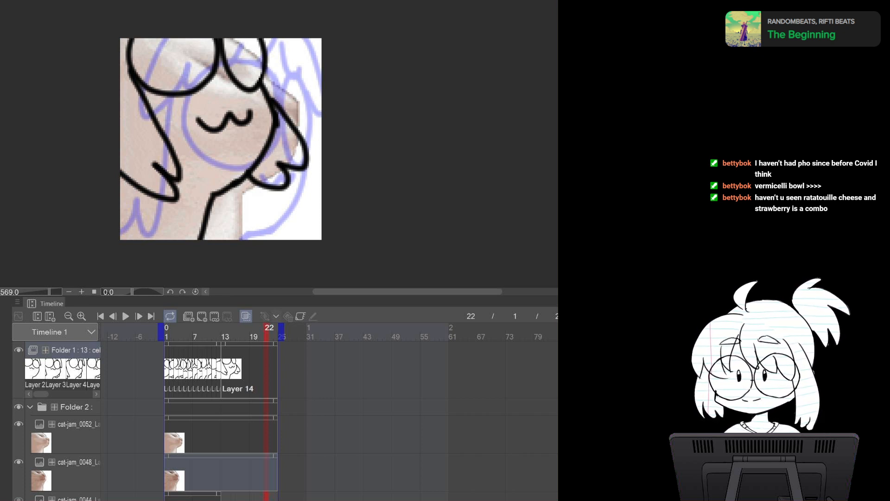
pyautogui.click(19, 350)
pyautogui.click(18, 350)
pyautogui.click(19, 350)
pyautogui.click(19, 350)
pyautogui.click(70, 351)
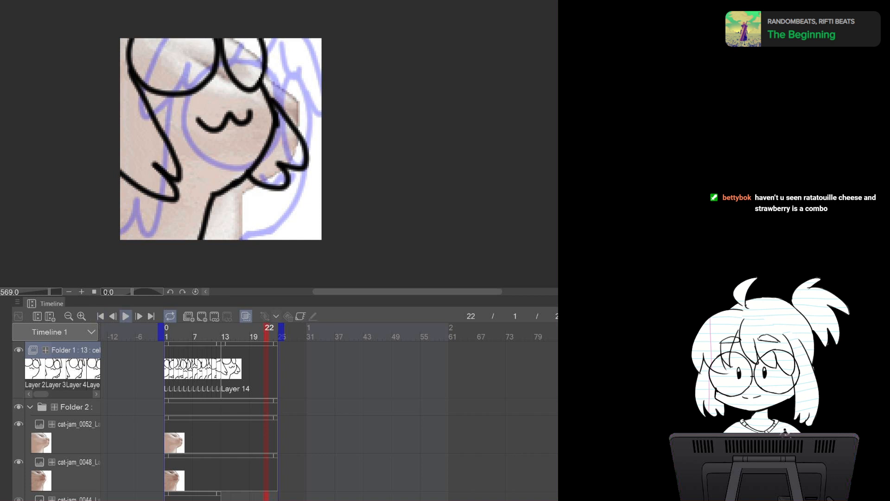
pyautogui.click(139, 315)
pyautogui.click(139, 316)
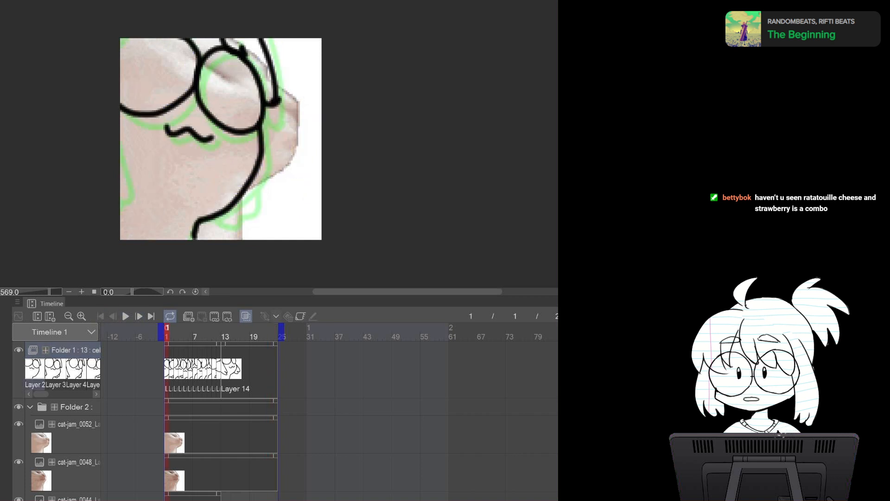
pyautogui.click(139, 316)
pyautogui.click(139, 316)
pyautogui.click(138, 316)
pyautogui.click(139, 315)
pyautogui.click(139, 316)
pyautogui.click(138, 316)
pyautogui.click(138, 316)
pyautogui.click(138, 316)
pyautogui.click(139, 316)
pyautogui.click(139, 316)
pyautogui.click(139, 316)
pyautogui.click(139, 316)
pyautogui.click(139, 316)
pyautogui.click(139, 316)
pyautogui.click(139, 316)
pyautogui.click(167, 328)
pyautogui.click(139, 315)
pyautogui.click(139, 316)
pyautogui.click(139, 316)
pyautogui.click(138, 316)
pyautogui.click(139, 315)
pyautogui.click(139, 316)
pyautogui.click(138, 316)
pyautogui.click(139, 316)
pyautogui.click(139, 316)
pyautogui.click(138, 315)
pyautogui.click(139, 315)
pyautogui.click(138, 315)
pyautogui.click(139, 316)
pyautogui.click(138, 316)
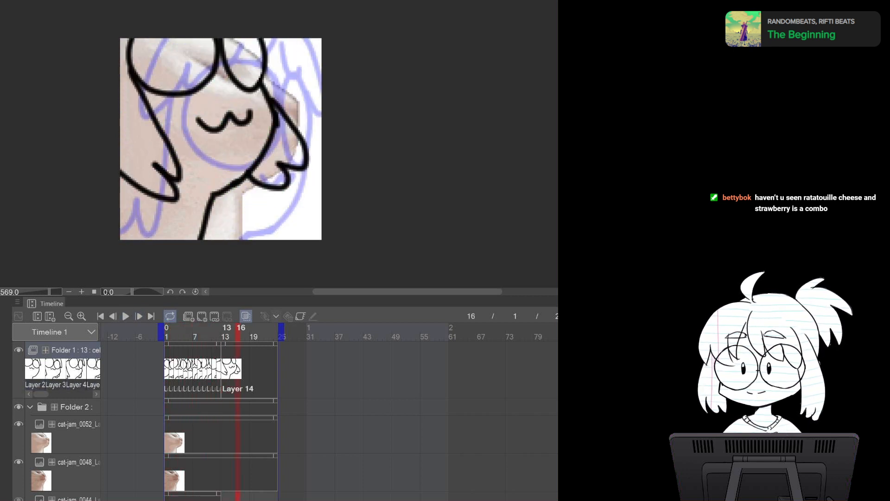
# Add a new cel at frame 14 and draw the cat's front face and chest outline over the reference
pyautogui.click(232, 329)
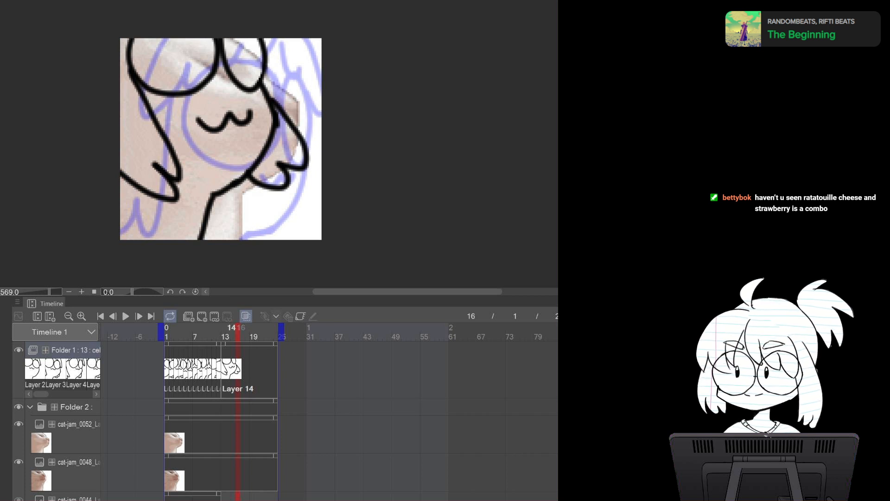
pyautogui.click(202, 315)
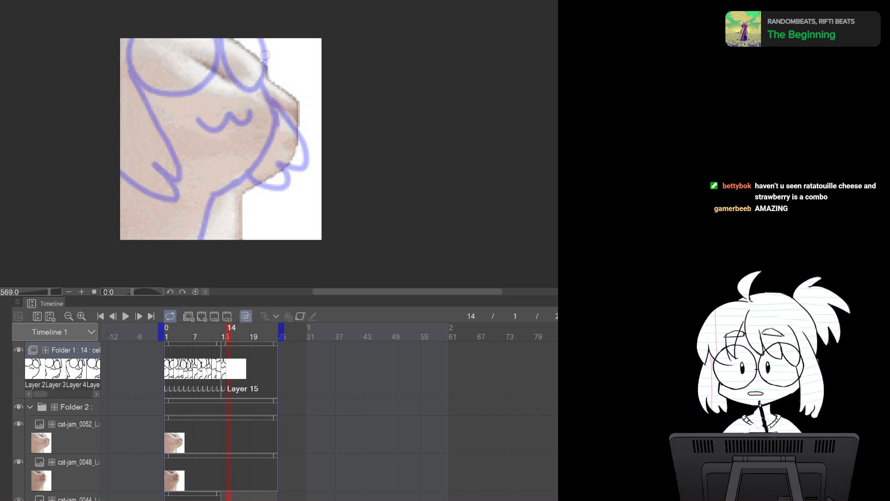
pyautogui.moveTo(263, 39); pyautogui.dragTo(303, 113)
pyautogui.hotkey('ctrl', 'z')
pyautogui.moveTo(265, 40); pyautogui.dragTo(302, 131)
pyautogui.hotkey('ctrl', 'z')
pyautogui.moveTo(267, 40)
pyautogui.mouseDown()
pyautogui.moveTo(301, 119)
pyautogui.moveTo(278, 201)
pyautogui.moveTo(226, 209)
pyautogui.mouseUp()
pyautogui.hotkey('ctrl', 'z')
pyautogui.moveTo(284, 94)
pyautogui.mouseDown()
pyautogui.moveTo(296, 118)
pyautogui.moveTo(289, 154)
pyautogui.moveTo(240, 209)
pyautogui.mouseUp()
pyautogui.hotkey('ctrl', 'z')
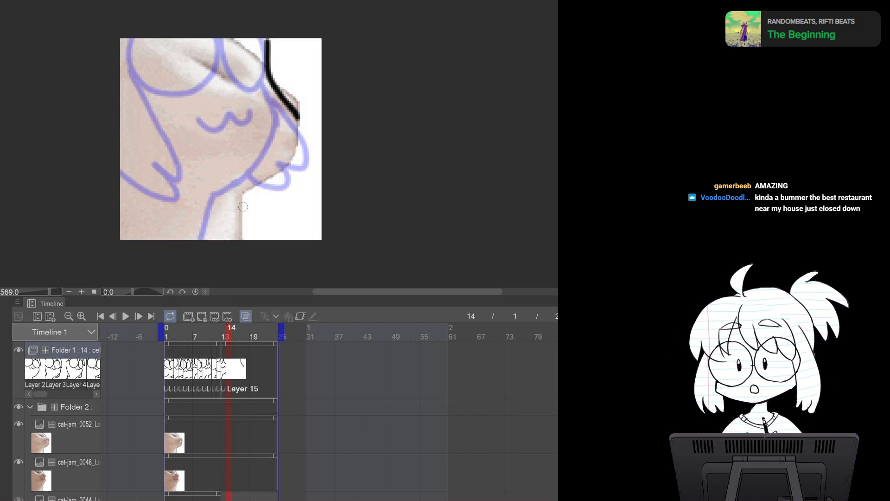
pyautogui.hotkey('ctrl', 'z')
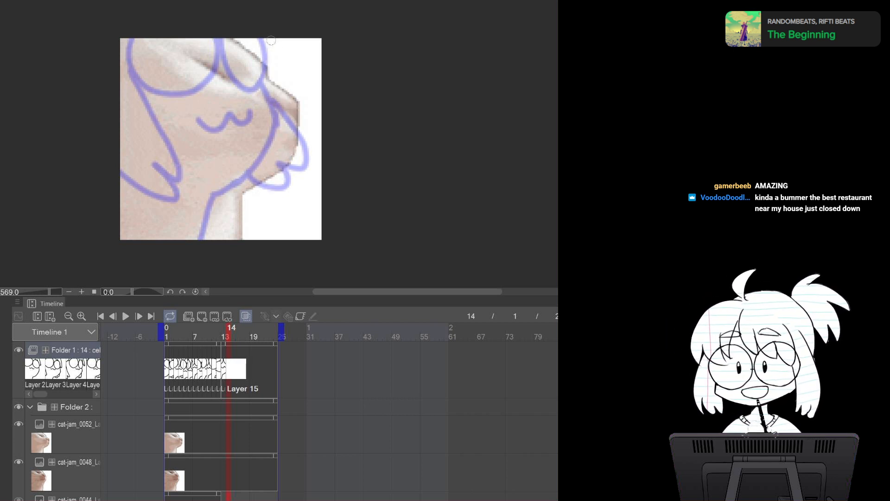
pyautogui.moveTo(273, 38)
pyautogui.mouseDown()
pyautogui.moveTo(294, 113)
pyautogui.moveTo(250, 197)
pyautogui.mouseUp()
pyautogui.hotkey('ctrl', 'z')
pyautogui.moveTo(264, 38)
pyautogui.mouseDown()
pyautogui.moveTo(294, 113)
pyautogui.moveTo(291, 133)
pyautogui.moveTo(290, 110)
pyautogui.moveTo(273, 179)
pyautogui.moveTo(227, 209)
pyautogui.moveTo(217, 228)
pyautogui.mouseUp()
pyautogui.hotkey('ctrl', 'z')
pyautogui.hotkey('ctrl', 'z')
pyautogui.moveTo(293, 111)
pyautogui.mouseDown()
pyautogui.moveTo(271, 172)
pyautogui.moveTo(220, 228)
pyautogui.mouseUp()
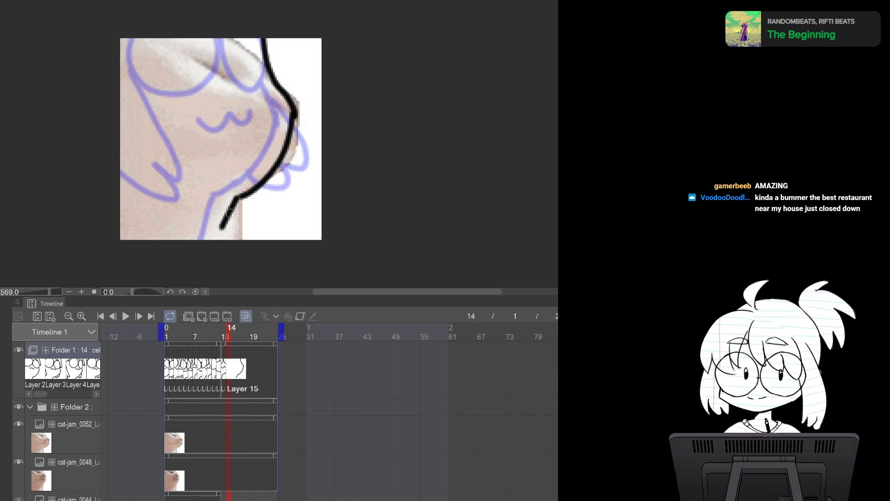
# Draw the glasses and mouth on the frame 14 cel, flipping to frame 13 for comparison
pyautogui.moveTo(191, 40)
pyautogui.mouseDown()
pyautogui.moveTo(185, 72)
pyautogui.moveTo(256, 34)
pyautogui.mouseUp()
pyautogui.hotkey('ctrl', 'z')
pyautogui.moveTo(182, 39)
pyautogui.mouseDown()
pyautogui.moveTo(215, 122)
pyautogui.moveTo(268, 83)
pyautogui.moveTo(244, 27)
pyautogui.moveTo(274, 37)
pyautogui.moveTo(286, 99)
pyautogui.mouseUp()
pyautogui.hotkey('ctrl', 'z')
pyautogui.moveTo(278, 36); pyautogui.dragTo(281, 90)
pyautogui.moveTo(248, 138)
pyautogui.mouseDown()
pyautogui.moveTo(296, 124)
pyautogui.moveTo(273, 136)
pyautogui.moveTo(280, 123)
pyautogui.moveTo(298, 120)
pyautogui.mouseUp()
pyautogui.hotkey('ctrl', 'z')
pyautogui.hotkey('ctrl', 'z')
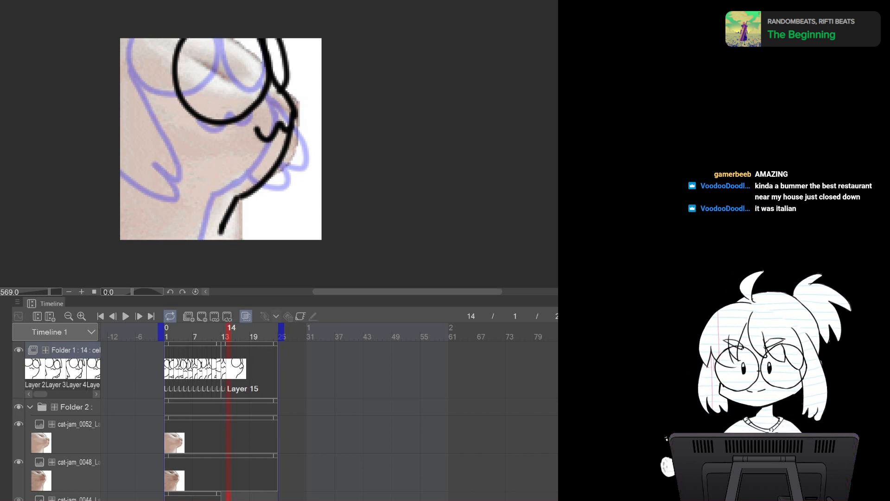
pyautogui.press('Left')
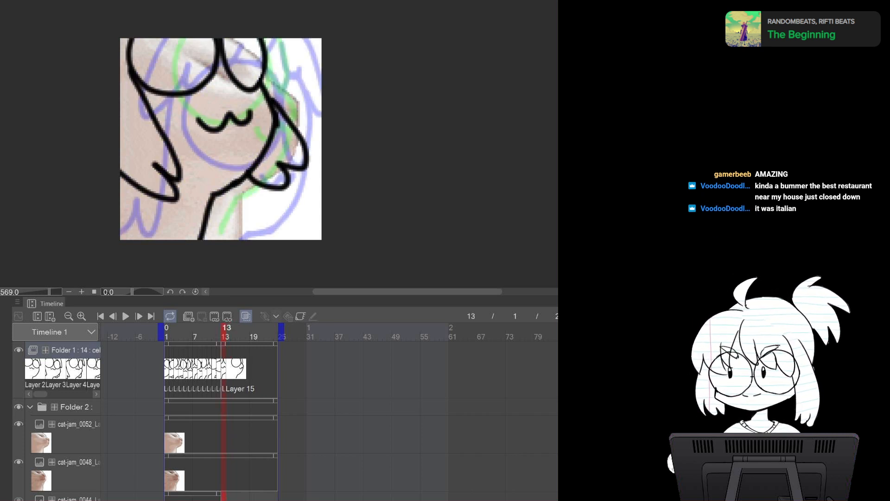
pyautogui.press('Right')
# Draw the head top and back outline on the frame 14 cel, comparing against frame 13
pyautogui.moveTo(177, 40); pyautogui.dragTo(142, 61)
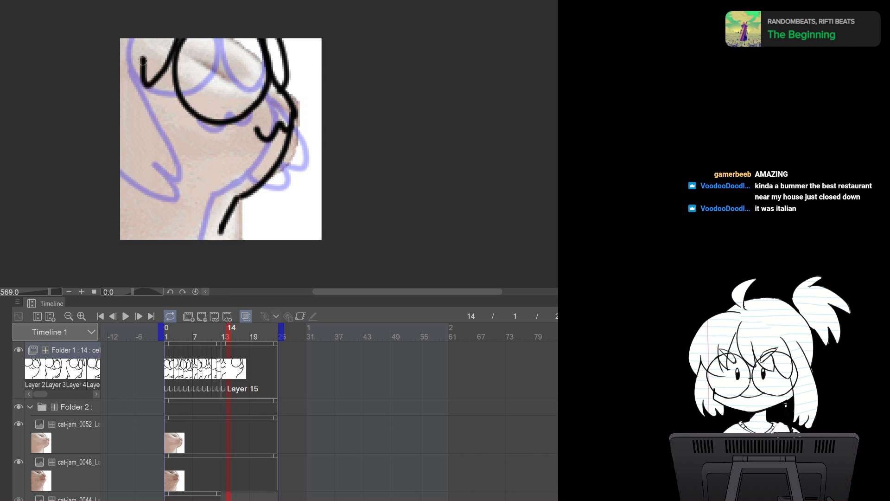
pyautogui.hotkey('ctrl', 'z')
pyautogui.moveTo(180, 37)
pyautogui.mouseDown()
pyautogui.moveTo(135, 55)
pyautogui.moveTo(141, 37)
pyautogui.moveTo(137, 50)
pyautogui.moveTo(172, 57)
pyautogui.mouseUp()
pyautogui.hotkey('ctrl', 'z')
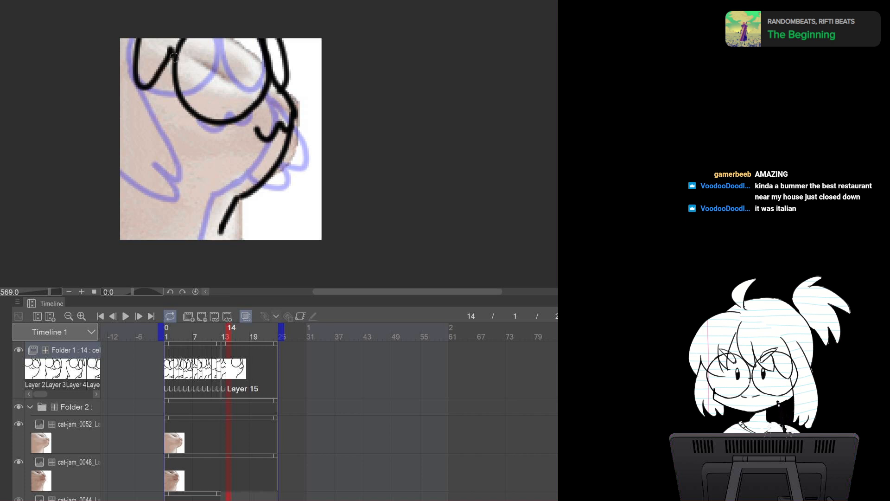
pyautogui.hotkey('ctrl', 'z')
pyautogui.moveTo(144, 37); pyautogui.dragTo(170, 70)
pyautogui.hotkey('ctrl', 'z')
pyautogui.moveTo(143, 36)
pyautogui.mouseDown()
pyautogui.moveTo(136, 75)
pyautogui.moveTo(171, 57)
pyautogui.moveTo(153, 84)
pyautogui.moveTo(168, 53)
pyautogui.moveTo(162, 71)
pyautogui.moveTo(181, 62)
pyautogui.moveTo(115, 204)
pyautogui.mouseUp()
pyautogui.hotkey('ctrl', 'z')
pyautogui.hotkey('ctrl', 'z')
pyautogui.moveTo(145, 89); pyautogui.dragTo(111, 197)
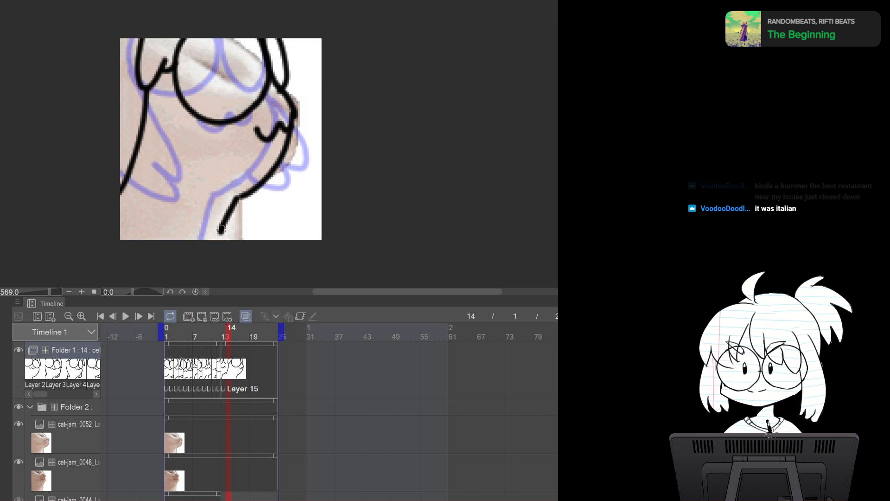
pyautogui.press(',')
pyautogui.press('.')
pyautogui.press(',')
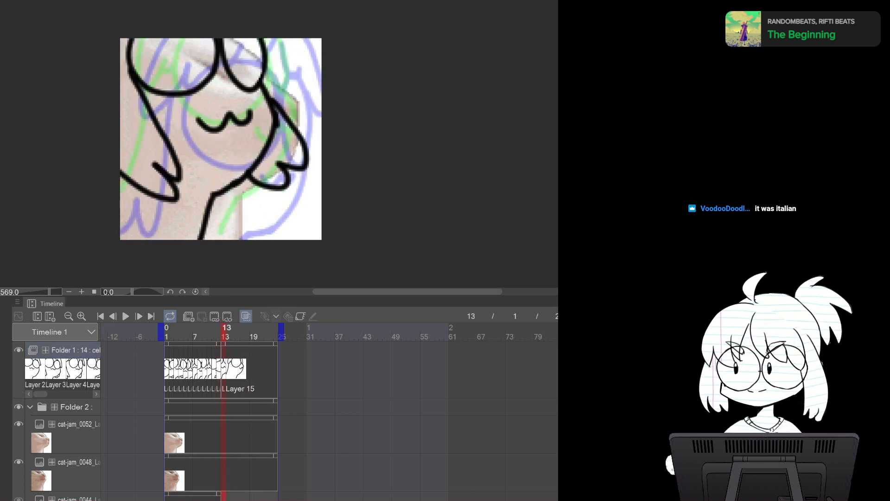
pyautogui.press('.')
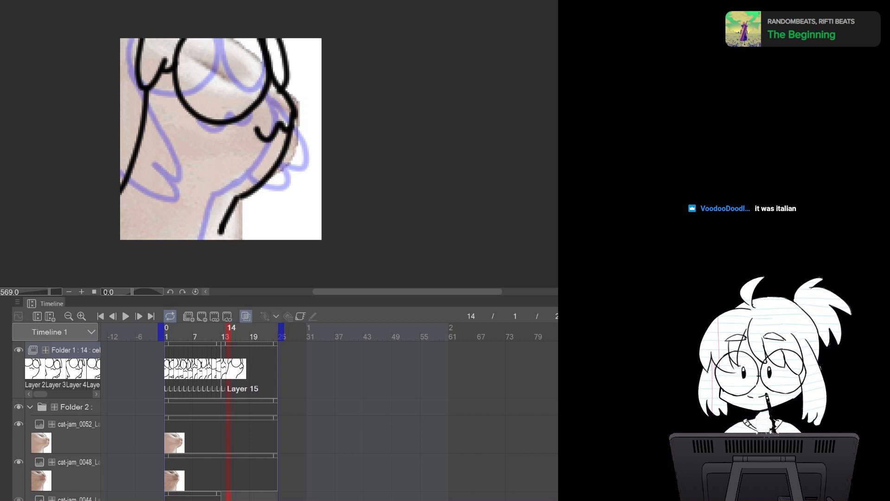
# Switch to the cat-jam source, select all and paste cat-jam_0056 into the reference folder
pyautogui.hotkey('ctrl', 'Tab')
pyautogui.hotkey('ctrl', 'Tab')
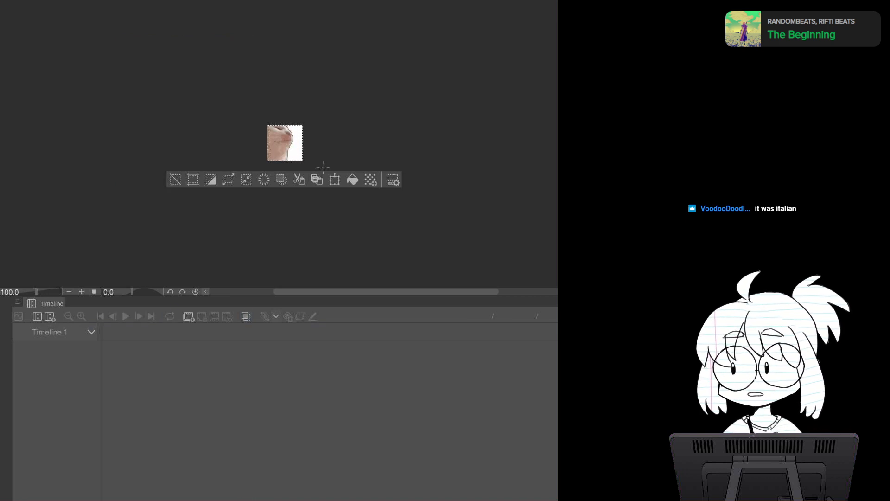
pyautogui.hotkey('ctrl', 'Tab')
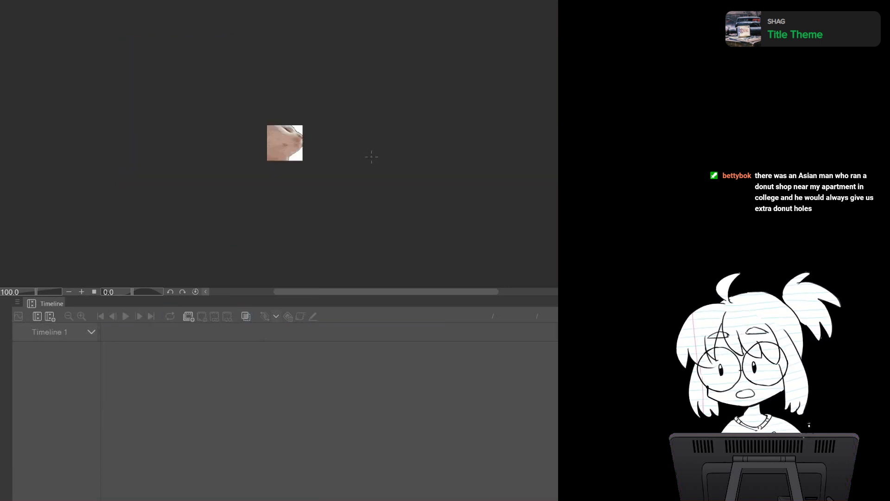
pyautogui.hotkey('ctrl', 'a')
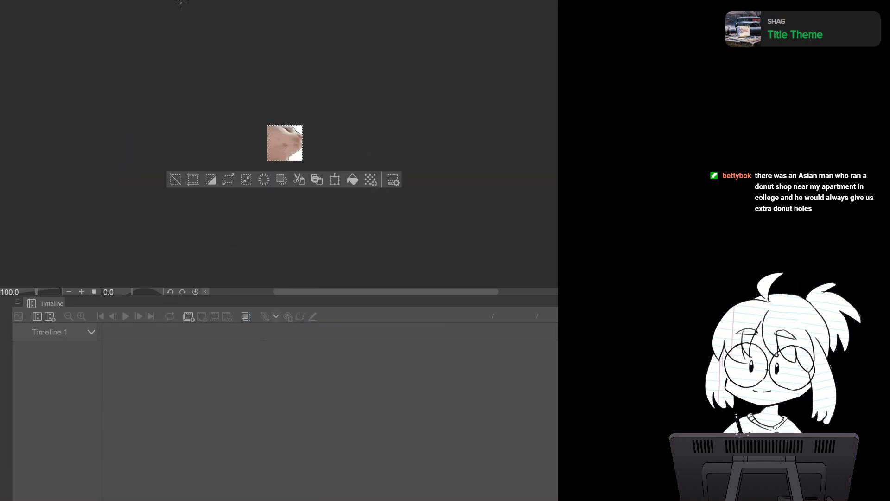
pyautogui.hotkey('ctrl', 'Tab')
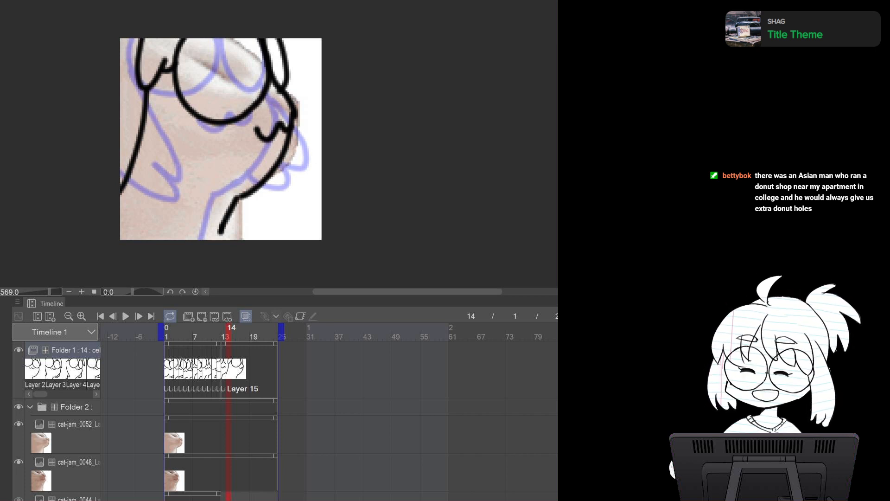
pyautogui.click(63, 434)
pyautogui.hotkey('ctrl', 'v')
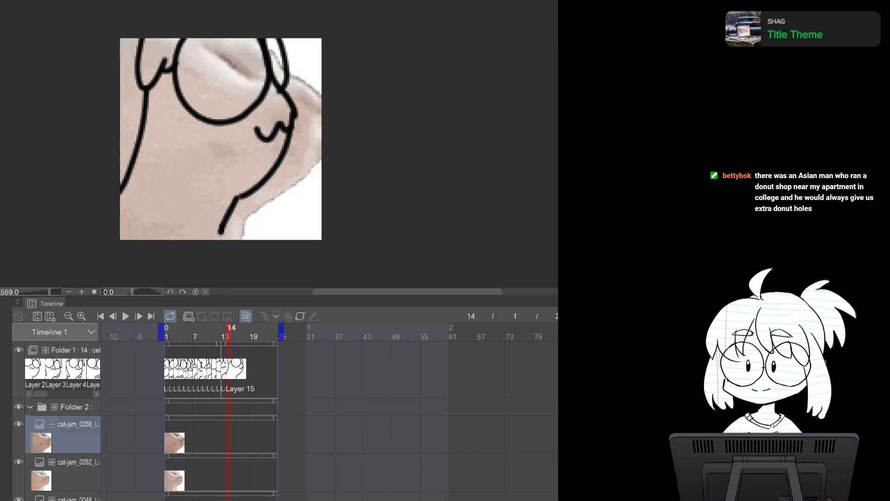
# Add a new cel at frame 15 in Folder 1 and draw the face outline, glasses, mouth and body
pyautogui.click(70, 350)
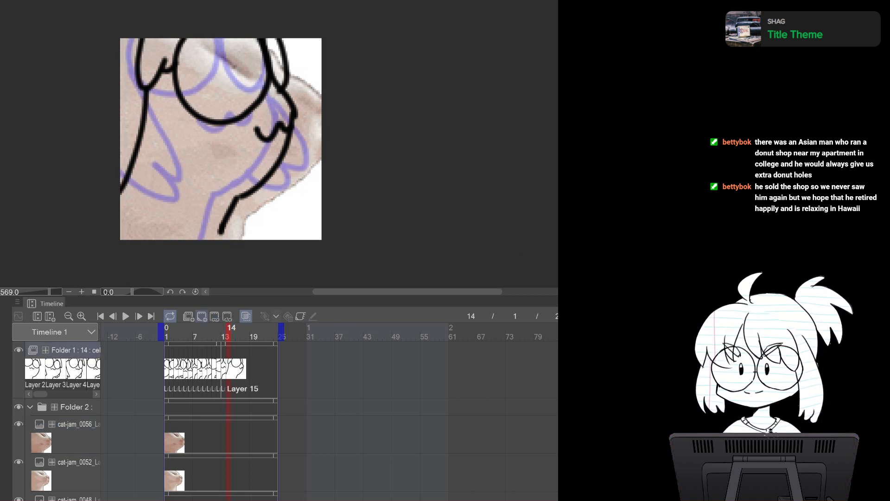
pyautogui.click(201, 315)
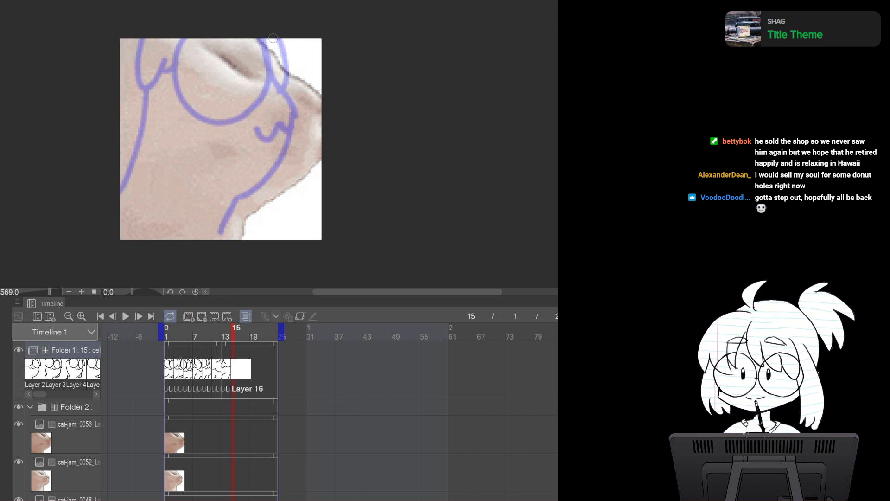
pyautogui.moveTo(271, 39)
pyautogui.mouseDown()
pyautogui.moveTo(284, 68)
pyautogui.moveTo(321, 97)
pyautogui.mouseUp()
pyautogui.hotkey('ctrl', 'z')
pyautogui.moveTo(290, 36); pyautogui.dragTo(322, 103)
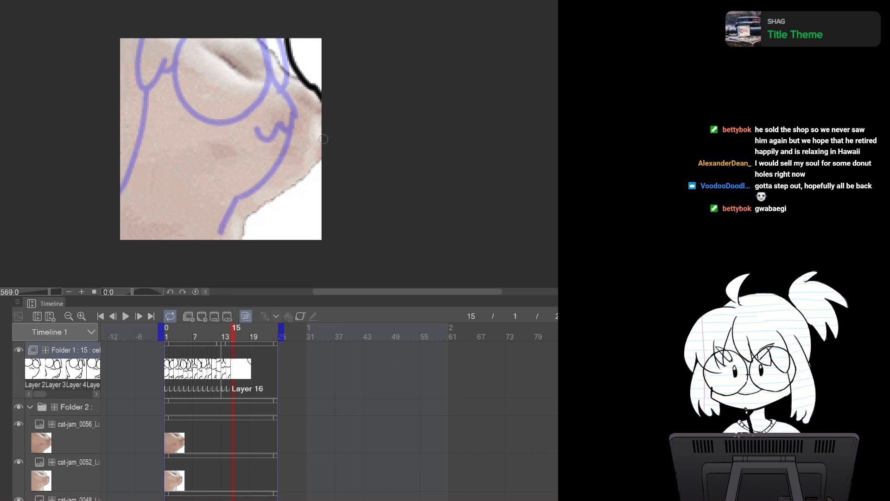
pyautogui.moveTo(324, 135); pyautogui.dragTo(253, 213)
pyautogui.hotkey('ctrl', 'z')
pyautogui.moveTo(326, 130)
pyautogui.mouseDown()
pyautogui.moveTo(283, 191)
pyautogui.moveTo(262, 201)
pyautogui.mouseUp()
pyautogui.hotkey('ctrl', 'z')
pyautogui.moveTo(325, 132)
pyautogui.mouseDown()
pyautogui.moveTo(289, 186)
pyautogui.moveTo(256, 202)
pyautogui.moveTo(233, 233)
pyautogui.mouseUp()
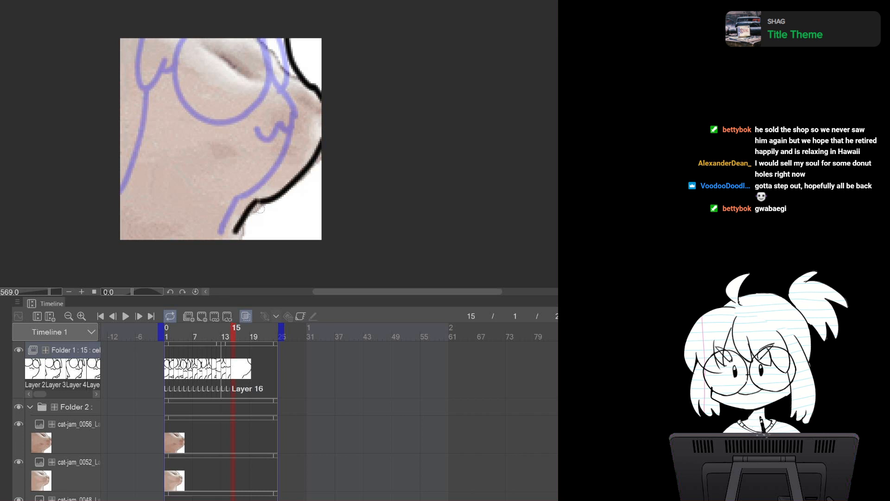
pyautogui.moveTo(190, 40)
pyautogui.mouseDown()
pyautogui.moveTo(292, 68)
pyautogui.moveTo(287, 29)
pyautogui.moveTo(306, 76)
pyautogui.mouseUp()
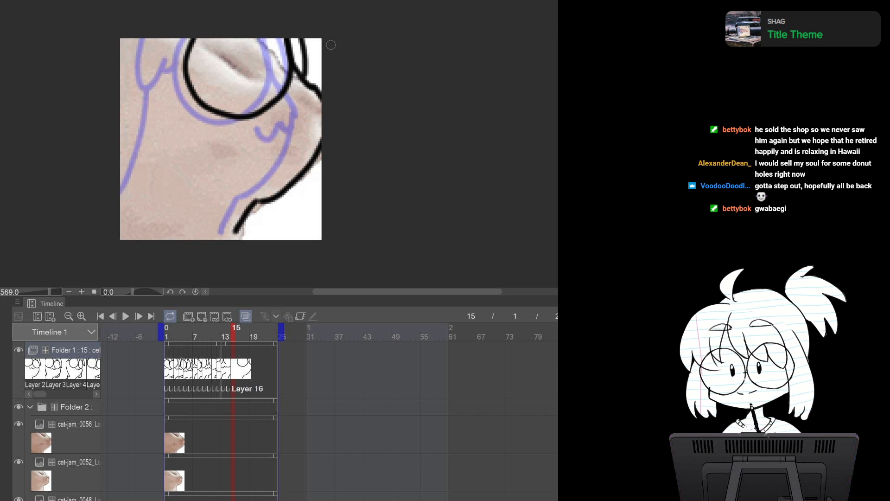
pyautogui.moveTo(293, 122)
pyautogui.mouseDown()
pyautogui.moveTo(323, 130)
pyautogui.moveTo(311, 132)
pyautogui.moveTo(332, 118)
pyautogui.mouseUp()
pyautogui.hotkey('ctrl', 'z')
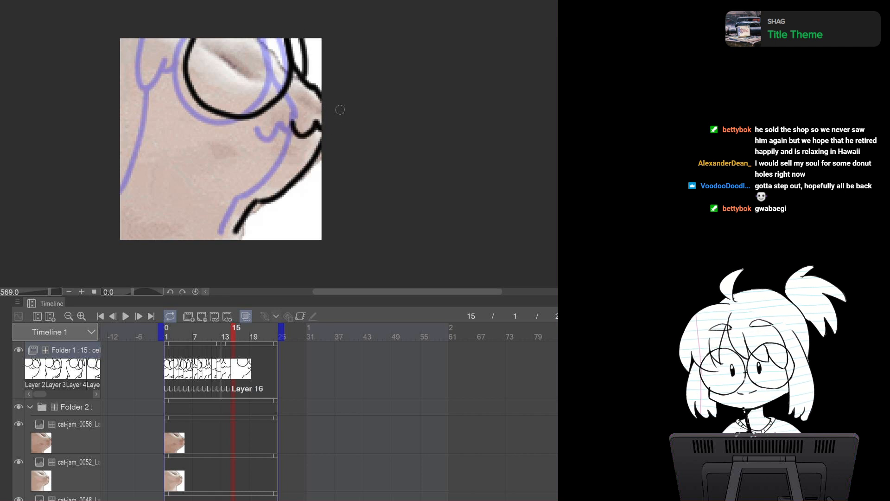
pyautogui.moveTo(149, 41)
pyautogui.mouseDown()
pyautogui.moveTo(156, 73)
pyautogui.moveTo(204, 40)
pyautogui.mouseUp()
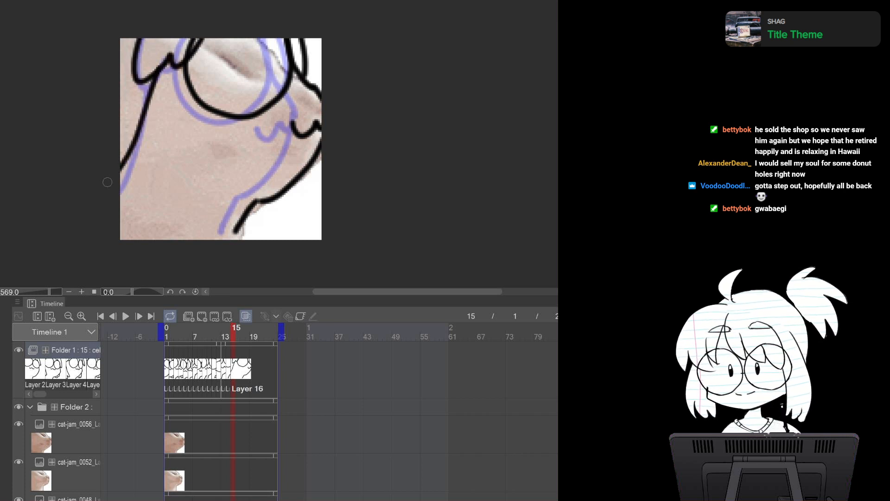
# Step through the animation from the first frame to review the drawn frames
pyautogui.press('Left')
pyautogui.press('Left')
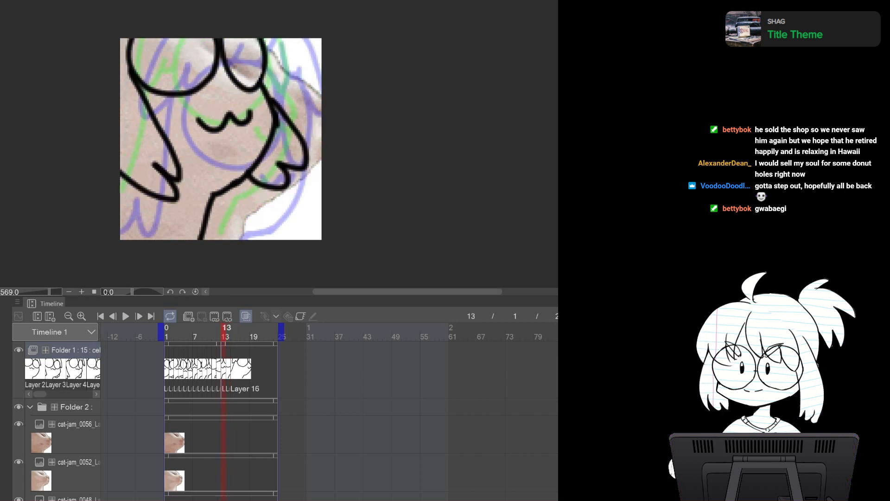
pyautogui.press('Right')
pyautogui.press('Right')
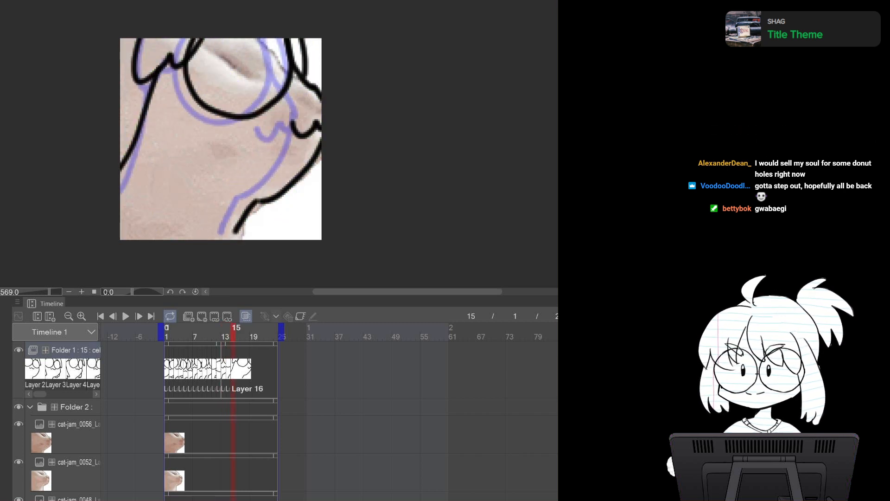
pyautogui.click(101, 316)
pyautogui.click(139, 316)
pyautogui.click(138, 316)
pyautogui.click(139, 317)
pyautogui.click(139, 316)
pyautogui.click(139, 316)
pyautogui.click(139, 316)
pyautogui.click(138, 316)
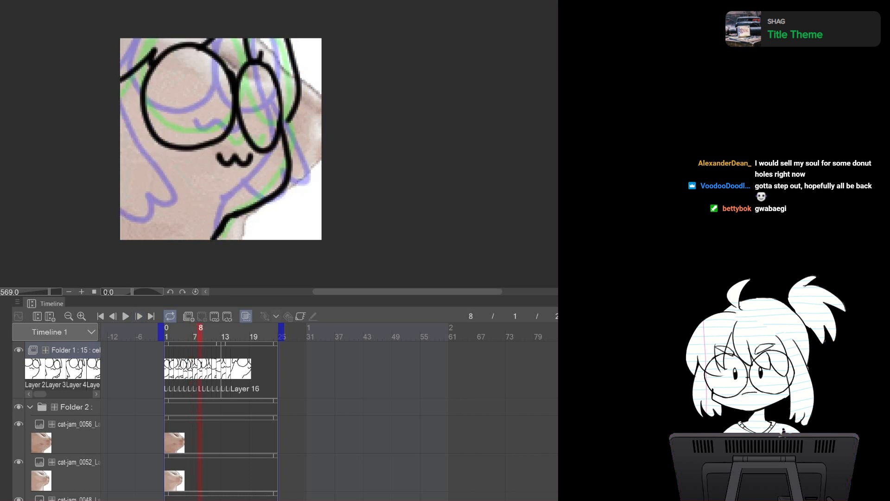
pyautogui.click(139, 316)
pyautogui.click(139, 316)
pyautogui.click(139, 317)
pyautogui.click(139, 316)
pyautogui.click(138, 316)
pyautogui.click(139, 316)
pyautogui.click(139, 316)
pyautogui.click(139, 316)
pyautogui.click(138, 316)
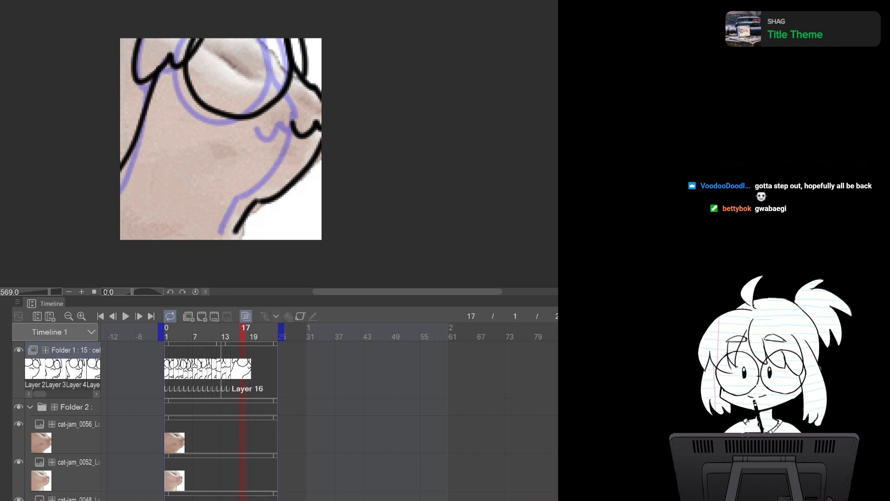
# Switch to the cat-jam source and back, then paste cat-jam_0060 into the reference folder
pyautogui.hotkey('ctrl', 'Tab')
pyautogui.hotkey('ctrl', 'Tab')
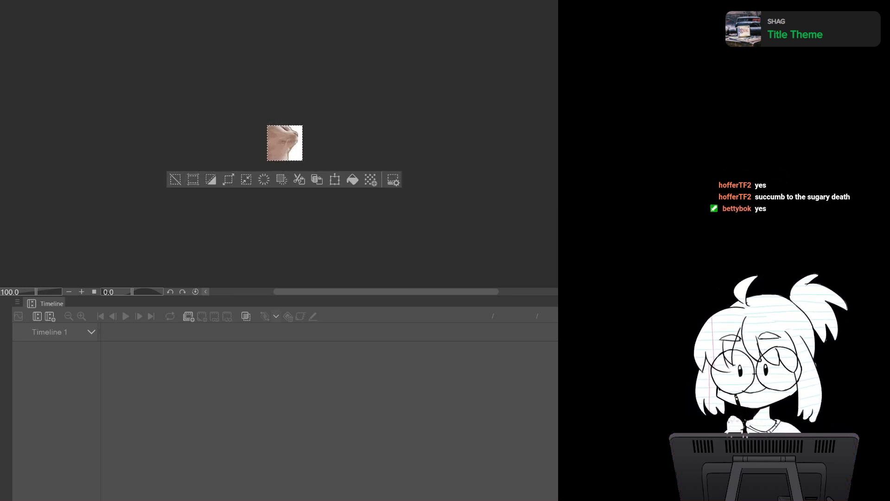
pyautogui.hotkey('ctrl', 'Tab')
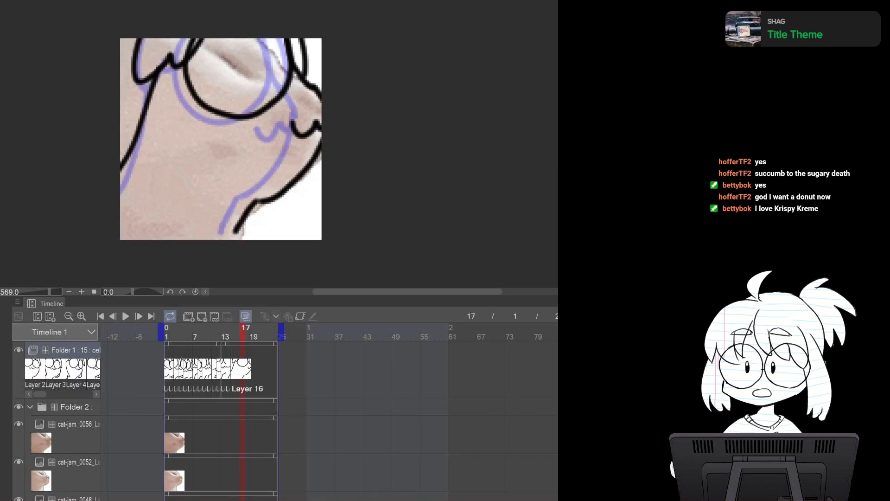
pyautogui.click(69, 434)
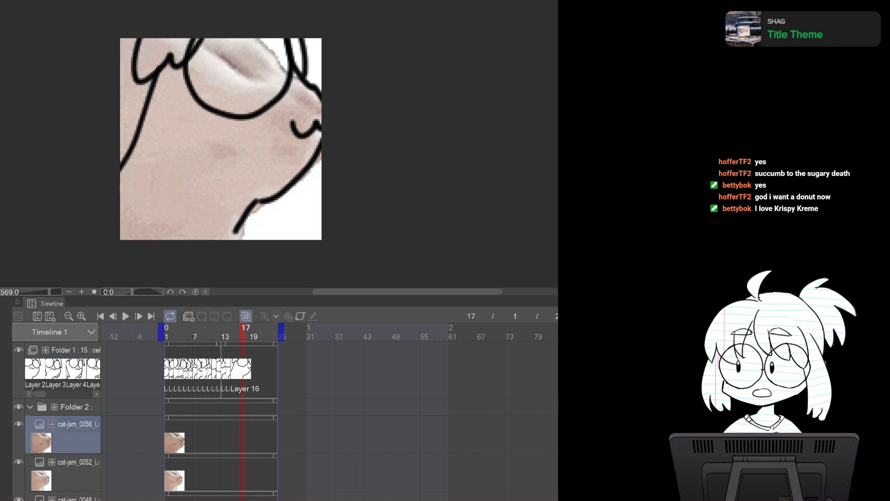
pyautogui.hotkey('ctrl', 'v')
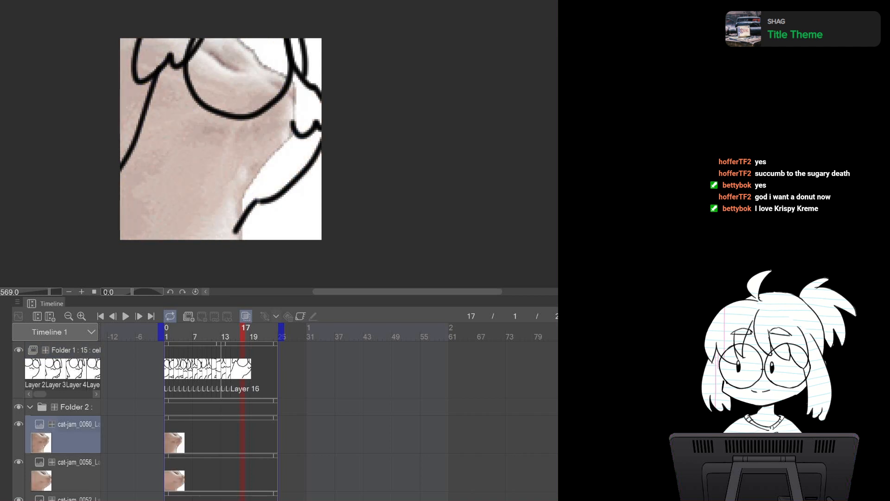
# Select Folder 1, step to frame 16 and draw the back and neck outline on its cel
pyautogui.click(75, 350)
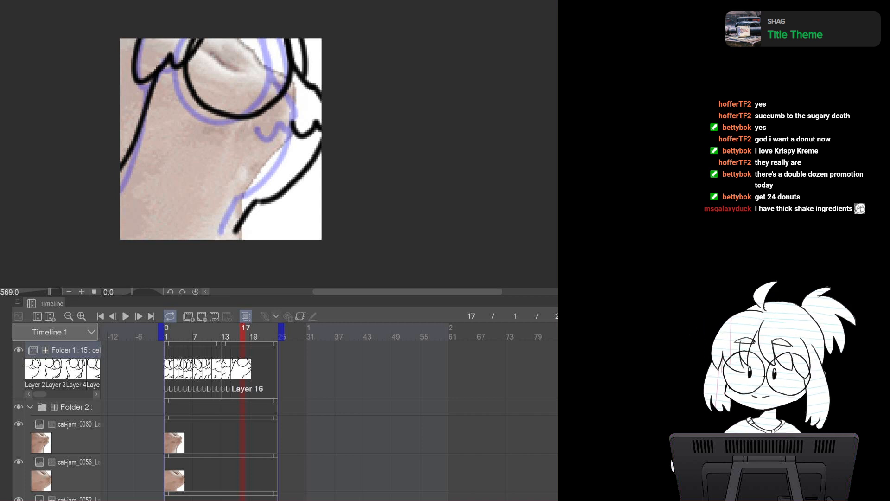
pyautogui.press('Left')
pyautogui.press('Left')
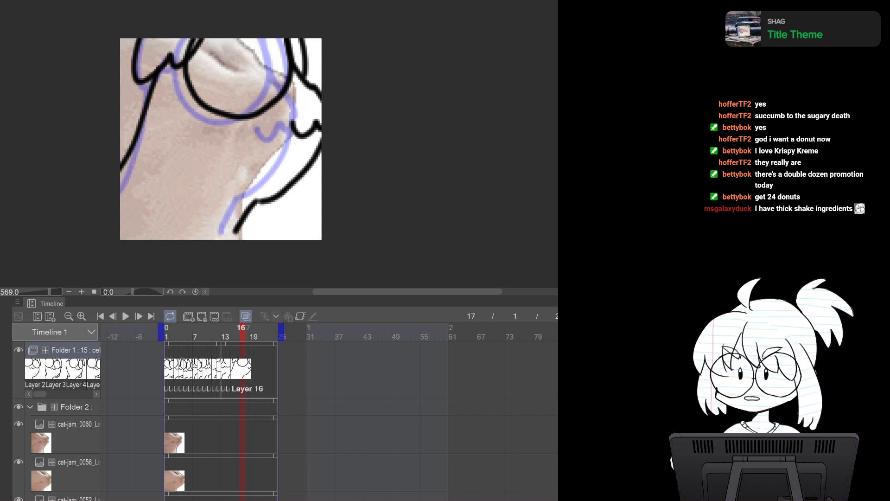
pyautogui.press('Right')
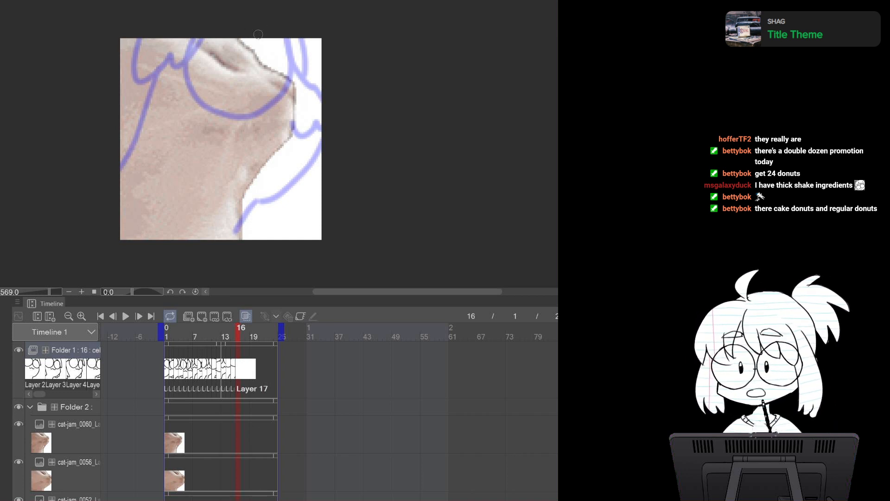
pyautogui.moveTo(233, 36); pyautogui.dragTo(278, 82)
pyautogui.hotkey('ctrl', 'z')
pyautogui.moveTo(233, 38)
pyautogui.mouseDown()
pyautogui.moveTo(241, 60)
pyautogui.moveTo(282, 93)
pyautogui.moveTo(273, 79)
pyautogui.moveTo(278, 128)
pyautogui.moveTo(244, 182)
pyautogui.mouseUp()
pyautogui.hotkey('ctrl', 'z')
pyautogui.moveTo(279, 81)
pyautogui.mouseDown()
pyautogui.moveTo(262, 160)
pyautogui.moveTo(245, 182)
pyautogui.mouseUp()
pyautogui.moveTo(228, 191); pyautogui.dragTo(211, 223)
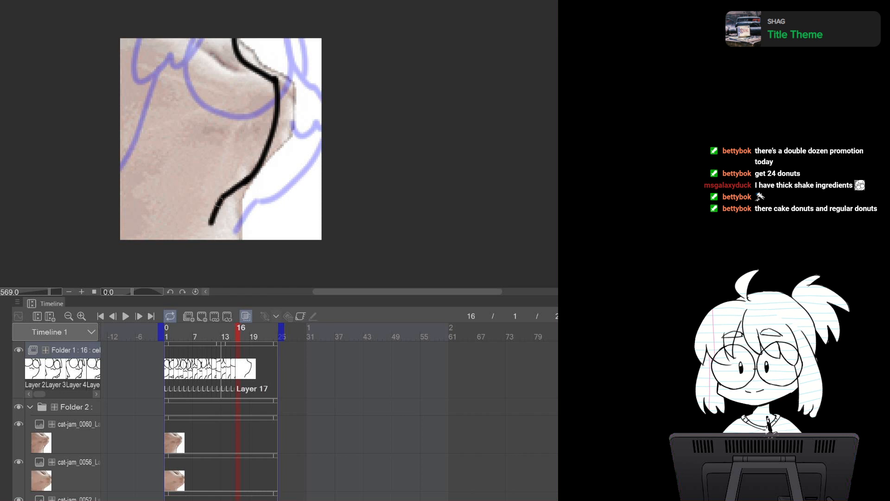
# Draw the glasses, mouth and left body outline on the frame 16 cel
pyautogui.moveTo(168, 39)
pyautogui.mouseDown()
pyautogui.moveTo(227, 93)
pyautogui.moveTo(226, 24)
pyautogui.moveTo(159, 44)
pyautogui.moveTo(207, 99)
pyautogui.moveTo(238, 35)
pyautogui.mouseUp()
pyautogui.hotkey('ctrl', 'z')
pyautogui.moveTo(241, 113)
pyautogui.mouseDown()
pyautogui.moveTo(258, 123)
pyautogui.moveTo(278, 110)
pyautogui.mouseUp()
pyautogui.hotkey('ctrl', 'z')
pyautogui.moveTo(116, 71)
pyautogui.mouseDown()
pyautogui.moveTo(152, 32)
pyautogui.moveTo(174, 31)
pyautogui.moveTo(155, 52)
pyautogui.moveTo(170, 39)
pyautogui.mouseUp()
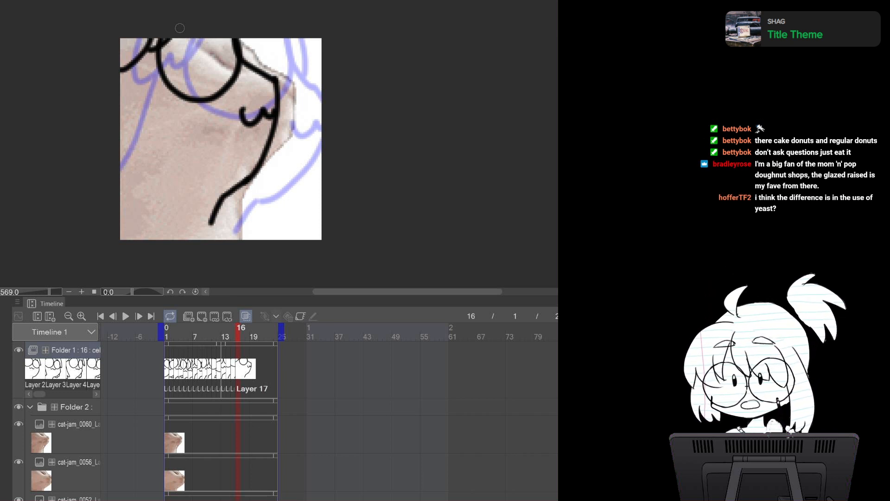
pyautogui.moveTo(128, 85)
pyautogui.mouseDown()
pyautogui.moveTo(162, 211)
pyautogui.moveTo(121, 221)
pyautogui.mouseUp()
pyautogui.moveTo(212, 220); pyautogui.dragTo(208, 240)
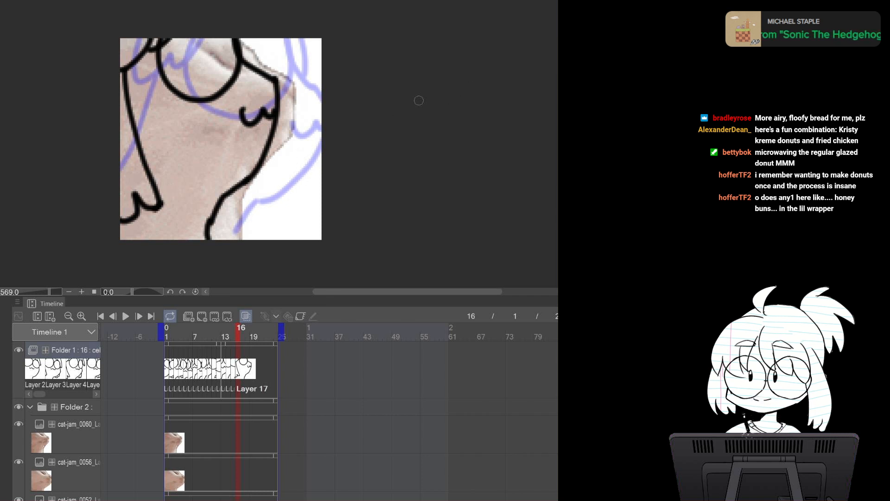
# Switch to the cat-jam source and back, then paste cat-jam_0064 into the reference folder
pyautogui.click(290, 1)
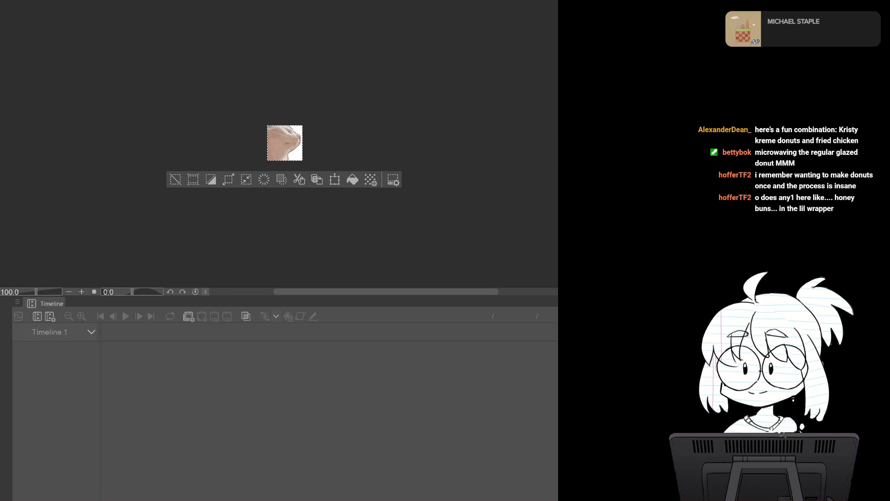
pyautogui.hotkey('ctrl', 'Tab')
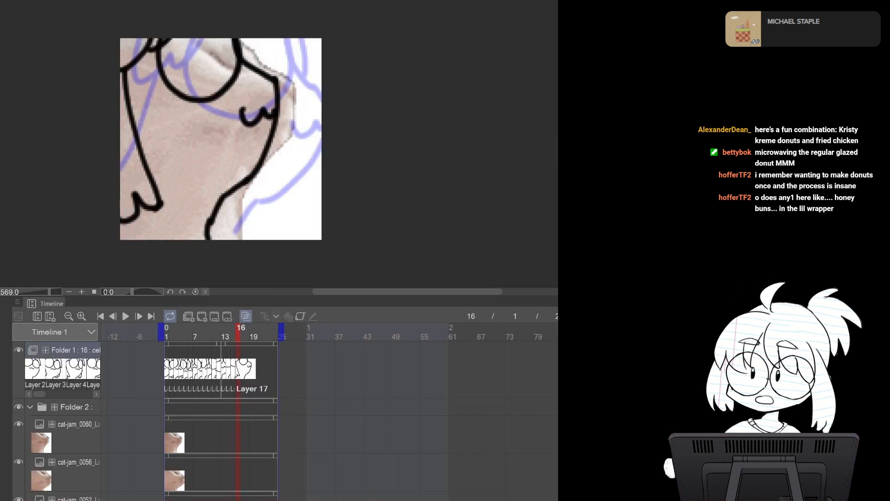
pyautogui.hotkey('ctrl', 'v')
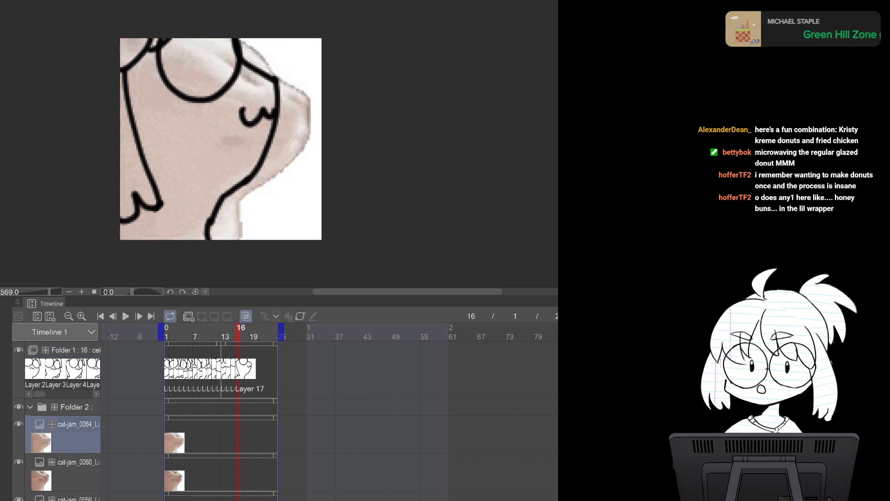
# Add a new cel at frame 17 in Folder 1, compare neighbouring frames, and draw the back outline
pyautogui.click(75, 350)
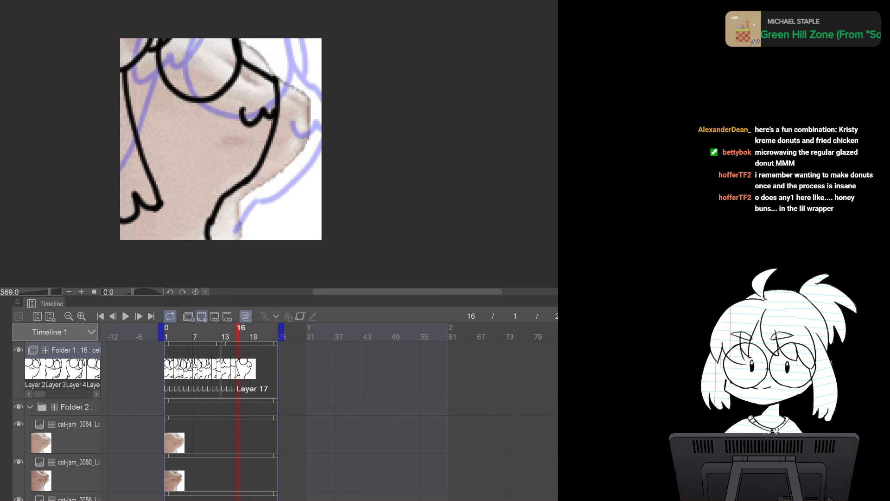
pyautogui.click(202, 315)
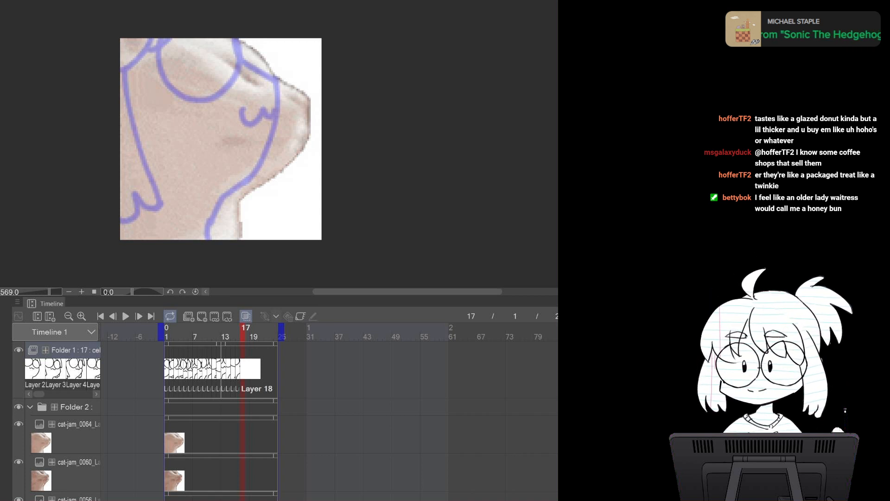
pyautogui.press('Left')
pyautogui.press('Left')
pyautogui.press('Right')
pyautogui.press('Right')
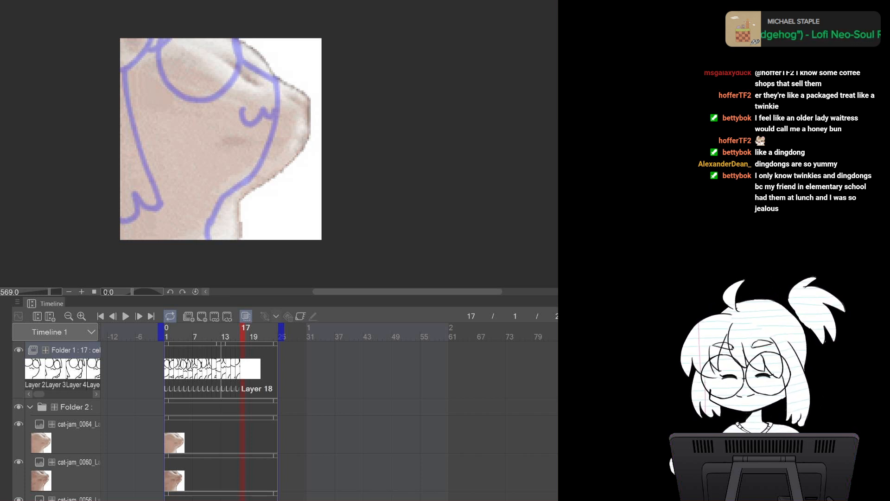
pyautogui.moveTo(273, 38); pyautogui.dragTo(291, 76)
pyautogui.hotkey('ctrl', 'z')
pyautogui.moveTo(274, 35)
pyautogui.mouseDown()
pyautogui.moveTo(280, 74)
pyautogui.moveTo(311, 96)
pyautogui.moveTo(292, 83)
pyautogui.moveTo(305, 97)
pyautogui.moveTo(291, 160)
pyautogui.moveTo(273, 190)
pyautogui.moveTo(236, 200)
pyautogui.moveTo(216, 232)
pyautogui.mouseUp()
pyautogui.hotkey('ctrl', 'z')
pyautogui.hotkey('ctrl', 'z')
pyautogui.moveTo(306, 90)
pyautogui.mouseDown()
pyautogui.moveTo(300, 136)
pyautogui.moveTo(215, 230)
pyautogui.mouseUp()
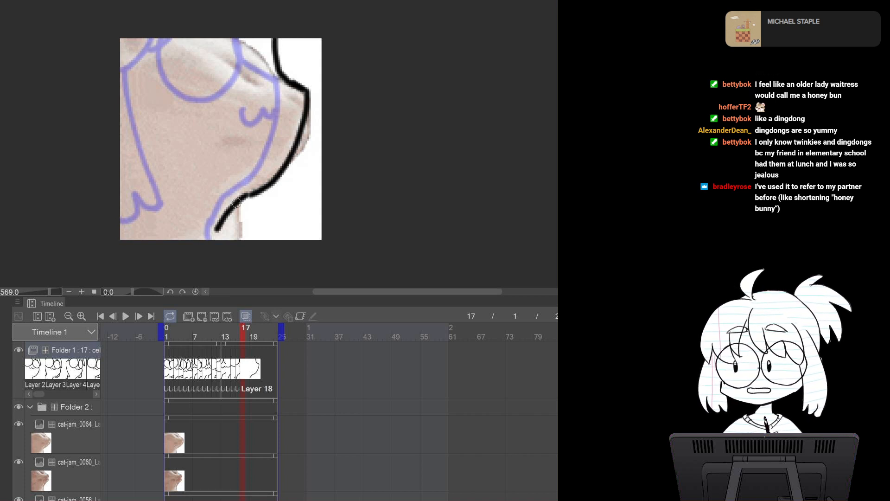
# Draw the glasses on the frame 17 cel, erase the overlapping stroke, and add the mouth
pyautogui.moveTo(213, 29)
pyautogui.mouseDown()
pyautogui.moveTo(224, 99)
pyautogui.moveTo(268, 28)
pyautogui.mouseUp()
pyautogui.hotkey('ctrl', 'z')
pyautogui.moveTo(200, 31)
pyautogui.mouseDown()
pyautogui.moveTo(219, 111)
pyautogui.moveTo(253, 111)
pyautogui.moveTo(277, 71)
pyautogui.moveTo(257, 107)
pyautogui.moveTo(192, 94)
pyautogui.moveTo(212, 36)
pyautogui.moveTo(224, 40)
pyautogui.moveTo(202, 110)
pyautogui.moveTo(262, 115)
pyautogui.moveTo(273, 37)
pyautogui.mouseUp()
pyautogui.hotkey('ctrl', 'z')
pyautogui.hotkey('ctrl', 'z')
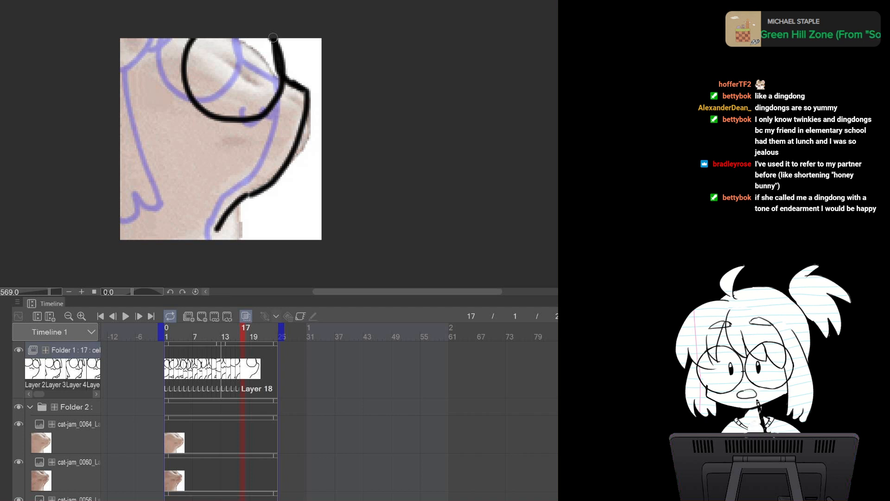
pyautogui.hotkey('ctrl', 'z')
pyautogui.moveTo(197, 34)
pyautogui.mouseDown()
pyautogui.moveTo(181, 61)
pyautogui.moveTo(222, 119)
pyautogui.moveTo(275, 94)
pyautogui.moveTo(275, 38)
pyautogui.moveTo(271, 95)
pyautogui.mouseUp()
pyautogui.press('e')
pyautogui.moveTo(270, 41)
pyautogui.mouseDown()
pyautogui.moveTo(272, 93)
pyautogui.moveTo(265, 83)
pyautogui.mouseUp()
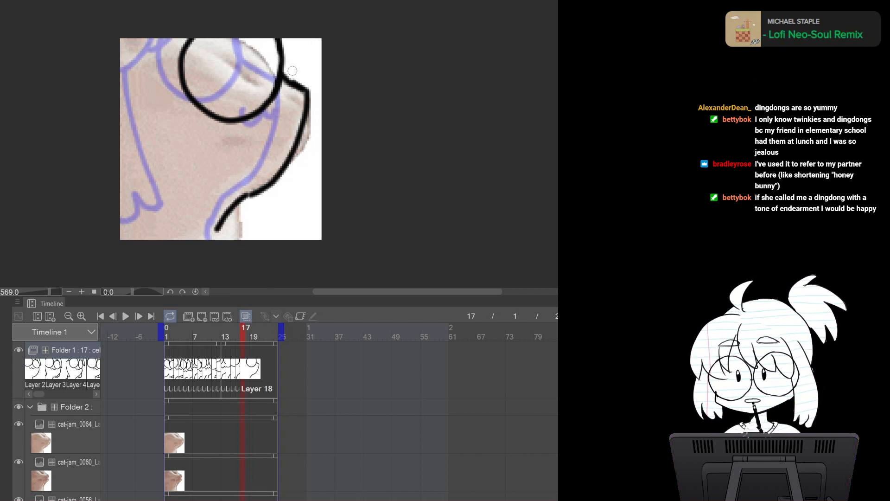
pyautogui.moveTo(269, 128); pyautogui.dragTo(299, 131)
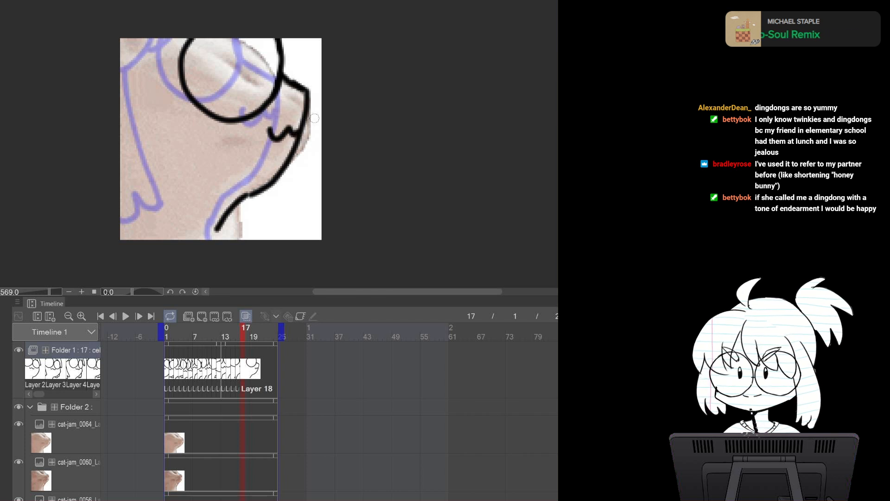
# Draw the left glasses arm and the left face and body outline on frame 17
pyautogui.moveTo(186, 44); pyautogui.dragTo(129, 74)
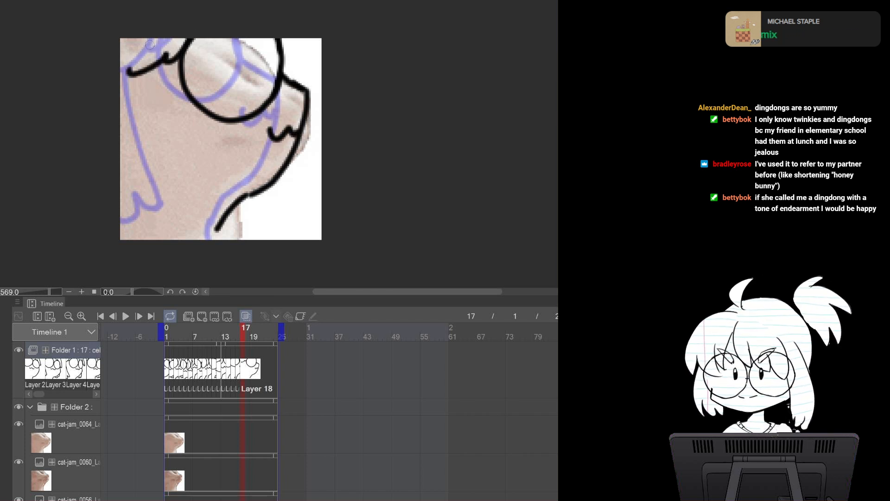
pyautogui.moveTo(138, 40)
pyautogui.mouseDown()
pyautogui.moveTo(128, 72)
pyautogui.moveTo(149, 83)
pyautogui.moveTo(121, 207)
pyautogui.mouseUp()
pyautogui.hotkey('ctrl', 'z')
pyautogui.moveTo(138, 73); pyautogui.dragTo(128, 187)
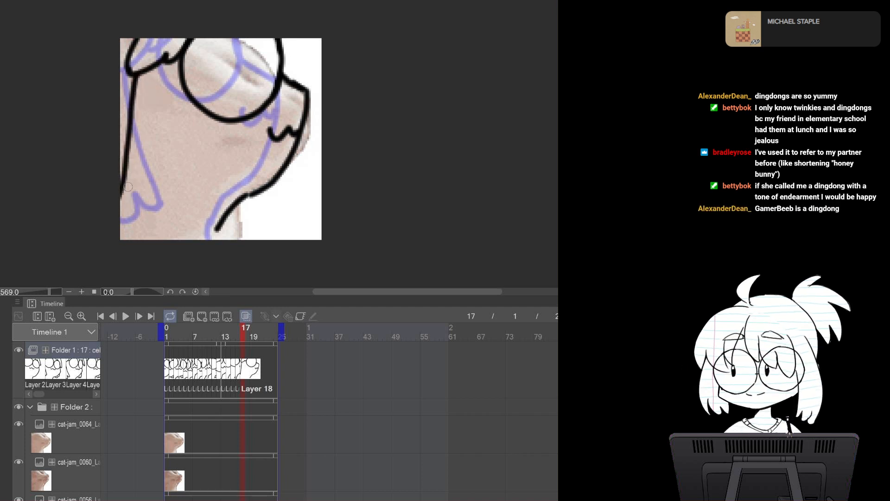
# Compare frame 17 with frame 16 and extend the bottom body line
pyautogui.press('Left')
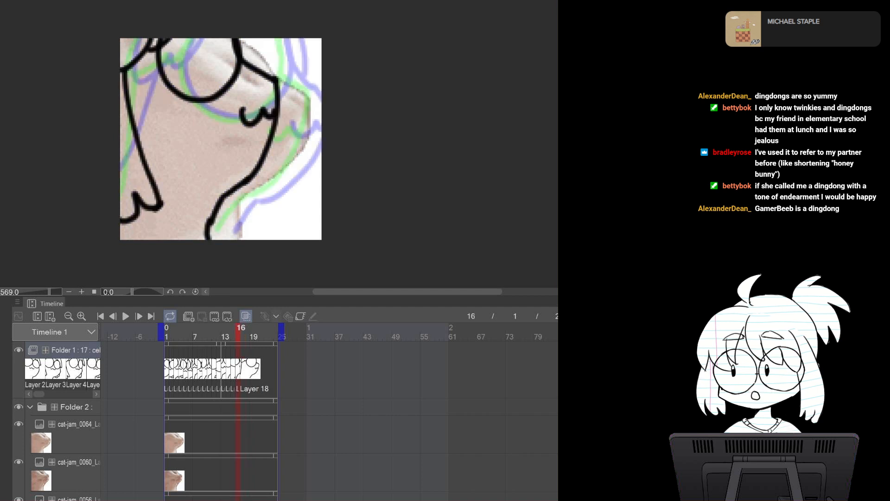
pyautogui.press('Right')
pyautogui.press('Left')
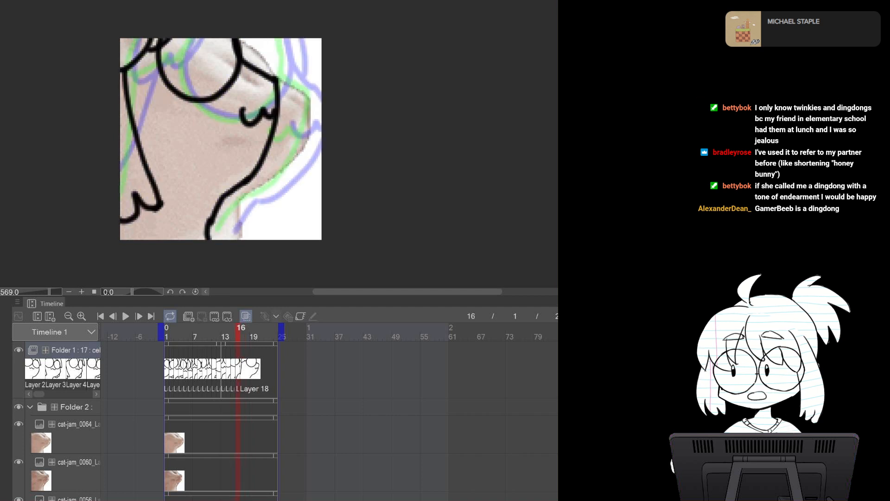
pyautogui.press('Right')
pyautogui.moveTo(216, 231); pyautogui.dragTo(219, 238)
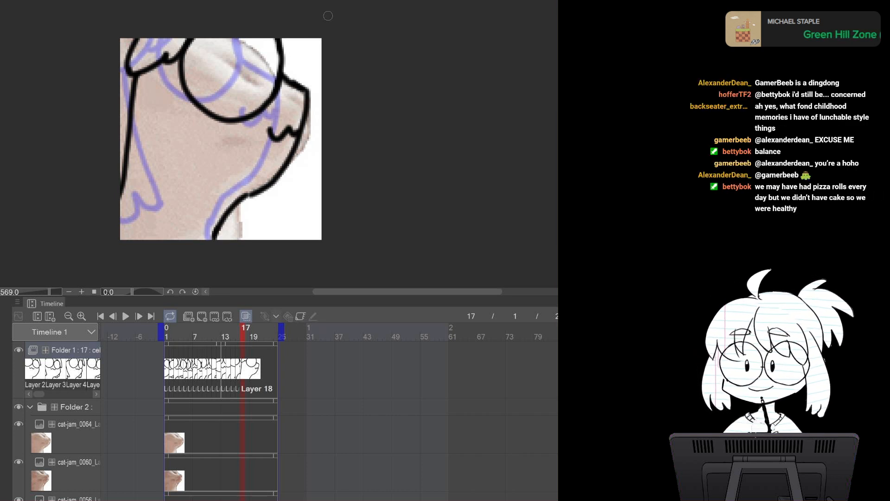
# Switch to the cat-jam source, select all, and paste cat-jam_0068 into the reference folder
pyautogui.hotkey('ctrl', 'Tab')
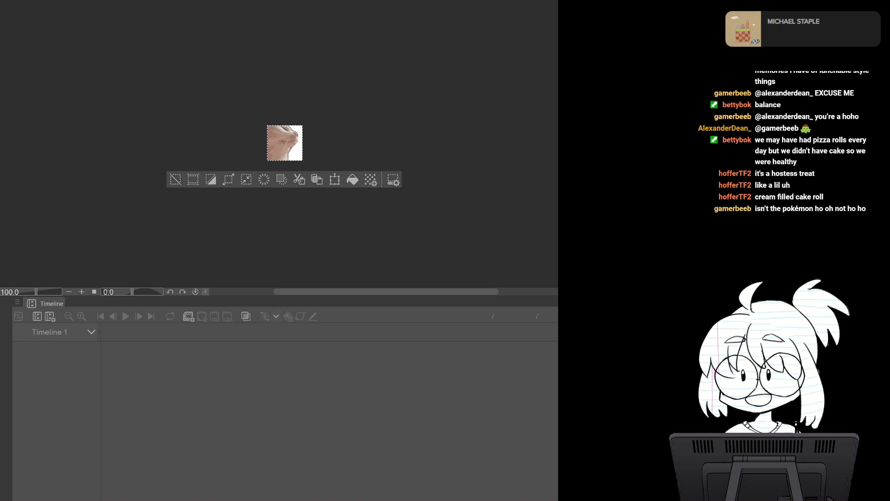
pyautogui.hotkey('ctrl', 'Tab')
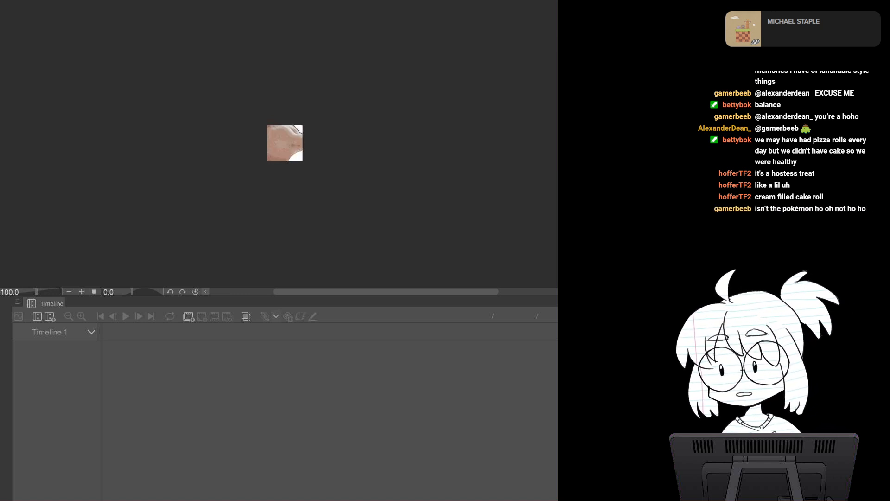
pyautogui.hotkey('ctrl', 'a')
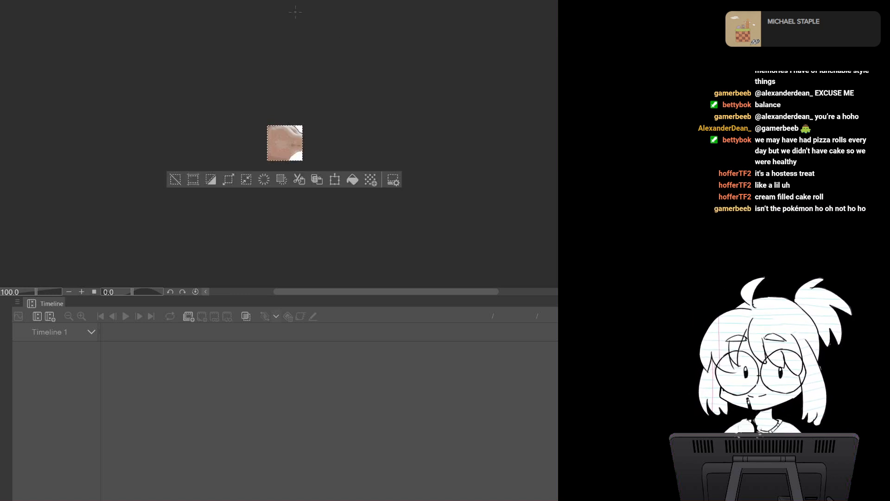
pyautogui.hotkey('ctrl', 'Tab')
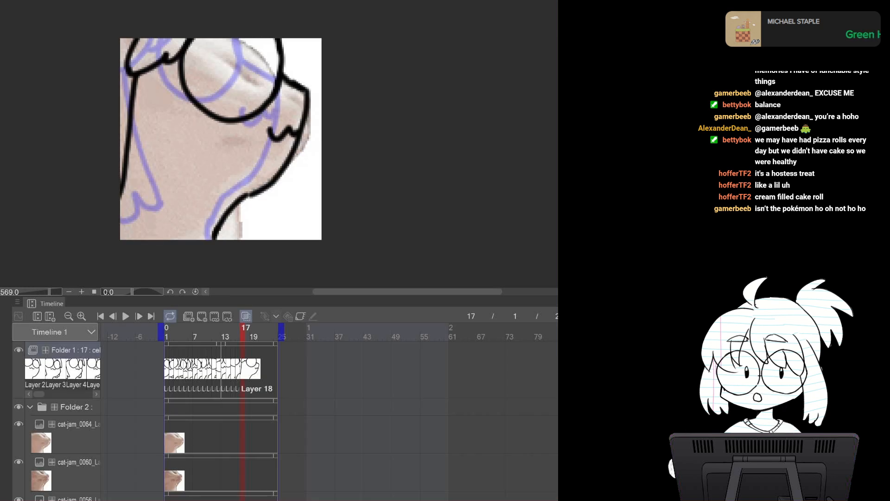
pyautogui.click(70, 434)
pyautogui.hotkey('ctrl', 'v')
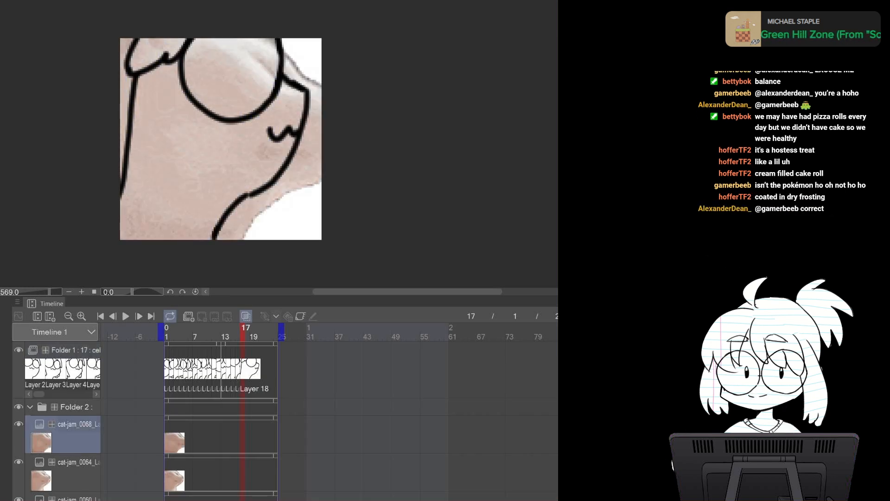
# Add a new animation cel at frame 18 and draw the glasses, the right body outline and the left body line
pyautogui.click(75, 350)
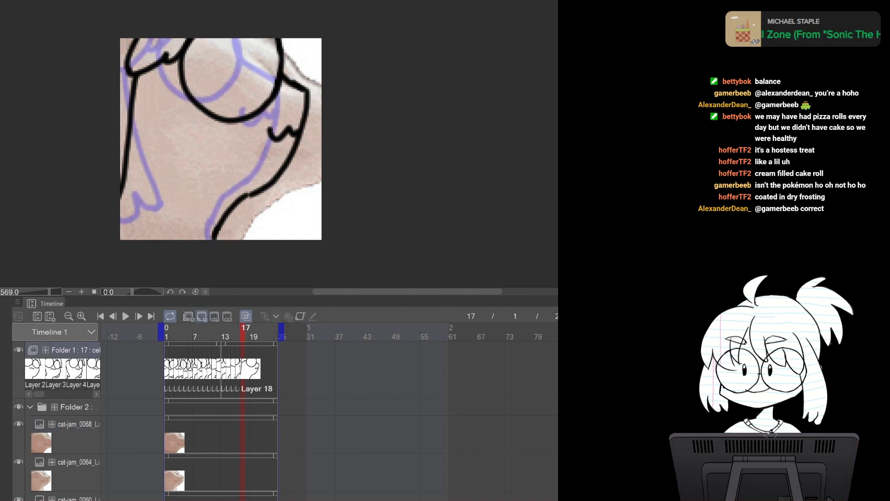
pyautogui.click(202, 316)
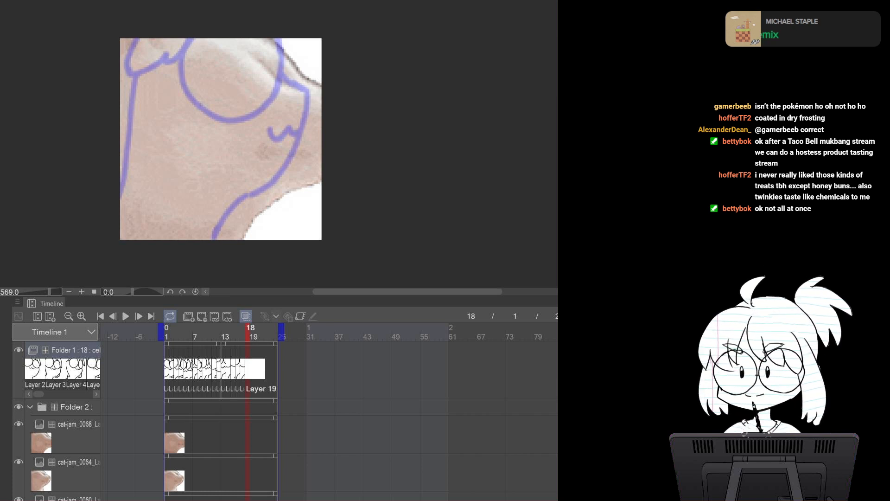
pyautogui.moveTo(232, 39)
pyautogui.mouseDown()
pyautogui.moveTo(243, 99)
pyautogui.moveTo(316, 86)
pyautogui.moveTo(319, 44)
pyautogui.mouseUp()
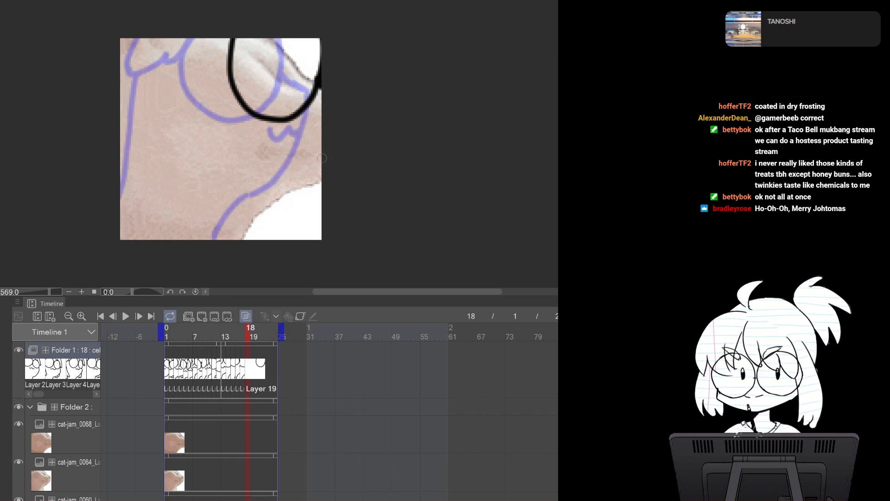
pyautogui.moveTo(321, 178); pyautogui.dragTo(292, 207)
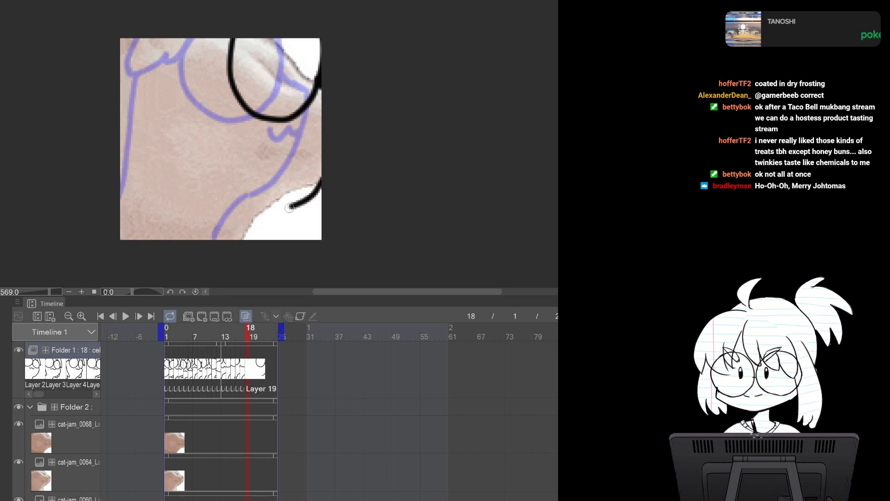
pyautogui.hotkey('ctrl', 'z')
pyautogui.moveTo(321, 177); pyautogui.dragTo(237, 240)
pyautogui.moveTo(169, 32)
pyautogui.mouseDown()
pyautogui.moveTo(226, 55)
pyautogui.moveTo(252, 26)
pyautogui.mouseUp()
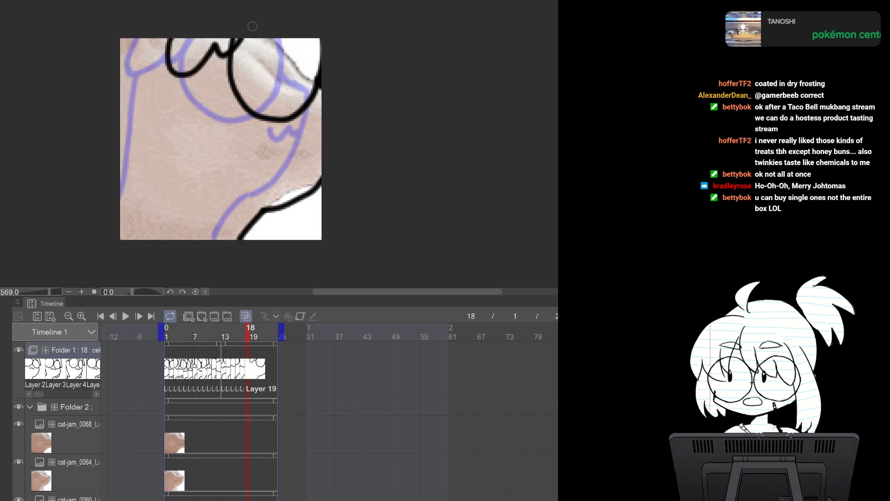
pyautogui.moveTo(187, 74)
pyautogui.mouseDown()
pyautogui.moveTo(128, 200)
pyautogui.moveTo(124, 170)
pyautogui.moveTo(172, 132)
pyautogui.moveTo(135, 196)
pyautogui.moveTo(135, 173)
pyautogui.moveTo(119, 199)
pyautogui.mouseUp()
pyautogui.hotkey('ctrl', 'z')
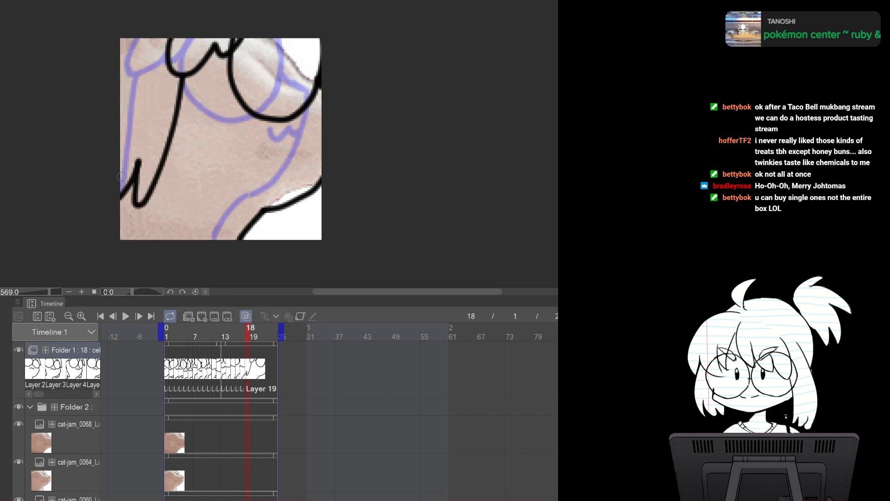
# Flip between frame 18 and frame 16 to compare the drawings
pyautogui.press('Left')
pyautogui.press('Left')
pyautogui.press('Left')
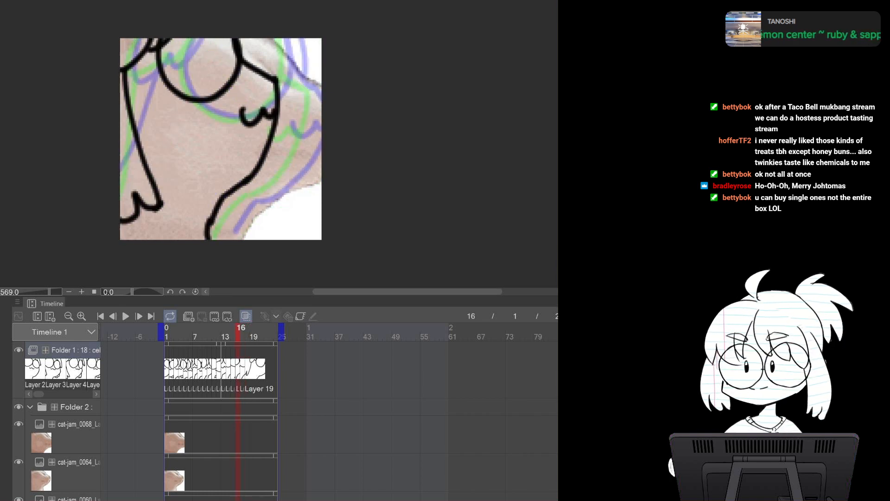
pyautogui.press('Right')
pyautogui.press('Right')
pyautogui.press('Right')
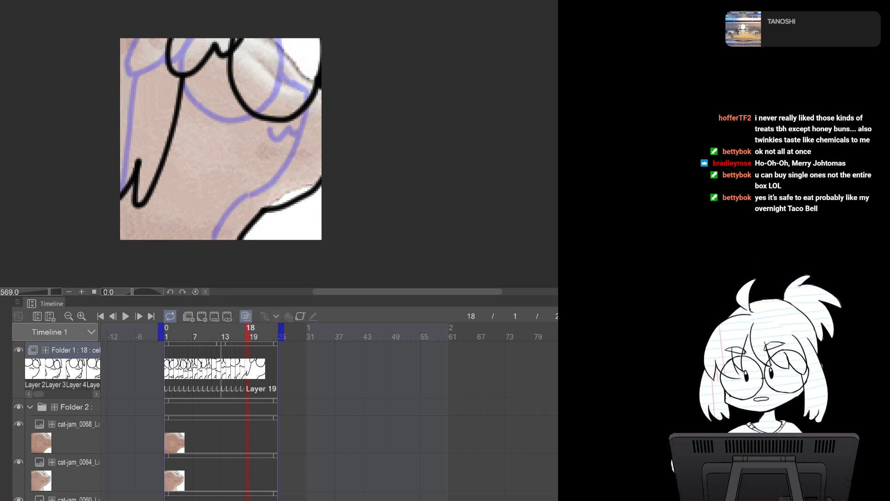
# Switch to the cat-jam source, select all, and paste cat-jam_0072 into the reference folder
pyautogui.hotkey('ctrl', 'Tab')
pyautogui.hotkey('ctrl', 'Tab')
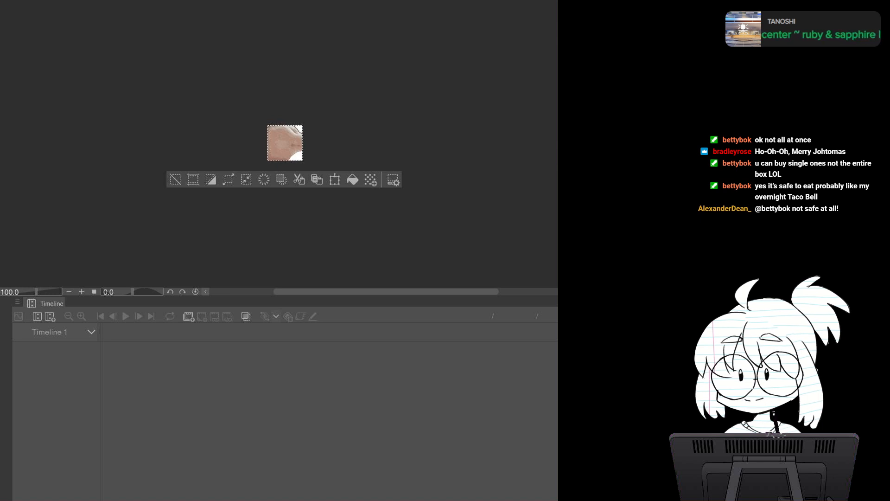
pyautogui.hotkey('ctrl', 'd')
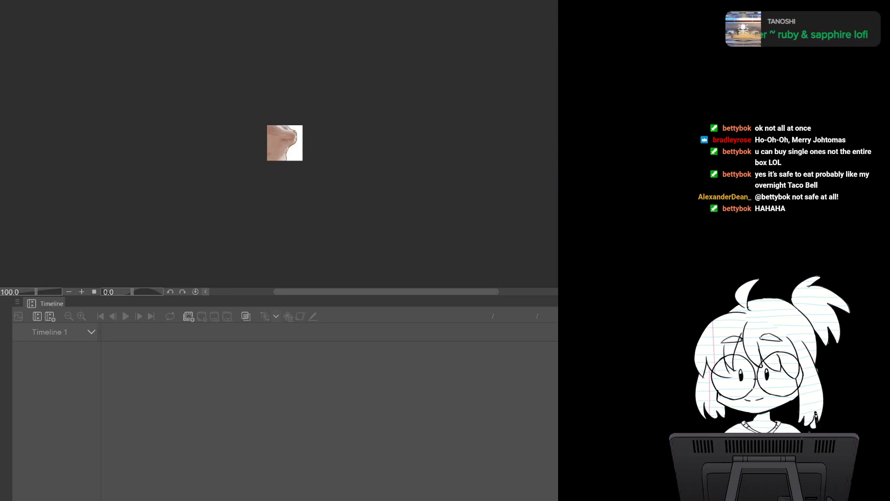
pyautogui.hotkey('ctrl', 'a')
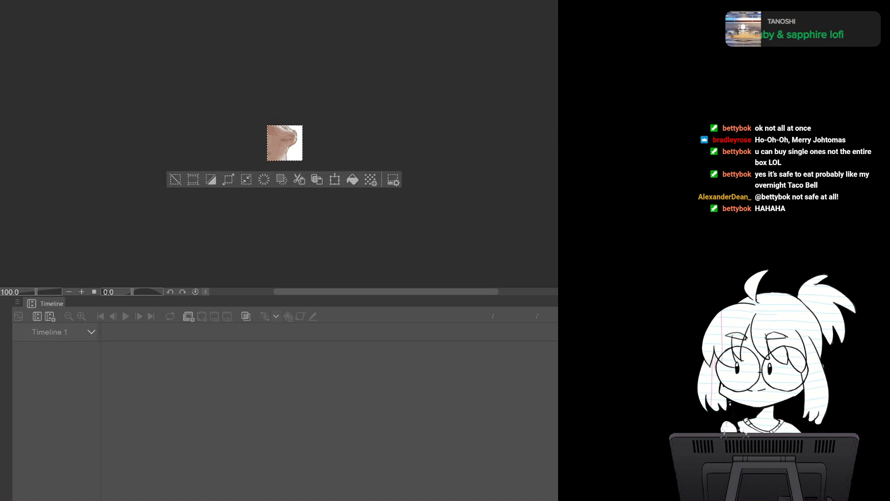
pyautogui.hotkey('ctrl', 'Tab')
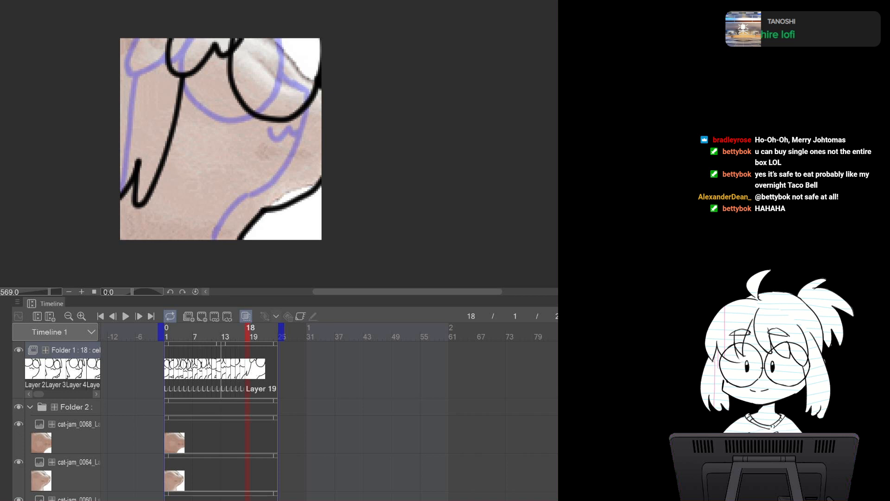
pyautogui.hotkey('ctrl', 'v')
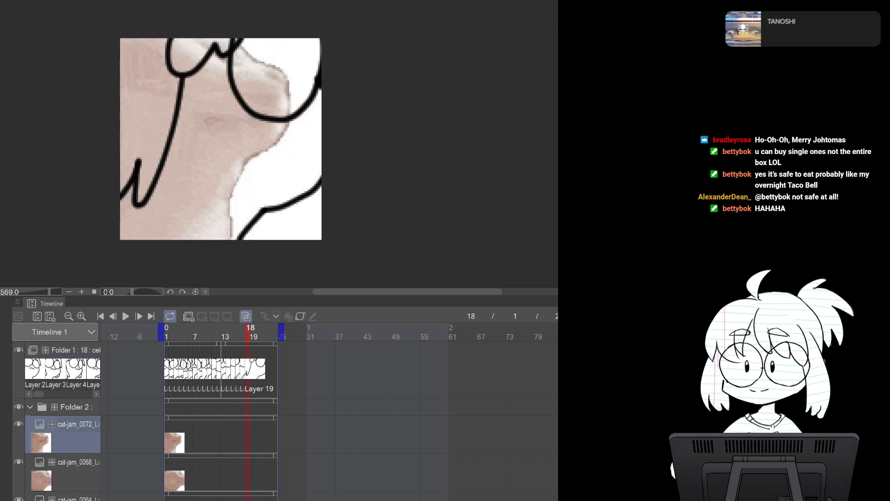
# Step through the animation from frame 1 to frame 19 to review the motion so far
pyautogui.click(75, 350)
pyautogui.hotkey('ctrl', 'shift', 'n')
pyautogui.click(101, 316)
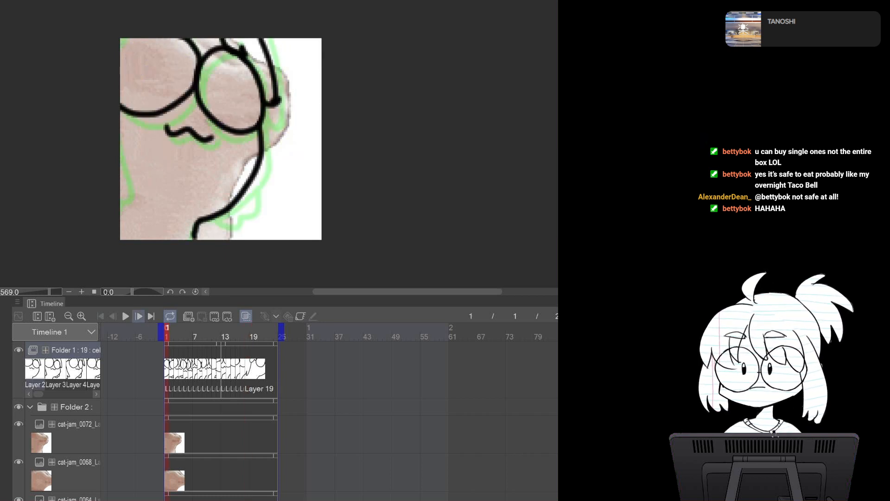
pyautogui.click(139, 316)
pyautogui.click(138, 316)
pyautogui.click(139, 316)
pyautogui.click(139, 316)
pyautogui.click(139, 316)
pyautogui.click(138, 316)
pyautogui.click(139, 315)
pyautogui.click(139, 316)
pyautogui.click(139, 316)
pyautogui.click(139, 316)
pyautogui.click(139, 316)
pyautogui.click(139, 316)
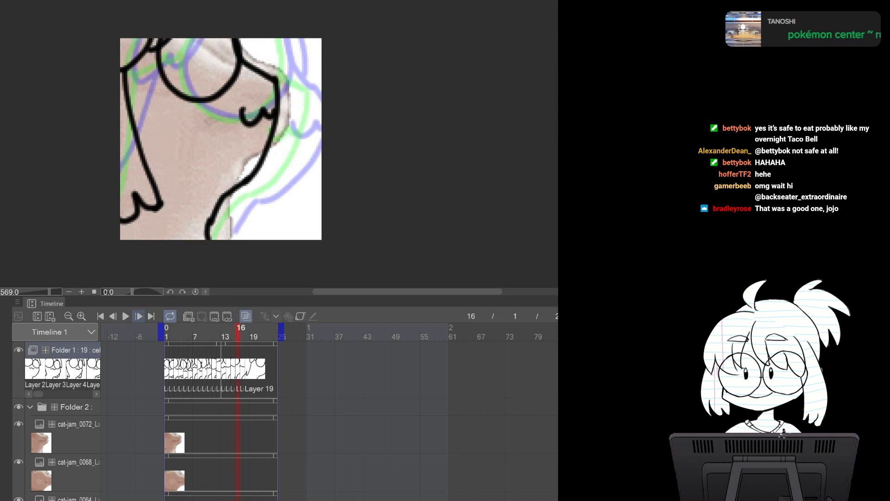
pyautogui.click(139, 317)
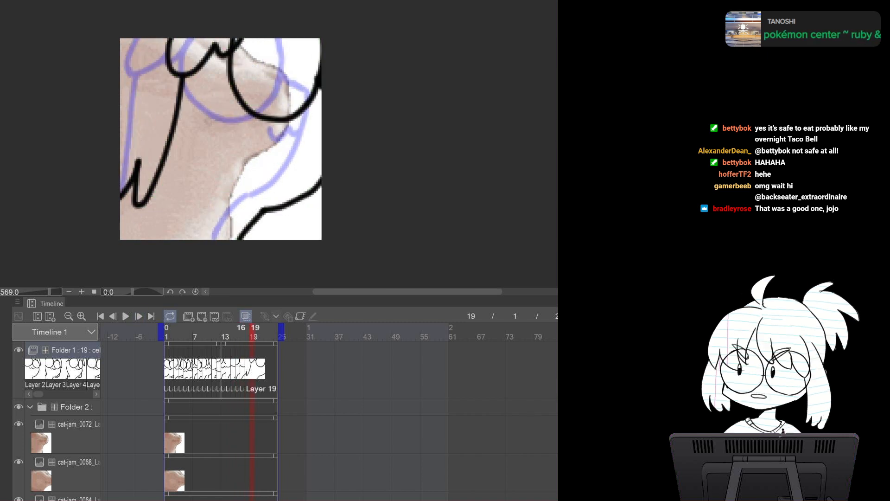
pyautogui.click(202, 317)
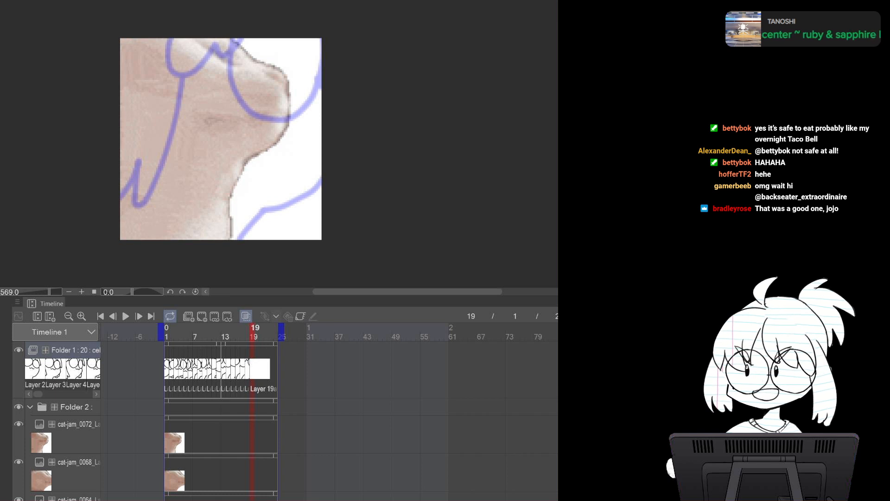
pyautogui.hotkey('ctrl', 'z')
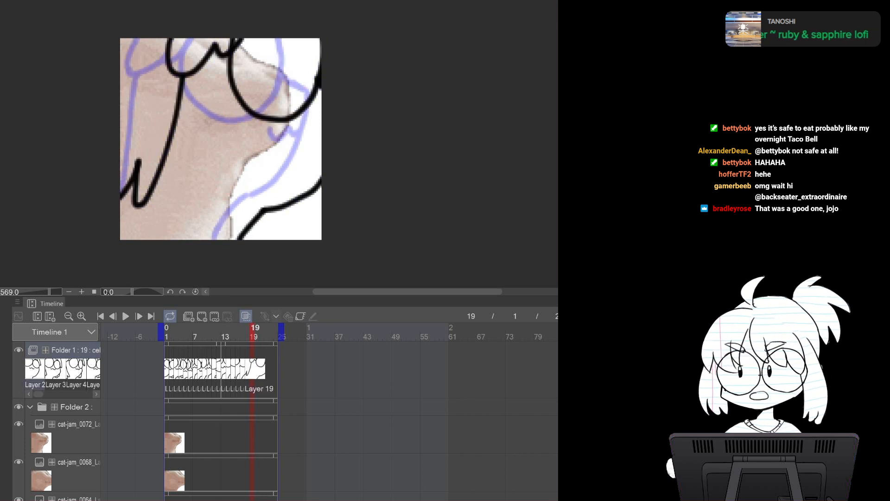
pyautogui.hotkey('ctrl', 'z')
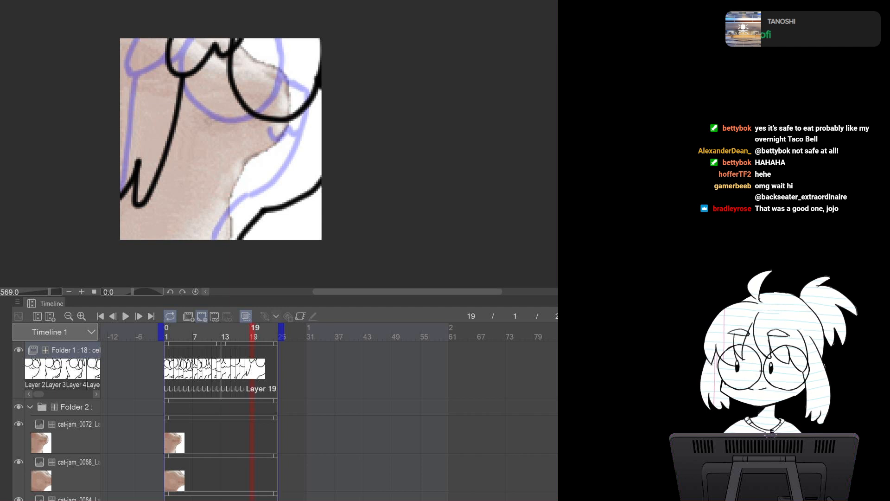
# Add a new cel at frame 19 and draw the glasses, mouth, right body outline and left body line
pyautogui.click(201, 315)
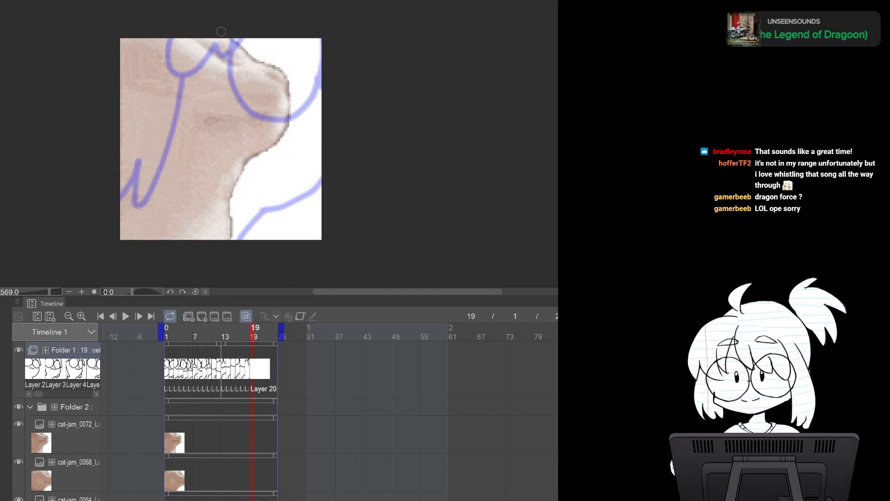
pyautogui.moveTo(230, 32)
pyautogui.mouseDown()
pyautogui.moveTo(250, 57)
pyautogui.moveTo(279, 70)
pyautogui.moveTo(271, 69)
pyautogui.moveTo(253, 173)
pyautogui.mouseUp()
pyautogui.hotkey('ctrl', 'z')
pyautogui.moveTo(272, 67)
pyautogui.mouseDown()
pyautogui.moveTo(274, 100)
pyautogui.moveTo(249, 174)
pyautogui.moveTo(226, 192)
pyautogui.mouseUp()
pyautogui.hotkey('ctrl', 'z')
pyautogui.moveTo(270, 141)
pyautogui.mouseDown()
pyautogui.moveTo(230, 192)
pyautogui.moveTo(215, 236)
pyautogui.mouseUp()
pyautogui.moveTo(160, 32)
pyautogui.mouseDown()
pyautogui.moveTo(175, 89)
pyautogui.moveTo(227, 26)
pyautogui.mouseUp()
pyautogui.hotkey('ctrl', 'z')
pyautogui.moveTo(155, 33)
pyautogui.mouseDown()
pyautogui.moveTo(187, 92)
pyautogui.moveTo(234, 30)
pyautogui.mouseUp()
pyautogui.moveTo(238, 108); pyautogui.dragTo(261, 102)
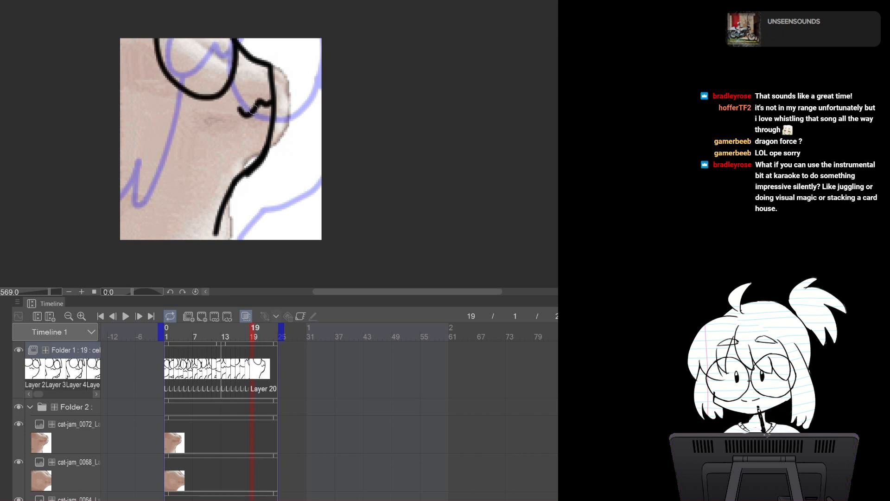
pyautogui.moveTo(152, 33)
pyautogui.mouseDown()
pyautogui.moveTo(125, 78)
pyautogui.moveTo(119, 70)
pyautogui.moveTo(154, 205)
pyautogui.moveTo(125, 203)
pyautogui.mouseUp()
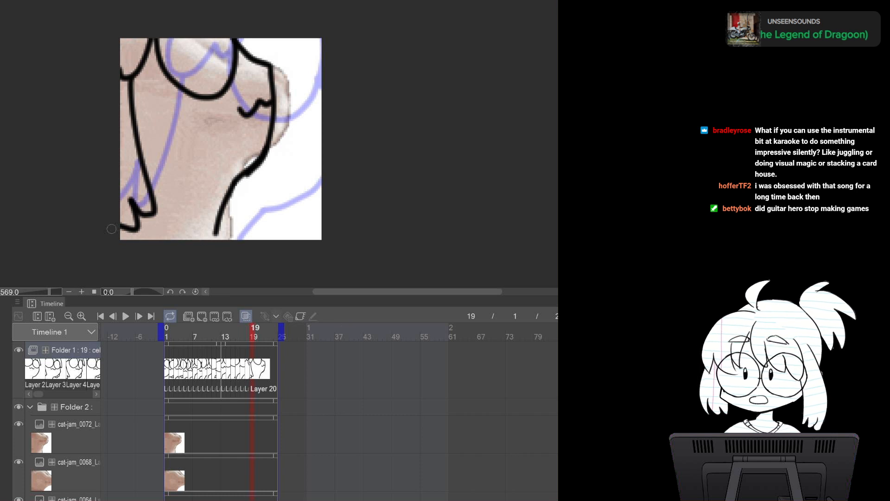
# Switch to the cat-jam source, select all, and paste cat-jam_0076 into the reference folder, then reselect the animation folder
pyautogui.click(260, 1)
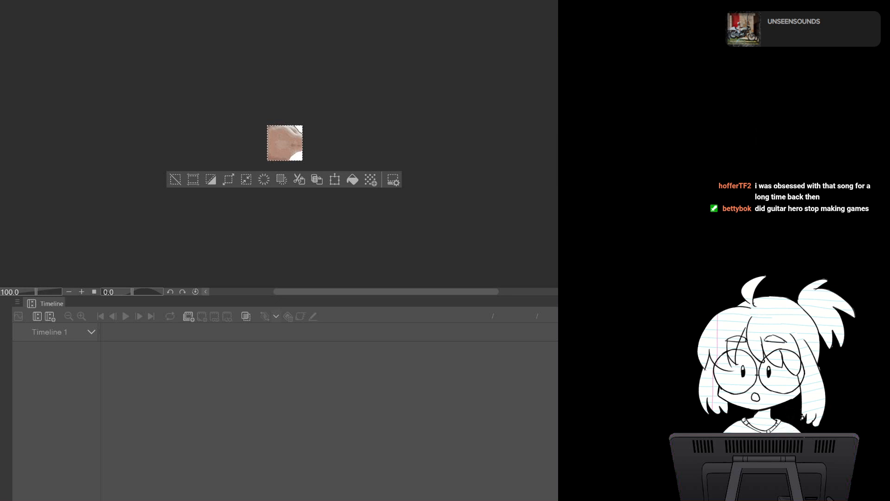
pyautogui.hotkey('ctrl', 'Tab')
pyautogui.hotkey('ctrl', 'a')
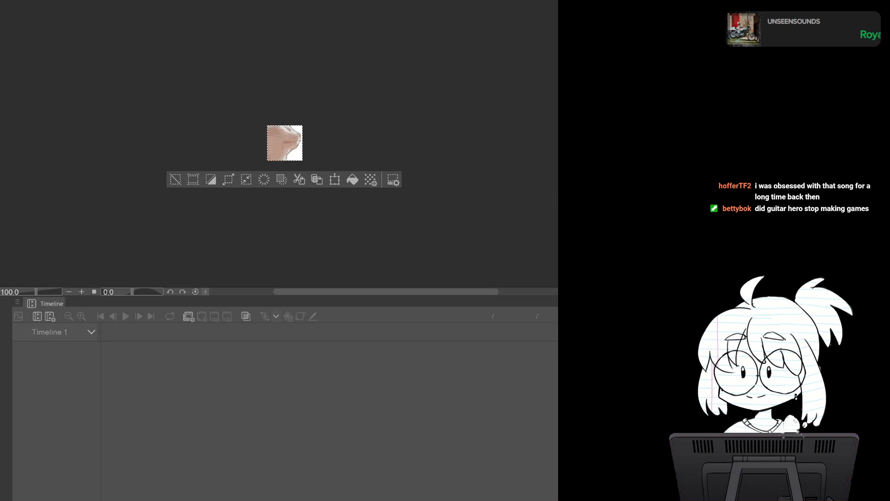
pyautogui.hotkey('ctrl', 'Tab')
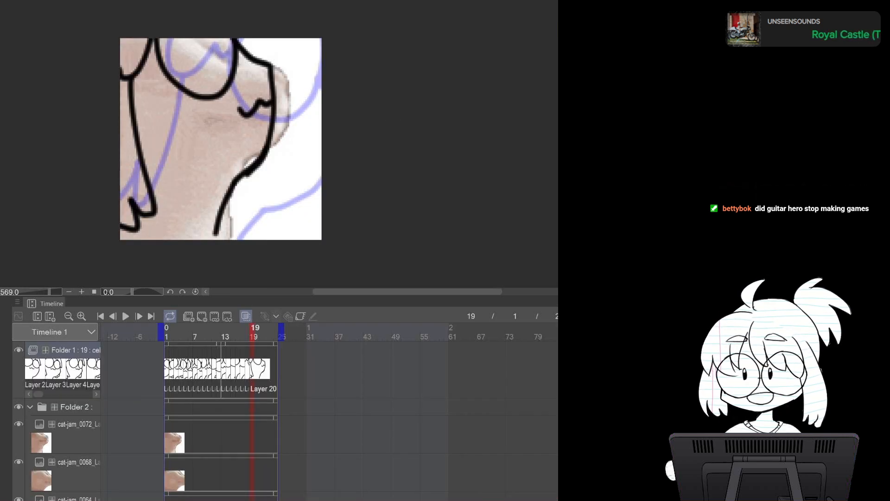
pyautogui.click(70, 434)
pyautogui.hotkey('ctrl', 'z')
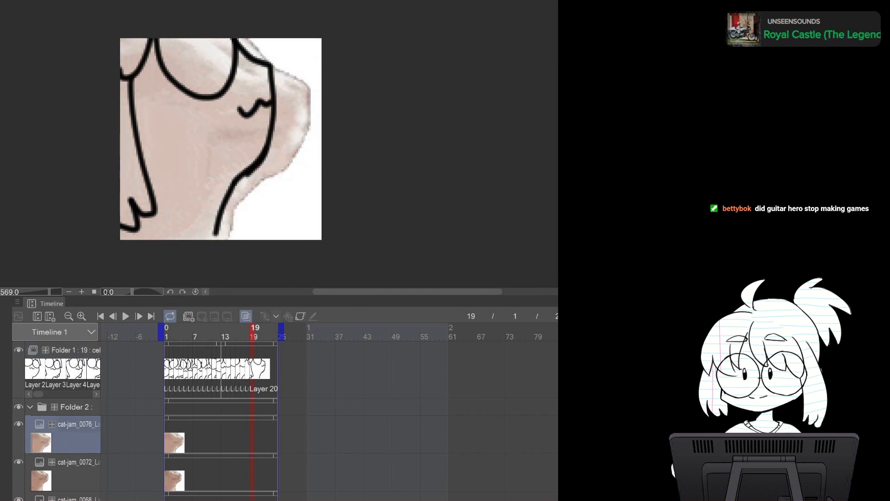
pyautogui.click(69, 350)
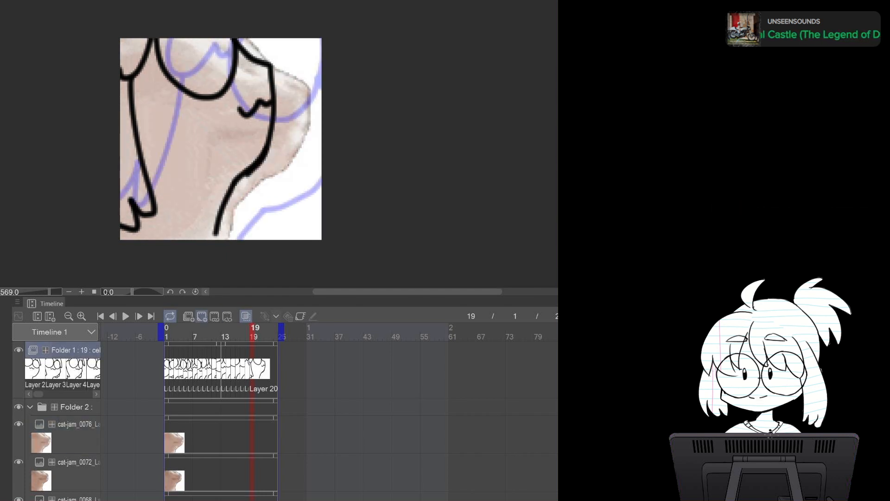
# Add a new cel at frame 20 and draw the body outline, glasses, mouth and left side line
pyautogui.click(202, 316)
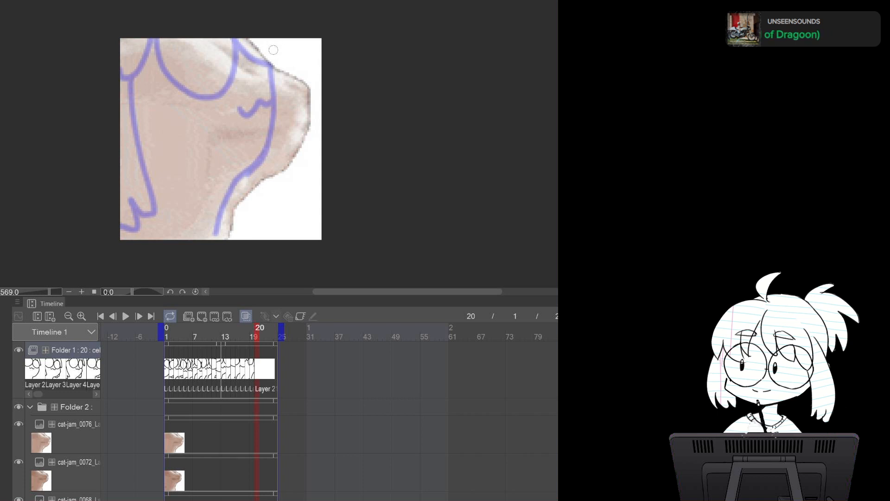
pyautogui.moveTo(272, 37)
pyautogui.mouseDown()
pyautogui.moveTo(279, 63)
pyautogui.moveTo(308, 82)
pyautogui.moveTo(267, 179)
pyautogui.moveTo(277, 162)
pyautogui.moveTo(222, 228)
pyautogui.mouseUp()
pyautogui.moveTo(204, 37)
pyautogui.mouseDown()
pyautogui.moveTo(245, 99)
pyautogui.moveTo(275, 26)
pyautogui.mouseUp()
pyautogui.moveTo(268, 111); pyautogui.dragTo(307, 117)
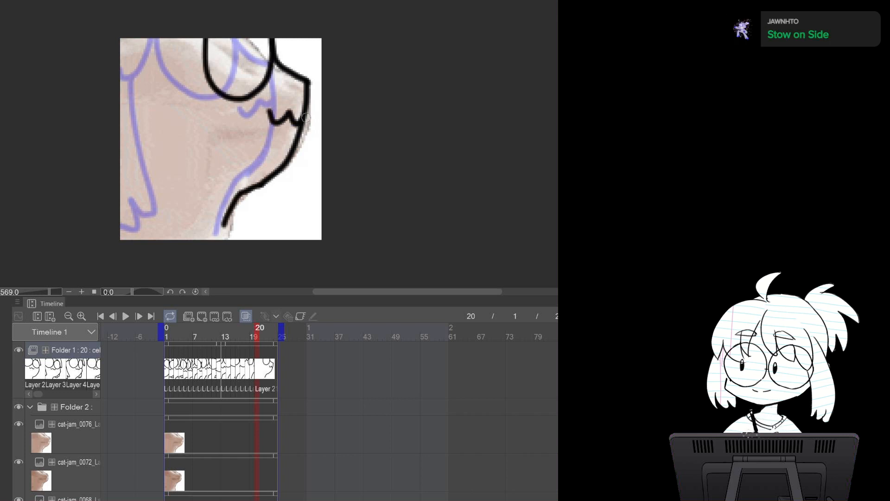
pyautogui.moveTo(156, 35)
pyautogui.mouseDown()
pyautogui.moveTo(181, 65)
pyautogui.moveTo(197, 41)
pyautogui.mouseUp()
pyautogui.moveTo(160, 69)
pyautogui.mouseDown()
pyautogui.moveTo(154, 114)
pyautogui.moveTo(119, 191)
pyautogui.mouseUp()
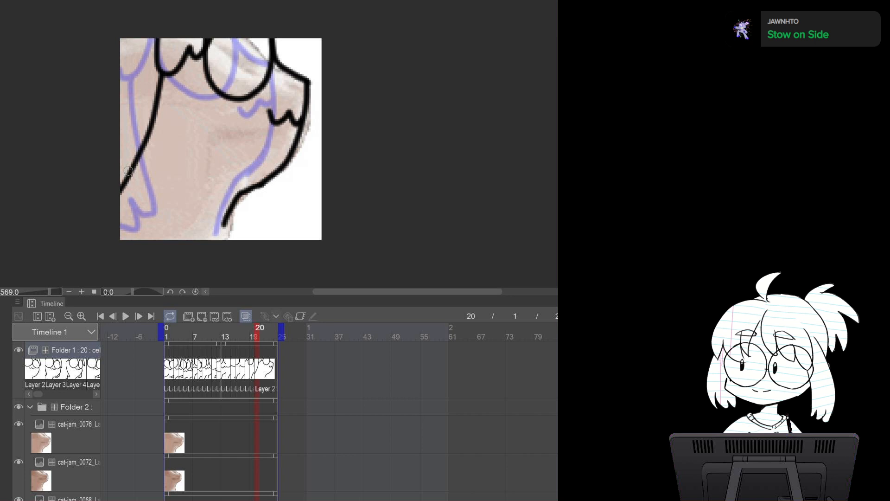
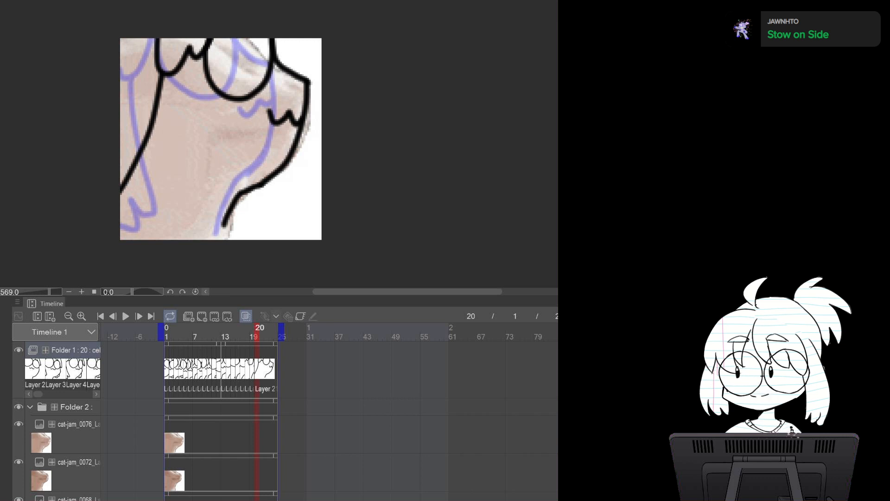
# Switch to the cat-jam source, select all, paste cat-jam_0080 into the reference folder, and reselect the animation folder
pyautogui.hotkey('ctrl', 'Tab')
pyautogui.hotkey('ctrl', 'a')
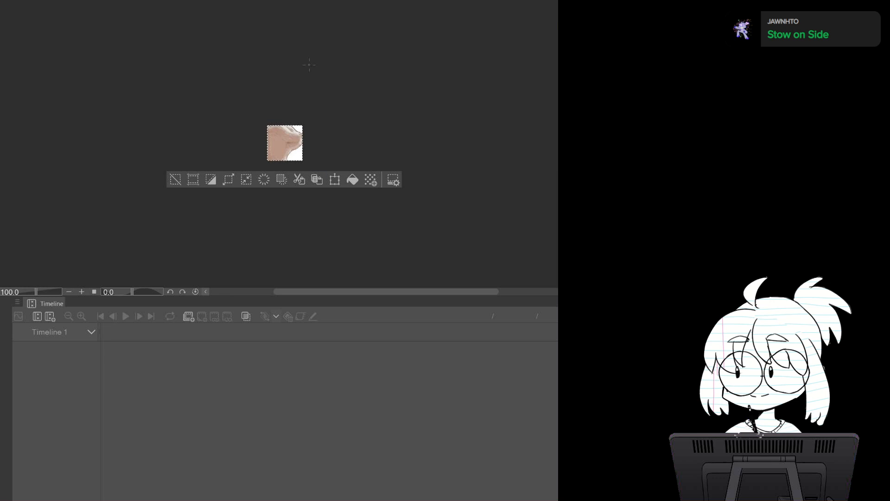
pyautogui.hotkey('ctrl', 'Tab')
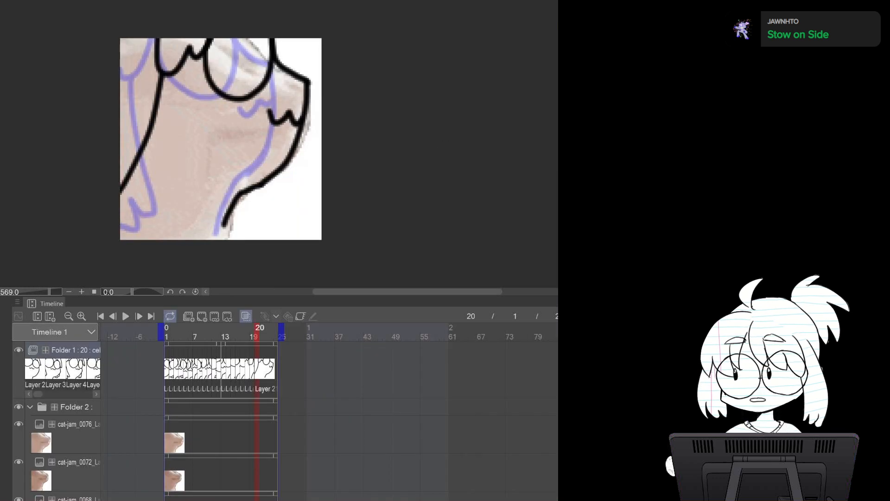
pyautogui.hotkey('ctrl', 'v')
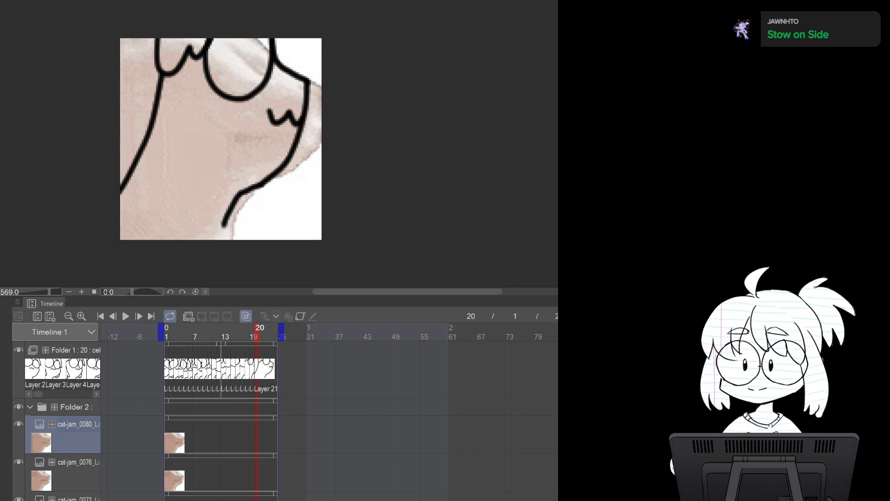
pyautogui.click(75, 350)
# Add a new cel at frame 21 and draw the right body outline
pyautogui.click(202, 317)
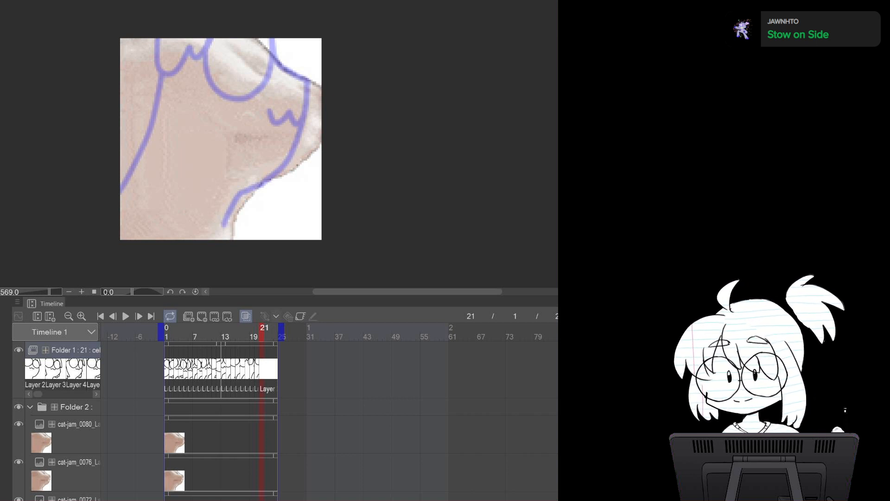
pyautogui.moveTo(297, 46)
pyautogui.mouseDown()
pyautogui.moveTo(302, 68)
pyautogui.moveTo(320, 86)
pyautogui.mouseUp()
pyautogui.moveTo(323, 146); pyautogui.dragTo(277, 191)
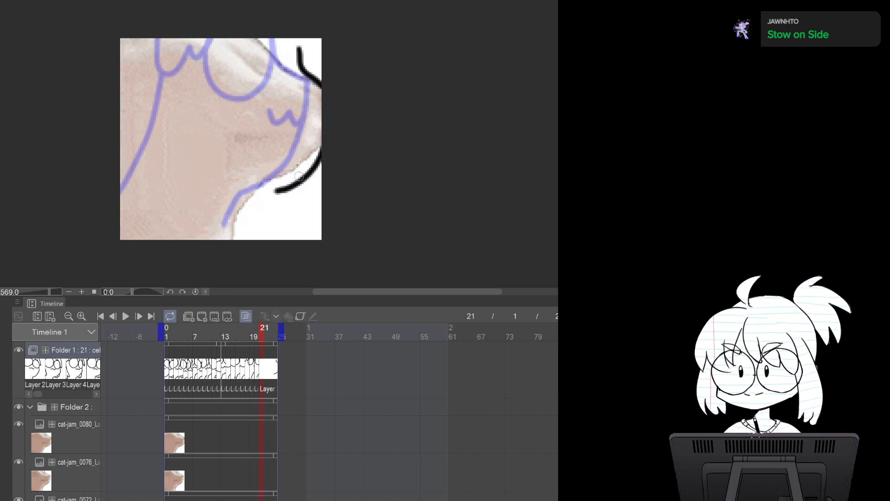
pyautogui.hotkey('ctrl', 'z')
pyautogui.moveTo(321, 150)
pyautogui.mouseDown()
pyautogui.moveTo(260, 198)
pyautogui.moveTo(239, 228)
pyautogui.mouseUp()
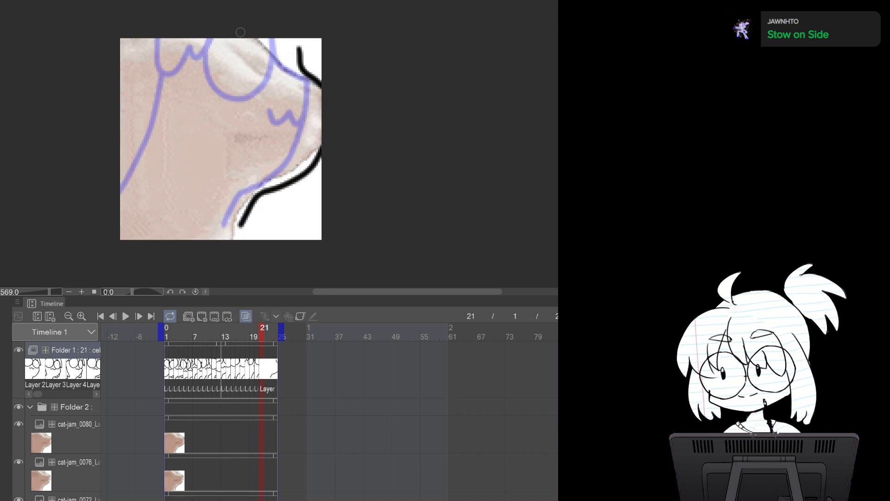
# Draw the glasses and mouth at the top of frame 21
pyautogui.moveTo(241, 40); pyautogui.dragTo(299, 62)
pyautogui.hotkey('ctrl', 'z')
pyautogui.moveTo(245, 32)
pyautogui.mouseDown()
pyautogui.moveTo(249, 78)
pyautogui.moveTo(298, 72)
pyautogui.moveTo(302, 33)
pyautogui.mouseUp()
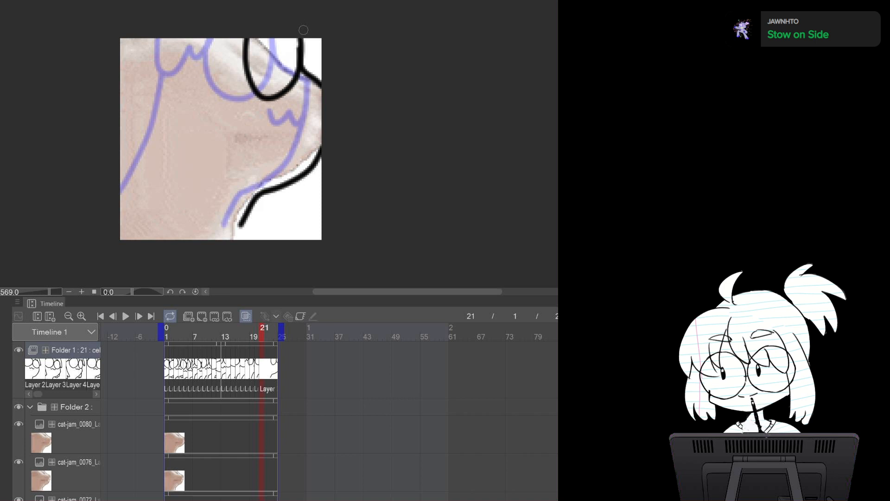
pyautogui.moveTo(305, 117); pyautogui.dragTo(321, 131)
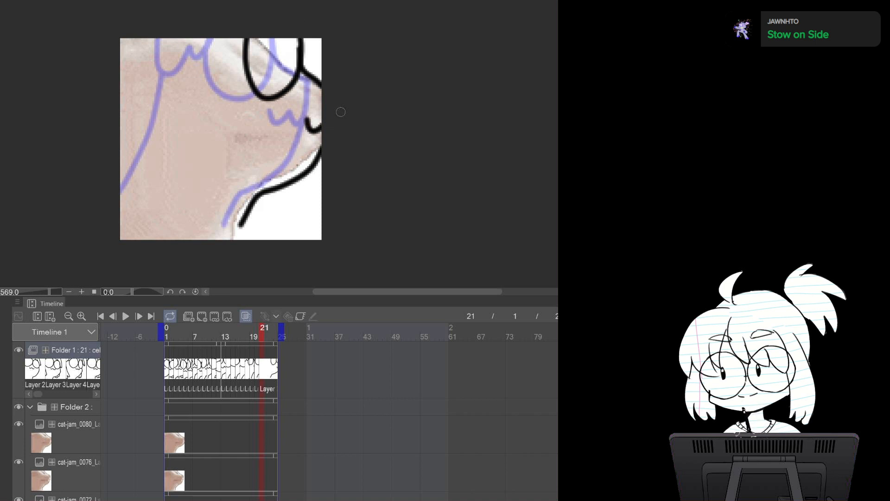
pyautogui.moveTo(182, 38); pyautogui.dragTo(244, 38)
pyautogui.hotkey('ctrl', 'z')
pyautogui.moveTo(180, 38)
pyautogui.mouseDown()
pyautogui.moveTo(216, 50)
pyautogui.moveTo(267, 30)
pyautogui.mouseUp()
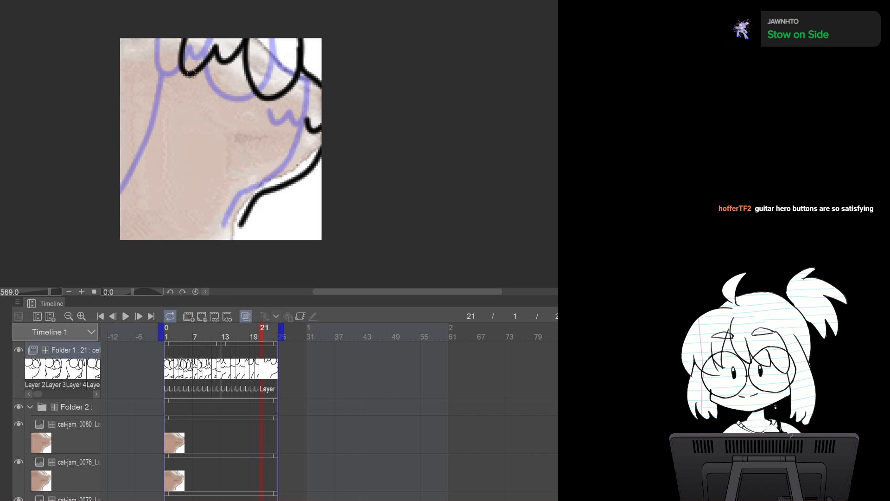
# Draw the left body line with a small foot curve on frame 21
pyautogui.moveTo(191, 72)
pyautogui.mouseDown()
pyautogui.moveTo(177, 117)
pyautogui.moveTo(121, 190)
pyautogui.mouseUp()
pyautogui.hotkey('ctrl', 'z')
pyautogui.moveTo(192, 75)
pyautogui.mouseDown()
pyautogui.moveTo(142, 182)
pyautogui.moveTo(128, 190)
pyautogui.mouseUp()
pyautogui.hotkey('ctrl', 'z')
pyautogui.hotkey('ctrl', 'z')
pyautogui.hotkey('ctrl', 'y')
pyautogui.moveTo(189, 74); pyautogui.dragTo(128, 192)
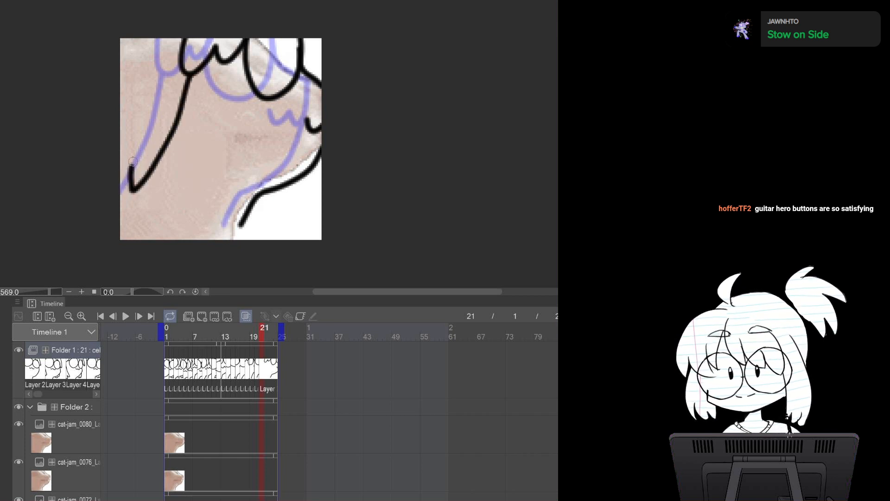
pyautogui.hotkey('ctrl', 'z')
pyautogui.moveTo(191, 74)
pyautogui.mouseDown()
pyautogui.moveTo(145, 185)
pyautogui.moveTo(123, 190)
pyautogui.moveTo(121, 175)
pyautogui.mouseUp()
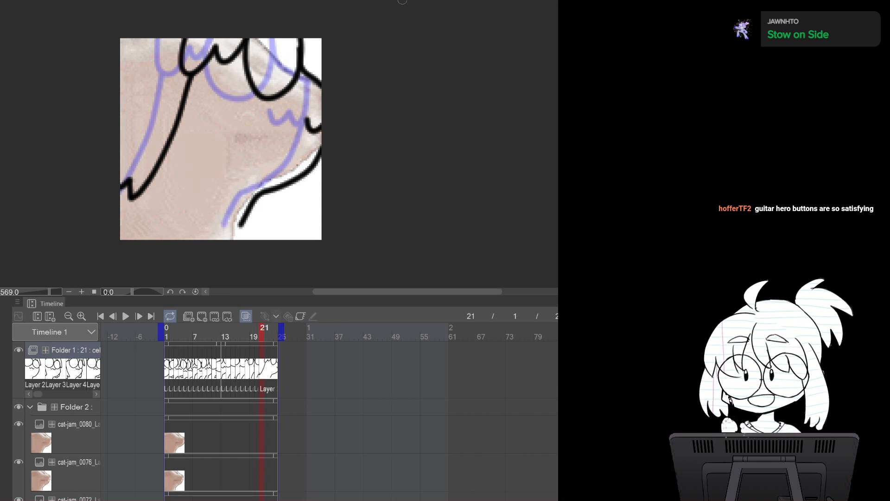
# Copy the next cat-jam source frame, paste cat-jam_0084 into the reference folder, and reselect the animation folder
pyautogui.click(214, 1)
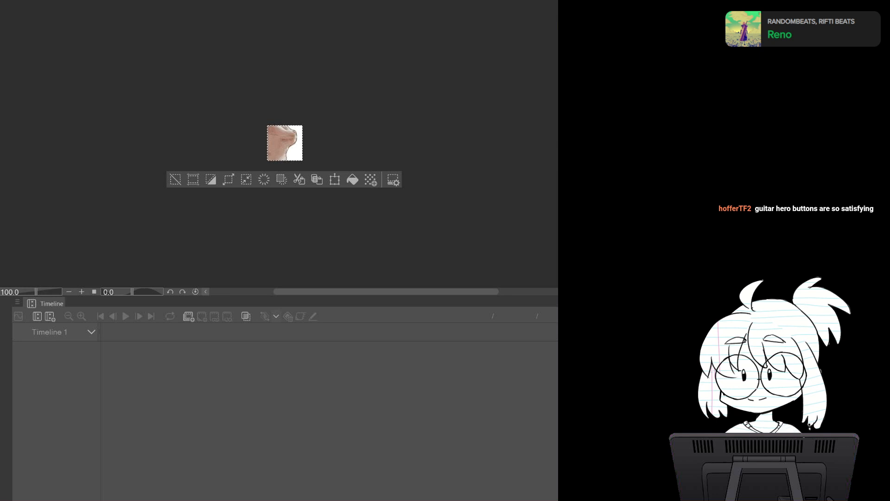
pyautogui.hotkey('ctrl', 'v')
pyautogui.hotkey('ctrl', 'a')
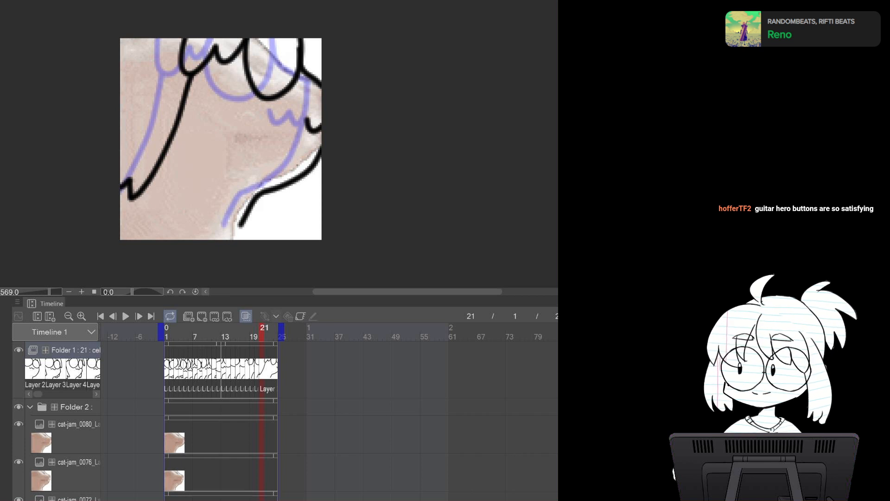
pyautogui.click(70, 434)
pyautogui.hotkey('ctrl', 'v')
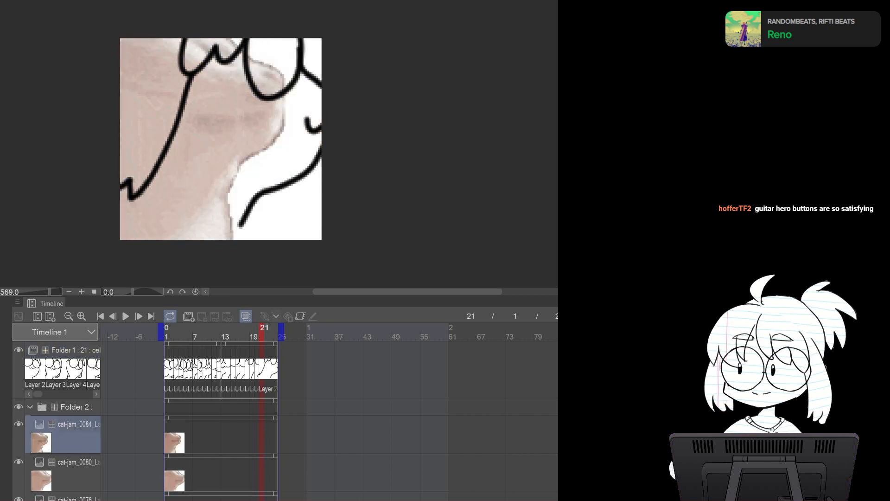
pyautogui.click(74, 350)
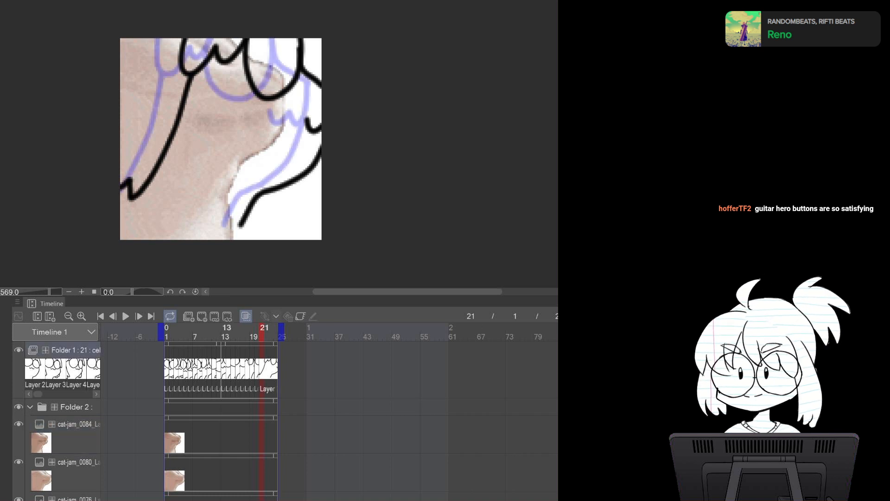
# Add a new cel at frame 22 and draw the right body outline
pyautogui.click(201, 315)
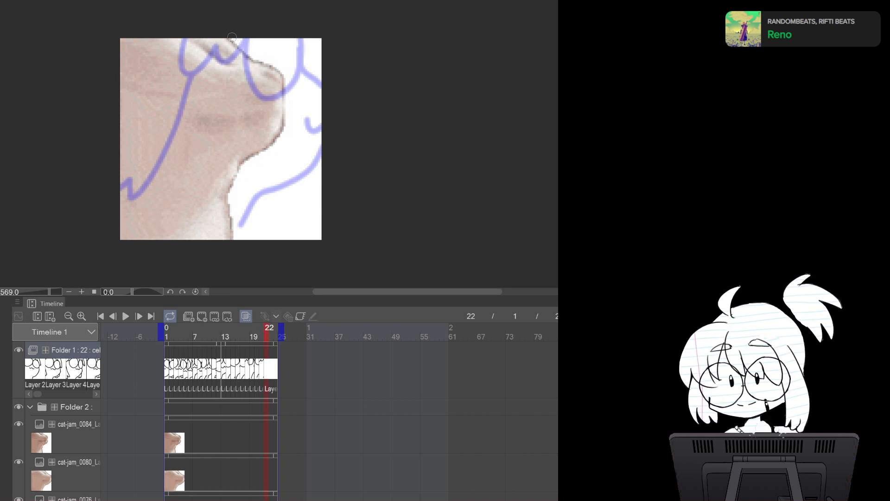
pyautogui.moveTo(231, 39)
pyautogui.mouseDown()
pyautogui.moveTo(274, 77)
pyautogui.moveTo(260, 159)
pyautogui.mouseUp()
pyautogui.hotkey('ctrl', 'z')
pyautogui.moveTo(263, 58); pyautogui.dragTo(264, 155)
pyautogui.hotkey('ctrl', 'z')
pyautogui.moveTo(256, 55)
pyautogui.mouseDown()
pyautogui.moveTo(263, 154)
pyautogui.moveTo(236, 193)
pyautogui.mouseUp()
pyautogui.hotkey('ctrl', 'z')
pyautogui.moveTo(265, 56)
pyautogui.mouseDown()
pyautogui.moveTo(251, 174)
pyautogui.moveTo(236, 183)
pyautogui.mouseUp()
pyautogui.hotkey('ctrl', 'z')
pyautogui.moveTo(265, 56)
pyautogui.mouseDown()
pyautogui.moveTo(270, 127)
pyautogui.moveTo(253, 167)
pyautogui.moveTo(223, 188)
pyautogui.moveTo(209, 227)
pyautogui.mouseUp()
# Draw the glasses at the top of frame 22
pyautogui.moveTo(180, 39)
pyautogui.mouseDown()
pyautogui.moveTo(183, 64)
pyautogui.moveTo(236, 38)
pyautogui.mouseUp()
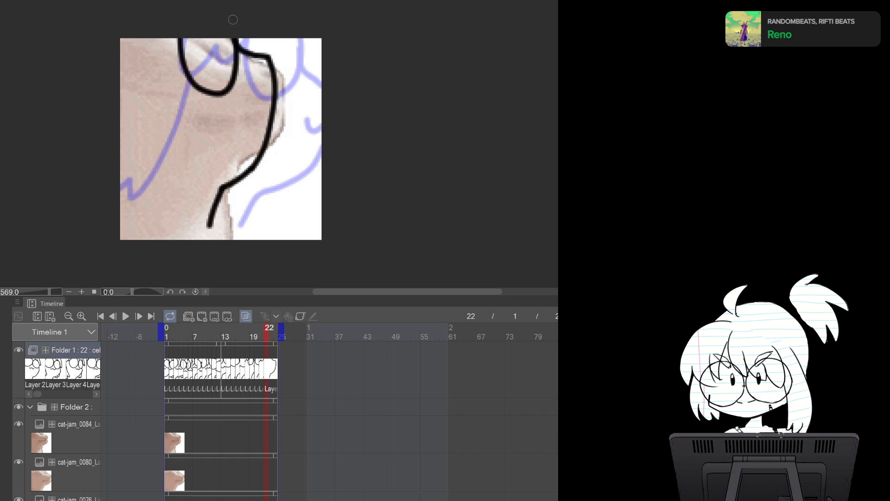
pyautogui.hotkey('ctrl', 'z')
pyautogui.moveTo(178, 39)
pyautogui.mouseDown()
pyautogui.moveTo(207, 91)
pyautogui.moveTo(228, 77)
pyautogui.moveTo(232, 23)
pyautogui.mouseUp()
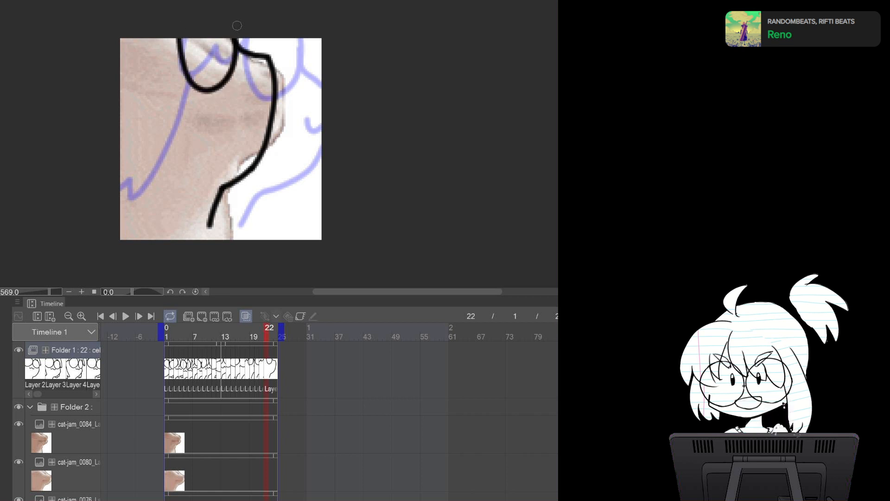
pyautogui.hotkey('ctrl', 'z')
pyautogui.moveTo(177, 38)
pyautogui.mouseDown()
pyautogui.moveTo(181, 47)
pyautogui.moveTo(231, 22)
pyautogui.mouseUp()
# Draw the left body line and mouth on frame 22, and step back to frame 21 to compare
pyautogui.moveTo(136, 38); pyautogui.dragTo(180, 46)
pyautogui.hotkey('ctrl', 'z')
pyautogui.moveTo(153, 76); pyautogui.dragTo(119, 200)
pyautogui.moveTo(236, 110); pyautogui.dragTo(276, 96)
pyautogui.hotkey('ctrl', 'z')
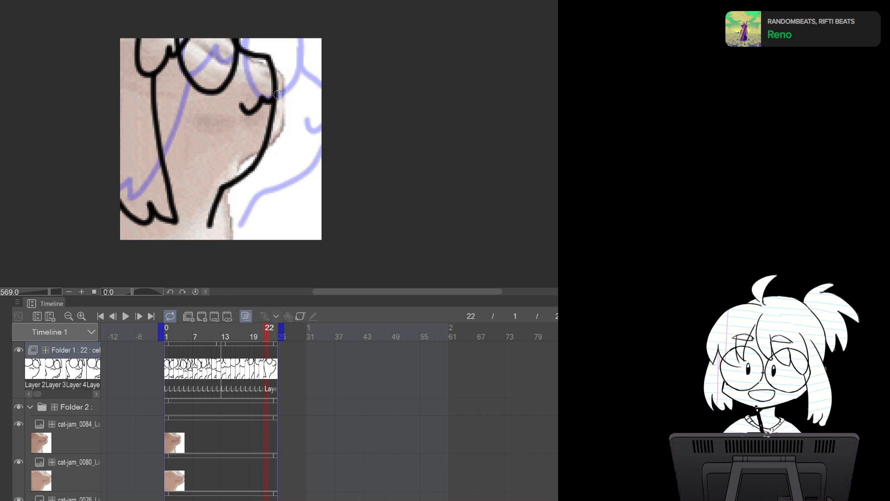
pyautogui.press('Left')
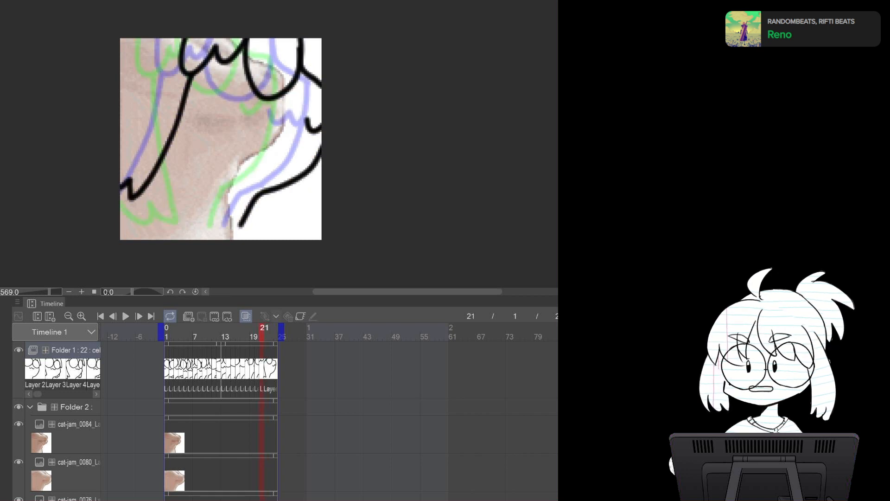
pyautogui.press('Right')
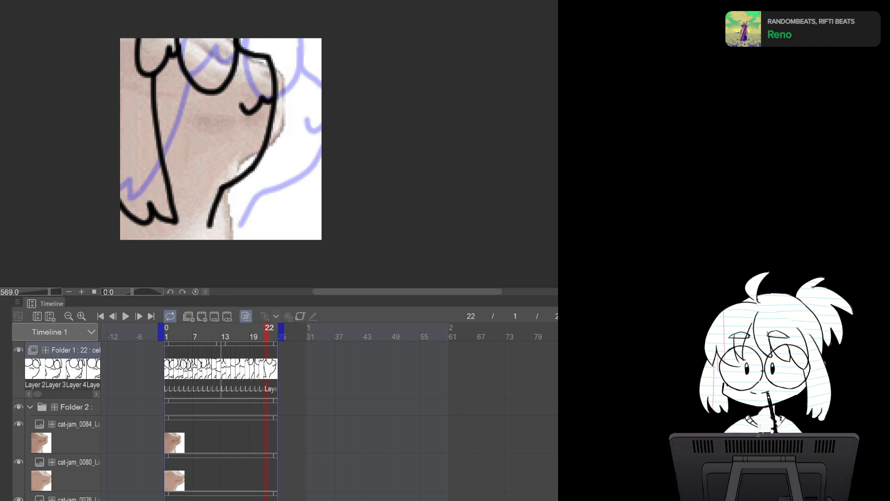
# Switch to the cat-jam source, select all, paste cat-jam_0088 into the reference folder, and reselect the animation folder
pyautogui.hotkey('ctrl', 'Tab')
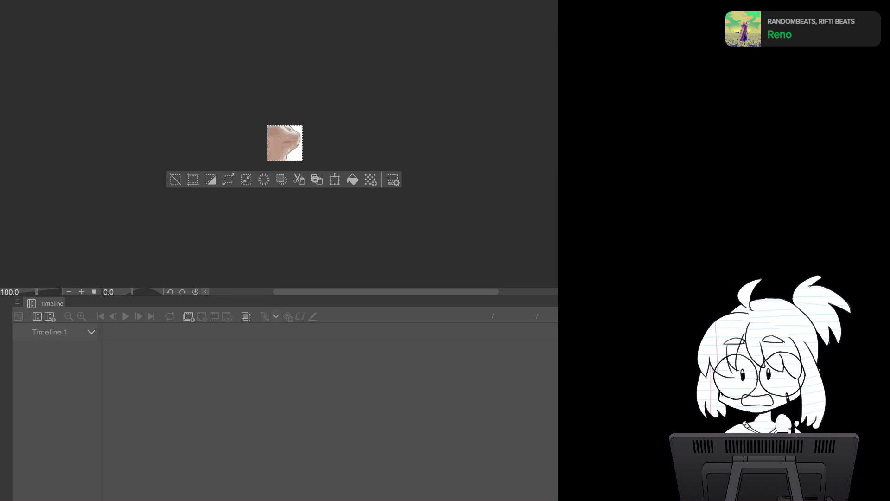
pyautogui.hotkey('ctrl', 'Tab')
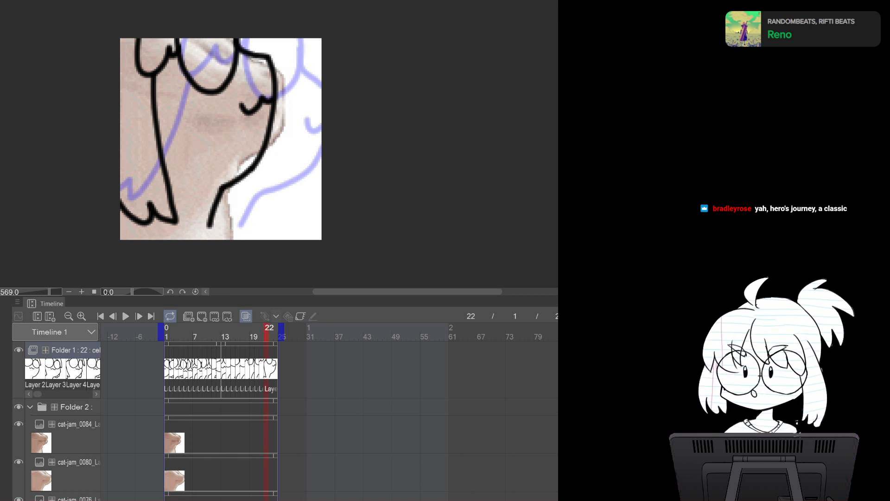
pyautogui.hotkey('ctrl', 'Tab')
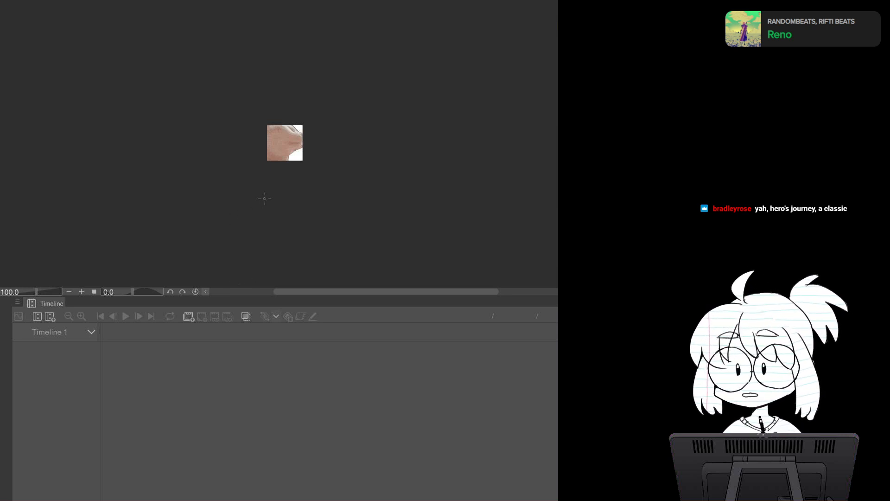
pyautogui.hotkey('ctrl', 'a')
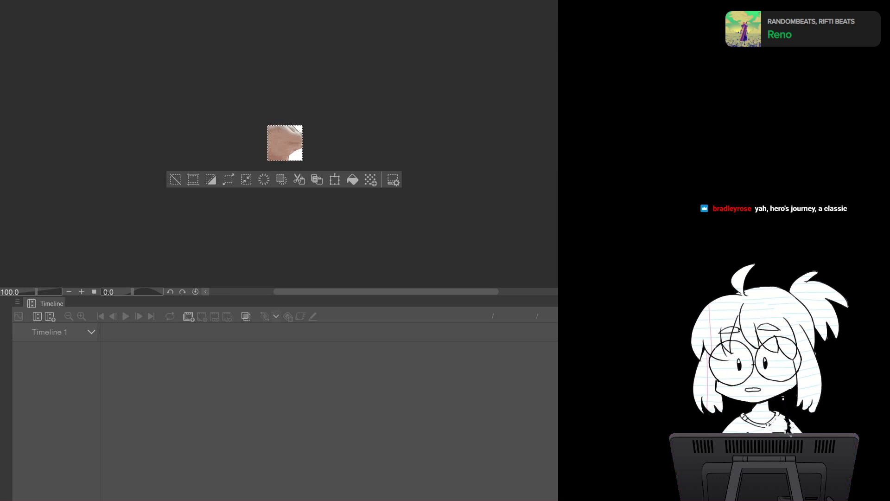
pyautogui.hotkey('ctrl', 'Tab')
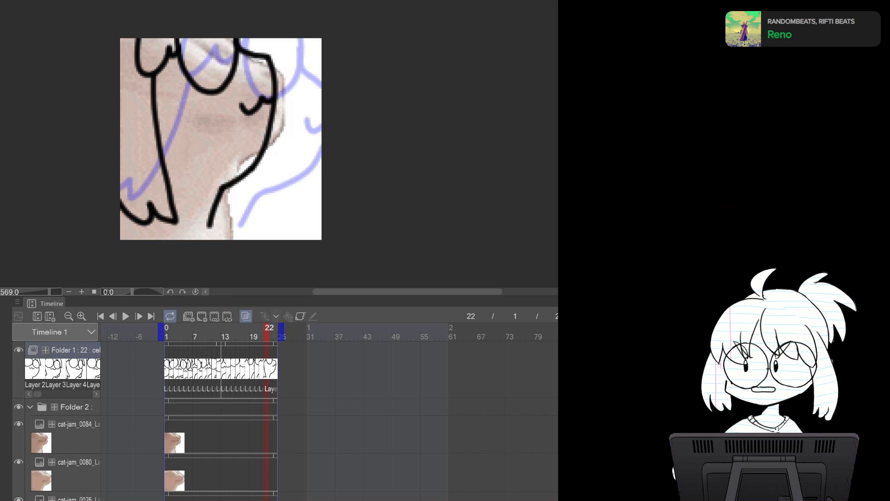
pyautogui.click(76, 407)
pyautogui.hotkey('ctrl', 'v')
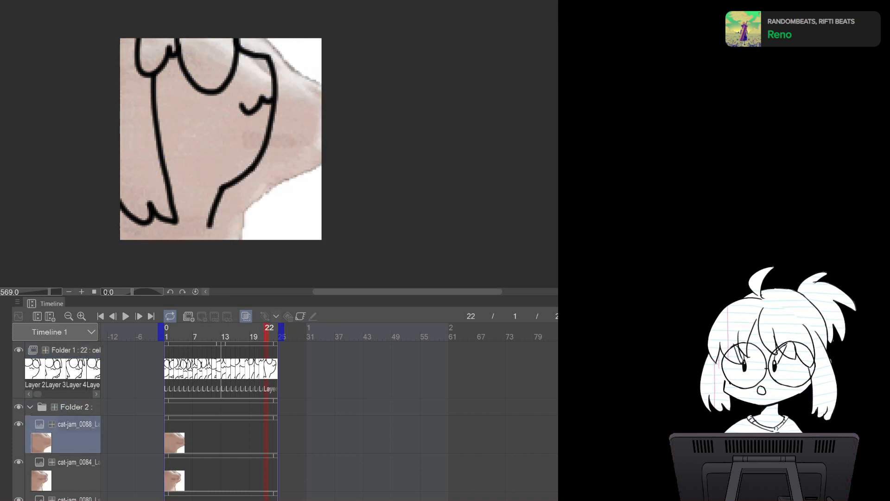
pyautogui.click(75, 351)
pyautogui.hotkey('ctrl', 'shift', 'n')
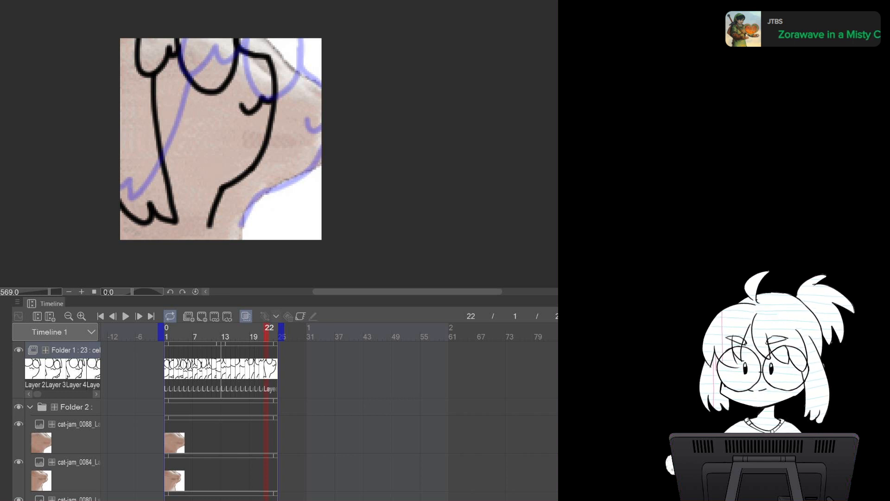
pyautogui.click(202, 316)
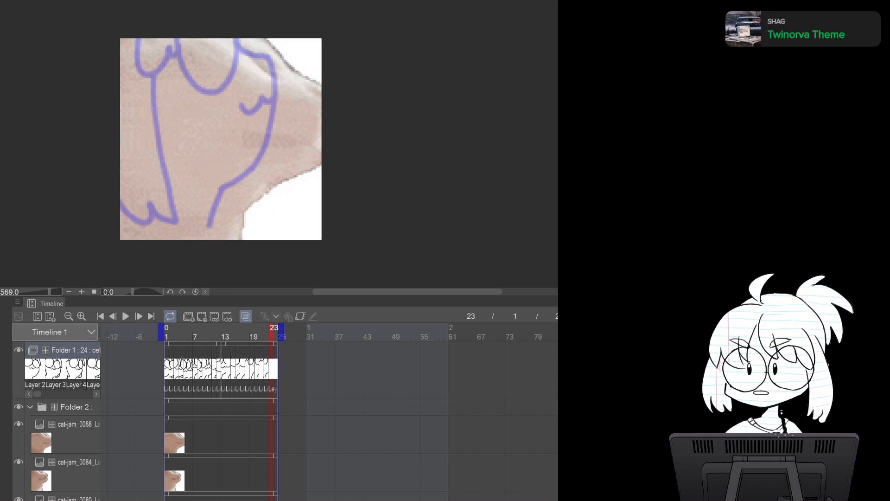
pyautogui.hotkey('ctrl', 'z')
pyautogui.hotkey('ctrl', 'z')
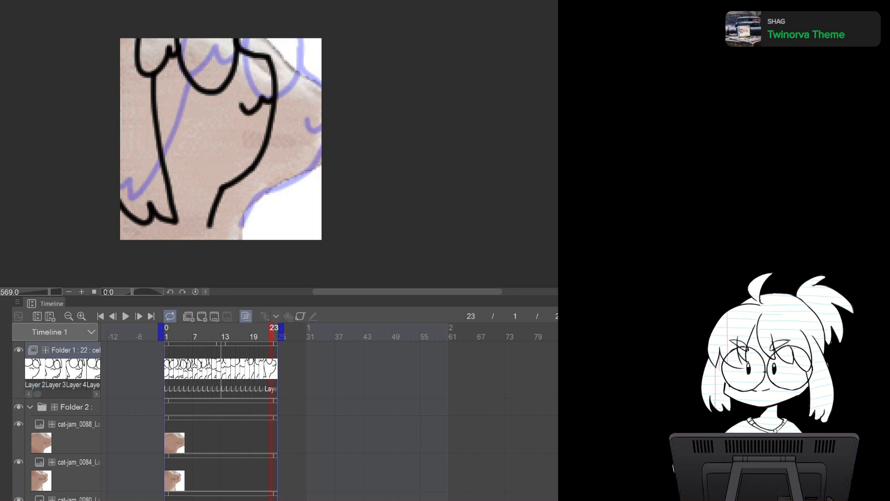
pyautogui.hotkey('ctrl', 'z')
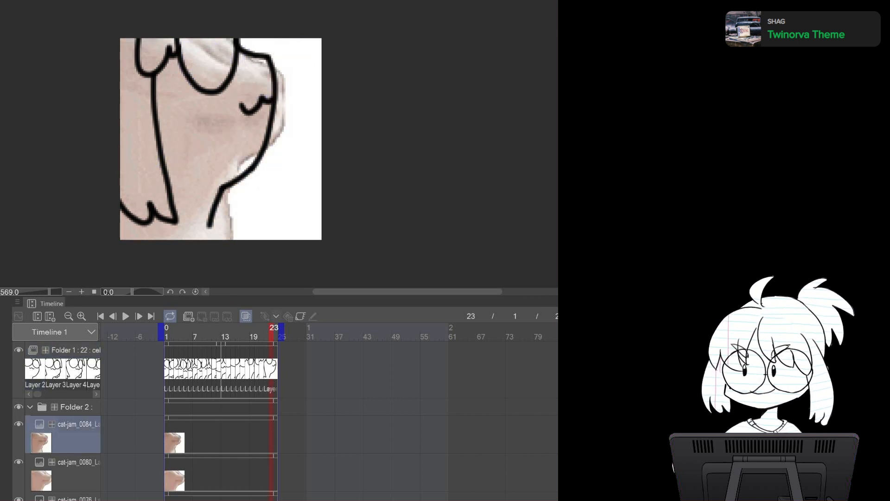
pyautogui.hotkey('ctrl', 'y')
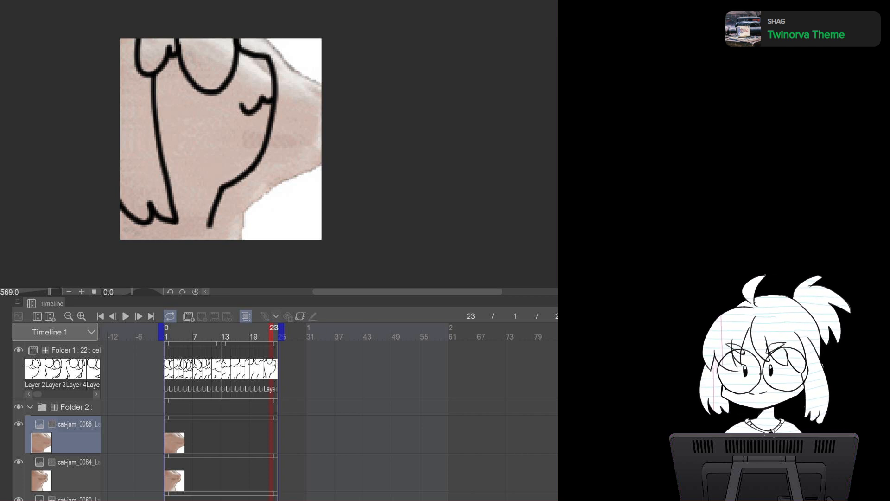
# Add a new cel at frame 23 of the animation folder and draw the character's right body outline
pyautogui.click(74, 351)
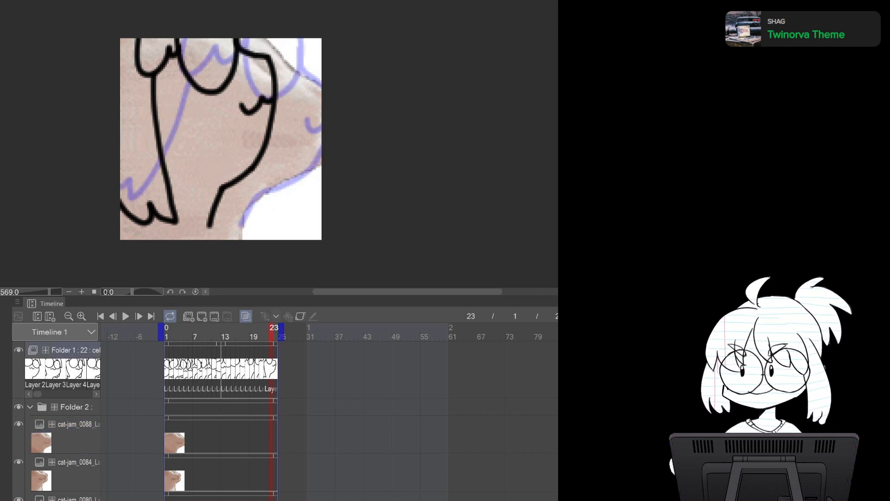
pyautogui.click(202, 316)
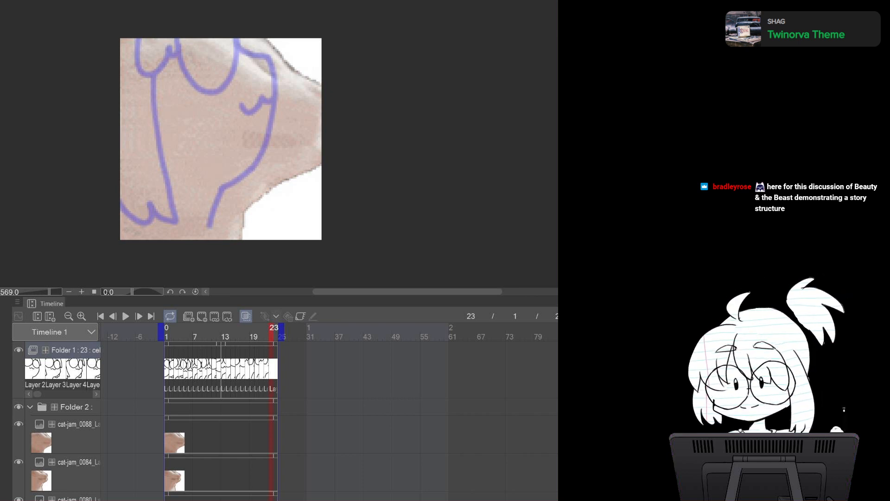
pyautogui.moveTo(292, 41)
pyautogui.mouseDown()
pyautogui.moveTo(323, 84)
pyautogui.moveTo(331, 72)
pyautogui.moveTo(323, 143)
pyautogui.moveTo(308, 176)
pyautogui.moveTo(288, 194)
pyautogui.moveTo(262, 196)
pyautogui.moveTo(239, 232)
pyautogui.mouseUp()
pyautogui.hotkey('ctrl', 'z')
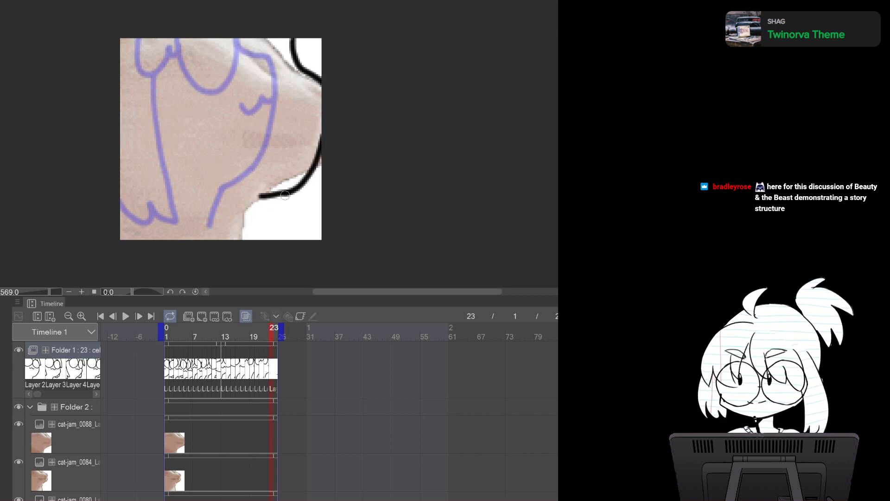
pyautogui.hotkey('ctrl', 'z')
# Draw the lower right body curve and the right glasses lens on frame 23
pyautogui.moveTo(289, 193)
pyautogui.mouseDown()
pyautogui.moveTo(259, 199)
pyautogui.moveTo(288, 191)
pyautogui.moveTo(242, 234)
pyautogui.mouseUp()
pyautogui.hotkey('ctrl', 'z')
pyautogui.moveTo(249, 43)
pyautogui.mouseDown()
pyautogui.moveTo(246, 78)
pyautogui.moveTo(280, 97)
pyautogui.moveTo(292, 25)
pyautogui.moveTo(269, 110)
pyautogui.moveTo(293, 39)
pyautogui.mouseUp()
pyautogui.hotkey('ctrl', 'z')
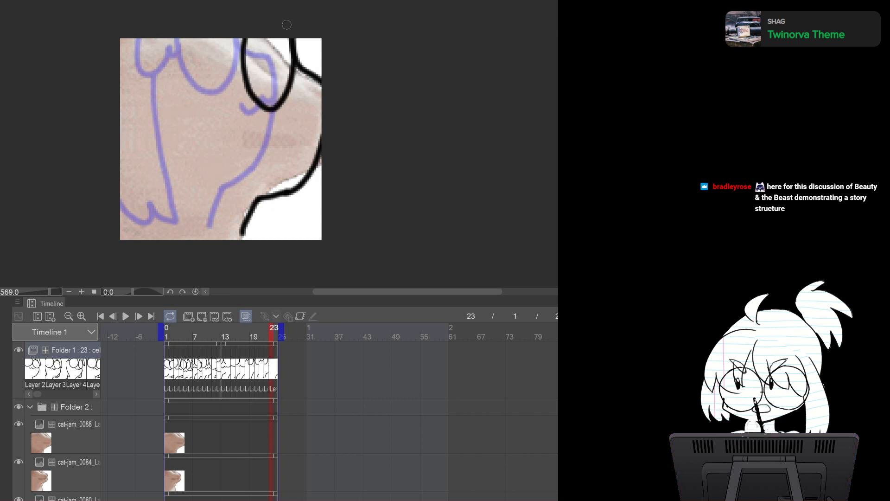
# Draw the mouth and the left glasses lens on frame 23
pyautogui.moveTo(291, 123)
pyautogui.mouseDown()
pyautogui.moveTo(312, 138)
pyautogui.moveTo(321, 124)
pyautogui.mouseUp()
pyautogui.hotkey('ctrl', 'z')
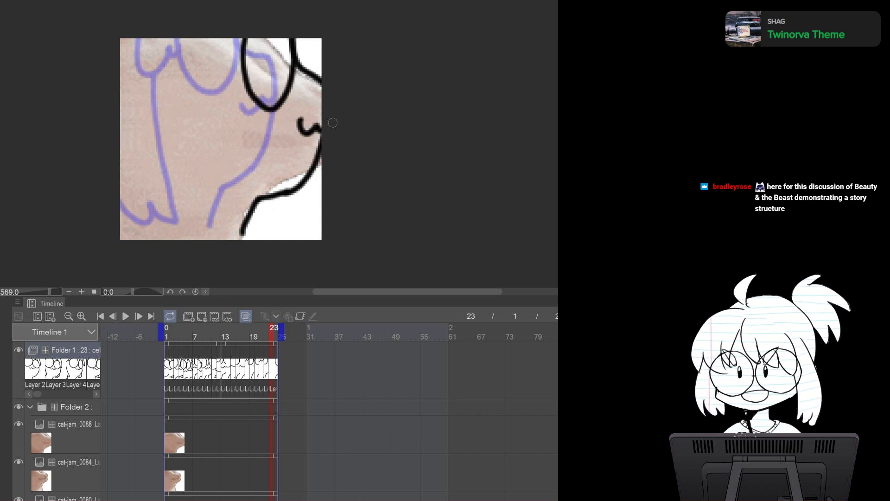
pyautogui.moveTo(186, 40)
pyautogui.mouseDown()
pyautogui.moveTo(222, 65)
pyautogui.moveTo(245, 40)
pyautogui.mouseUp()
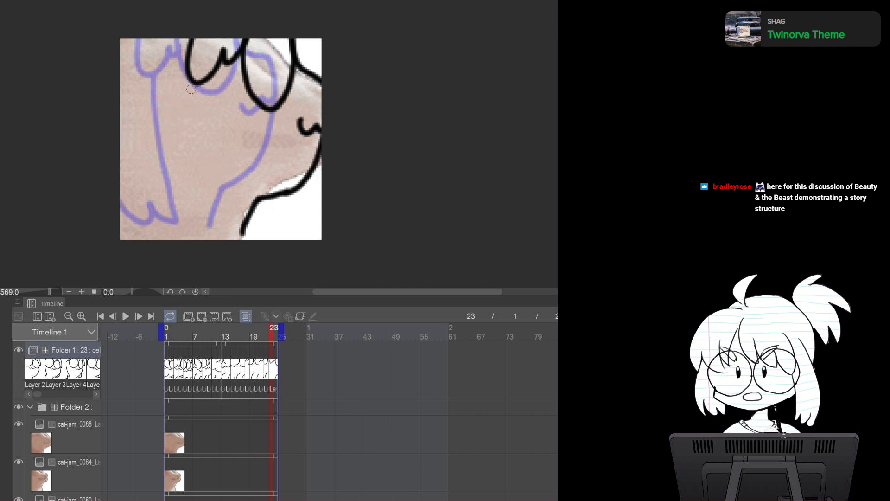
# Draw the left body line and arm strokes on frame 23
pyautogui.moveTo(194, 80); pyautogui.dragTo(134, 206)
pyautogui.moveTo(138, 173); pyautogui.dragTo(122, 198)
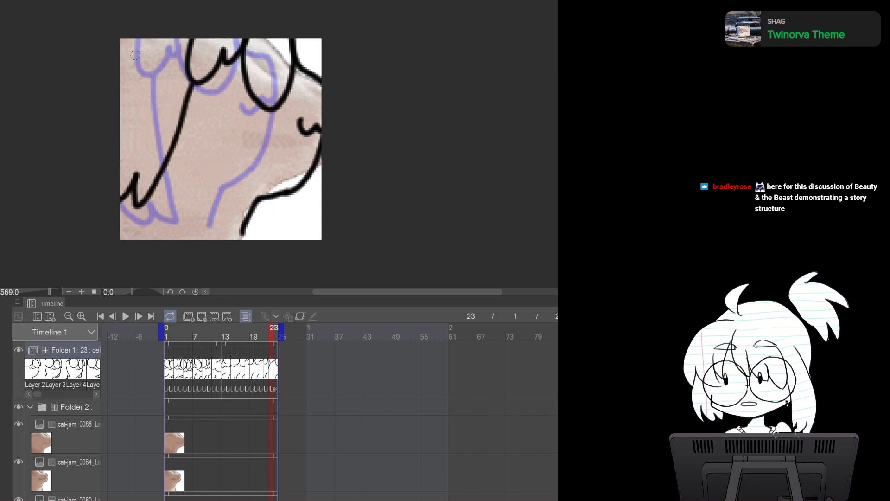
pyautogui.moveTo(140, 51); pyautogui.dragTo(111, 99)
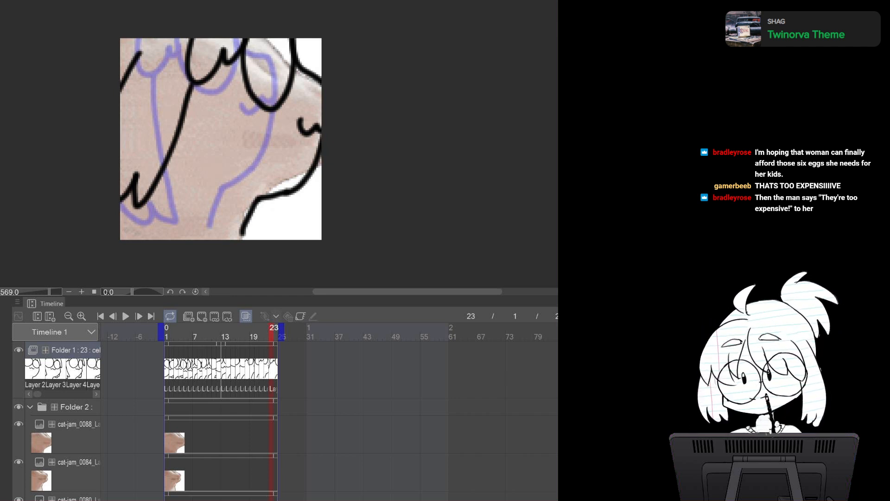
pyautogui.hotkey('ctrl', 'Tab')
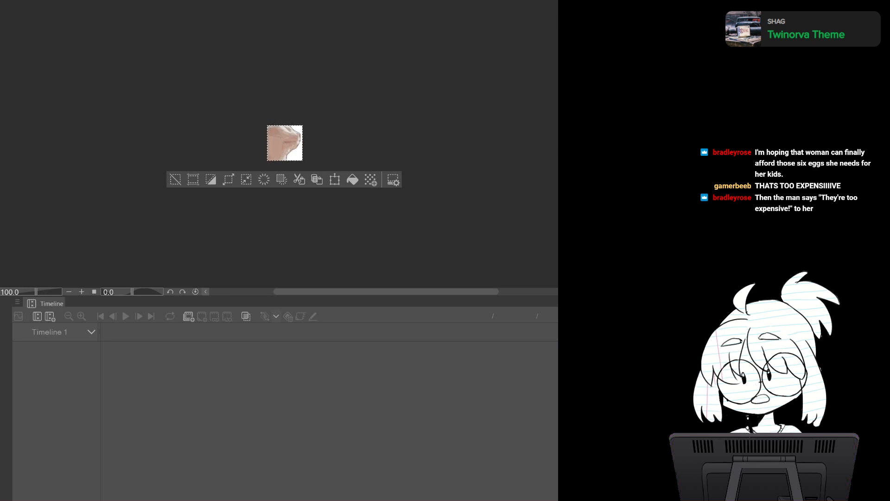
pyautogui.hotkey('ctrl', 'Tab')
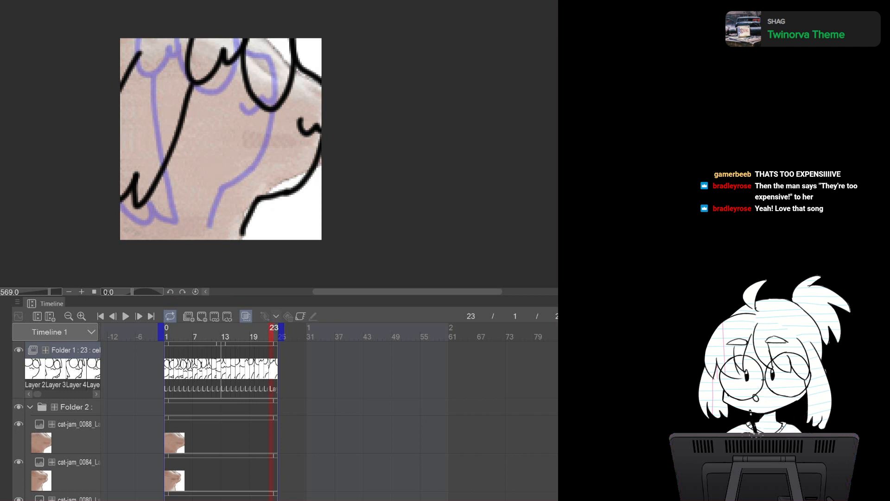
# Cut the contents of the small source canvas and paste the Super Mario RPG World map onto a blank canvas
pyautogui.hotkey('ctrl', 'a')
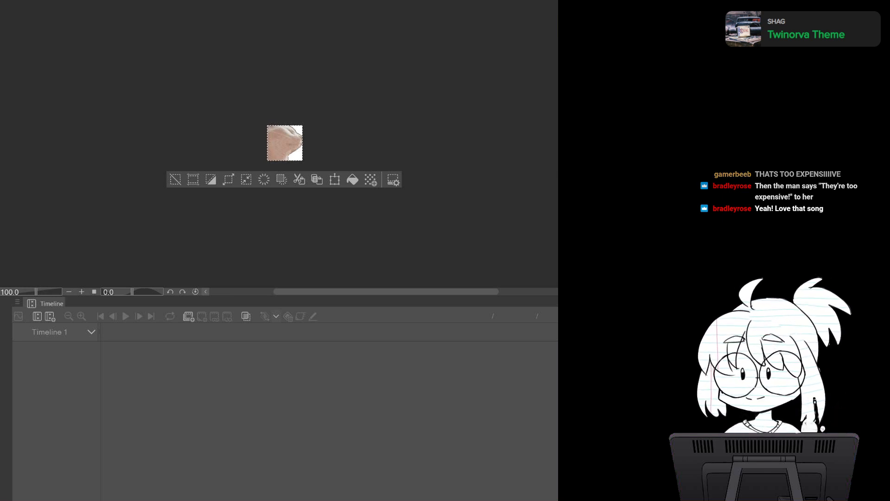
pyautogui.hotkey('ctrl', 'x')
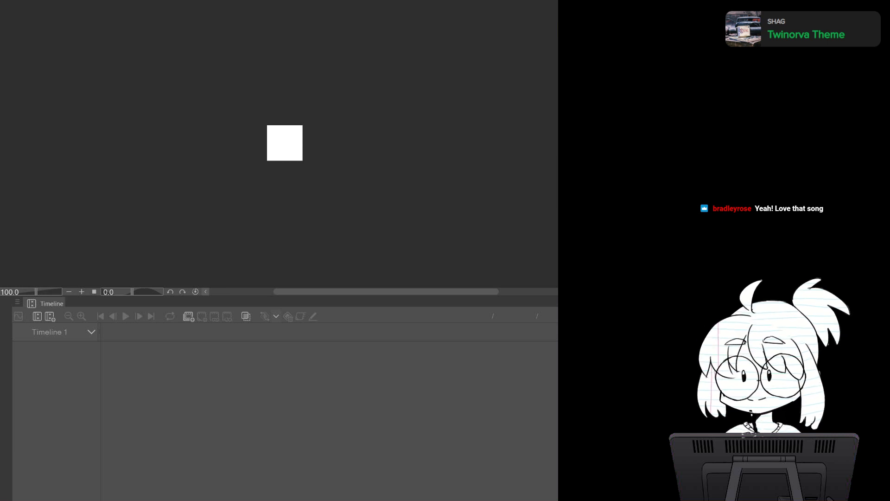
pyautogui.click(390, 88)
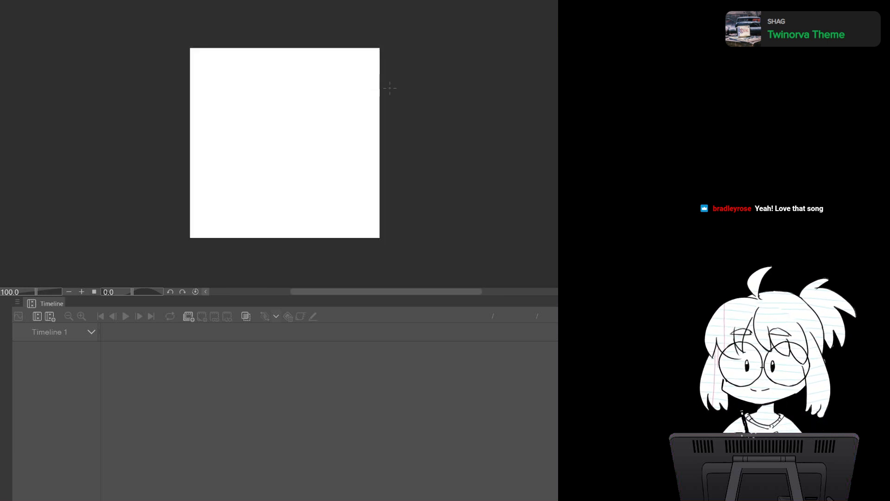
pyautogui.hotkey('ctrl', 'v')
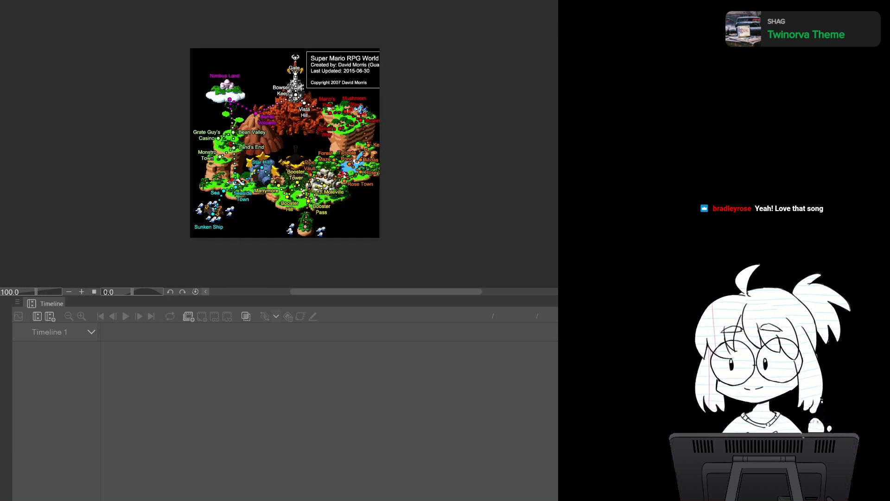
# Fade the pasted map to a lighter semi-transparent look and reposition it in view
pyautogui.scroll(3, 379, 166)
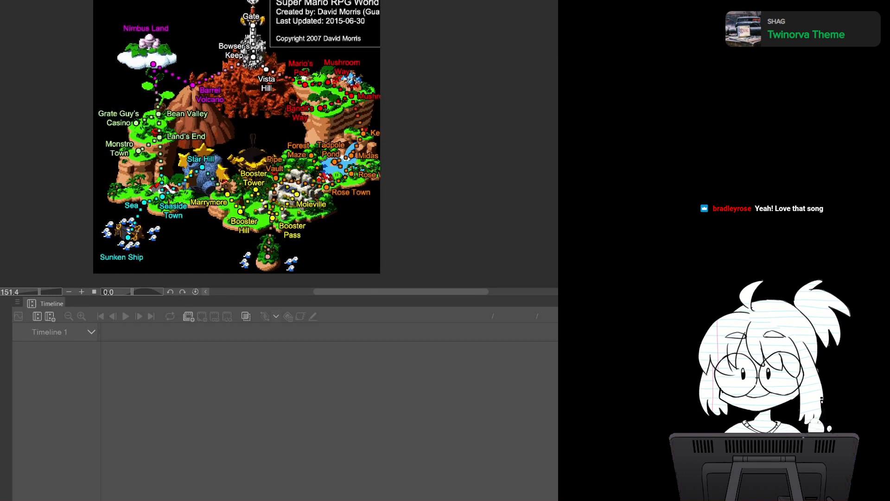
pyautogui.moveTo(379, 165); pyautogui.dragTo(406, 174)
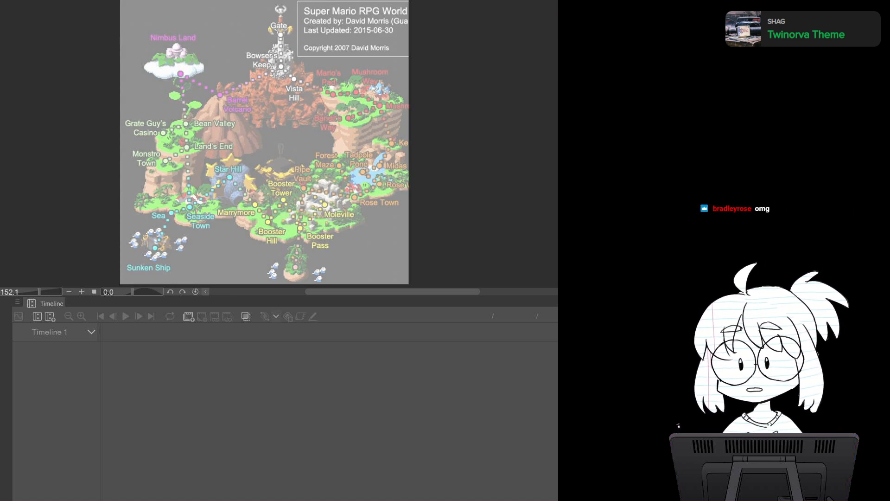
pyautogui.moveTo(264, 142)
pyautogui.mouseDown()
pyautogui.moveTo(248, 163)
pyautogui.moveTo(252, 147)
pyautogui.mouseUp()
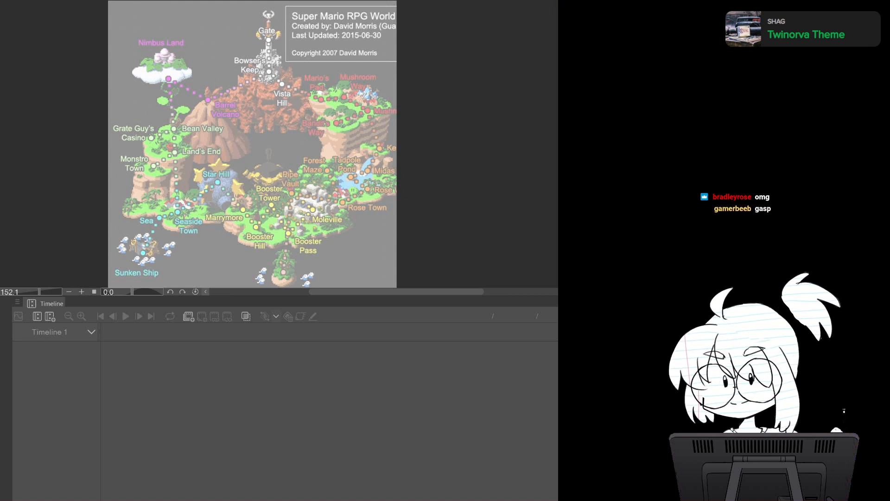
pyautogui.moveTo(252, 144); pyautogui.dragTo(217, 208)
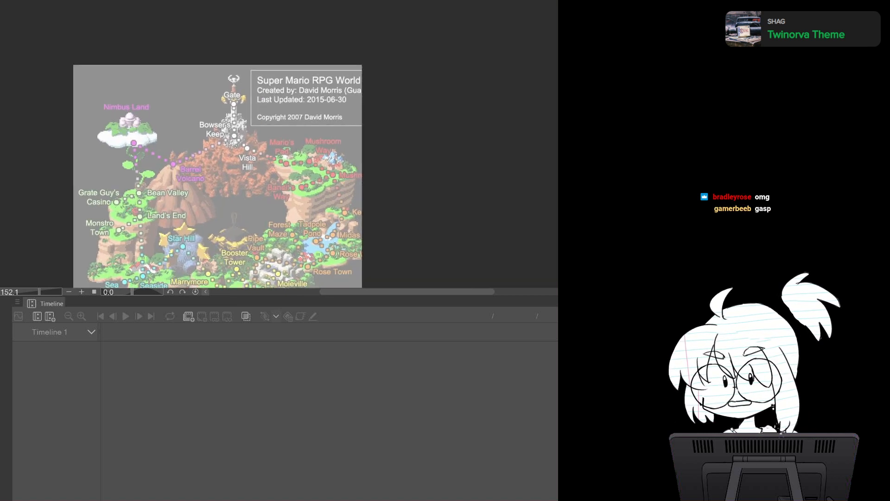
# Draw an orange star beside the Gate at the top of the map
pyautogui.moveTo(201, 87)
pyautogui.mouseDown()
pyautogui.moveTo(216, 95)
pyautogui.moveTo(208, 77)
pyautogui.mouseUp()
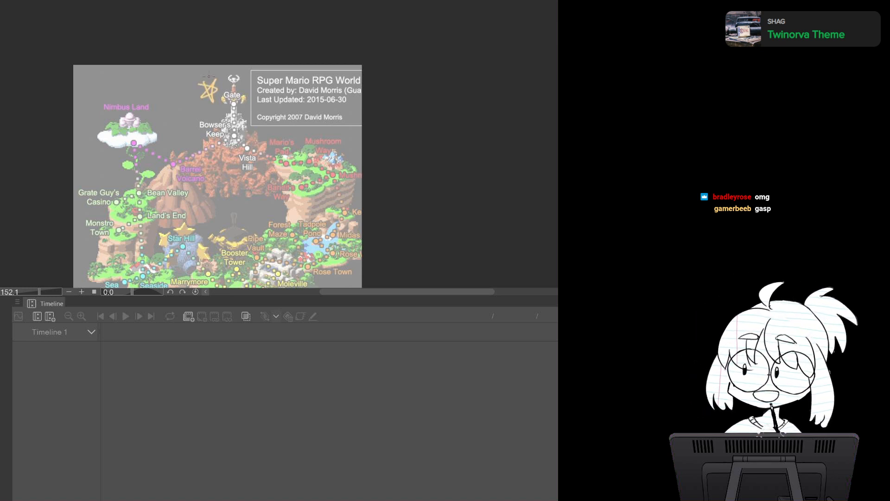
pyautogui.hotkey('ctrl', 'z')
pyautogui.moveTo(205, 89)
pyautogui.mouseDown()
pyautogui.moveTo(213, 103)
pyautogui.moveTo(211, 83)
pyautogui.mouseUp()
pyautogui.moveTo(218, 78)
pyautogui.mouseDown()
pyautogui.moveTo(163, 43)
pyautogui.moveTo(177, 46)
pyautogui.mouseUp()
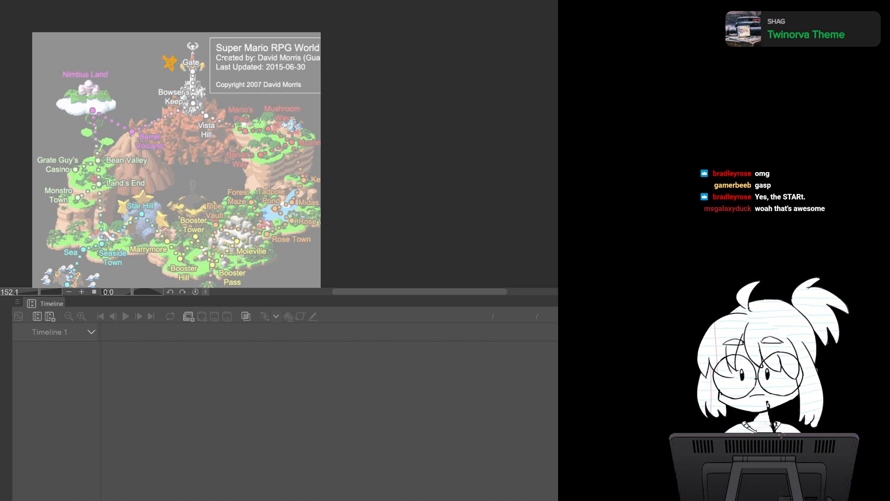
# Draw a yellow circle at Mushroom Way and a yellow arc from it down to Booster Tower
pyautogui.moveTo(227, 58)
pyautogui.mouseDown()
pyautogui.moveTo(215, 28)
pyautogui.moveTo(227, 33)
pyautogui.mouseUp()
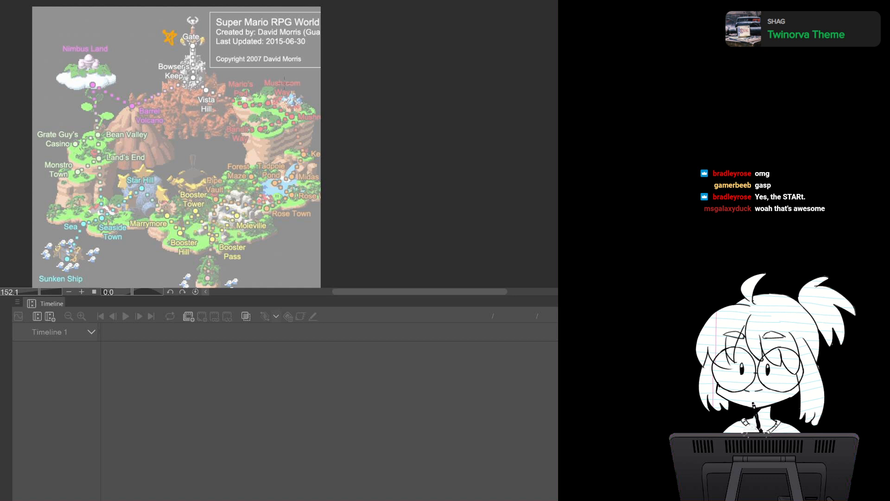
pyautogui.moveTo(302, 107)
pyautogui.mouseDown()
pyautogui.moveTo(291, 105)
pyautogui.moveTo(303, 118)
pyautogui.moveTo(283, 116)
pyautogui.moveTo(297, 120)
pyautogui.moveTo(287, 104)
pyautogui.moveTo(300, 121)
pyautogui.moveTo(289, 115)
pyautogui.mouseUp()
pyautogui.hotkey('ctrl', 'z')
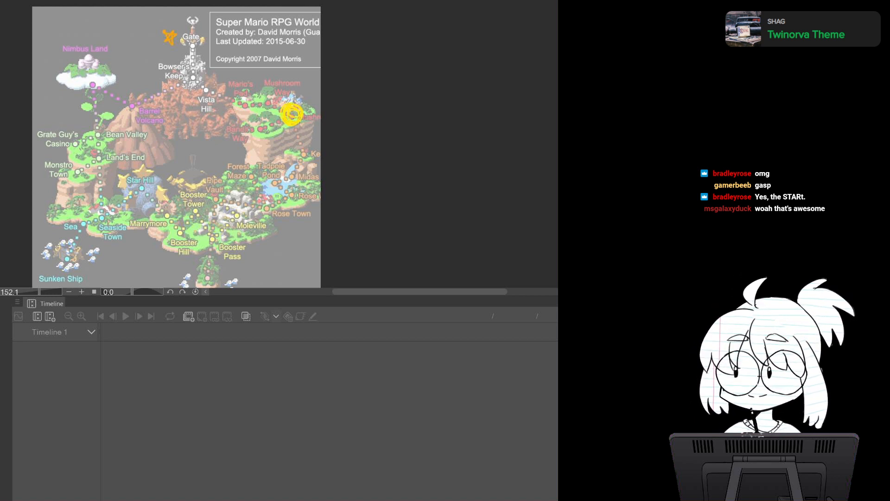
pyautogui.moveTo(300, 122)
pyautogui.mouseDown()
pyautogui.moveTo(303, 184)
pyautogui.moveTo(278, 214)
pyautogui.moveTo(252, 225)
pyautogui.moveTo(191, 225)
pyautogui.moveTo(200, 222)
pyautogui.mouseUp()
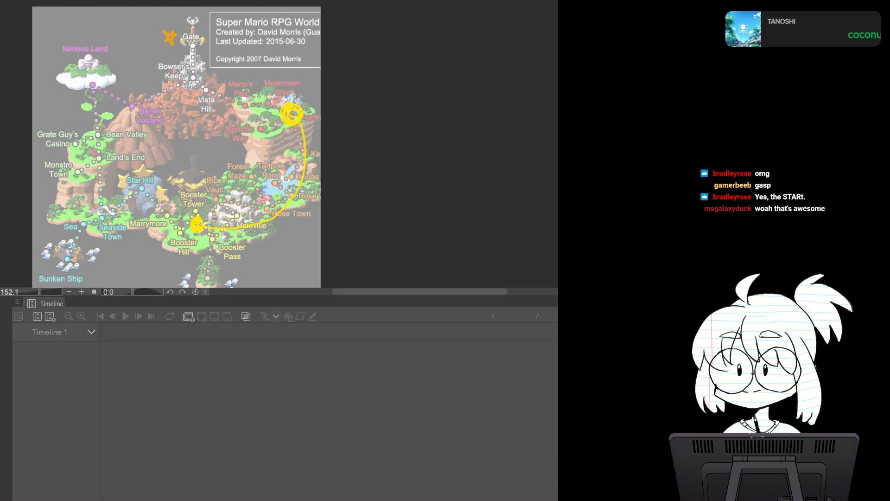
pyautogui.moveTo(311, 128)
pyautogui.mouseDown()
pyautogui.moveTo(307, 170)
pyautogui.moveTo(291, 196)
pyautogui.moveTo(240, 225)
pyautogui.moveTo(205, 227)
pyautogui.mouseUp()
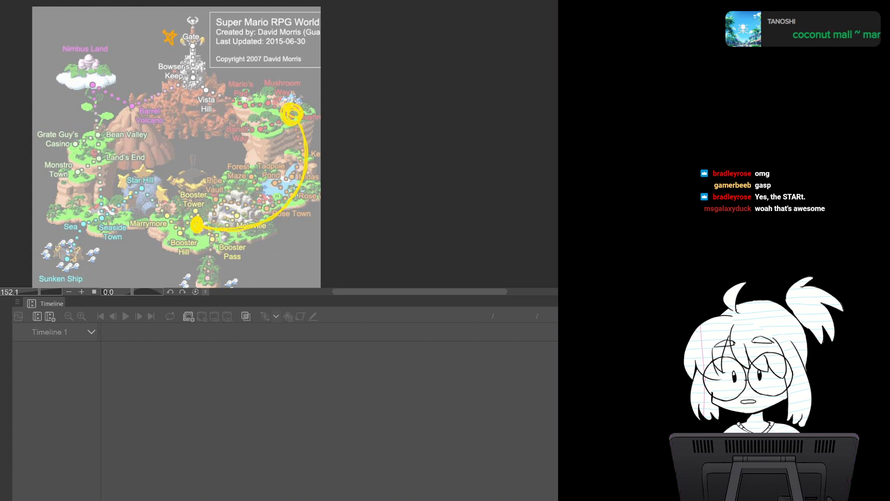
# Draw a cyan dot near Tadpole Pond with cyan arcs up toward Mushroom Way and across to Nimbus Land
pyautogui.moveTo(278, 188)
pyautogui.mouseDown()
pyautogui.moveTo(265, 192)
pyautogui.moveTo(274, 183)
pyautogui.mouseUp()
pyautogui.hotkey('ctrl', 'z')
pyautogui.moveTo(268, 177); pyautogui.dragTo(274, 185)
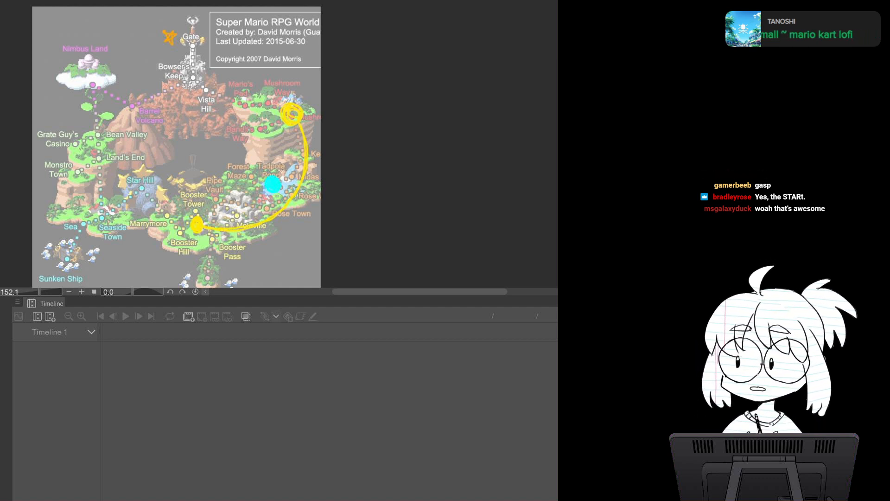
pyautogui.moveTo(268, 119); pyautogui.dragTo(277, 158)
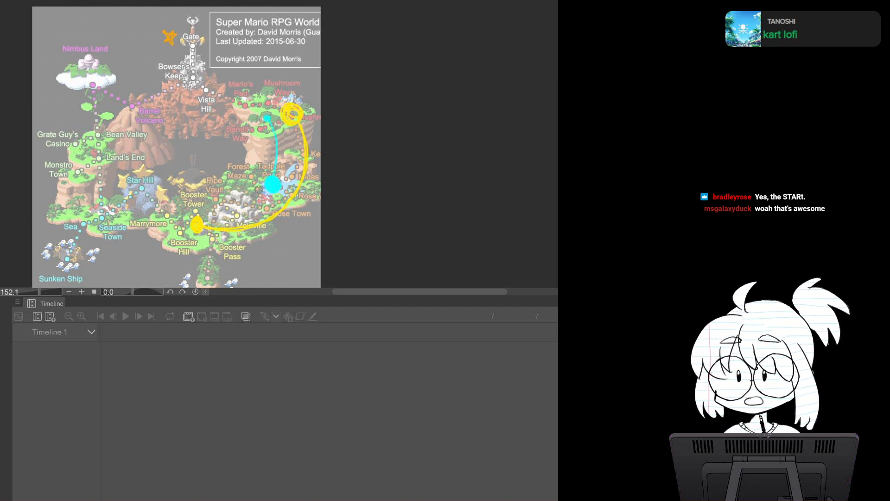
pyautogui.moveTo(92, 85)
pyautogui.mouseDown()
pyautogui.moveTo(86, 116)
pyautogui.moveTo(97, 151)
pyautogui.moveTo(126, 178)
pyautogui.moveTo(177, 195)
pyautogui.moveTo(264, 187)
pyautogui.mouseUp()
pyautogui.moveTo(90, 78); pyautogui.dragTo(100, 75)
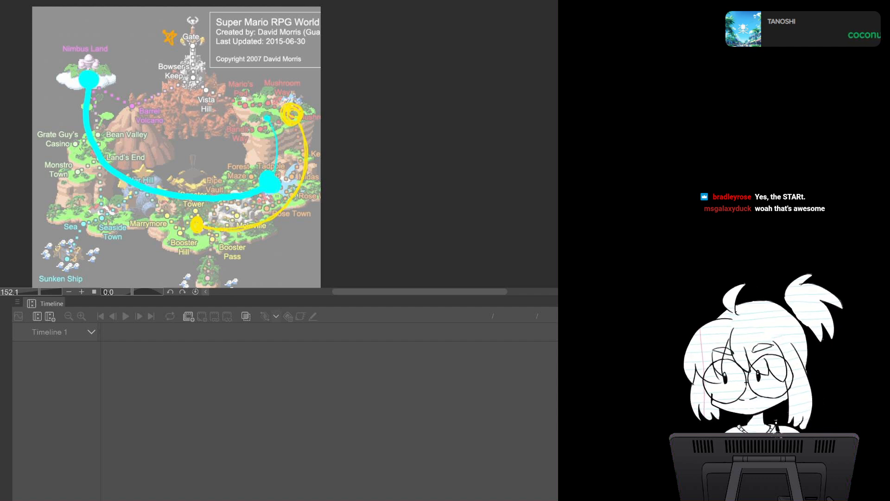
# Draw a magenta dot near Marrymore with a magenta arc up to Bowser's Keep
pyautogui.moveTo(177, 221); pyautogui.dragTo(178, 222)
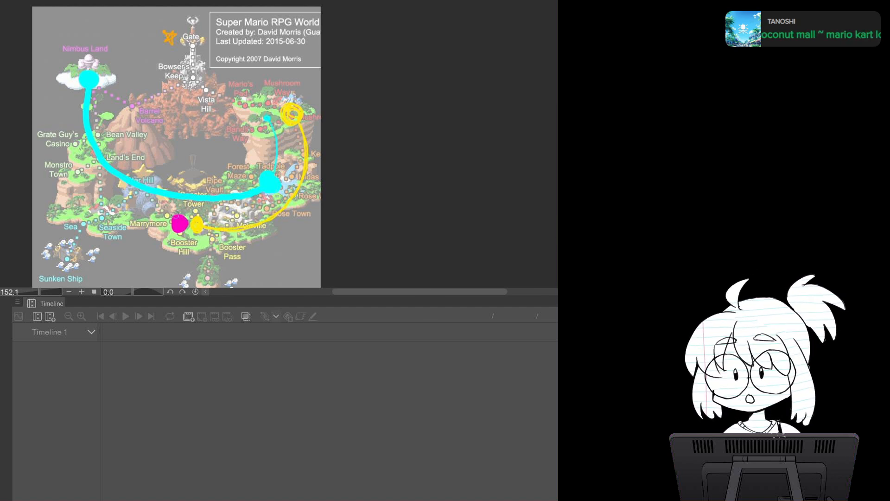
pyautogui.moveTo(177, 219)
pyautogui.mouseDown()
pyautogui.moveTo(122, 210)
pyautogui.moveTo(98, 181)
pyautogui.moveTo(96, 153)
pyautogui.moveTo(114, 107)
pyautogui.moveTo(141, 76)
pyautogui.moveTo(182, 68)
pyautogui.mouseUp()
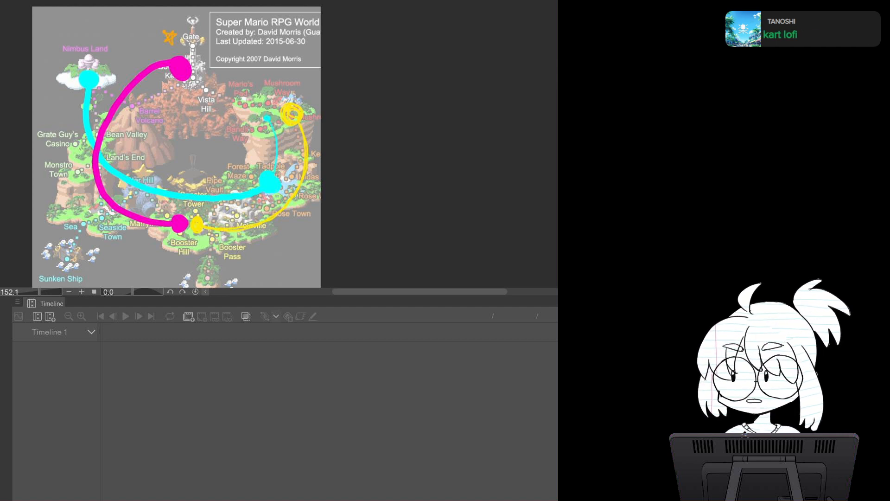
# Enlarge the yellow dots and thicken the yellow route between Mushroom Way and Booster Tower
pyautogui.keyDown('alt'); pyautogui.click(200, 224); pyautogui.keyUp('alt')
pyautogui.moveTo(198, 220); pyautogui.dragTo(196, 229)
pyautogui.moveTo(290, 112)
pyautogui.mouseDown()
pyautogui.moveTo(304, 174)
pyautogui.moveTo(284, 200)
pyautogui.mouseUp()
pyautogui.moveTo(202, 224)
pyautogui.mouseDown()
pyautogui.moveTo(234, 227)
pyautogui.moveTo(288, 196)
pyautogui.moveTo(254, 224)
pyautogui.mouseUp()
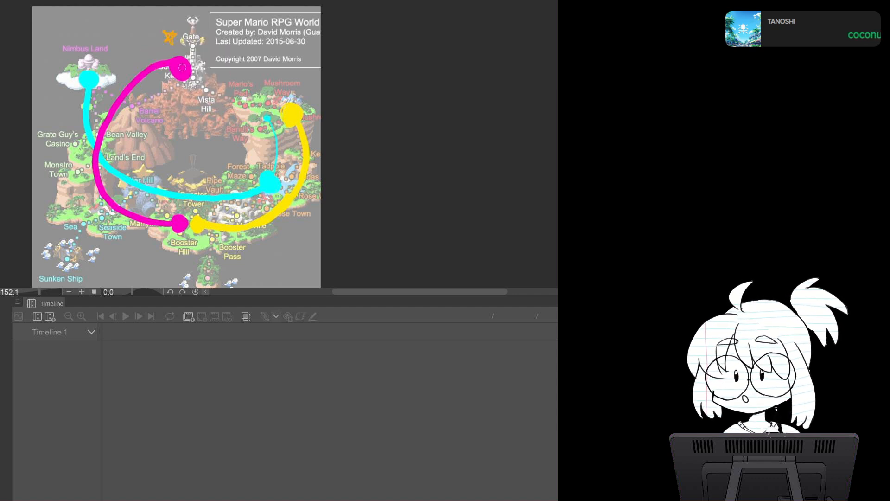
# Draw a straight magenta line down from Bowser's Keep and a thick yellow line along the map's bottom route
pyautogui.moveTo(186, 86); pyautogui.dragTo(181, 216)
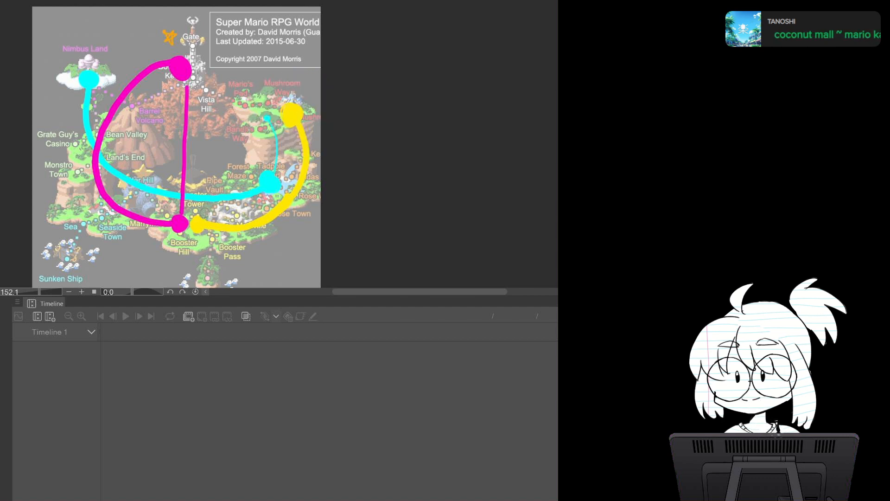
pyautogui.click(144, 213)
pyautogui.moveTo(142, 215)
pyautogui.mouseDown()
pyautogui.moveTo(219, 233)
pyautogui.moveTo(251, 215)
pyautogui.mouseUp()
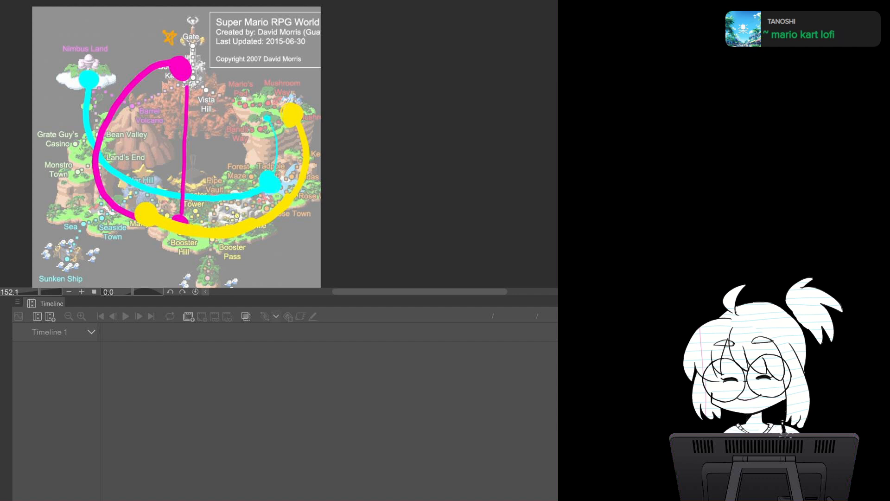
# Draw diagonal yellow and cyan lines across the map, then undo them
pyautogui.moveTo(145, 209); pyautogui.dragTo(285, 119)
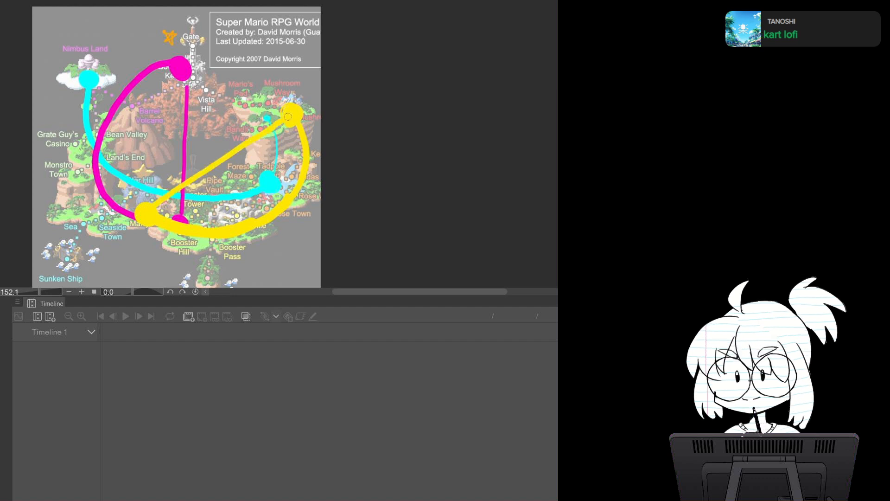
pyautogui.moveTo(89, 78); pyautogui.dragTo(269, 184)
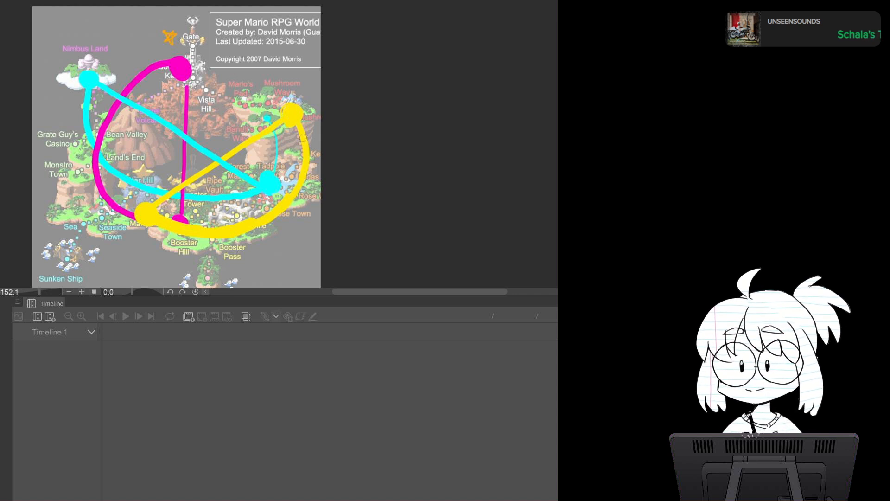
pyautogui.hotkey('ctrl', 'z')
pyautogui.hotkey('ctrl', 'z')
pyautogui.hotkey('ctrl', 'z')
pyautogui.hotkey('ctrl', 'z')
pyautogui.hotkey('ctrl', 'z')
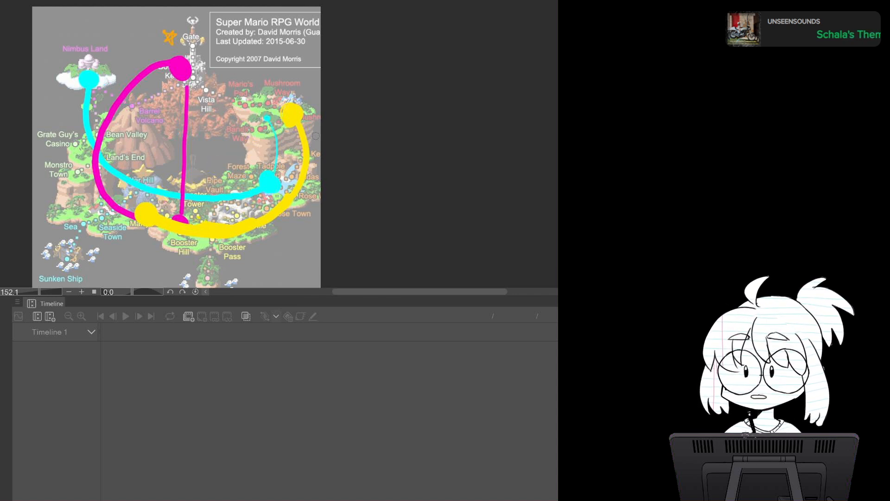
# Undo and redo the last stroke, then erase the straight magenta line running down from Bowser's Keep
pyautogui.hotkey('ctrl', 'z')
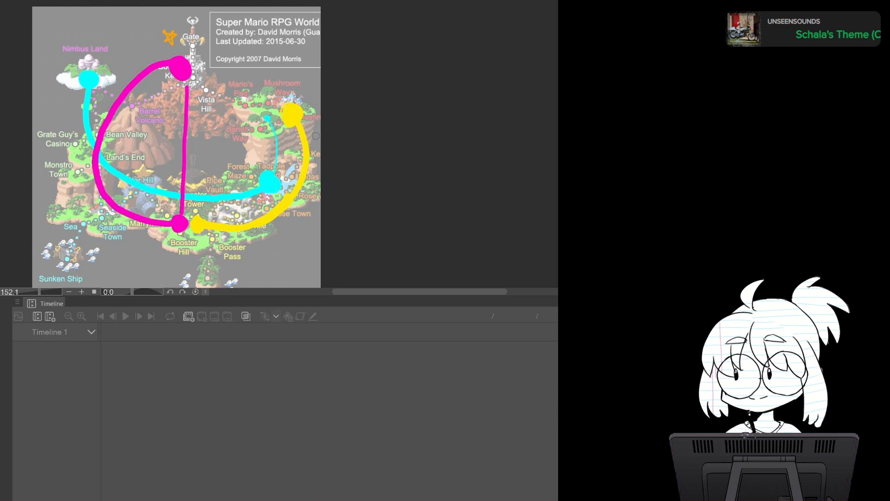
pyautogui.hotkey('ctrl', 'y')
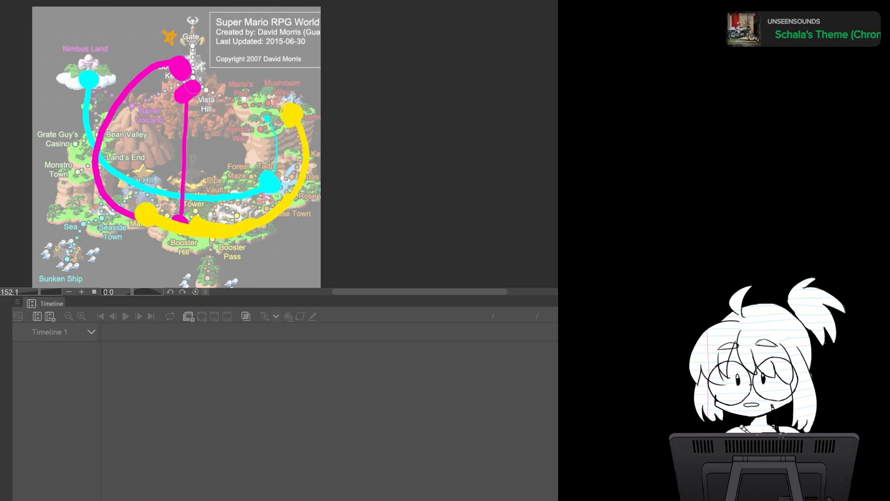
pyautogui.moveTo(191, 93)
pyautogui.mouseDown()
pyautogui.moveTo(177, 109)
pyautogui.moveTo(174, 151)
pyautogui.moveTo(186, 155)
pyautogui.moveTo(178, 221)
pyautogui.mouseUp()
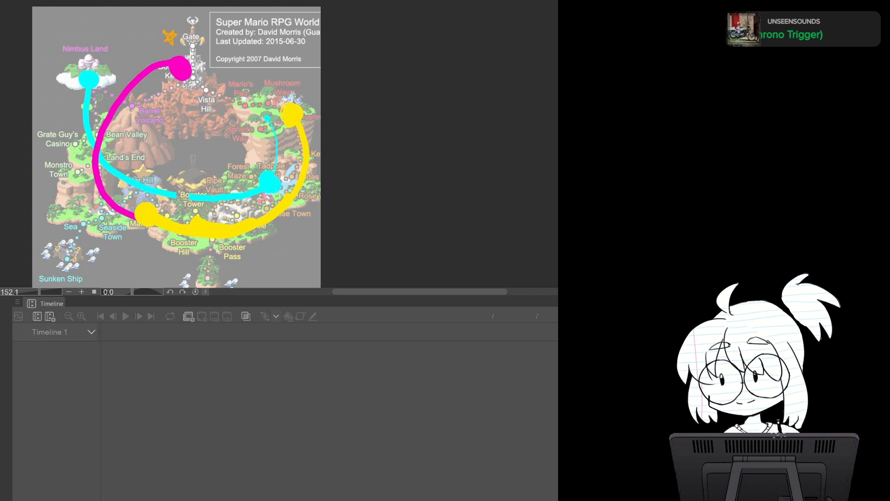
pyautogui.moveTo(178, 196); pyautogui.dragTo(195, 198)
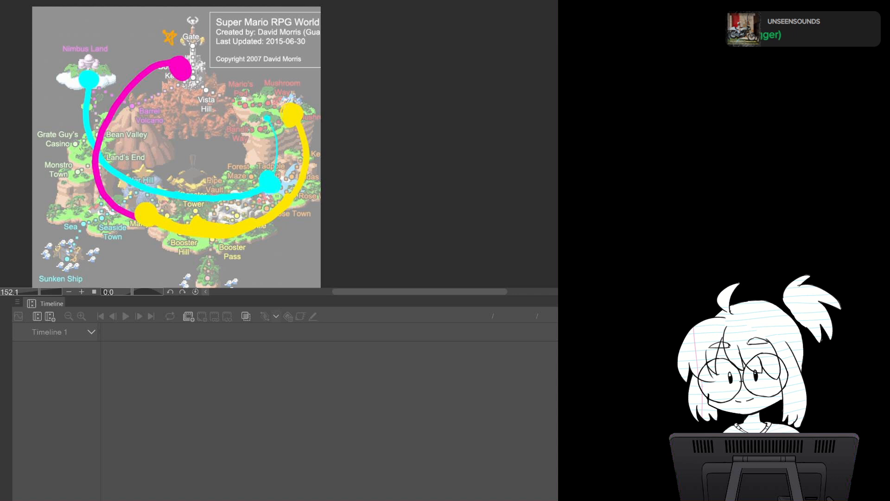
# Write black route numbers: 1 near Mushroom Way, 2 near Rose Town, and 1R,3 near Marrymore
pyautogui.moveTo(296, 77)
pyautogui.mouseDown()
pyautogui.moveTo(301, 93)
pyautogui.moveTo(313, 96)
pyautogui.mouseUp()
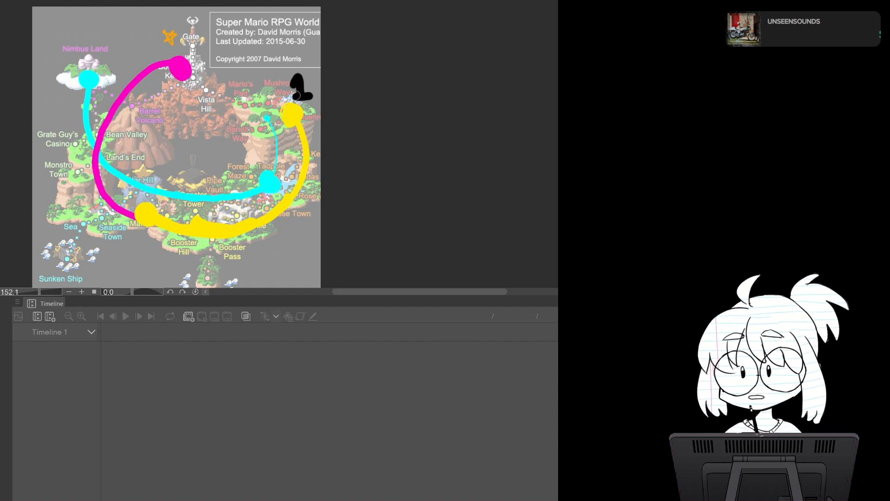
pyautogui.moveTo(300, 196)
pyautogui.mouseDown()
pyautogui.moveTo(309, 201)
pyautogui.moveTo(300, 217)
pyautogui.moveTo(314, 220)
pyautogui.mouseUp()
pyautogui.moveTo(139, 240)
pyautogui.mouseDown()
pyautogui.moveTo(139, 259)
pyautogui.moveTo(153, 259)
pyautogui.mouseUp()
pyautogui.moveTo(153, 238); pyautogui.dragTo(168, 260)
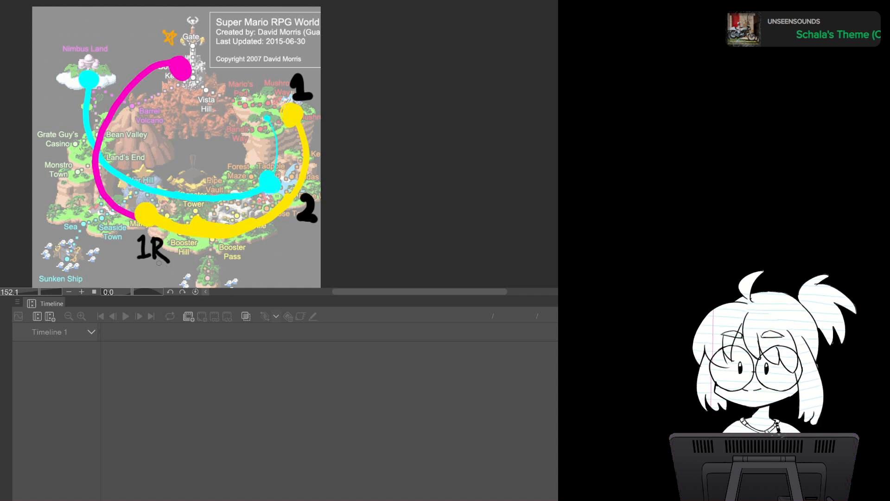
pyautogui.moveTo(178, 252)
pyautogui.mouseDown()
pyautogui.moveTo(175, 267)
pyautogui.moveTo(186, 264)
pyautogui.mouseUp()
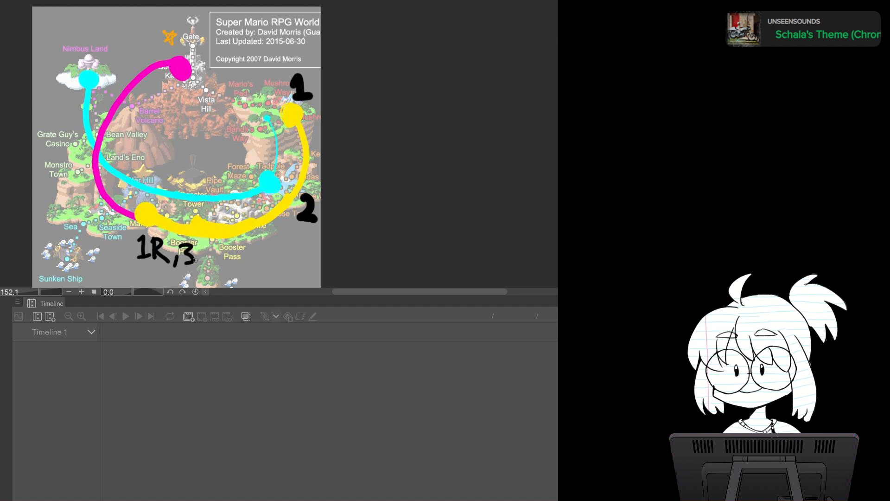
# Write black labels 2R beside Nimbus Land and 3R above Bowser's Keep
pyautogui.moveTo(47, 74)
pyautogui.mouseDown()
pyautogui.moveTo(52, 91)
pyautogui.moveTo(61, 88)
pyautogui.mouseUp()
pyautogui.moveTo(63, 70)
pyautogui.mouseDown()
pyautogui.moveTo(63, 89)
pyautogui.moveTo(76, 89)
pyautogui.mouseUp()
pyautogui.moveTo(160, 30)
pyautogui.mouseDown()
pyautogui.moveTo(173, 41)
pyautogui.moveTo(163, 49)
pyautogui.moveTo(197, 48)
pyautogui.mouseUp()
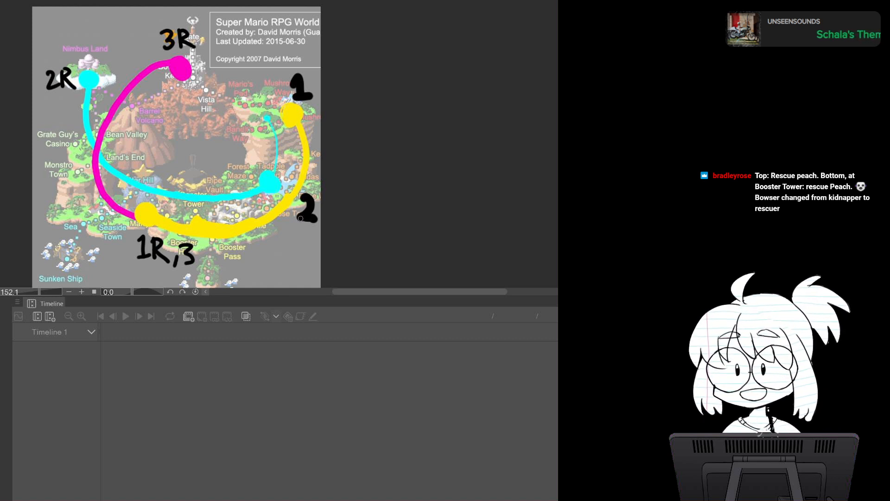
# Write yellow notes 'kidnapper' near Mushroom Way and 'kidnapped' near Seaside Town
pyautogui.moveTo(219, 122)
pyautogui.mouseDown()
pyautogui.moveTo(245, 126)
pyautogui.moveTo(280, 108)
pyautogui.mouseUp()
pyautogui.moveTo(88, 237)
pyautogui.mouseDown()
pyautogui.moveTo(102, 229)
pyautogui.moveTo(112, 236)
pyautogui.mouseUp()
pyautogui.moveTo(107, 232)
pyautogui.mouseDown()
pyautogui.moveTo(115, 233)
pyautogui.moveTo(91, 260)
pyautogui.moveTo(108, 254)
pyautogui.moveTo(155, 269)
pyautogui.mouseUp()
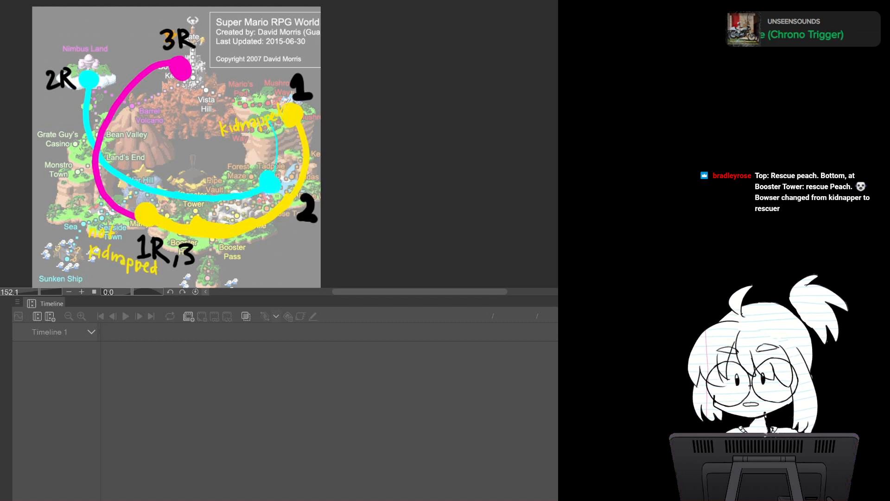
# Add a cyan mark near Forest Maze and write 'prince' in cyan over Nimbus Land, undoing recent strokes
pyautogui.moveTo(238, 157)
pyautogui.mouseDown()
pyautogui.moveTo(245, 176)
pyautogui.moveTo(265, 165)
pyautogui.mouseUp()
pyautogui.moveTo(62, 55)
pyautogui.mouseDown()
pyautogui.moveTo(96, 60)
pyautogui.moveTo(109, 47)
pyautogui.moveTo(74, 63)
pyautogui.moveTo(77, 52)
pyautogui.moveTo(122, 59)
pyautogui.mouseUp()
pyautogui.hotkey('ctrl', 'z')
pyautogui.hotkey('ctrl', 'z')
pyautogui.hotkey('ctrl', 'z')
pyautogui.hotkey('ctrl', 'z')
pyautogui.hotkey('ctrl', 'z')
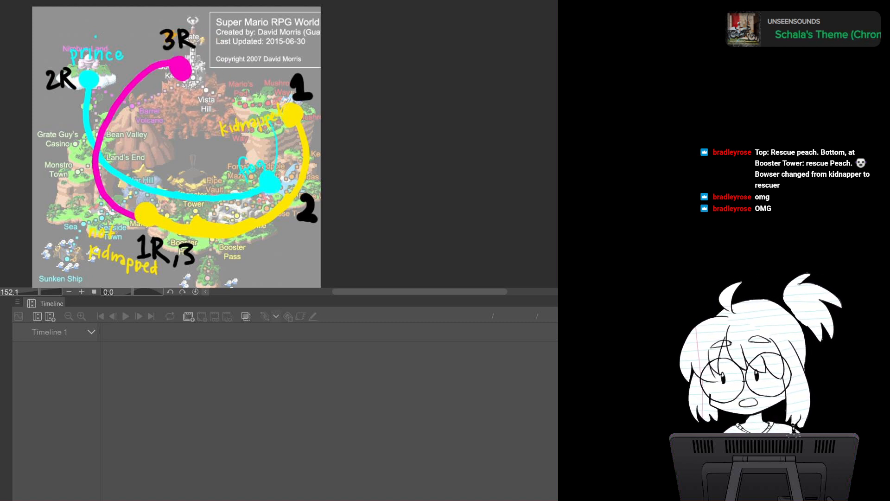
# Write 'good guy' in magenta below 'kidnapped' near Sunken Ship, redoing the first attempt
pyautogui.moveTo(86, 266)
pyautogui.mouseDown()
pyautogui.moveTo(112, 287)
pyautogui.moveTo(124, 284)
pyautogui.moveTo(95, 281)
pyautogui.moveTo(105, 270)
pyautogui.mouseUp()
pyautogui.hotkey('ctrl', 'z')
pyautogui.hotkey('ctrl', 'z')
pyautogui.hotkey('ctrl', 'z')
pyautogui.hotkey('ctrl', 'z')
pyautogui.hotkey('ctrl', 'z')
pyautogui.hotkey('ctrl', 'z')
pyautogui.moveTo(109, 273); pyautogui.dragTo(110, 280)
pyautogui.moveTo(119, 275)
pyautogui.mouseDown()
pyautogui.moveTo(125, 286)
pyautogui.moveTo(145, 288)
pyautogui.mouseUp()
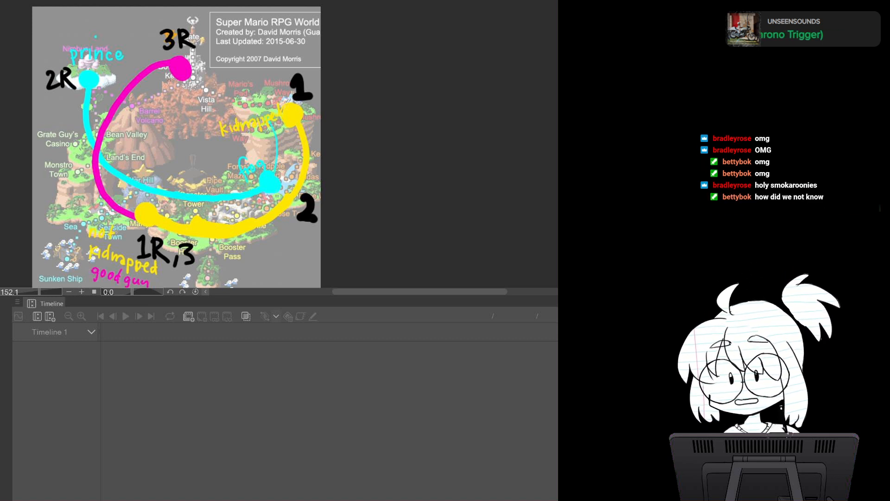
# Write 'bad guy' in magenta under Bowser's Keep and draw a dashed magenta route from there around to Booster Tower
pyautogui.moveTo(160, 85)
pyautogui.mouseDown()
pyautogui.moveTo(192, 90)
pyautogui.moveTo(196, 98)
pyautogui.moveTo(212, 88)
pyautogui.mouseUp()
pyautogui.moveTo(219, 80); pyautogui.dragTo(213, 98)
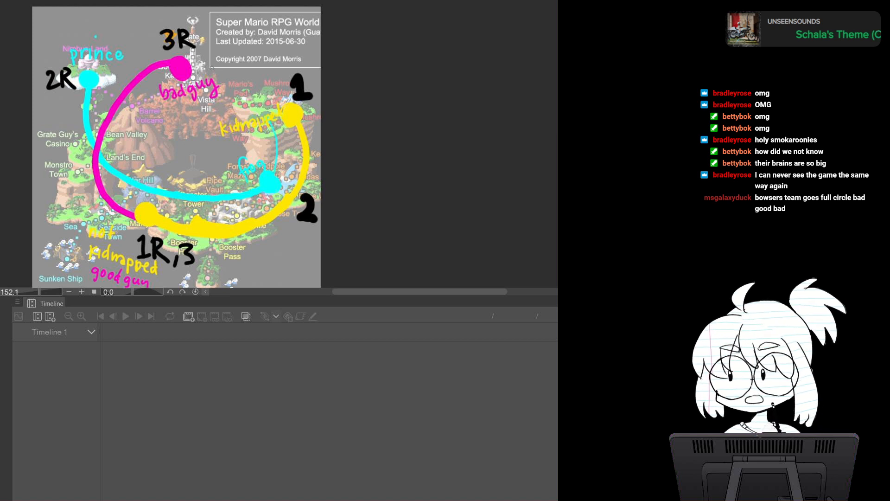
pyautogui.moveTo(197, 67); pyautogui.dragTo(260, 93)
pyautogui.moveTo(268, 97); pyautogui.dragTo(283, 130)
pyautogui.moveTo(286, 177); pyautogui.dragTo(282, 183)
pyautogui.moveTo(279, 189); pyautogui.dragTo(273, 194)
pyautogui.moveTo(168, 212); pyautogui.dragTo(212, 214)
pyautogui.moveTo(218, 217); pyautogui.dragTo(241, 213)
pyautogui.moveTo(245, 212); pyautogui.dragTo(255, 208)
pyautogui.moveTo(195, 214)
pyautogui.mouseDown()
pyautogui.moveTo(167, 217)
pyautogui.moveTo(201, 211)
pyautogui.mouseUp()
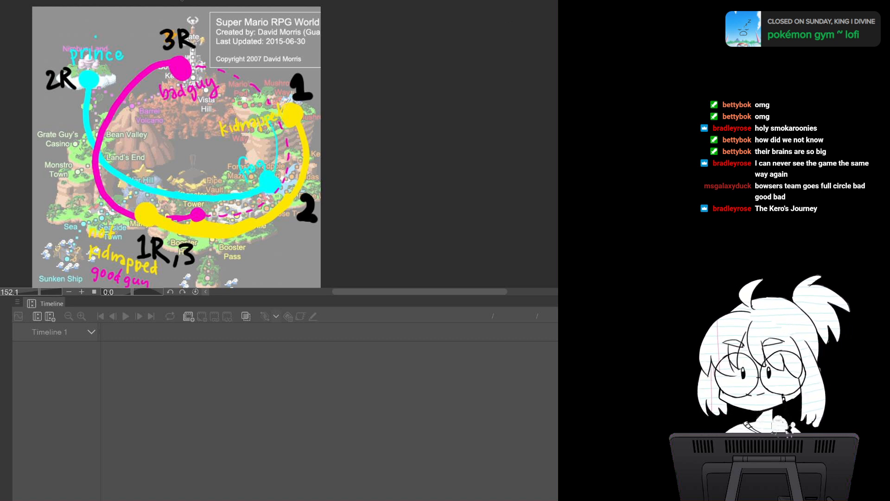
# Switch to the cat-jam animation and paste the next reference frame into Folder 2 as a new layer
pyautogui.click(224, 1)
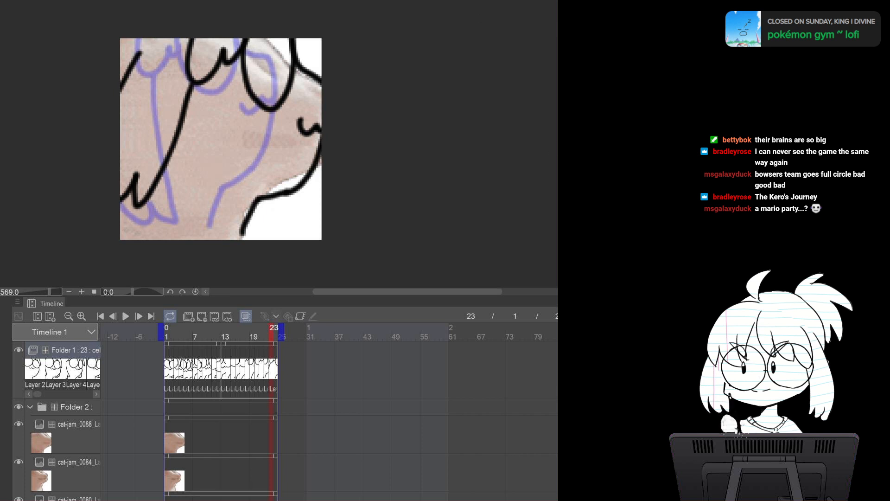
pyautogui.hotkey('ctrl', 'Tab')
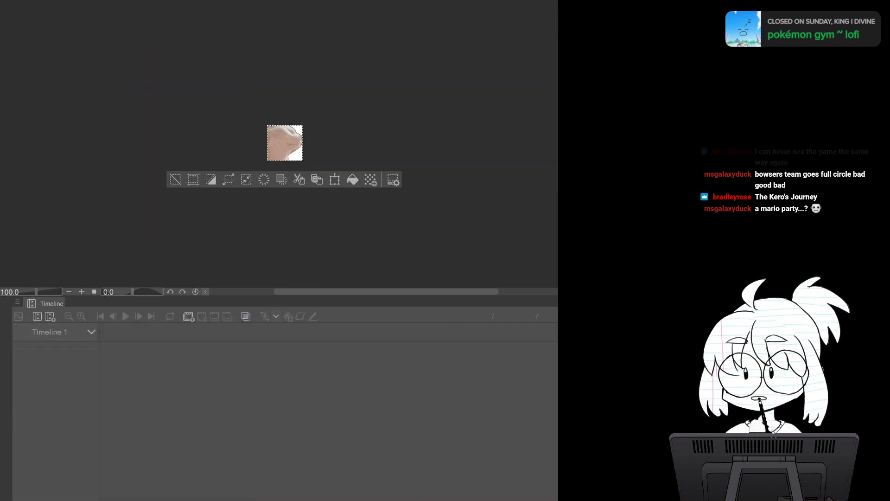
pyautogui.hotkey('ctrl', 'Tab')
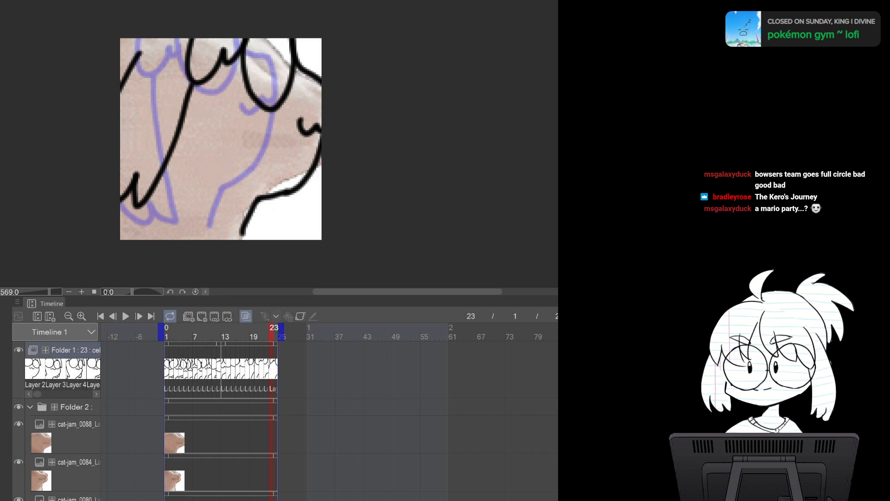
pyautogui.click(76, 406)
pyautogui.hotkey('ctrl', 'v')
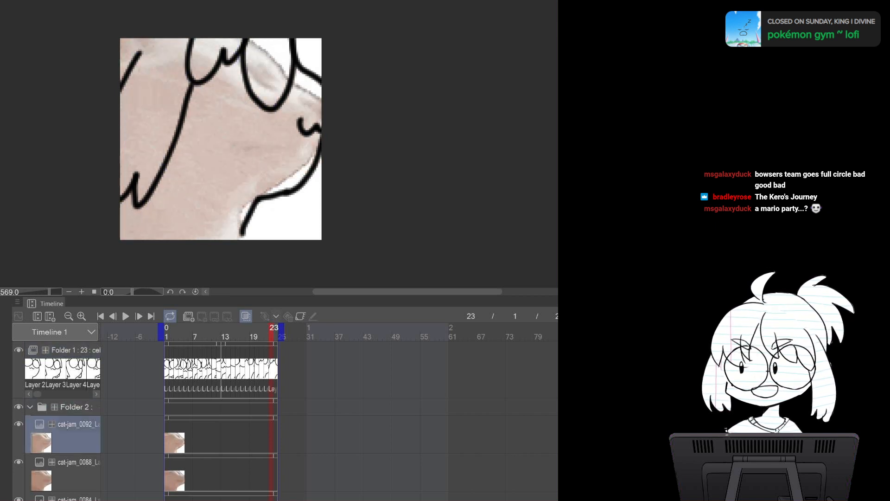
# Add a new cel at frame 24 in Folder 1's animation track
pyautogui.click(75, 351)
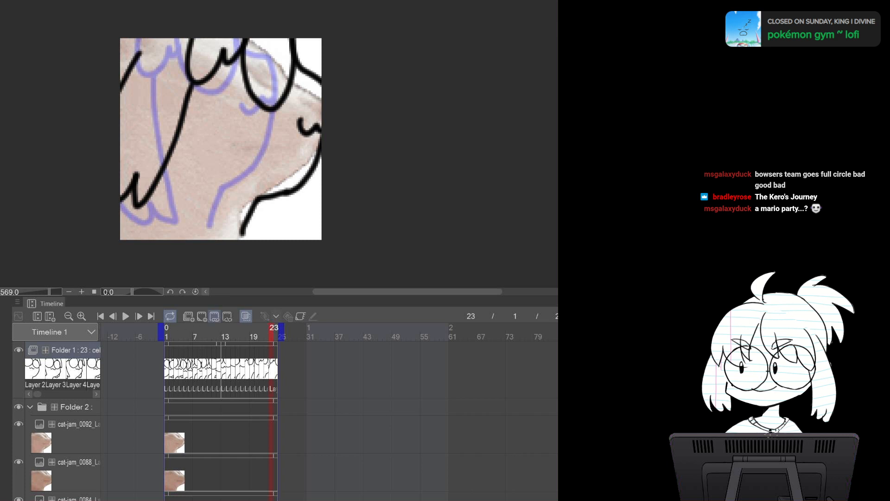
pyautogui.click(202, 316)
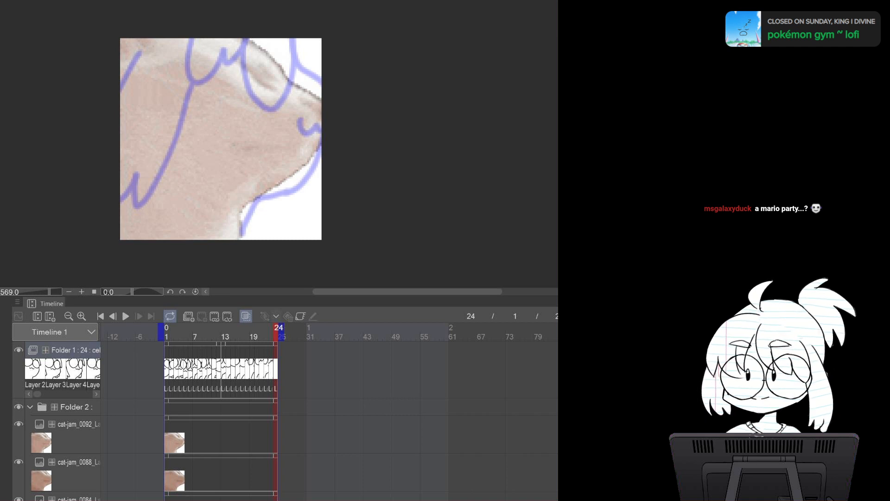
pyautogui.click(251, 345)
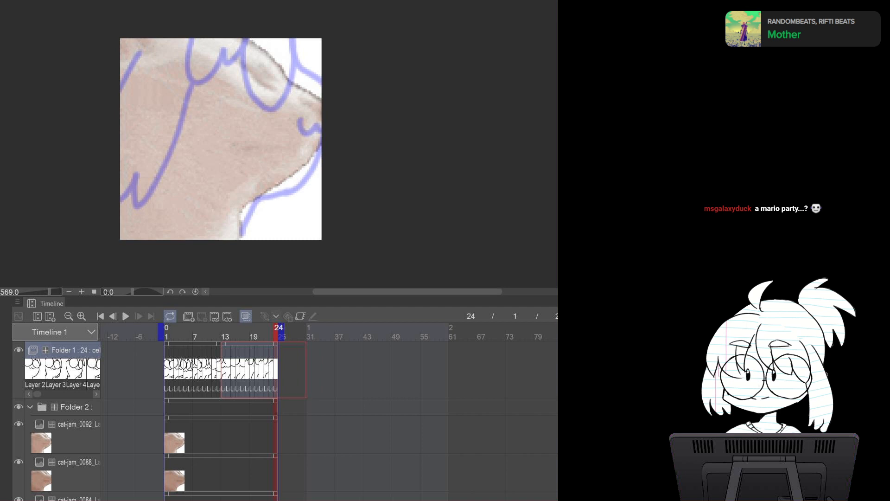
pyautogui.moveTo(276, 344); pyautogui.dragTo(304, 344)
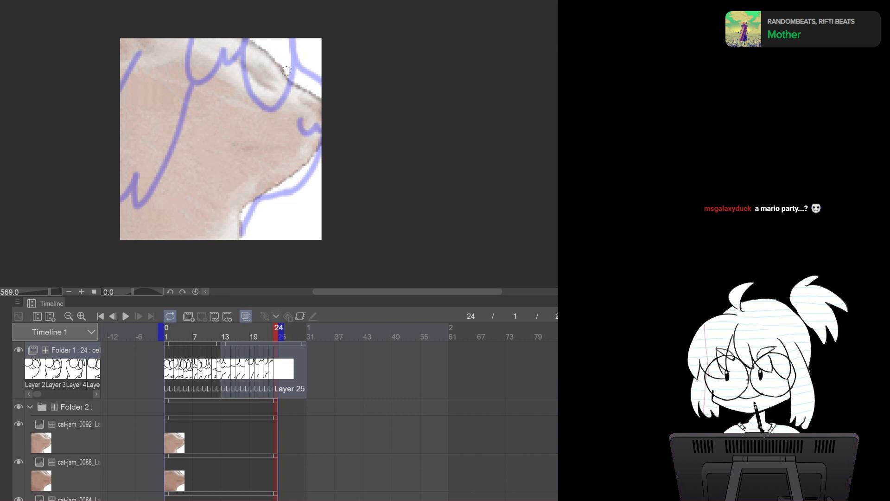
# Draw the cat's head, ear and body outline on the frame 24 cel, comparing with the previous frame
pyautogui.press('Left')
pyautogui.moveTo(244, 115)
pyautogui.mouseDown()
pyautogui.moveTo(234, 148)
pyautogui.moveTo(280, 156)
pyautogui.mouseUp()
pyautogui.hotkey('ctrl', 'z')
pyautogui.press('Right')
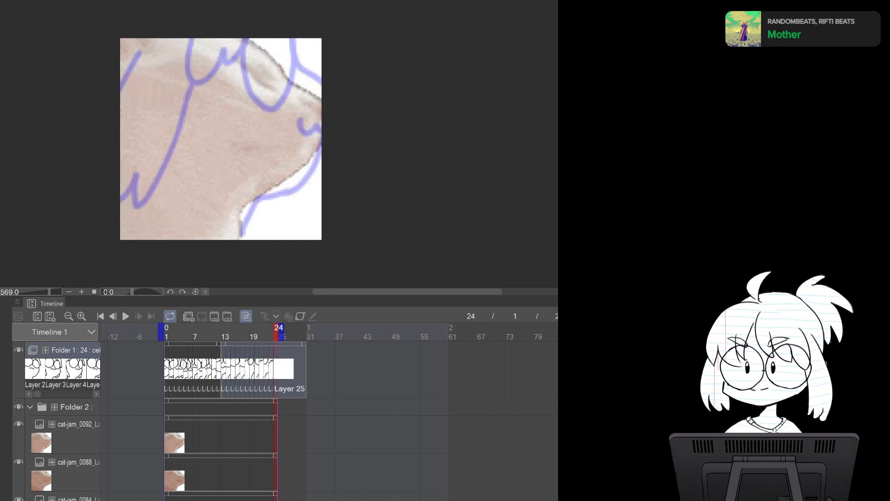
pyautogui.press('Left')
pyautogui.press('Right')
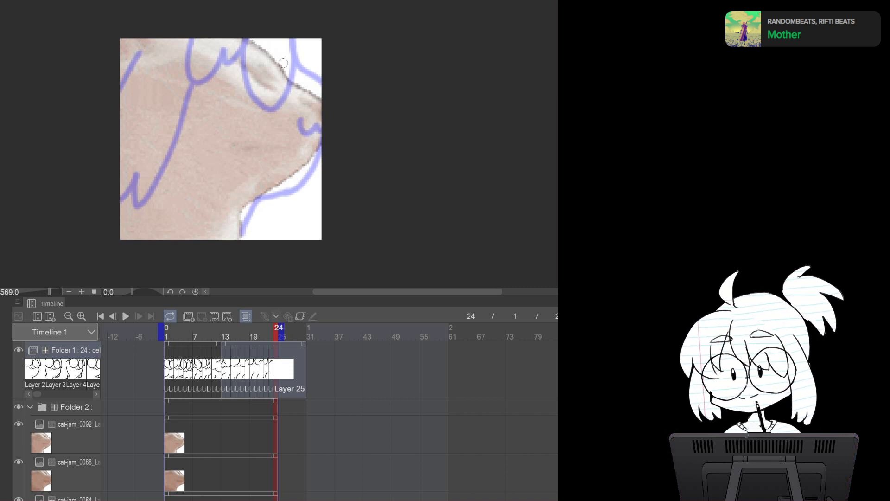
pyautogui.moveTo(275, 59)
pyautogui.mouseDown()
pyautogui.moveTo(318, 111)
pyautogui.moveTo(264, 200)
pyautogui.mouseUp()
pyautogui.hotkey('ctrl', 'z')
pyautogui.hotkey('ctrl', 'z')
pyautogui.moveTo(278, 57)
pyautogui.mouseDown()
pyautogui.moveTo(310, 98)
pyautogui.moveTo(308, 119)
pyautogui.moveTo(276, 183)
pyautogui.moveTo(284, 180)
pyautogui.moveTo(245, 200)
pyautogui.moveTo(232, 234)
pyautogui.mouseUp()
pyautogui.moveTo(243, 37)
pyautogui.mouseDown()
pyautogui.moveTo(247, 112)
pyautogui.moveTo(269, 42)
pyautogui.mouseUp()
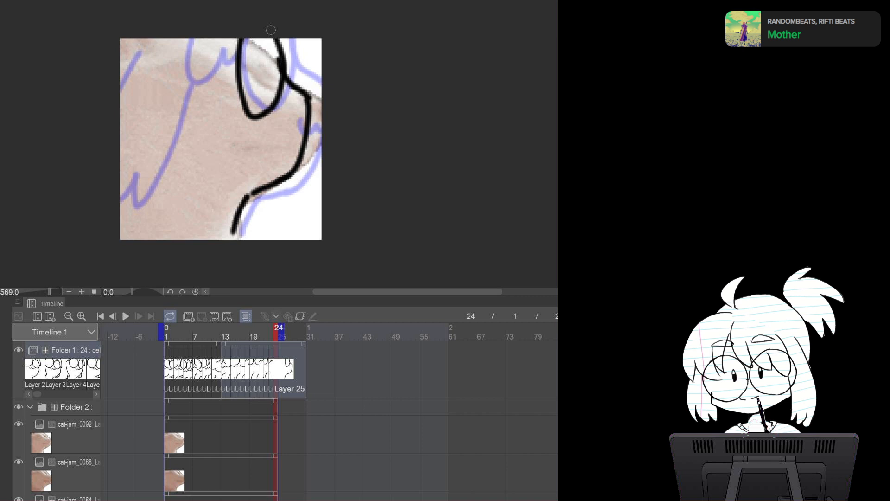
pyautogui.moveTo(176, 32)
pyautogui.mouseDown()
pyautogui.moveTo(193, 75)
pyautogui.moveTo(245, 30)
pyautogui.mouseUp()
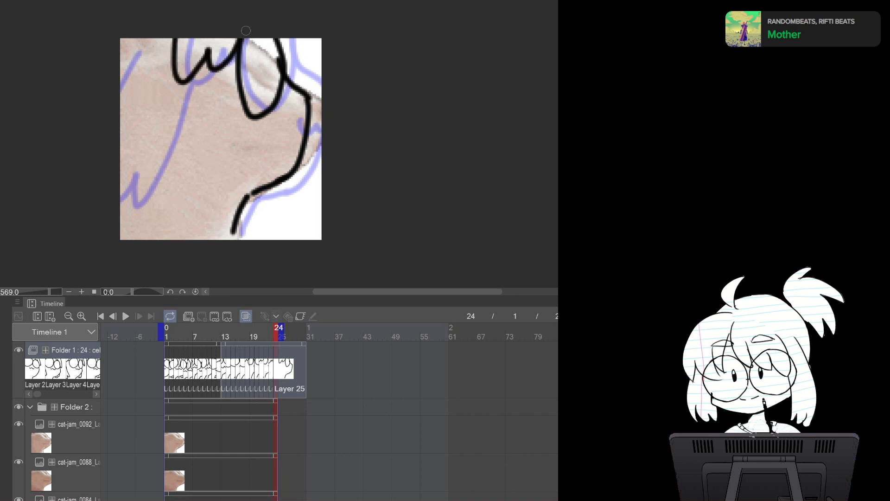
pyautogui.moveTo(178, 82)
pyautogui.mouseDown()
pyautogui.moveTo(164, 214)
pyautogui.moveTo(121, 211)
pyautogui.mouseUp()
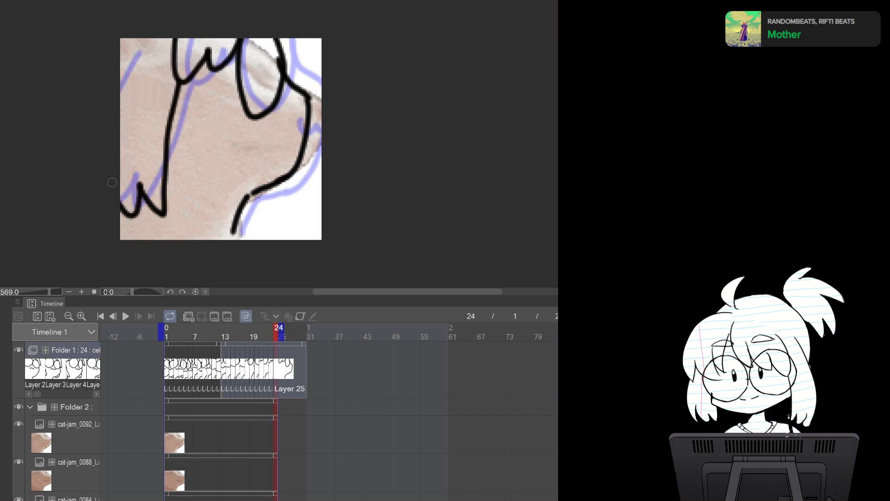
# Check the neighbouring frame and draw the cat's nose and mouth line on frame 24
pyautogui.press('Left')
pyautogui.press('Right')
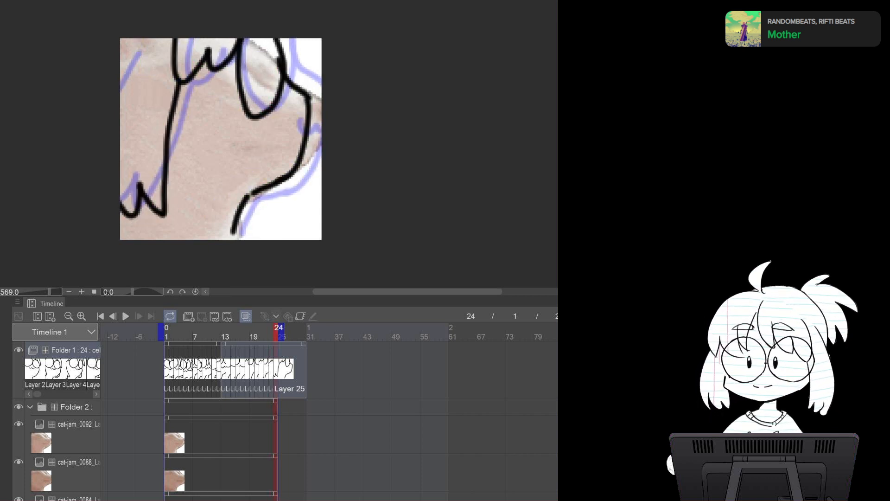
pyautogui.moveTo(282, 122); pyautogui.dragTo(305, 122)
pyautogui.hotkey('ctrl', 'z')
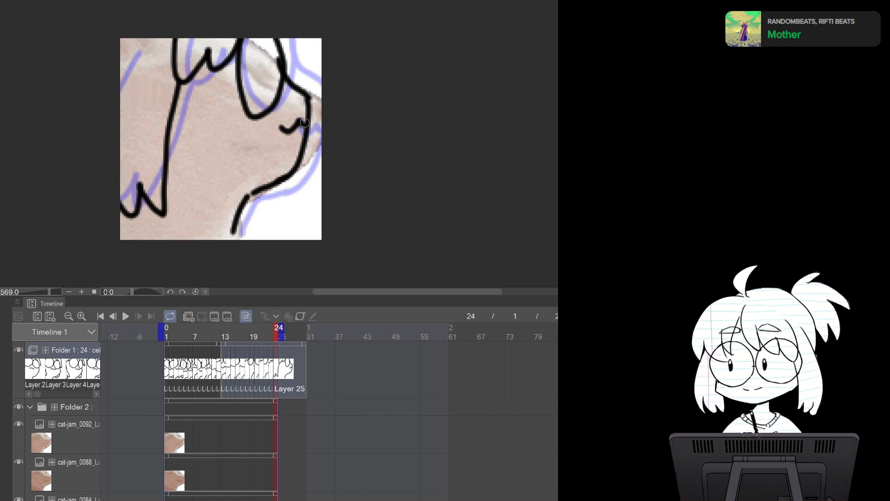
pyautogui.hotkey('ctrl', 'z')
pyautogui.moveTo(283, 124)
pyautogui.mouseDown()
pyautogui.moveTo(287, 134)
pyautogui.moveTo(305, 120)
pyautogui.mouseUp()
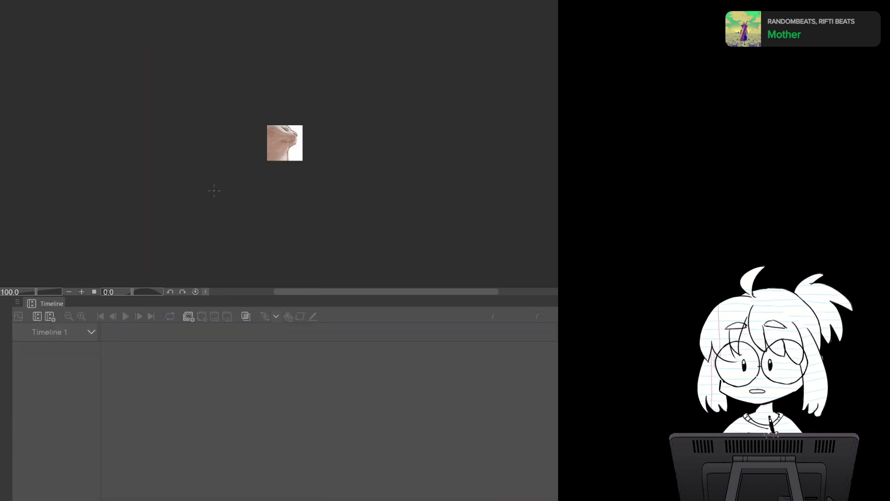
# Copy the next reference image and paste it into Folder 2 as a new layer
pyautogui.hotkey('ctrl', 'a')
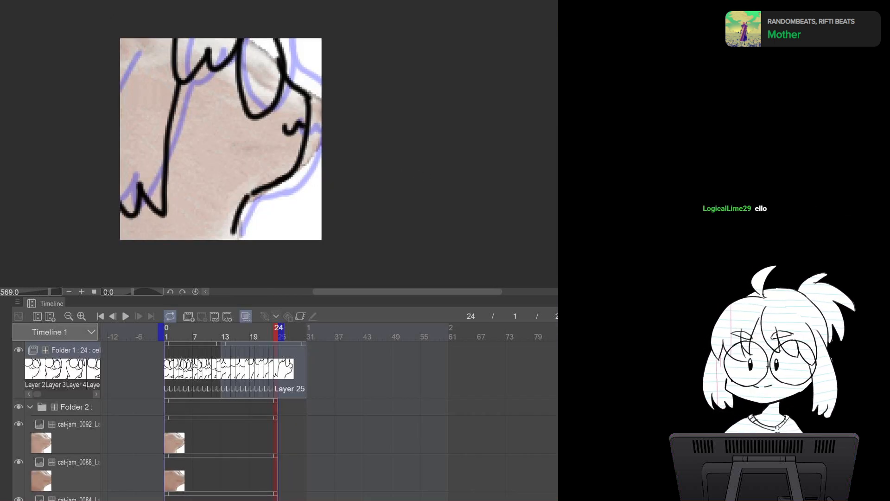
pyautogui.hotkey('ctrl', 'v')
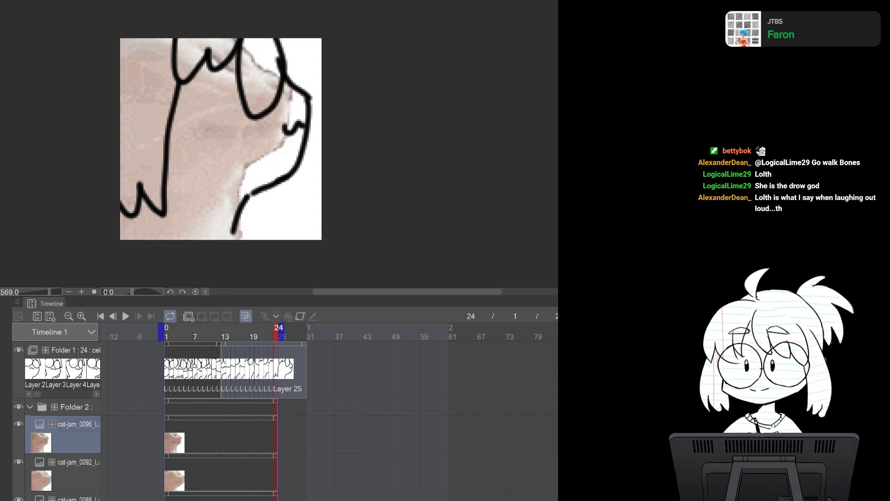
# Return to frame 1 and play back the animation to review it
pyautogui.click(74, 350)
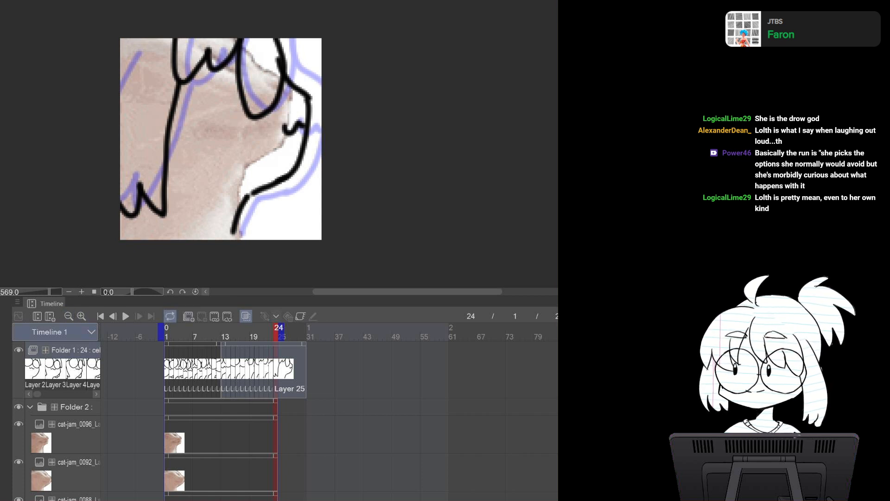
pyautogui.click(74, 350)
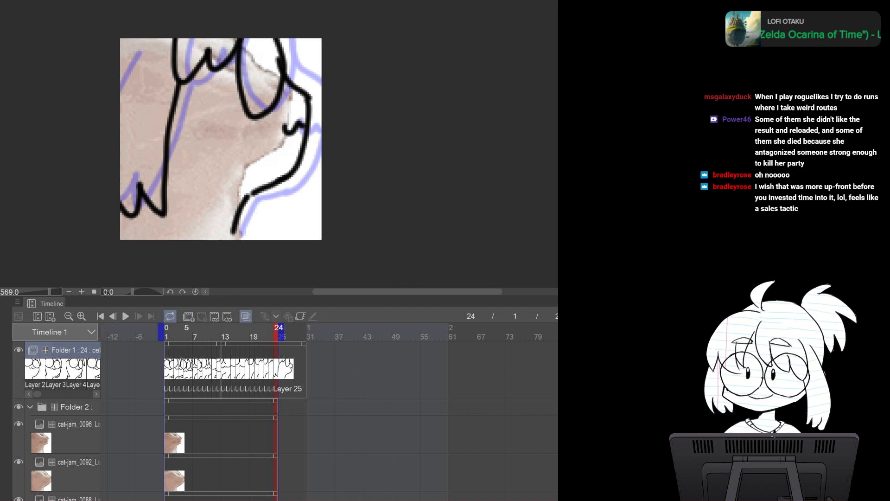
pyautogui.click(167, 329)
pyautogui.click(126, 316)
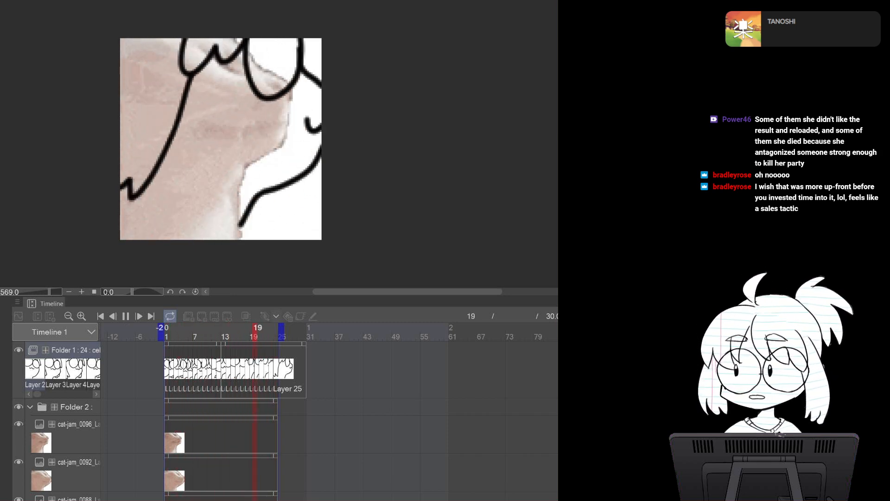
pyautogui.click(126, 316)
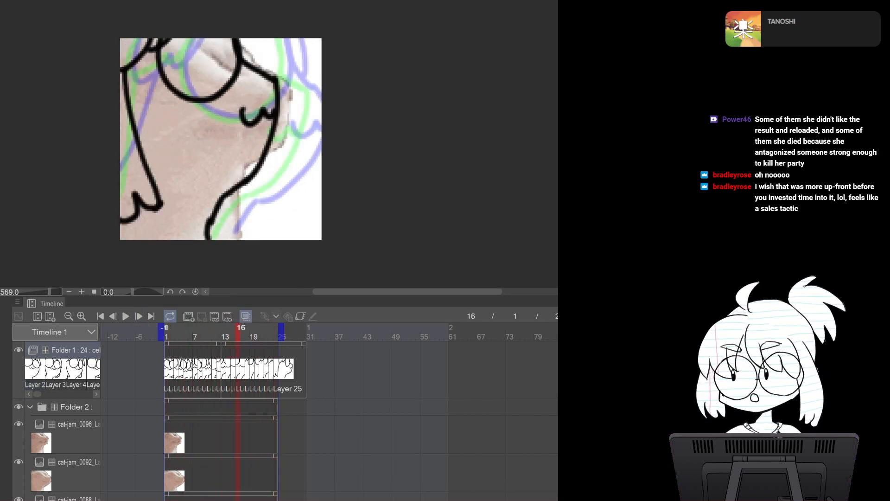
# Return to frame 1, turn off onion skin and step through every frame to review the animation
pyautogui.click(166, 329)
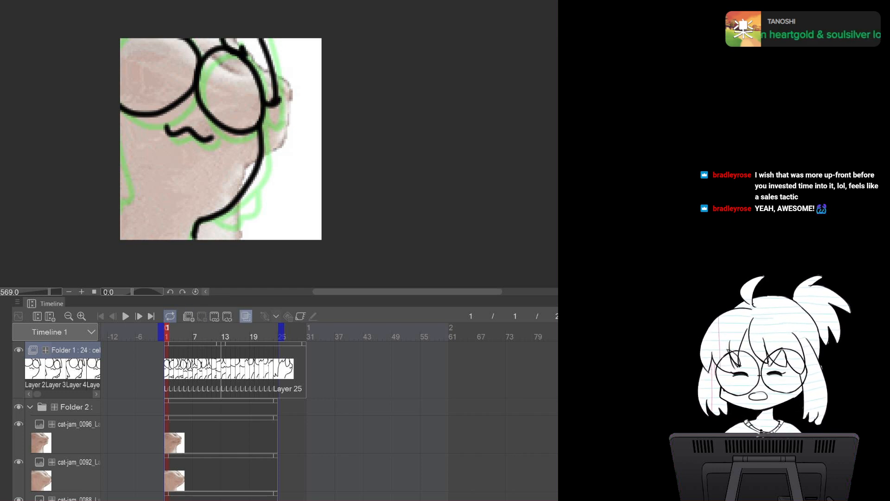
pyautogui.click(246, 315)
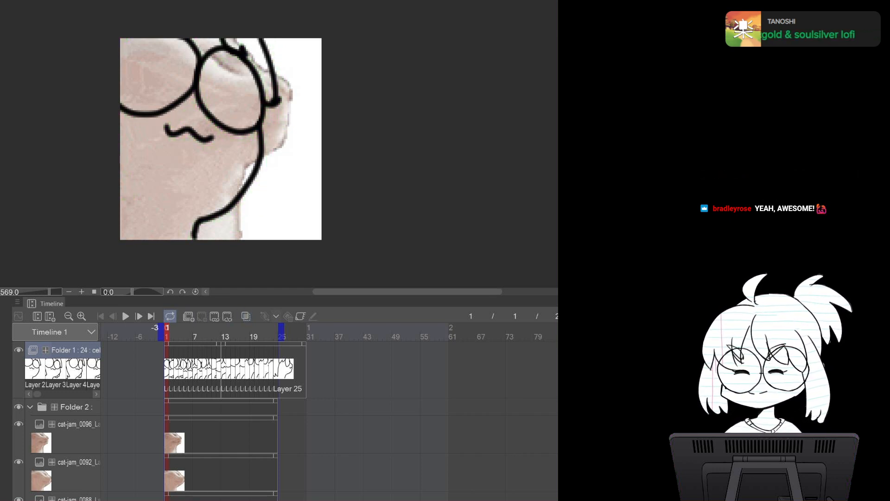
pyautogui.click(139, 316)
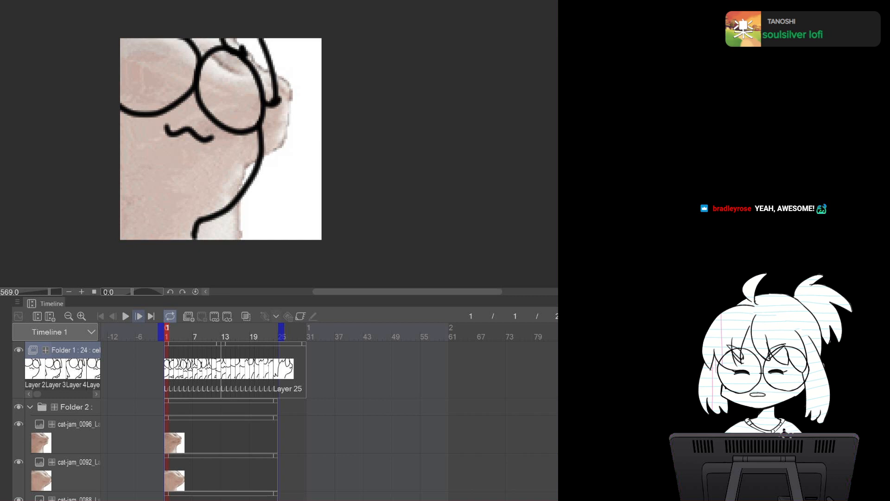
pyautogui.click(139, 316)
pyautogui.click(139, 316)
pyautogui.click(139, 316)
pyautogui.click(139, 317)
pyautogui.click(139, 316)
pyautogui.click(139, 316)
pyautogui.click(139, 317)
pyautogui.click(139, 316)
pyautogui.click(139, 316)
pyautogui.click(139, 316)
pyautogui.click(139, 316)
pyautogui.click(139, 316)
pyautogui.click(139, 316)
pyautogui.click(139, 317)
pyautogui.click(139, 317)
pyautogui.click(139, 316)
pyautogui.click(139, 316)
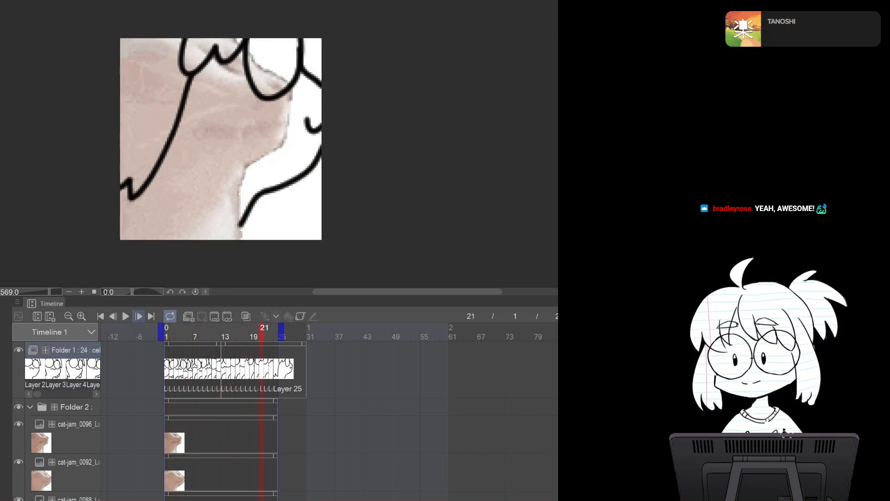
pyautogui.click(139, 316)
pyautogui.click(139, 316)
pyautogui.click(139, 316)
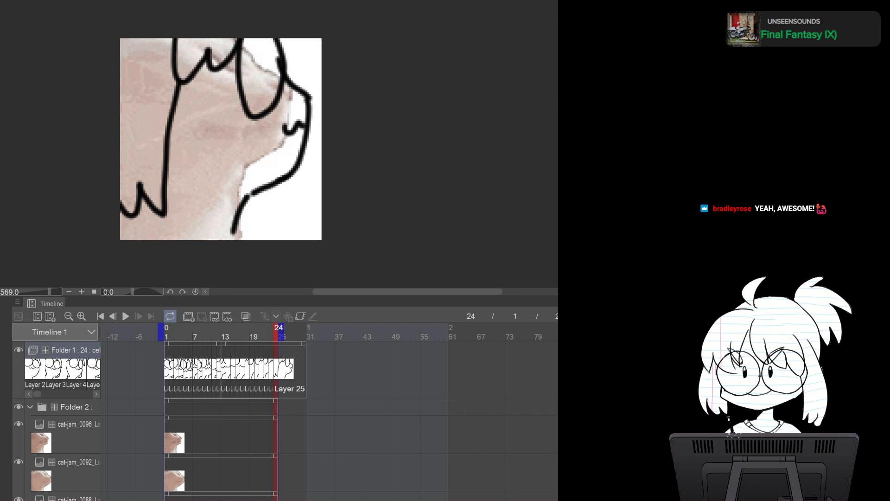
pyautogui.click(55, 355)
pyautogui.scroll(-1, 342, 394)
pyautogui.scroll(1, 343, 394)
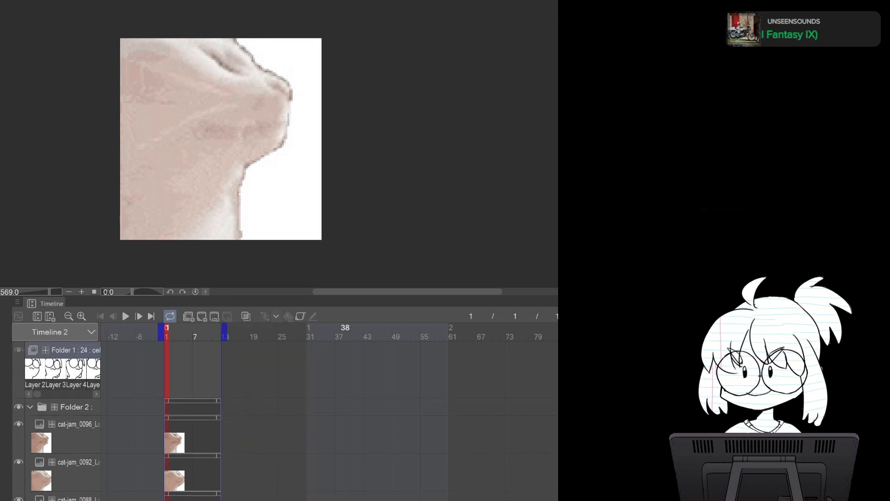
pyautogui.scroll(-15, 346, 408)
pyautogui.scroll(15, 346, 408)
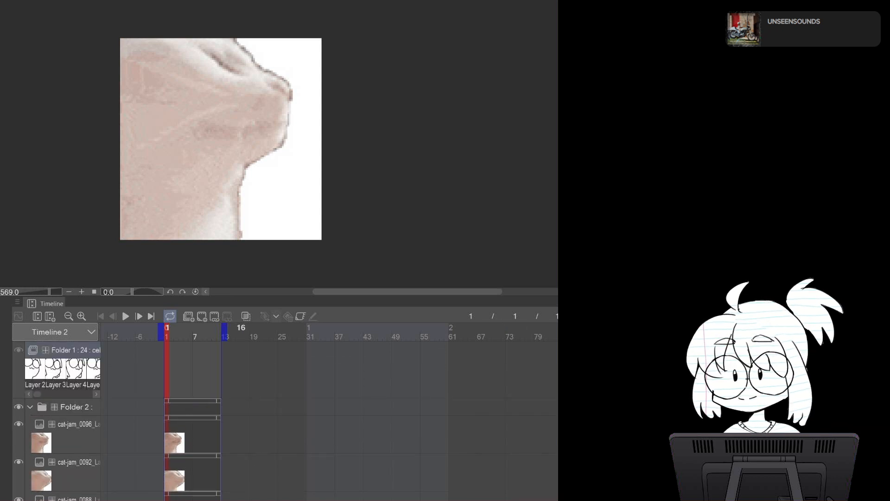
pyautogui.hotkey('ctrl', 'z')
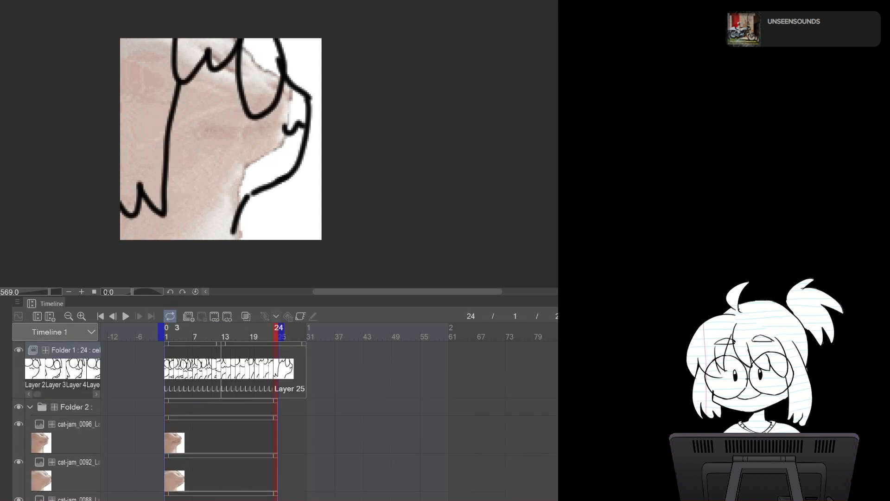
# Create a new animation folder above Folder 1 for the next set of drawings
pyautogui.click(74, 350)
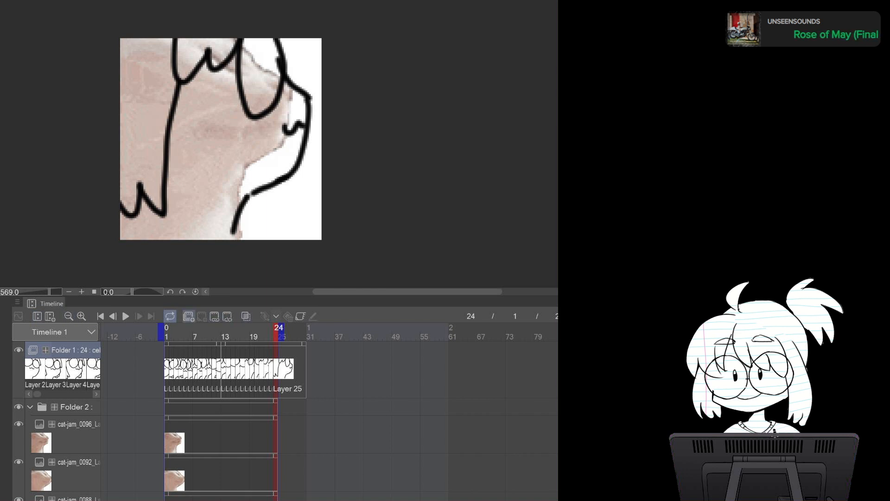
pyautogui.click(188, 315)
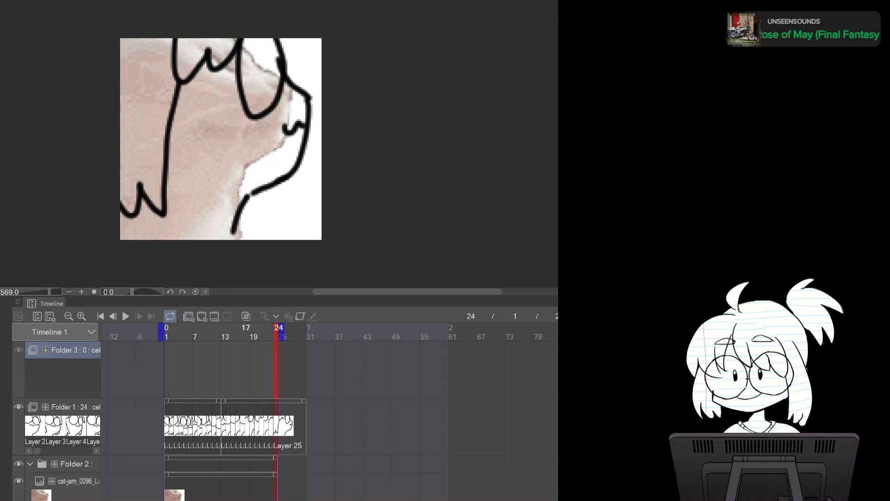
# Go to frame 1, hide Folder 1 and add a new cel 1 to Folder 3
pyautogui.click(167, 328)
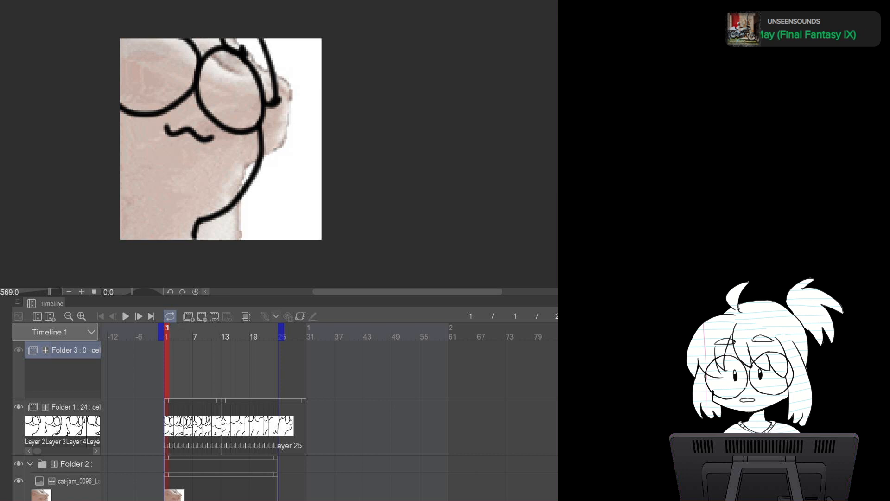
pyautogui.click(18, 406)
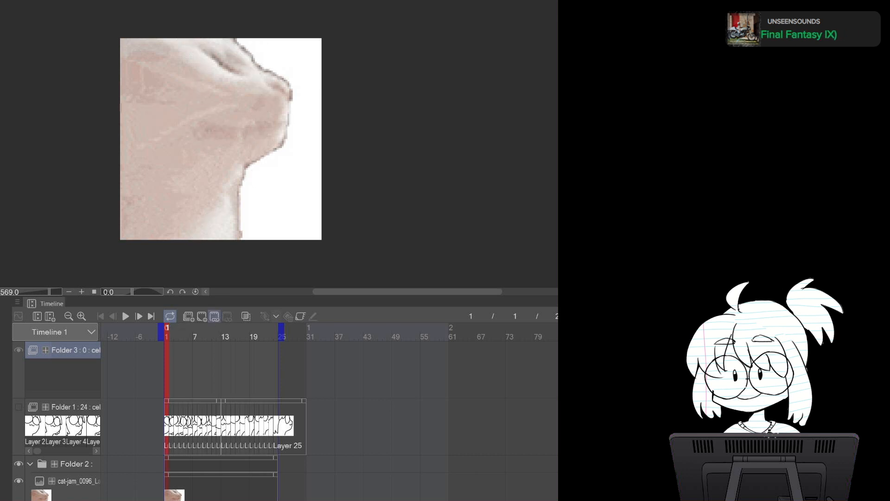
pyautogui.click(201, 316)
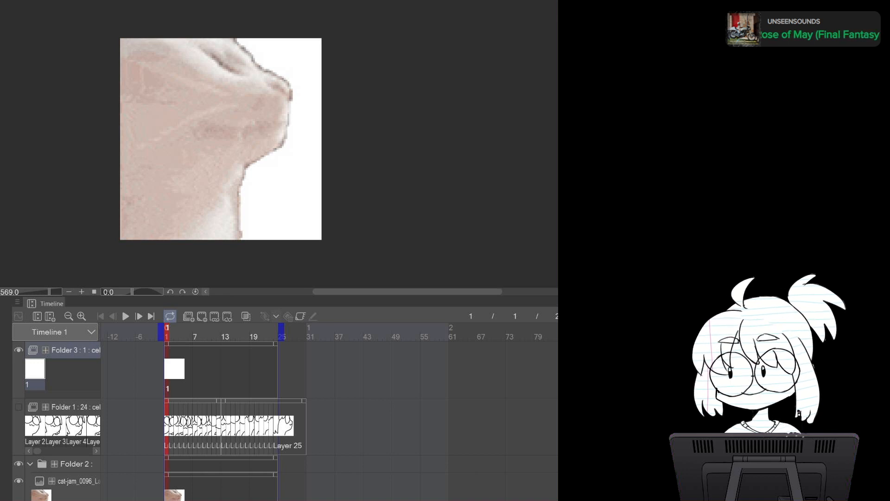
# Delete the cat-jam_0096 reference layer in Folder 2 to show the next reference frame
pyautogui.doubleClick(279, 234)
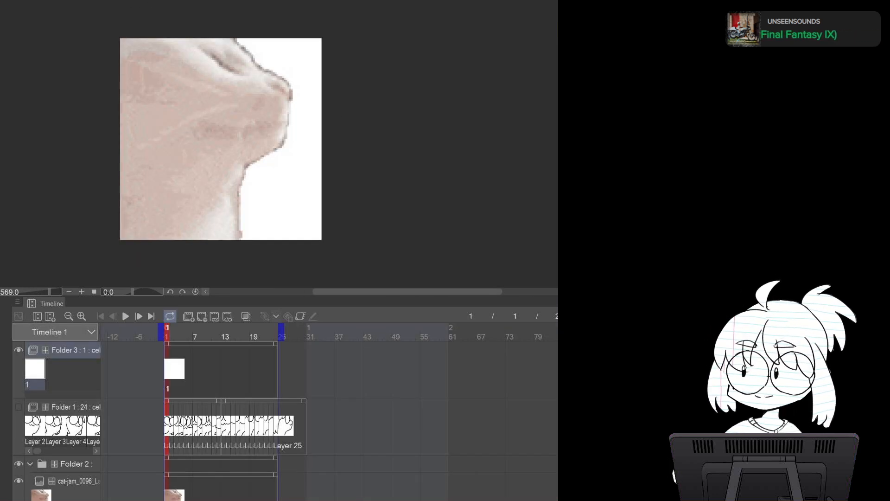
pyautogui.click(78, 481)
pyautogui.press('Delete')
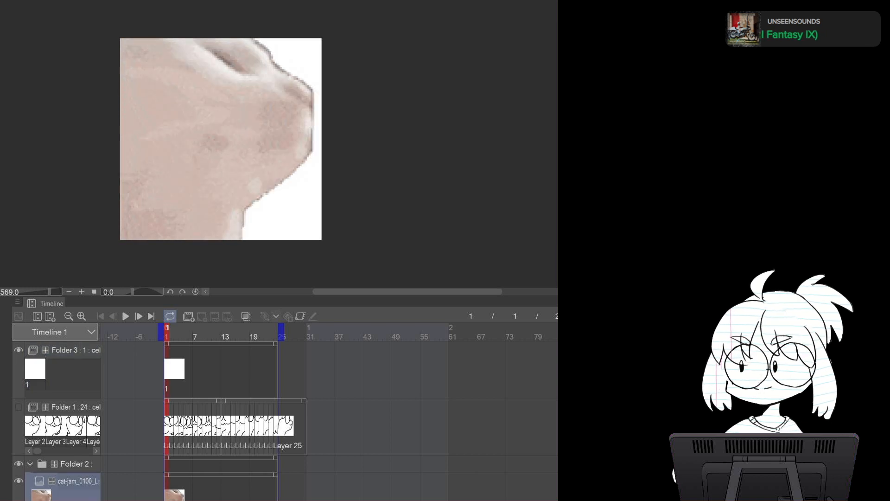
# Draw the cat's neck, glasses, mouth and body outline on cel 1 of Folder 3, erasing a stray stroke
pyautogui.click(35, 370)
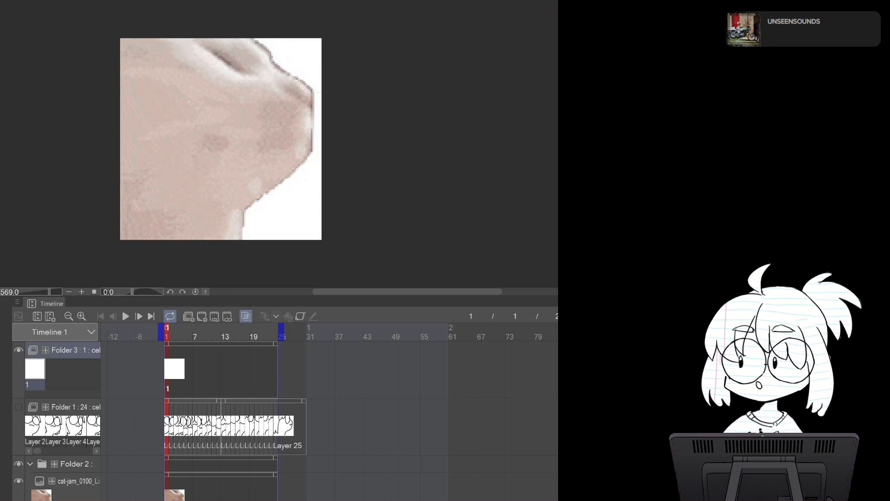
pyautogui.moveTo(268, 42)
pyautogui.mouseDown()
pyautogui.moveTo(308, 88)
pyautogui.moveTo(294, 173)
pyautogui.moveTo(246, 210)
pyautogui.moveTo(234, 240)
pyautogui.mouseUp()
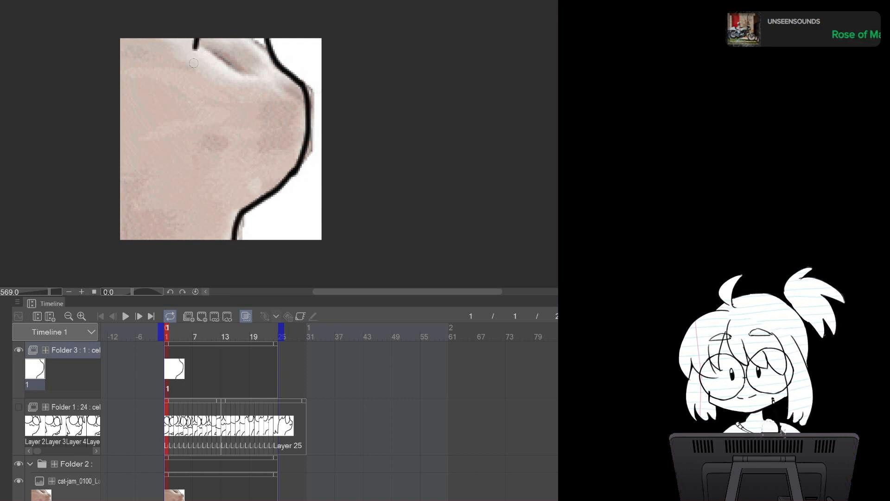
pyautogui.moveTo(196, 36)
pyautogui.mouseDown()
pyautogui.moveTo(264, 112)
pyautogui.moveTo(267, 24)
pyautogui.mouseUp()
pyautogui.moveTo(272, 120); pyautogui.dragTo(307, 115)
pyautogui.hotkey('ctrl', 'z')
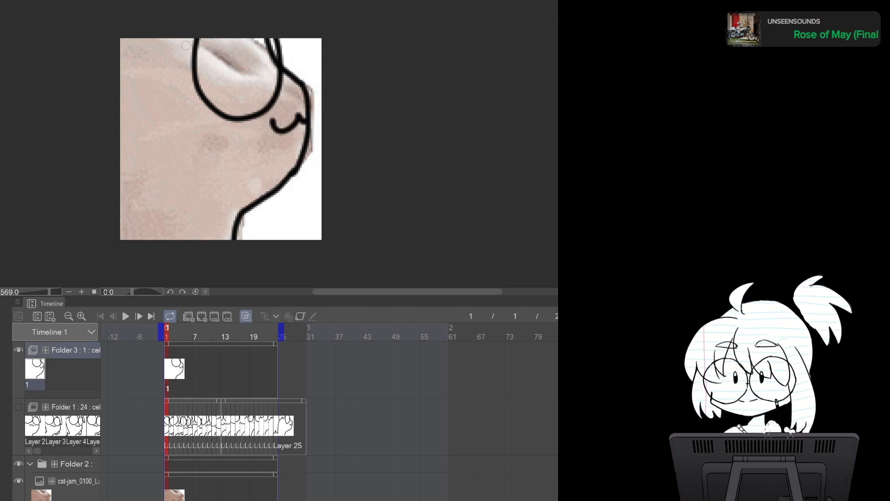
pyautogui.moveTo(157, 38)
pyautogui.mouseDown()
pyautogui.moveTo(172, 60)
pyautogui.moveTo(133, 193)
pyautogui.moveTo(131, 163)
pyautogui.mouseUp()
pyautogui.hotkey('ctrl', 'z')
pyautogui.moveTo(170, 56)
pyautogui.mouseDown()
pyautogui.moveTo(156, 146)
pyautogui.moveTo(116, 197)
pyautogui.mouseUp()
pyautogui.press('e')
pyautogui.press('[')
pyautogui.press('[')
pyautogui.press('[')
pyautogui.press('[')
pyautogui.moveTo(268, 40); pyautogui.dragTo(277, 68)
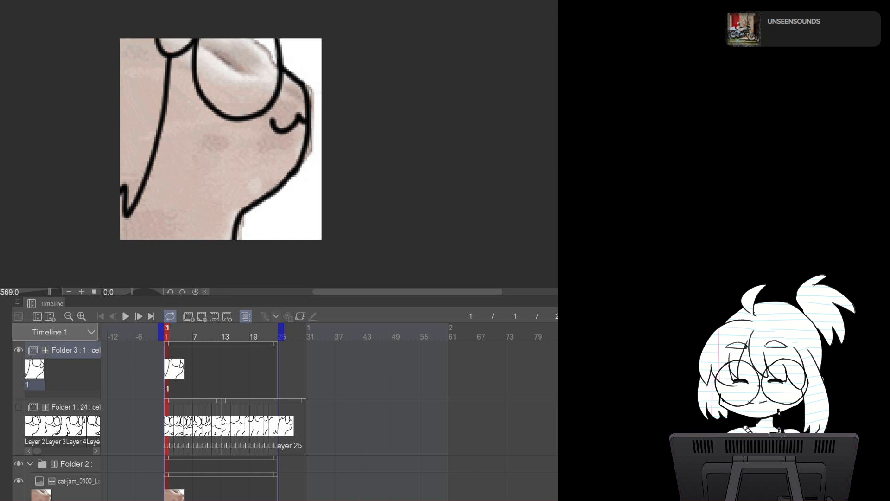
# Select all in the source image, then delete the cat-jam_0100 reference layer in Folder 2
pyautogui.hotkey('ctrl', 'Tab')
pyautogui.hotkey('ctrl', 'a')
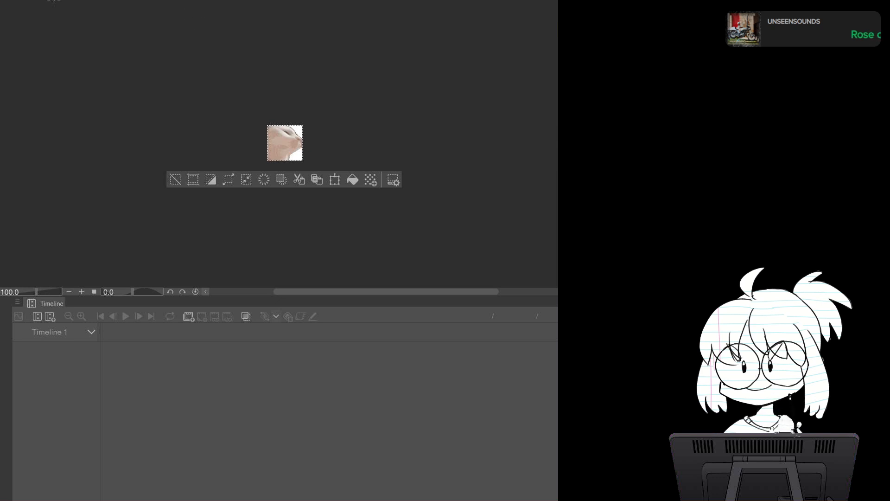
pyautogui.hotkey('ctrl', 'Tab')
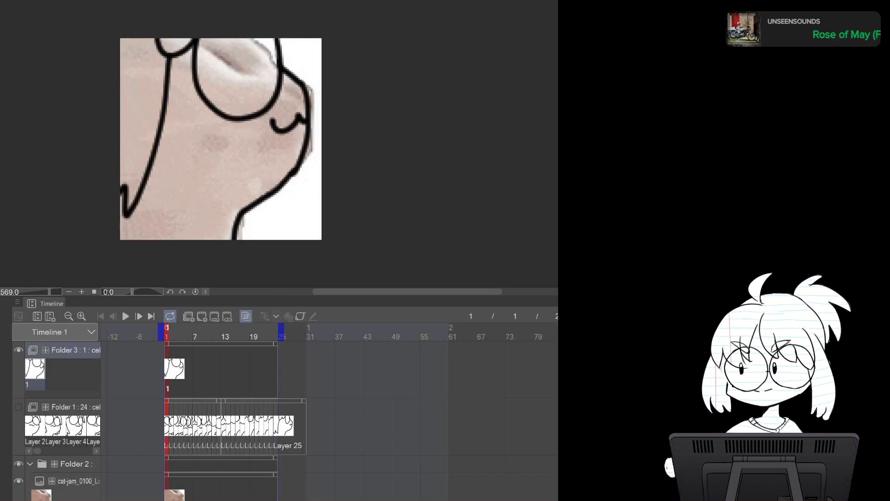
pyautogui.click(78, 482)
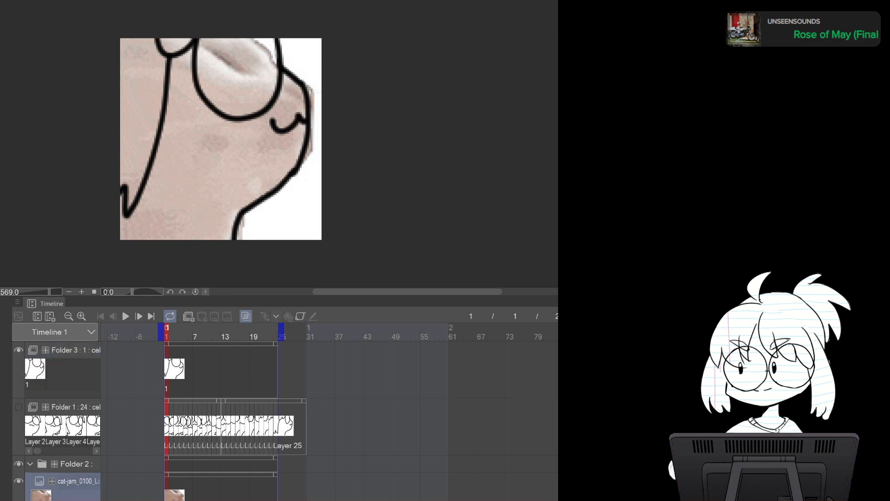
pyautogui.press('Delete')
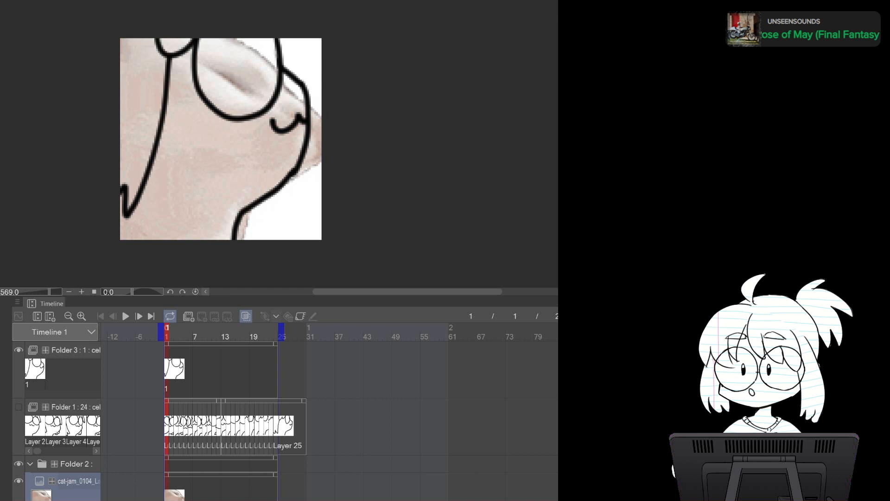
# Add cel 2 to Folder 3 and draw the cat's glasses, mouth and body outline over the reference
pyautogui.click(74, 351)
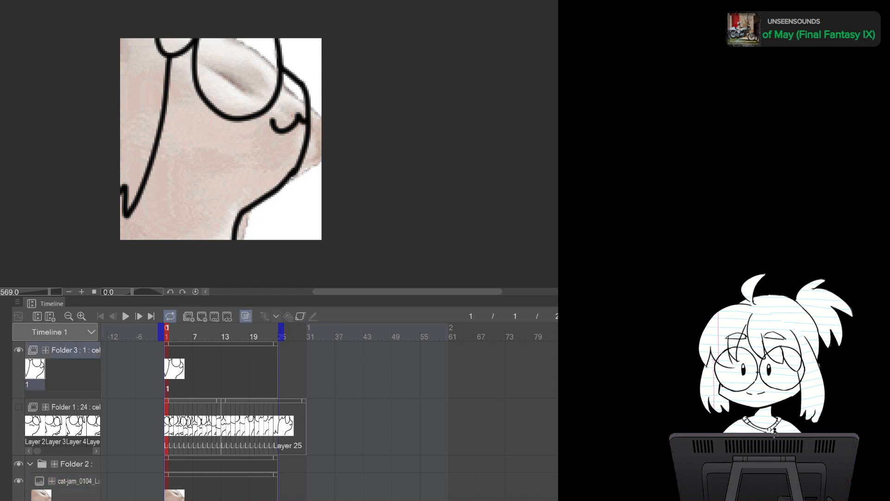
pyautogui.click(202, 316)
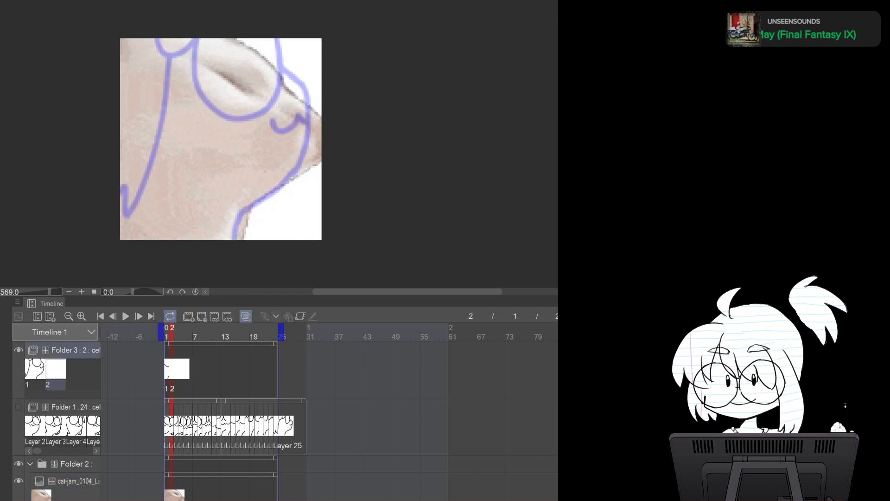
pyautogui.moveTo(291, 68)
pyautogui.mouseDown()
pyautogui.moveTo(319, 114)
pyautogui.moveTo(322, 152)
pyautogui.moveTo(299, 197)
pyautogui.moveTo(244, 238)
pyautogui.mouseUp()
pyautogui.moveTo(269, 43)
pyautogui.mouseDown()
pyautogui.moveTo(242, 48)
pyautogui.moveTo(290, 75)
pyautogui.mouseUp()
pyautogui.hotkey('ctrl', 'z')
pyautogui.moveTo(235, 39)
pyautogui.mouseDown()
pyautogui.moveTo(290, 83)
pyautogui.moveTo(265, 37)
pyautogui.moveTo(312, 102)
pyautogui.mouseUp()
pyautogui.hotkey('ctrl', 'z')
pyautogui.hotkey('ctrl', 'z')
pyautogui.moveTo(298, 44); pyautogui.dragTo(311, 99)
pyautogui.moveTo(199, 39)
pyautogui.mouseDown()
pyautogui.moveTo(190, 76)
pyautogui.moveTo(275, 109)
pyautogui.moveTo(274, 28)
pyautogui.mouseUp()
pyautogui.moveTo(285, 143); pyautogui.dragTo(322, 142)
pyautogui.moveTo(143, 39)
pyautogui.mouseDown()
pyautogui.moveTo(149, 71)
pyautogui.moveTo(190, 42)
pyautogui.mouseUp()
pyautogui.moveTo(182, 55); pyautogui.dragTo(197, 33)
pyautogui.moveTo(163, 77); pyautogui.dragTo(122, 223)
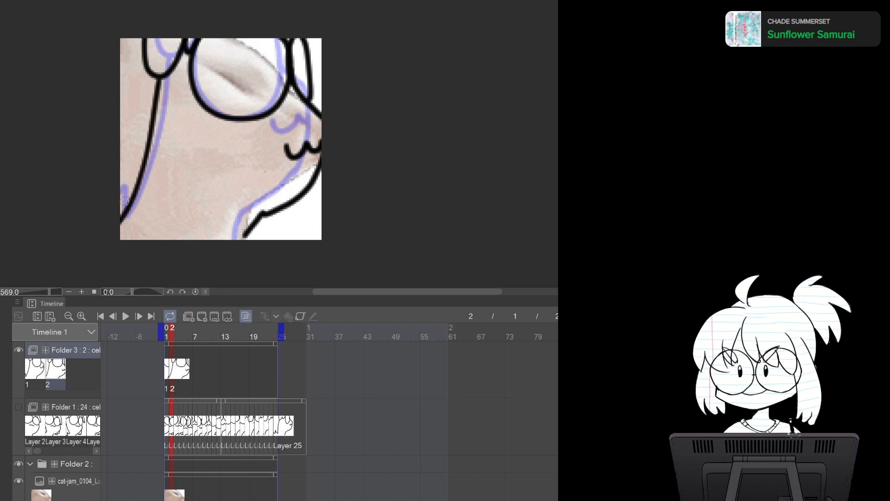
pyautogui.hotkey('ctrl', 'z')
pyautogui.moveTo(163, 75)
pyautogui.mouseDown()
pyautogui.moveTo(148, 148)
pyautogui.moveTo(122, 222)
pyautogui.mouseUp()
pyautogui.hotkey('ctrl', 'z')
pyautogui.moveTo(162, 74); pyautogui.dragTo(122, 221)
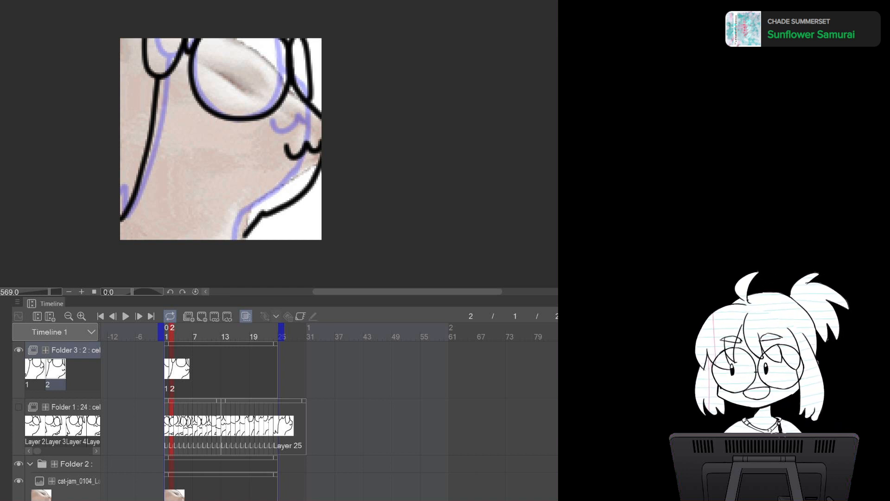
# Copy the next reference image from the source canvas and paste it into Folder 2 as a new layer
pyautogui.doubleClick(173, 212)
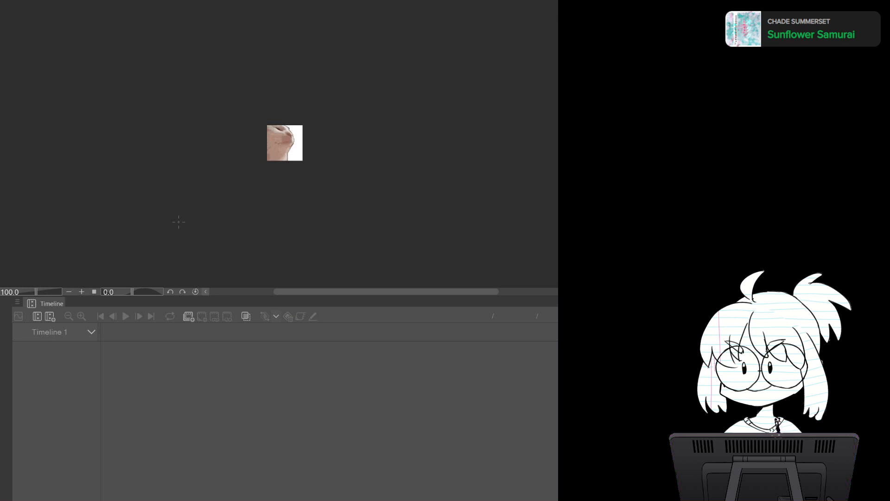
pyautogui.hotkey('ctrl', 'a')
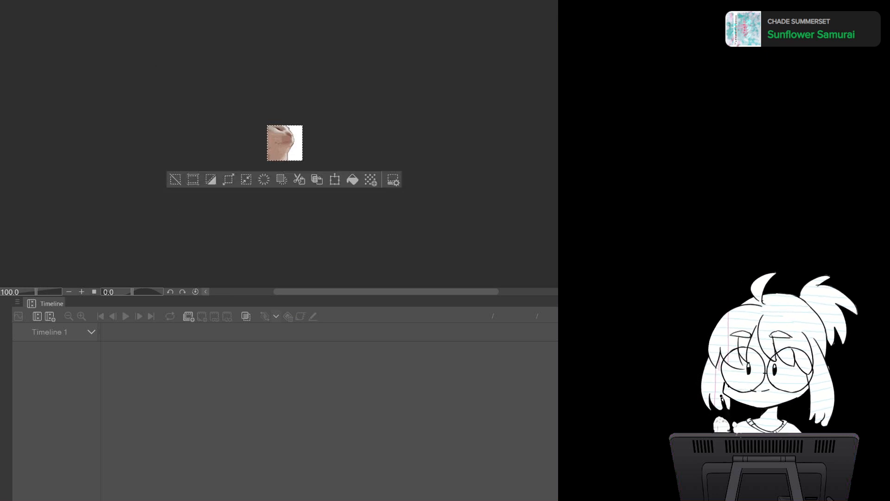
pyautogui.hotkey('ctrl', 'Tab')
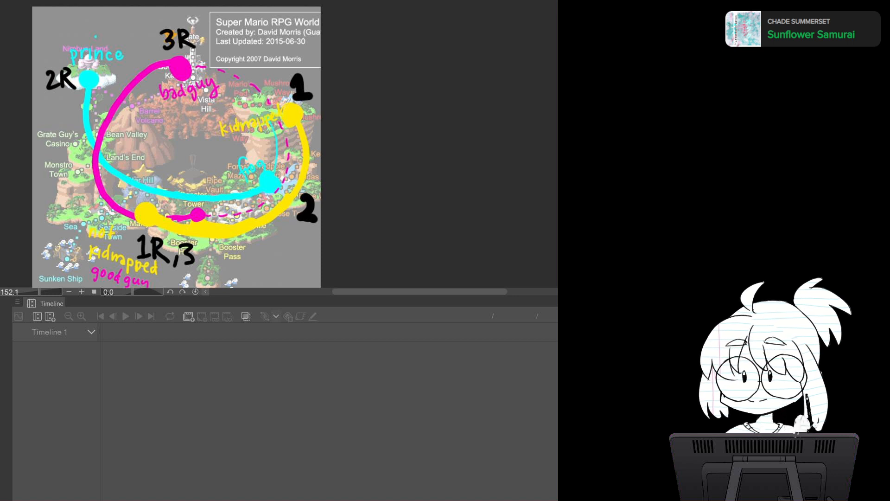
pyautogui.hotkey('ctrl', 'Tab')
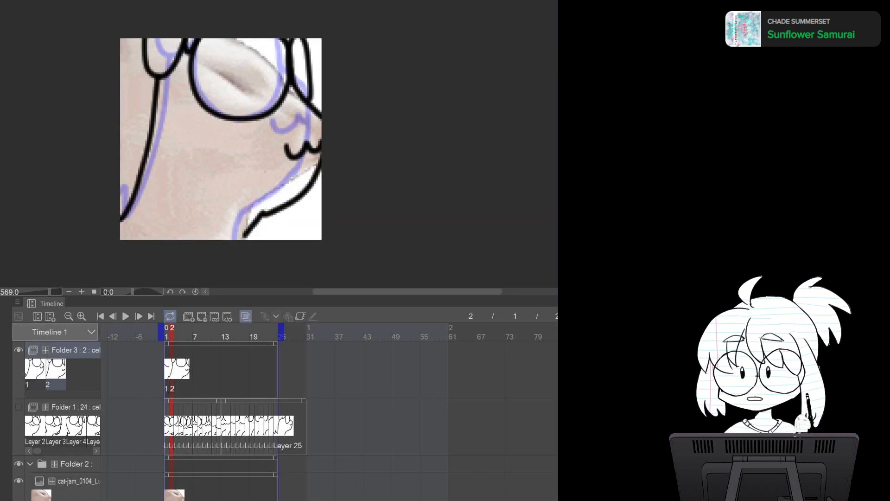
pyautogui.click(77, 481)
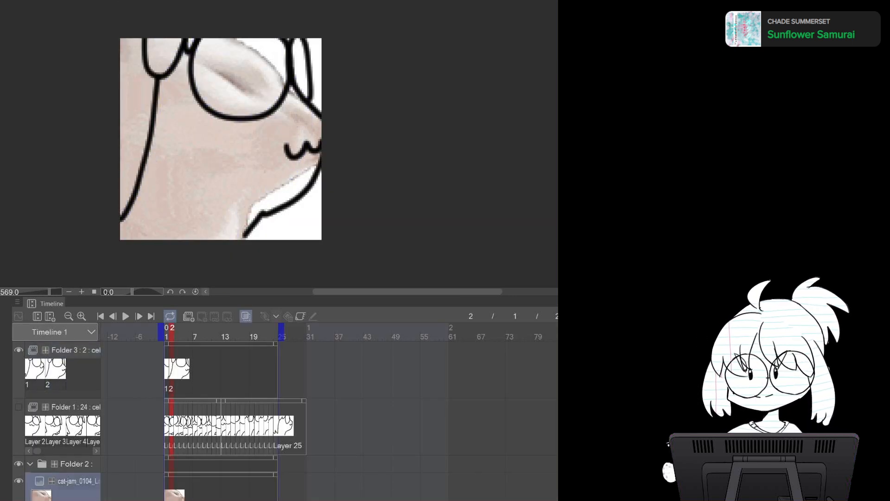
pyautogui.hotkey('ctrl', 'v')
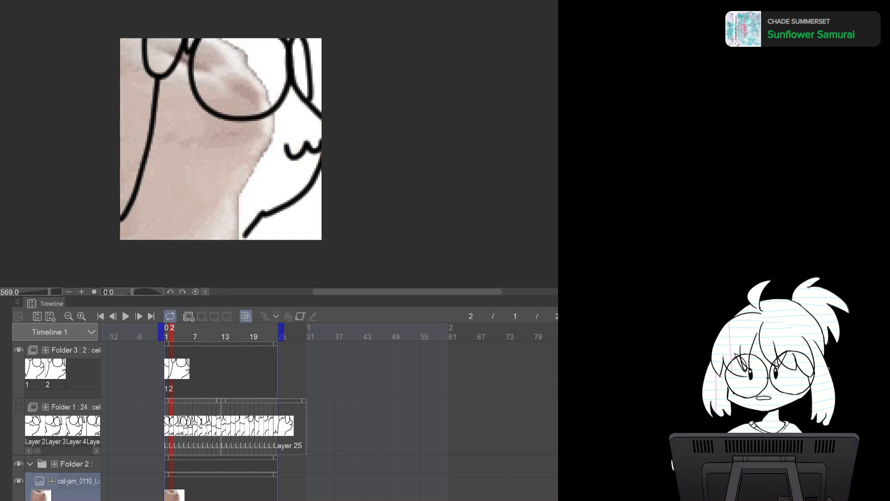
# Add cel 3 to Folder 3 and draw the right side of the cat's glasses and body outline
pyautogui.click(76, 351)
pyautogui.click(202, 316)
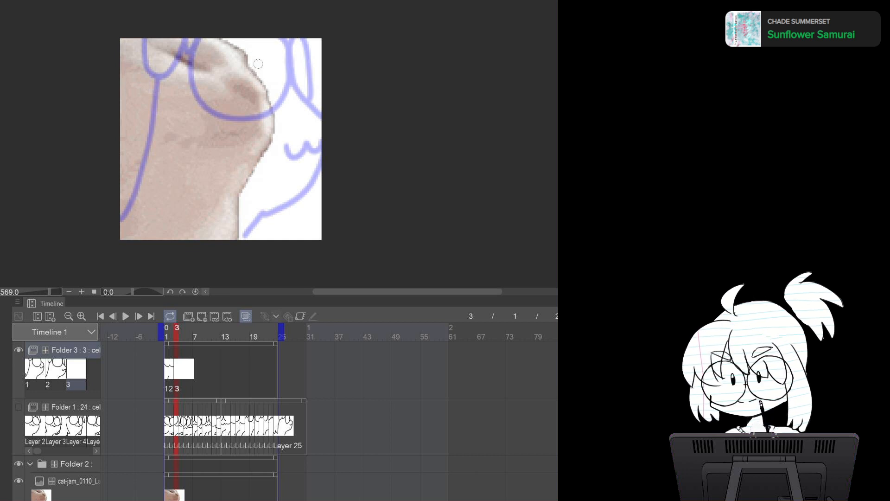
pyautogui.moveTo(258, 51)
pyautogui.mouseDown()
pyautogui.moveTo(279, 144)
pyautogui.moveTo(273, 170)
pyautogui.moveTo(228, 229)
pyautogui.mouseUp()
pyautogui.moveTo(233, 37)
pyautogui.mouseDown()
pyautogui.moveTo(229, 107)
pyautogui.moveTo(275, 45)
pyautogui.moveTo(232, 96)
pyautogui.moveTo(258, 35)
pyautogui.moveTo(249, 113)
pyautogui.moveTo(266, 31)
pyautogui.mouseUp()
pyautogui.hotkey('ctrl', 'z')
# Draw the cat's glasses and mouth on cel 3 over the reference
pyautogui.hotkey('ctrl', 'z')
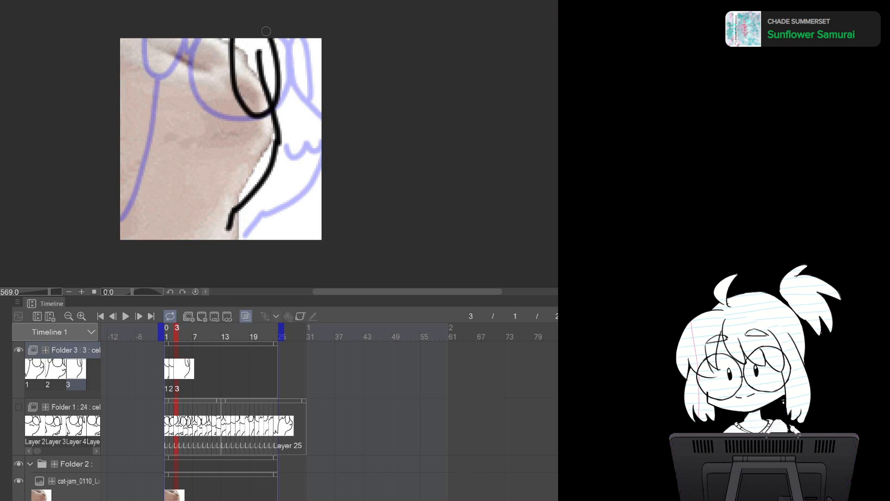
pyautogui.moveTo(149, 34)
pyautogui.mouseDown()
pyautogui.moveTo(162, 114)
pyautogui.moveTo(235, 58)
pyautogui.moveTo(228, 39)
pyautogui.mouseUp()
pyautogui.moveTo(208, 124)
pyautogui.mouseDown()
pyautogui.moveTo(265, 118)
pyautogui.moveTo(214, 138)
pyautogui.moveTo(242, 138)
pyautogui.moveTo(271, 117)
pyautogui.mouseUp()
pyautogui.hotkey('ctrl', 'z')
pyautogui.hotkey('ctrl', 'z')
pyautogui.moveTo(210, 125)
pyautogui.mouseDown()
pyautogui.moveTo(232, 133)
pyautogui.moveTo(254, 127)
pyautogui.mouseUp()
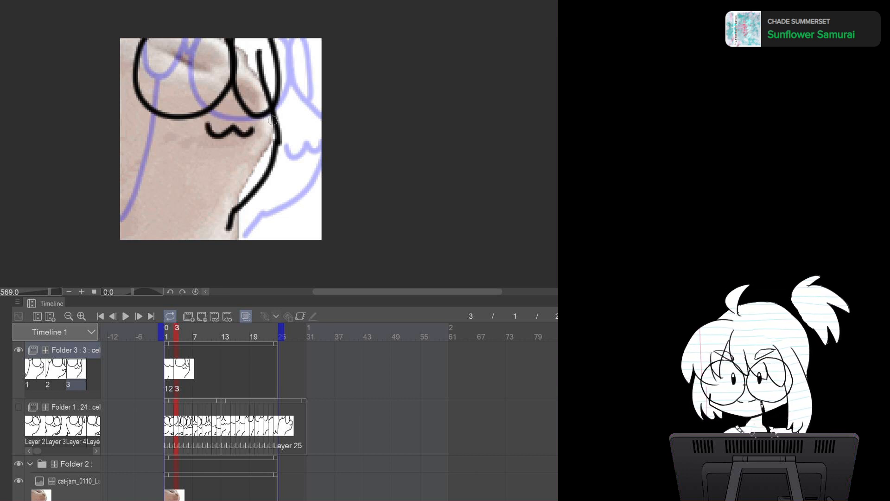
pyautogui.moveTo(263, 52)
pyautogui.mouseDown()
pyautogui.moveTo(262, 103)
pyautogui.moveTo(260, 58)
pyautogui.moveTo(243, 60)
pyautogui.moveTo(244, 47)
pyautogui.moveTo(269, 69)
pyautogui.mouseUp()
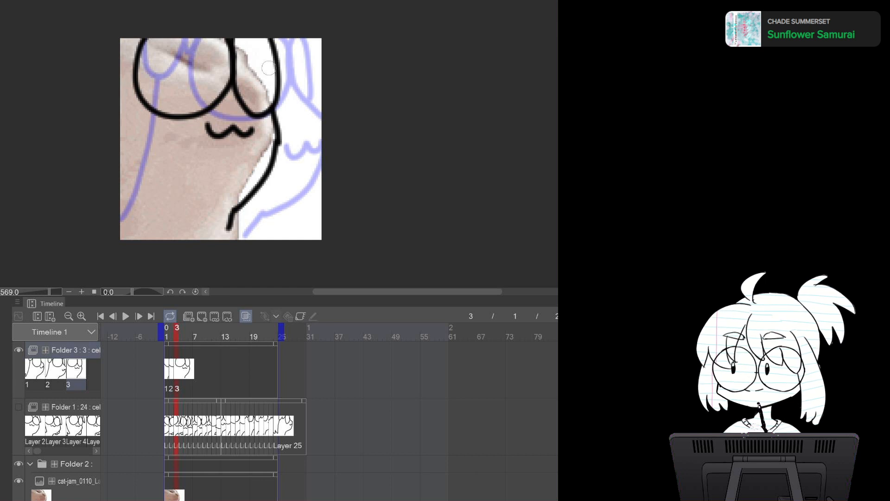
# Draw the cat's left body outline and feet on cel 3
pyautogui.moveTo(136, 42); pyautogui.dragTo(133, 59)
pyautogui.moveTo(121, 117)
pyautogui.mouseDown()
pyautogui.moveTo(142, 213)
pyautogui.moveTo(126, 206)
pyautogui.moveTo(123, 142)
pyautogui.moveTo(145, 219)
pyautogui.moveTo(121, 226)
pyautogui.mouseUp()
pyautogui.hotkey('ctrl', 'z')
pyautogui.moveTo(275, 168); pyautogui.dragTo(270, 183)
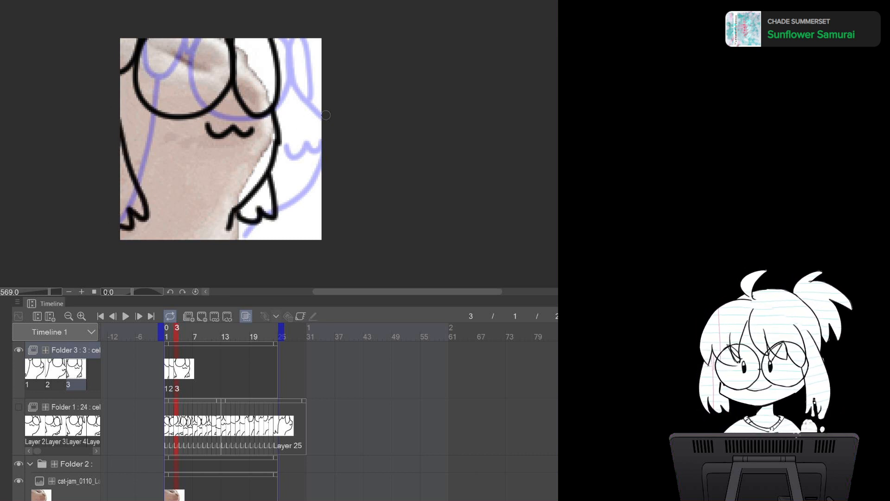
# Switch to the source image and cut the current reference frame from it
pyautogui.hotkey('ctrl', 'Tab')
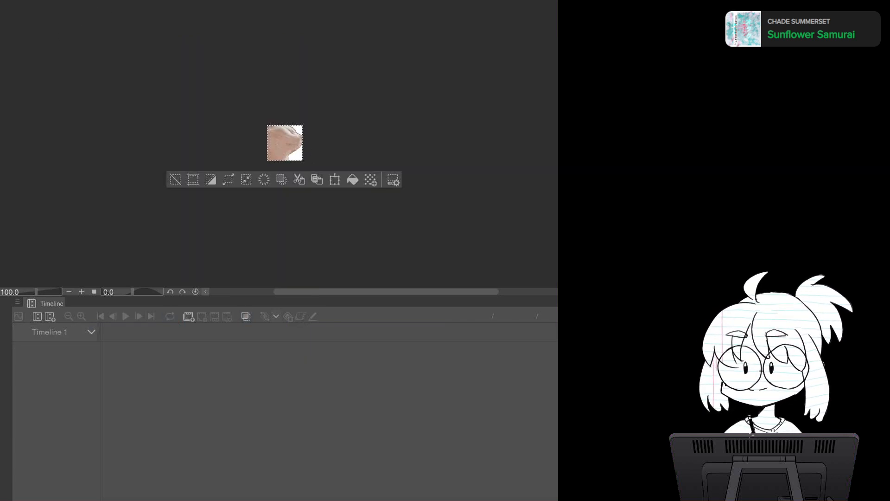
pyautogui.hotkey('ctrl', 'x')
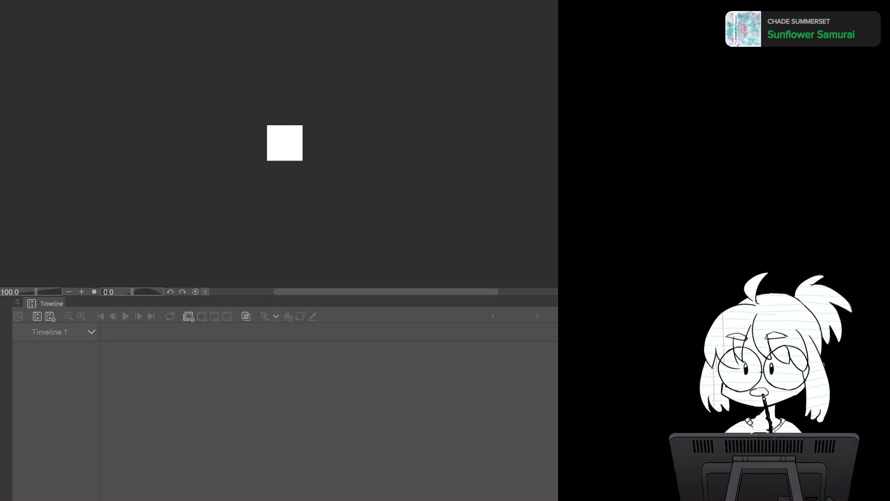
pyautogui.hotkey('ctrl', 'Tab')
pyautogui.hotkey('ctrl', 'Tab')
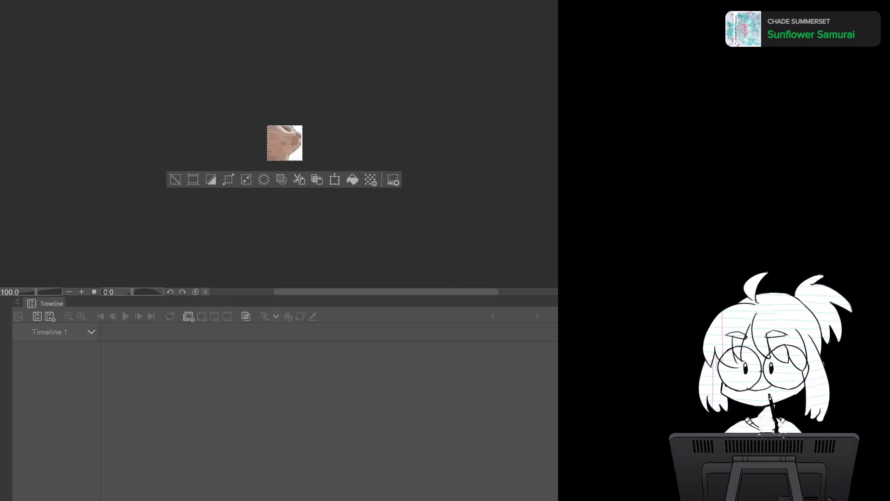
pyautogui.hotkey('ctrl', 'Tab')
pyautogui.hotkey('ctrl', 'Tab')
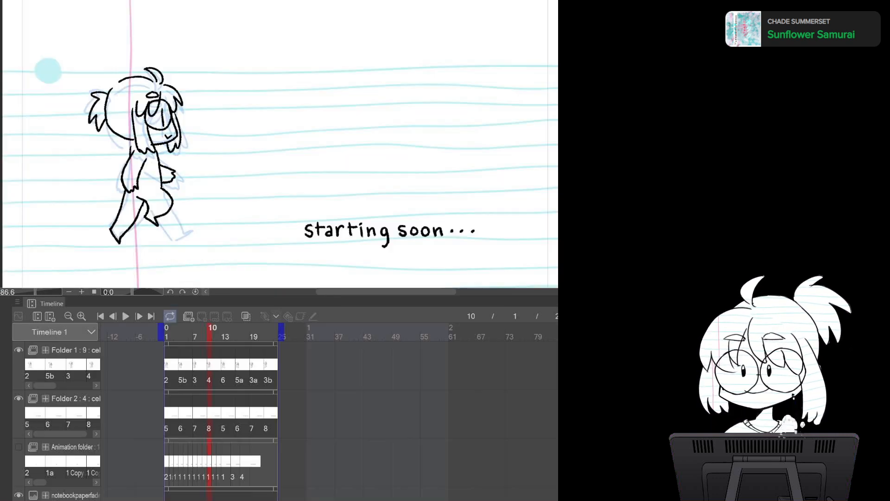
pyautogui.hotkey('ctrl', 'Tab')
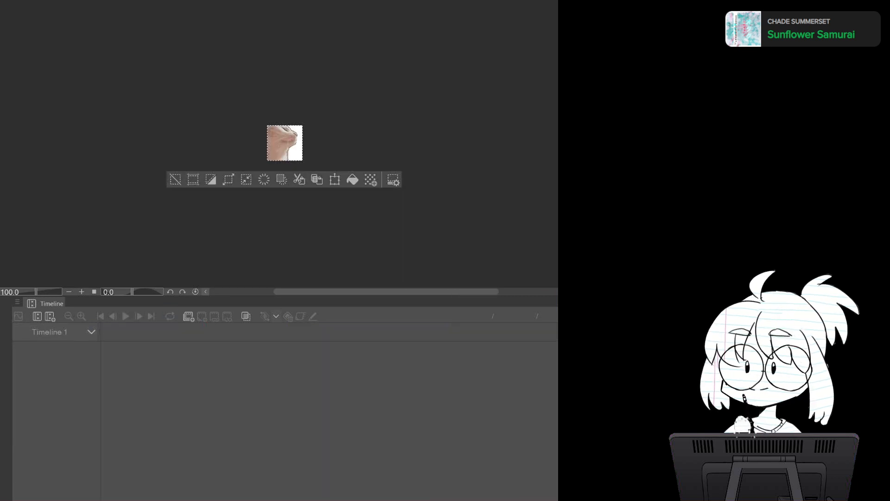
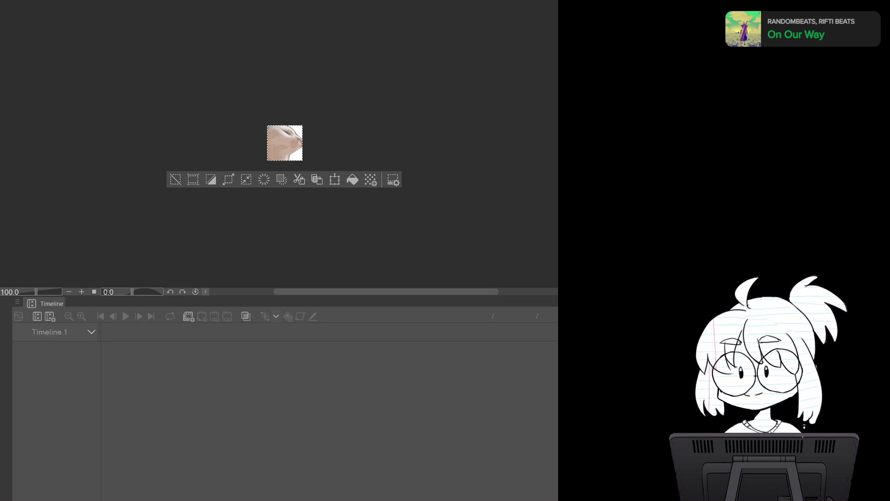
# Select all in the source image, return to the animation, and delete the current reference frame layer in Folder 2
pyautogui.hotkey('ctrl', 'Tab')
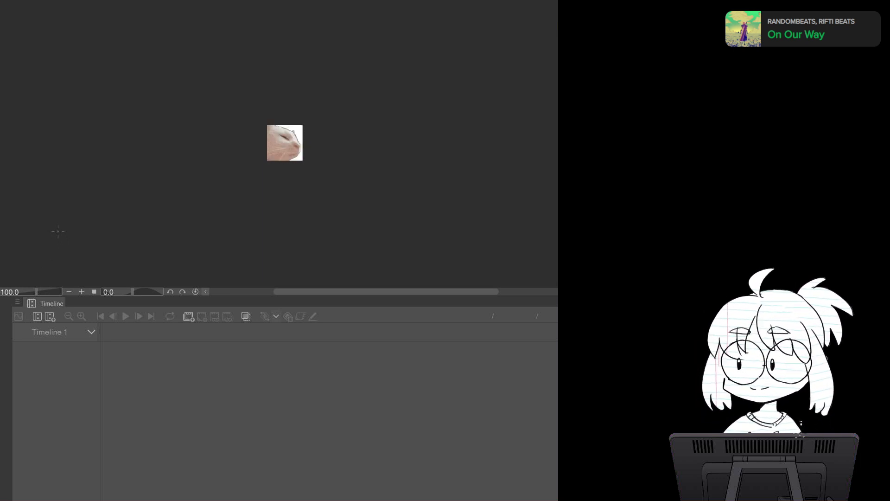
pyautogui.hotkey('ctrl', 'a')
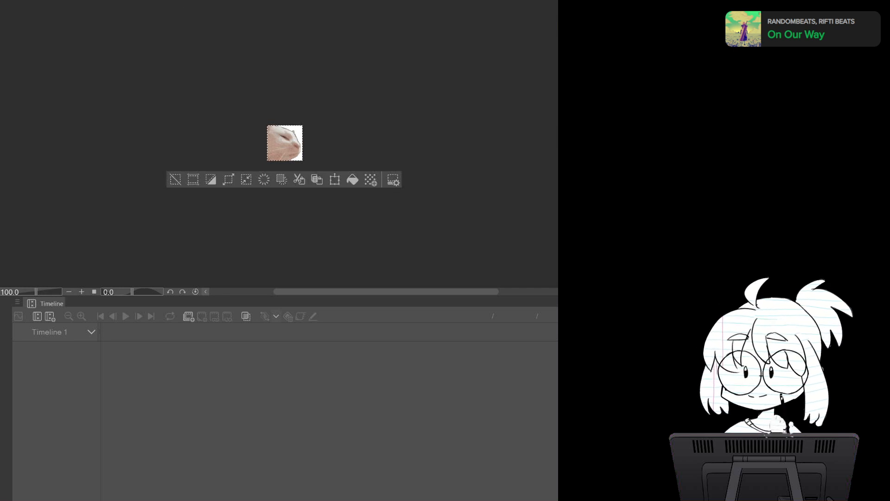
pyautogui.hotkey('ctrl', 'Tab')
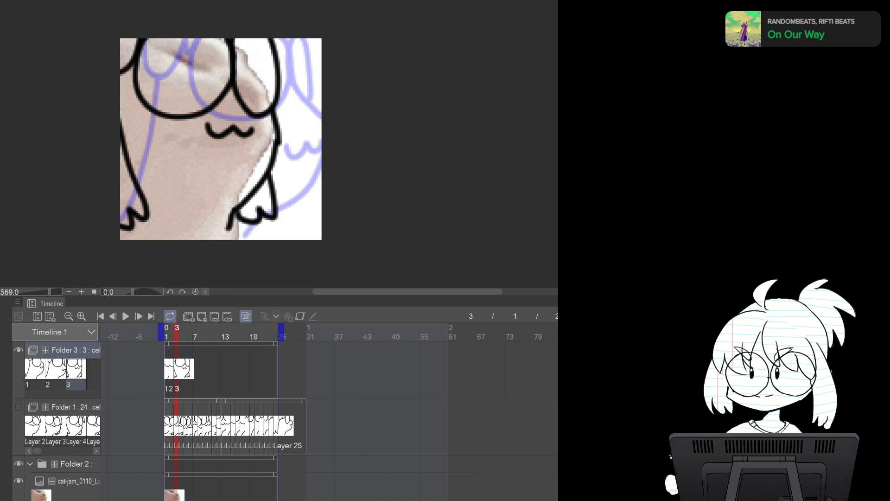
pyautogui.click(78, 481)
pyautogui.press('Delete')
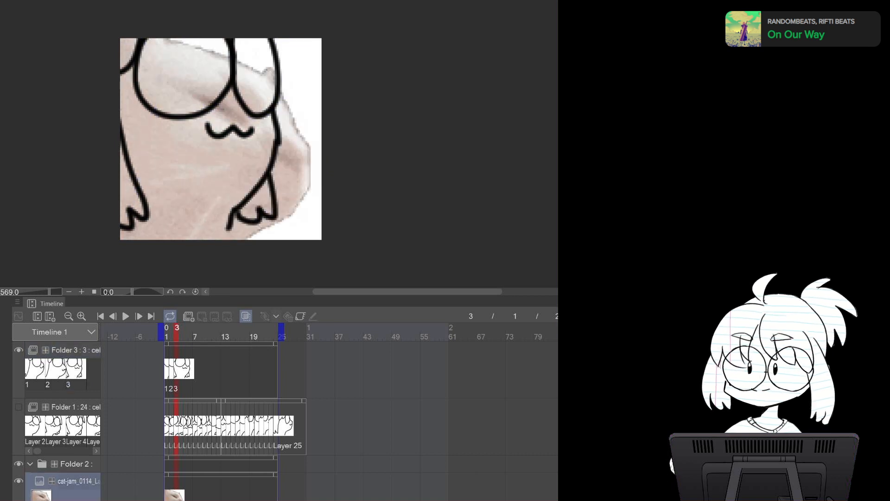
# Add cel 4 to Folder 3 and draw the cat's right glasses lens and right body outline over the reference
pyautogui.click(76, 369)
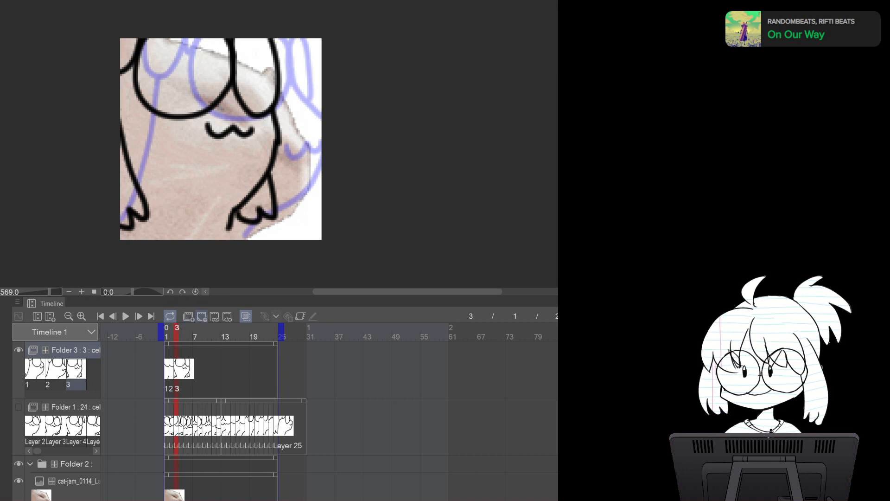
pyautogui.click(202, 317)
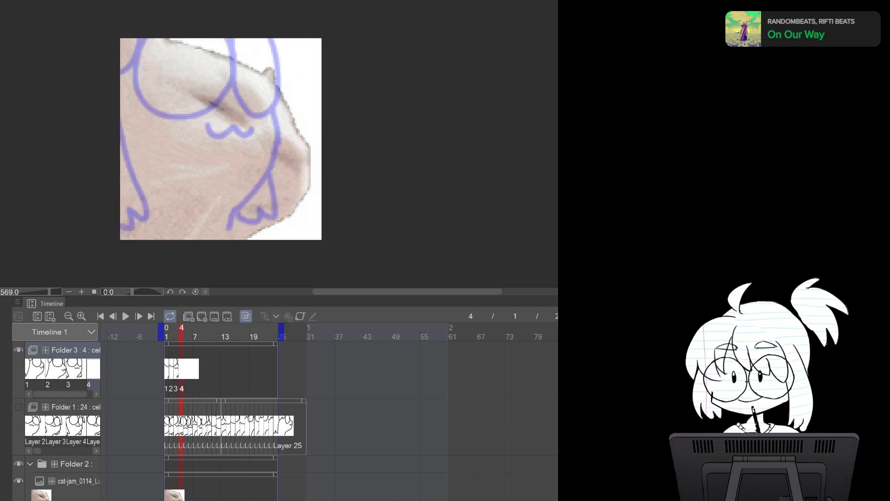
pyautogui.moveTo(289, 86)
pyautogui.mouseDown()
pyautogui.moveTo(313, 185)
pyautogui.moveTo(290, 105)
pyautogui.moveTo(305, 176)
pyautogui.moveTo(262, 238)
pyautogui.mouseUp()
pyautogui.hotkey('ctrl', 'z')
pyautogui.moveTo(299, 89); pyautogui.dragTo(300, 86)
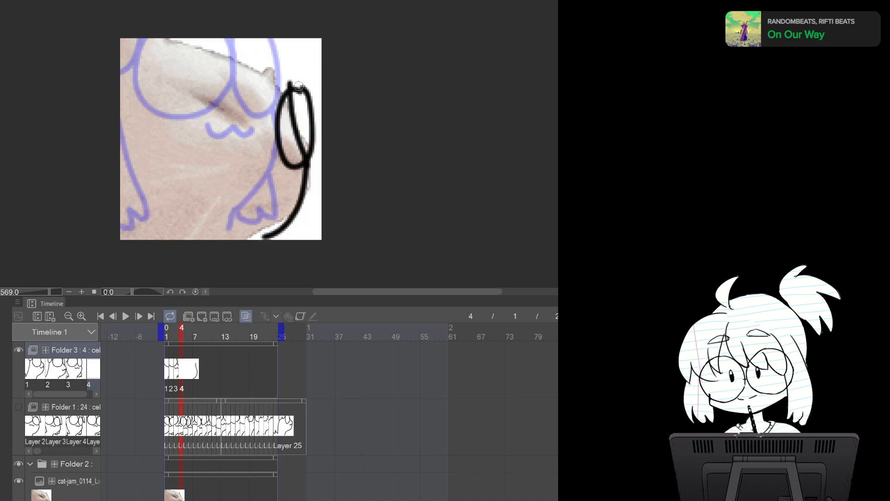
# Draw the cat's left glasses lens and mouth on cel 4
pyautogui.moveTo(234, 71)
pyautogui.mouseDown()
pyautogui.moveTo(199, 160)
pyautogui.moveTo(265, 78)
pyautogui.mouseUp()
pyautogui.moveTo(254, 178)
pyautogui.mouseDown()
pyautogui.moveTo(252, 191)
pyautogui.moveTo(294, 179)
pyautogui.mouseUp()
pyautogui.moveTo(276, 48)
pyautogui.mouseDown()
pyautogui.moveTo(311, 61)
pyautogui.moveTo(325, 125)
pyautogui.moveTo(300, 79)
pyautogui.moveTo(319, 135)
pyautogui.mouseUp()
pyautogui.hotkey('ctrl', 'z')
pyautogui.hotkey('ctrl', 'z')
pyautogui.hotkey('ctrl', 'z')
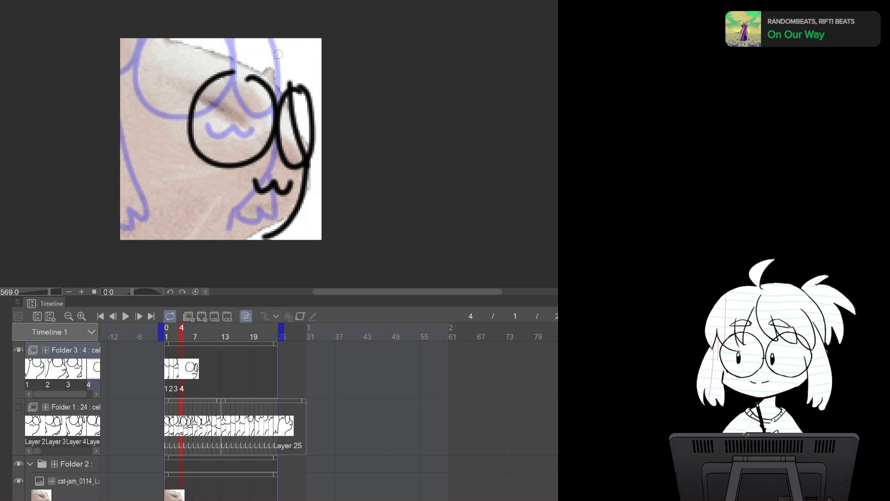
pyautogui.moveTo(278, 32)
pyautogui.mouseDown()
pyautogui.moveTo(301, 101)
pyautogui.moveTo(319, 102)
pyautogui.moveTo(289, 106)
pyautogui.moveTo(302, 152)
pyautogui.mouseUp()
pyautogui.hotkey('ctrl', 'z')
pyautogui.moveTo(295, 79); pyautogui.dragTo(291, 77)
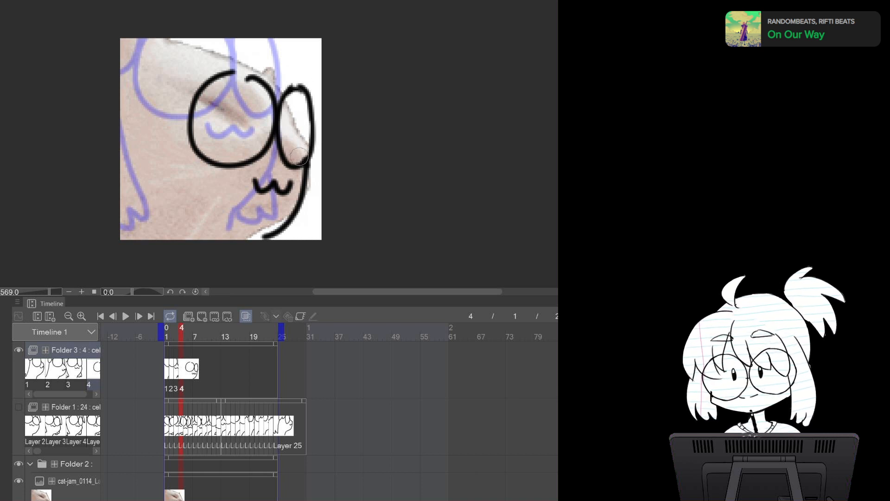
# Draw the top of the cat's head and ear strokes above the glasses on cel 4
pyautogui.moveTo(281, 43); pyautogui.dragTo(308, 82)
pyautogui.hotkey('ctrl', 'z')
pyautogui.moveTo(286, 41); pyautogui.dragTo(302, 93)
pyautogui.moveTo(320, 41); pyautogui.dragTo(312, 138)
pyautogui.hotkey('ctrl', 'z')
pyautogui.moveTo(285, 41)
pyautogui.mouseDown()
pyautogui.moveTo(246, 81)
pyautogui.moveTo(242, 57)
pyautogui.moveTo(217, 80)
pyautogui.moveTo(168, 95)
pyautogui.moveTo(167, 42)
pyautogui.mouseUp()
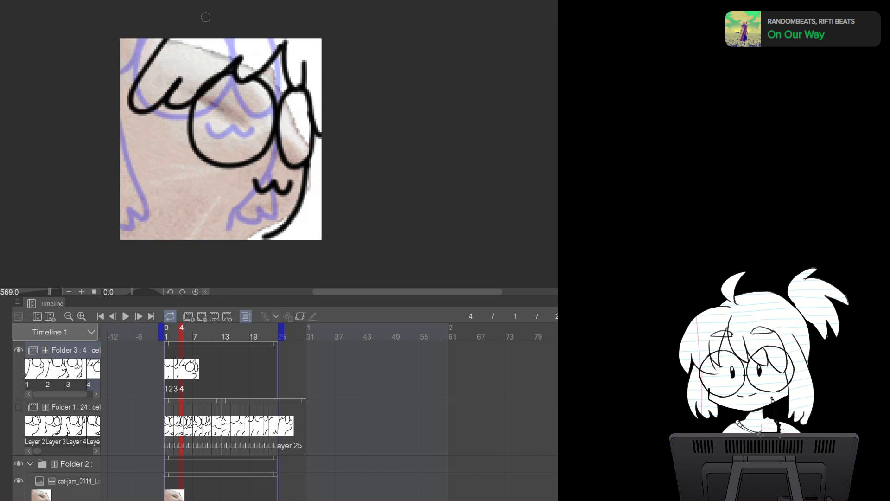
# Draw the cat's left body outline on cel 4
pyautogui.moveTo(175, 113); pyautogui.dragTo(111, 240)
pyautogui.hotkey('ctrl', 'z')
pyautogui.moveTo(178, 107); pyautogui.dragTo(125, 239)
pyautogui.moveTo(273, 235); pyautogui.dragTo(244, 240)
pyautogui.hotkey('ctrl', 'z')
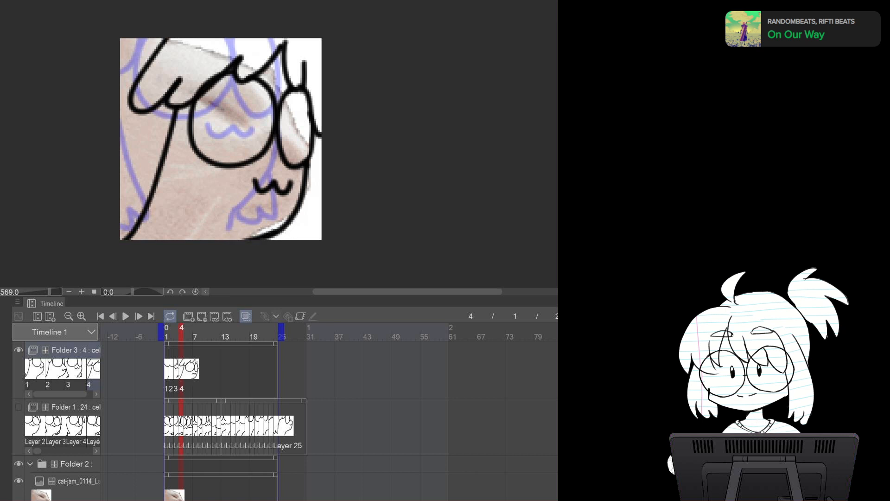
# Step back and forth through the frames and compare them with the source image
pyautogui.press('Left')
pyautogui.press('Left')
pyautogui.press('Left')
pyautogui.press('Right')
pyautogui.press('Right')
pyautogui.press('Right')
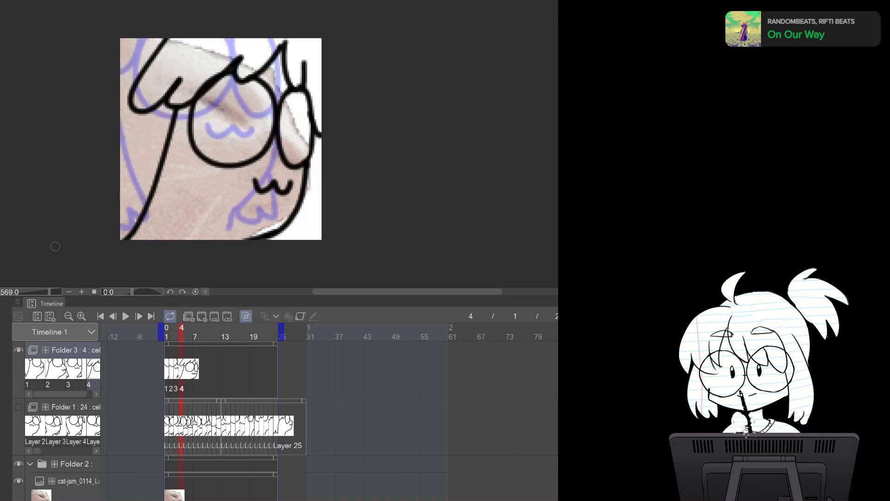
pyautogui.click(278, 1)
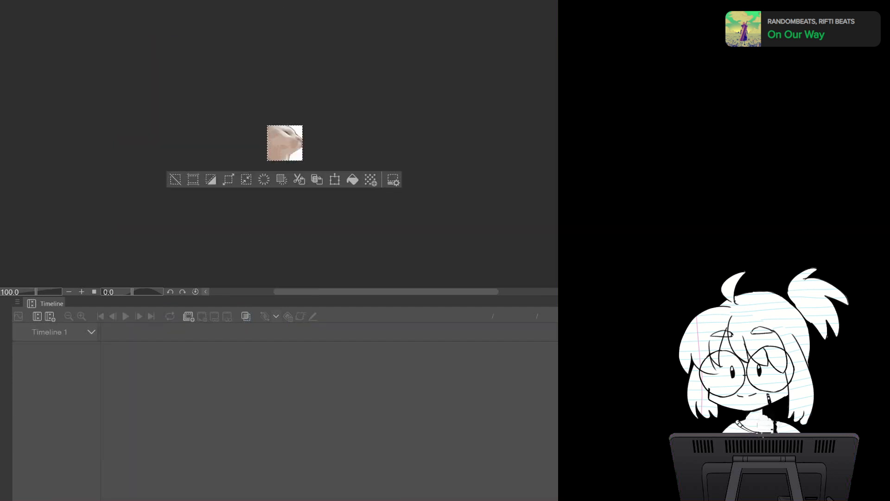
pyautogui.click(320, 1)
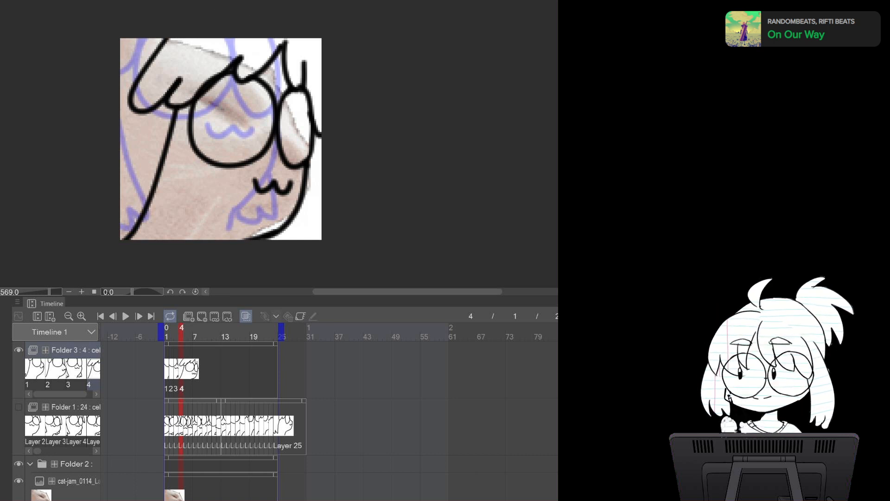
pyautogui.click(350, 2)
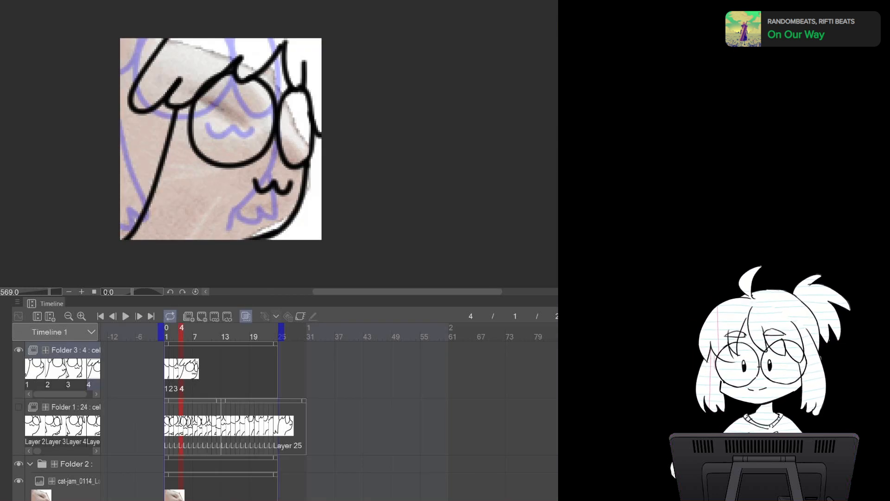
# Delete the current reference frame layer in Folder 2 to reveal the next reference image
pyautogui.hotkey('ctrl', 'shift', 'n')
pyautogui.hotkey('ctrl', 'z')
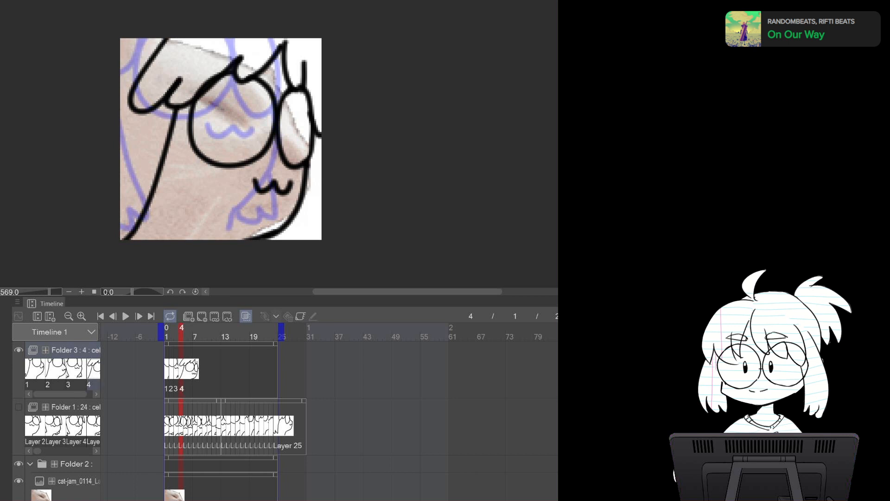
pyautogui.click(78, 482)
pyautogui.press('Delete')
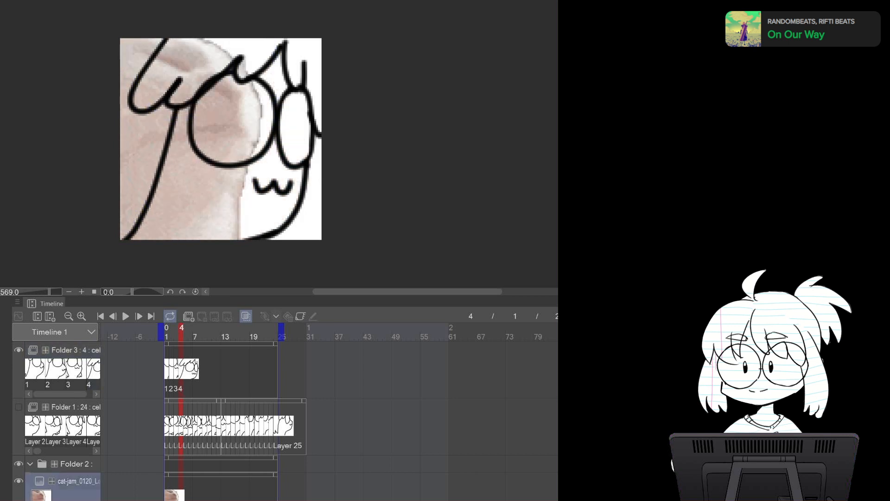
# Add cel 5 to Folder 3 and draw the cat's right body outline
pyautogui.click(93, 369)
pyautogui.click(202, 316)
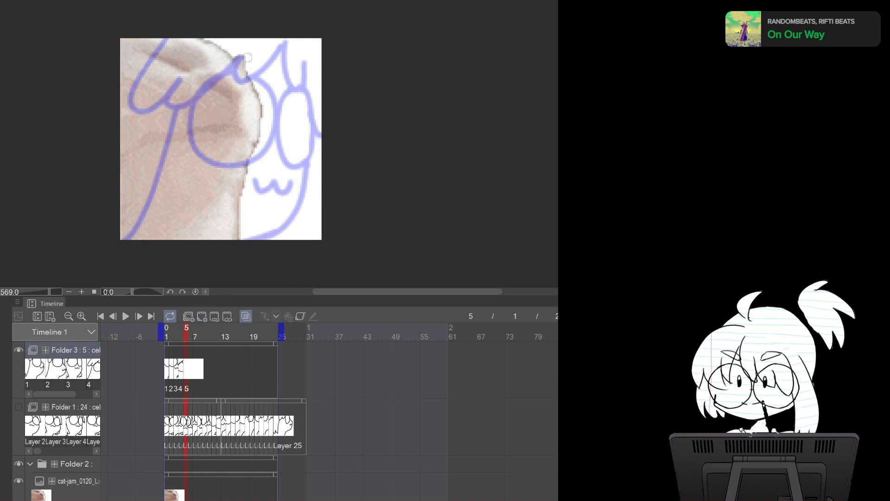
pyautogui.moveTo(253, 39)
pyautogui.mouseDown()
pyautogui.moveTo(270, 141)
pyautogui.moveTo(225, 203)
pyautogui.moveTo(222, 226)
pyautogui.mouseUp()
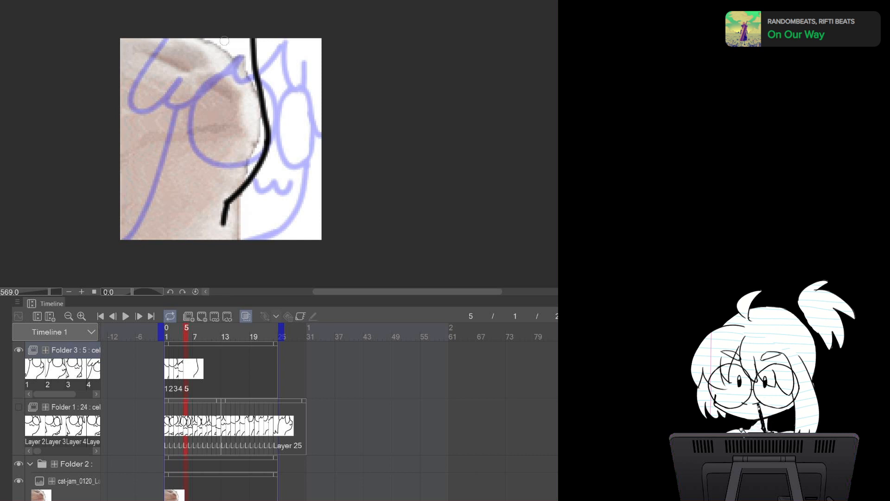
# Draw the cat's glasses on cel 5 over the reference
pyautogui.moveTo(230, 31); pyautogui.dragTo(254, 32)
pyautogui.moveTo(129, 28)
pyautogui.mouseDown()
pyautogui.moveTo(170, 116)
pyautogui.moveTo(199, 21)
pyautogui.mouseUp()
pyautogui.hotkey('ctrl', 'z')
pyautogui.moveTo(142, 28)
pyautogui.mouseDown()
pyautogui.moveTo(135, 109)
pyautogui.moveTo(196, 26)
pyautogui.moveTo(219, 77)
pyautogui.moveTo(215, 27)
pyautogui.mouseUp()
pyautogui.hotkey('ctrl', 'z')
pyautogui.hotkey('ctrl', 'z')
pyautogui.moveTo(133, 47)
pyautogui.mouseDown()
pyautogui.moveTo(161, 114)
pyautogui.moveTo(208, 104)
pyautogui.moveTo(212, 26)
pyautogui.mouseUp()
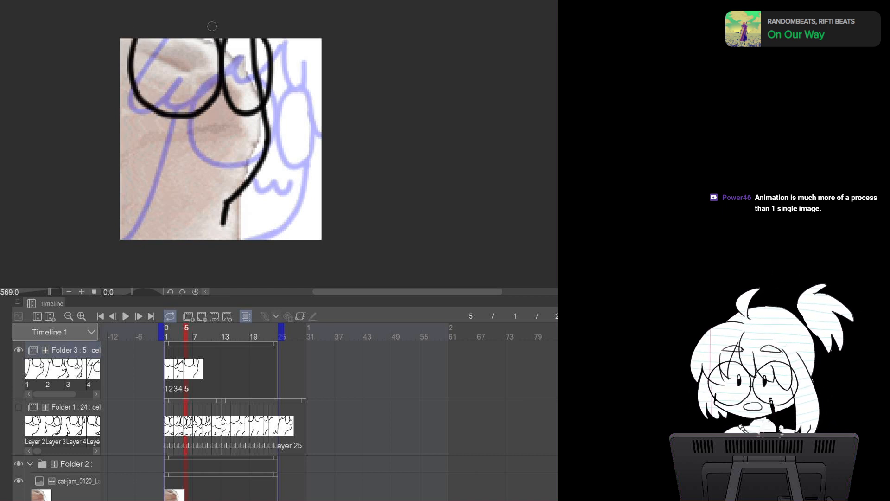
# Draw the cat's mouth and erase overlapping lines inside the glasses on cel 5
pyautogui.moveTo(198, 126); pyautogui.dragTo(245, 127)
pyautogui.press('e')
pyautogui.moveTo(255, 40)
pyautogui.mouseDown()
pyautogui.moveTo(253, 101)
pyautogui.moveTo(256, 93)
pyautogui.mouseUp()
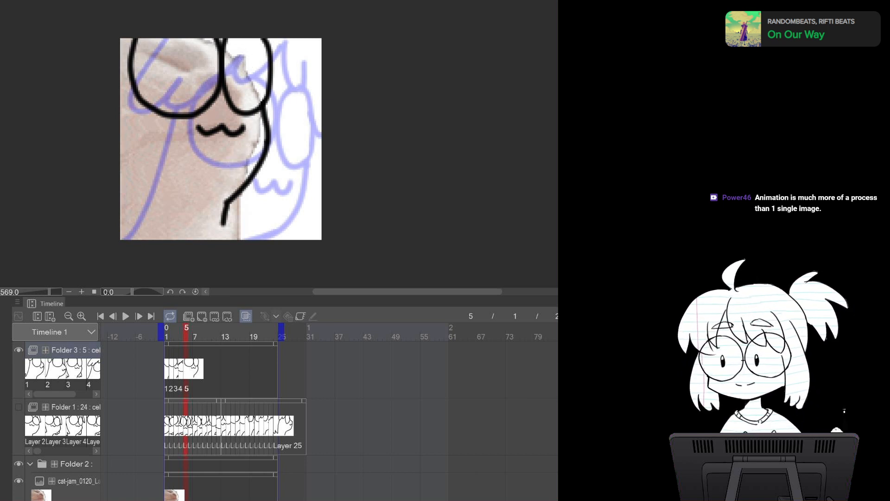
pyautogui.moveTo(224, 208); pyautogui.dragTo(228, 240)
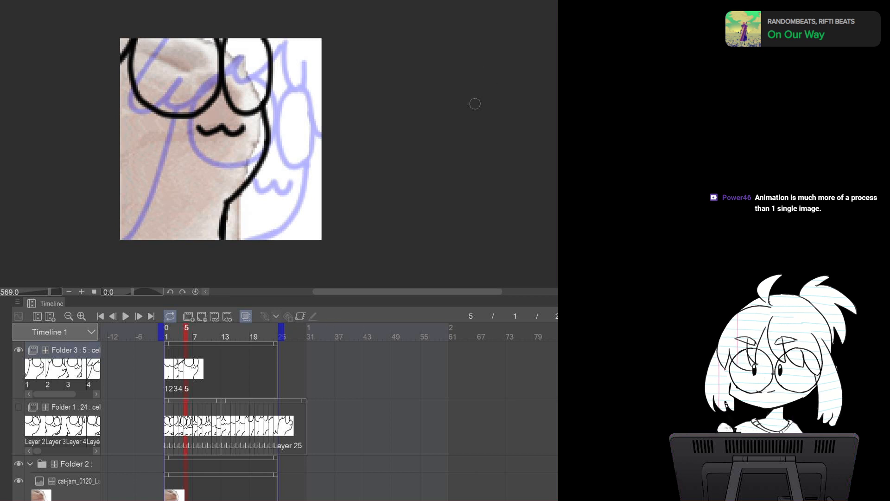
# Delete the next reference frame layers in Folder 2 to reveal the following reference image
pyautogui.hotkey('ctrl', 'Tab')
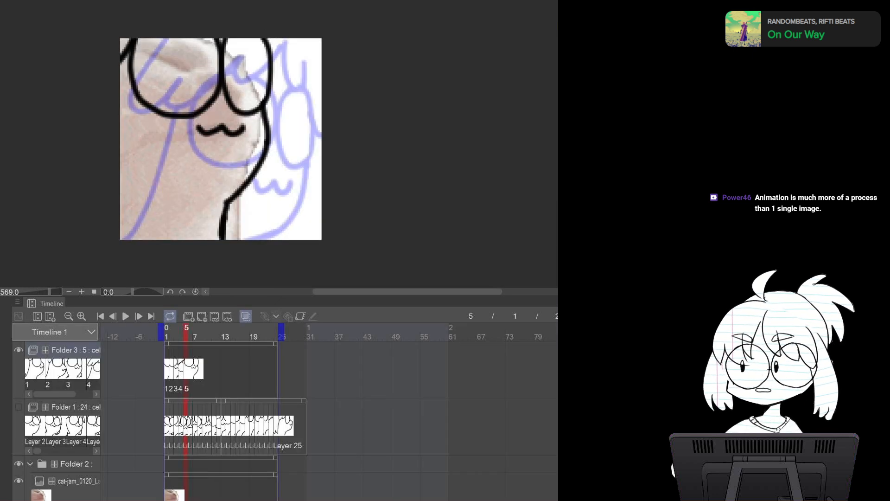
pyautogui.click(78, 481)
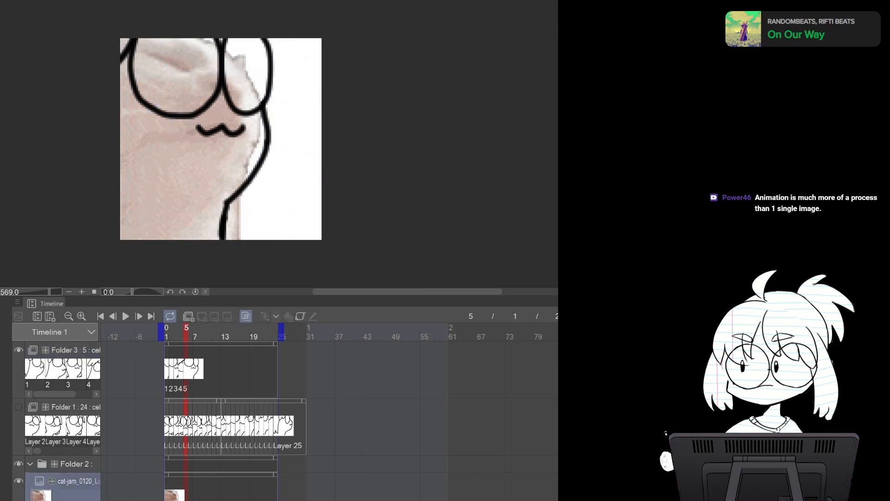
pyautogui.press('Delete')
pyautogui.press('Delete')
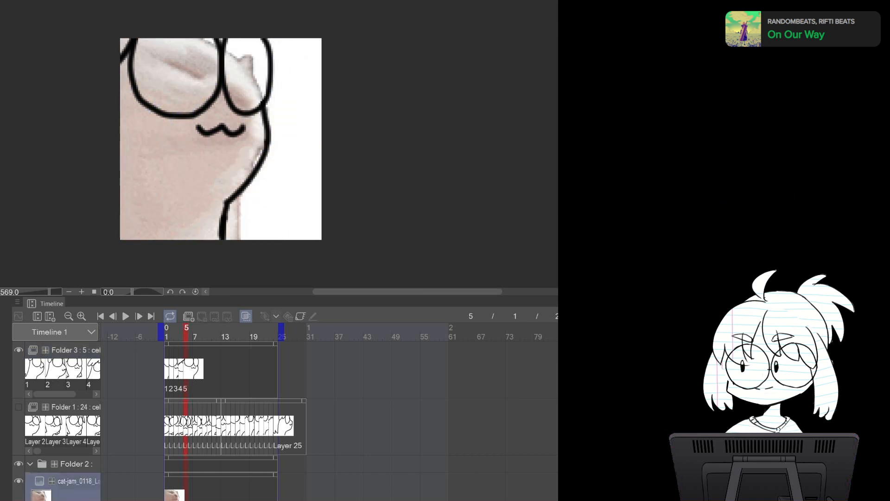
pyautogui.click(76, 351)
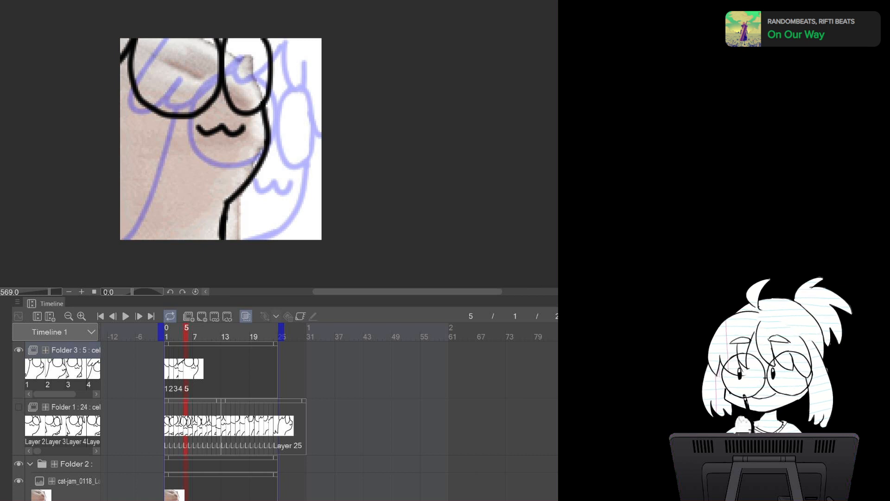
pyautogui.hotkey('ctrl', 'Tab')
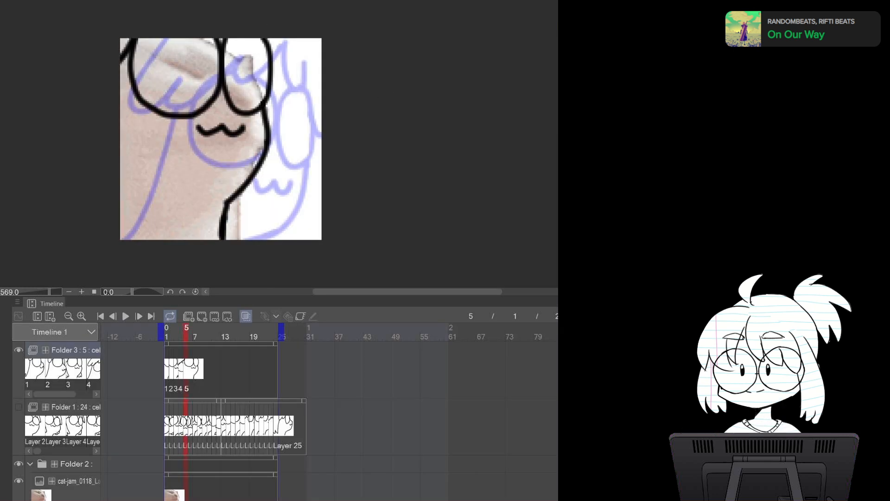
pyautogui.click(70, 481)
pyautogui.press('Delete')
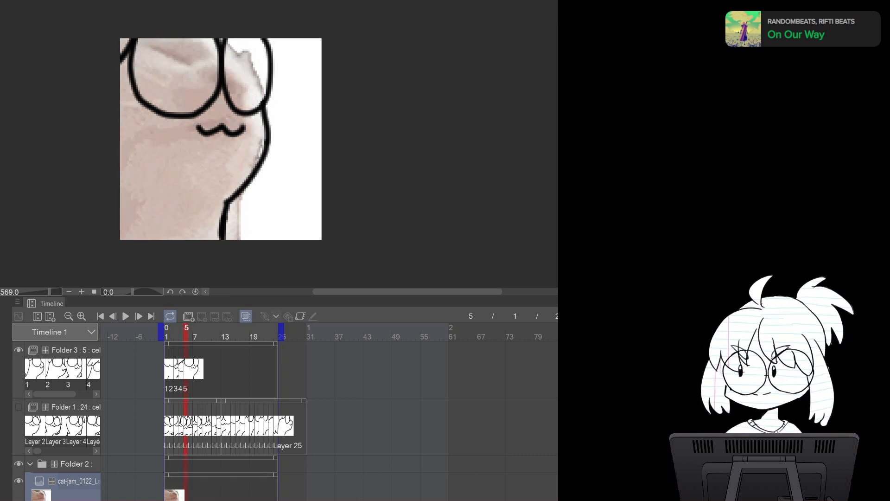
# Add cel 6 to Folder 3
pyautogui.click(70, 350)
pyautogui.hotkey('ctrl', 'shift', 'n')
pyautogui.hotkey('ctrl', 'z')
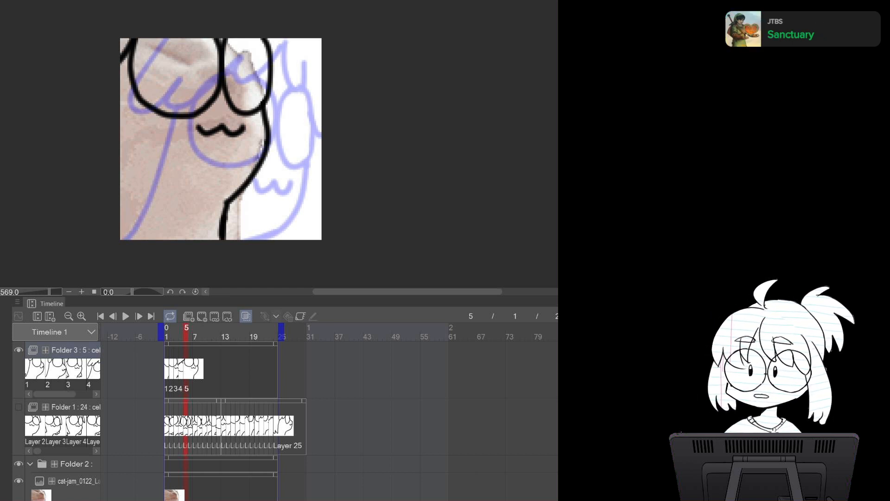
pyautogui.click(202, 316)
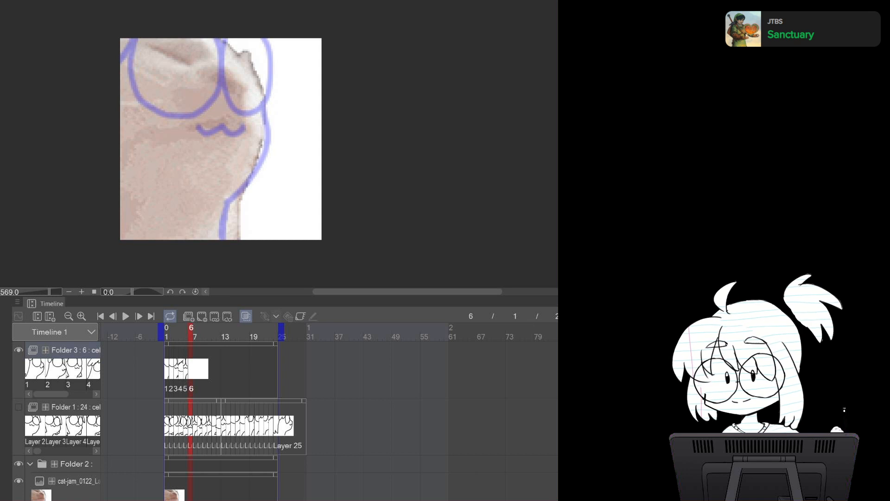
# Try drawing the cat's right body outline and glasses on cel 6
pyautogui.moveTo(252, 50)
pyautogui.mouseDown()
pyautogui.moveTo(273, 139)
pyautogui.moveTo(228, 196)
pyautogui.mouseUp()
pyautogui.hotkey('ctrl', 'z')
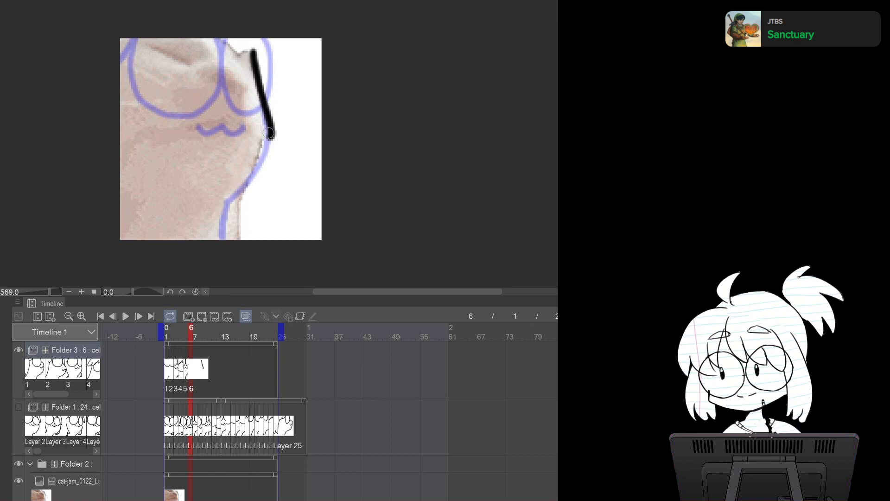
pyautogui.hotkey('ctrl', 'z')
pyautogui.moveTo(249, 44); pyautogui.dragTo(274, 139)
pyautogui.hotkey('ctrl', 'z')
pyautogui.moveTo(249, 44)
pyautogui.mouseDown()
pyautogui.moveTo(270, 123)
pyautogui.moveTo(232, 187)
pyautogui.moveTo(222, 237)
pyautogui.mouseUp()
pyautogui.moveTo(227, 31); pyautogui.dragTo(278, 39)
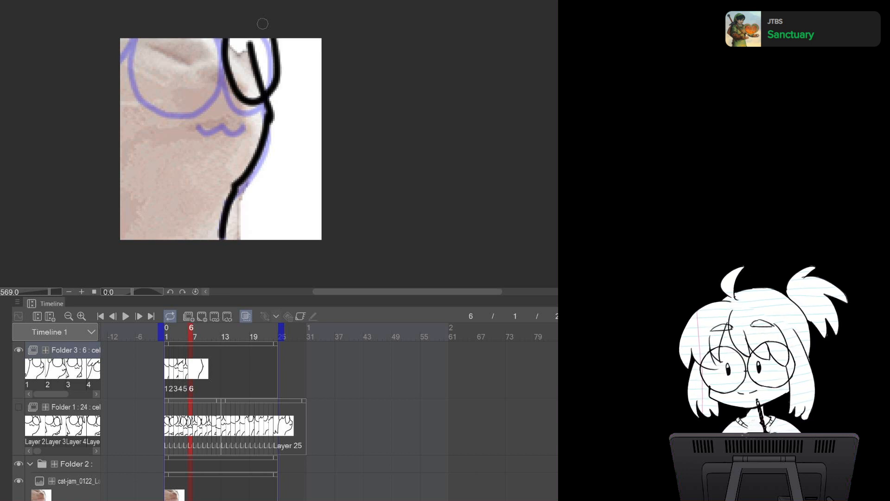
pyautogui.hotkey('ctrl', 'z')
pyautogui.moveTo(226, 32)
pyautogui.mouseDown()
pyautogui.moveTo(249, 99)
pyautogui.moveTo(267, 33)
pyautogui.mouseUp()
pyautogui.hotkey('ctrl', 'z')
pyautogui.hotkey('ctrl', 'z')
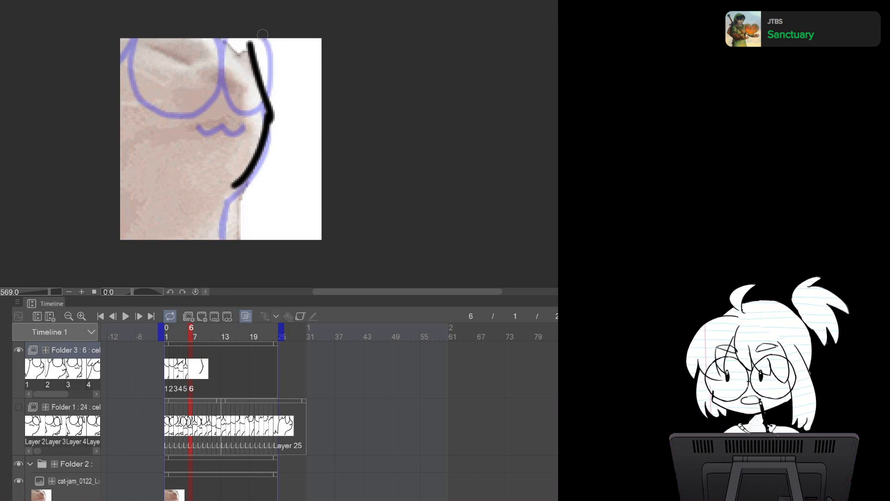
pyautogui.hotkey('ctrl', 'z')
pyautogui.hotkey('ctrl', 'z')
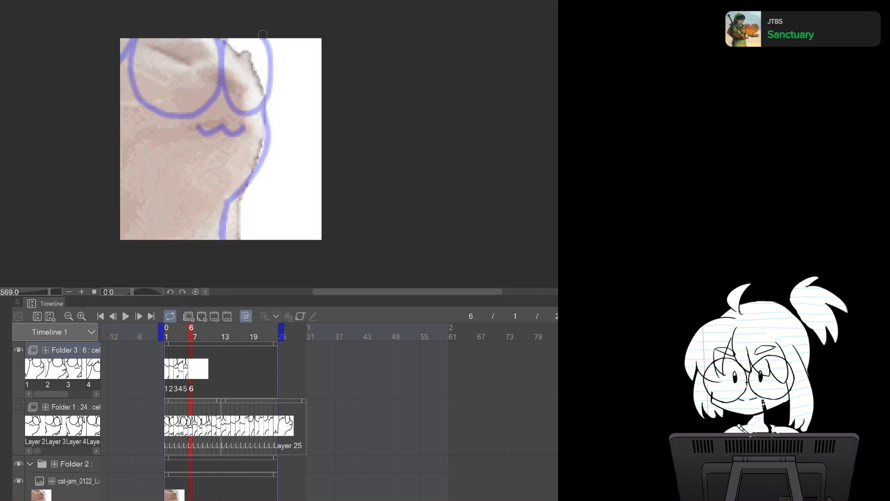
# Draw the cat's right body outline, glasses and mouth on cel 6, erasing a stray line near the glasses
pyautogui.moveTo(249, 34); pyautogui.dragTo(271, 135)
pyautogui.hotkey('ctrl', 'z')
pyautogui.moveTo(251, 39)
pyautogui.mouseDown()
pyautogui.moveTo(267, 138)
pyautogui.moveTo(265, 120)
pyautogui.moveTo(212, 232)
pyautogui.mouseUp()
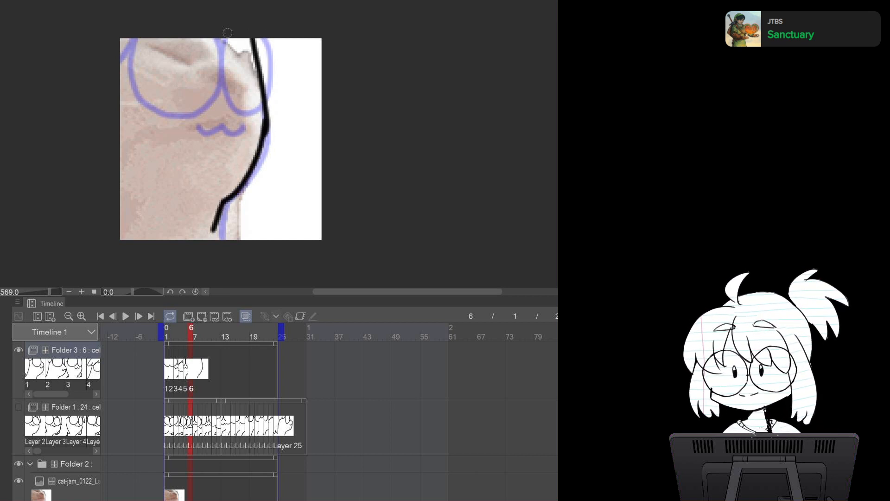
pyautogui.moveTo(222, 37)
pyautogui.mouseDown()
pyautogui.moveTo(232, 94)
pyautogui.moveTo(256, 37)
pyautogui.mouseUp()
pyautogui.moveTo(148, 38)
pyautogui.mouseDown()
pyautogui.moveTo(137, 90)
pyautogui.moveTo(221, 74)
pyautogui.mouseUp()
pyautogui.hotkey('ctrl', 'z')
pyautogui.moveTo(134, 37)
pyautogui.mouseDown()
pyautogui.moveTo(135, 78)
pyautogui.moveTo(222, 73)
pyautogui.moveTo(224, 35)
pyautogui.mouseUp()
pyautogui.hotkey('ctrl', 'z')
pyautogui.moveTo(128, 34)
pyautogui.mouseDown()
pyautogui.moveTo(182, 102)
pyautogui.moveTo(223, 29)
pyautogui.mouseUp()
pyautogui.moveTo(208, 107)
pyautogui.mouseDown()
pyautogui.moveTo(210, 117)
pyautogui.moveTo(246, 115)
pyautogui.moveTo(199, 113)
pyautogui.moveTo(232, 123)
pyautogui.moveTo(246, 114)
pyautogui.mouseUp()
pyautogui.hotkey('ctrl', 'z')
pyautogui.press('e')
pyautogui.moveTo(254, 34); pyautogui.dragTo(253, 85)
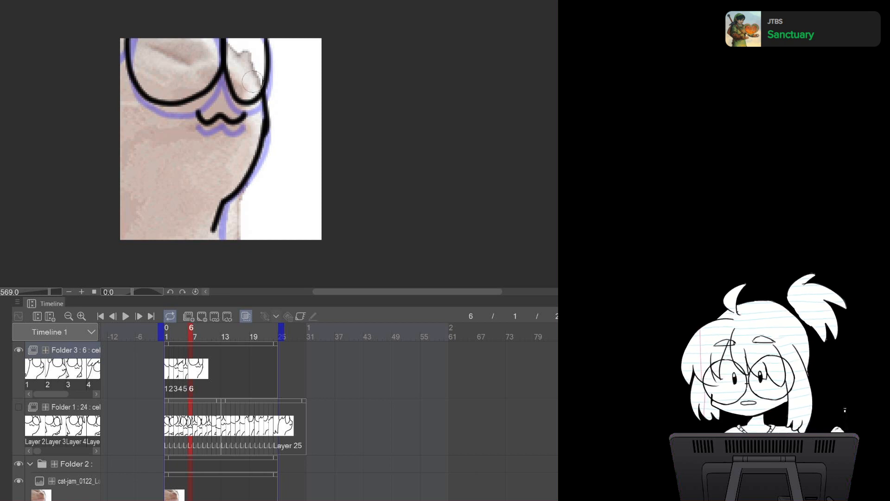
# Draw the cat's left body outline and right arm on cel 6
pyautogui.moveTo(118, 102)
pyautogui.mouseDown()
pyautogui.moveTo(145, 210)
pyautogui.moveTo(108, 199)
pyautogui.mouseUp()
pyautogui.moveTo(267, 147)
pyautogui.mouseDown()
pyautogui.moveTo(283, 194)
pyautogui.moveTo(239, 197)
pyautogui.mouseUp()
pyautogui.hotkey('ctrl', 'z')
pyautogui.moveTo(266, 134)
pyautogui.mouseDown()
pyautogui.moveTo(277, 165)
pyautogui.moveTo(235, 204)
pyautogui.mouseUp()
# Flip back to the previous frame and return to cel 6 to compare the drawings
pyautogui.press('Left')
pyautogui.press('Left')
pyautogui.press('Left')
pyautogui.press('Left')
pyautogui.press('Left')
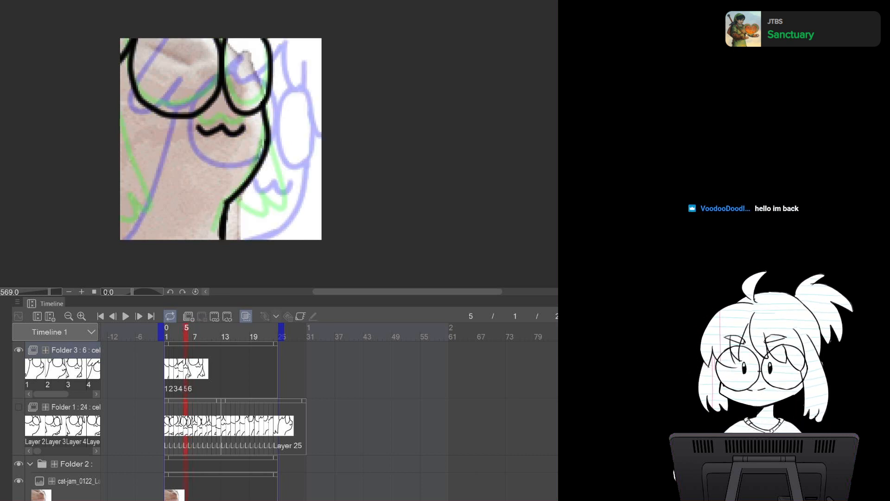
pyautogui.press('Right')
pyautogui.press('Right')
pyautogui.press('Right')
pyautogui.press('Right')
pyautogui.press('Right')
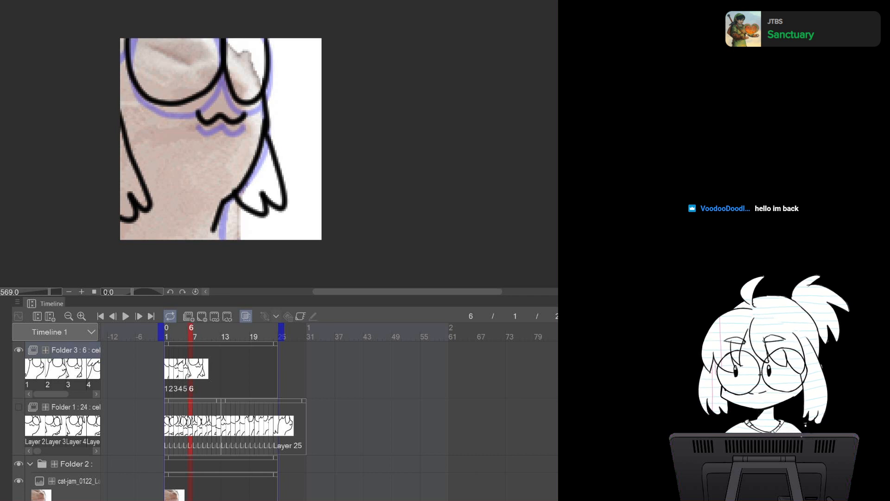
# Copy the next reference frame from the other canvas, paste it into Folder 2, and add cel 7 to Folder 3
pyautogui.hotkey('ctrl', 'Tab')
pyautogui.hotkey('ctrl', 'a')
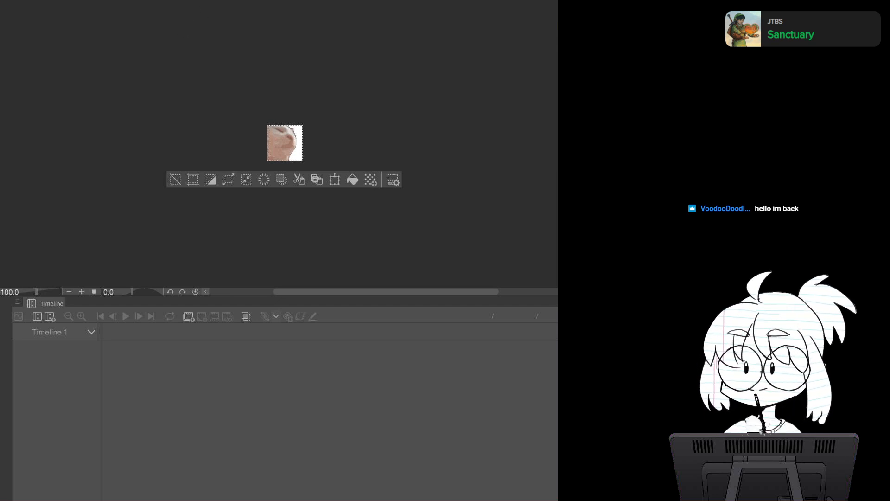
pyautogui.hotkey('ctrl', 'Tab')
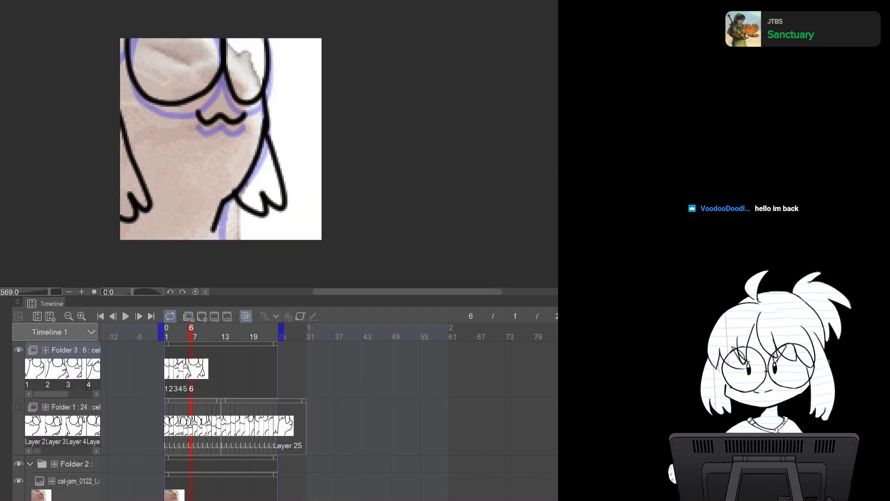
pyautogui.hotkey('ctrl', 'v')
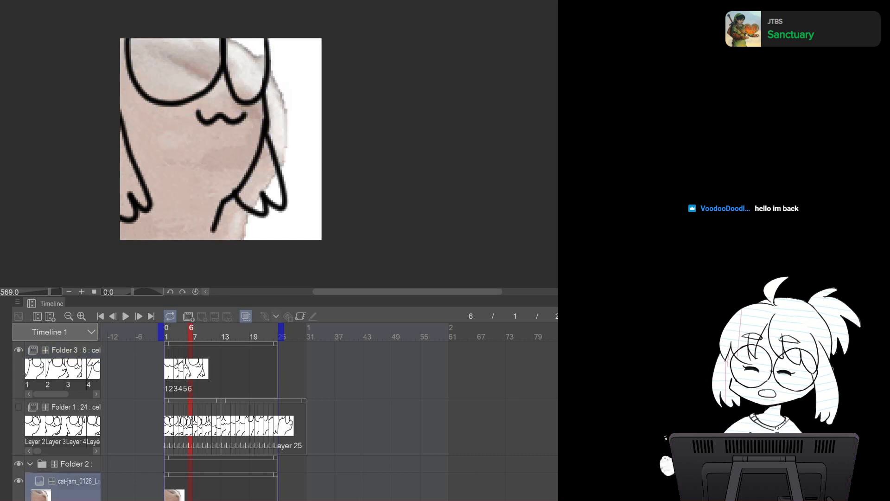
pyautogui.click(186, 370)
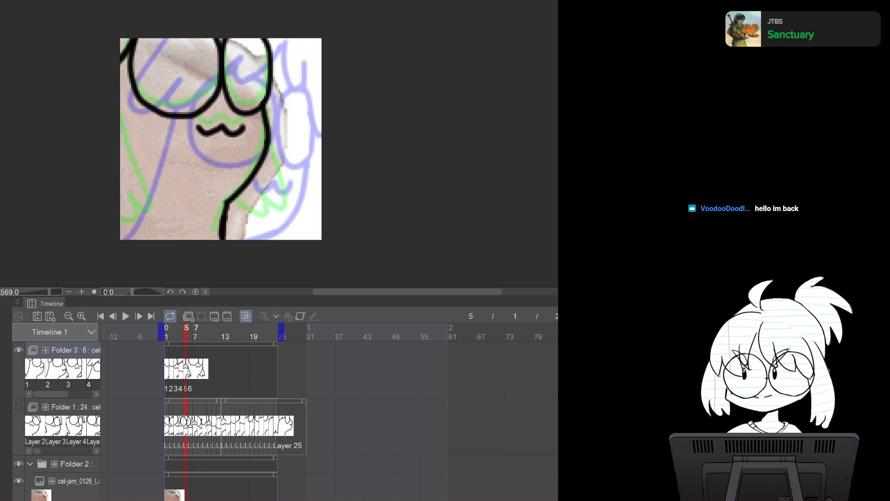
pyautogui.click(191, 333)
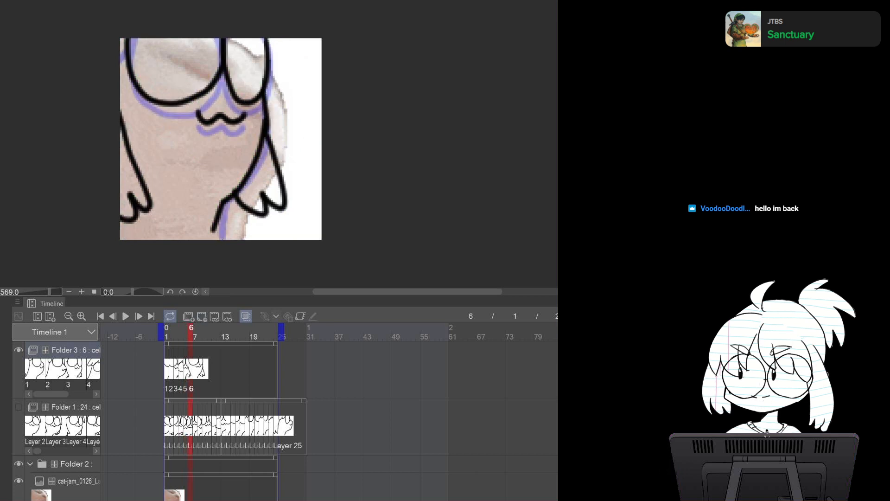
pyautogui.click(202, 316)
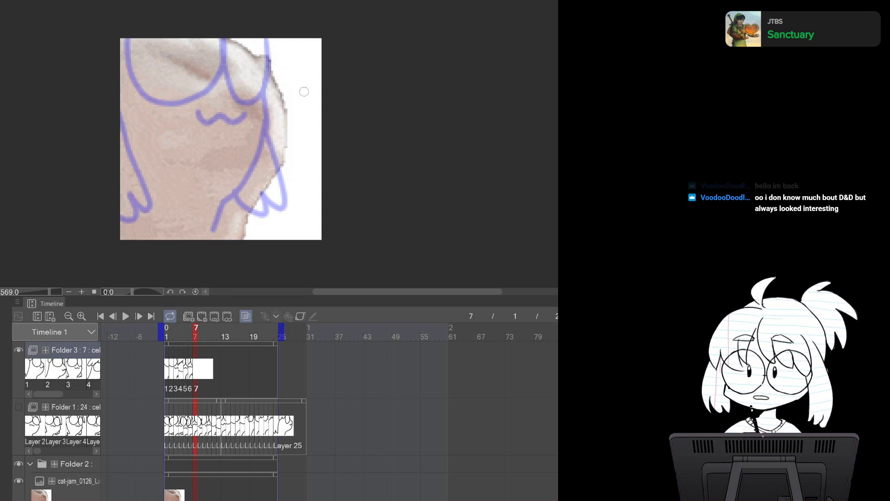
# Draw the cat's right body outline and glasses on cel 7
pyautogui.moveTo(282, 69); pyautogui.dragTo(295, 154)
pyautogui.hotkey('ctrl', 'z')
pyautogui.moveTo(282, 72)
pyautogui.mouseDown()
pyautogui.moveTo(293, 161)
pyautogui.moveTo(294, 154)
pyautogui.moveTo(251, 216)
pyautogui.moveTo(261, 215)
pyautogui.moveTo(237, 236)
pyautogui.mouseUp()
pyautogui.moveTo(267, 46)
pyautogui.mouseDown()
pyautogui.moveTo(285, 132)
pyautogui.moveTo(279, 44)
pyautogui.moveTo(293, 55)
pyautogui.moveTo(263, 50)
pyautogui.moveTo(289, 128)
pyautogui.moveTo(285, 45)
pyautogui.mouseUp()
pyautogui.hotkey('ctrl', 'z')
pyautogui.moveTo(193, 40)
pyautogui.mouseDown()
pyautogui.moveTo(163, 69)
pyautogui.moveTo(239, 117)
pyautogui.moveTo(243, 41)
pyautogui.mouseUp()
pyautogui.moveTo(284, 75)
pyautogui.mouseDown()
pyautogui.moveTo(285, 115)
pyautogui.moveTo(290, 93)
pyautogui.mouseUp()
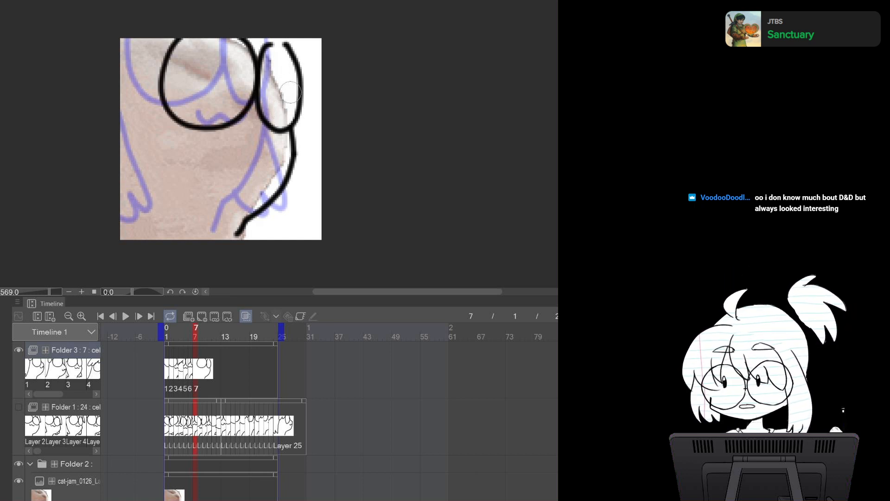
# Add the right ear, the mouth and the left body outline on cel 7
pyautogui.moveTo(302, 40)
pyautogui.mouseDown()
pyautogui.moveTo(316, 129)
pyautogui.moveTo(303, 135)
pyautogui.mouseUp()
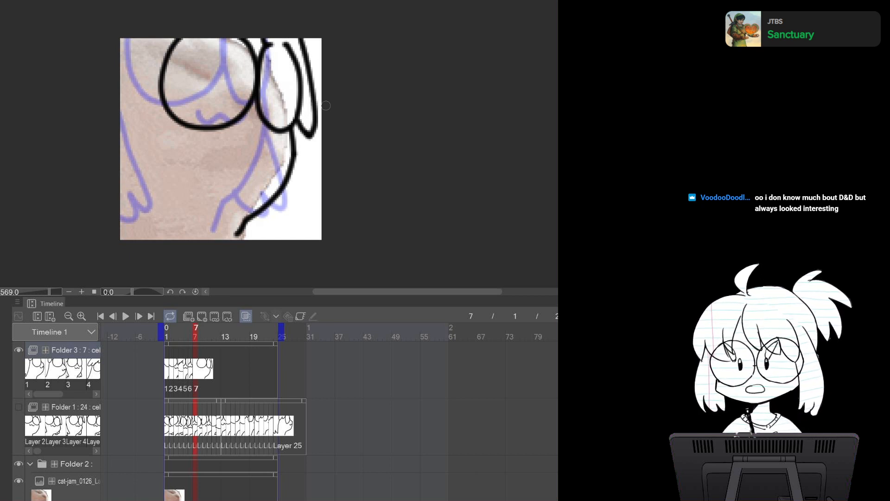
pyautogui.moveTo(230, 139); pyautogui.dragTo(287, 139)
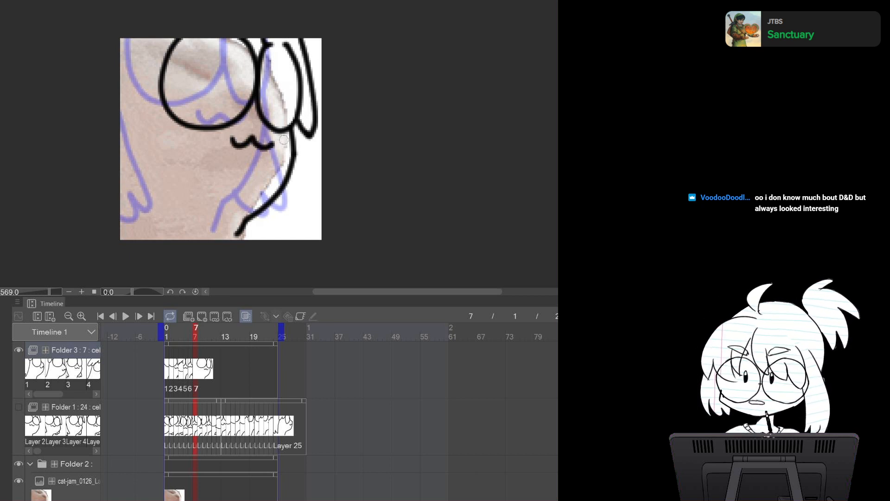
pyautogui.hotkey('ctrl', 'z')
pyautogui.moveTo(227, 138); pyautogui.dragTo(280, 137)
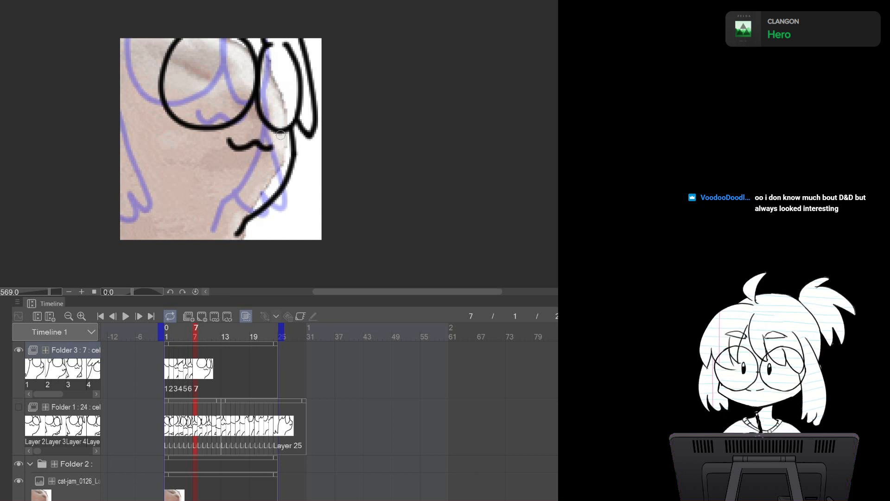
pyautogui.moveTo(129, 46)
pyautogui.mouseDown()
pyautogui.moveTo(129, 65)
pyautogui.moveTo(171, 39)
pyautogui.moveTo(133, 77)
pyautogui.moveTo(181, 39)
pyautogui.mouseUp()
pyautogui.hotkey('ctrl', 'z')
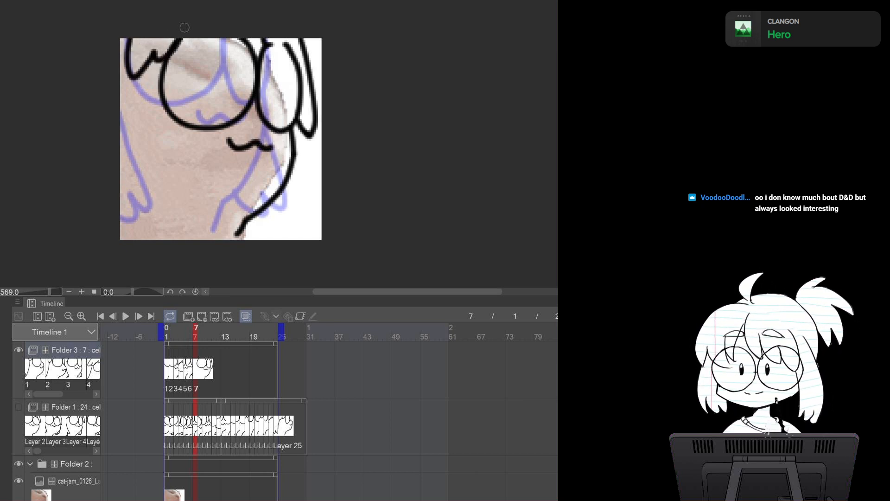
pyautogui.moveTo(133, 75); pyautogui.dragTo(107, 198)
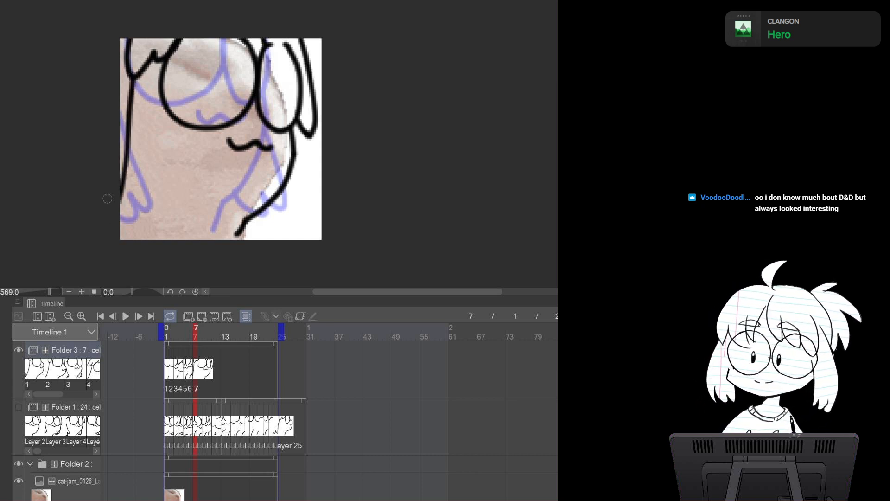
# Flip back a few frames and return to cel 7 to compare the drawings
pyautogui.press('Left')
pyautogui.press('Left')
pyautogui.press('Left')
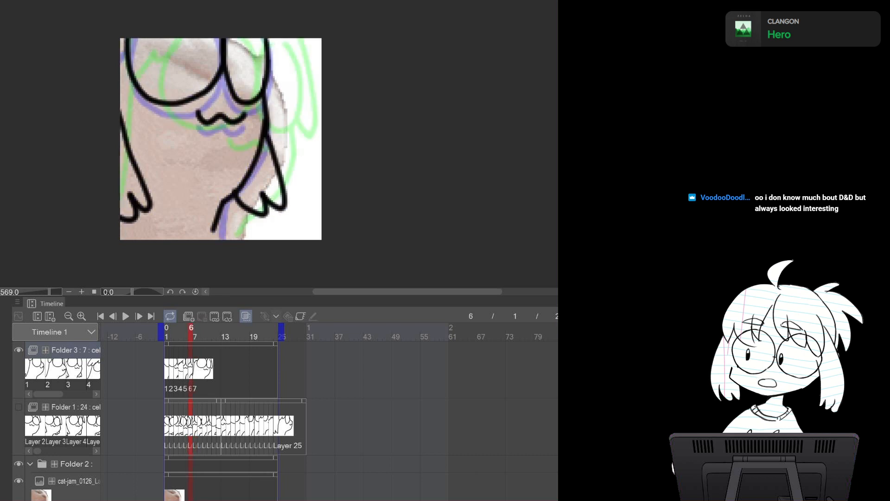
pyautogui.press('Right')
pyautogui.press('Right')
pyautogui.press('Right')
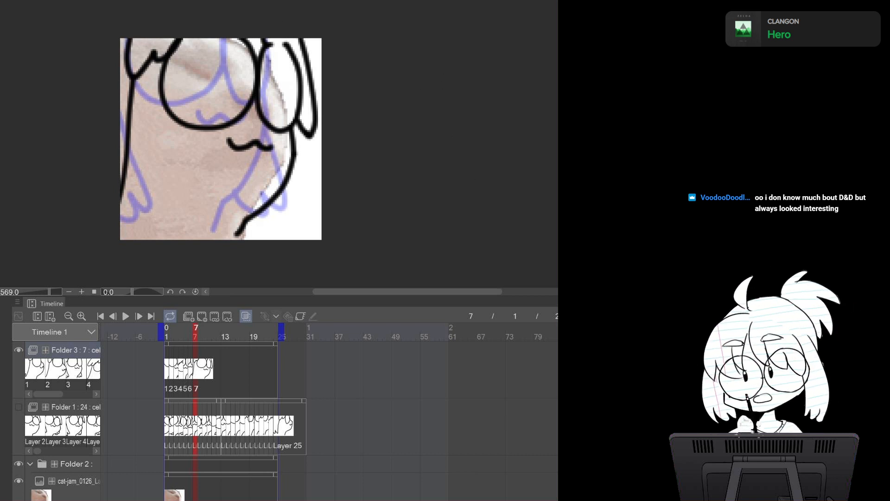
# Paste the next reference frame into Folder 2 and add cel 8 to Folder 3
pyautogui.hotkey('ctrl', 'Tab')
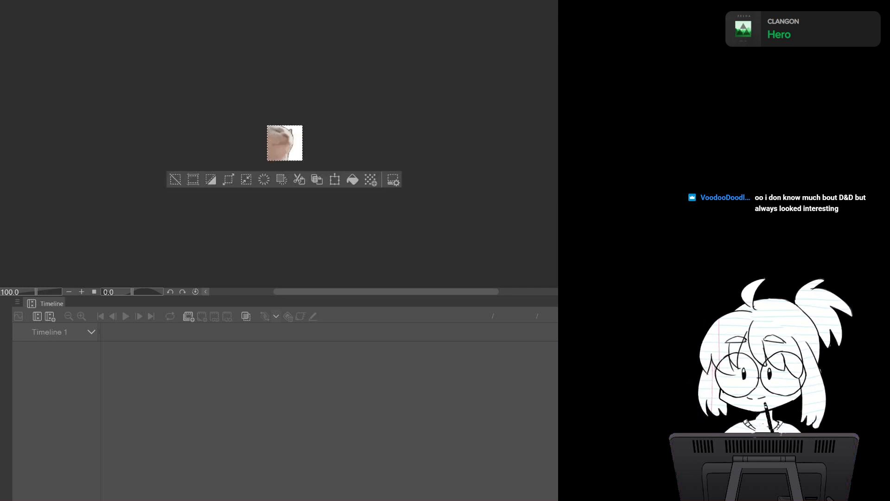
pyautogui.click(227, 0)
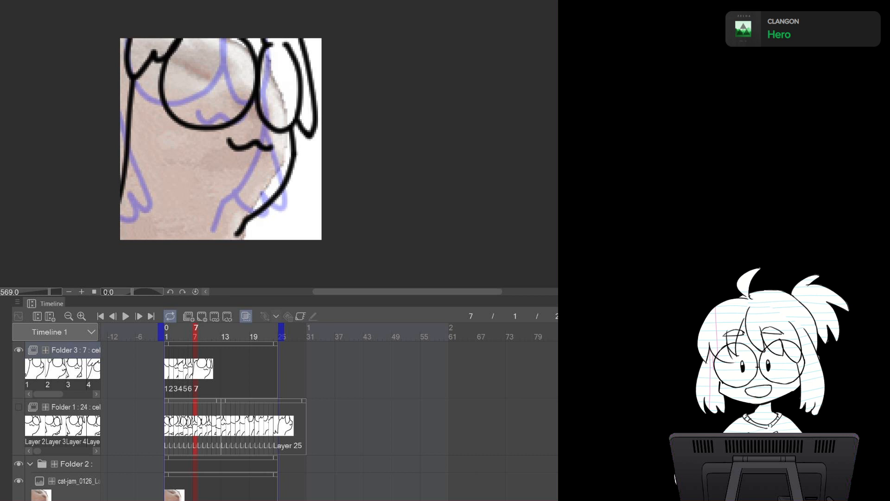
pyautogui.click(77, 481)
pyautogui.hotkey('ctrl', 'v')
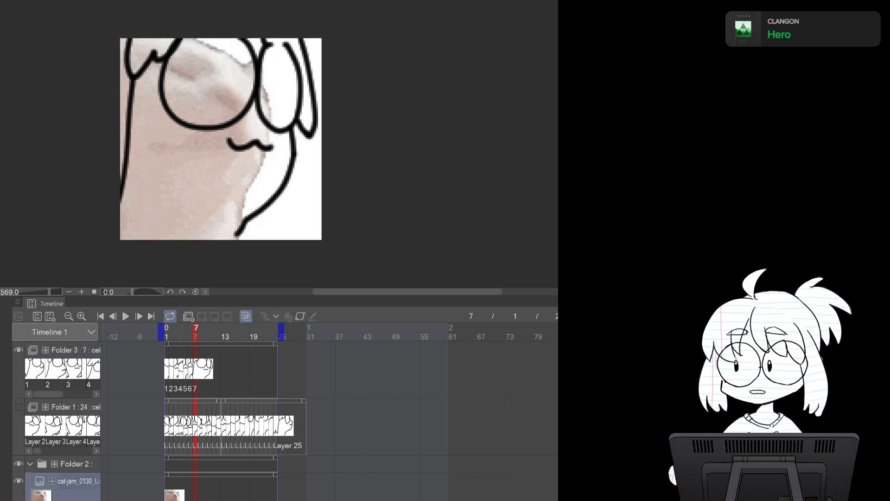
pyautogui.click(76, 350)
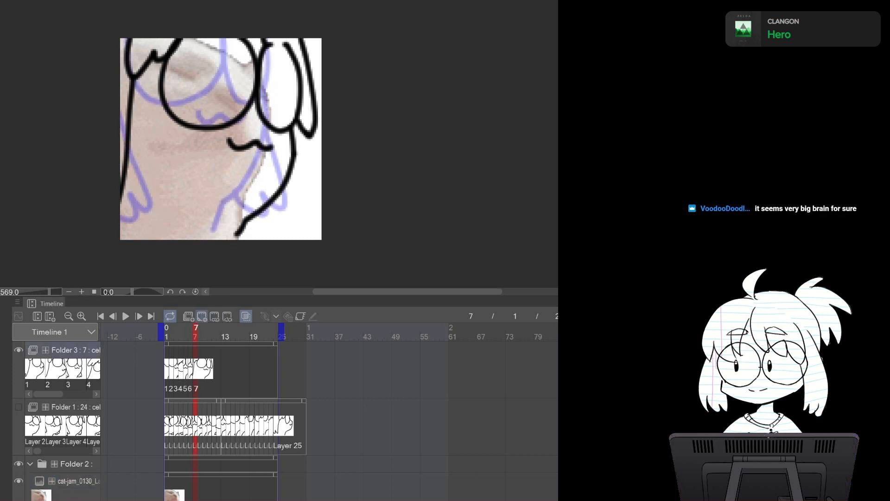
pyautogui.click(201, 316)
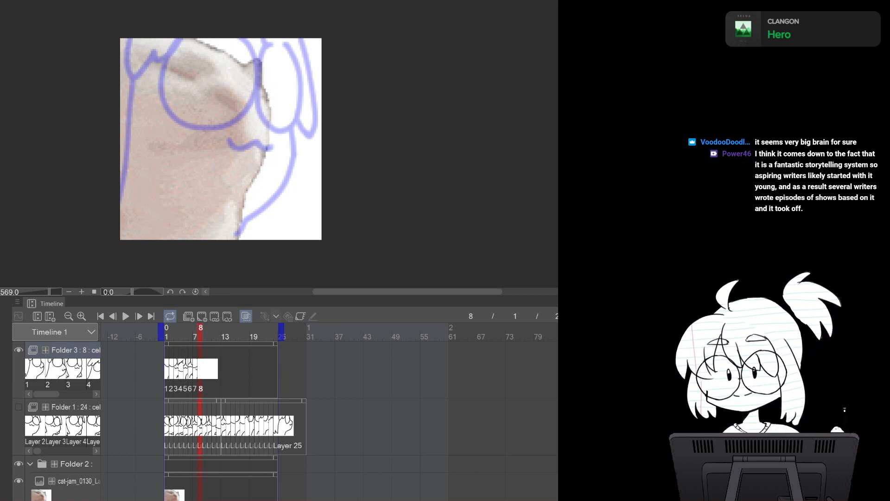
# Draw the cat's right body outline and both glasses lenses on cel 8
pyautogui.moveTo(262, 56)
pyautogui.mouseDown()
pyautogui.moveTo(278, 161)
pyautogui.moveTo(246, 205)
pyautogui.mouseUp()
pyautogui.hotkey('ctrl', 'z')
pyautogui.moveTo(261, 49)
pyautogui.mouseDown()
pyautogui.moveTo(278, 140)
pyautogui.moveTo(229, 228)
pyautogui.mouseUp()
pyautogui.moveTo(239, 39)
pyautogui.mouseDown()
pyautogui.moveTo(265, 105)
pyautogui.moveTo(278, 29)
pyautogui.mouseUp()
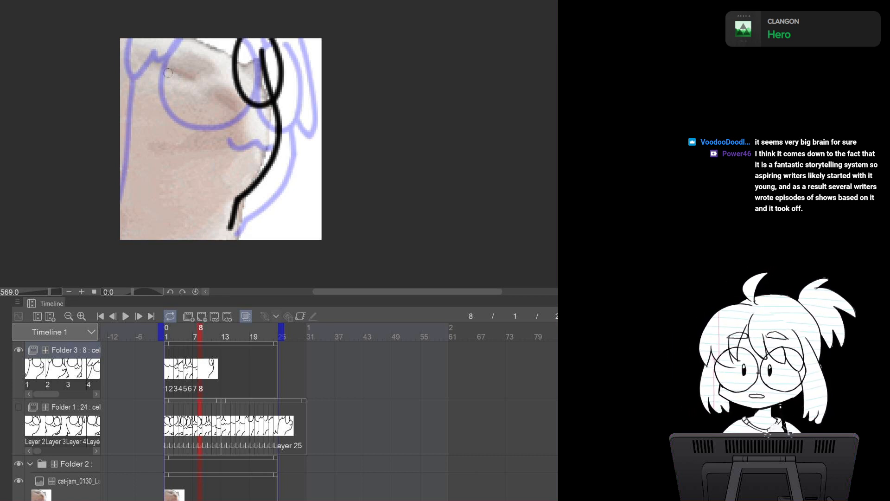
pyautogui.moveTo(163, 40)
pyautogui.mouseDown()
pyautogui.moveTo(187, 113)
pyautogui.moveTo(217, 30)
pyautogui.mouseUp()
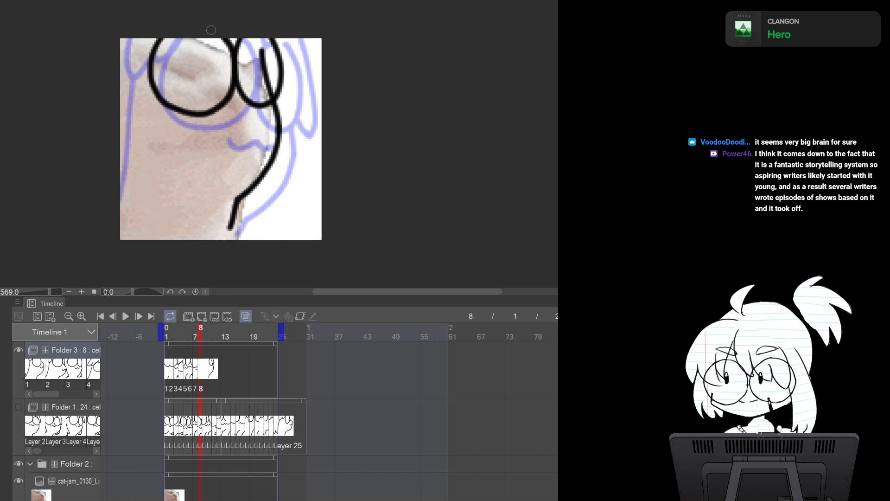
pyautogui.hotkey('ctrl', 'z')
pyautogui.moveTo(160, 38)
pyautogui.mouseDown()
pyautogui.moveTo(144, 84)
pyautogui.moveTo(199, 113)
pyautogui.mouseUp()
pyautogui.hotkey('ctrl', 'z')
pyautogui.moveTo(159, 38)
pyautogui.mouseDown()
pyautogui.moveTo(145, 72)
pyautogui.moveTo(211, 108)
pyautogui.mouseUp()
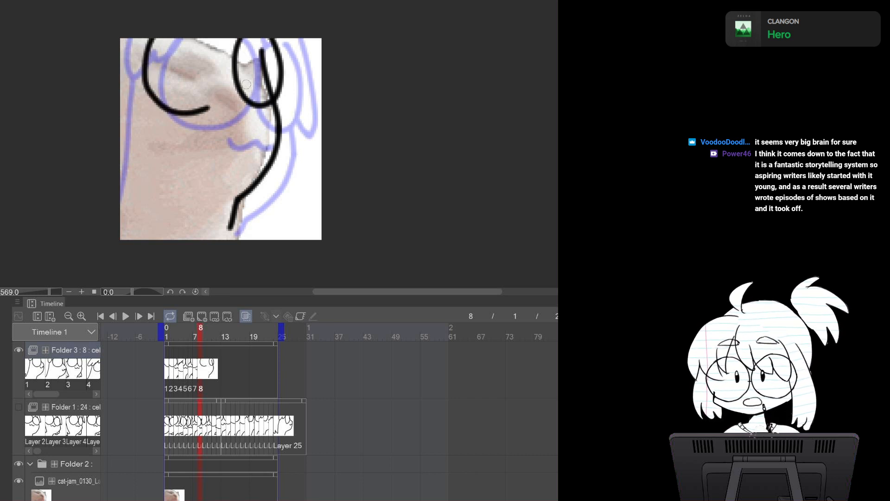
pyautogui.hotkey('ctrl', 'z')
pyautogui.moveTo(147, 29)
pyautogui.mouseDown()
pyautogui.moveTo(134, 50)
pyautogui.moveTo(231, 67)
pyautogui.moveTo(233, 52)
pyautogui.moveTo(179, 107)
pyautogui.moveTo(225, 89)
pyautogui.moveTo(234, 45)
pyautogui.moveTo(234, 61)
pyautogui.mouseUp()
pyautogui.hotkey('ctrl', 'z')
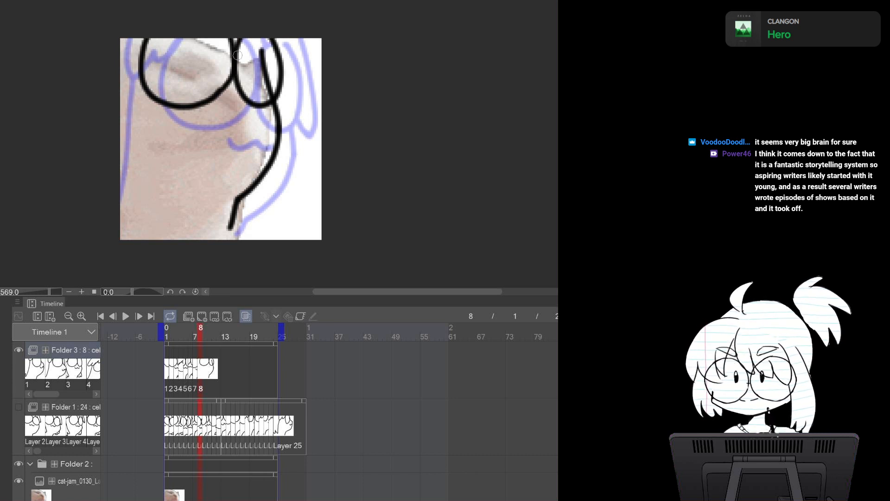
# Draw the mouth, the left body outline and the arms on cel 8
pyautogui.moveTo(204, 121)
pyautogui.mouseDown()
pyautogui.moveTo(237, 131)
pyautogui.moveTo(262, 123)
pyautogui.mouseUp()
pyautogui.hotkey('ctrl', 'z')
pyautogui.moveTo(202, 120); pyautogui.dragTo(255, 119)
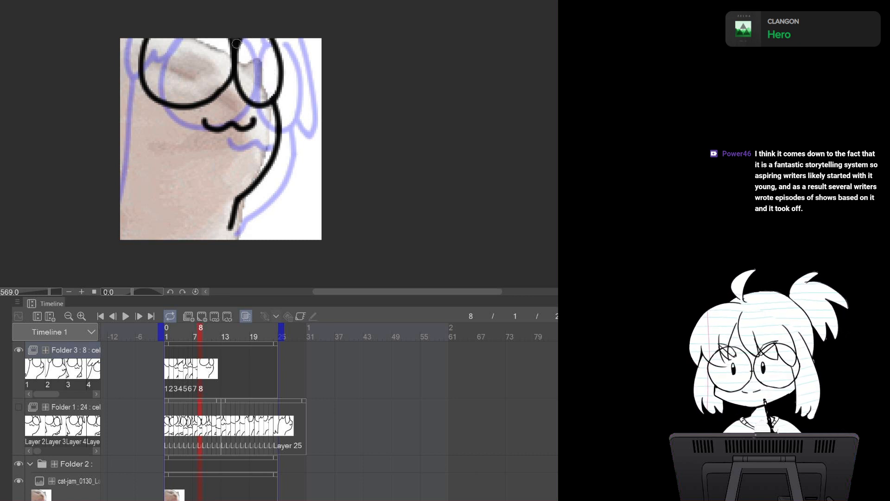
pyautogui.moveTo(292, 41)
pyautogui.mouseDown()
pyautogui.moveTo(303, 100)
pyautogui.moveTo(283, 96)
pyautogui.moveTo(292, 79)
pyautogui.moveTo(295, 105)
pyautogui.moveTo(286, 85)
pyautogui.moveTo(281, 93)
pyautogui.mouseUp()
pyautogui.hotkey('ctrl', 'z')
pyautogui.hotkey('ctrl', 'z')
pyautogui.moveTo(119, 72); pyautogui.dragTo(143, 39)
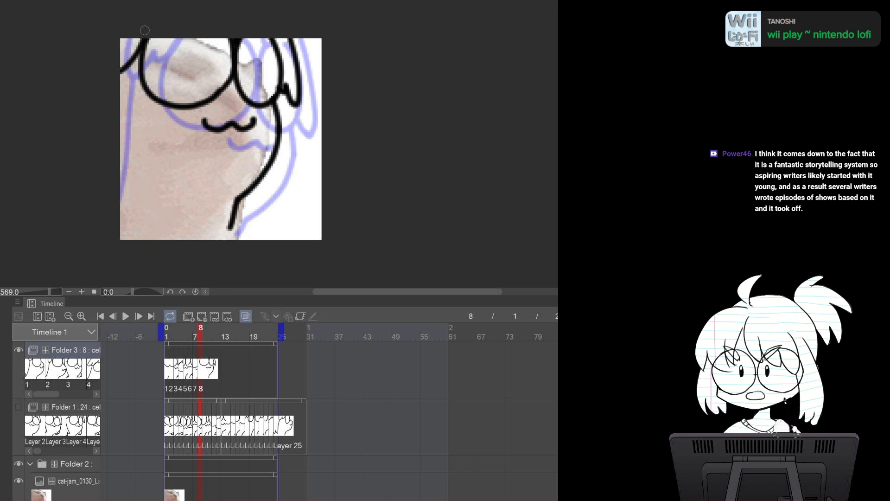
pyautogui.moveTo(121, 99)
pyautogui.mouseDown()
pyautogui.moveTo(144, 209)
pyautogui.moveTo(119, 205)
pyautogui.mouseUp()
pyautogui.moveTo(277, 157)
pyautogui.mouseDown()
pyautogui.moveTo(282, 221)
pyautogui.moveTo(263, 209)
pyautogui.moveTo(243, 214)
pyautogui.moveTo(268, 209)
pyautogui.moveTo(273, 167)
pyautogui.moveTo(280, 203)
pyautogui.mouseUp()
pyautogui.hotkey('ctrl', 'z')
pyautogui.hotkey('ctrl', 'z')
# Flip back to frame 5 and return to cel 8 to compare the drawings
pyautogui.press('Left')
pyautogui.press('Left')
pyautogui.press('Left')
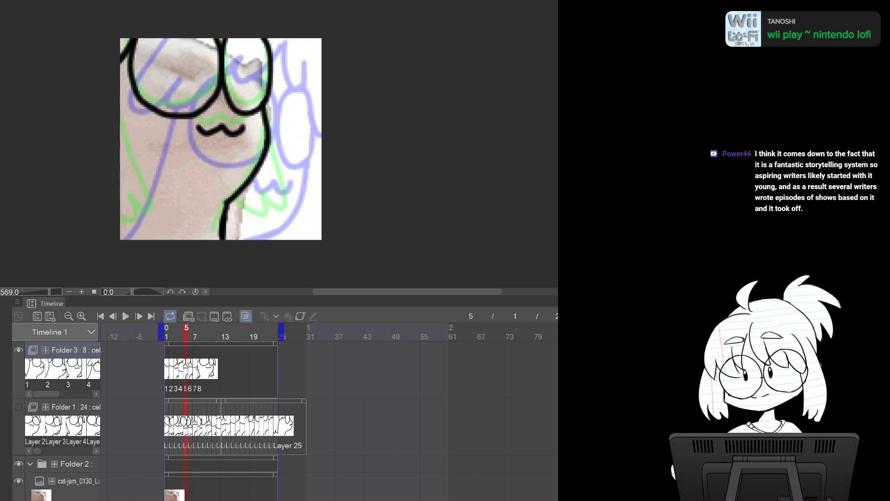
pyautogui.press('Right')
pyautogui.press('Right')
pyautogui.press('Right')
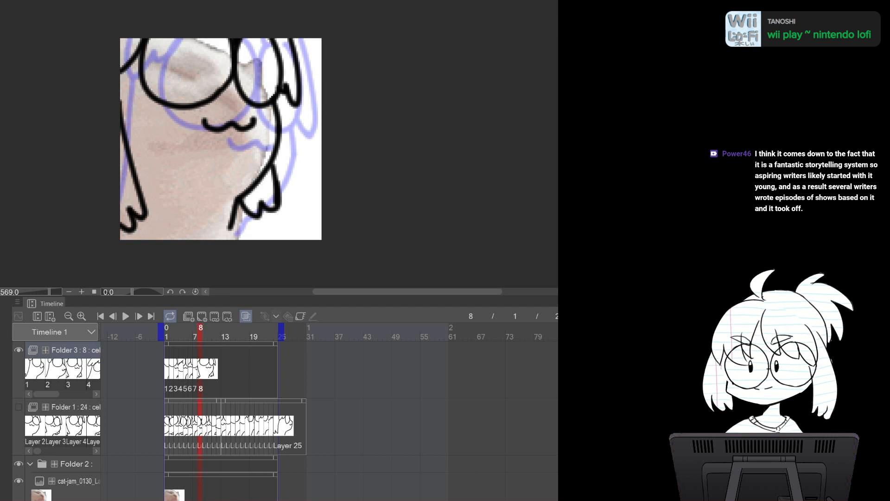
# Replace the Folder 2 reference with the next frame image and add cel 9 to Folder 3
pyautogui.hotkey('ctrl', 'Tab')
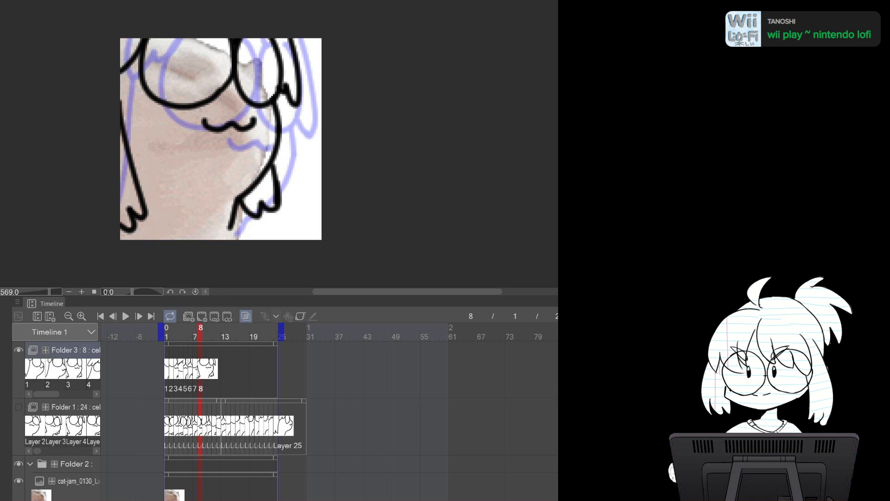
pyautogui.click(78, 481)
pyautogui.press('Delete')
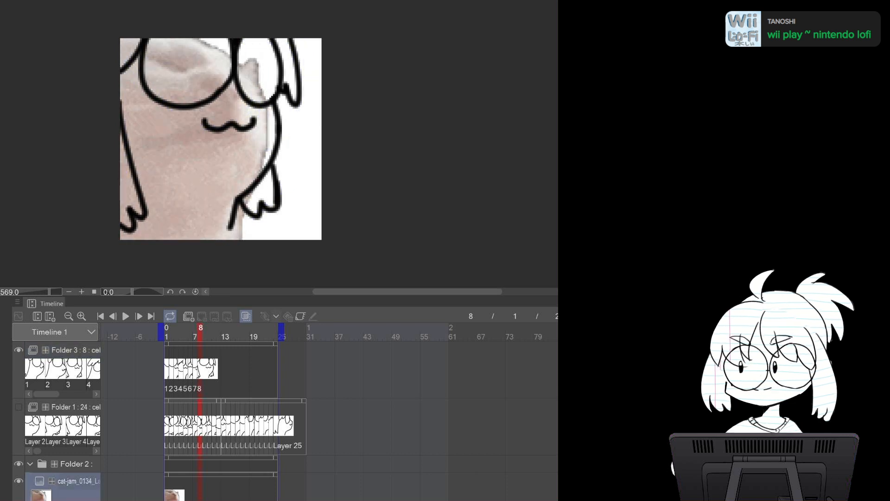
pyautogui.click(76, 350)
pyautogui.hotkey('ctrl', 'shift', 'n')
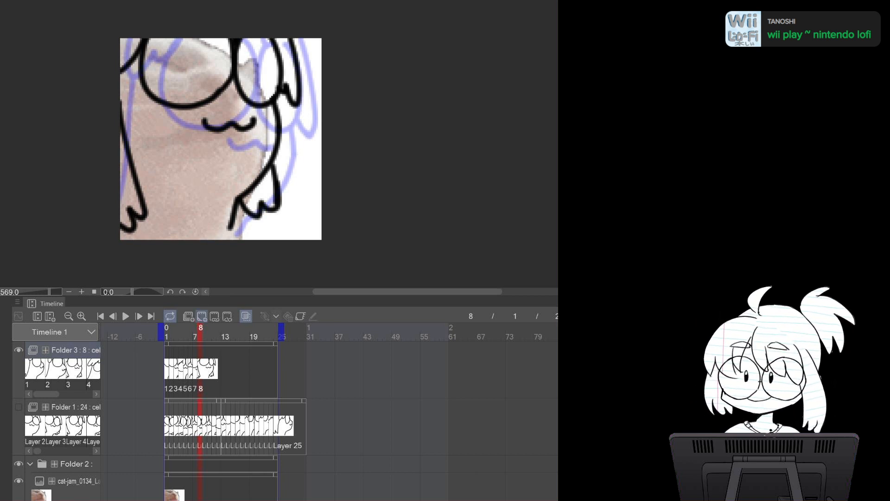
pyautogui.click(202, 316)
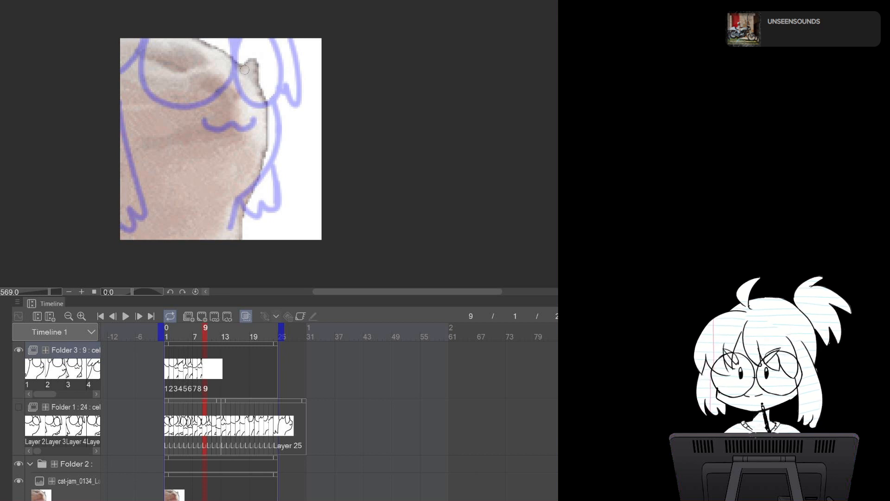
# Draw the right body outline, both glasses lenses and the mouth on cel 9
pyautogui.moveTo(251, 54)
pyautogui.mouseDown()
pyautogui.moveTo(267, 148)
pyautogui.moveTo(227, 233)
pyautogui.mouseUp()
pyautogui.moveTo(224, 39)
pyautogui.mouseDown()
pyautogui.moveTo(226, 95)
pyautogui.moveTo(265, 33)
pyautogui.mouseUp()
pyautogui.moveTo(124, 39)
pyautogui.mouseDown()
pyautogui.moveTo(212, 103)
pyautogui.moveTo(218, 39)
pyautogui.mouseUp()
pyautogui.moveTo(184, 120)
pyautogui.mouseDown()
pyautogui.moveTo(190, 131)
pyautogui.moveTo(216, 134)
pyautogui.moveTo(241, 120)
pyautogui.mouseUp()
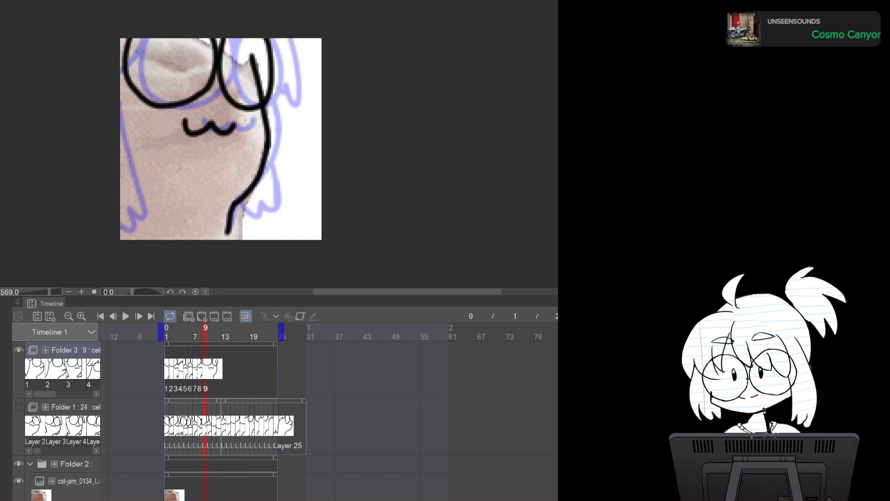
# Try to draw the cat's left body outline on cel 9
pyautogui.moveTo(123, 103); pyautogui.dragTo(122, 238)
pyautogui.hotkey('ctrl', 'z')
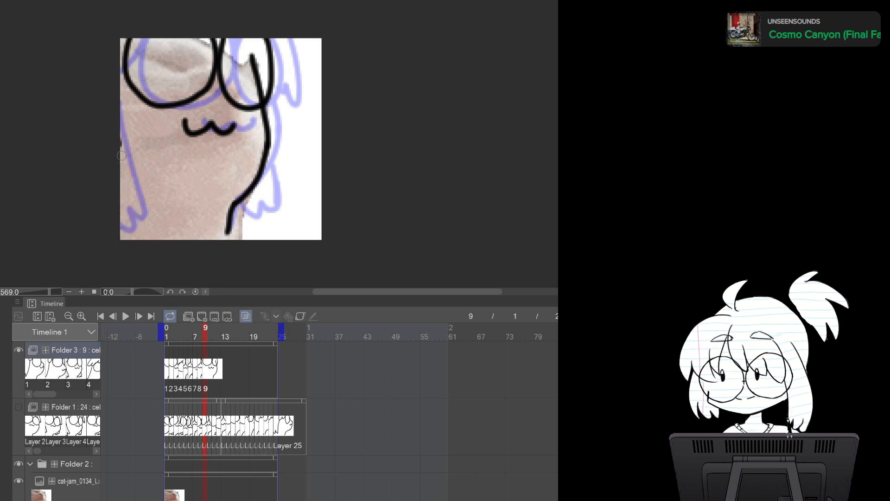
pyautogui.moveTo(118, 139); pyautogui.dragTo(122, 231)
pyautogui.hotkey('ctrl', 'z')
pyautogui.moveTo(245, 47)
pyautogui.mouseDown()
pyautogui.moveTo(259, 74)
pyautogui.moveTo(255, 93)
pyautogui.mouseUp()
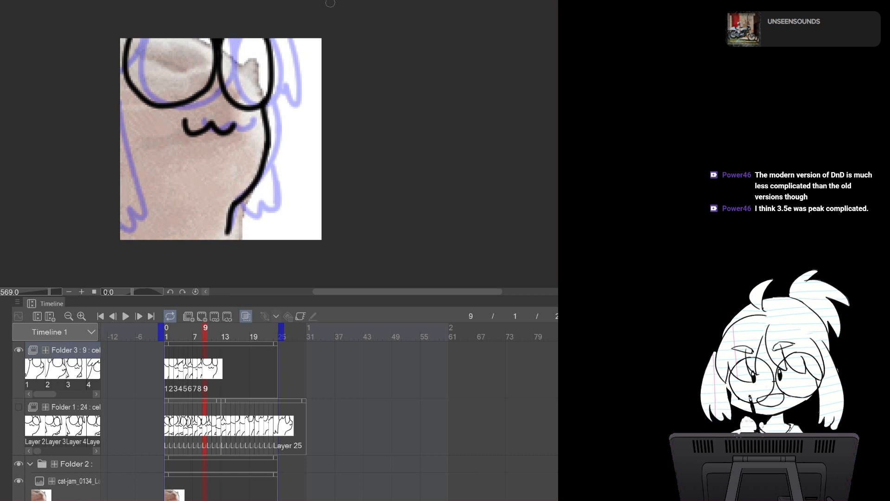
# Replace the Folder 2 reference with the next frame image and add cel 10 to Folder 3
pyautogui.hotkey('ctrl', 'Tab')
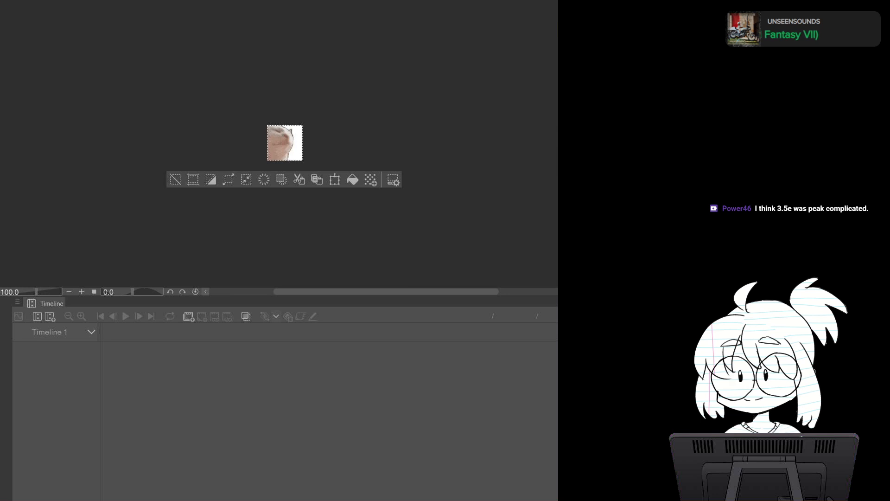
pyautogui.hotkey('ctrl', 'd')
pyautogui.hotkey('ctrl', 'a')
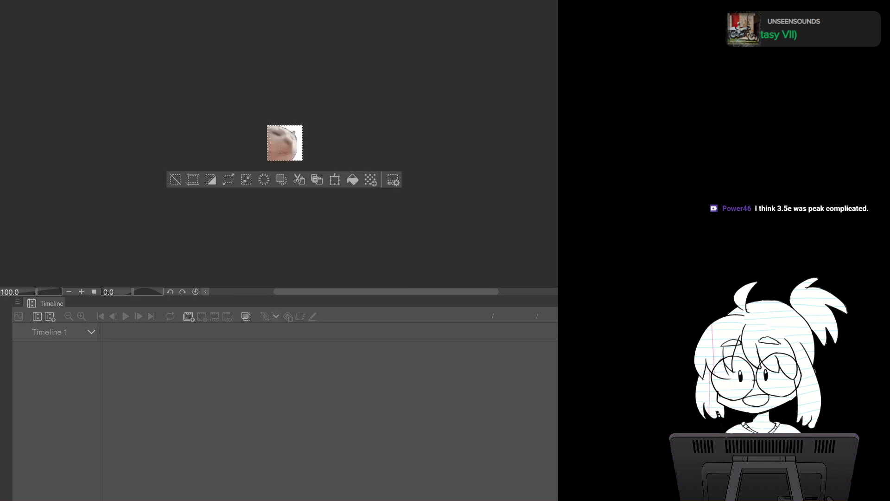
pyautogui.hotkey('ctrl', 'Tab')
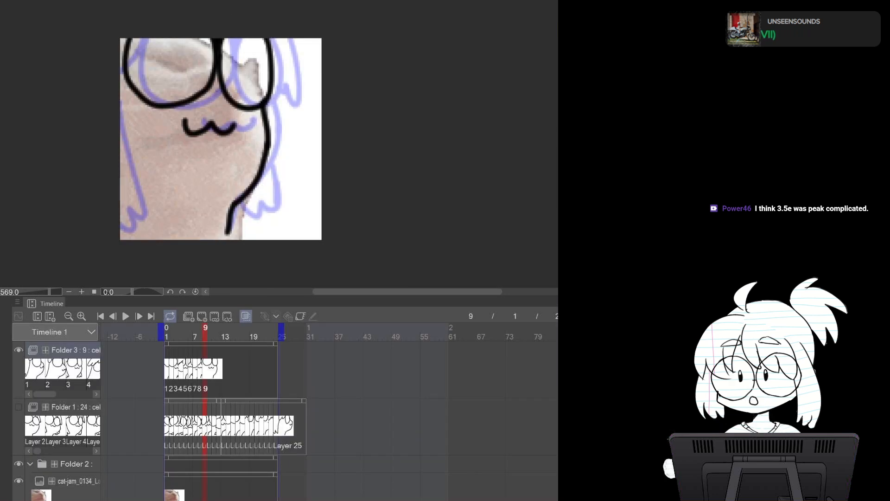
pyautogui.click(77, 481)
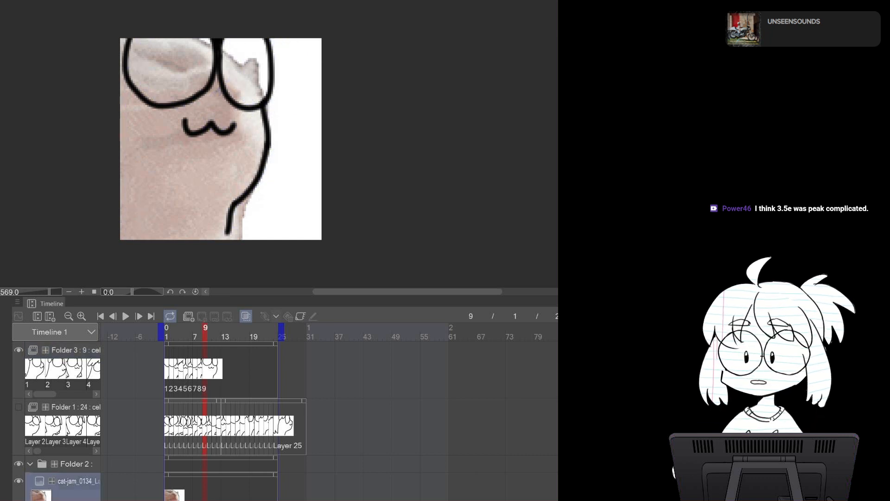
pyautogui.hotkey('ctrl', 'v')
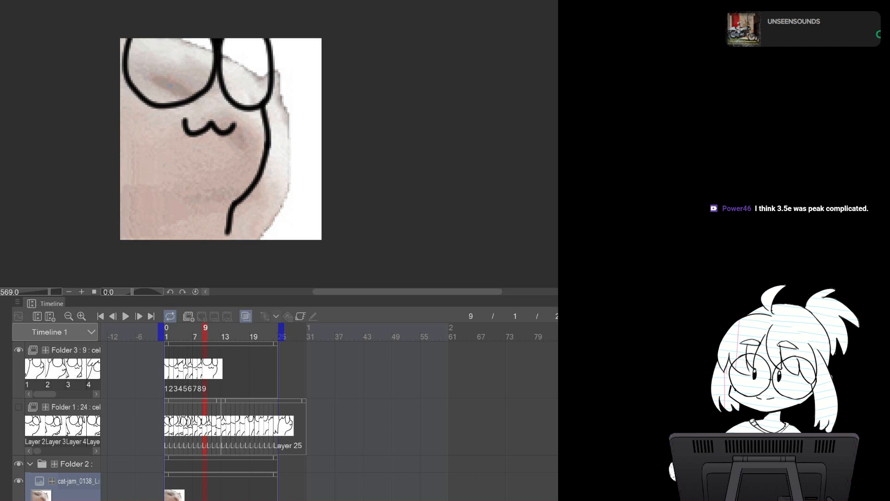
pyautogui.click(75, 350)
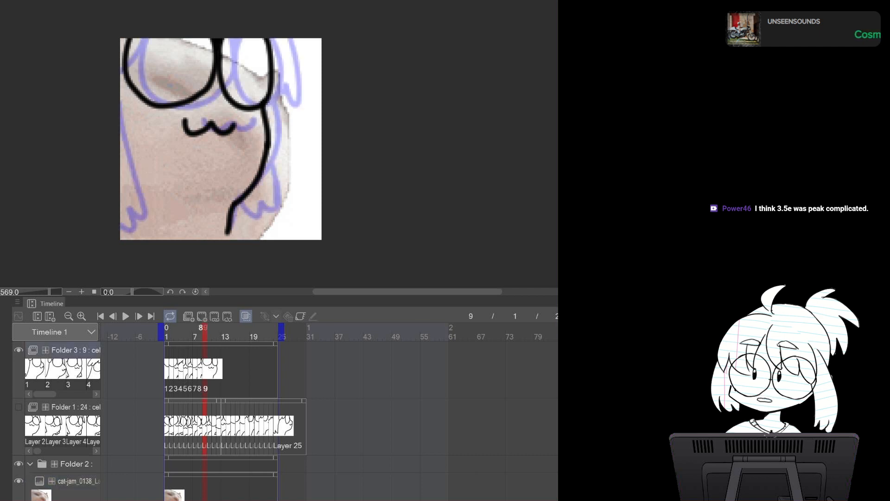
pyautogui.click(202, 316)
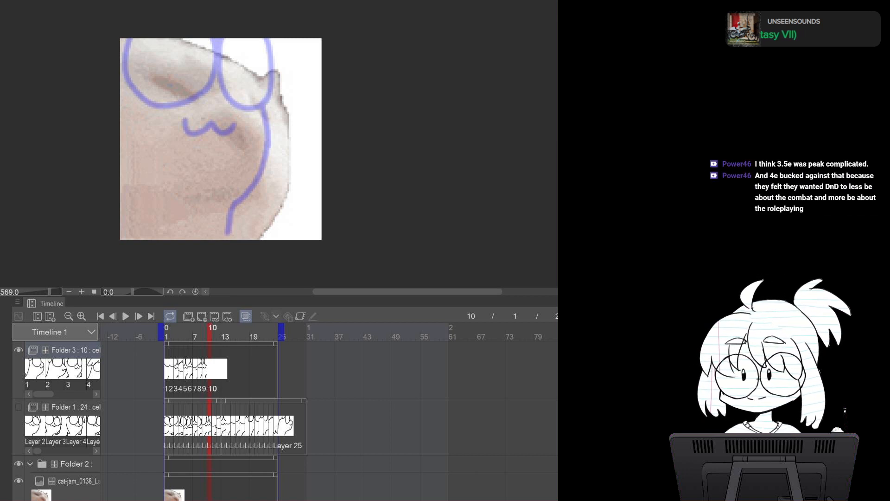
# Draw both glasses lenses and the right body outline on cel 10
pyautogui.moveTo(295, 107)
pyautogui.mouseDown()
pyautogui.moveTo(299, 228)
pyautogui.moveTo(291, 239)
pyautogui.mouseUp()
pyautogui.moveTo(276, 72)
pyautogui.mouseDown()
pyautogui.moveTo(243, 115)
pyautogui.moveTo(308, 152)
pyautogui.moveTo(296, 78)
pyautogui.moveTo(274, 70)
pyautogui.moveTo(260, 159)
pyautogui.moveTo(311, 113)
pyautogui.moveTo(309, 80)
pyautogui.moveTo(276, 72)
pyautogui.moveTo(263, 150)
pyautogui.moveTo(307, 131)
pyautogui.moveTo(290, 80)
pyautogui.moveTo(257, 88)
pyautogui.moveTo(297, 173)
pyautogui.moveTo(297, 81)
pyautogui.moveTo(240, 124)
pyautogui.moveTo(301, 166)
pyautogui.moveTo(291, 65)
pyautogui.moveTo(253, 73)
pyautogui.moveTo(262, 172)
pyautogui.moveTo(304, 106)
pyautogui.moveTo(278, 68)
pyautogui.mouseUp()
pyautogui.hotkey('ctrl', 'z')
pyautogui.hotkey('ctrl', 'z')
pyautogui.hotkey('ctrl', 'z')
pyautogui.hotkey('ctrl', 'z')
pyautogui.hotkey('ctrl', 'z')
pyautogui.moveTo(174, 46)
pyautogui.mouseDown()
pyautogui.moveTo(232, 126)
pyautogui.moveTo(180, 45)
pyautogui.mouseUp()
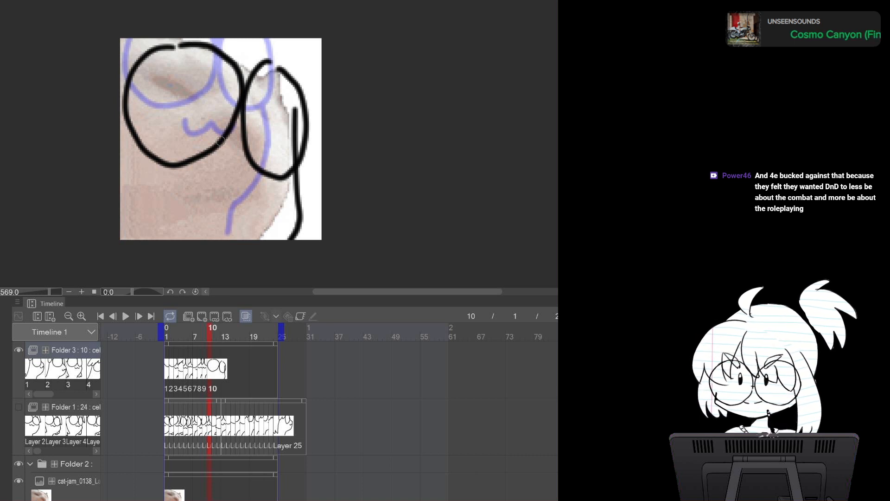
# Draw the mouth, the right arm lines and the left lens edge on cel 10
pyautogui.moveTo(197, 178)
pyautogui.mouseDown()
pyautogui.moveTo(232, 189)
pyautogui.moveTo(259, 184)
pyautogui.mouseUp()
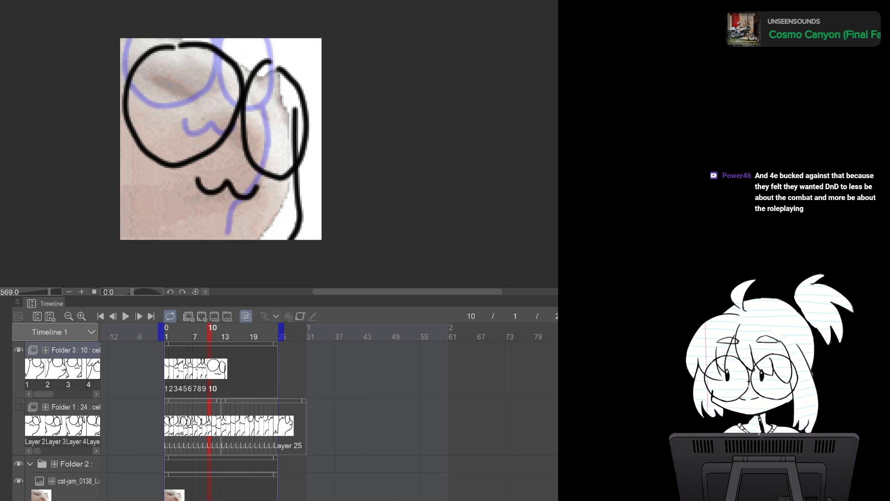
pyautogui.moveTo(260, 38)
pyautogui.mouseDown()
pyautogui.moveTo(296, 47)
pyautogui.moveTo(284, 48)
pyautogui.moveTo(284, 69)
pyautogui.mouseUp()
pyautogui.moveTo(306, 38)
pyautogui.mouseDown()
pyautogui.moveTo(322, 123)
pyautogui.moveTo(304, 151)
pyautogui.mouseUp()
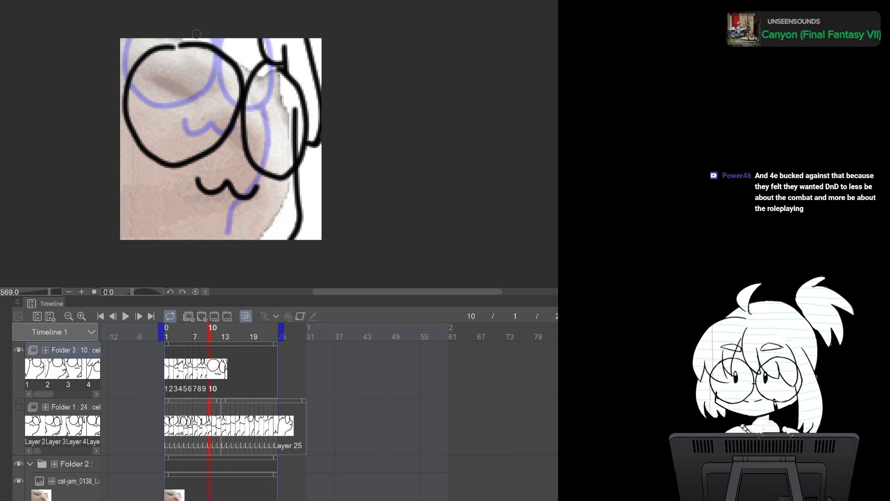
pyautogui.moveTo(147, 44); pyautogui.dragTo(120, 75)
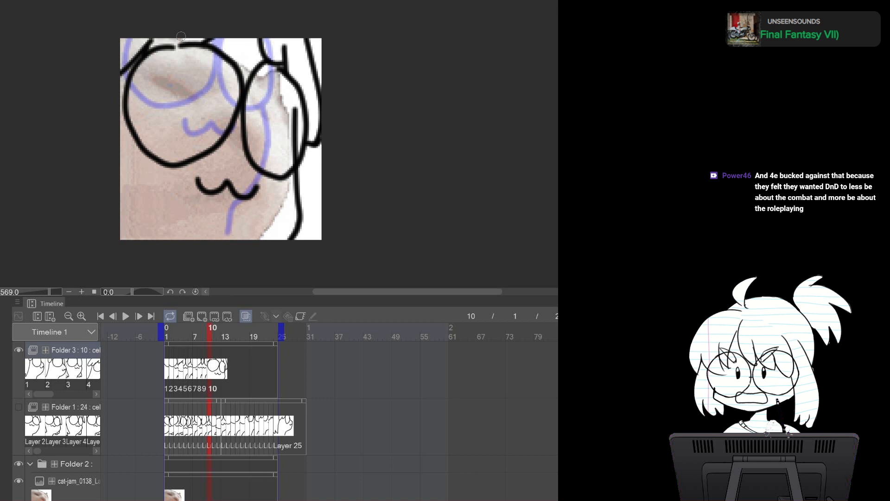
# Step back two frames and return to cel 10 to compare the drawings
pyautogui.press('Left')
pyautogui.press('Left')
pyautogui.press('Right')
pyautogui.press('Right')
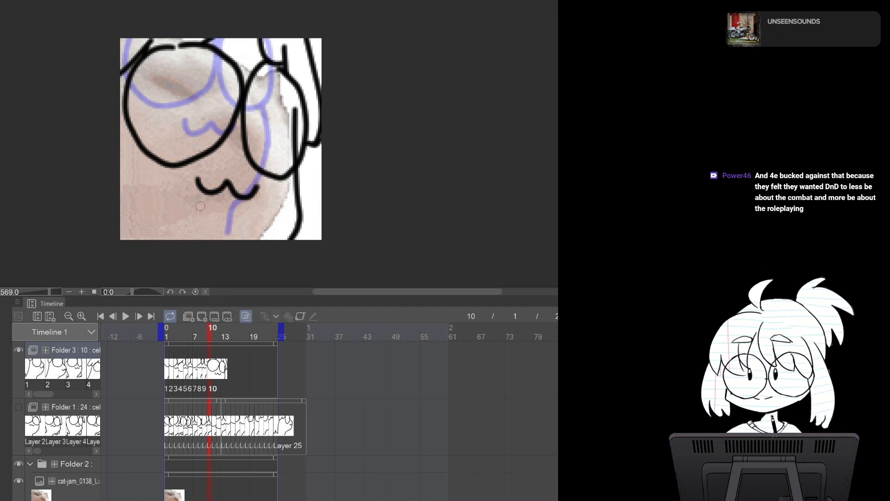
# Replace the Folder 2 reference with the next frame image and add cel 11 to Folder 3
pyautogui.click(304, 1)
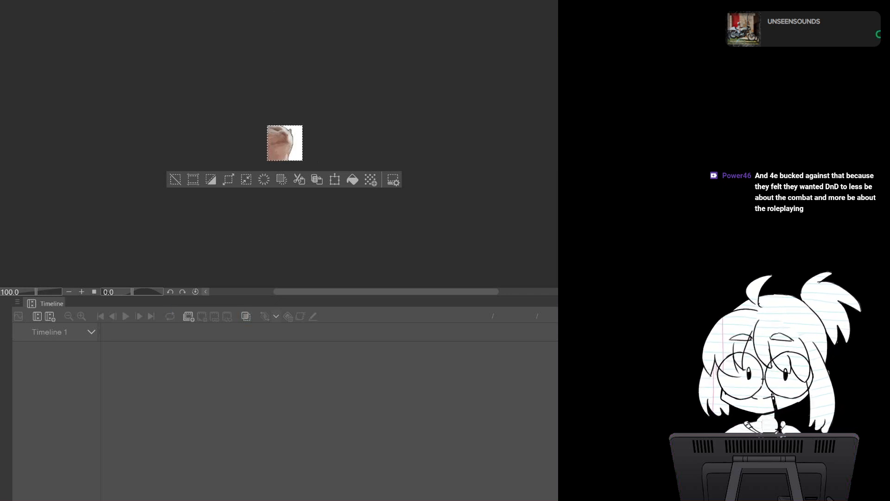
pyautogui.hotkey('ctrl', 'Tab')
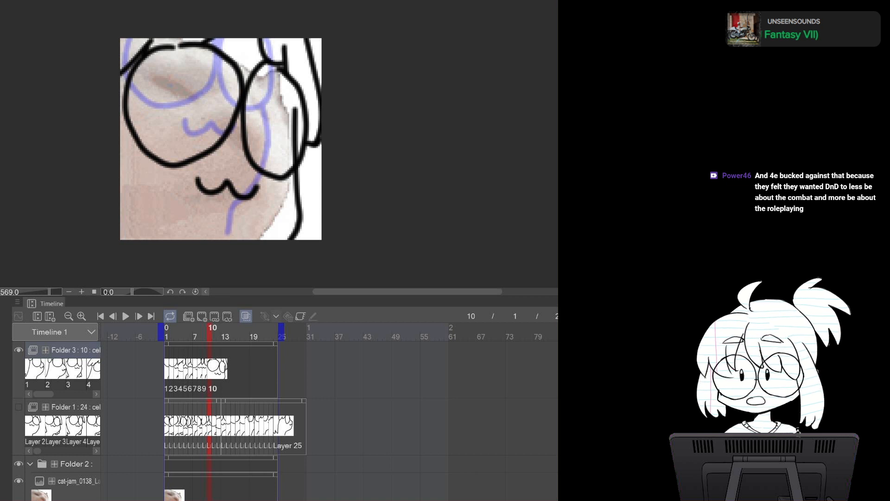
pyautogui.hotkey('ctrl', 'Tab')
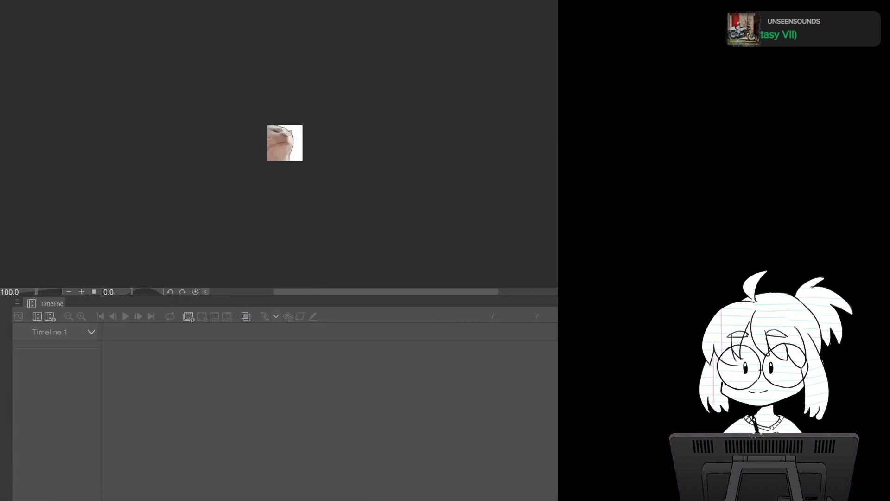
pyautogui.hotkey('ctrl', 'a')
pyautogui.hotkey('ctrl', 'Tab')
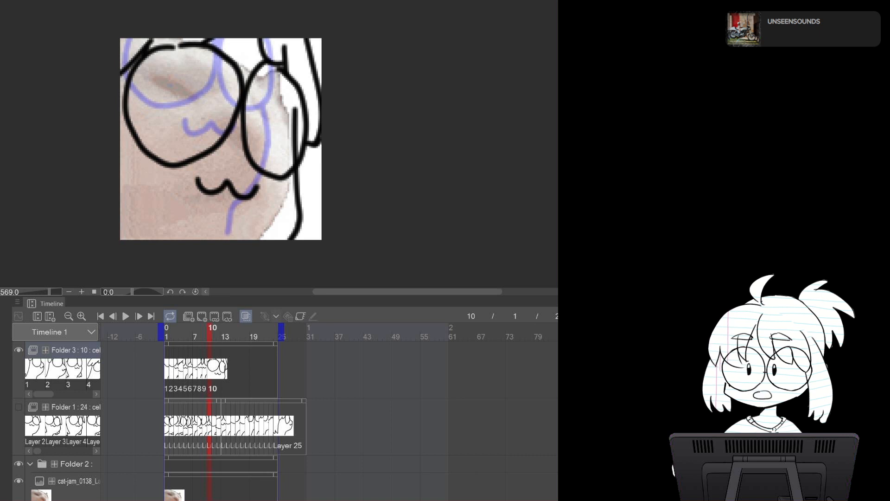
pyautogui.click(77, 481)
pyautogui.hotkey('ctrl', 'v')
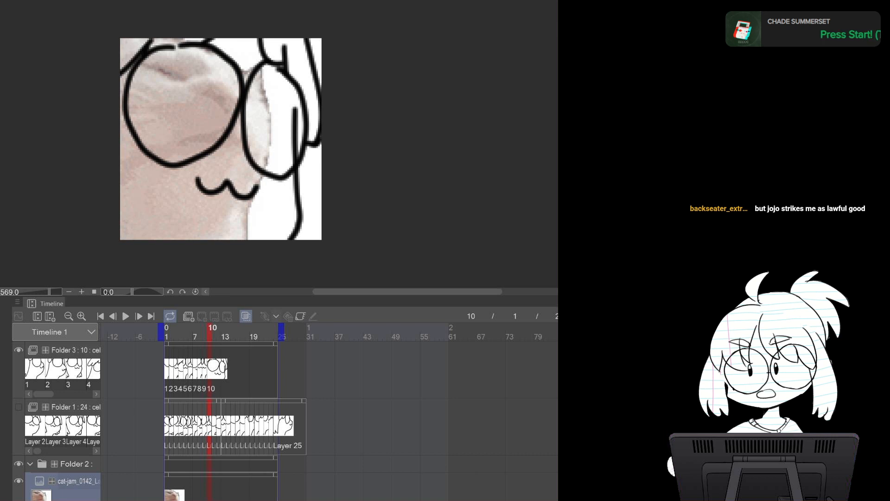
pyautogui.click(76, 350)
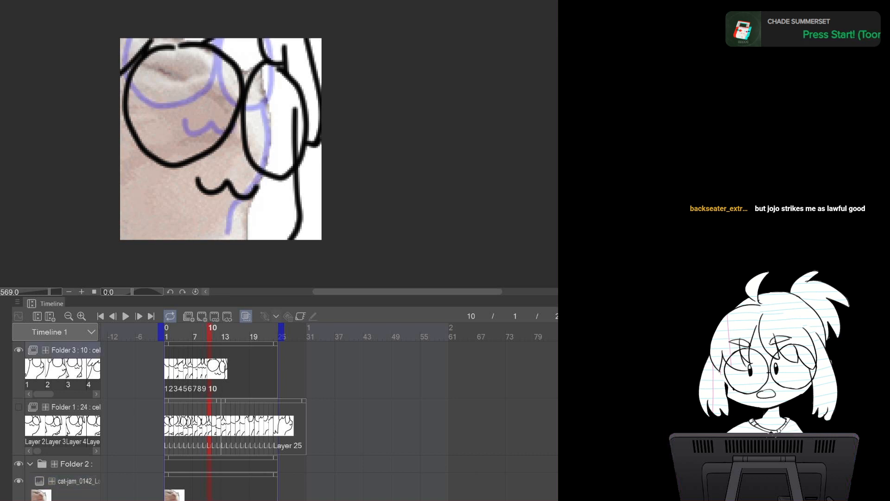
pyautogui.click(202, 315)
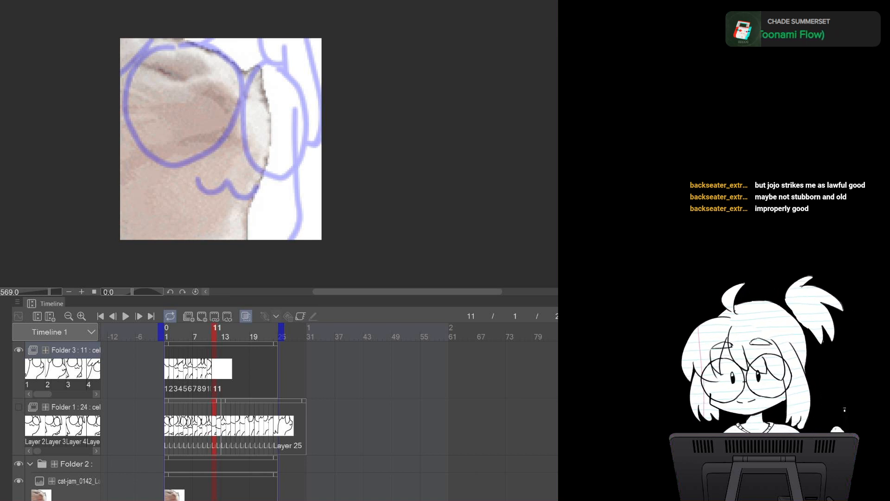
# Draw both glasses lenses, the mouth and the right body outline on cel 11
pyautogui.moveTo(263, 48); pyautogui.dragTo(281, 162)
pyautogui.hotkey('ctrl', 'z')
pyautogui.moveTo(262, 48)
pyautogui.mouseDown()
pyautogui.moveTo(279, 170)
pyautogui.moveTo(280, 157)
pyautogui.moveTo(238, 219)
pyautogui.moveTo(234, 96)
pyautogui.moveTo(279, 63)
pyautogui.moveTo(270, 41)
pyautogui.moveTo(231, 88)
pyautogui.moveTo(279, 90)
pyautogui.moveTo(270, 39)
pyautogui.mouseUp()
pyautogui.hotkey('ctrl', 'z')
pyautogui.moveTo(139, 39)
pyautogui.mouseDown()
pyautogui.moveTo(175, 121)
pyautogui.moveTo(225, 40)
pyautogui.mouseUp()
pyautogui.hotkey('ctrl', 'z')
pyautogui.moveTo(138, 39)
pyautogui.mouseDown()
pyautogui.moveTo(198, 112)
pyautogui.moveTo(225, 40)
pyautogui.mouseUp()
pyautogui.moveTo(206, 133); pyautogui.dragTo(259, 132)
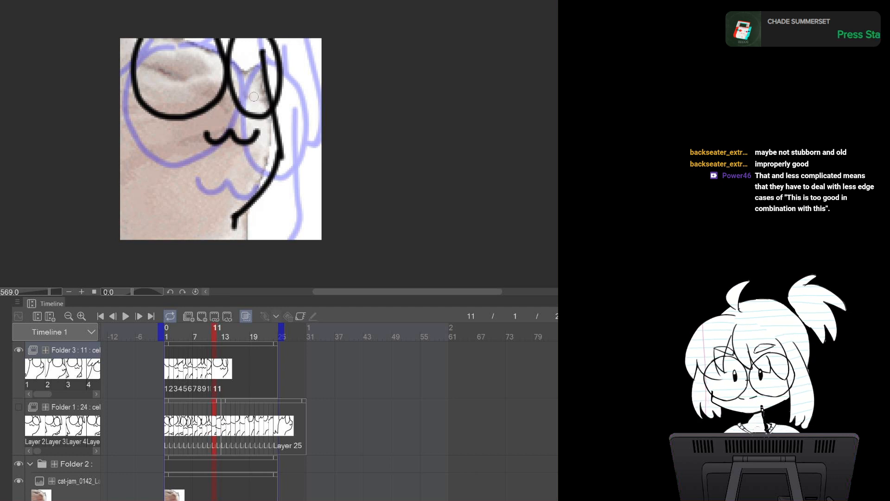
# Draw the left body outline and both arms on cel 11
pyautogui.moveTo(139, 39); pyautogui.dragTo(121, 78)
pyautogui.moveTo(121, 122)
pyautogui.mouseDown()
pyautogui.moveTo(163, 219)
pyautogui.moveTo(122, 230)
pyautogui.mouseUp()
pyautogui.moveTo(291, 37)
pyautogui.mouseDown()
pyautogui.moveTo(293, 106)
pyautogui.moveTo(286, 94)
pyautogui.moveTo(296, 34)
pyautogui.moveTo(263, 108)
pyautogui.moveTo(271, 82)
pyautogui.mouseUp()
pyautogui.hotkey('ctrl', 'z')
pyautogui.press('e')
pyautogui.press('p')
pyautogui.moveTo(280, 123)
pyautogui.mouseDown()
pyautogui.moveTo(302, 211)
pyautogui.moveTo(281, 202)
pyautogui.moveTo(249, 215)
pyautogui.mouseUp()
pyautogui.hotkey('ctrl', 'z')
pyautogui.moveTo(283, 94)
pyautogui.mouseDown()
pyautogui.moveTo(296, 213)
pyautogui.moveTo(276, 226)
pyautogui.moveTo(250, 207)
pyautogui.mouseUp()
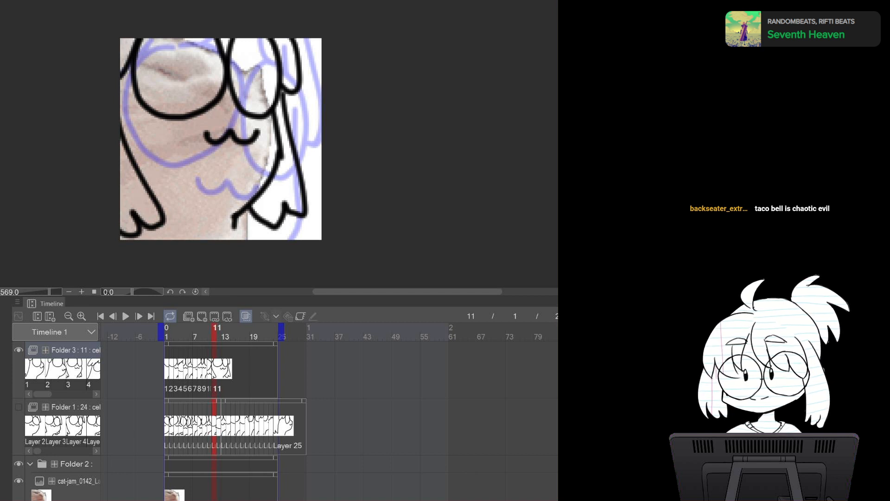
# Replace the Folder 2 reference with the next frame image and add cel 12 to Folder 3
pyautogui.hotkey('ctrl', 'Tab')
pyautogui.hotkey('ctrl', 'a')
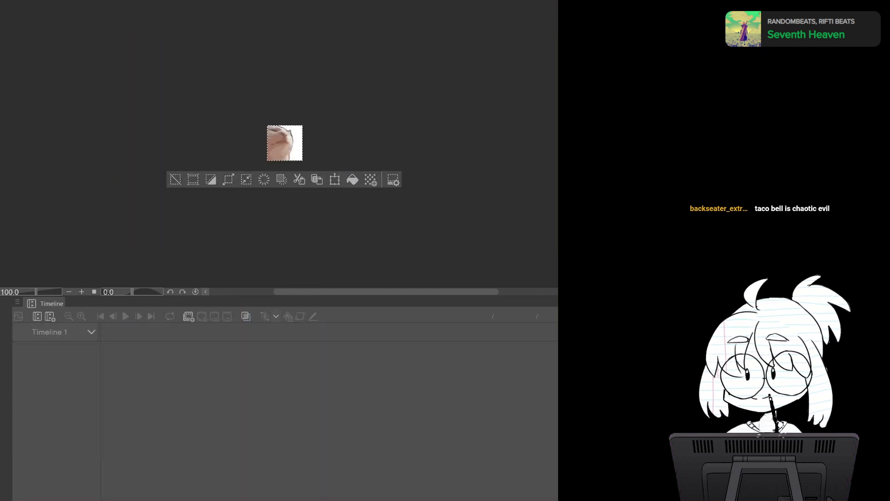
pyautogui.hotkey('ctrl', 'Tab')
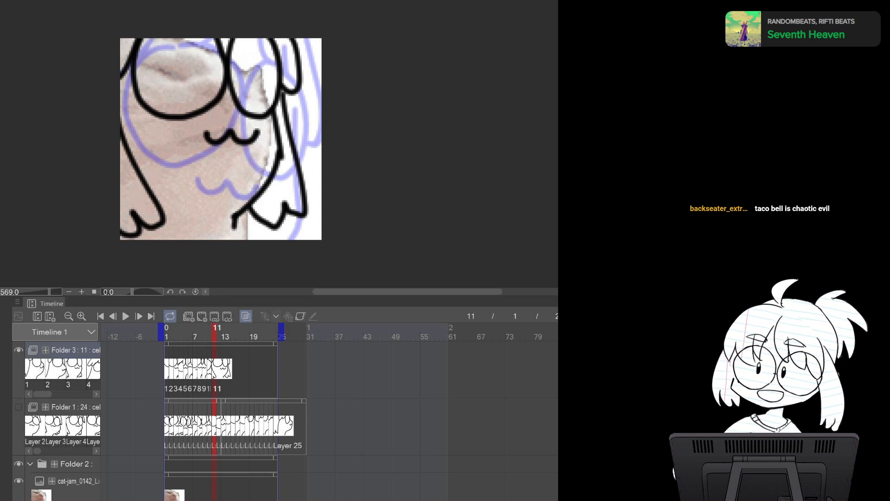
pyautogui.click(78, 481)
pyautogui.press('Delete')
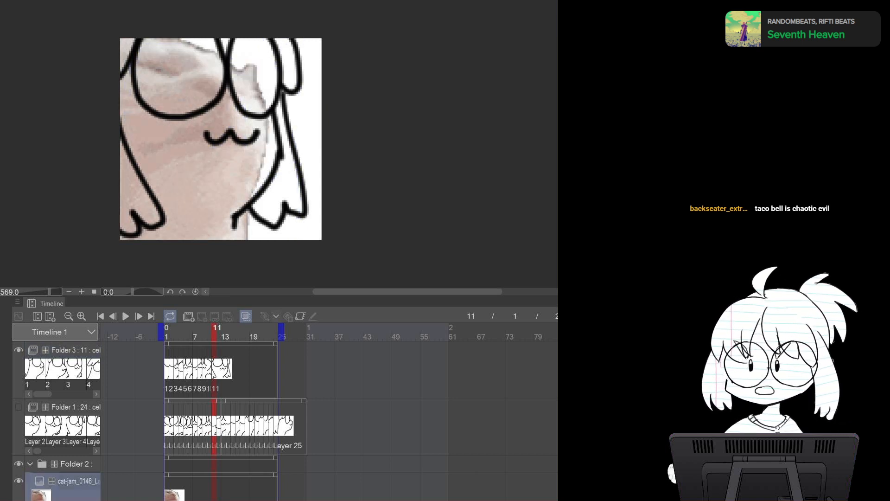
pyautogui.click(75, 350)
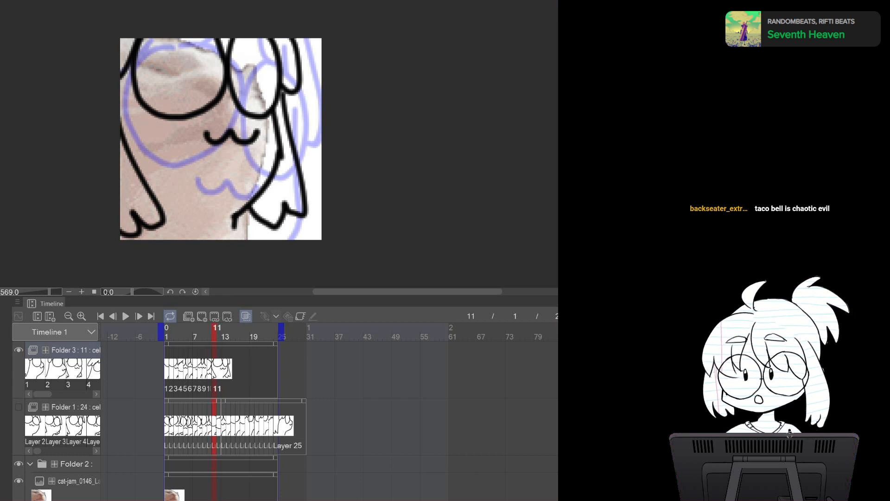
pyautogui.click(201, 316)
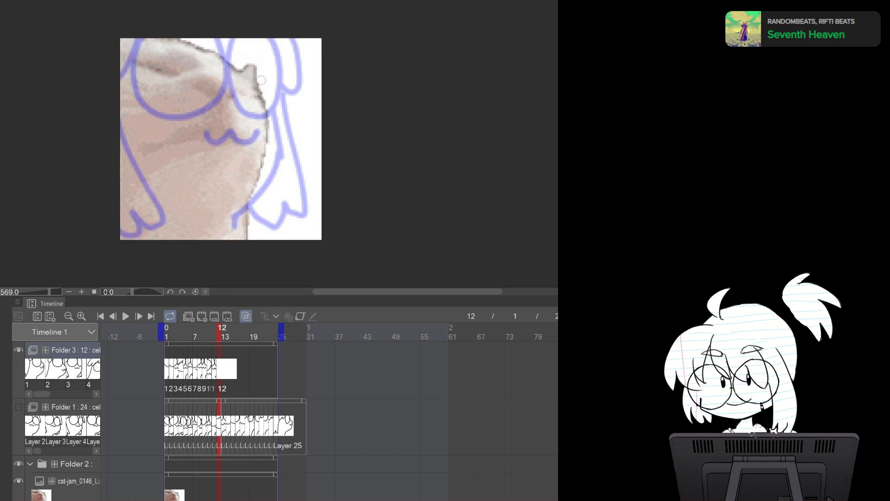
# Draw the right body outline and the right glasses lens on cel 12
pyautogui.moveTo(259, 70); pyautogui.dragTo(273, 161)
pyautogui.hotkey('ctrl', 'z')
pyautogui.moveTo(259, 66)
pyautogui.mouseDown()
pyautogui.moveTo(270, 158)
pyautogui.moveTo(227, 229)
pyautogui.mouseUp()
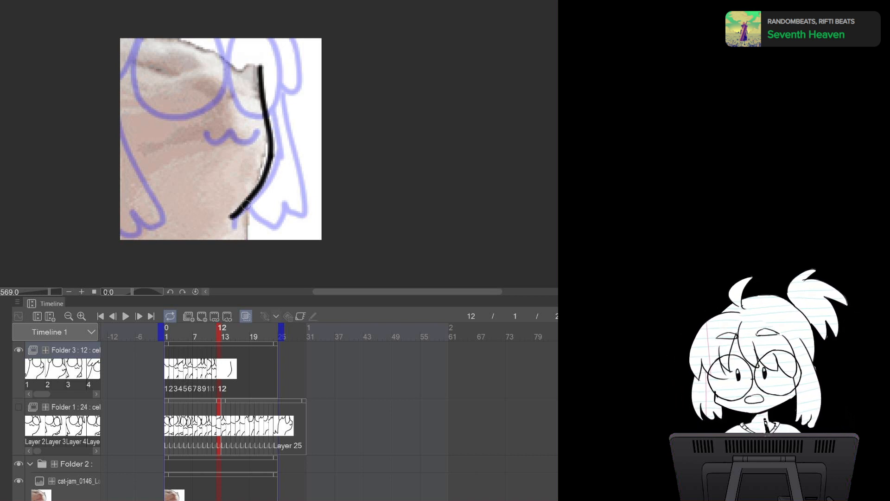
pyautogui.moveTo(222, 33)
pyautogui.mouseDown()
pyautogui.moveTo(226, 109)
pyautogui.moveTo(272, 101)
pyautogui.moveTo(260, 33)
pyautogui.mouseUp()
# Draw the left glasses lens and the mouth on cel 12, redoing each stroke until it fits the reference
pyautogui.moveTo(139, 42)
pyautogui.mouseDown()
pyautogui.moveTo(133, 110)
pyautogui.moveTo(217, 40)
pyautogui.mouseUp()
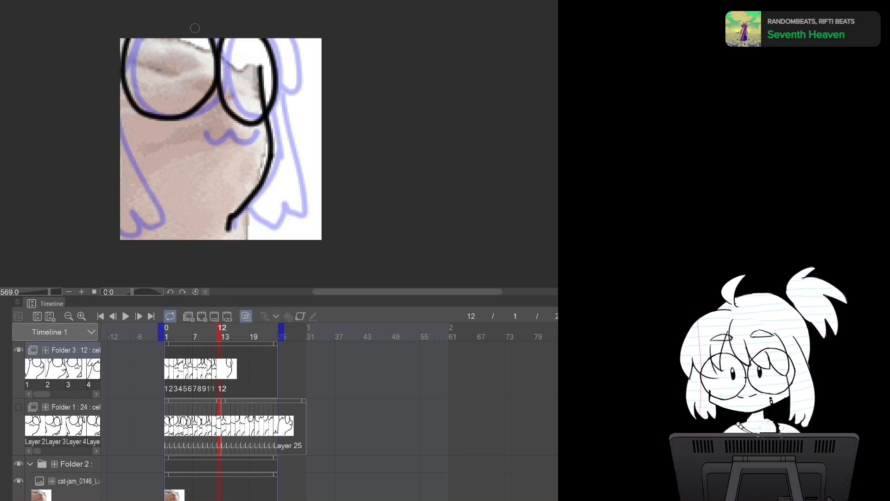
pyautogui.moveTo(192, 130); pyautogui.dragTo(245, 127)
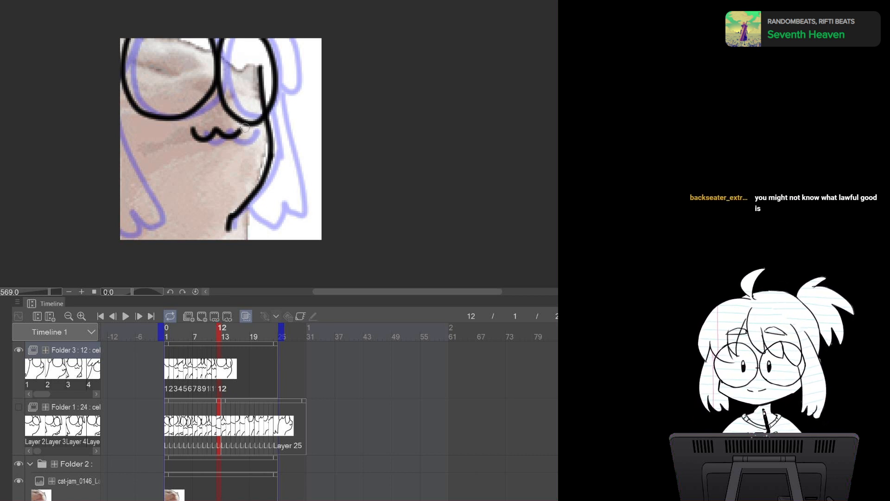
pyautogui.hotkey('ctrl', 'z')
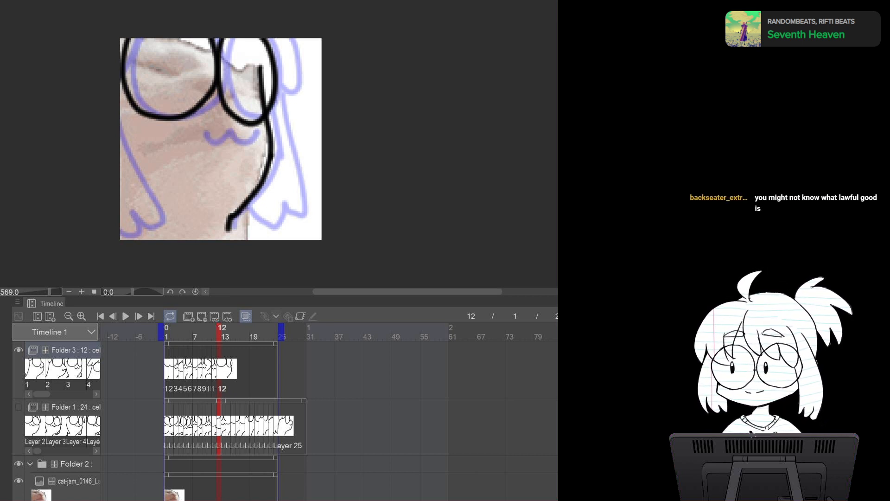
pyautogui.hotkey('ctrl', 'z')
pyautogui.click(191, 131)
pyautogui.hotkey('ctrl', 'z')
pyautogui.moveTo(134, 32)
pyautogui.mouseDown()
pyautogui.moveTo(135, 107)
pyautogui.moveTo(206, 106)
pyautogui.moveTo(217, 33)
pyautogui.mouseUp()
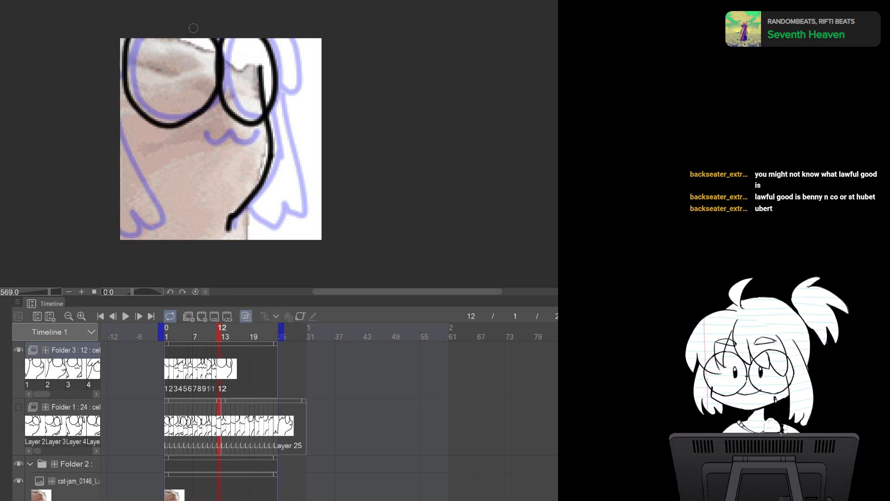
pyautogui.hotkey('ctrl', 'z')
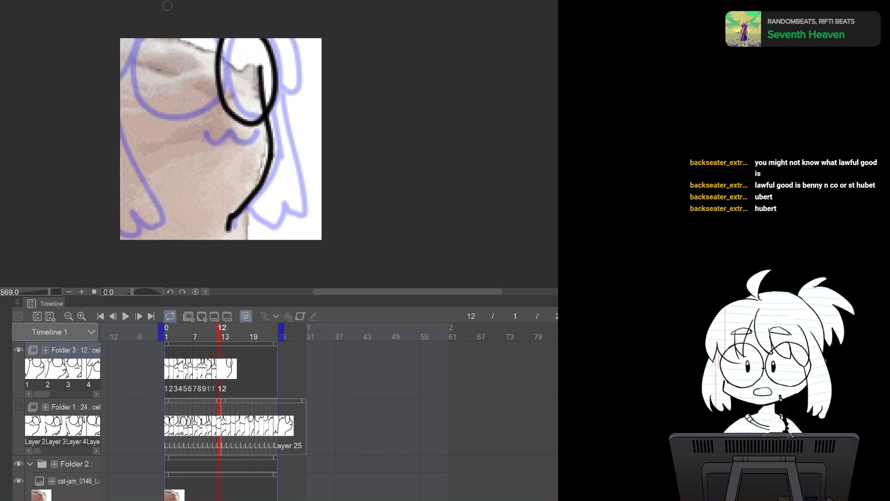
pyautogui.moveTo(130, 40)
pyautogui.mouseDown()
pyautogui.moveTo(122, 55)
pyautogui.moveTo(191, 114)
pyautogui.moveTo(201, 19)
pyautogui.mouseUp()
pyautogui.hotkey('ctrl', 'z')
pyautogui.moveTo(130, 38)
pyautogui.mouseDown()
pyautogui.moveTo(178, 115)
pyautogui.moveTo(210, 95)
pyautogui.moveTo(217, 39)
pyautogui.mouseUp()
pyautogui.moveTo(191, 128); pyautogui.dragTo(251, 134)
pyautogui.hotkey('ctrl', 'z')
pyautogui.moveTo(186, 126); pyautogui.dragTo(239, 128)
pyautogui.hotkey('ctrl', 'z')
pyautogui.moveTo(185, 126)
pyautogui.mouseDown()
pyautogui.moveTo(197, 136)
pyautogui.moveTo(233, 132)
pyautogui.mouseUp()
# Erase the overlap inside the right lens and draw both arms on cel 12
pyautogui.press('e')
pyautogui.moveTo(256, 58); pyautogui.dragTo(255, 102)
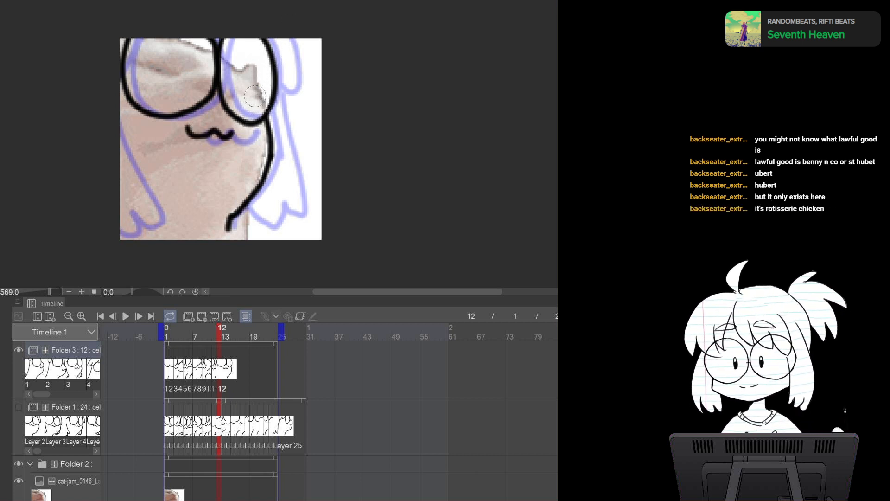
pyautogui.moveTo(284, 36)
pyautogui.mouseDown()
pyautogui.moveTo(278, 119)
pyautogui.moveTo(318, 201)
pyautogui.moveTo(255, 203)
pyautogui.mouseUp()
pyautogui.moveTo(169, 195)
pyautogui.mouseDown()
pyautogui.moveTo(142, 222)
pyautogui.moveTo(121, 226)
pyautogui.mouseUp()
pyautogui.press('space')
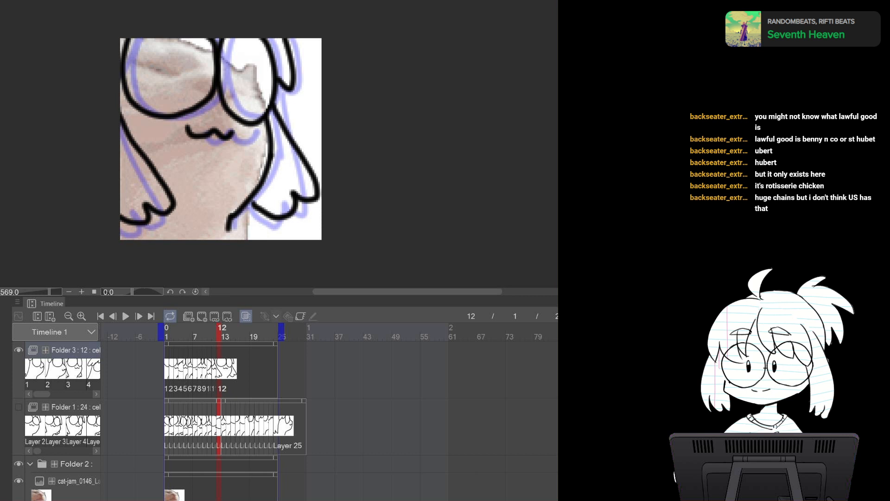
# Replace the Folder 2 reference with the next frame image and add cel 13 to Folder 3
pyautogui.hotkey('ctrl', 'Tab')
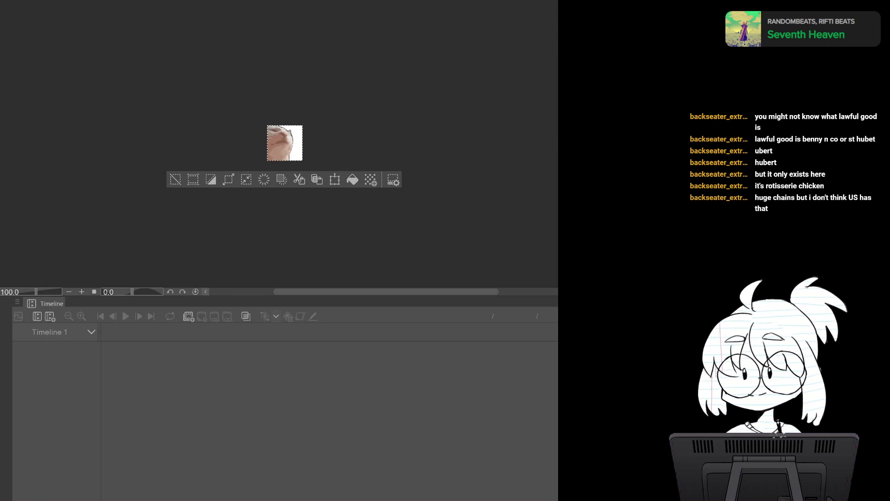
pyautogui.hotkey('ctrl', 'Tab')
pyautogui.hotkey('ctrl', 'a')
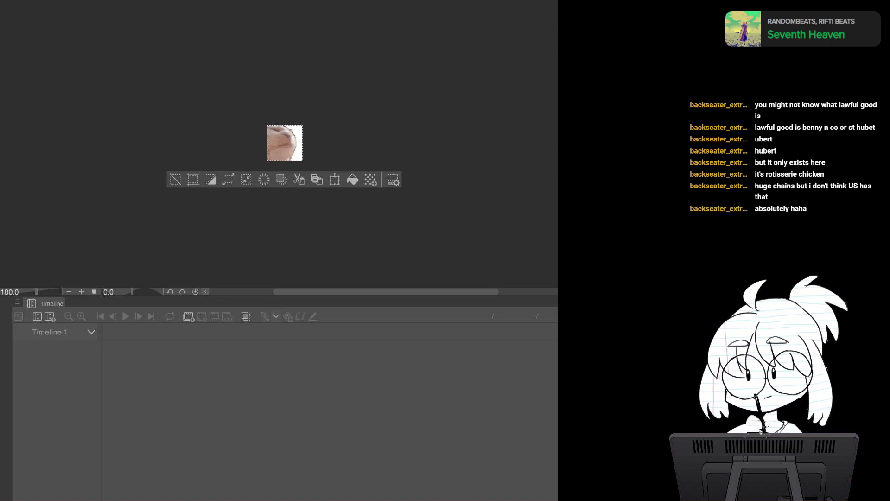
pyautogui.hotkey('ctrl', 'Tab')
pyautogui.hotkey('ctrl', 'Tab')
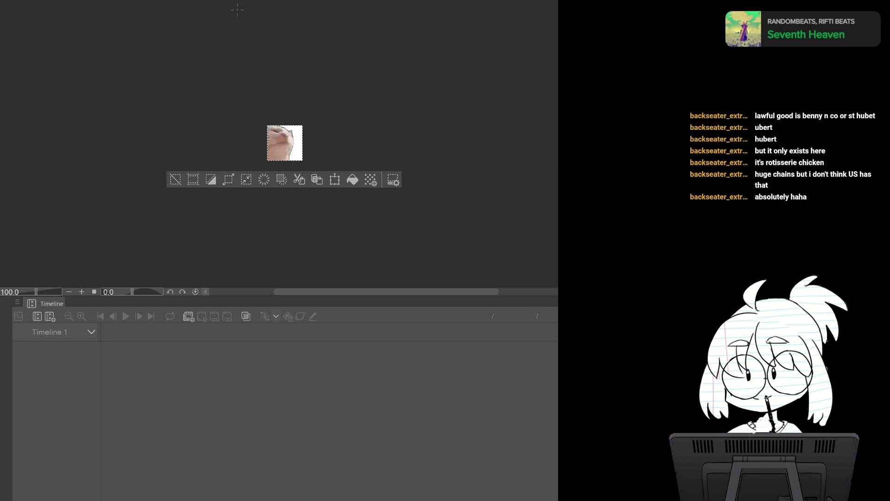
pyautogui.hotkey('ctrl', 'Tab')
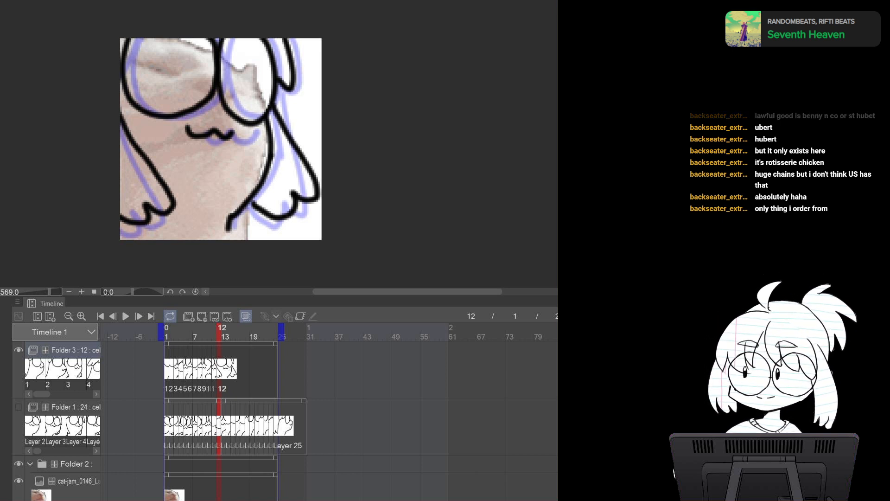
pyautogui.click(78, 481)
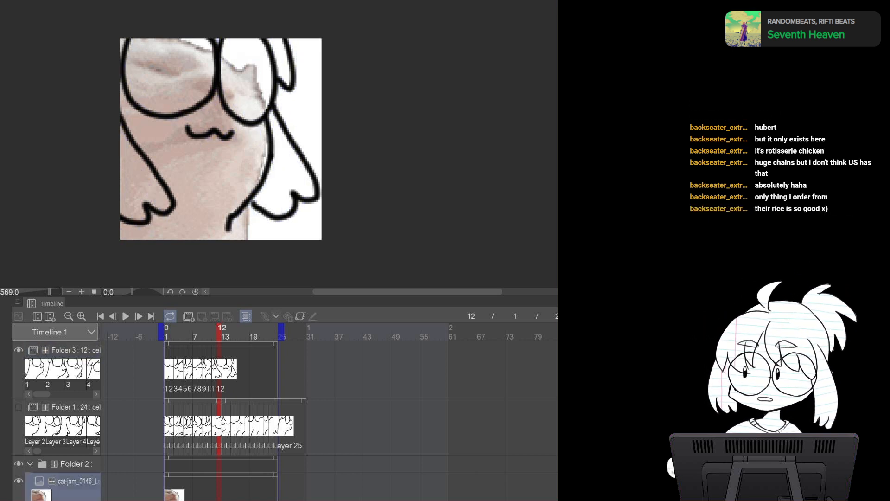
pyautogui.press('Delete')
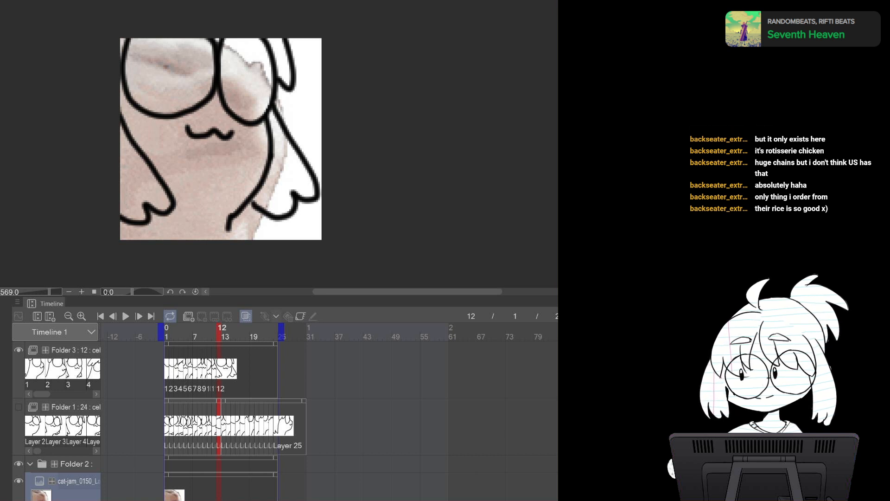
pyautogui.click(75, 350)
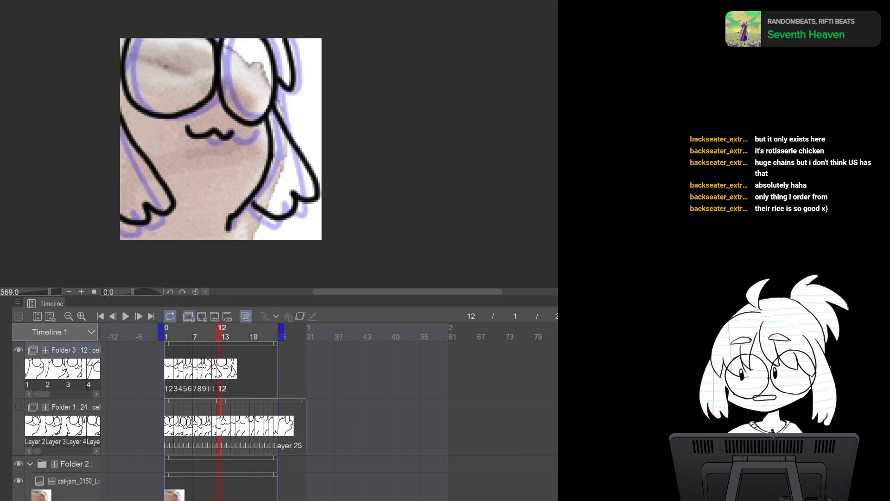
pyautogui.click(202, 316)
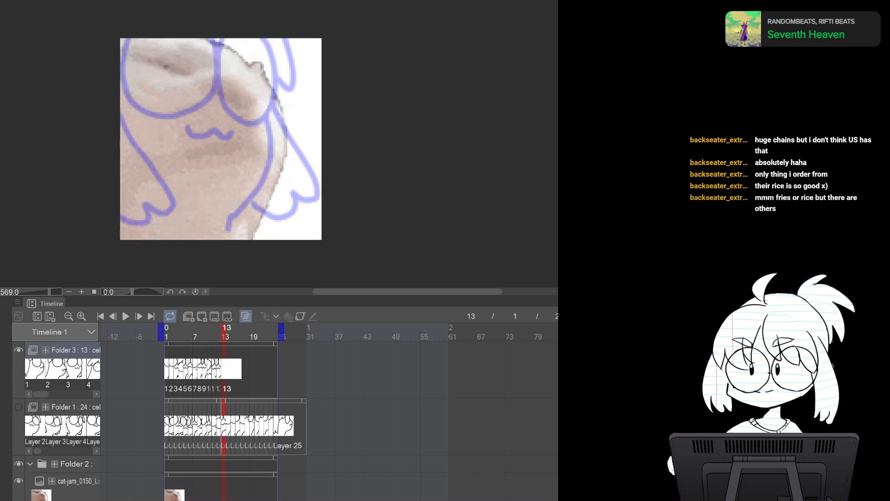
# Draw the right body outline, the left glasses lens and the mouth on cel 13
pyautogui.moveTo(275, 71)
pyautogui.mouseDown()
pyautogui.moveTo(305, 165)
pyautogui.moveTo(298, 140)
pyautogui.moveTo(295, 189)
pyautogui.moveTo(240, 239)
pyautogui.mouseUp()
pyautogui.hotkey('ctrl', 'z')
pyautogui.moveTo(265, 44)
pyautogui.mouseDown()
pyautogui.moveTo(295, 134)
pyautogui.moveTo(282, 45)
pyautogui.moveTo(259, 127)
pyautogui.moveTo(300, 96)
pyautogui.moveTo(256, 41)
pyautogui.mouseUp()
pyautogui.hotkey('ctrl', 'z')
pyautogui.moveTo(155, 36)
pyautogui.mouseDown()
pyautogui.moveTo(224, 120)
pyautogui.moveTo(218, 33)
pyautogui.mouseUp()
pyautogui.moveTo(209, 150); pyautogui.dragTo(267, 153)
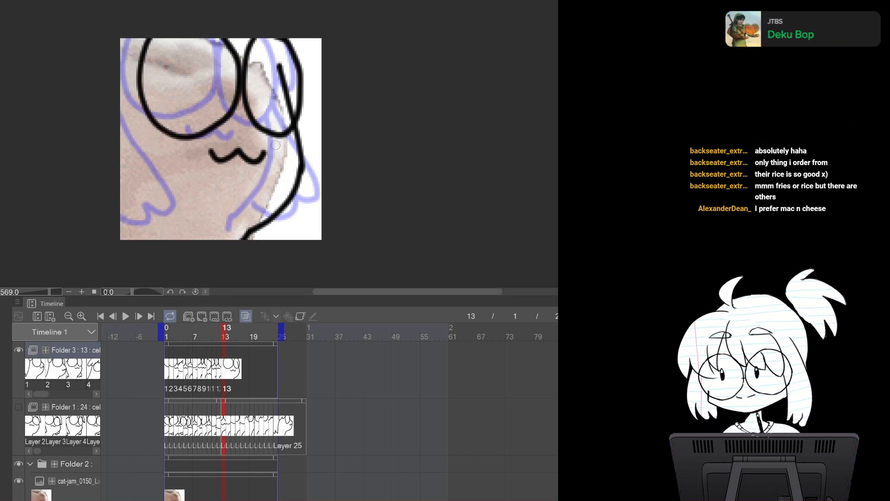
# Draw the left body outline on cel 13 and flip between neighbouring frames to compare
pyautogui.moveTo(150, 36)
pyautogui.mouseDown()
pyautogui.moveTo(108, 82)
pyautogui.moveTo(129, 199)
pyautogui.mouseUp()
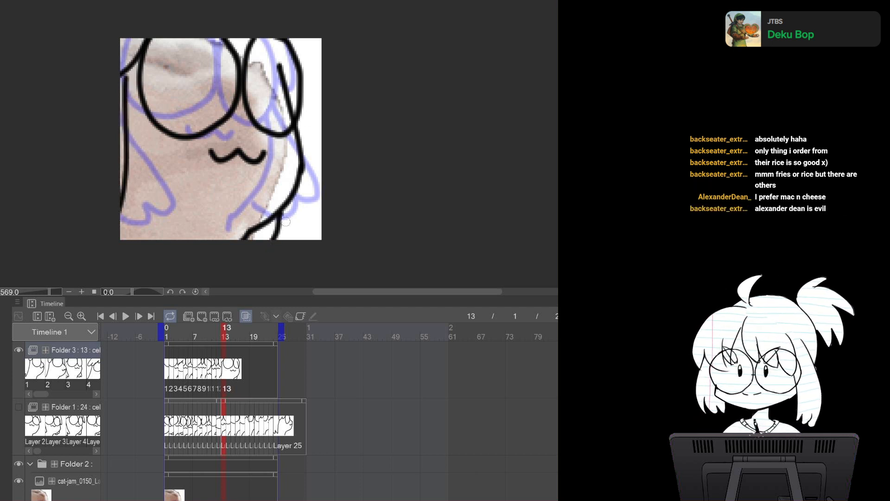
pyautogui.press('Left')
pyautogui.press('Left')
pyautogui.press('Right')
pyautogui.press('Right')
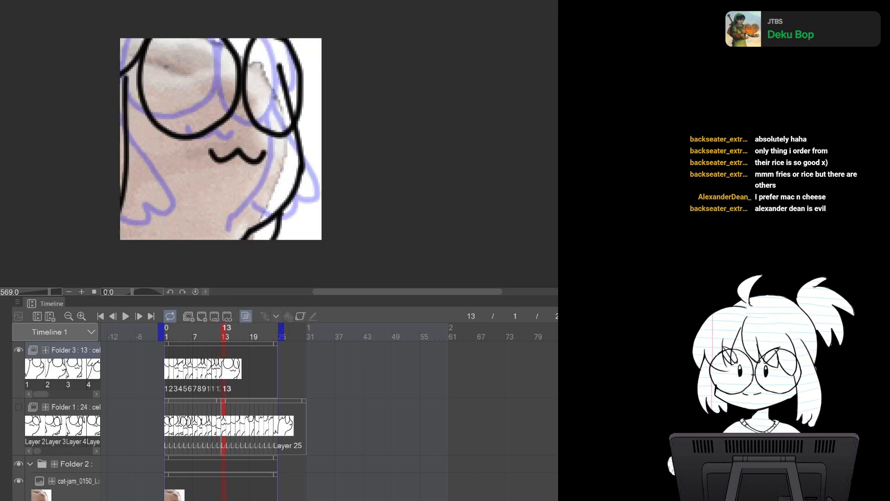
# Erase stray marks around the right glasses lens on cel 13
pyautogui.moveTo(279, 39); pyautogui.dragTo(280, 100)
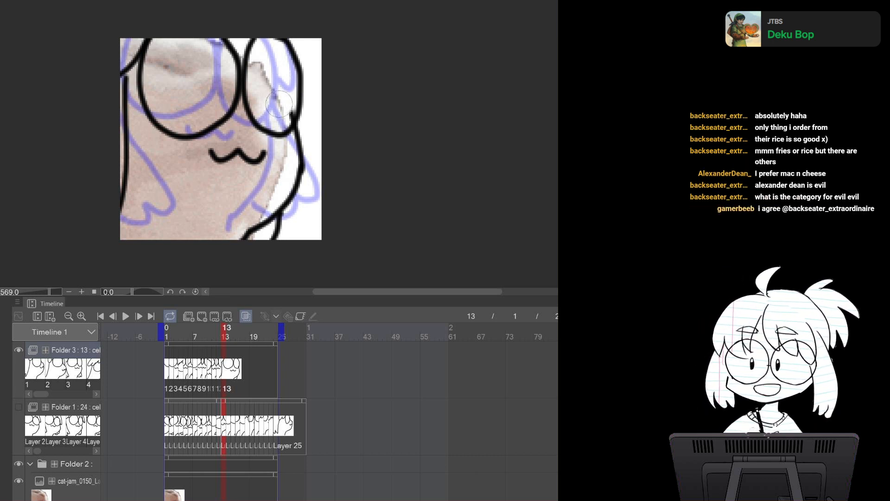
pyautogui.moveTo(285, 106); pyautogui.dragTo(287, 117)
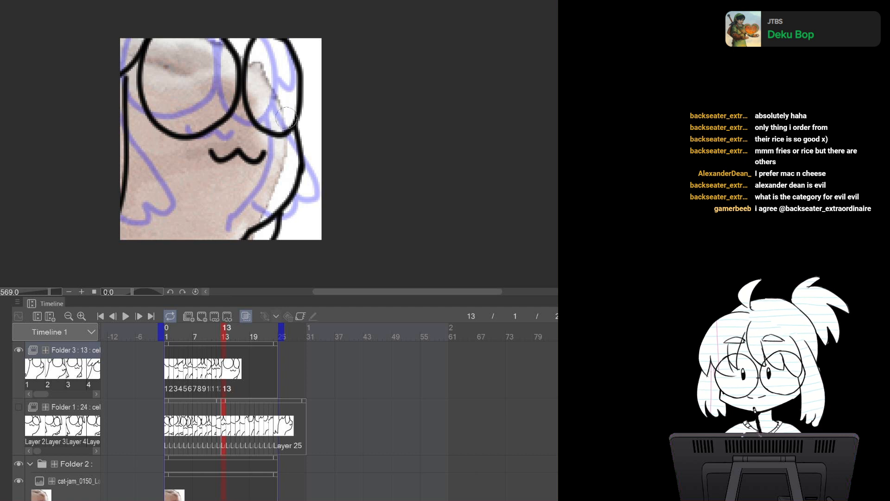
pyautogui.press('[')
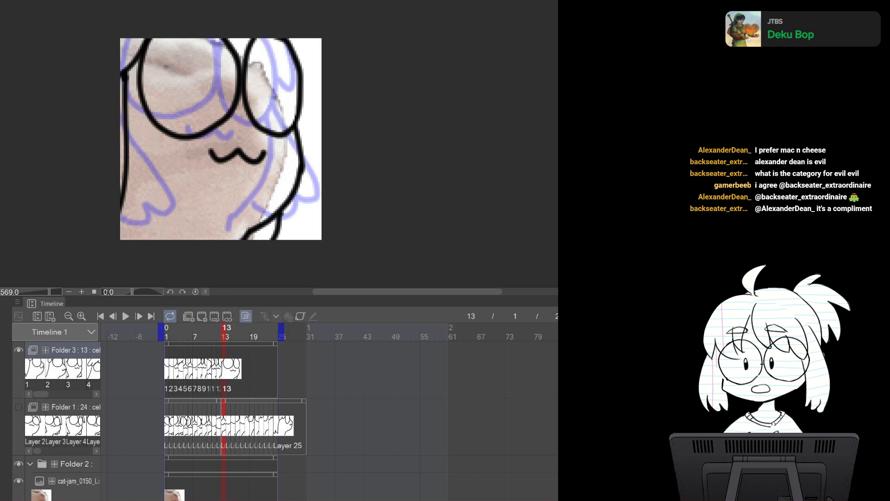
# Paste the next frame image into Folder 2 as the reference and add cel 14 to Folder 3
pyautogui.hotkey('ctrl', 'Tab')
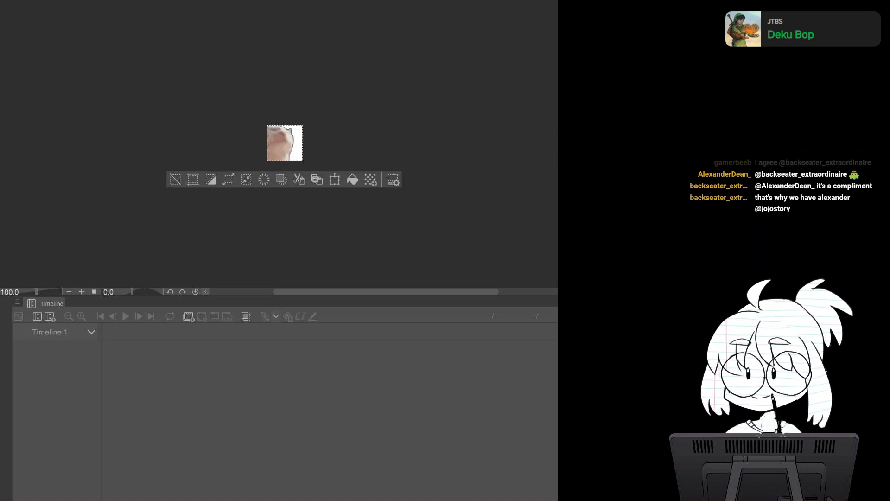
pyautogui.click(151, 1)
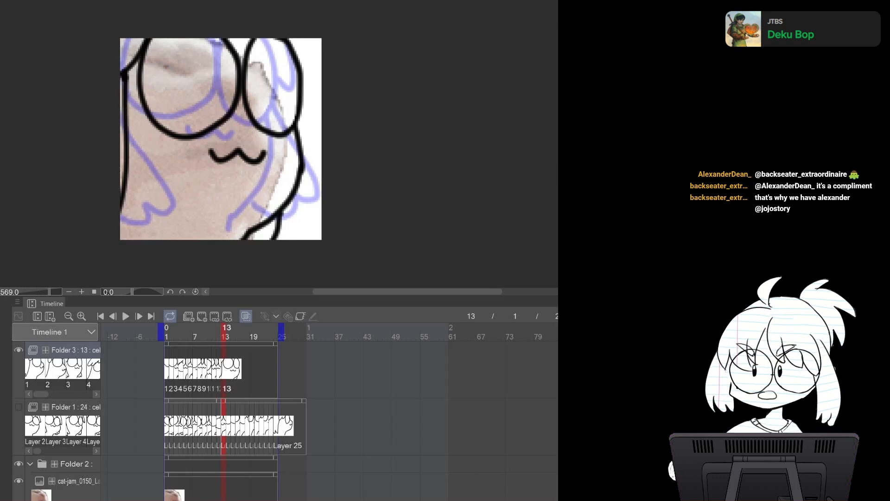
pyautogui.click(78, 482)
pyautogui.hotkey('ctrl', 'v')
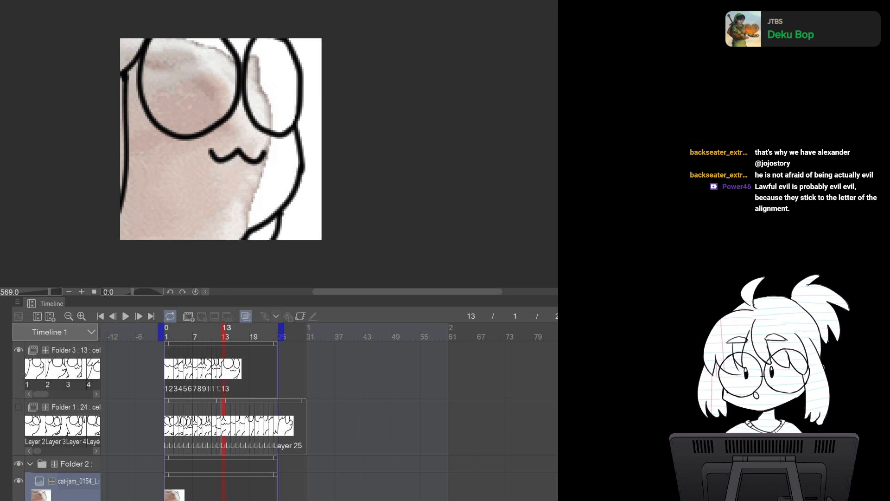
pyautogui.click(75, 350)
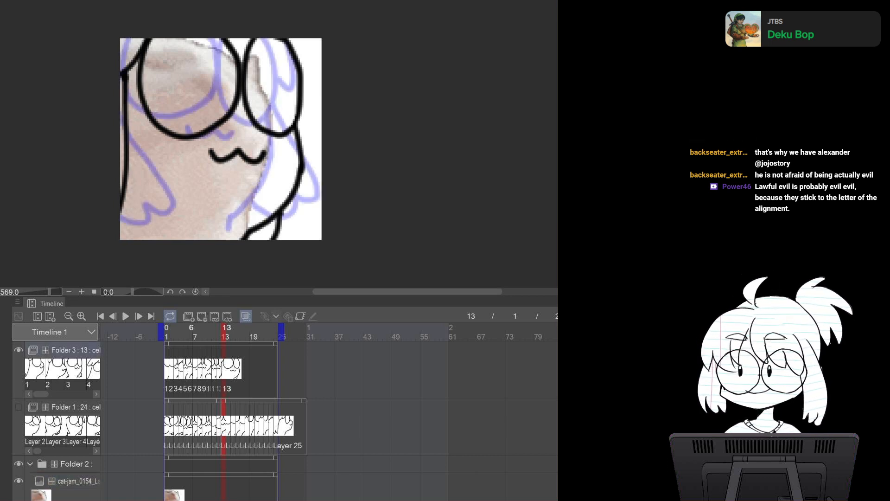
pyautogui.click(202, 315)
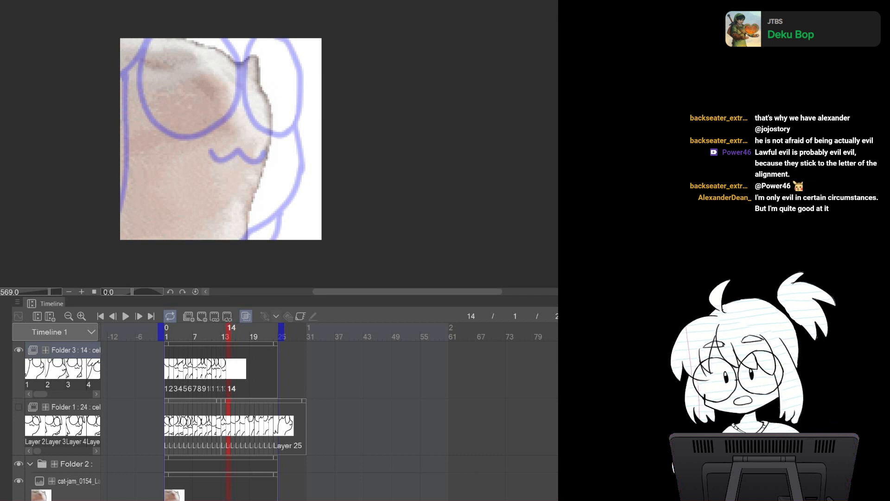
# Draw both glasses lenses, the mouth and the right body outline on cel 14, erasing the overlap inside the right lens
pyautogui.moveTo(260, 45)
pyautogui.mouseDown()
pyautogui.moveTo(279, 142)
pyautogui.moveTo(271, 90)
pyautogui.moveTo(278, 140)
pyautogui.moveTo(232, 235)
pyautogui.mouseUp()
pyautogui.hotkey('ctrl', 'z')
pyautogui.moveTo(227, 38)
pyautogui.mouseDown()
pyautogui.moveTo(219, 86)
pyautogui.moveTo(275, 85)
pyautogui.moveTo(248, 35)
pyautogui.moveTo(257, 30)
pyautogui.moveTo(230, 108)
pyautogui.moveTo(273, 30)
pyautogui.mouseUp()
pyautogui.hotkey('ctrl', 'z')
pyautogui.moveTo(135, 36)
pyautogui.mouseDown()
pyautogui.moveTo(165, 119)
pyautogui.moveTo(207, 46)
pyautogui.mouseUp()
pyautogui.hotkey('ctrl', 'z')
pyautogui.moveTo(126, 39)
pyautogui.mouseDown()
pyautogui.moveTo(145, 101)
pyautogui.moveTo(210, 91)
pyautogui.moveTo(217, 39)
pyautogui.mouseUp()
pyautogui.moveTo(192, 124)
pyautogui.mouseDown()
pyautogui.moveTo(202, 133)
pyautogui.moveTo(239, 130)
pyautogui.mouseUp()
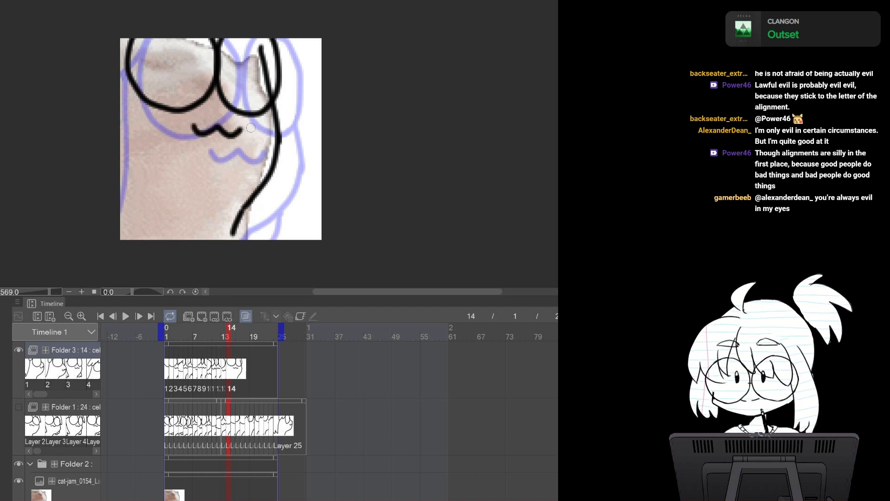
pyautogui.press('e')
pyautogui.moveTo(258, 46); pyautogui.dragTo(265, 96)
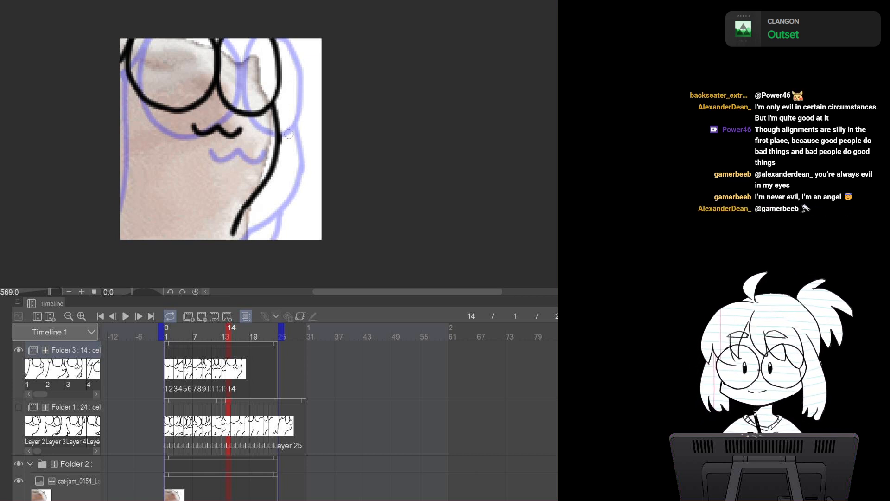
# Replace the Folder 2 reference with the next frame image and add cel 15 to Folder 3
pyautogui.hotkey('ctrl', 'Tab')
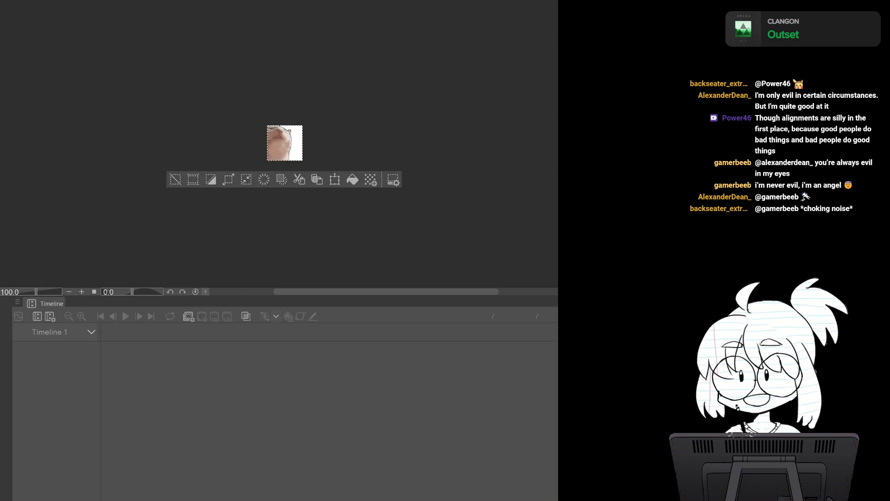
pyautogui.hotkey('ctrl', 'Tab')
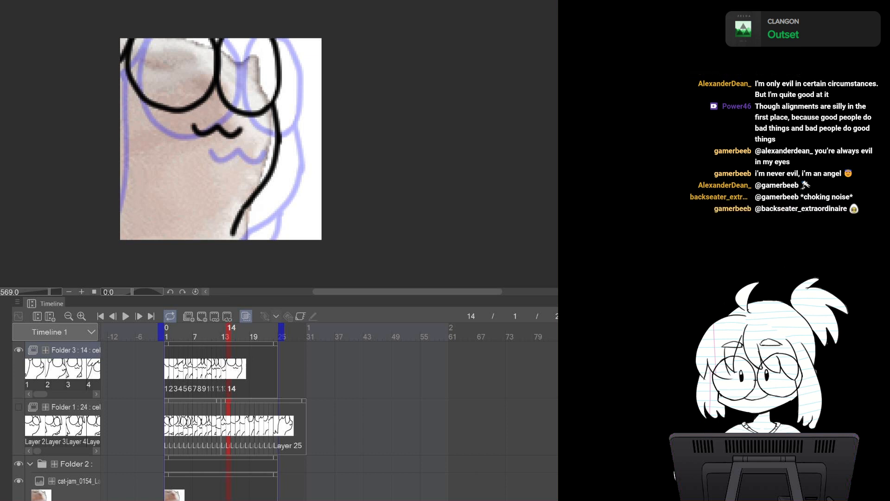
pyautogui.click(78, 481)
pyautogui.press('Delete')
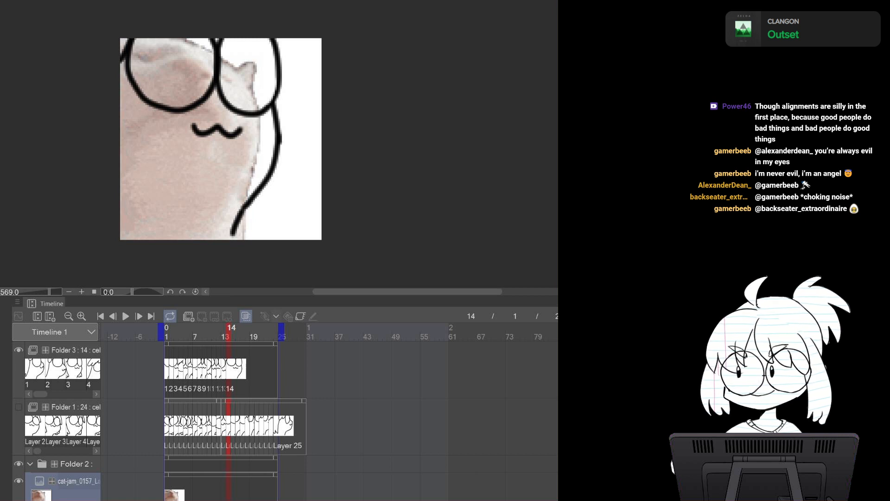
pyautogui.click(75, 350)
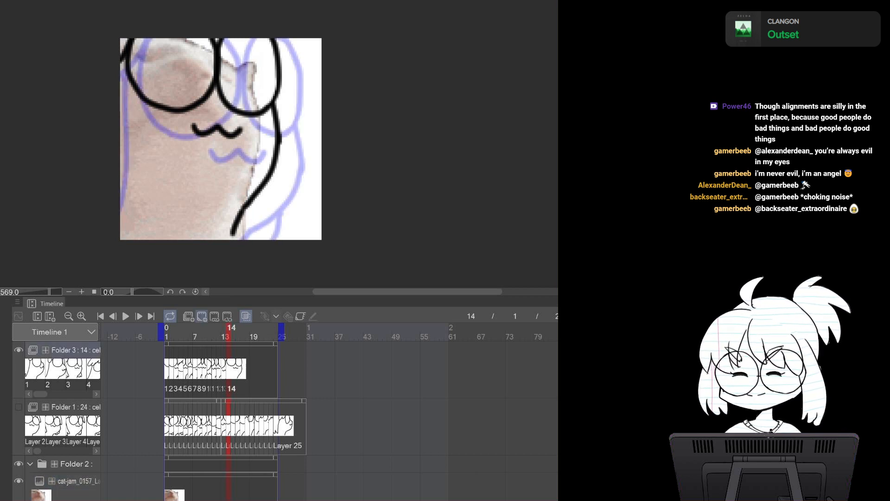
pyautogui.click(201, 316)
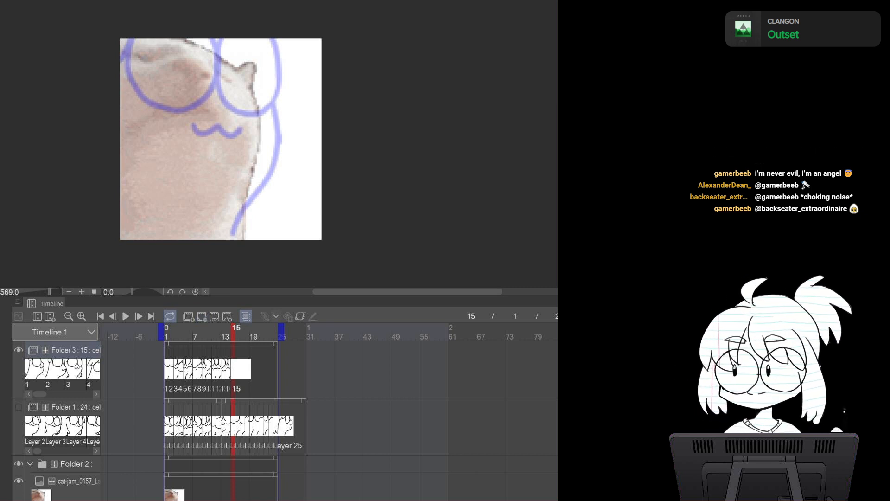
# Draw the right body outline and both glasses lenses on cel 15
pyautogui.moveTo(245, 50)
pyautogui.mouseDown()
pyautogui.moveTo(262, 127)
pyautogui.moveTo(257, 162)
pyautogui.moveTo(222, 234)
pyautogui.mouseUp()
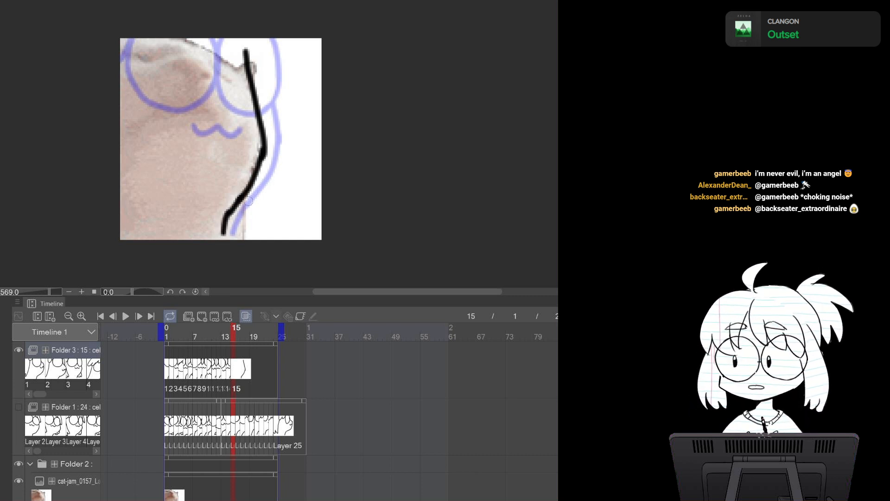
pyautogui.moveTo(204, 28)
pyautogui.mouseDown()
pyautogui.moveTo(196, 67)
pyautogui.moveTo(254, 31)
pyautogui.mouseUp()
pyautogui.moveTo(189, 40); pyautogui.dragTo(121, 121)
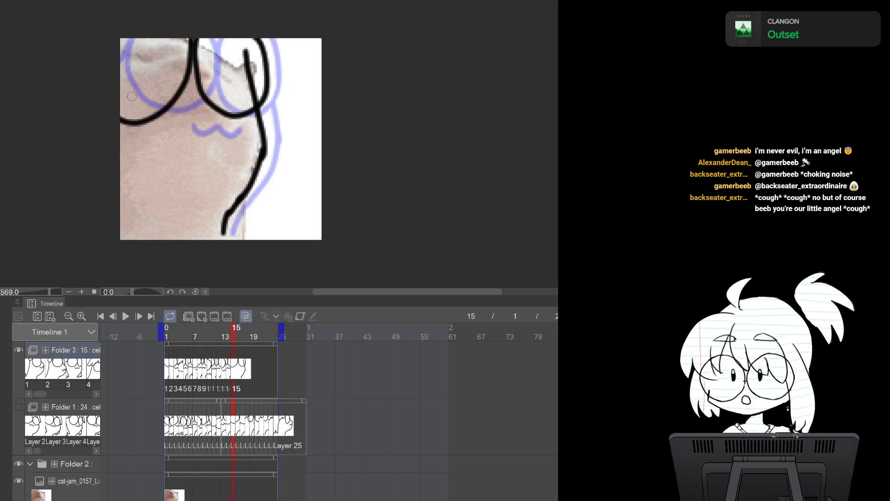
# Redraw the left glasses lens and the mouth on cel 15, erasing the overlap inside the right lens
pyautogui.hotkey('ctrl', 'z')
pyautogui.hotkey('ctrl', 'z')
pyautogui.moveTo(205, 31)
pyautogui.mouseDown()
pyautogui.moveTo(265, 81)
pyautogui.moveTo(238, 31)
pyautogui.moveTo(263, 26)
pyautogui.mouseUp()
pyautogui.moveTo(120, 89)
pyautogui.mouseDown()
pyautogui.moveTo(191, 49)
pyautogui.moveTo(183, 37)
pyautogui.moveTo(161, 121)
pyautogui.moveTo(120, 115)
pyautogui.moveTo(184, 91)
pyautogui.moveTo(197, 50)
pyautogui.moveTo(138, 104)
pyautogui.moveTo(195, 51)
pyautogui.moveTo(185, 28)
pyautogui.mouseUp()
pyautogui.hotkey('ctrl', 'z')
pyautogui.hotkey('ctrl', 'z')
pyautogui.hotkey('ctrl', 'z')
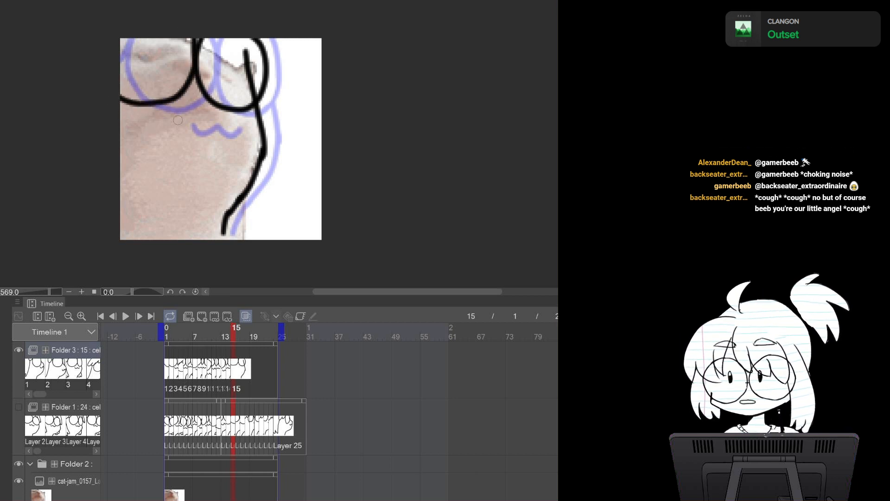
pyautogui.moveTo(166, 114)
pyautogui.mouseDown()
pyautogui.moveTo(206, 126)
pyautogui.moveTo(229, 114)
pyautogui.mouseUp()
pyautogui.press('e')
pyautogui.moveTo(246, 52); pyautogui.dragTo(249, 89)
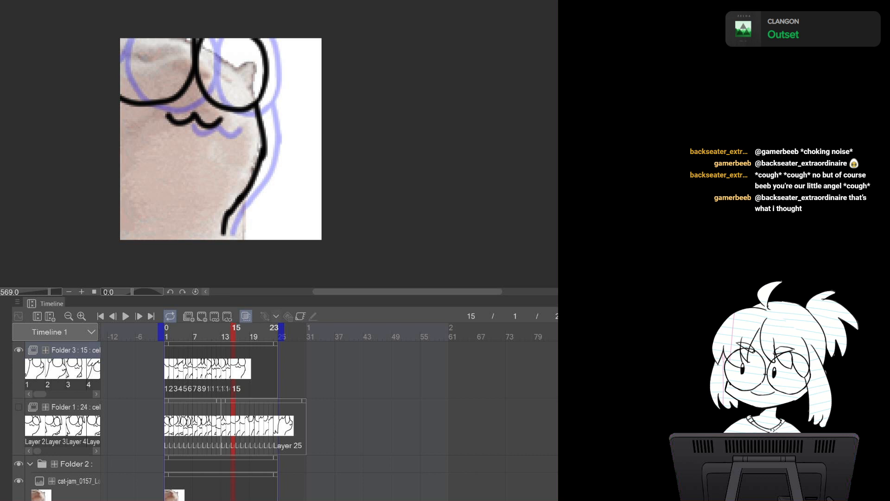
# Step through the animation frame by frame to review the drawn cels
pyautogui.click(167, 328)
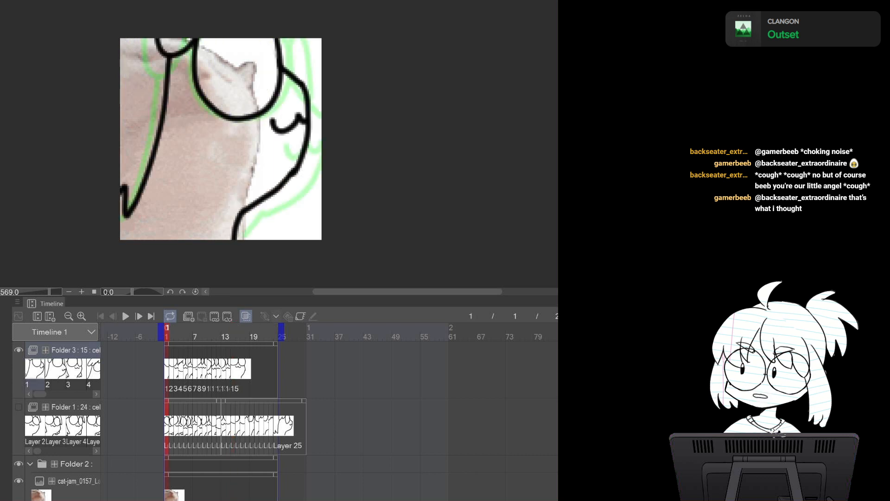
pyautogui.click(138, 316)
pyautogui.click(139, 316)
pyautogui.click(138, 316)
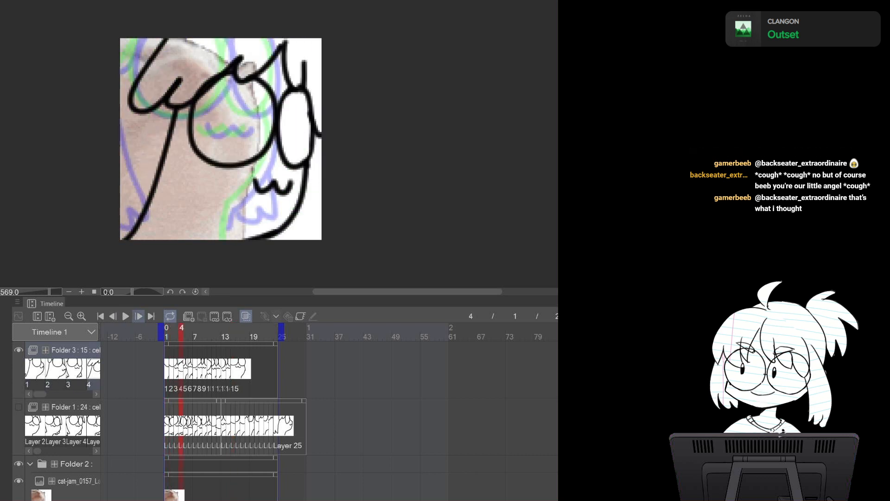
pyautogui.click(138, 316)
pyautogui.click(139, 316)
pyautogui.click(138, 316)
pyautogui.click(139, 316)
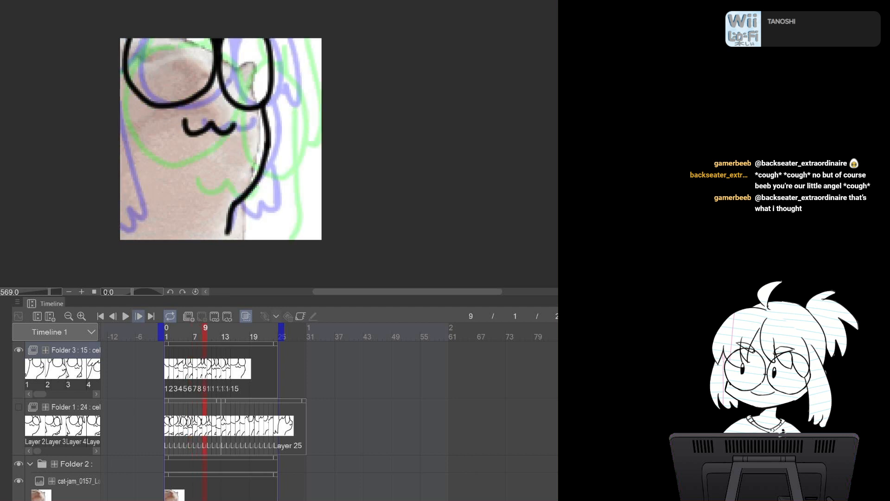
pyautogui.click(139, 315)
pyautogui.click(138, 316)
pyautogui.click(139, 316)
pyautogui.click(139, 316)
pyautogui.click(138, 316)
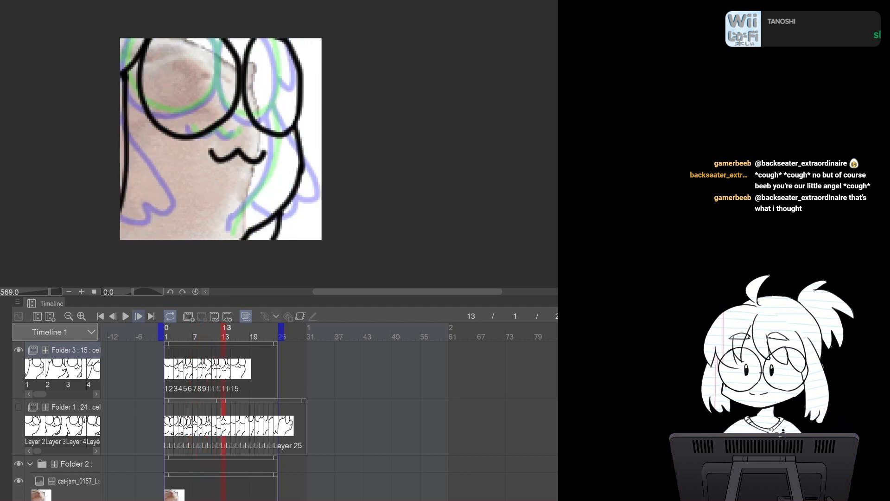
pyautogui.click(139, 316)
pyautogui.click(139, 316)
pyautogui.click(139, 315)
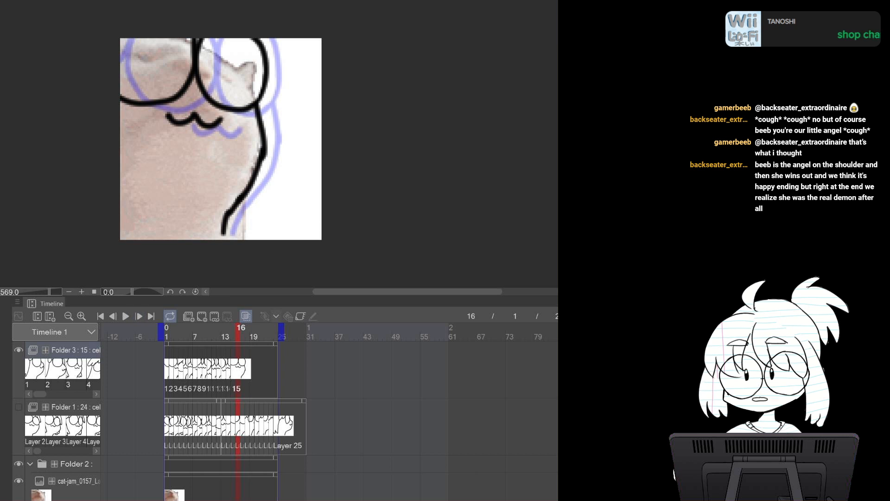
pyautogui.click(220, 332)
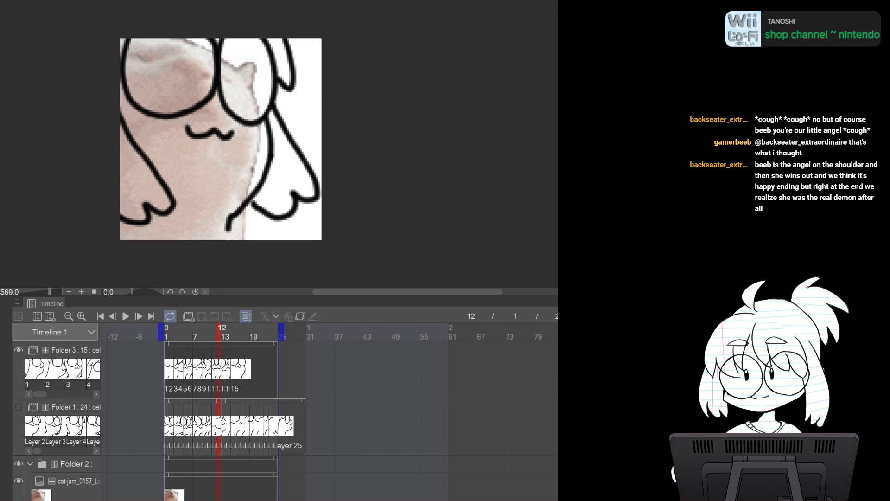
# Review frames 1 and 2 of the animation against the cat reference image
pyautogui.click(74, 482)
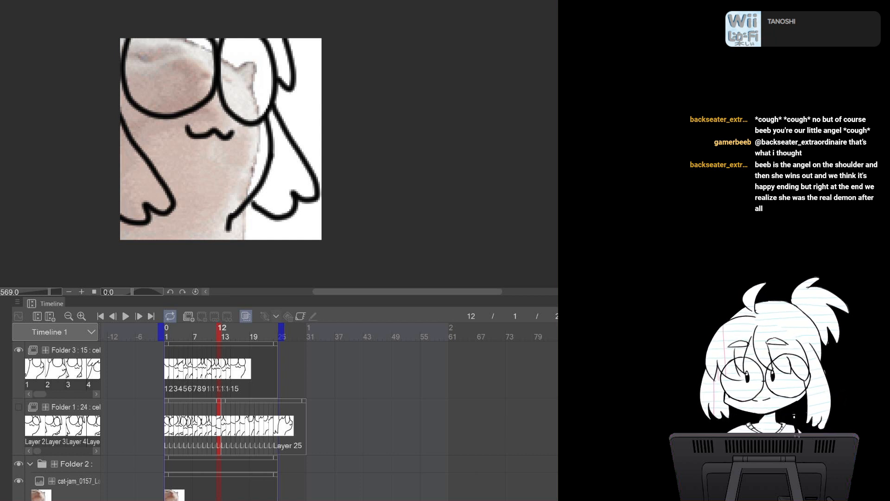
pyautogui.hotkey('ctrl', 'Tab')
pyautogui.hotkey('ctrl', 'Tab')
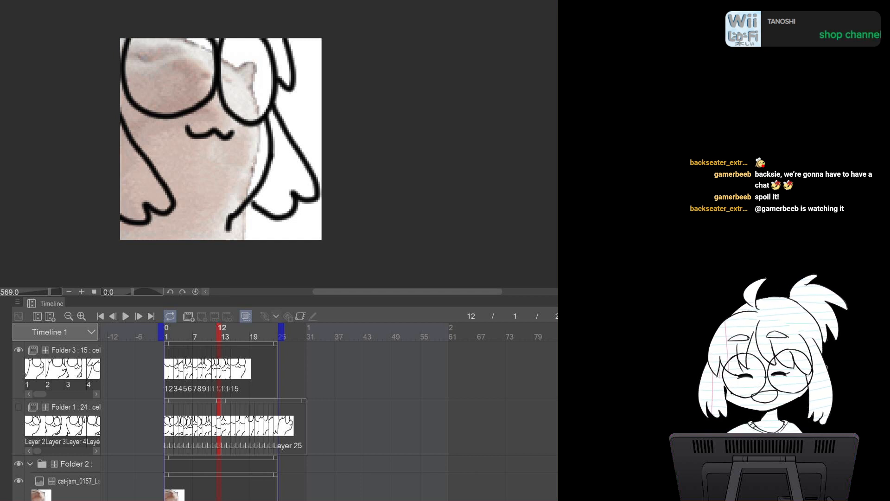
pyautogui.click(18, 481)
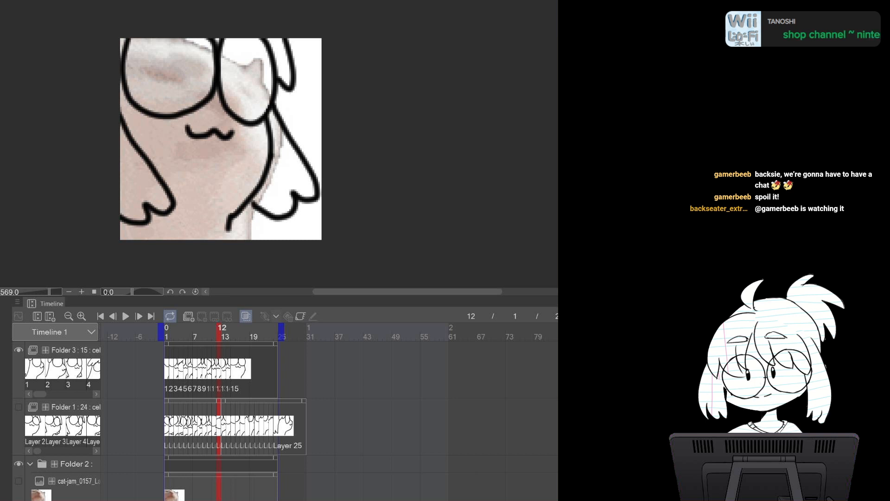
pyautogui.click(171, 368)
pyautogui.click(176, 368)
pyautogui.click(171, 369)
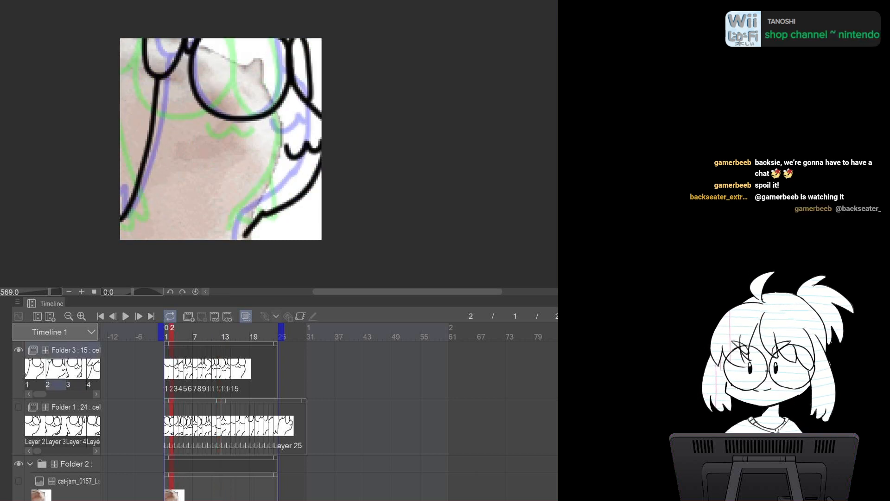
pyautogui.press('Left')
pyautogui.press('Right')
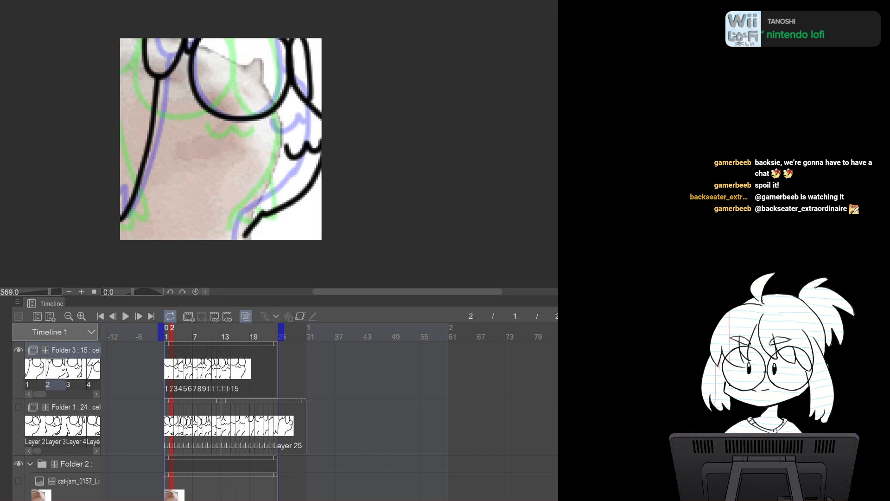
# Show Folder 1 instead of Folder 3 and clear the drawings from its cels at frames 1 and 2
pyautogui.click(19, 350)
pyautogui.click(18, 407)
pyautogui.click(76, 407)
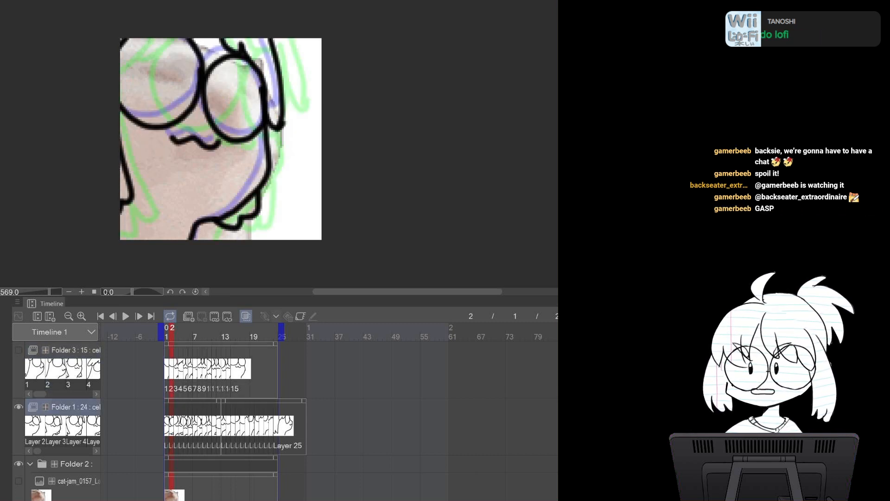
pyautogui.press('Left')
pyautogui.press('Right')
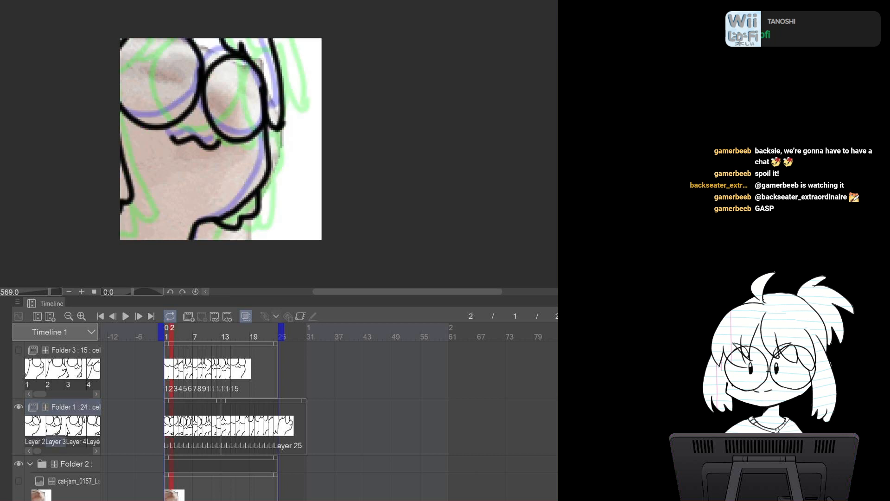
pyautogui.press('Left')
pyautogui.press('Right')
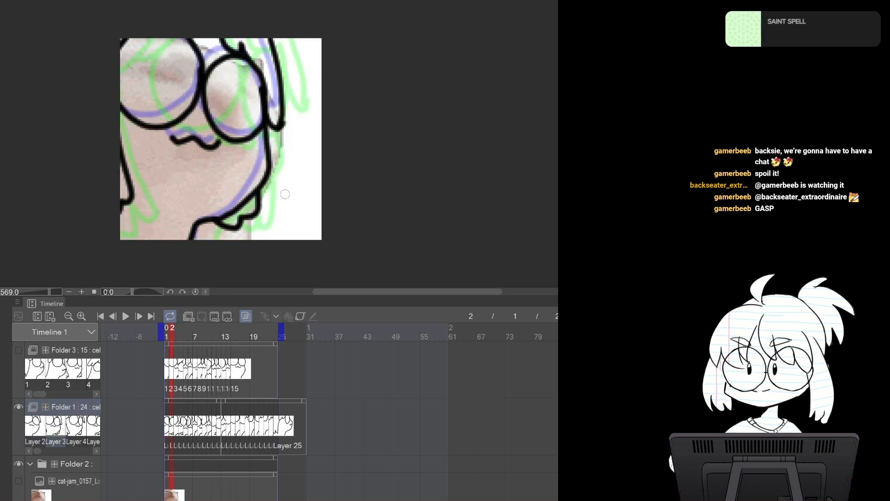
pyautogui.press('Delete')
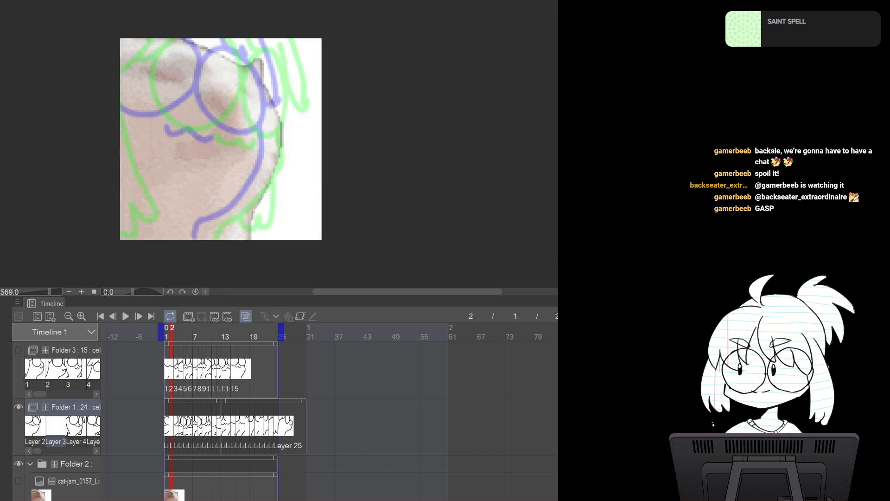
pyautogui.press('Left')
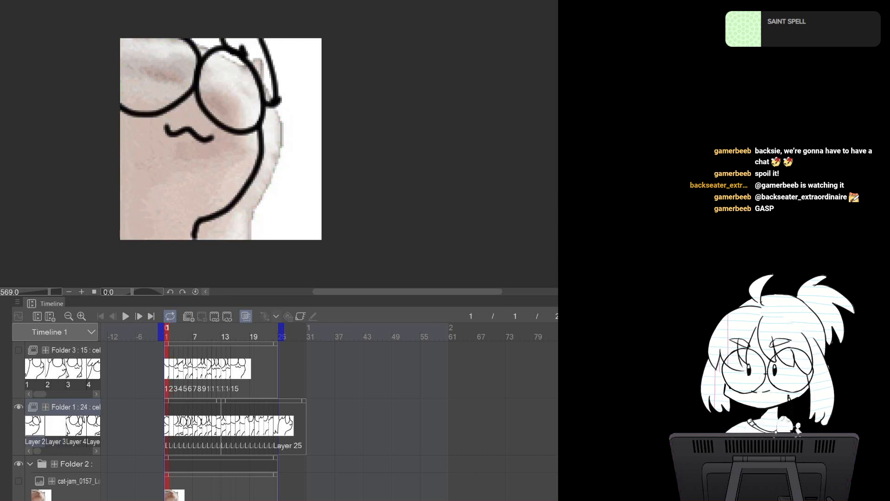
pyautogui.press('Delete')
pyautogui.press('Right')
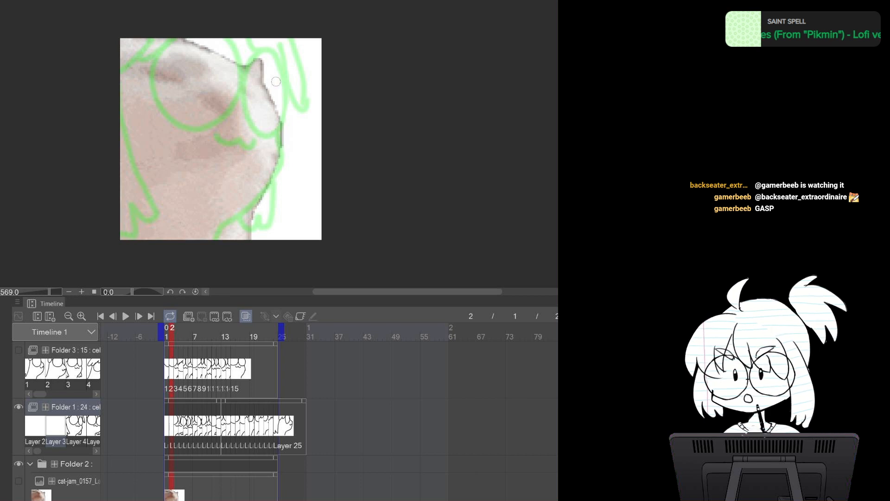
# Draw both glasses lenses and the right body outline on the frame 2 cel of Folder 1
pyautogui.moveTo(270, 70)
pyautogui.mouseDown()
pyautogui.moveTo(292, 169)
pyautogui.moveTo(283, 163)
pyautogui.moveTo(289, 168)
pyautogui.moveTo(247, 228)
pyautogui.mouseUp()
pyautogui.moveTo(241, 50)
pyautogui.mouseDown()
pyautogui.moveTo(274, 49)
pyautogui.moveTo(250, 122)
pyautogui.moveTo(275, 46)
pyautogui.moveTo(256, 135)
pyautogui.moveTo(269, 38)
pyautogui.moveTo(223, 67)
pyautogui.moveTo(286, 107)
pyautogui.moveTo(260, 30)
pyautogui.moveTo(277, 37)
pyautogui.mouseUp()
pyautogui.hotkey('ctrl', 'z')
pyautogui.hotkey('ctrl', 'z')
pyautogui.hotkey('ctrl', 'z')
pyautogui.moveTo(139, 40)
pyautogui.mouseDown()
pyautogui.moveTo(217, 89)
pyautogui.moveTo(188, 33)
pyautogui.moveTo(208, 36)
pyautogui.moveTo(132, 61)
pyautogui.moveTo(178, 123)
pyautogui.moveTo(222, 60)
pyautogui.moveTo(194, 29)
pyautogui.mouseUp()
pyautogui.hotkey('ctrl', 'z')
pyautogui.moveTo(191, 137)
pyautogui.mouseDown()
pyautogui.moveTo(248, 146)
pyautogui.moveTo(212, 144)
pyautogui.moveTo(239, 140)
pyautogui.moveTo(220, 141)
pyautogui.moveTo(246, 144)
pyautogui.mouseUp()
pyautogui.hotkey('ctrl', 'z')
pyautogui.hotkey('ctrl', 'z')
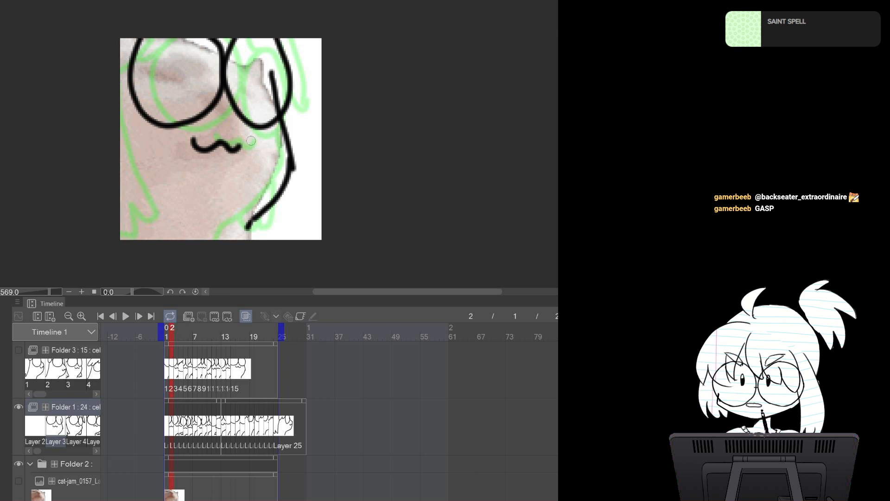
pyautogui.hotkey('ctrl', 'z')
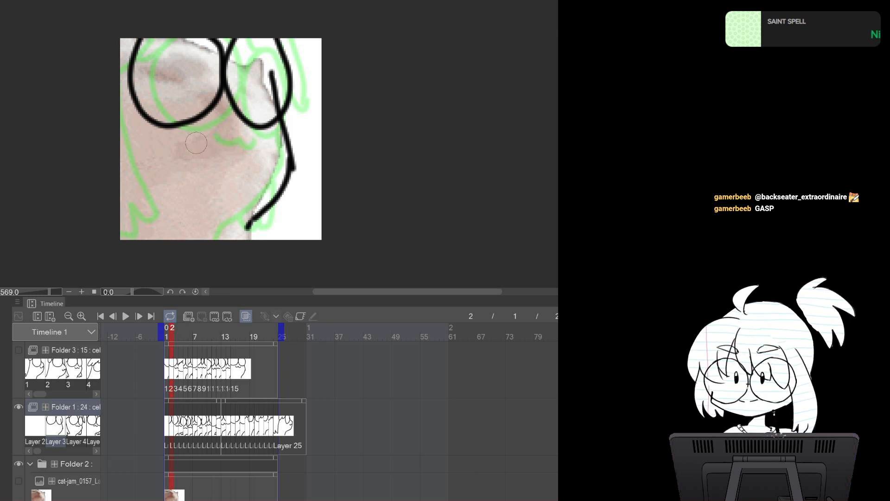
# Draw the mouth on the frame 2 cel and erase the overlap inside the right lens
pyautogui.press('p')
pyautogui.moveTo(190, 137)
pyautogui.mouseDown()
pyautogui.moveTo(221, 138)
pyautogui.moveTo(254, 142)
pyautogui.mouseUp()
pyautogui.hotkey('ctrl', 'z')
pyautogui.moveTo(194, 138); pyautogui.dragTo(242, 141)
pyautogui.press('e')
pyautogui.moveTo(272, 68); pyautogui.dragTo(273, 106)
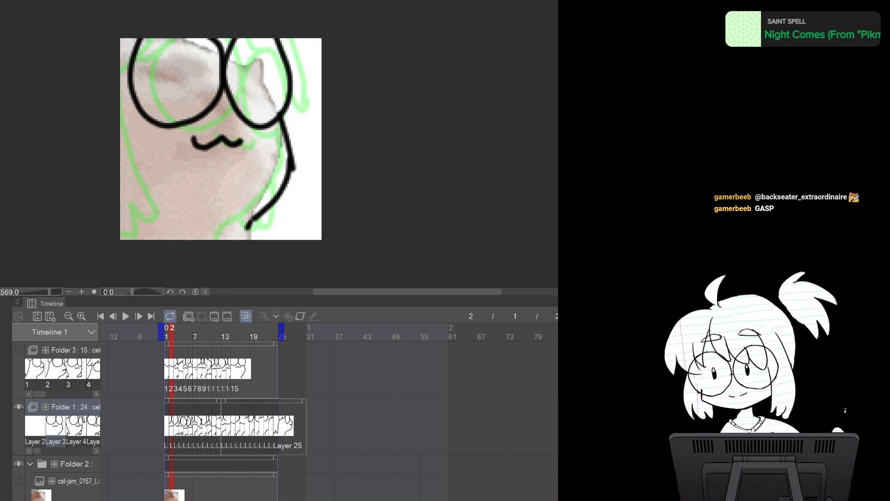
pyautogui.moveTo(138, 46); pyautogui.dragTo(124, 82)
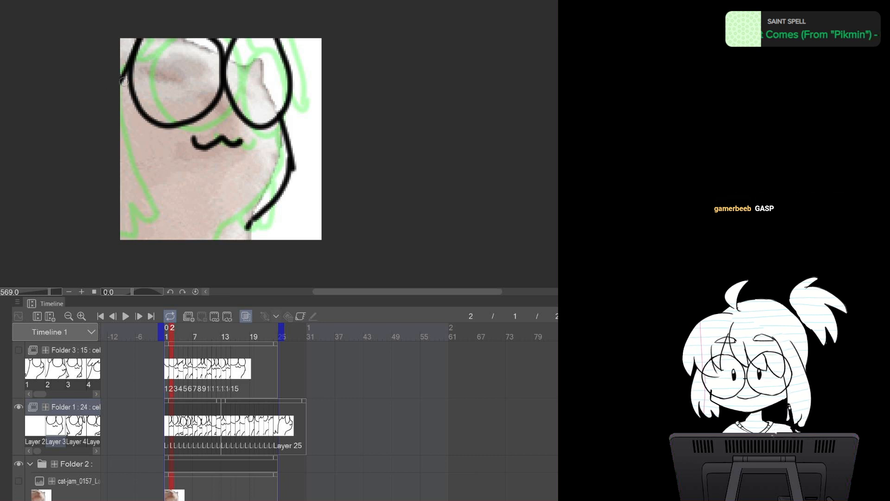
# Draw the left body outline and the bottom paw lines on the frame 2 cel
pyautogui.moveTo(121, 146); pyautogui.dragTo(125, 231)
pyautogui.moveTo(278, 201); pyautogui.dragTo(275, 239)
pyautogui.moveTo(253, 226)
pyautogui.mouseDown()
pyautogui.moveTo(257, 235)
pyautogui.moveTo(257, 227)
pyautogui.mouseUp()
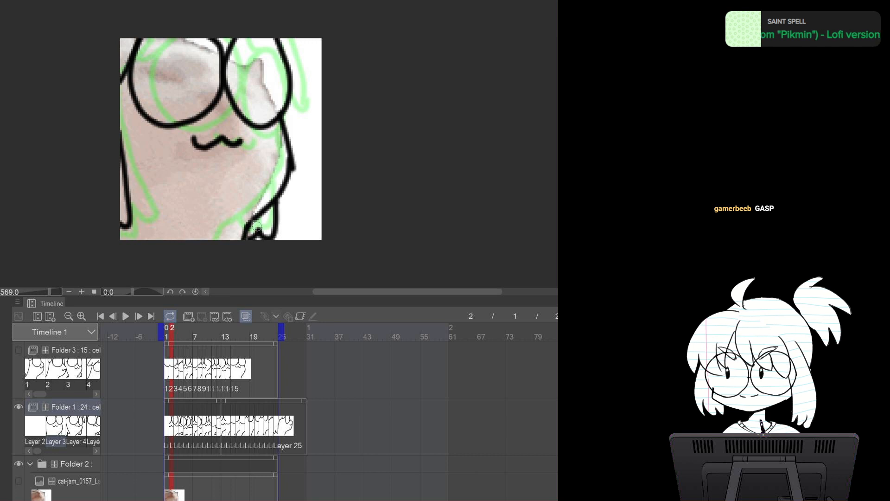
# Move to frame 1 and draw the right body outline on its Folder 1 cel
pyautogui.press('Left')
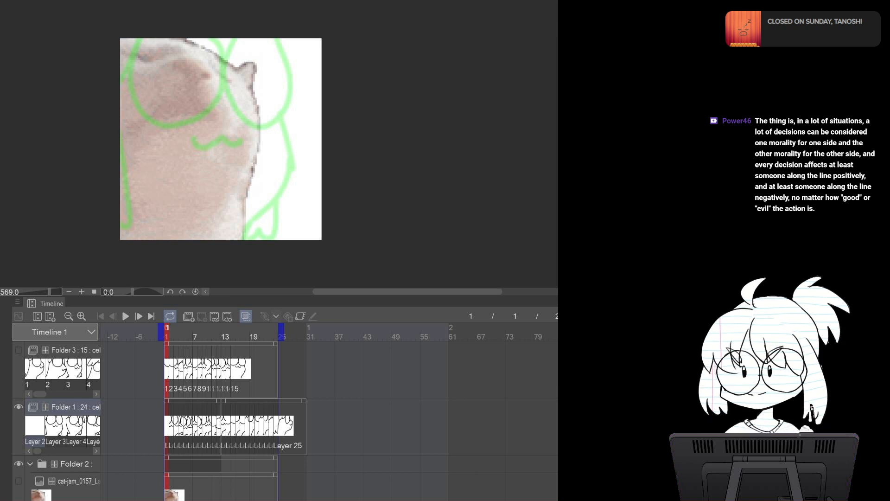
pyautogui.click(186, 1)
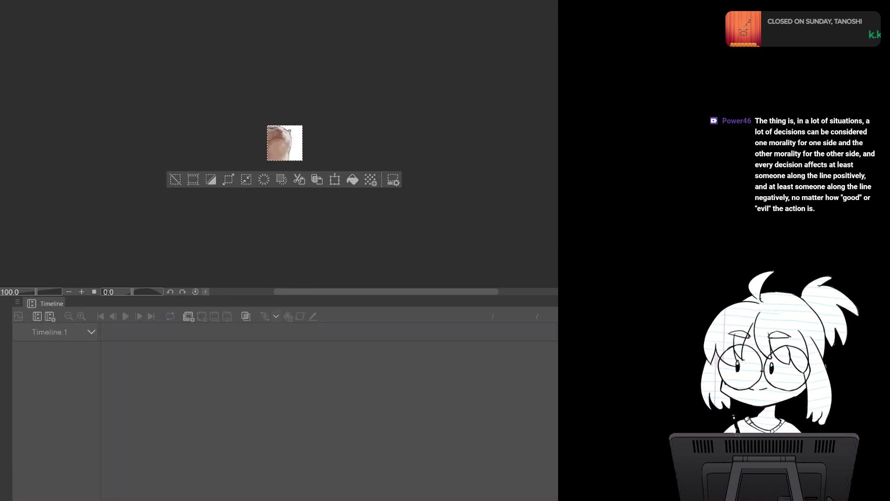
pyautogui.click(145, 1)
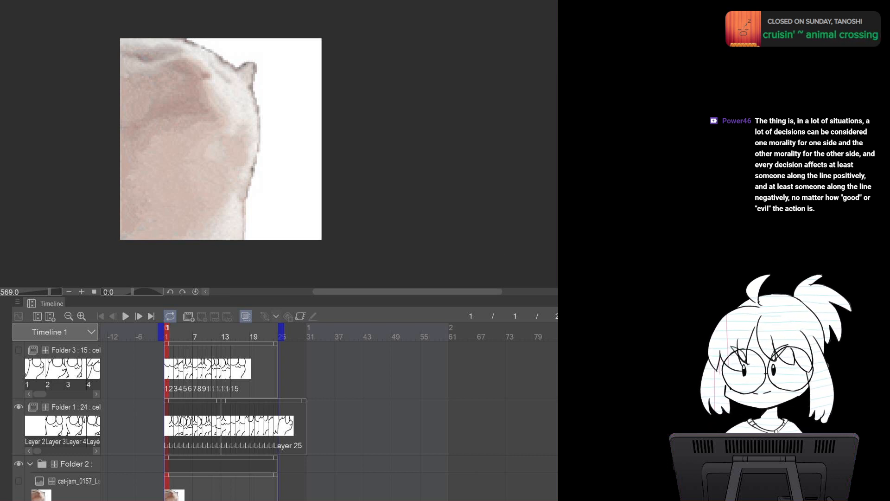
pyautogui.click(74, 407)
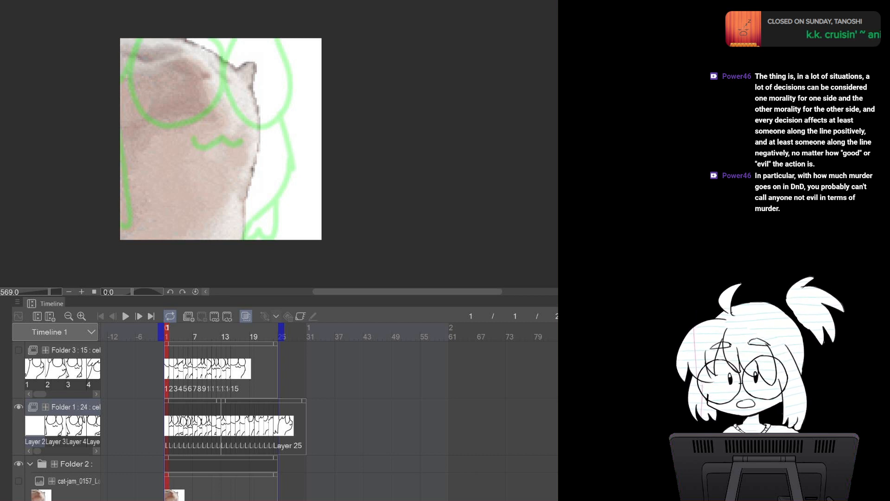
pyautogui.moveTo(251, 60); pyautogui.dragTo(268, 175)
pyautogui.hotkey('ctrl', 'z')
pyautogui.moveTo(252, 49)
pyautogui.mouseDown()
pyautogui.moveTo(261, 180)
pyautogui.moveTo(263, 154)
pyautogui.moveTo(218, 228)
pyautogui.mouseUp()
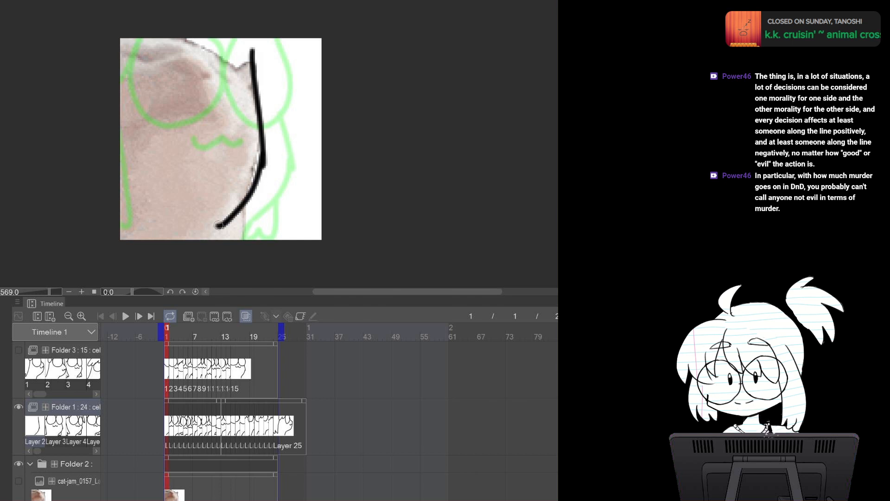
pyautogui.hotkey('ctrl', 'z')
# Draw the left glasses lens and the mouth on the frame 1 cel, erasing the overlap inside the right lens
pyautogui.hotkey('ctrl', 'z')
pyautogui.moveTo(249, 46)
pyautogui.mouseDown()
pyautogui.moveTo(262, 173)
pyautogui.moveTo(208, 239)
pyautogui.mouseUp()
pyautogui.moveTo(204, 37)
pyautogui.mouseDown()
pyautogui.moveTo(200, 84)
pyautogui.moveTo(259, 48)
pyautogui.moveTo(240, 36)
pyautogui.moveTo(217, 98)
pyautogui.moveTo(252, 32)
pyautogui.mouseUp()
pyautogui.hotkey('ctrl', 'z')
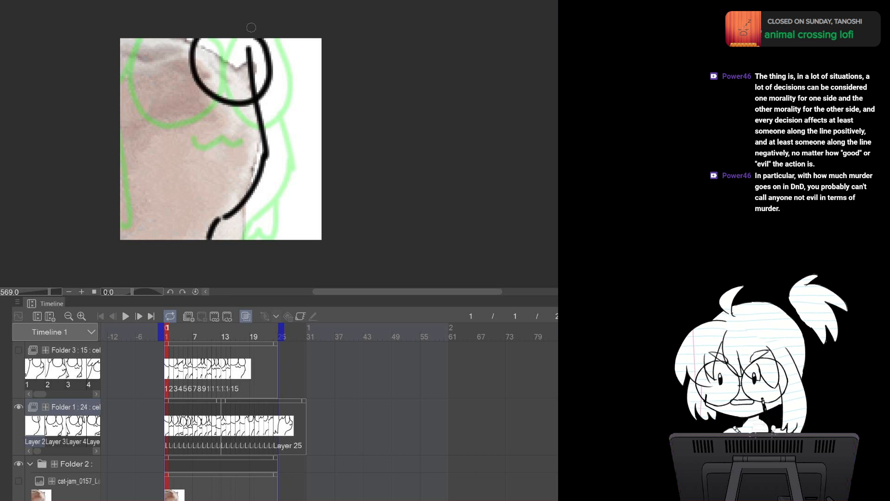
pyautogui.moveTo(114, 78)
pyautogui.mouseDown()
pyautogui.moveTo(150, 87)
pyautogui.moveTo(183, 27)
pyautogui.mouseUp()
pyautogui.hotkey('ctrl', 'z')
pyautogui.moveTo(113, 79)
pyautogui.mouseDown()
pyautogui.moveTo(144, 92)
pyautogui.moveTo(193, 36)
pyautogui.mouseUp()
pyautogui.moveTo(155, 104); pyautogui.dragTo(214, 114)
pyautogui.press('e')
pyautogui.moveTo(252, 52); pyautogui.dragTo(251, 87)
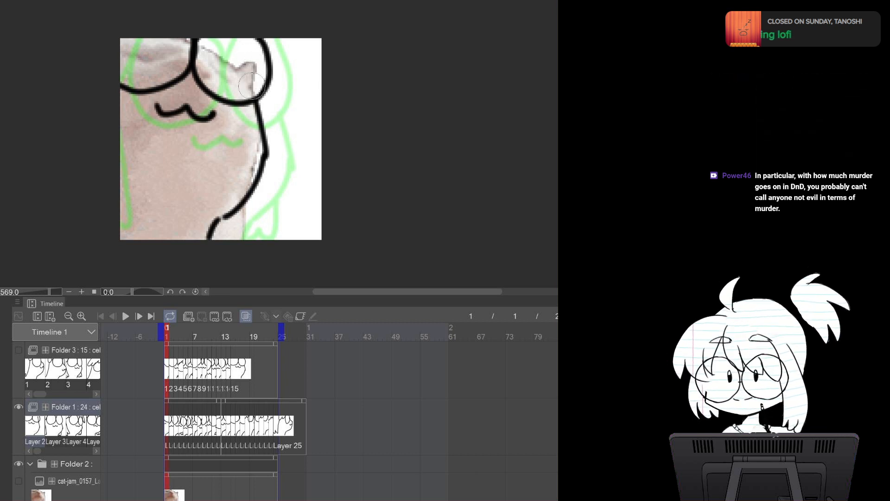
# Draw the right lens's outer edge and the right arm line on the frame 1 cel
pyautogui.press('p')
pyautogui.moveTo(277, 38); pyautogui.dragTo(270, 106)
pyautogui.hotkey('ctrl', 'z')
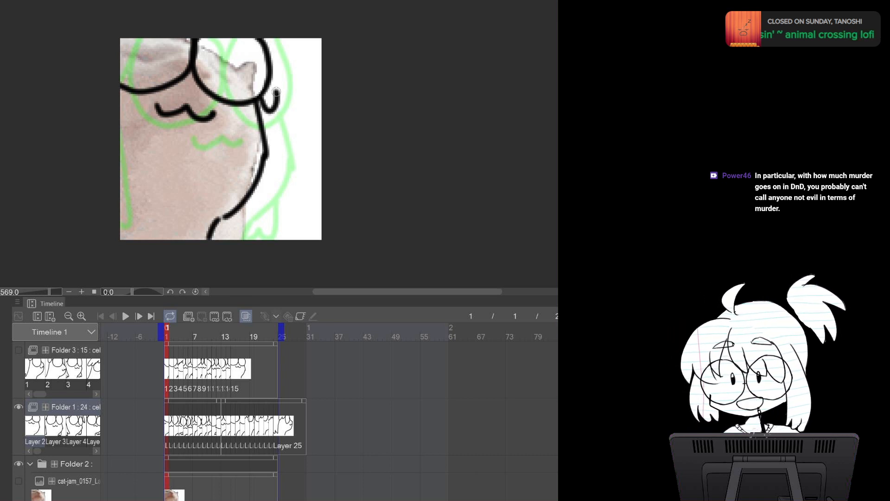
pyautogui.moveTo(277, 40)
pyautogui.mouseDown()
pyautogui.moveTo(284, 70)
pyautogui.moveTo(265, 112)
pyautogui.moveTo(268, 96)
pyautogui.mouseUp()
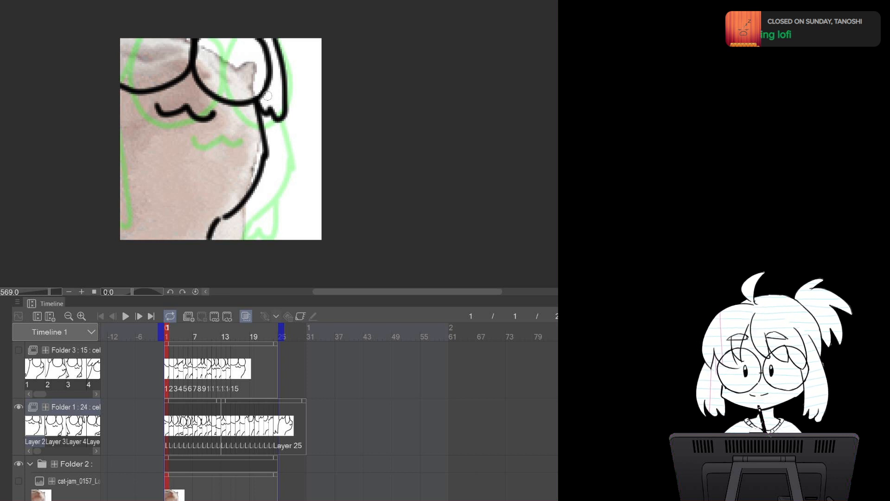
pyautogui.hotkey('ctrl', 'z')
pyautogui.moveTo(273, 38)
pyautogui.mouseDown()
pyautogui.moveTo(281, 76)
pyautogui.moveTo(267, 96)
pyautogui.mouseUp()
pyautogui.hotkey('ctrl', 'z')
pyautogui.moveTo(273, 37)
pyautogui.mouseDown()
pyautogui.moveTo(278, 93)
pyautogui.moveTo(264, 89)
pyautogui.mouseUp()
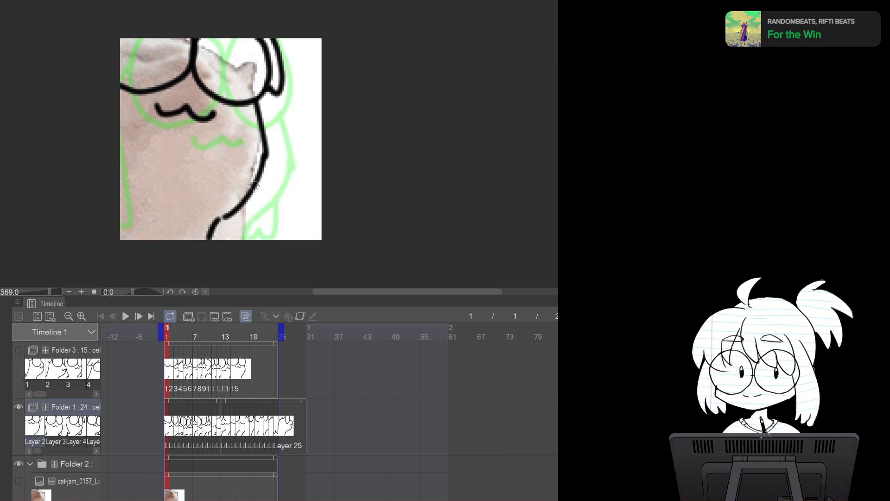
pyautogui.moveTo(262, 95)
pyautogui.mouseDown()
pyautogui.moveTo(282, 190)
pyautogui.moveTo(235, 211)
pyautogui.mouseUp()
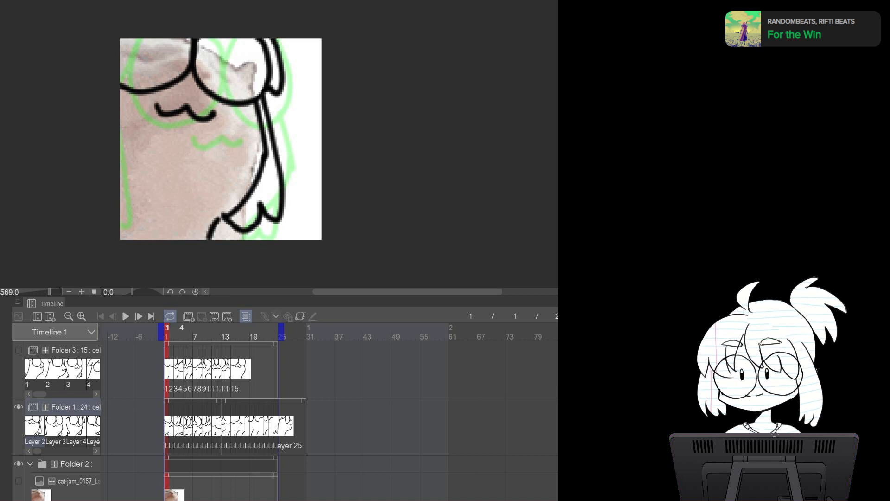
# Show Folder 3, hide Folder 1, and step through the frames to preview the Folder 3 animation
pyautogui.click(19, 350)
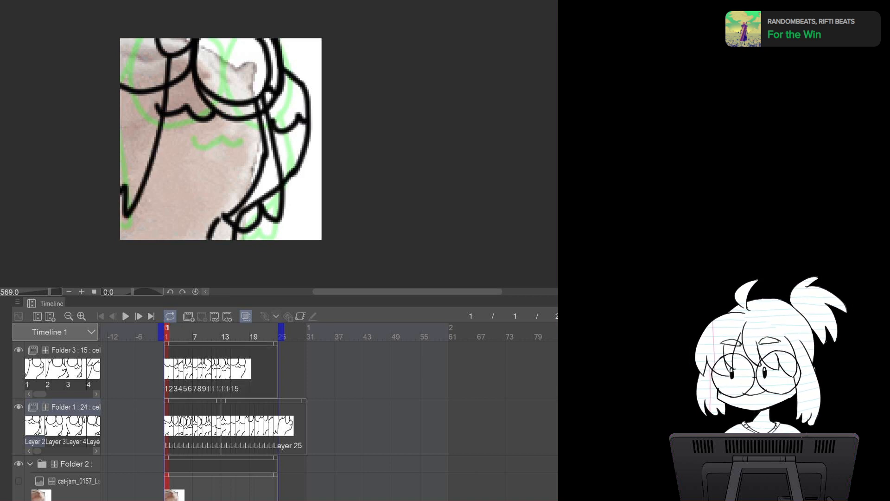
pyautogui.click(19, 407)
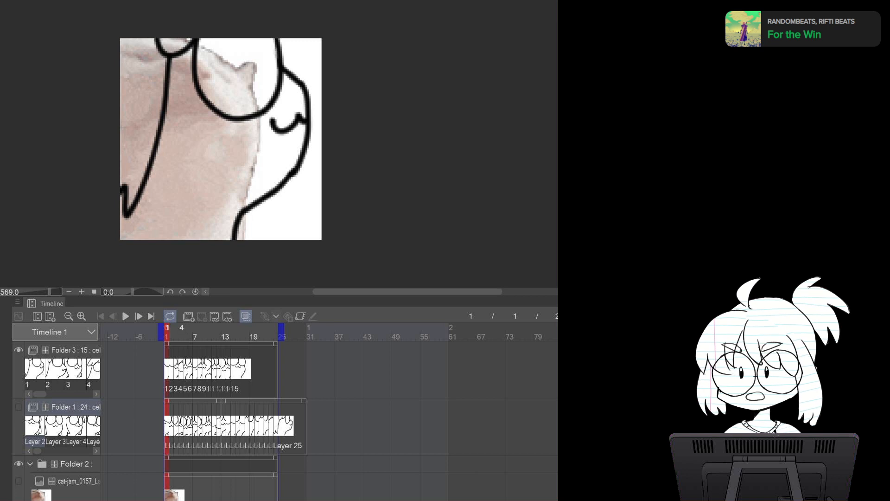
pyautogui.click(138, 316)
pyautogui.click(139, 315)
pyautogui.click(139, 316)
pyautogui.click(138, 316)
pyautogui.click(139, 316)
pyautogui.click(138, 316)
pyautogui.click(139, 316)
pyautogui.click(138, 316)
pyautogui.click(138, 316)
pyautogui.click(139, 316)
pyautogui.click(139, 316)
pyautogui.click(139, 316)
pyautogui.click(139, 316)
pyautogui.click(139, 316)
pyautogui.click(139, 316)
pyautogui.click(139, 316)
pyautogui.doubleClick(139, 316)
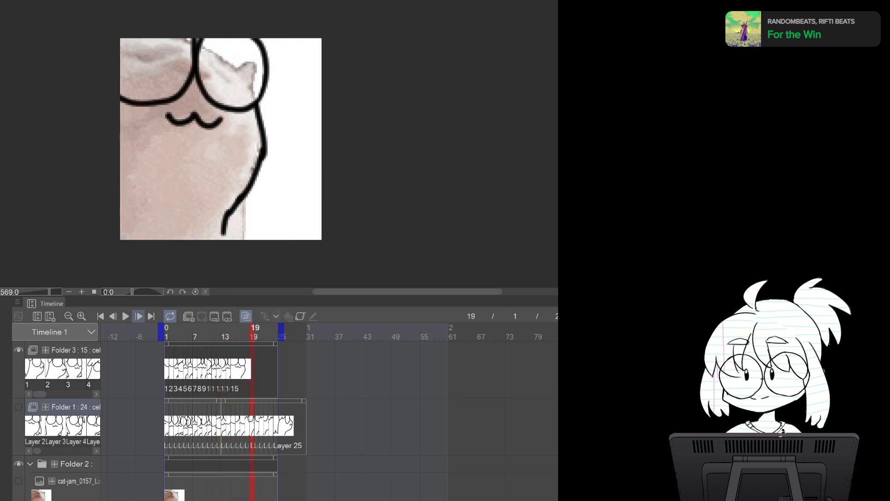
pyautogui.click(139, 316)
pyautogui.click(139, 316)
pyautogui.click(139, 316)
pyautogui.click(139, 316)
pyautogui.click(139, 315)
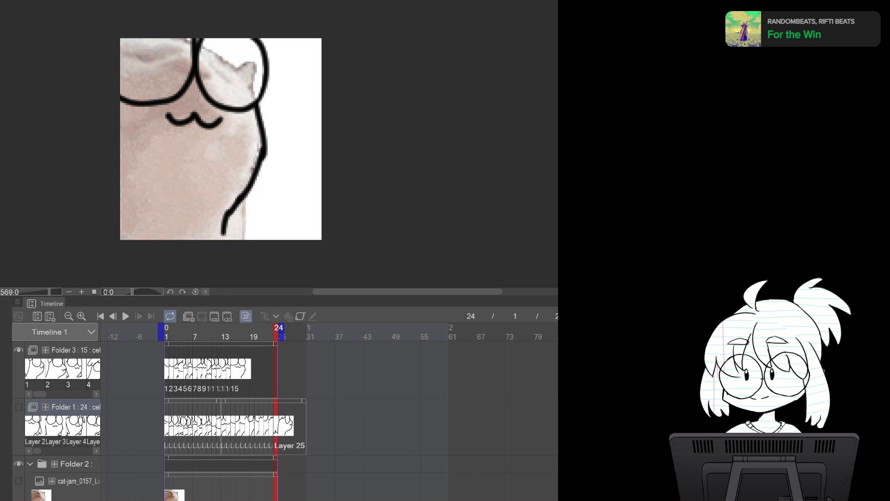
# Switch visibility to Folder 1 only and step through its frames from frame 1
pyautogui.click(18, 349)
pyautogui.click(19, 407)
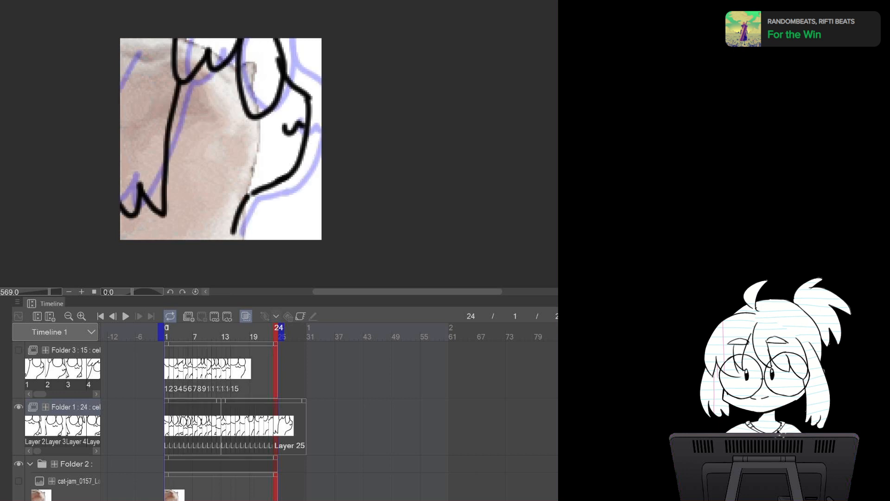
pyautogui.click(166, 332)
pyautogui.click(138, 316)
pyautogui.click(139, 315)
pyautogui.click(139, 316)
pyautogui.click(138, 316)
pyautogui.click(138, 316)
pyautogui.click(138, 316)
pyautogui.click(139, 316)
pyautogui.click(139, 316)
pyautogui.click(139, 315)
pyautogui.click(139, 316)
pyautogui.click(139, 316)
pyautogui.click(139, 316)
pyautogui.click(139, 316)
pyautogui.click(138, 316)
pyautogui.click(139, 316)
pyautogui.click(138, 316)
pyautogui.click(139, 315)
pyautogui.click(139, 316)
pyautogui.click(139, 316)
pyautogui.click(139, 316)
pyautogui.click(139, 316)
pyautogui.click(139, 316)
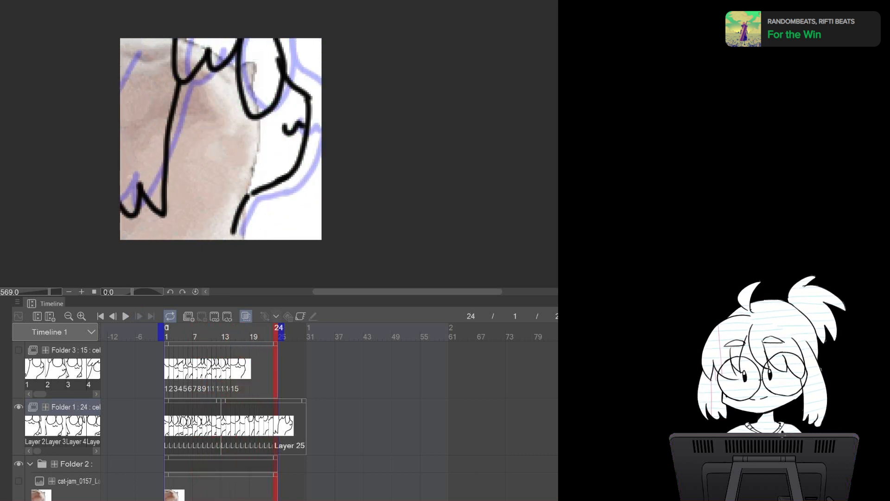
# Switch visibility back to Folder 3 and step through its frames again from frame 1
pyautogui.click(19, 350)
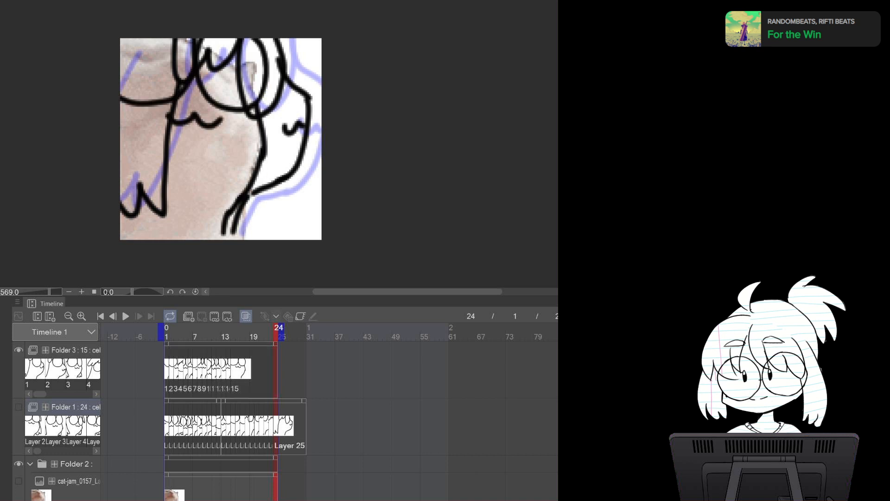
pyautogui.click(19, 407)
pyautogui.click(167, 332)
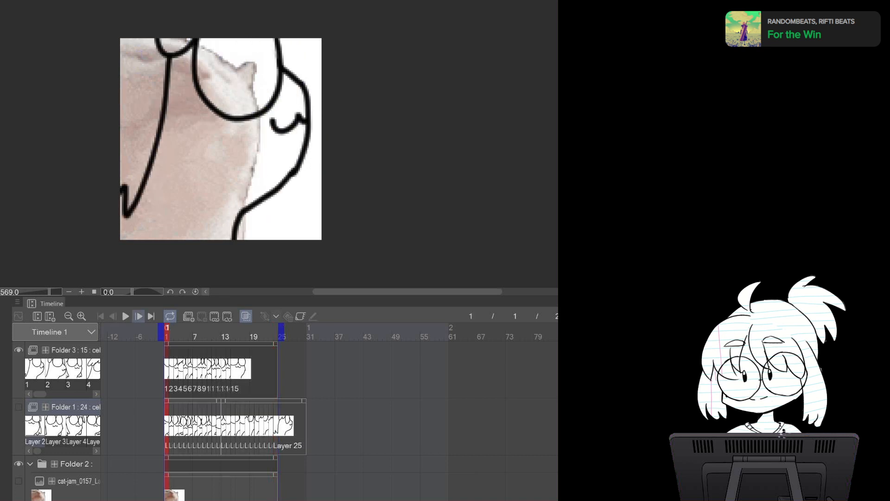
pyautogui.click(139, 316)
pyautogui.click(139, 316)
pyautogui.click(139, 316)
pyautogui.click(139, 316)
pyautogui.click(139, 316)
pyautogui.click(139, 316)
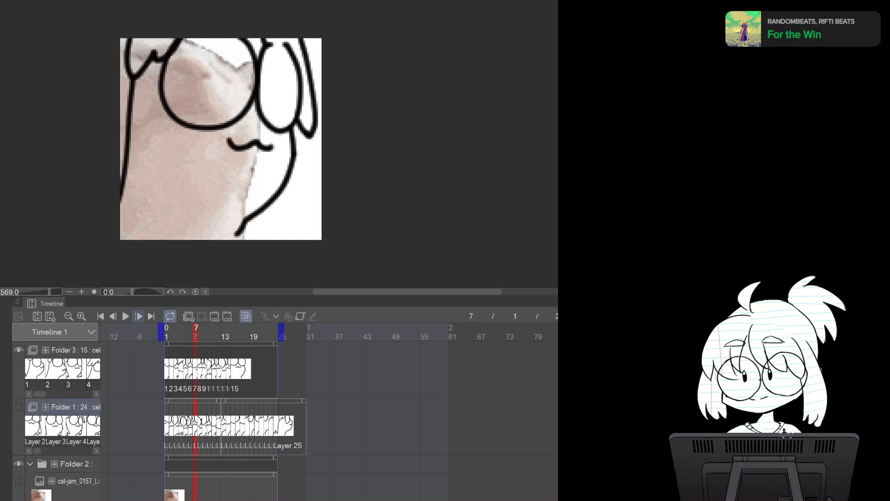
pyautogui.click(139, 316)
pyautogui.click(138, 315)
pyautogui.click(139, 316)
pyautogui.click(139, 316)
pyautogui.click(138, 315)
pyautogui.click(139, 316)
pyautogui.click(138, 316)
pyautogui.click(139, 315)
pyautogui.click(138, 316)
pyautogui.click(139, 316)
pyautogui.click(139, 316)
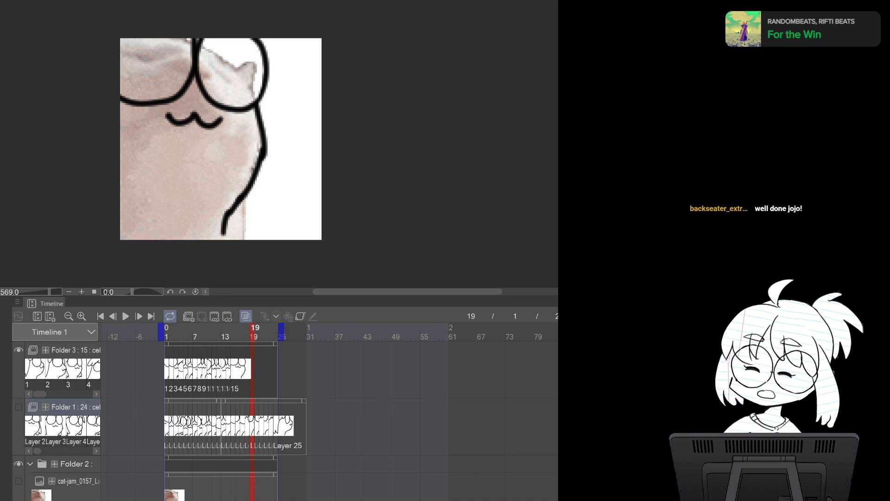
# Hide the reference Folder 2 and flip back and forth through the first frames to check the line motion
pyautogui.click(18, 464)
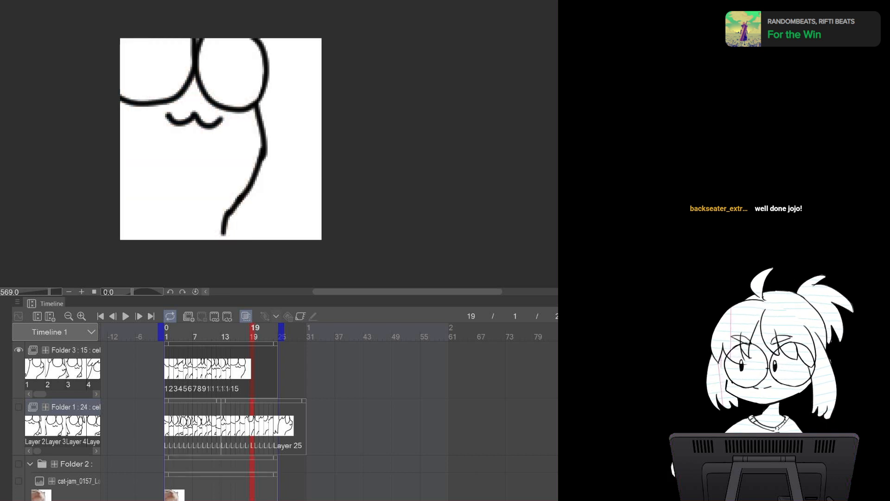
pyautogui.click(166, 332)
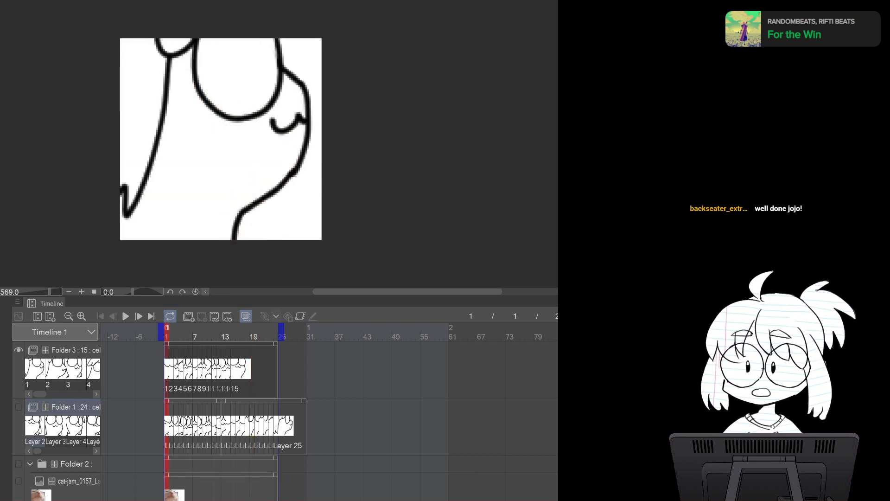
pyautogui.press('Right')
pyautogui.press('Right')
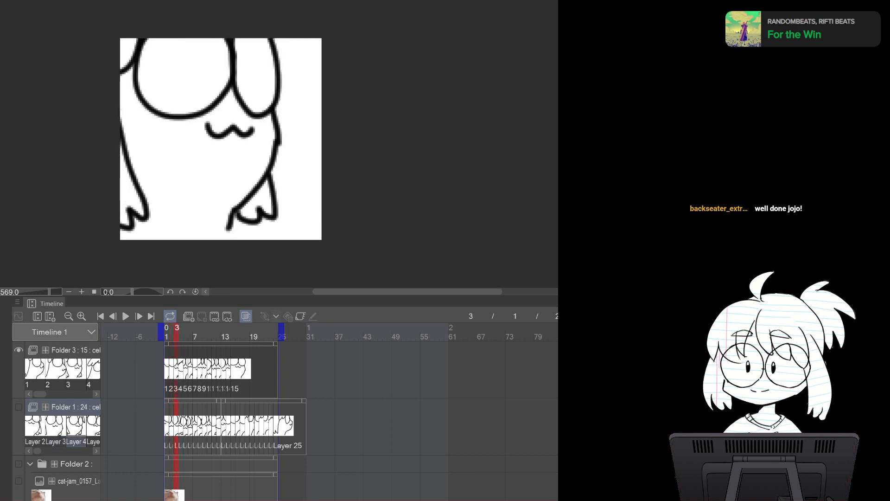
pyautogui.press('Right')
pyautogui.press('Left')
pyautogui.press('Left')
pyautogui.press('Left')
pyautogui.press('Right')
pyautogui.press('Right')
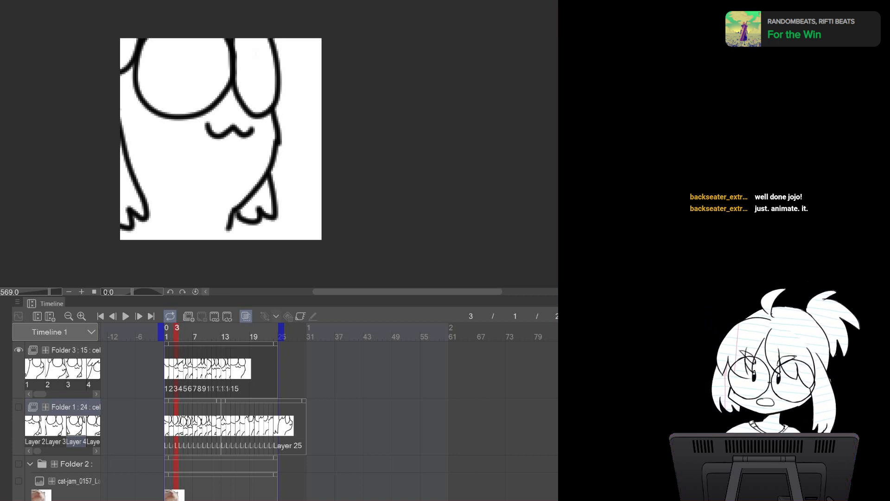
pyautogui.press('Left')
pyautogui.press('Left')
pyautogui.press('Right')
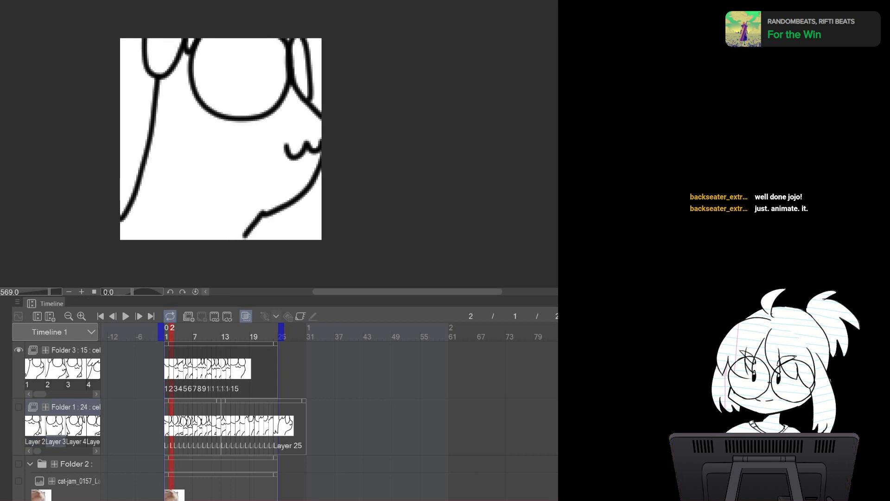
pyautogui.press('Left')
pyautogui.press('Right')
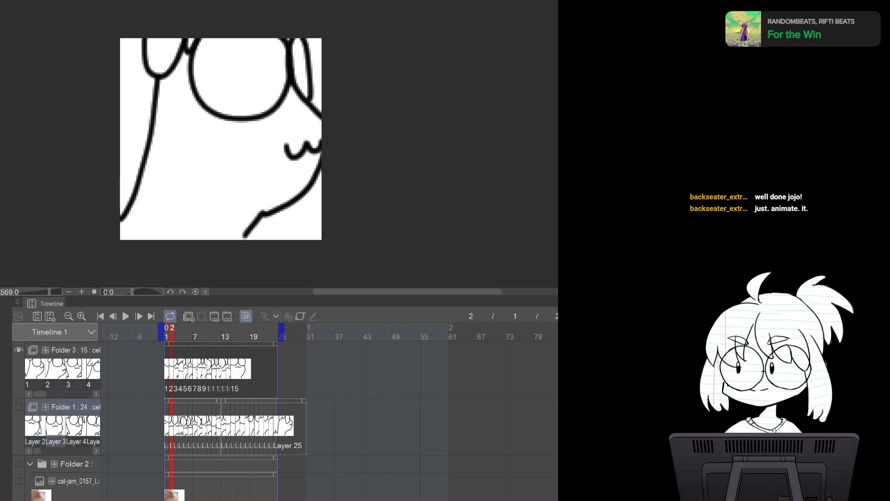
pyautogui.press('Right')
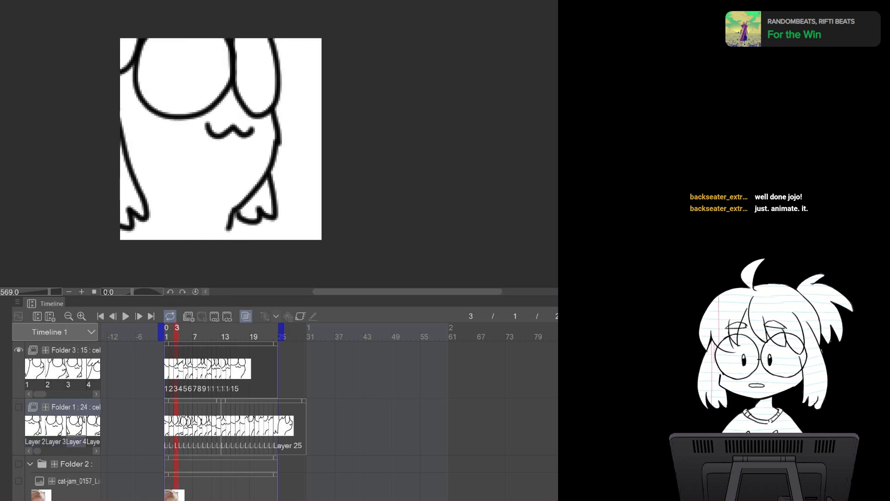
pyautogui.press('Left')
pyautogui.press('Left')
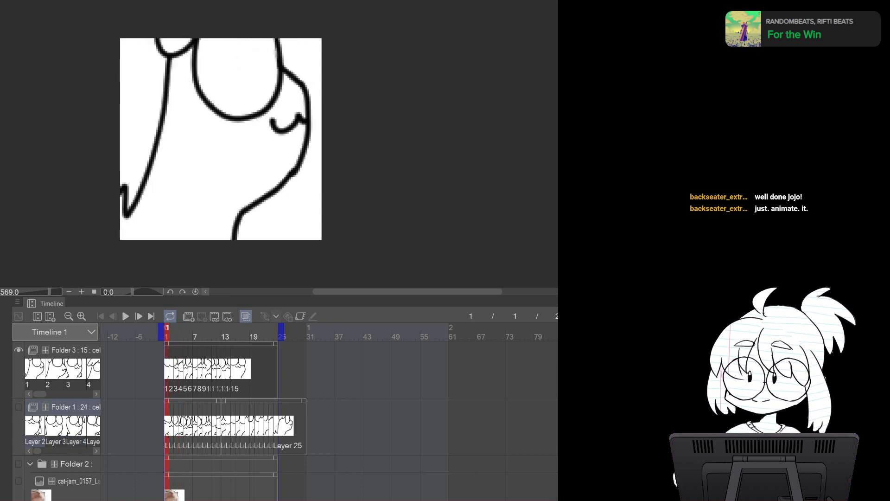
pyautogui.press('Right')
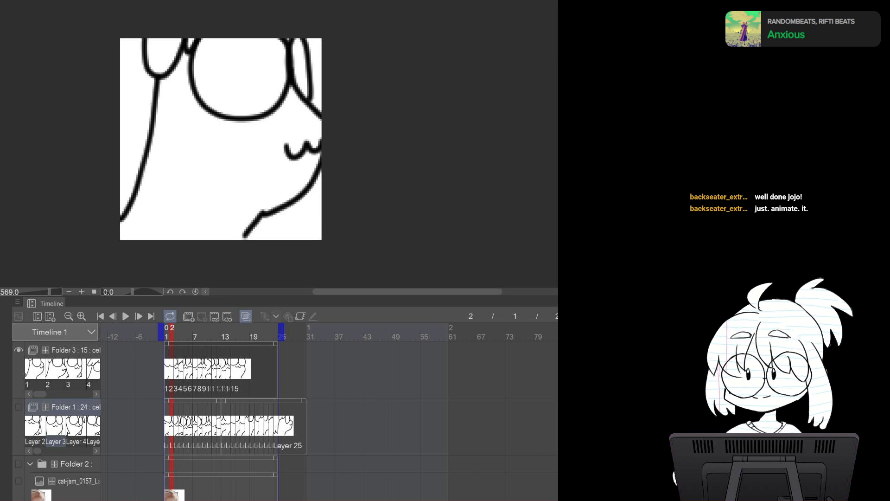
pyautogui.press('Right')
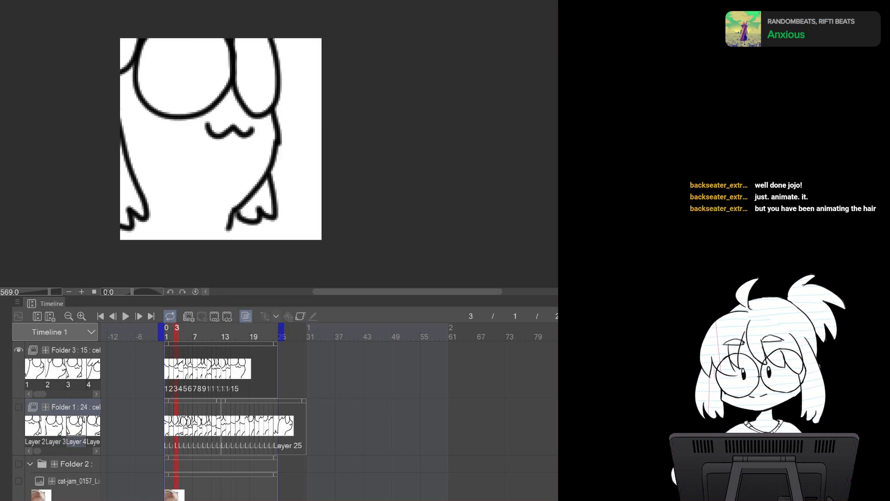
pyautogui.press('Right')
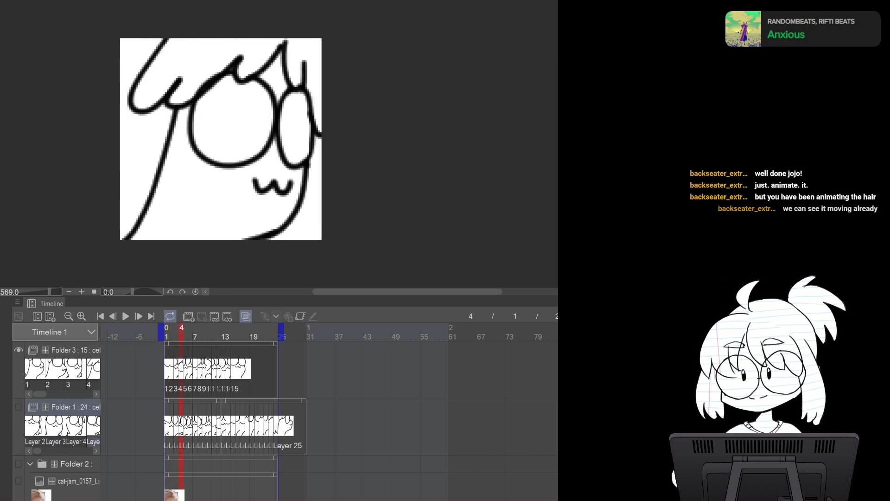
pyautogui.press('Home')
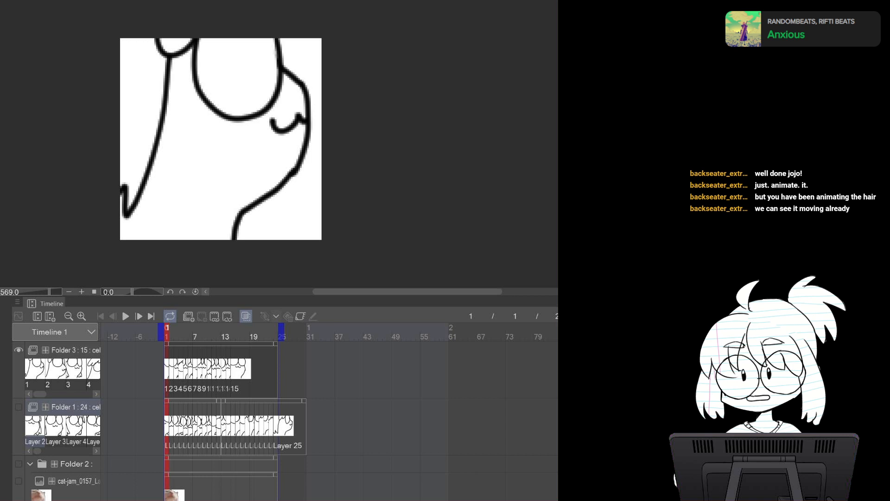
pyautogui.press('Right')
pyautogui.press('Left')
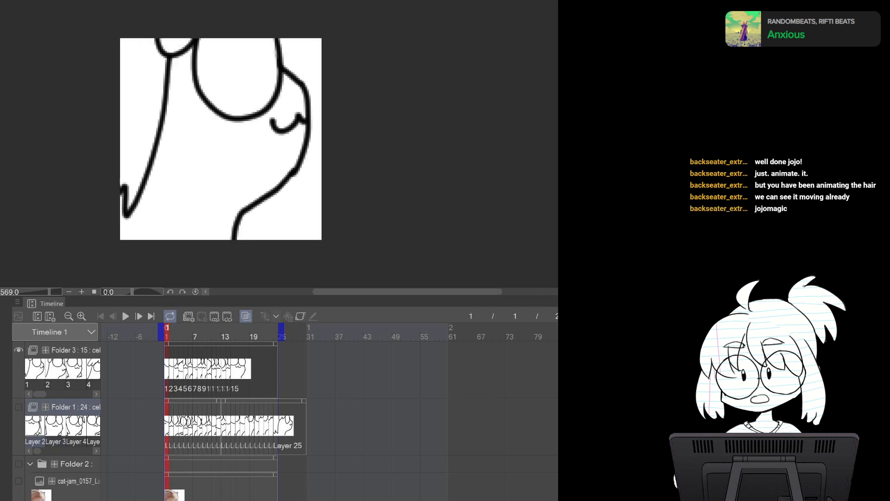
pyautogui.press('Right')
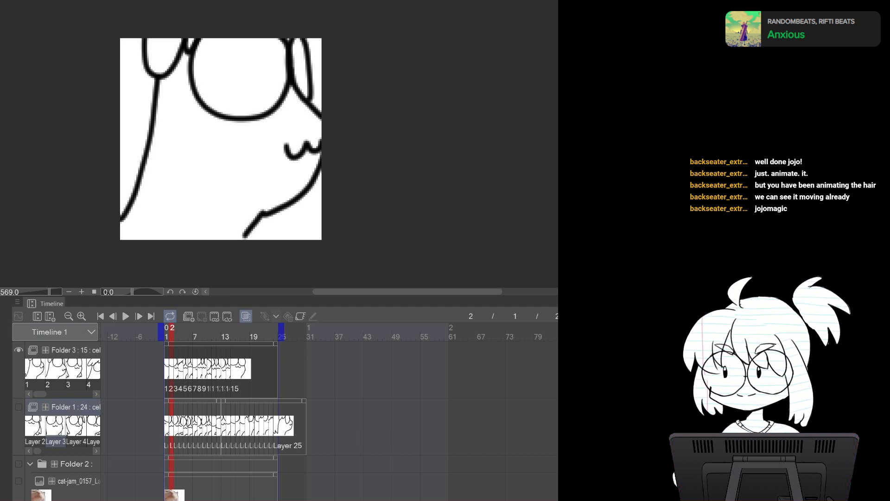
# Show Folder 1 instead of Folder 3 and flip between frames 1 and 2 with onion skin to compare
pyautogui.click(19, 350)
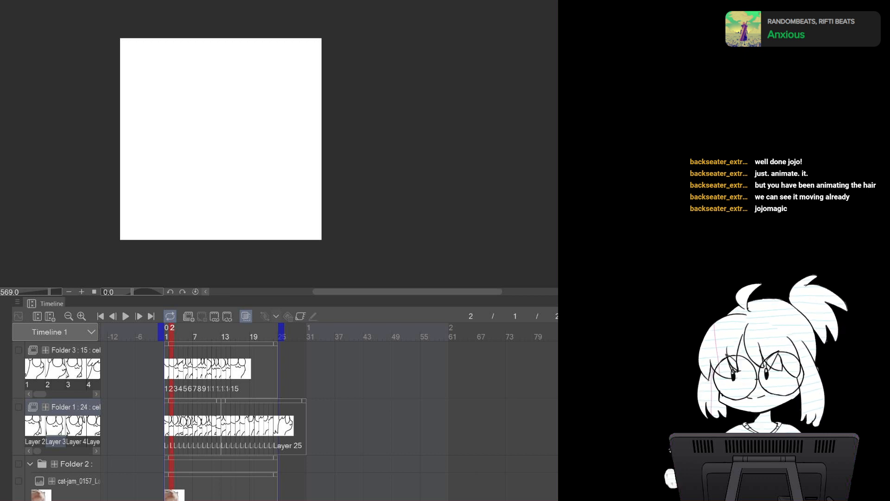
pyautogui.click(19, 407)
pyautogui.press('Left')
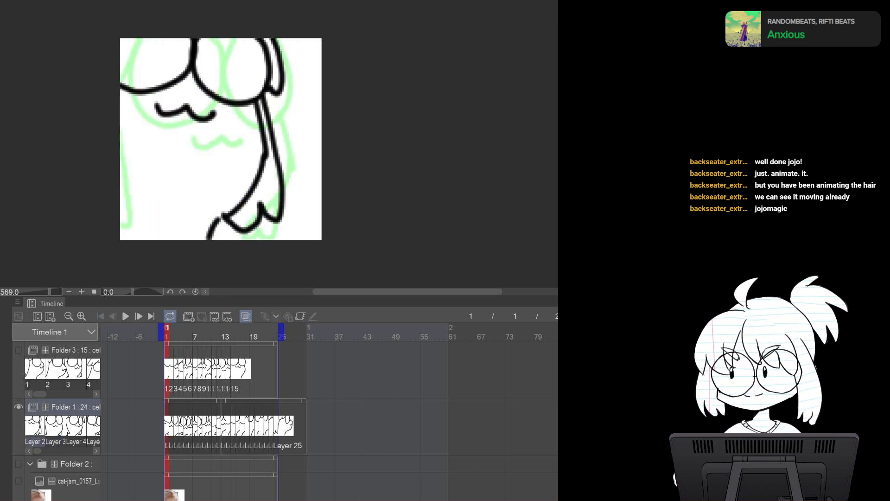
pyautogui.press('Right')
pyautogui.press('Left')
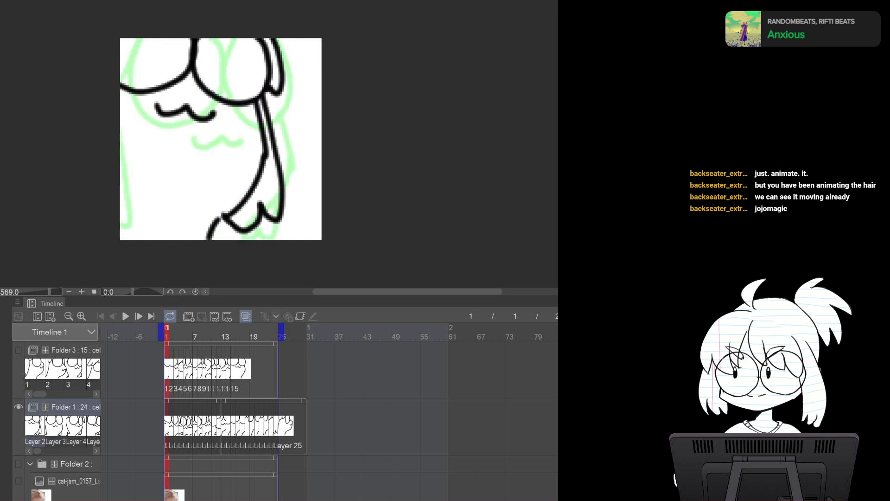
pyautogui.press('Right')
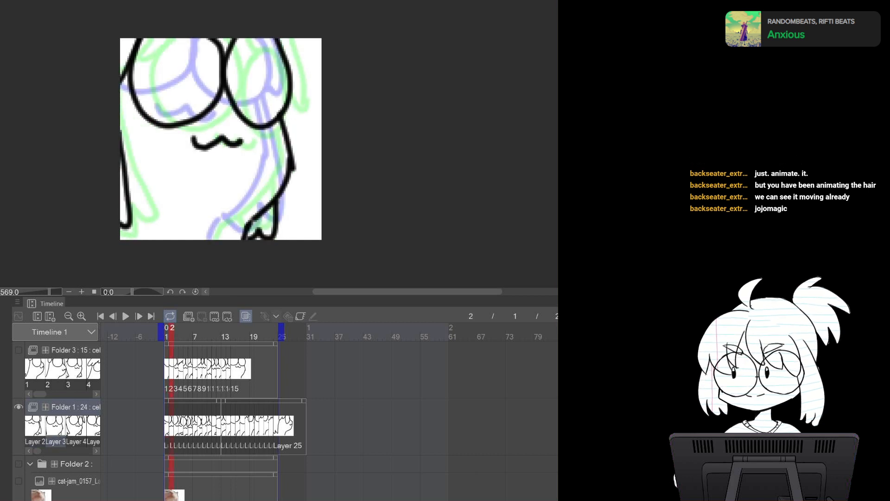
pyautogui.press('Left')
pyautogui.press('Right')
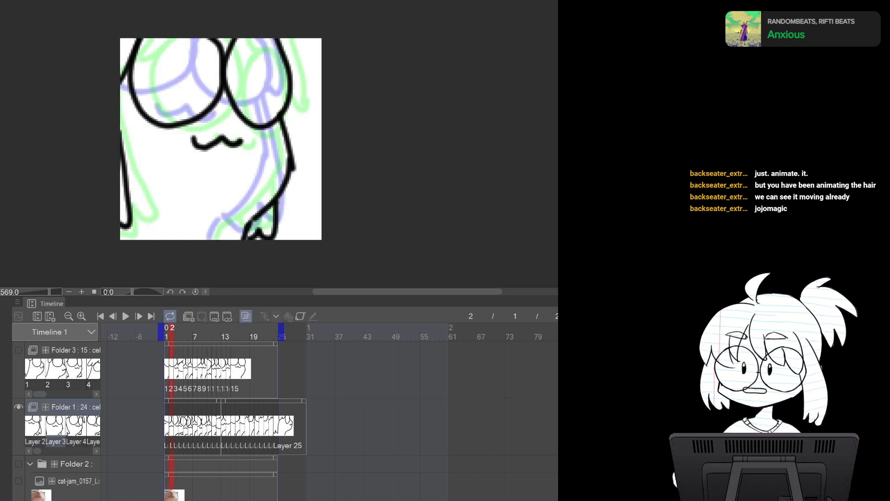
pyautogui.press('Left')
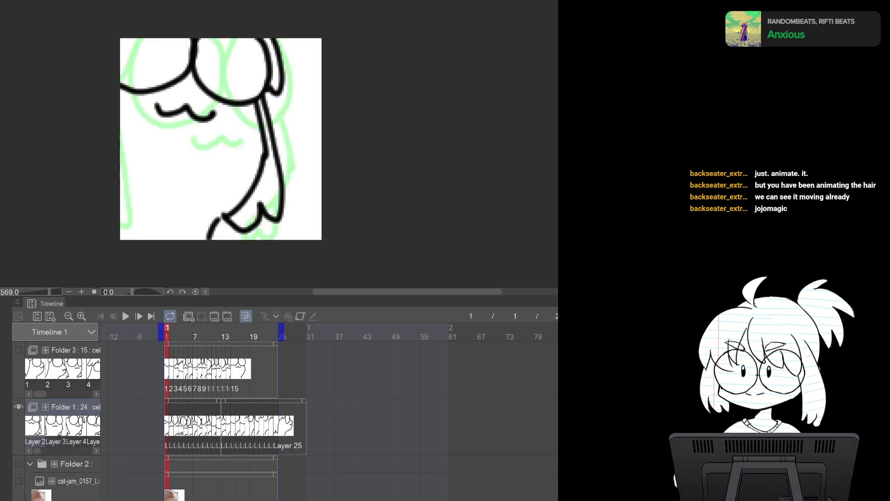
pyautogui.press('Right')
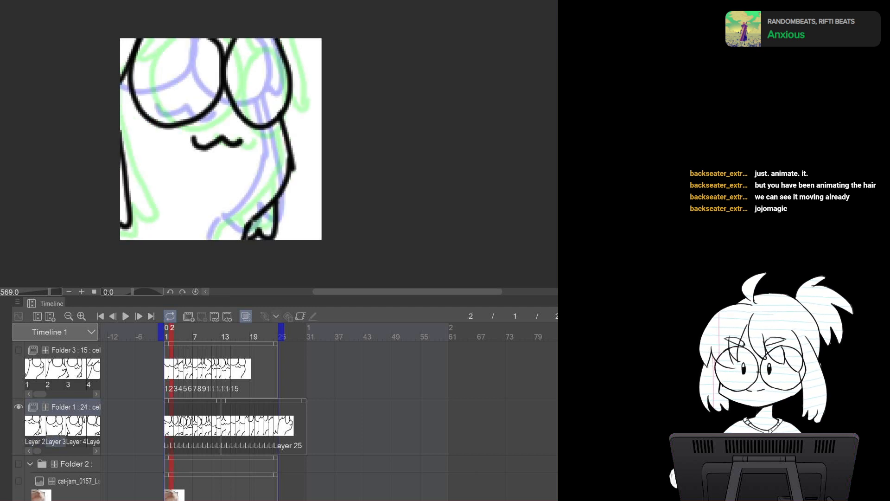
pyautogui.press('Left')
pyautogui.press('Right')
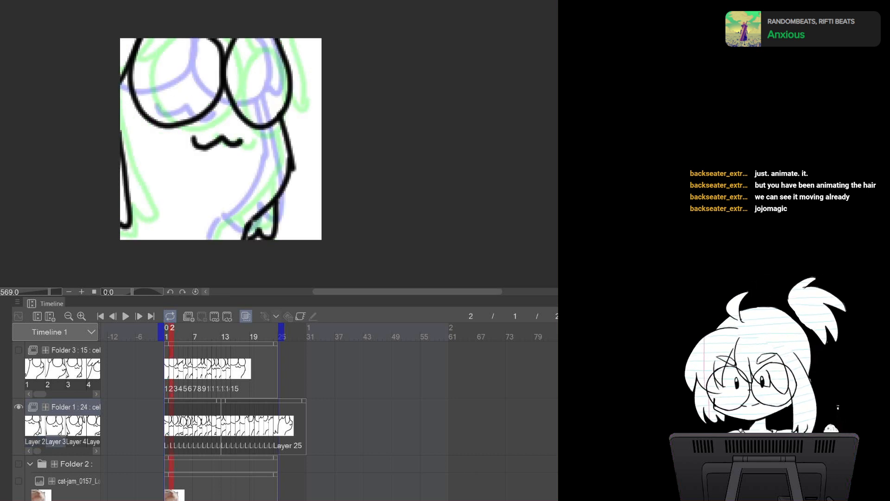
# Switch to a smaller eraser and erase the stray line end at the bottom paw on the frame 2 cel
pyautogui.moveTo(259, 211)
pyautogui.mouseDown()
pyautogui.moveTo(222, 232)
pyautogui.moveTo(244, 223)
pyautogui.moveTo(226, 239)
pyautogui.moveTo(252, 226)
pyautogui.moveTo(245, 238)
pyautogui.mouseUp()
pyautogui.hotkey('ctrl', 'z')
pyautogui.press('e')
pyautogui.press('[')
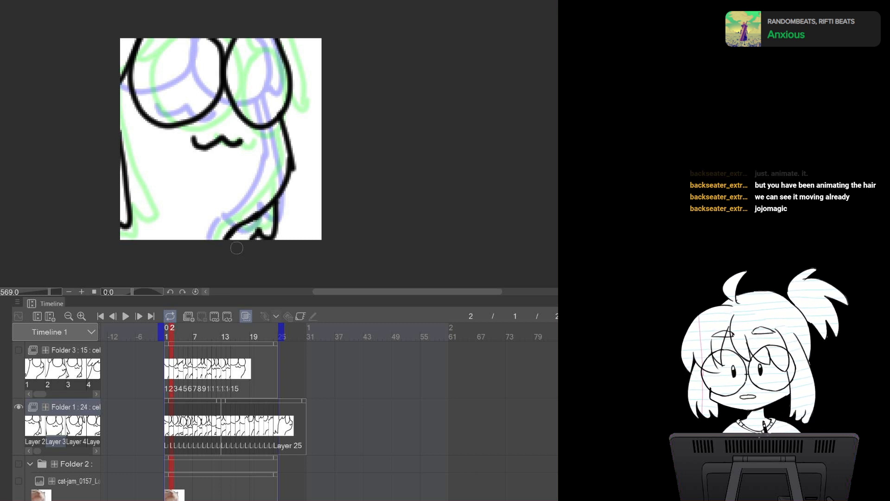
pyautogui.press('Left')
pyautogui.press('Right')
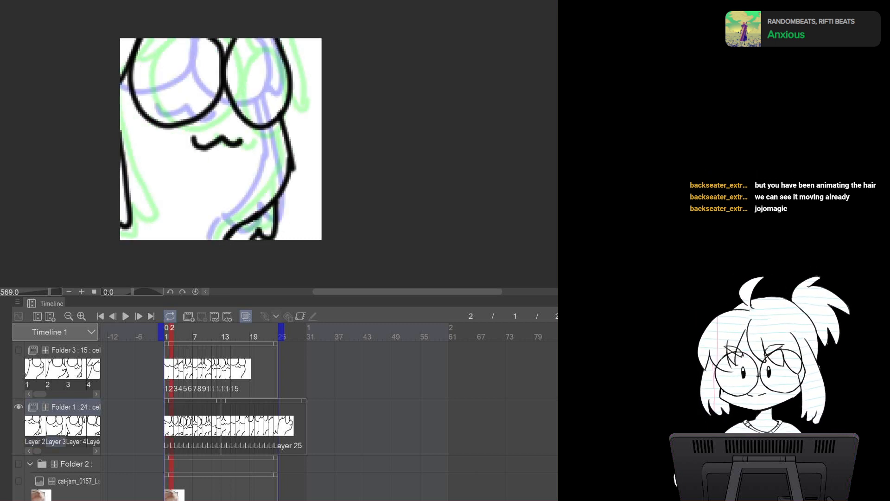
pyautogui.moveTo(241, 238); pyautogui.dragTo(253, 223)
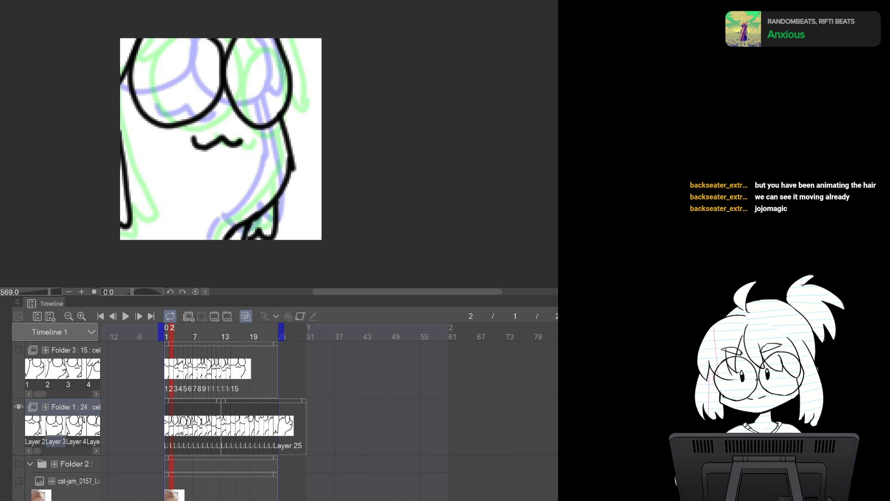
# Undo the last eraser stroke and flip between frames 1 and 2 to compare the lines
pyautogui.hotkey('ctrl', 'z')
pyautogui.press('Left')
pyautogui.press('Right')
pyautogui.press('Left')
pyautogui.press('Right')
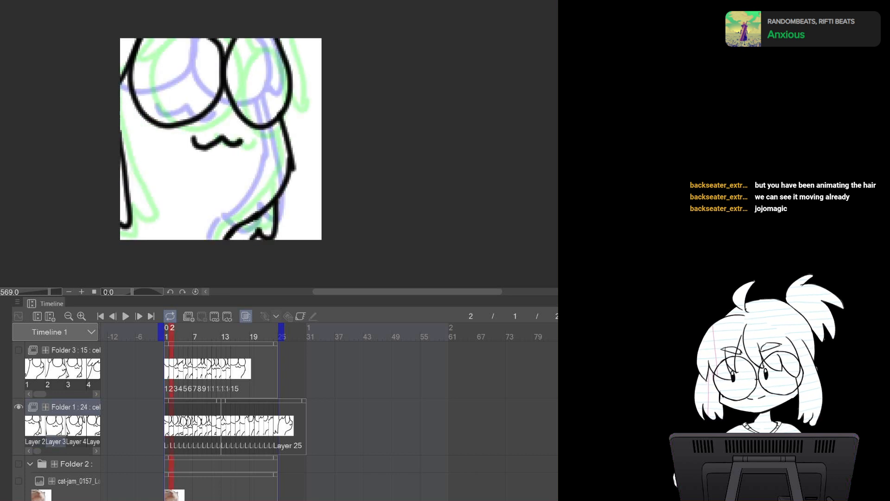
pyautogui.press('Left')
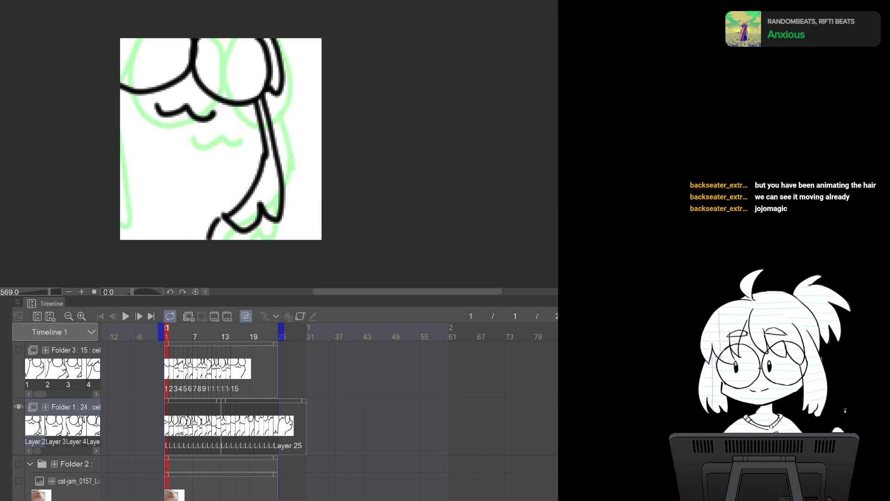
# Draw a stroke along the left edge of the body on frame 1 and flip between frames to check it
pyautogui.moveTo(121, 153)
pyautogui.mouseDown()
pyautogui.moveTo(132, 218)
pyautogui.moveTo(121, 228)
pyautogui.mouseUp()
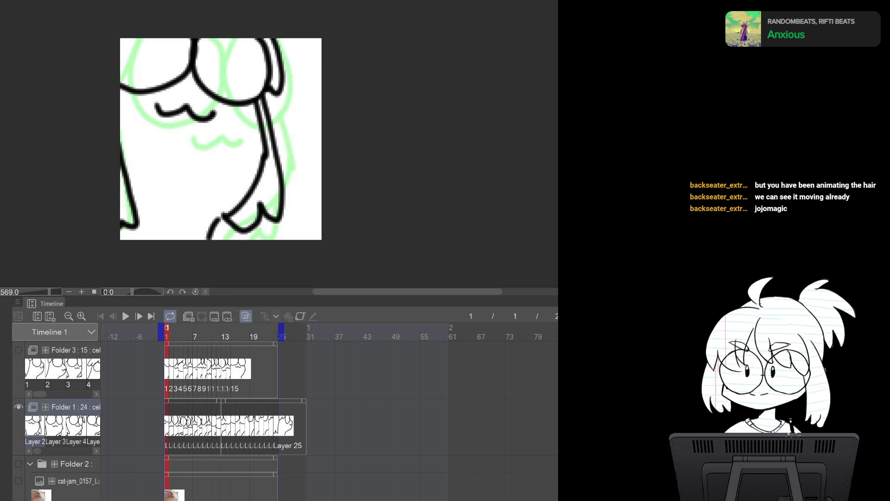
pyautogui.press('Right')
pyautogui.press('Left')
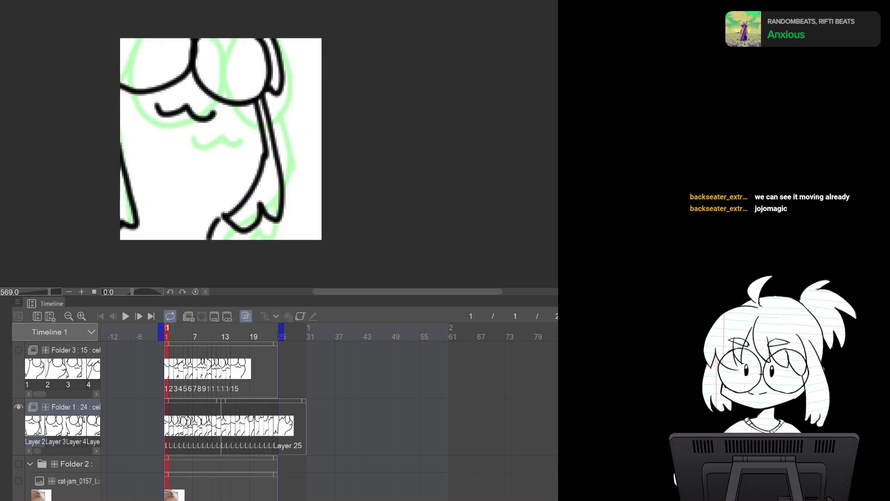
pyautogui.press('Right')
pyautogui.press('Left')
pyautogui.press('Right')
# Touch up the short lines near the right side of the drawing on frames 2 and 3
pyautogui.moveTo(291, 39); pyautogui.dragTo(294, 95)
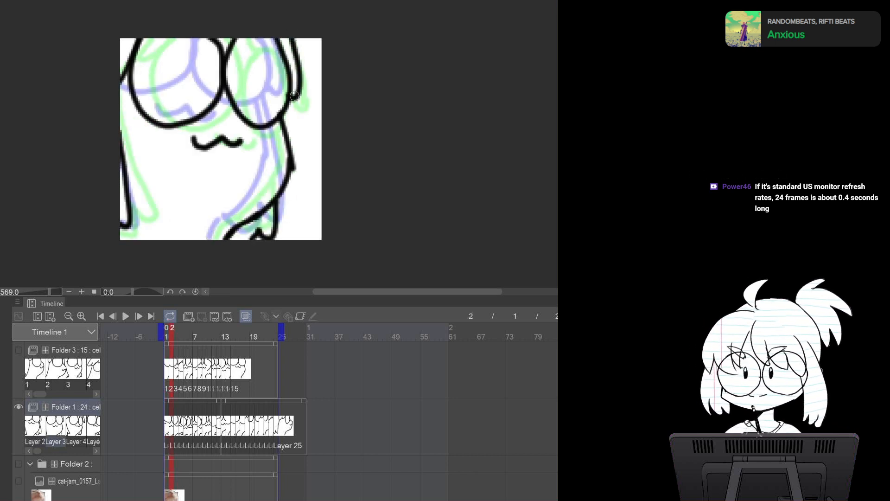
pyautogui.press('Left')
pyautogui.press('Right')
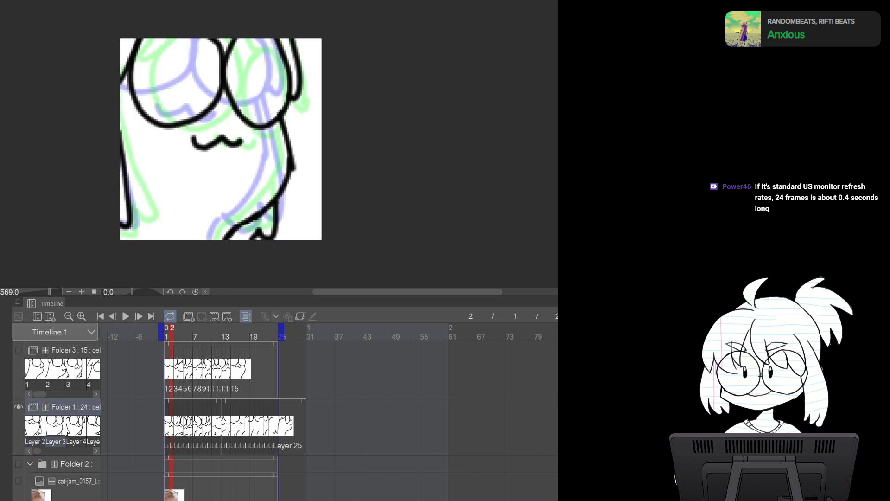
pyautogui.press('Right')
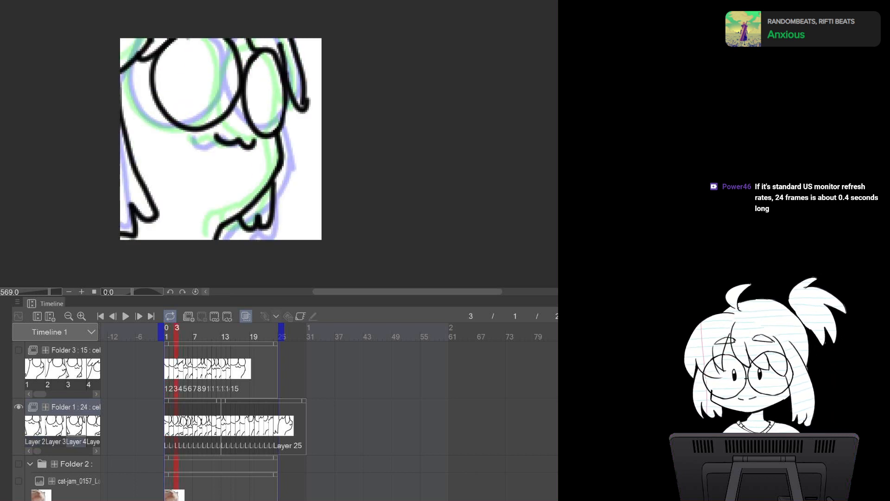
pyautogui.moveTo(313, 96)
pyautogui.mouseDown()
pyautogui.moveTo(300, 115)
pyautogui.moveTo(305, 94)
pyautogui.mouseUp()
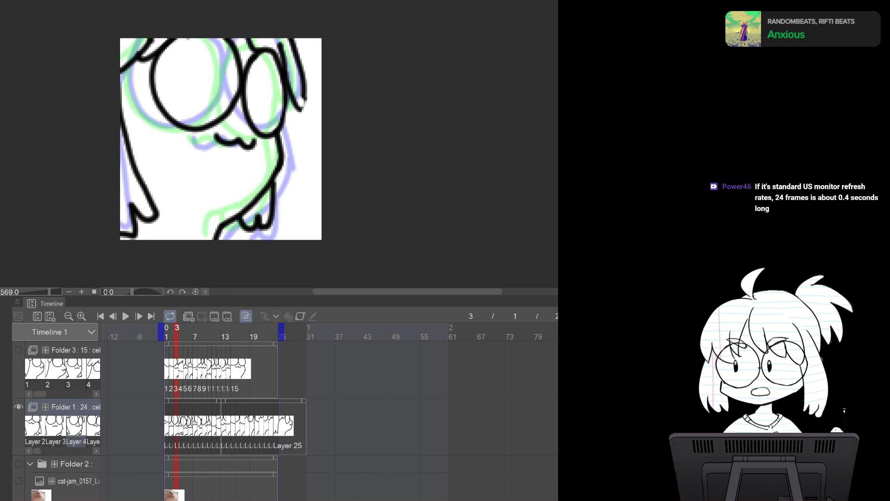
pyautogui.moveTo(304, 97)
pyautogui.mouseDown()
pyautogui.moveTo(300, 108)
pyautogui.moveTo(305, 97)
pyautogui.mouseUp()
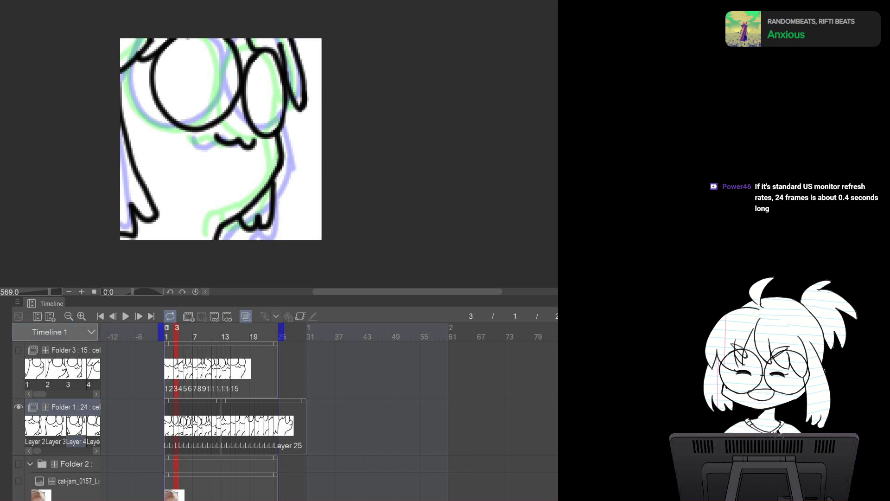
# Play the animation from frame 1, stop it, and return to frame 1 to review the motion
pyautogui.click(167, 332)
pyautogui.click(125, 316)
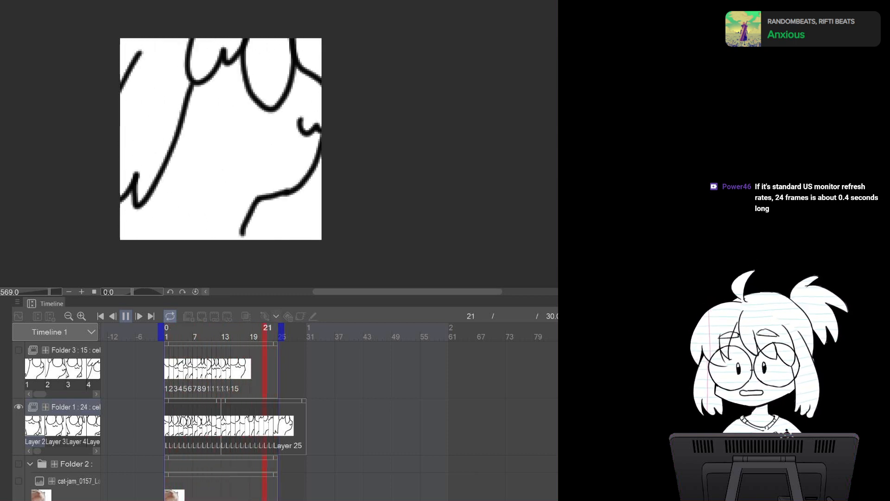
pyautogui.click(125, 316)
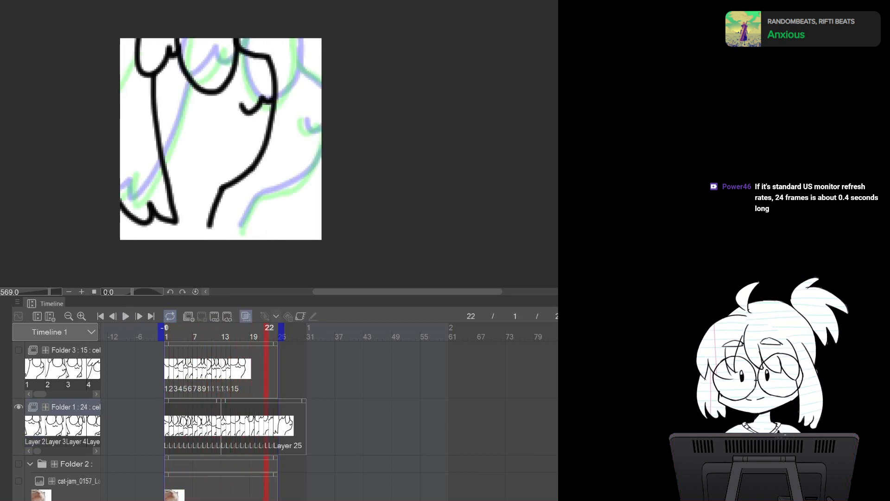
pyautogui.click(167, 329)
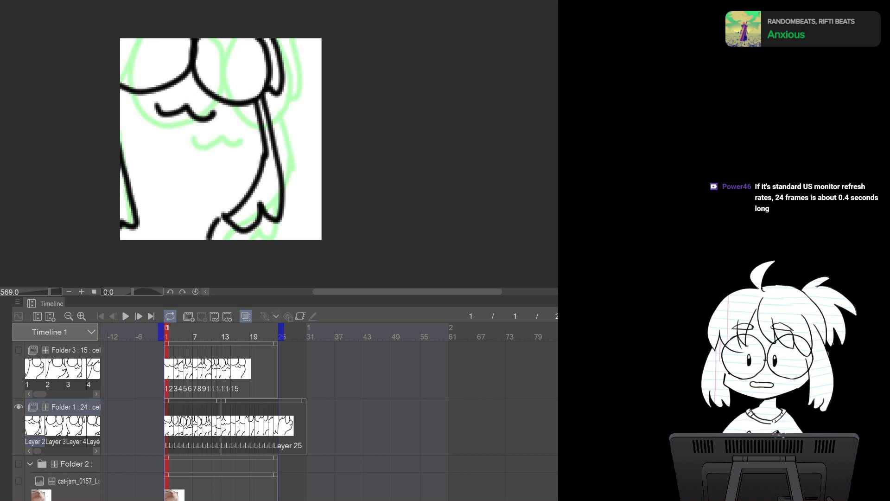
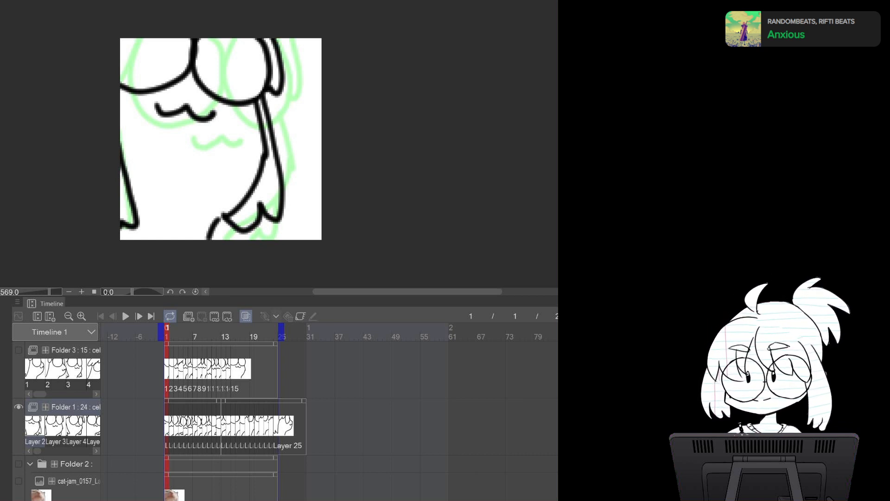
# Play and stop the animation a few times, then return to frame 1
pyautogui.click(333, 246)
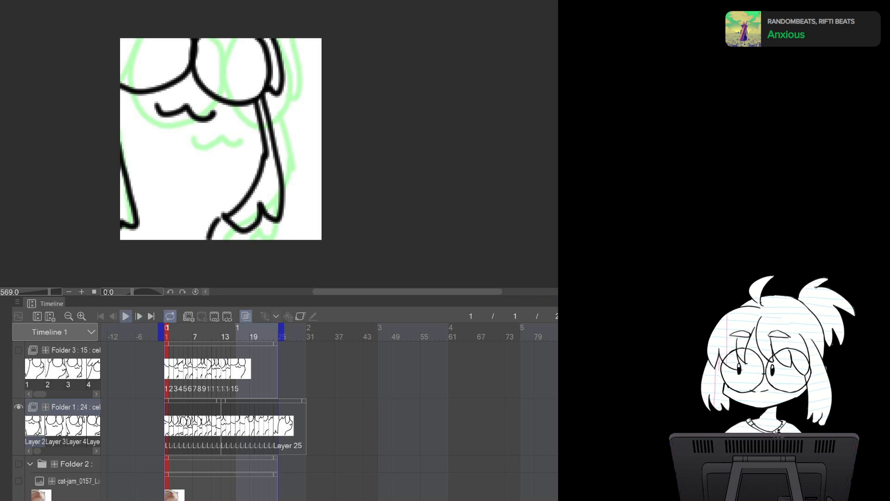
pyautogui.click(125, 316)
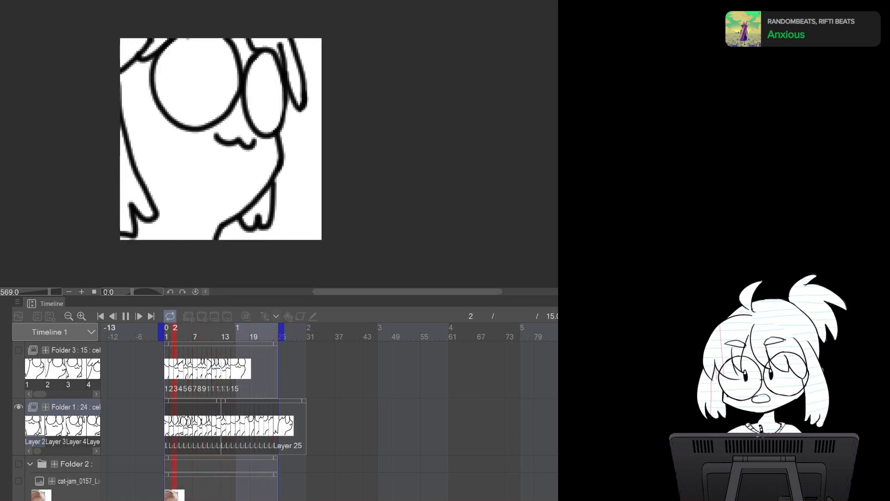
pyautogui.click(126, 316)
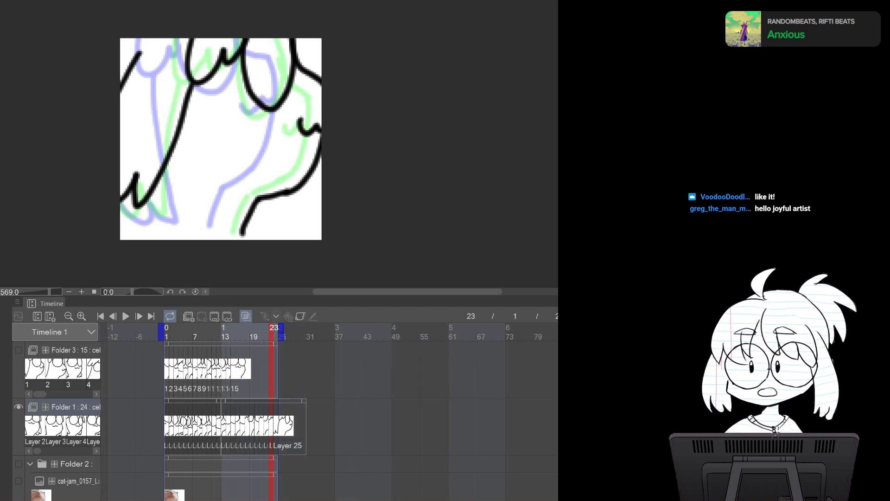
pyautogui.click(126, 316)
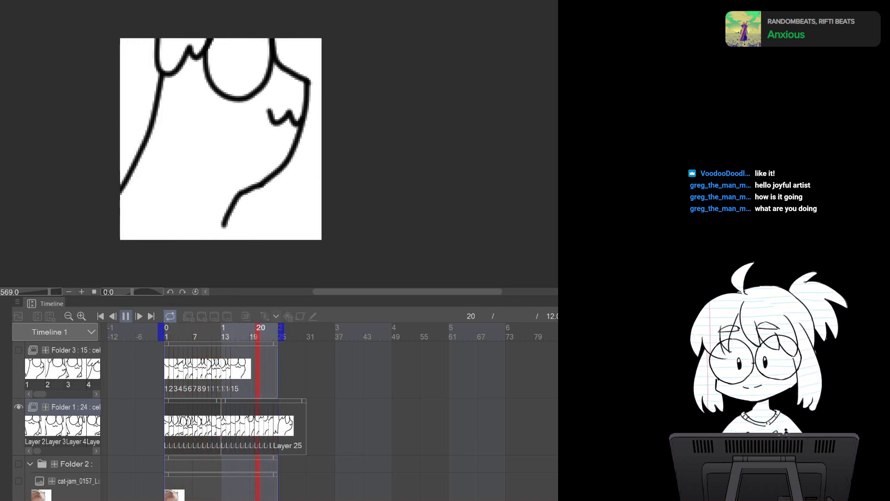
pyautogui.click(126, 317)
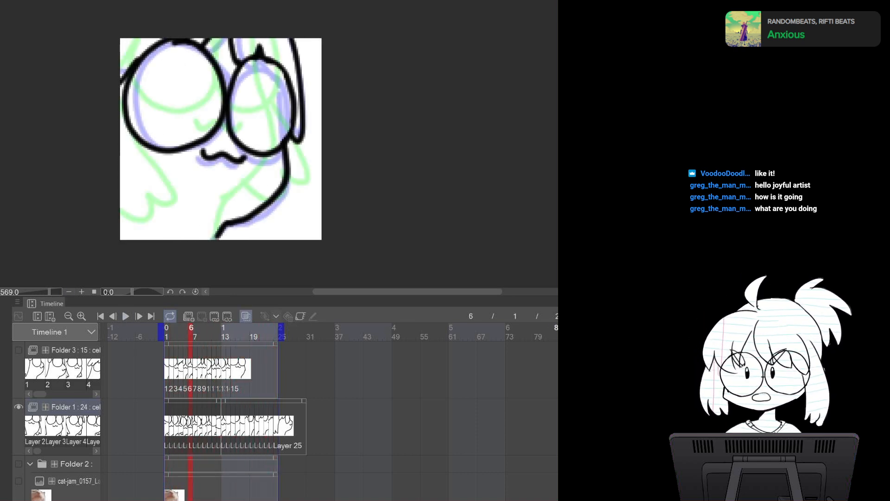
pyautogui.click(167, 331)
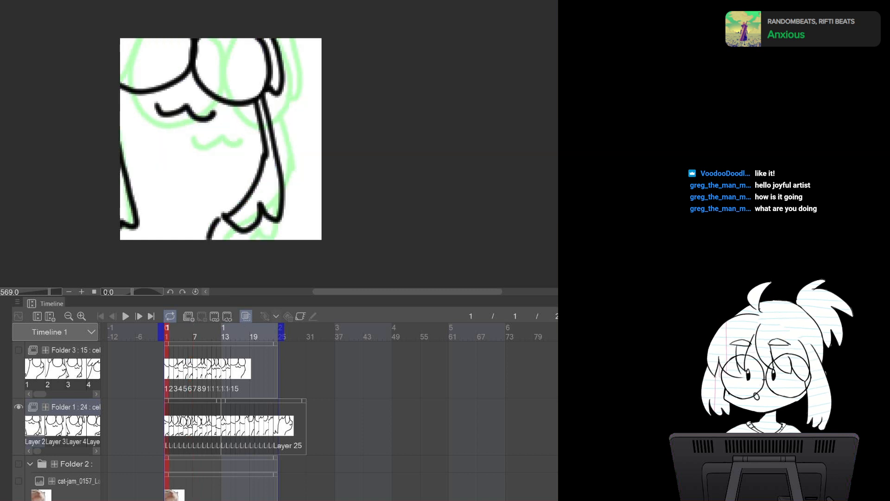
# Flip back and forth between frames 1 and 2 to compare the drawings, ending on frame 3
pyautogui.press('Right')
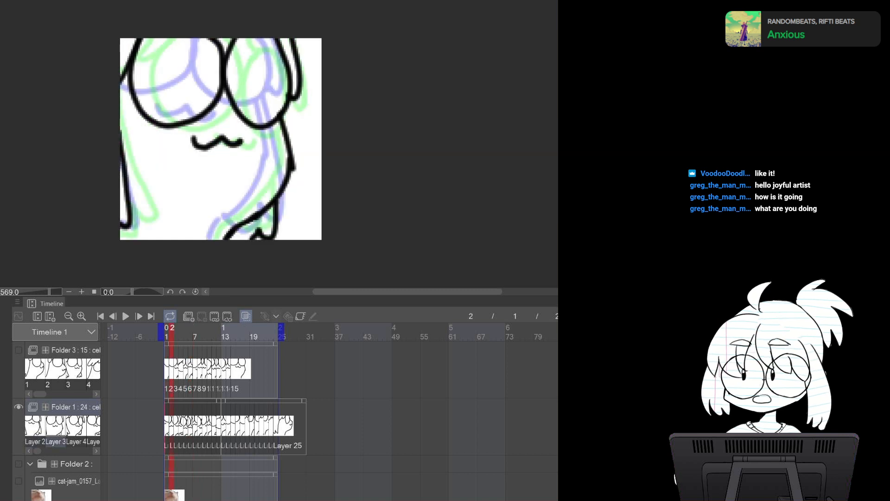
pyautogui.press('Left')
pyautogui.press('Right')
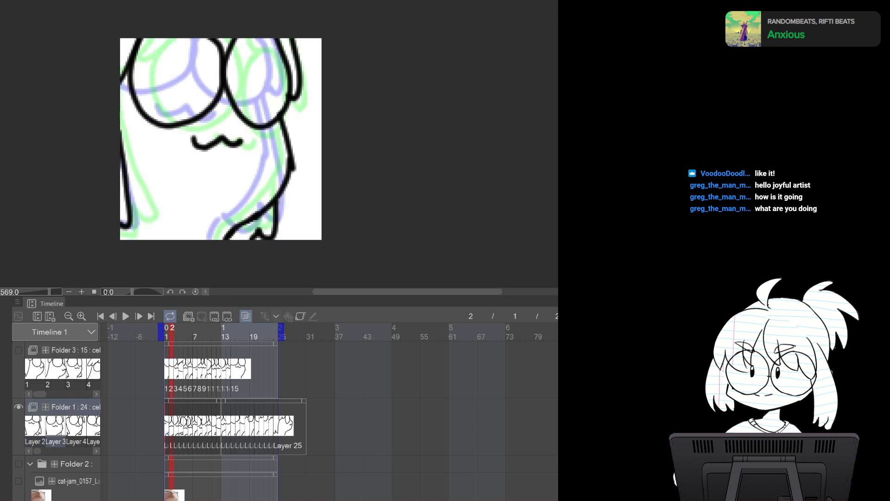
pyautogui.press('Left')
pyautogui.press('Right')
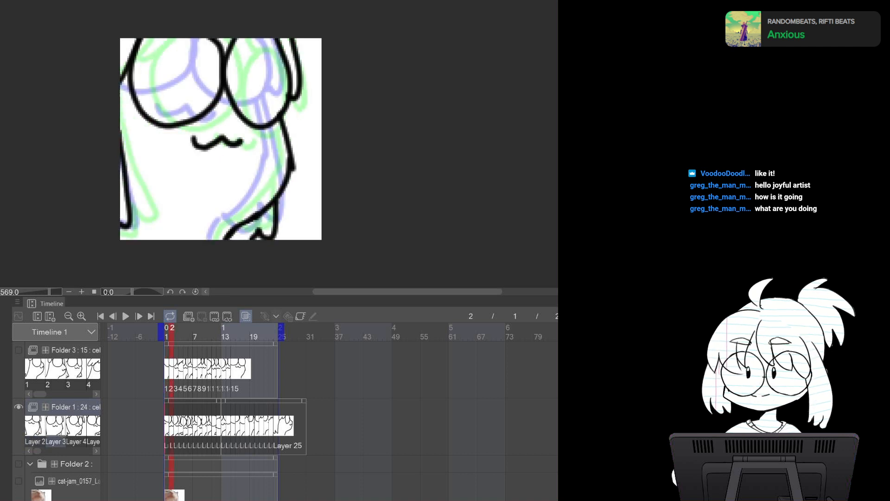
pyautogui.press('Left')
pyautogui.press('Right')
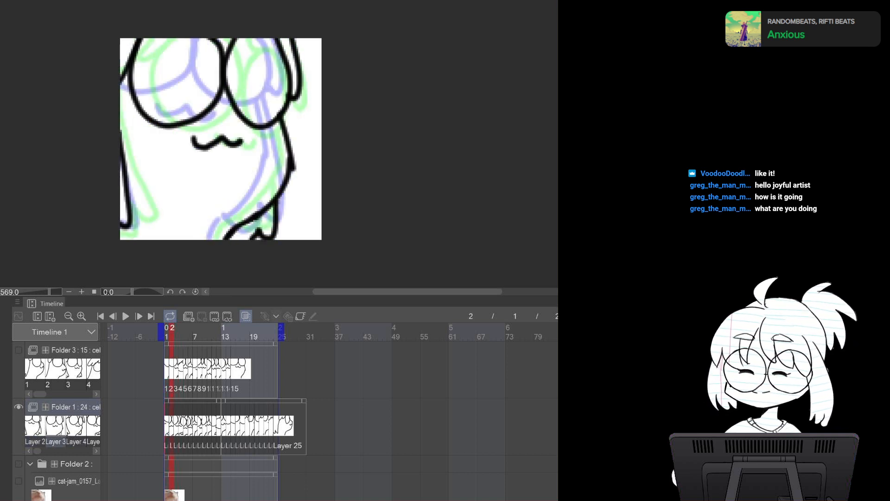
pyautogui.press('Left')
pyautogui.press('Right')
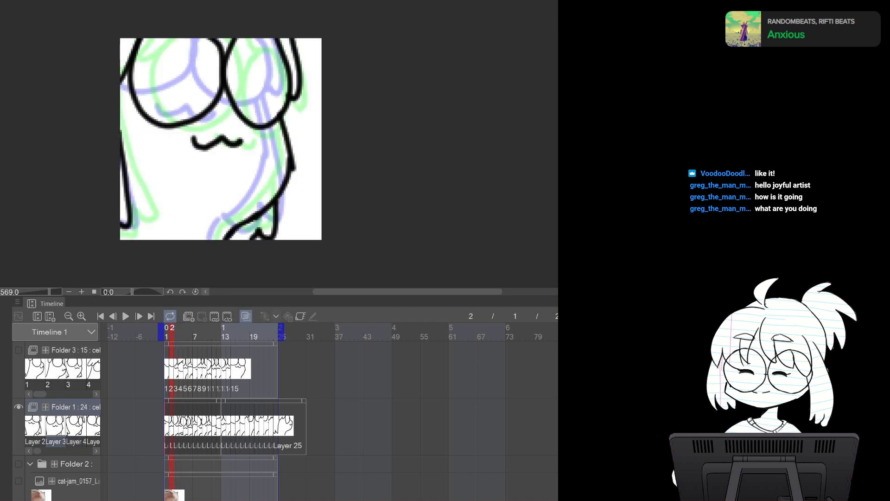
pyautogui.press('Left')
pyautogui.press('Right')
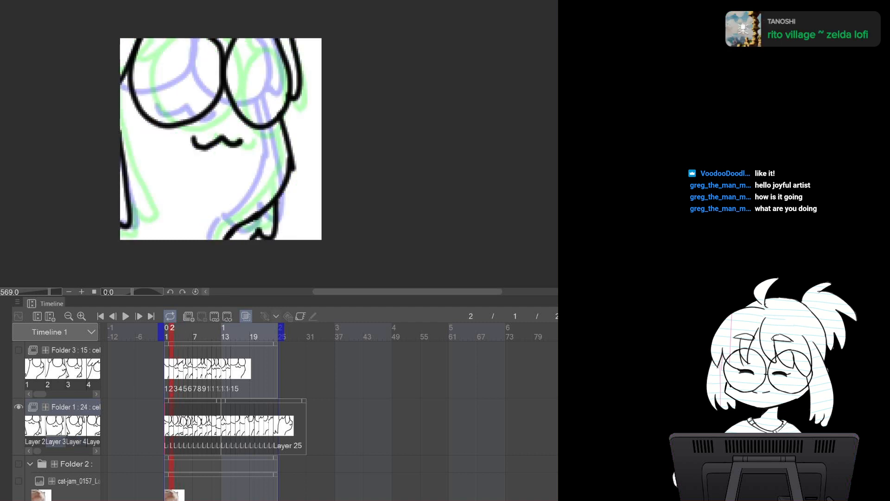
pyautogui.press('Right')
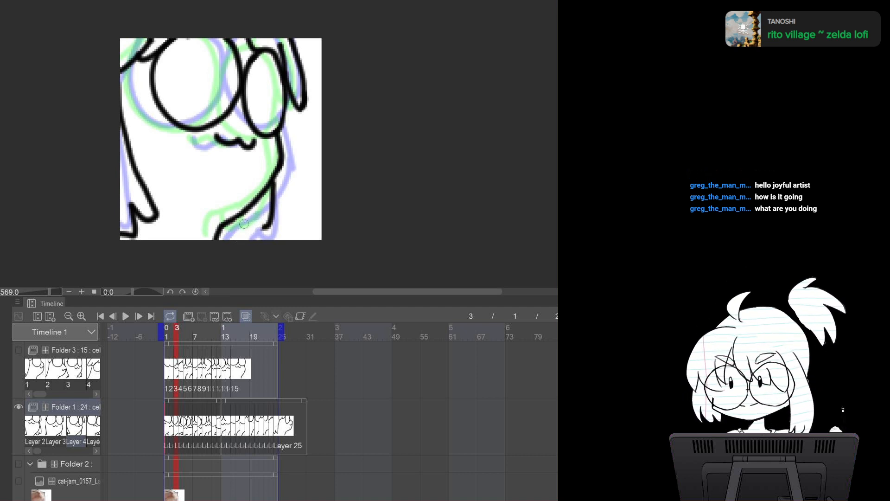
# Try a stroke near the lower right of frame 3, undo it, and flip among frames 1 to 3
pyautogui.moveTo(255, 221)
pyautogui.mouseDown()
pyautogui.moveTo(239, 235)
pyautogui.moveTo(235, 221)
pyautogui.moveTo(241, 230)
pyautogui.moveTo(262, 223)
pyautogui.moveTo(267, 208)
pyautogui.mouseUp()
pyautogui.hotkey('ctrl', 'z')
pyautogui.press(',')
pyautogui.press(',')
pyautogui.press('.')
pyautogui.press('.')
pyautogui.press(',')
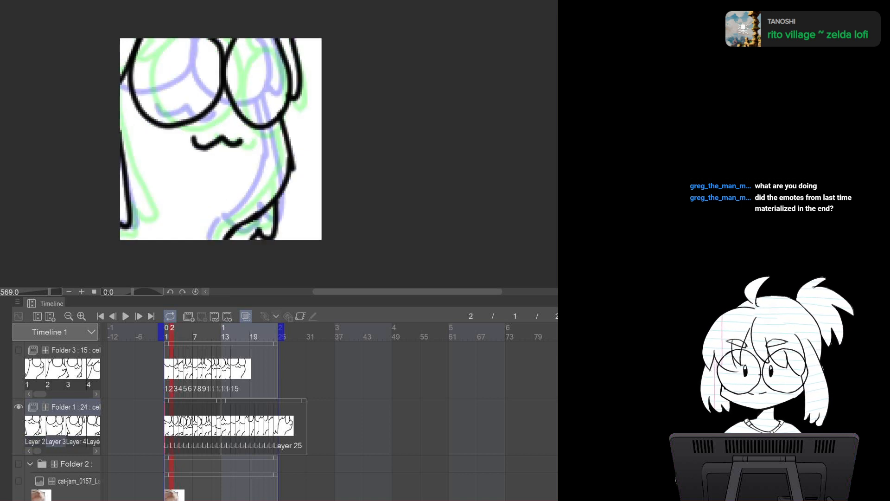
pyautogui.press('.')
pyautogui.press(',')
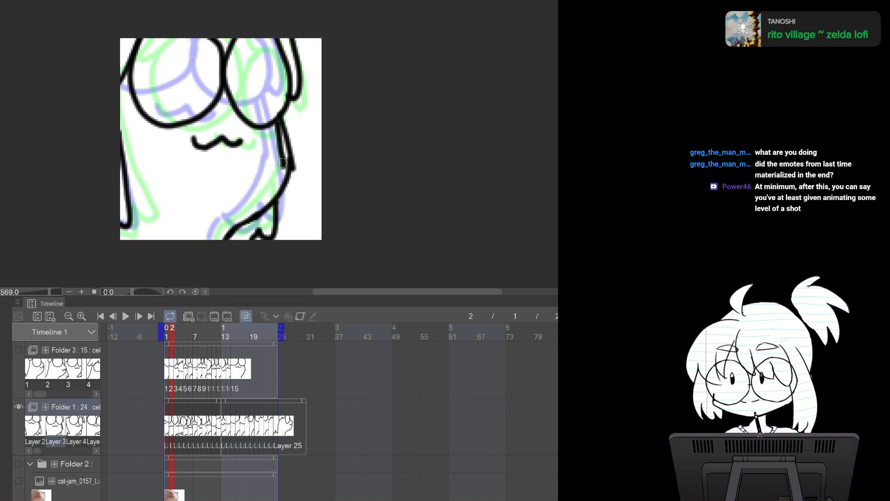
# Redraw the right edge of the body on frame 2 with several strokes
pyautogui.moveTo(278, 122)
pyautogui.mouseDown()
pyautogui.moveTo(283, 163)
pyautogui.moveTo(282, 155)
pyautogui.moveTo(275, 182)
pyautogui.moveTo(256, 203)
pyautogui.mouseUp()
pyautogui.hotkey('ctrl', 'z')
pyautogui.moveTo(278, 131)
pyautogui.mouseDown()
pyautogui.moveTo(276, 184)
pyautogui.moveTo(257, 210)
pyautogui.mouseUp()
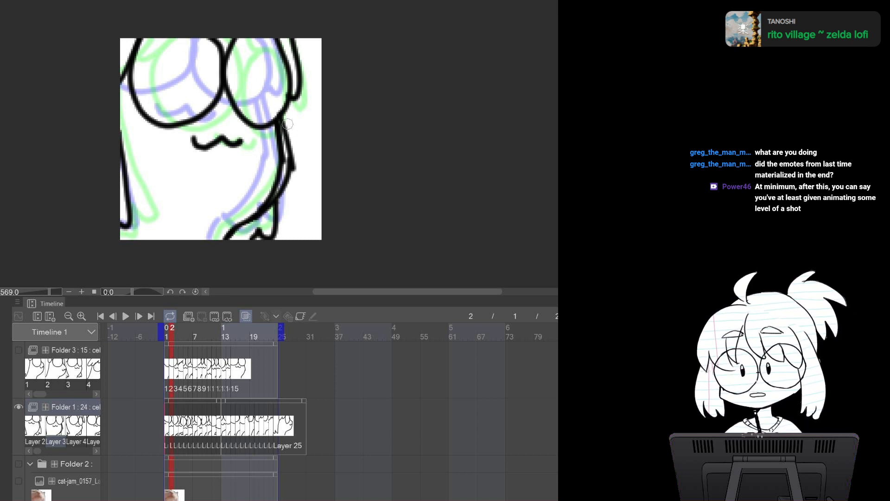
pyautogui.moveTo(285, 122)
pyautogui.mouseDown()
pyautogui.moveTo(289, 178)
pyautogui.moveTo(262, 215)
pyautogui.mouseUp()
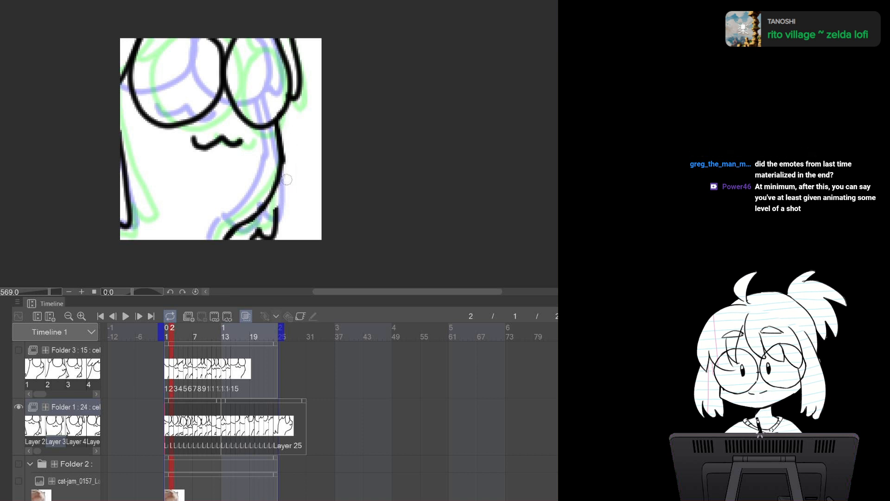
pyautogui.moveTo(276, 189); pyautogui.dragTo(277, 210)
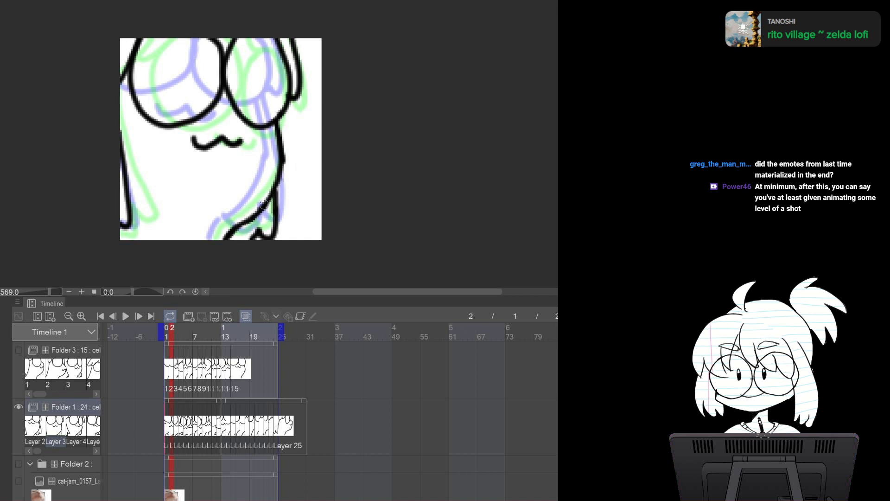
# Flip back and forth through frames 1 to 4 to compare the body outlines
pyautogui.press('Left')
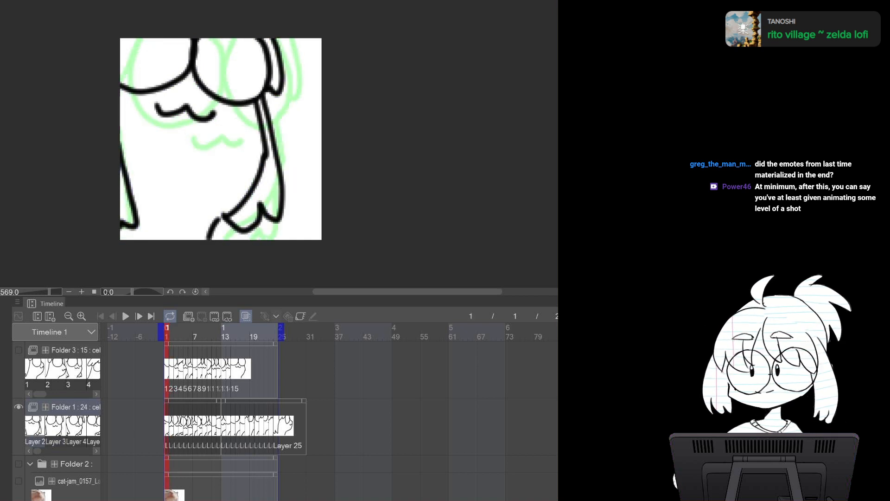
pyautogui.press('Right')
pyautogui.press('Right')
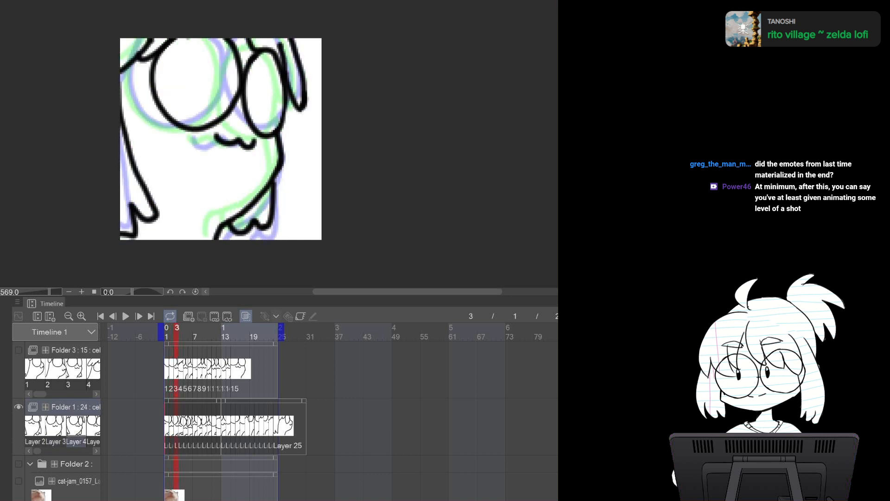
pyautogui.press('Left')
pyautogui.press('Left')
pyautogui.press('Right')
pyautogui.press('Right')
pyautogui.press('Right')
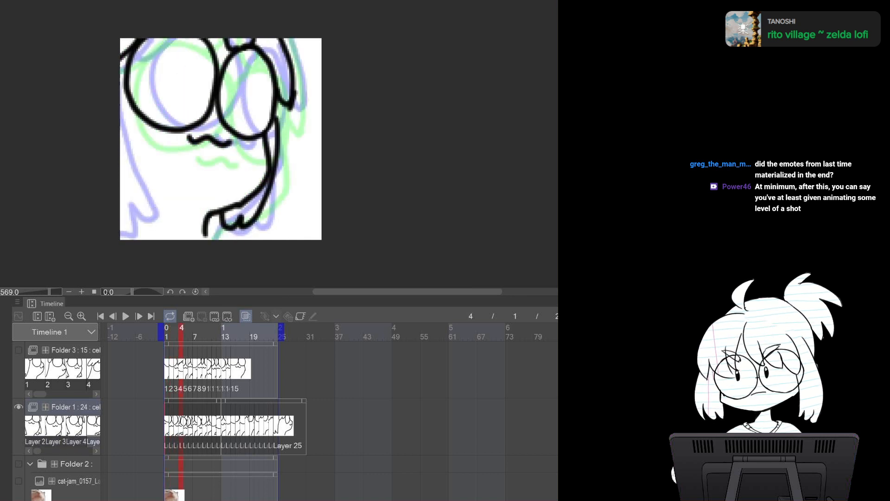
pyautogui.press('Left')
pyautogui.press('Left')
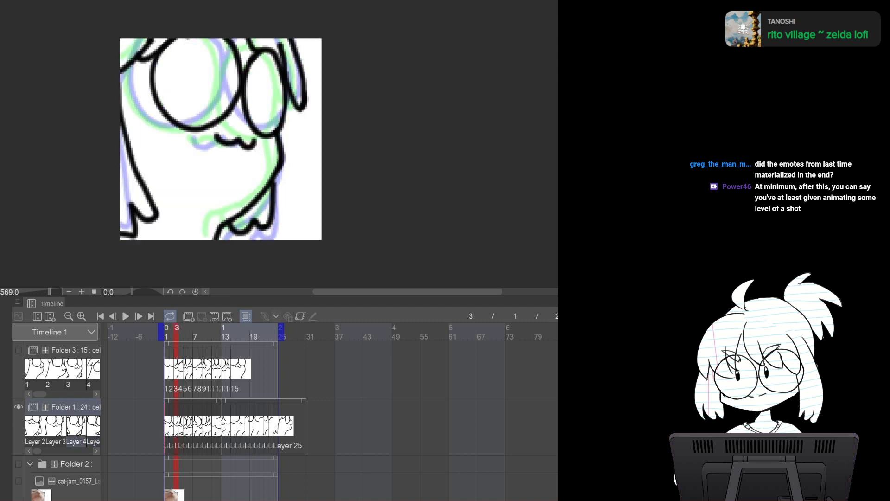
pyautogui.press('Right')
pyautogui.press('Right')
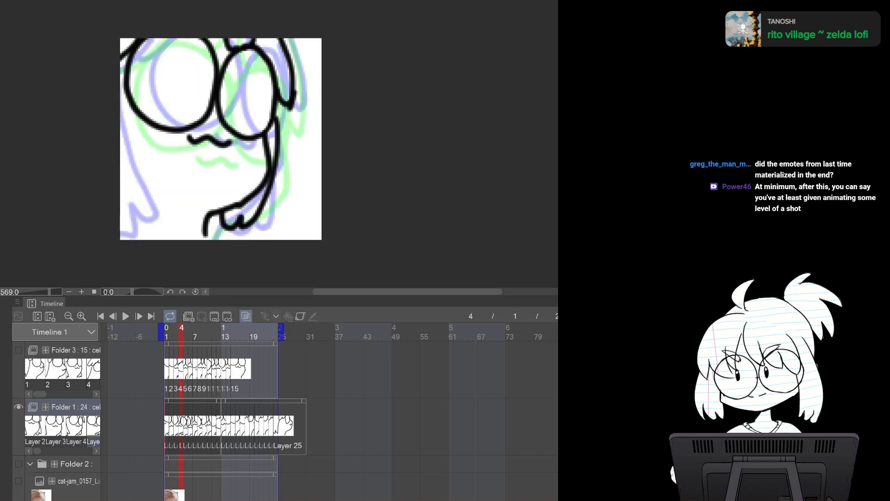
pyautogui.press('Left')
pyautogui.press('Right')
# Draw a stroke along the left side of the body on frame 4 and flip frames 1 to 4 to check it
pyautogui.moveTo(127, 124)
pyautogui.mouseDown()
pyautogui.moveTo(158, 192)
pyautogui.moveTo(127, 221)
pyautogui.moveTo(110, 204)
pyautogui.mouseUp()
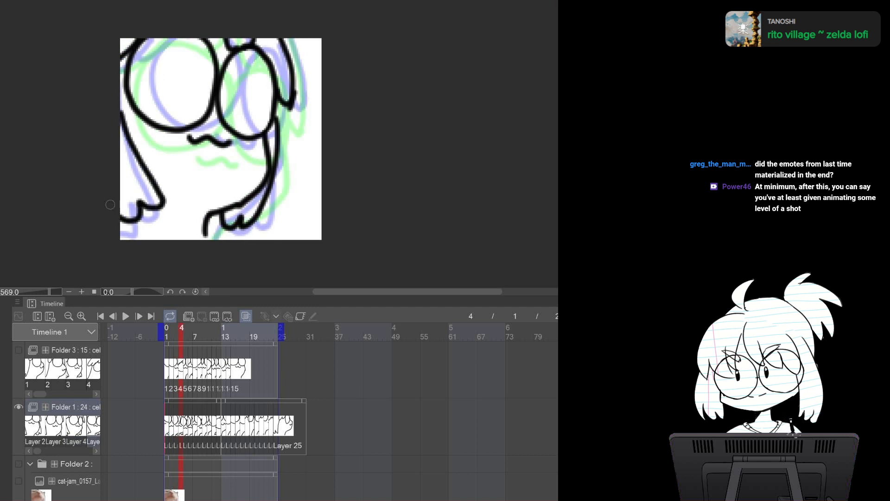
pyautogui.press('Left')
pyautogui.press('Left')
pyautogui.press('Left')
pyautogui.press('Right')
pyautogui.press('Right')
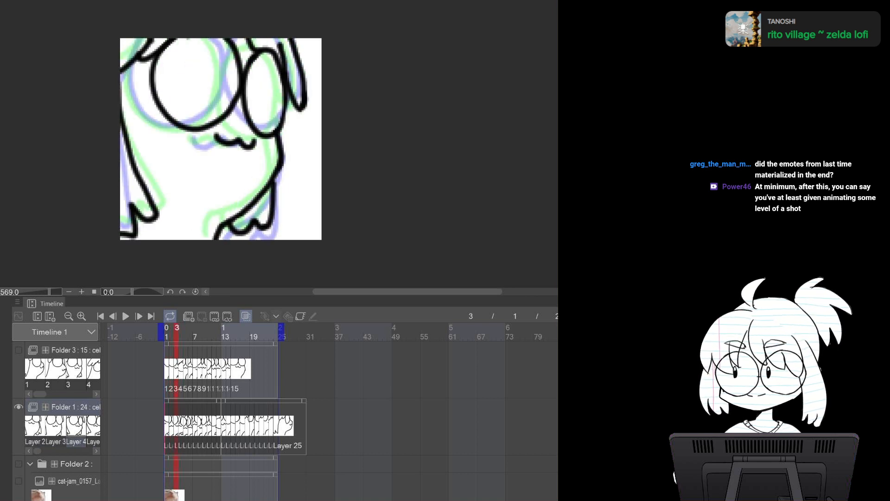
pyautogui.press('Right')
# Draw the right side of the body and leg on frame 4, undoing one misplaced stroke
pyautogui.moveTo(277, 116)
pyautogui.mouseDown()
pyautogui.moveTo(278, 180)
pyautogui.moveTo(279, 172)
pyautogui.moveTo(248, 230)
pyautogui.moveTo(223, 216)
pyautogui.mouseUp()
pyautogui.moveTo(267, 124); pyautogui.dragTo(302, 204)
pyautogui.hotkey('ctrl', 'z')
pyautogui.moveTo(268, 122)
pyautogui.mouseDown()
pyautogui.moveTo(287, 178)
pyautogui.moveTo(277, 215)
pyautogui.moveTo(292, 203)
pyautogui.mouseUp()
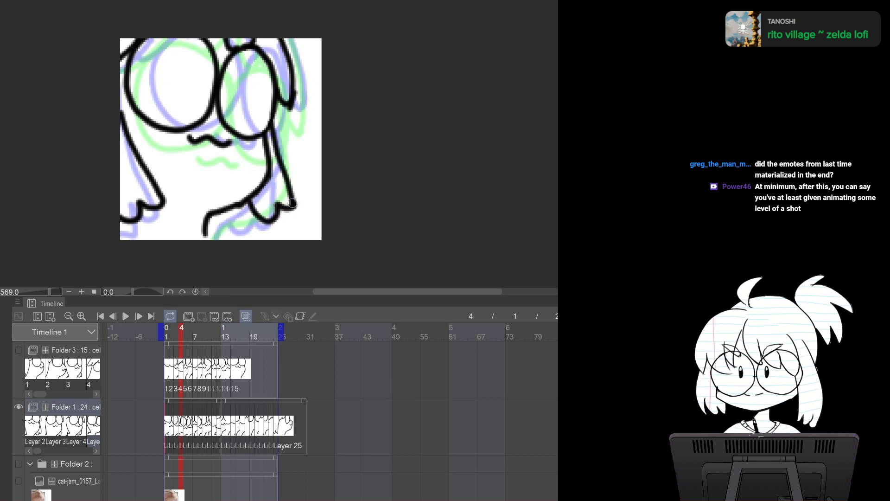
# Flip back and forth through frames 1 to 5 to review the motion of the redrawn lines
pyautogui.press('Left')
pyautogui.press('Left')
pyautogui.press('Left')
pyautogui.press('Right')
pyautogui.press('Right')
pyautogui.press('Right')
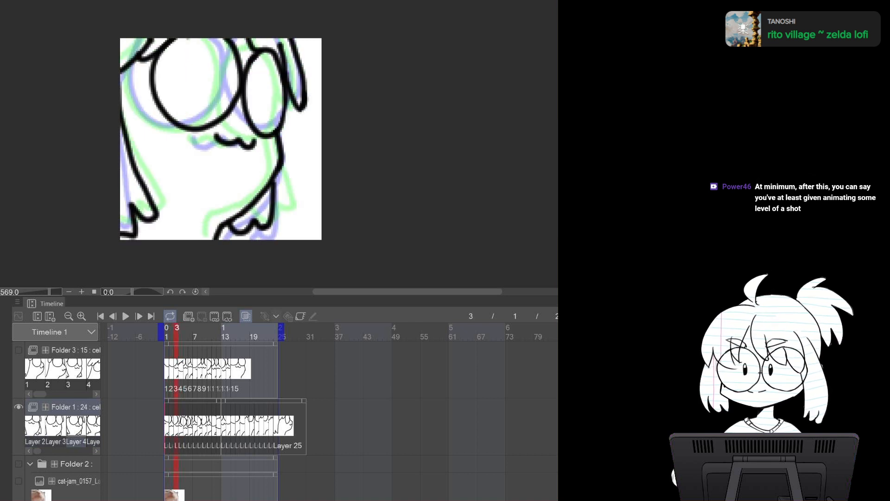
pyautogui.press('Right')
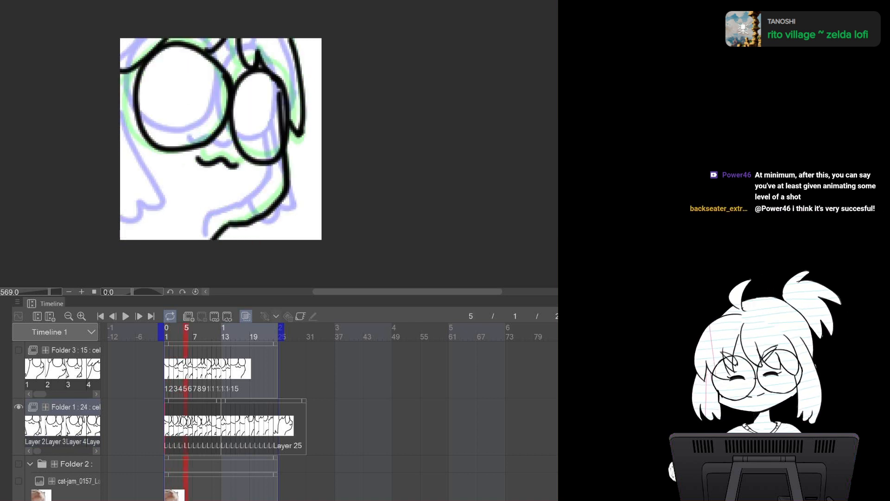
pyautogui.press('Left')
pyautogui.press('Left')
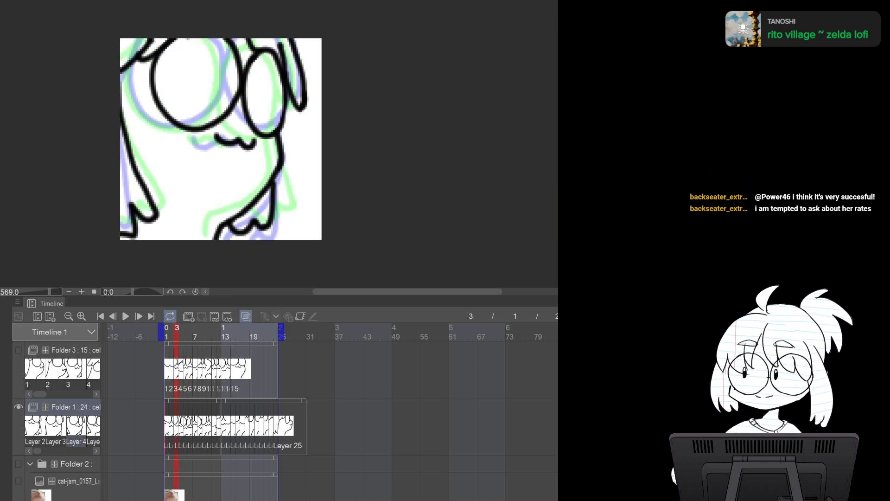
pyautogui.press('Right')
pyautogui.press('Right')
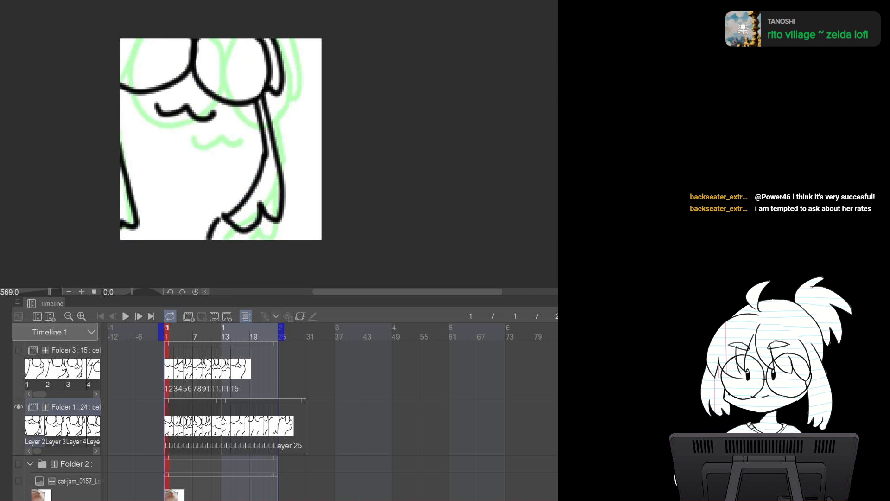
pyautogui.press('Left')
pyautogui.press('Left')
pyautogui.press('Right')
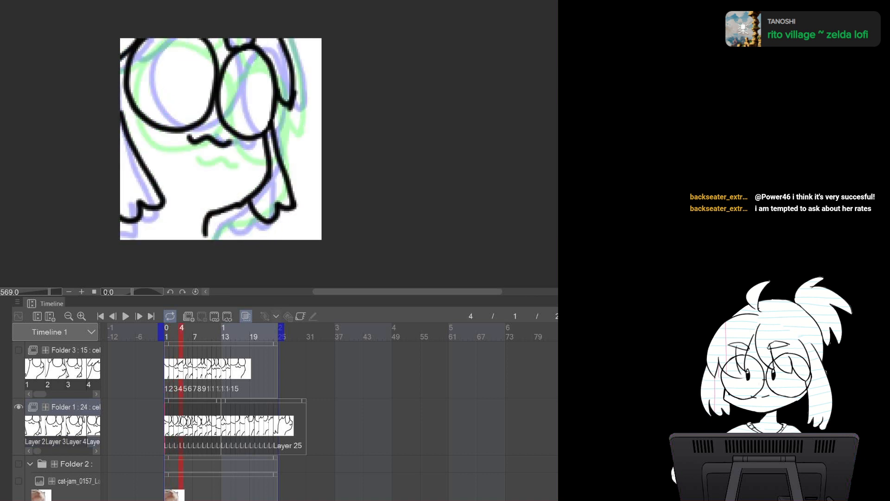
pyautogui.press('Left')
pyautogui.press('Left')
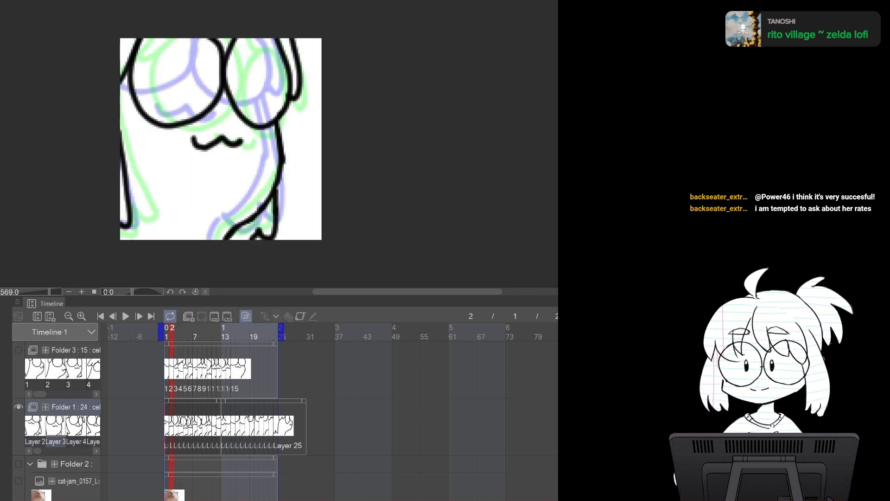
pyautogui.press('Right')
pyautogui.press('Right')
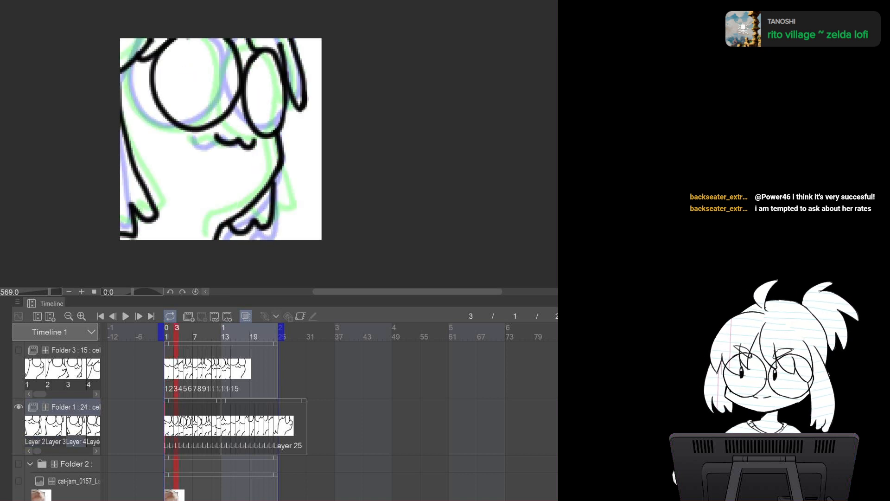
pyautogui.press('Right')
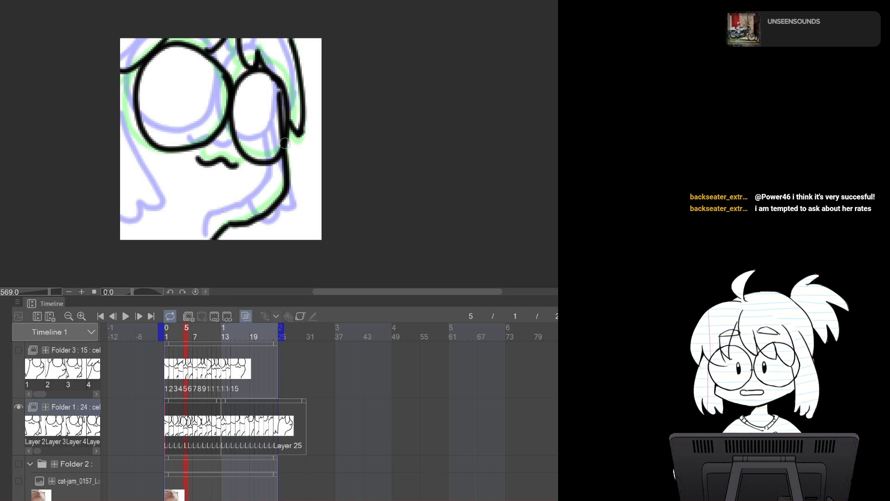
pyautogui.press('Left')
pyautogui.press('Left')
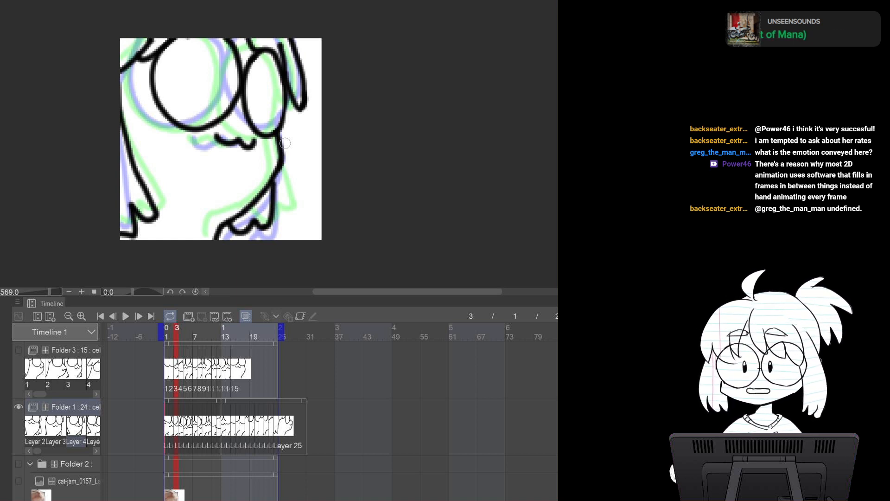
# Flip back and forth through frames 2 to 5 to compare the body outlines
pyautogui.press('Left')
pyautogui.press('Left')
pyautogui.press('Right')
pyautogui.press('Right')
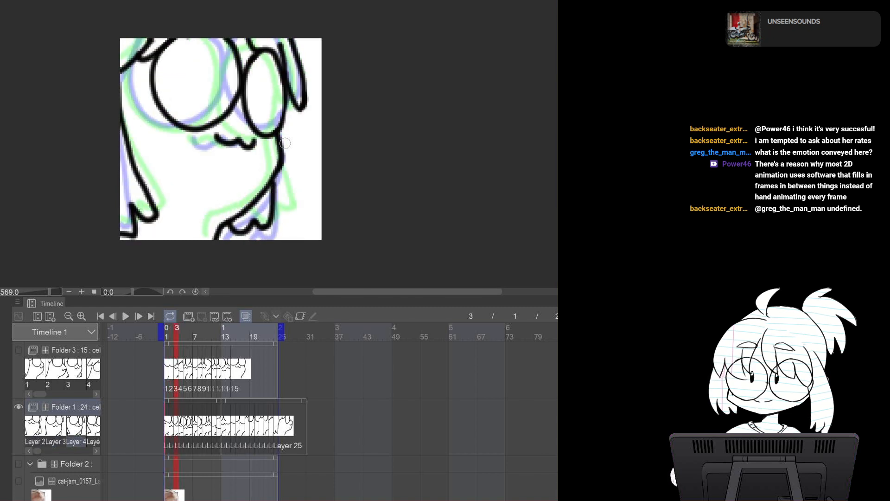
pyautogui.press('Left')
pyautogui.press('Left')
pyautogui.press('Right')
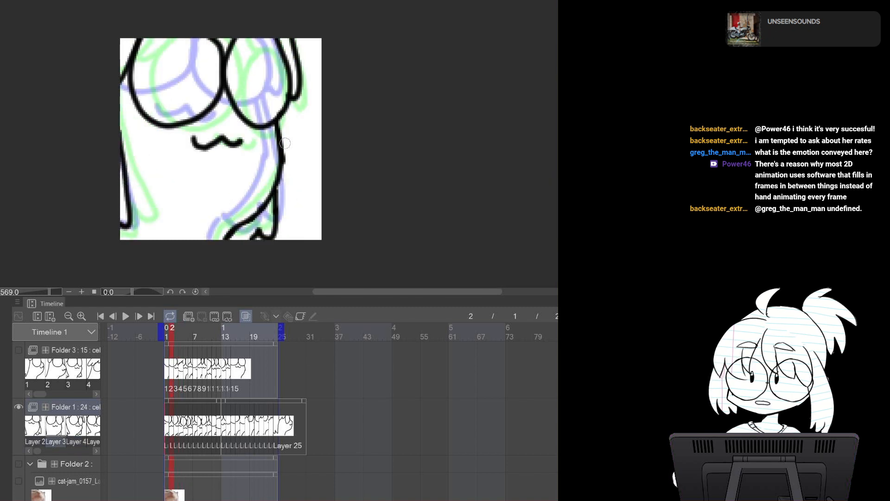
pyautogui.press('Right')
pyautogui.press('Right')
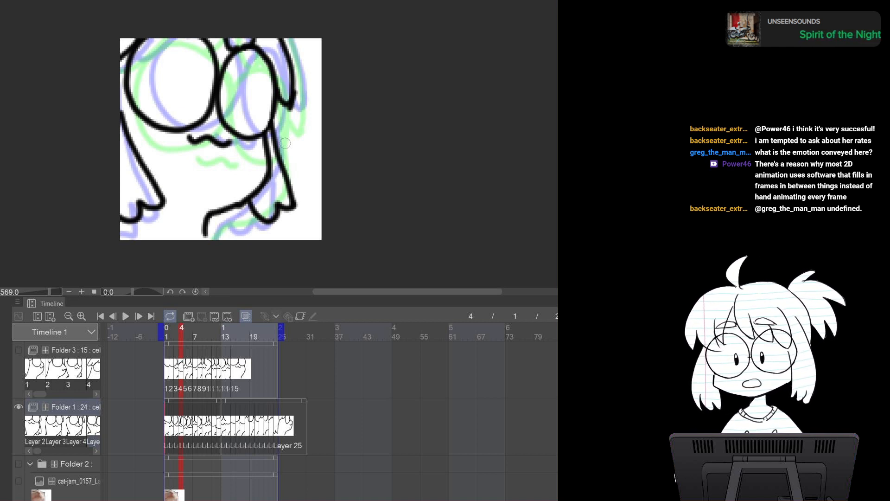
pyautogui.press('Left')
pyautogui.press('Left')
pyautogui.press('Left')
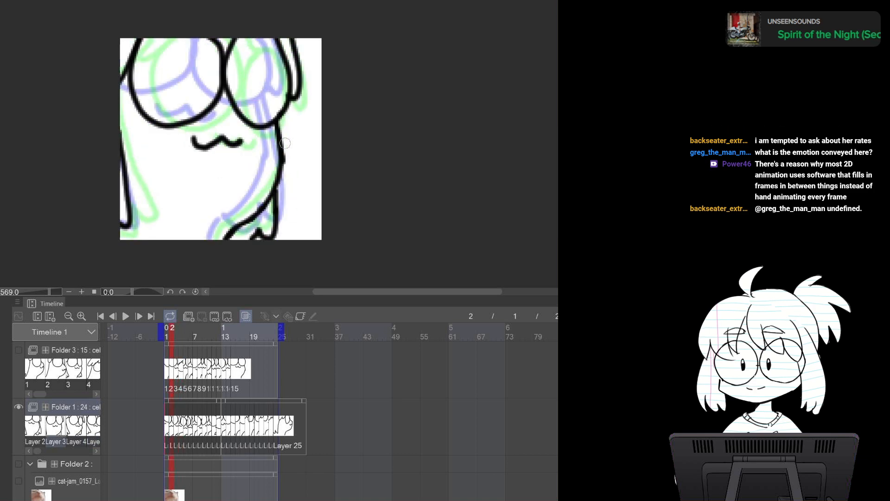
pyautogui.press('Right')
pyautogui.press('Right')
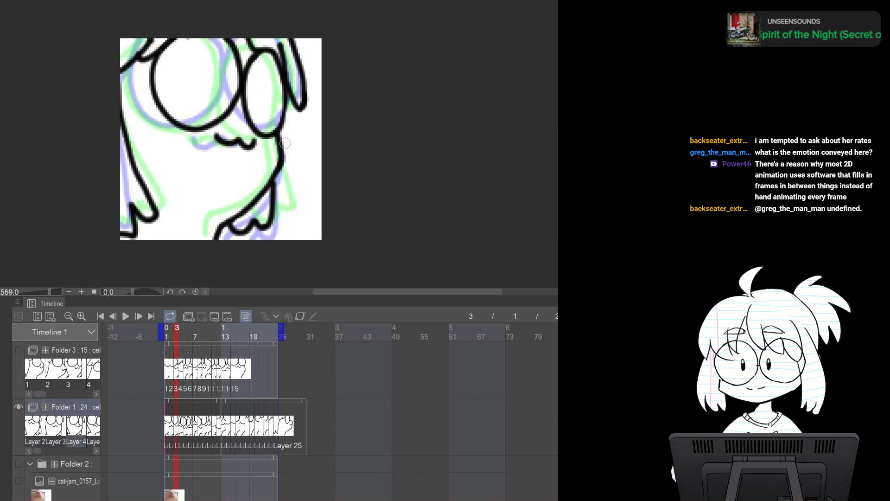
pyautogui.press('Right')
pyautogui.press('Left')
pyautogui.press('Left')
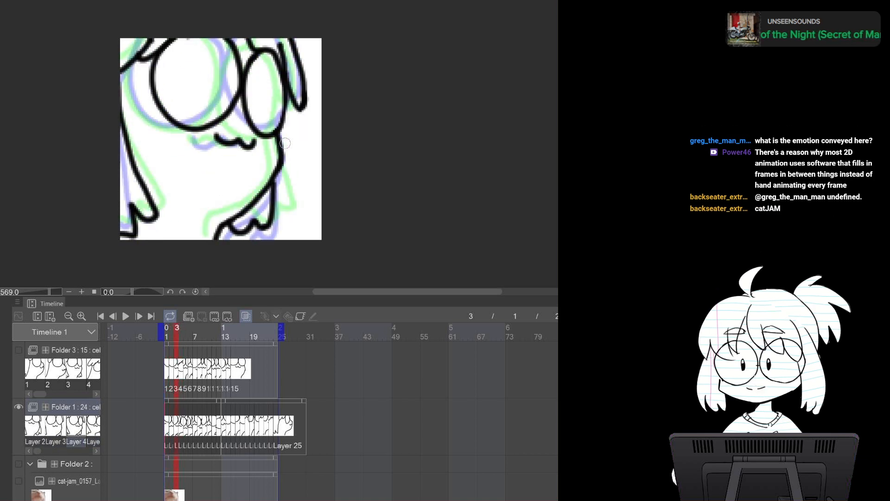
pyautogui.press('Right')
pyautogui.press('Right')
pyautogui.press('Right')
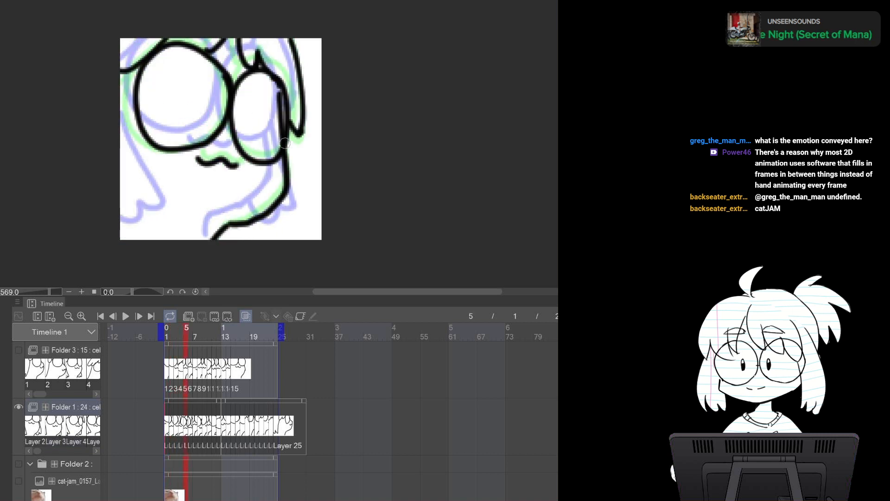
pyautogui.press('Left')
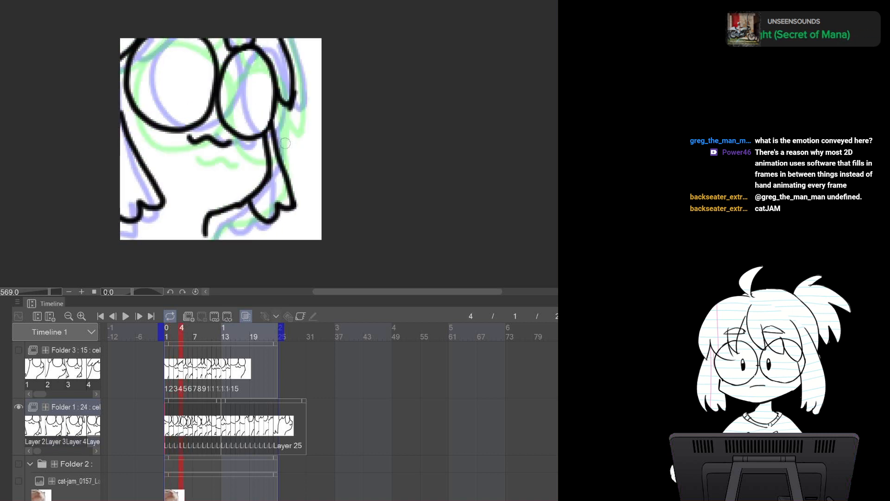
pyautogui.press('Right')
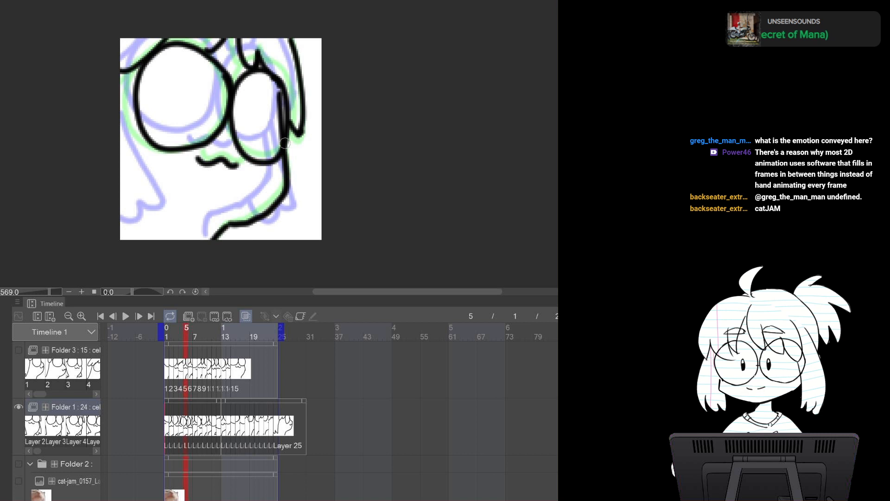
# Redraw the right edge of the head beside the glasses on frame 5 and flip frames 4 to 5 to check it
pyautogui.moveTo(277, 97); pyautogui.dragTo(274, 151)
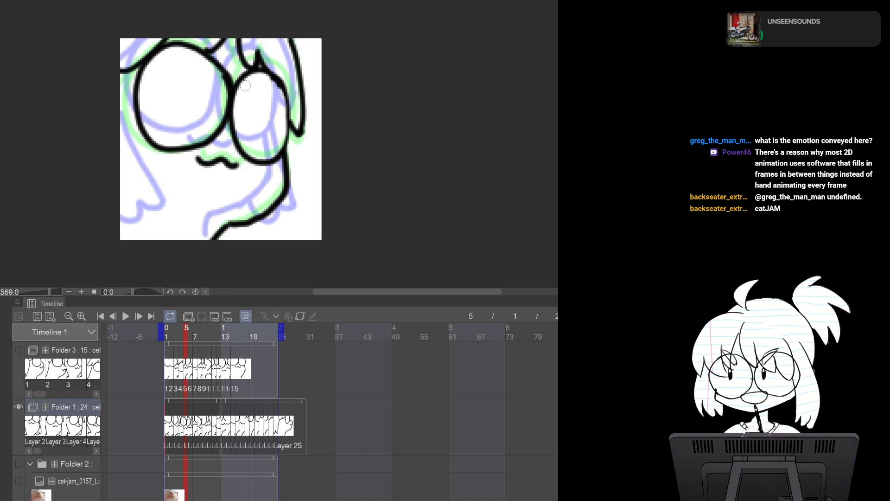
pyautogui.moveTo(283, 86); pyautogui.dragTo(287, 135)
pyautogui.moveTo(287, 130); pyautogui.dragTo(282, 147)
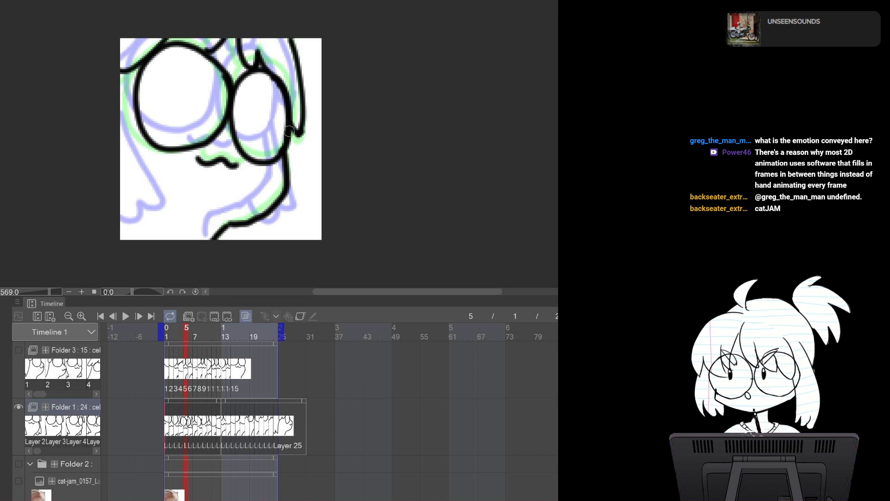
pyautogui.press('Left')
pyautogui.press('Right')
pyautogui.press('Left')
pyautogui.press('Right')
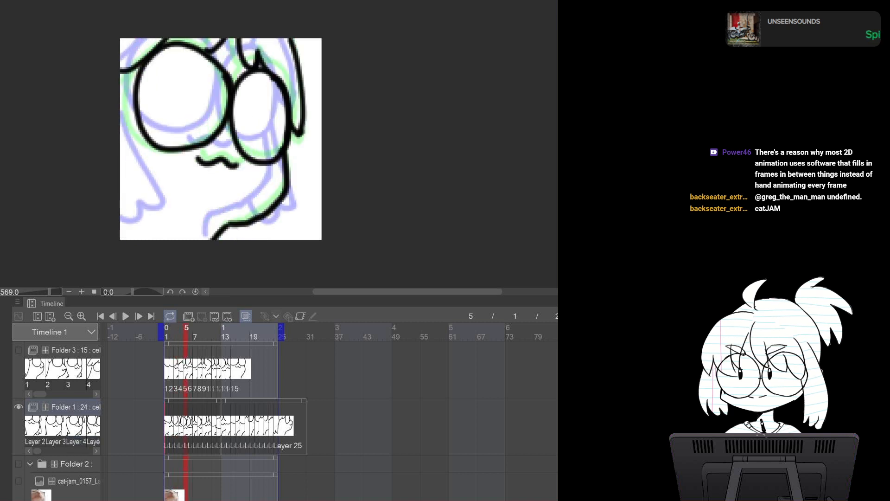
# Draw a short stroke along the bottom of the body on frame 5 and flip frames 4 to 5 to check it
pyautogui.moveTo(262, 217)
pyautogui.mouseDown()
pyautogui.moveTo(242, 237)
pyautogui.moveTo(252, 229)
pyautogui.mouseUp()
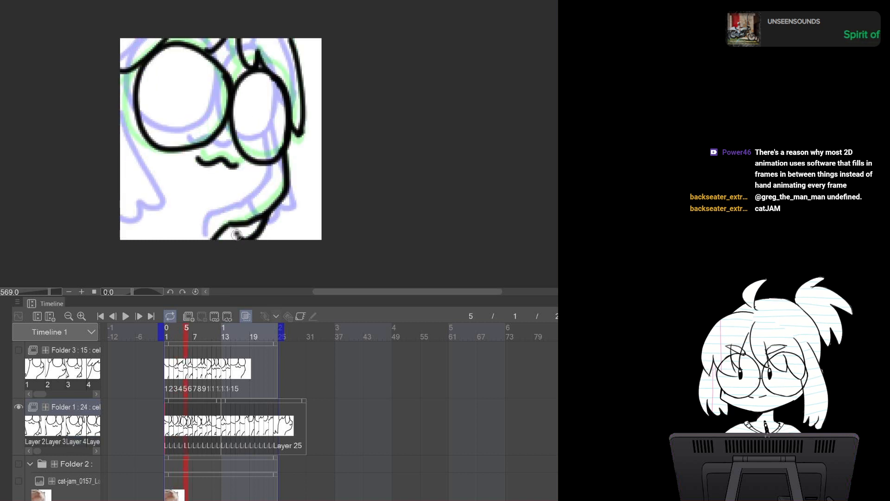
pyautogui.press('Left')
pyautogui.press('Right')
pyautogui.press('Left')
pyautogui.press('Right')
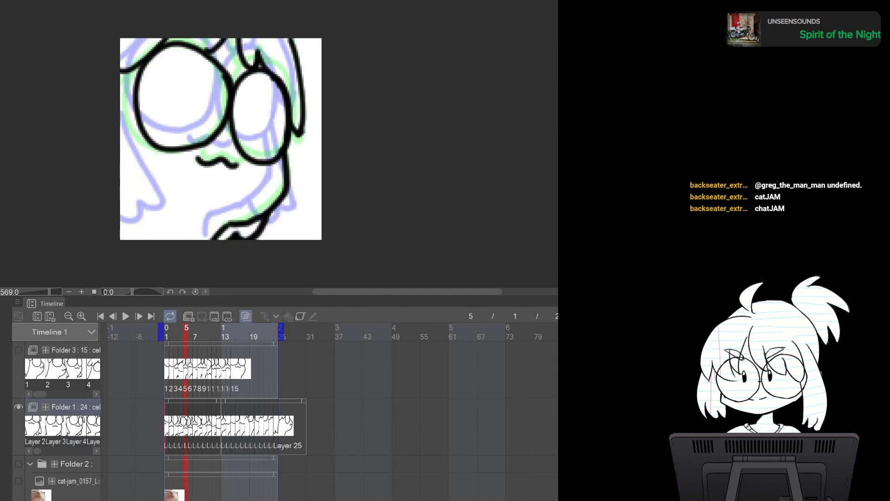
pyautogui.press('Left')
pyautogui.press('Right')
# Draw the left edge of the body on frame 5 and flip through frames 2 to 6 to compare it
pyautogui.moveTo(119, 106); pyautogui.dragTo(122, 177)
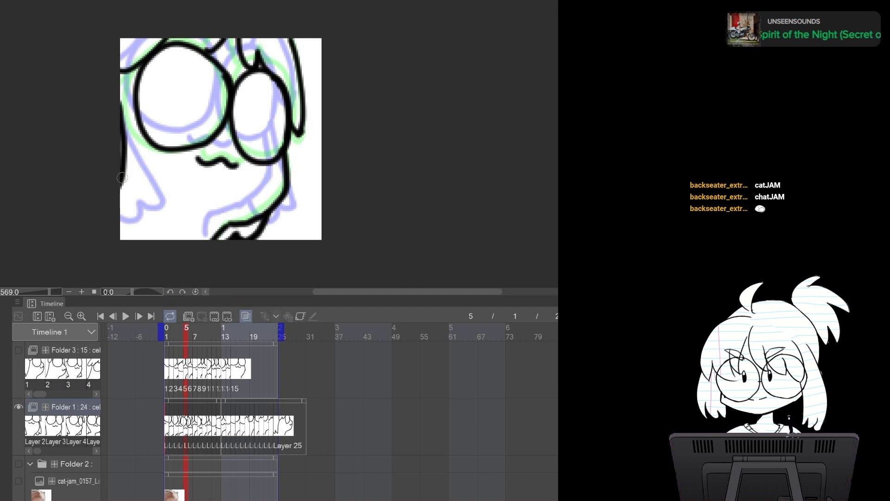
pyautogui.press('Left')
pyautogui.press('Left')
pyautogui.press('Left')
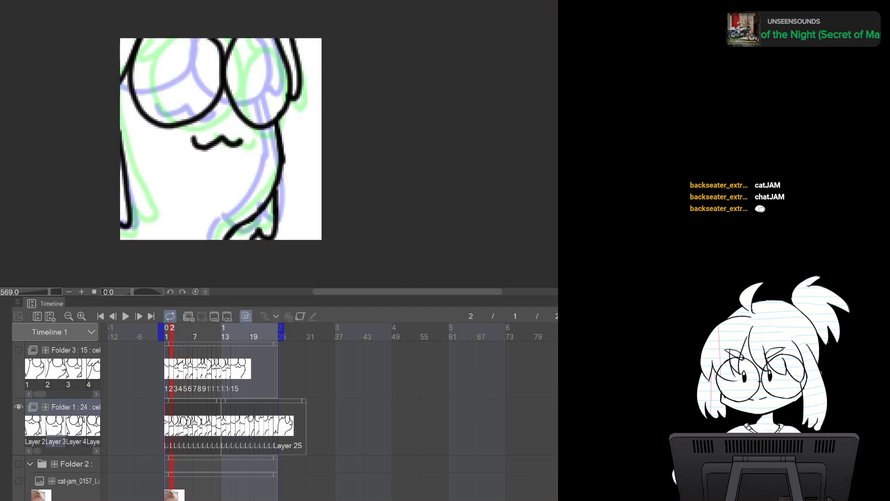
pyautogui.press('Right')
pyautogui.press('Right')
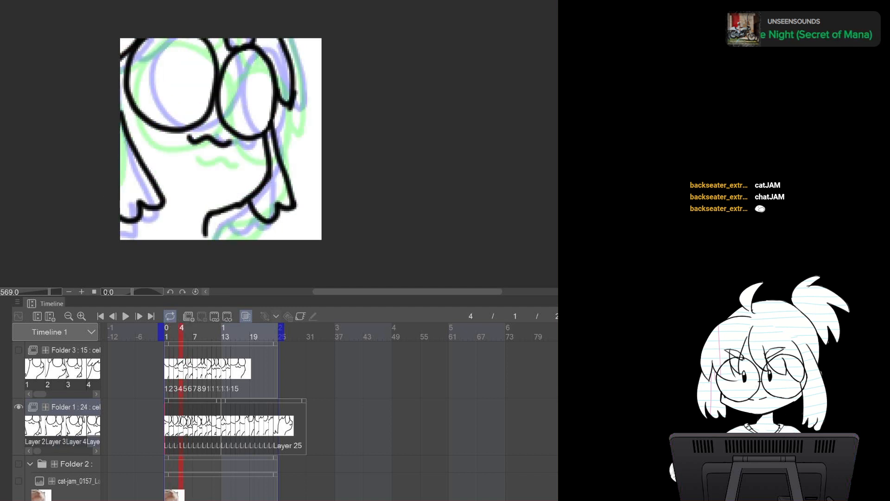
pyautogui.press('Right')
pyautogui.press('Right')
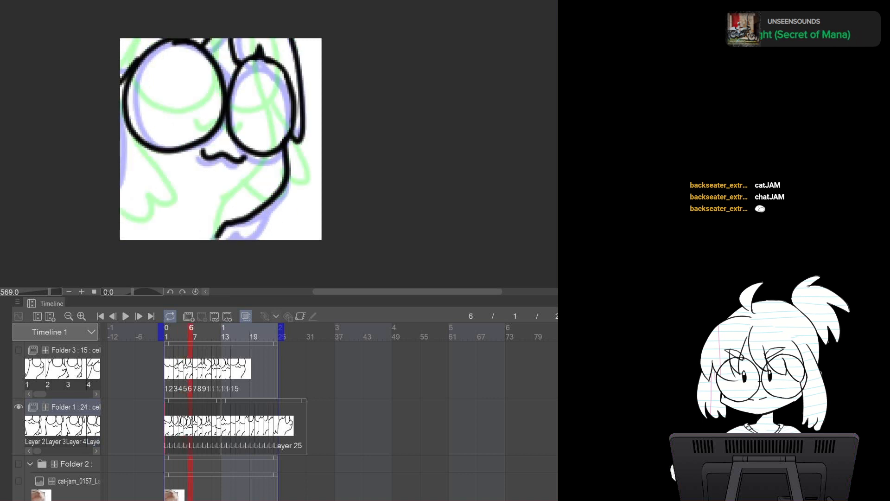
pyautogui.press('Left')
pyautogui.press('Left')
pyautogui.press('Right')
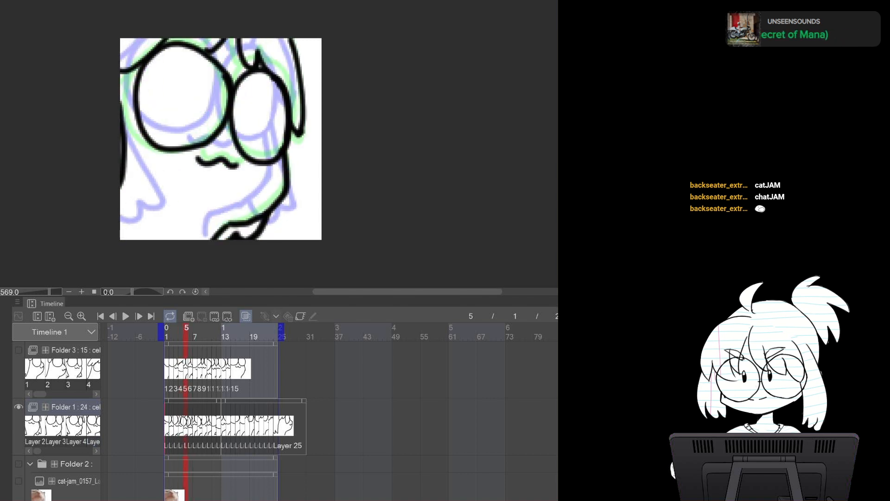
pyautogui.press('Right')
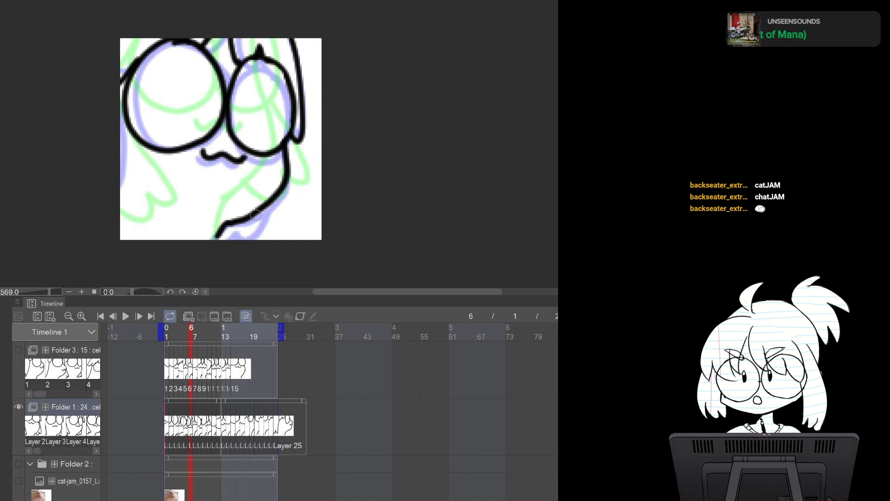
# Draw the lower body line on frame 6 and flip frames 5 to 6 to check it
pyautogui.moveTo(257, 225)
pyautogui.mouseDown()
pyautogui.moveTo(253, 238)
pyautogui.moveTo(226, 236)
pyautogui.mouseUp()
pyautogui.press('Left')
pyautogui.press('Left')
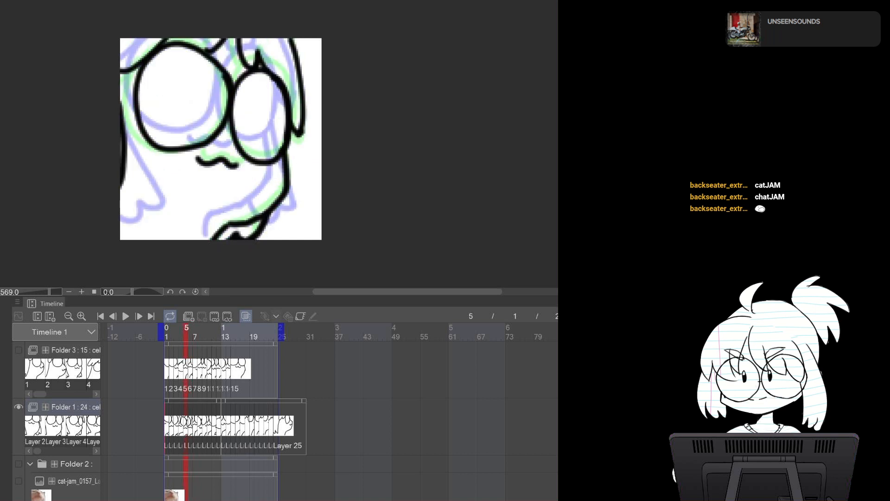
pyautogui.press('Right')
pyautogui.press('Right')
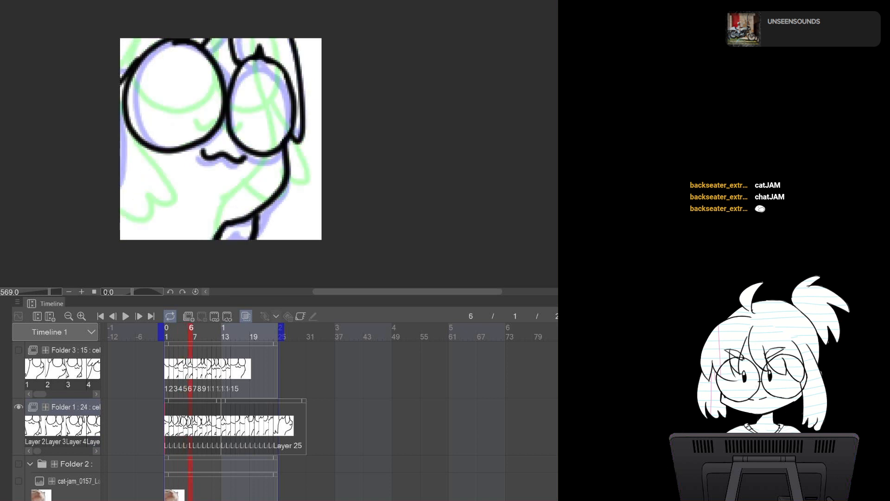
# Draw the left edge of the body on frame 6 and flip through frames 4 to 7 to compare it
pyautogui.moveTo(120, 126)
pyautogui.mouseDown()
pyautogui.moveTo(131, 216)
pyautogui.moveTo(108, 233)
pyautogui.mouseUp()
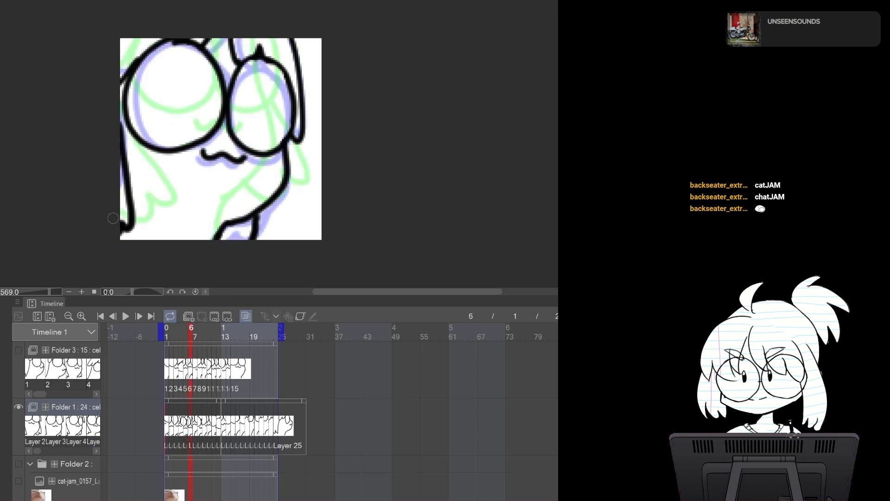
pyautogui.press('Left')
pyautogui.press('Left')
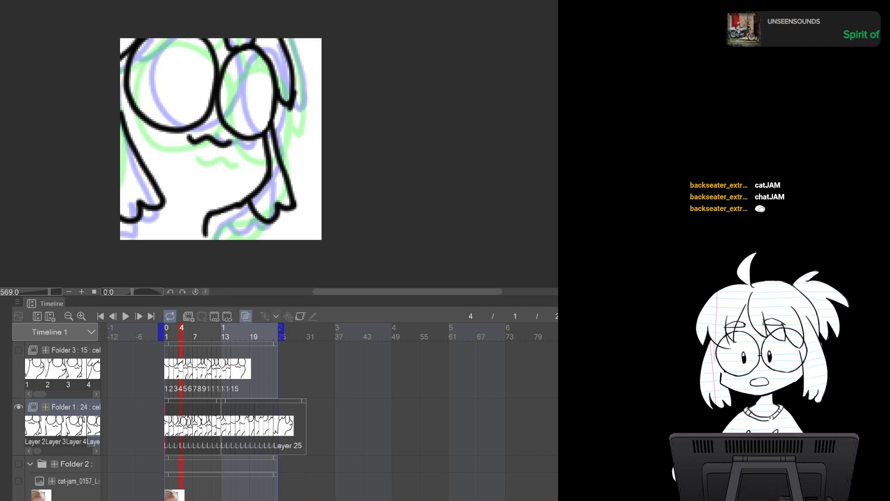
pyautogui.press('Right')
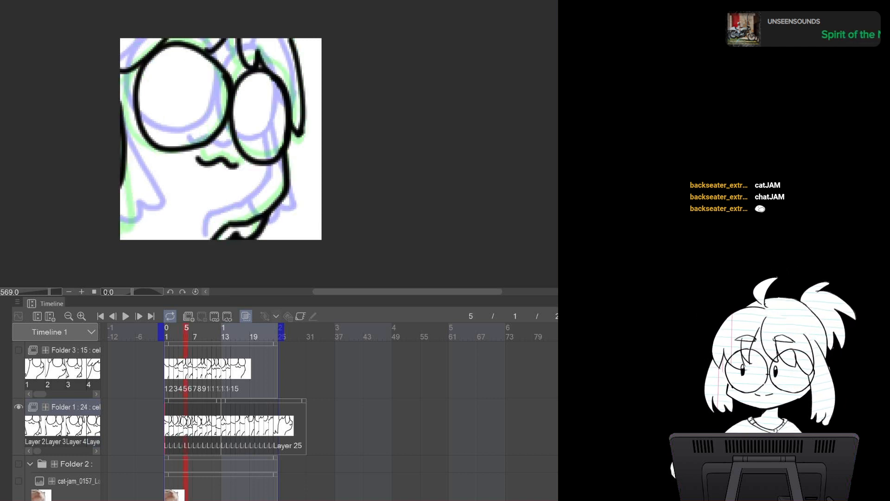
pyautogui.press('Right')
pyautogui.press('Right')
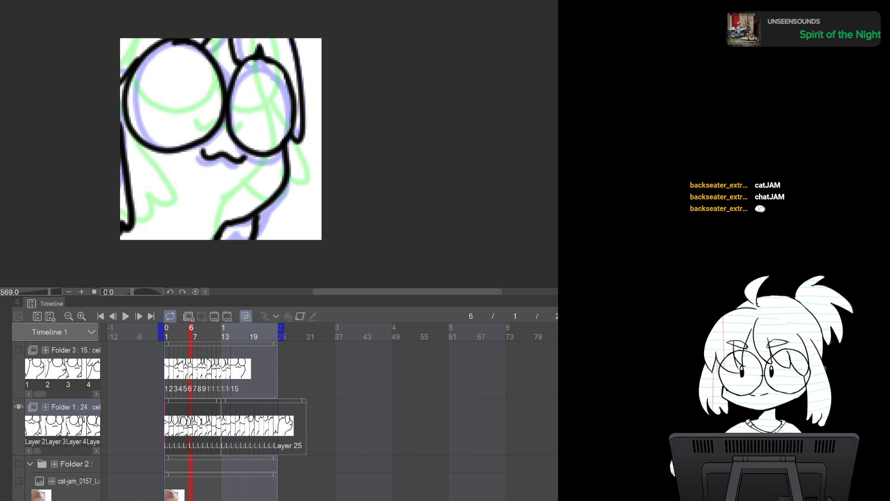
pyautogui.press('Left')
pyautogui.press('Left')
pyautogui.press('Left')
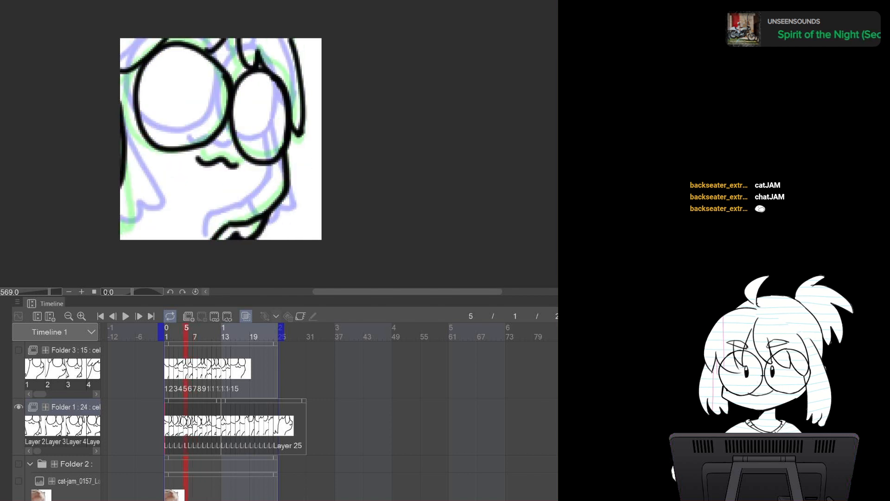
pyautogui.press('Right')
pyautogui.press('Right')
pyautogui.press('Right')
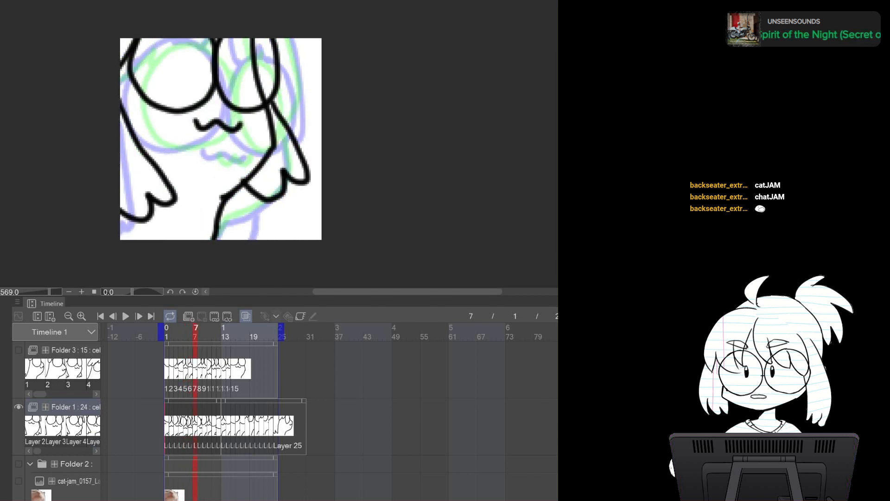
# Flip back and forth through frames 5 to 8 to review the motion of the redrawn lines
pyautogui.moveTo(253, 54); pyautogui.dragTo(274, 144)
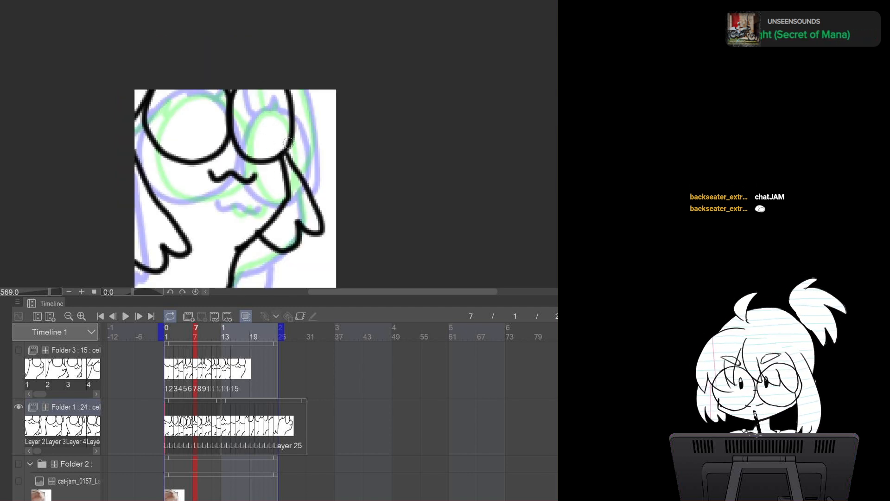
pyautogui.press('Left')
pyautogui.press('Left')
pyautogui.press('Left')
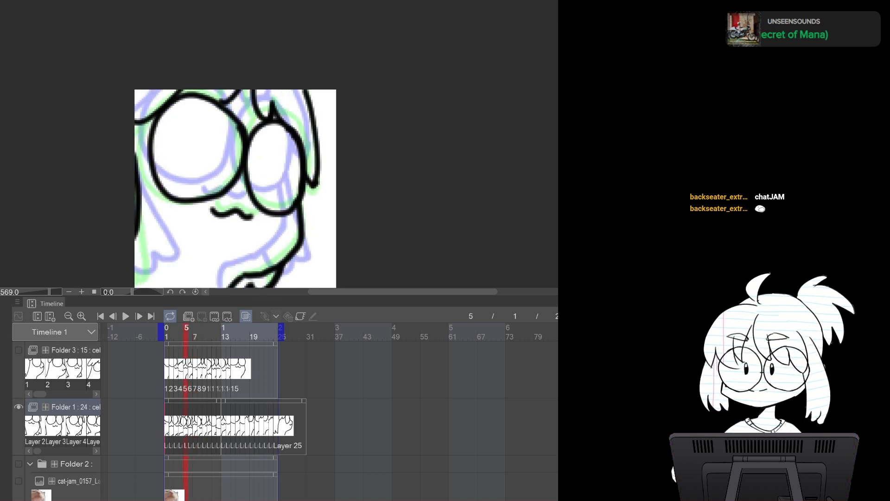
pyautogui.press('Right')
pyautogui.press('Right')
pyautogui.press('Right')
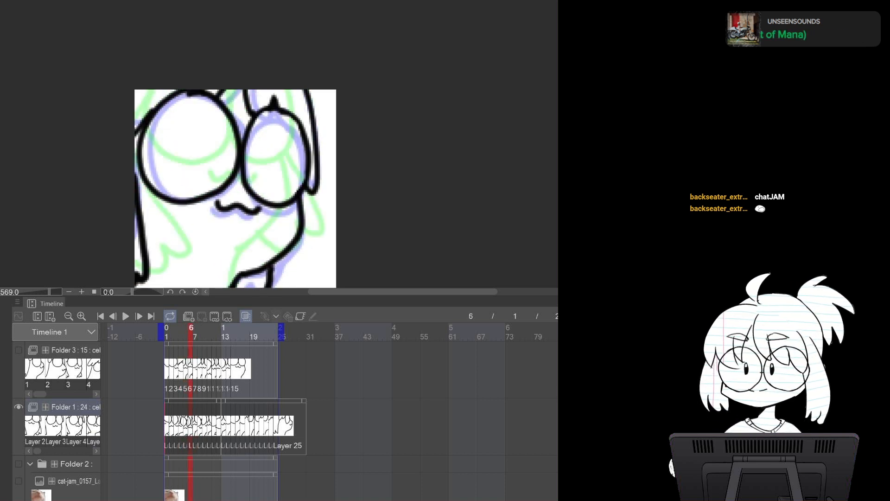
pyautogui.press('Right')
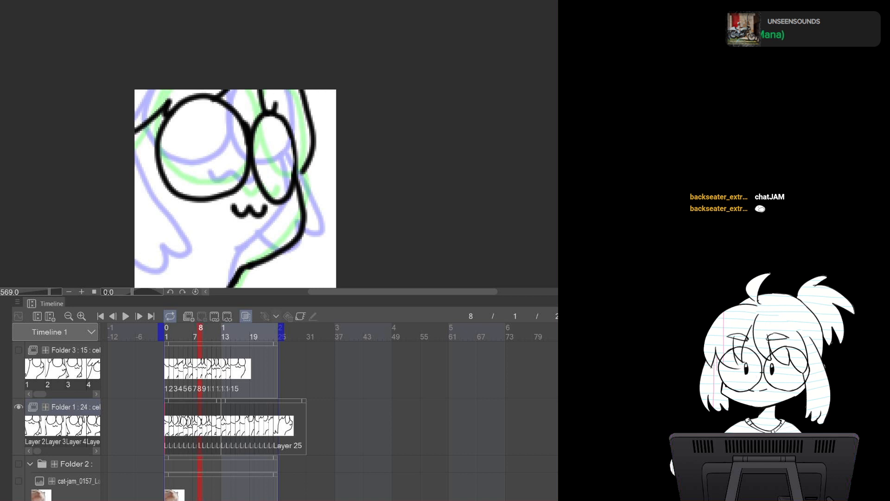
pyautogui.press('Left')
pyautogui.press('Left')
pyautogui.press('Left')
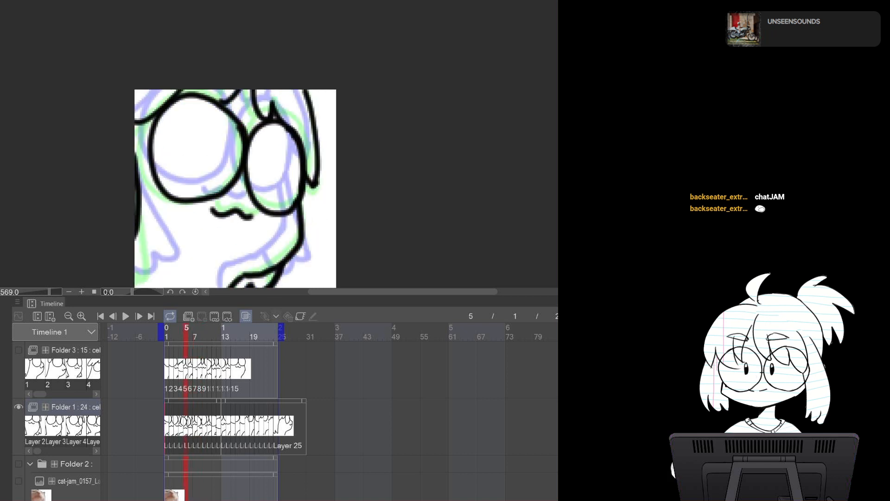
pyautogui.press('Right')
pyautogui.press('Right')
pyautogui.press('Right')
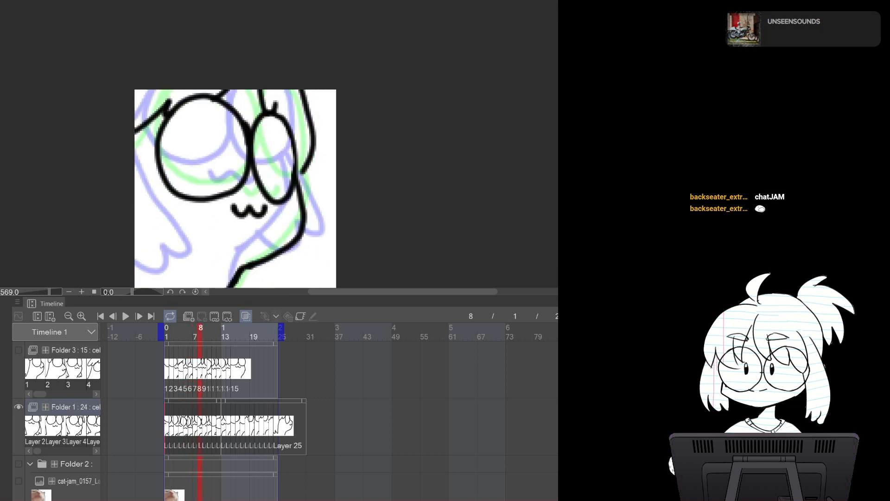
pyautogui.press('Left')
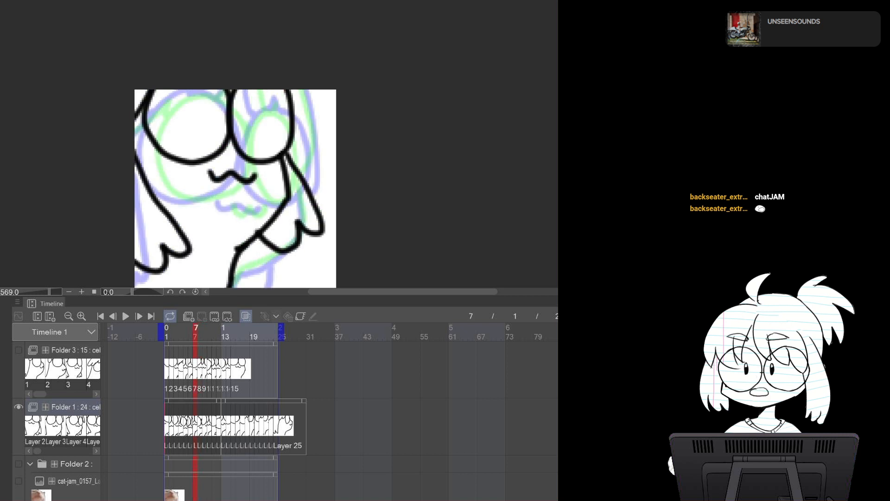
# Flip back and forth through frames 3 to 12 to compare the body outlines across the motion
pyautogui.press('Right')
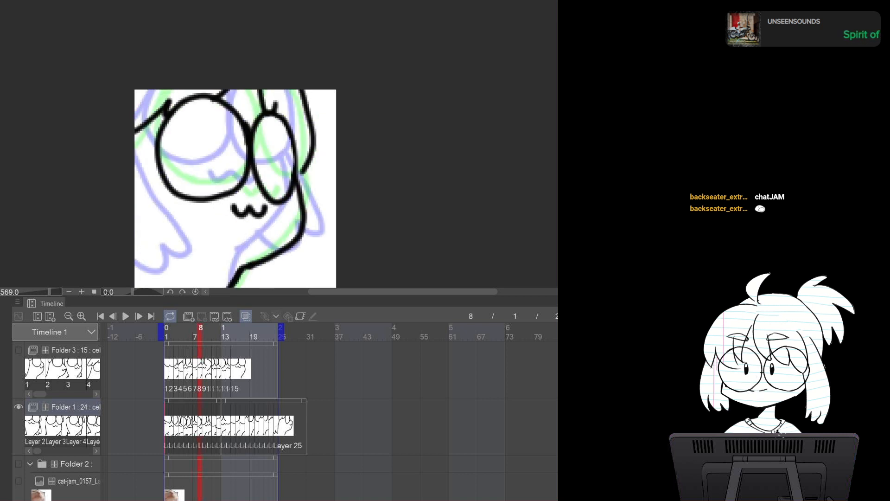
pyautogui.press('Left')
pyautogui.press('Left')
pyautogui.press('Left')
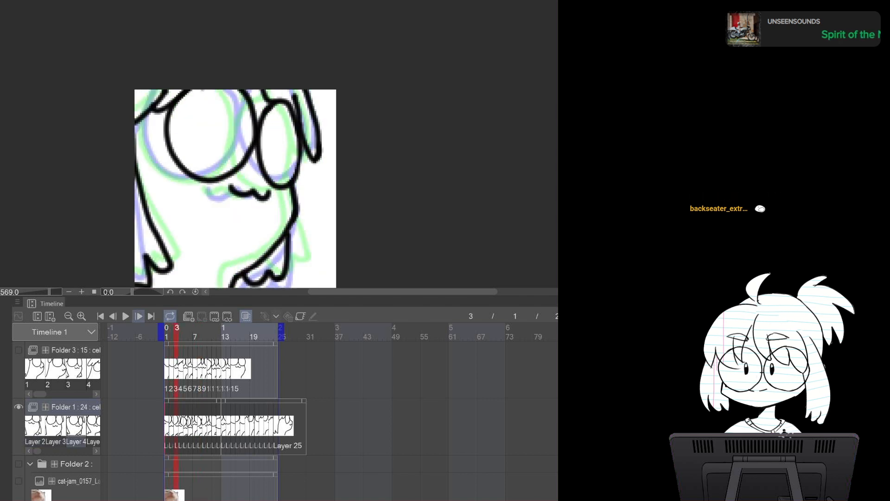
pyautogui.press('Right')
pyautogui.press('Right')
pyautogui.press('Right')
pyautogui.press('Right')
pyautogui.press('Right')
pyautogui.press('Right')
pyautogui.press('Right')
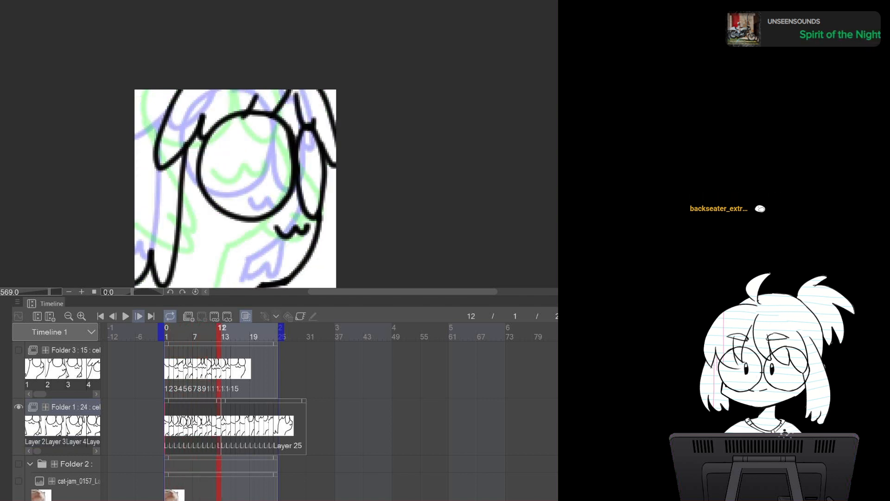
pyautogui.press('Left')
pyautogui.press('Left')
pyautogui.press('Left')
pyautogui.press('Left')
pyautogui.press('Left')
pyautogui.press('Left')
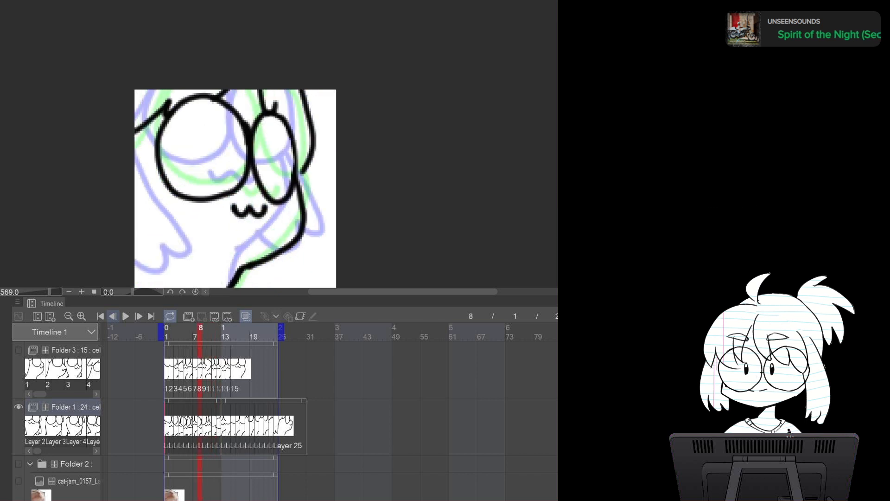
pyautogui.press('Left')
pyautogui.press('Right')
pyautogui.press('Right')
pyautogui.press('Right')
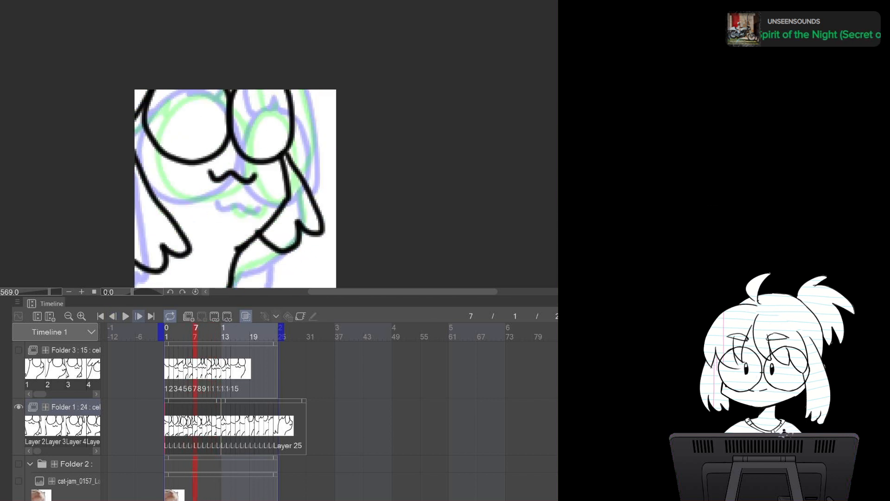
pyautogui.press('Right')
pyautogui.press('Right')
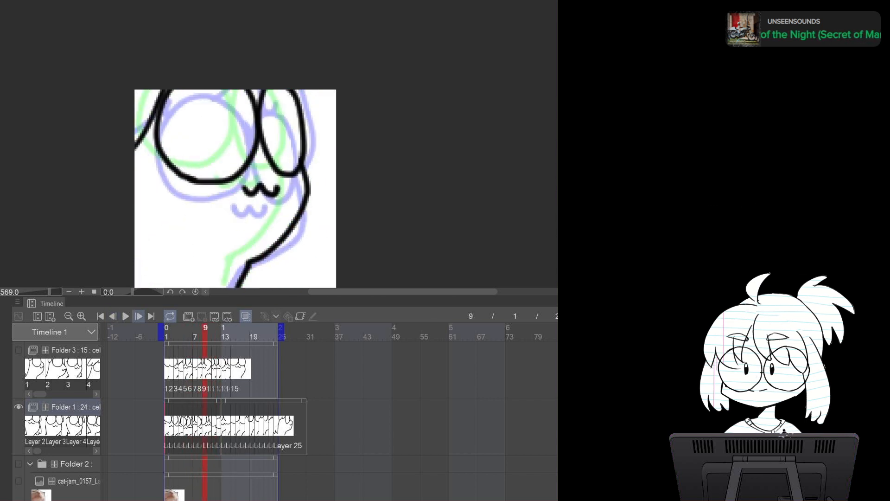
pyautogui.press('Left')
pyautogui.press('Left')
pyautogui.press('Left')
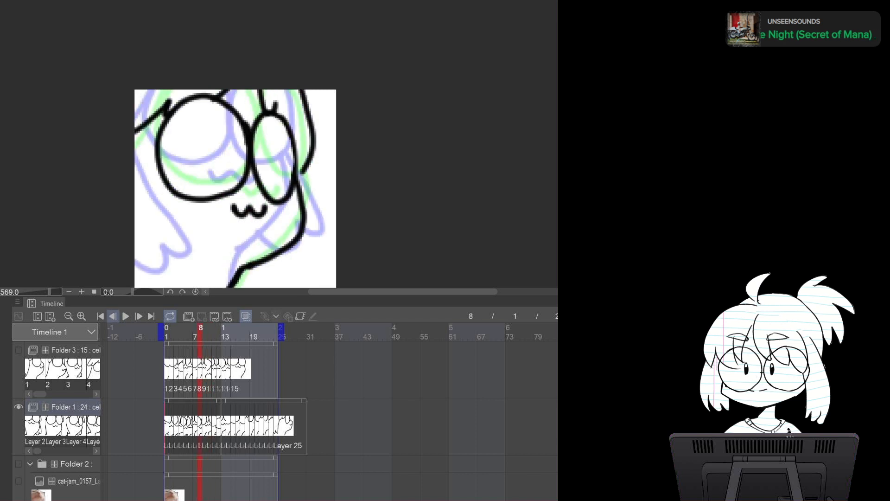
pyautogui.press('Right')
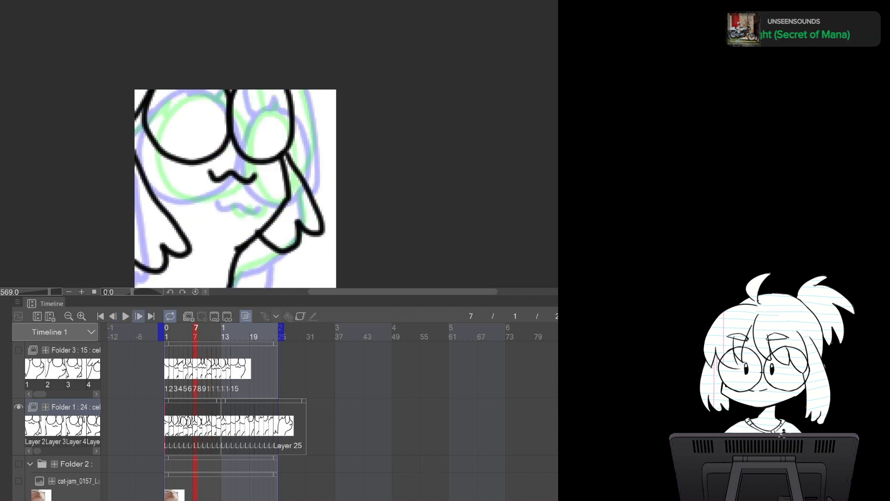
pyautogui.press('Left')
pyautogui.press('Right')
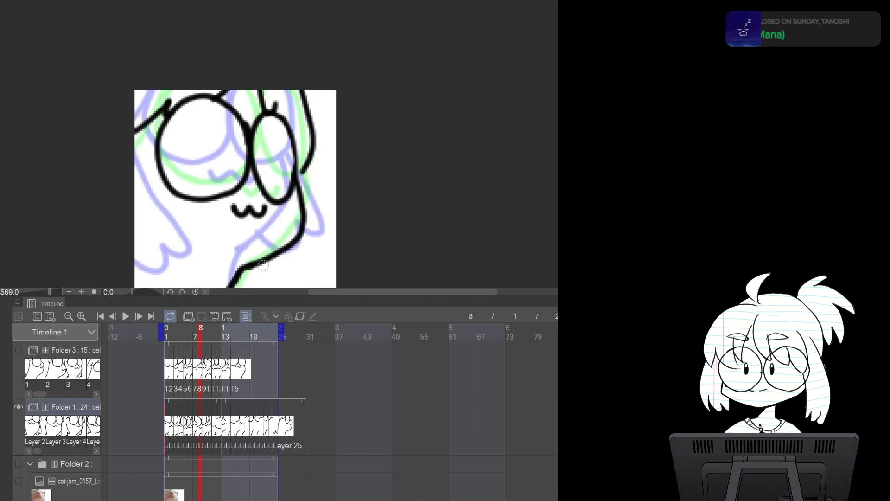
# Draw the lower body line and left body edge on frame 8 and flip through frames 5 to 8 to compare
pyautogui.moveTo(273, 258); pyautogui.dragTo(241, 286)
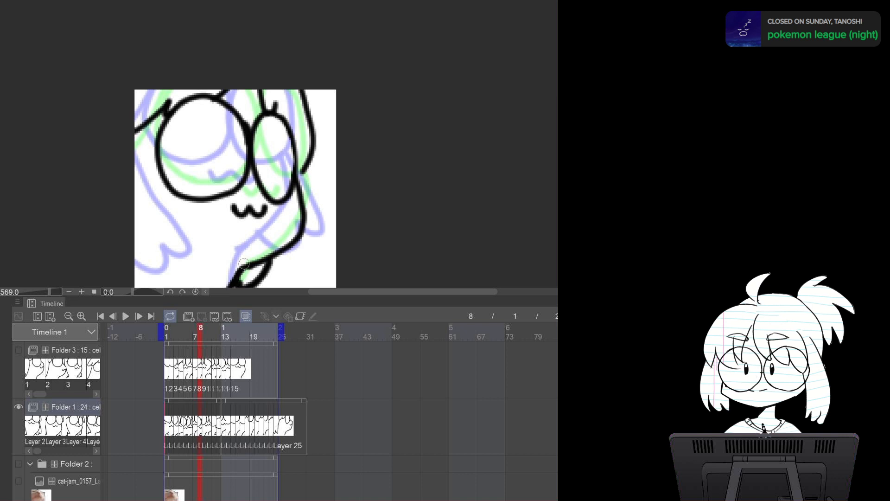
pyautogui.moveTo(146, 125); pyautogui.dragTo(136, 242)
pyautogui.hotkey('ctrl', 'z')
pyautogui.moveTo(146, 126); pyautogui.dragTo(132, 223)
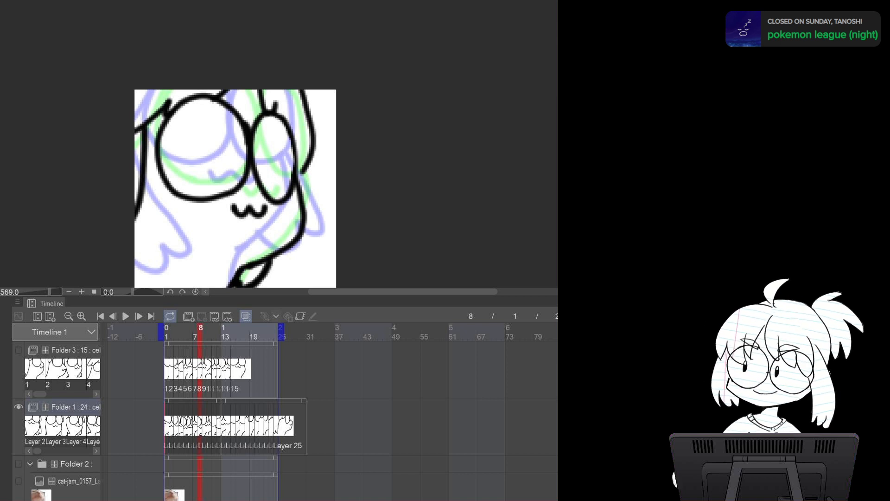
pyautogui.press('Left')
pyautogui.press('Left')
pyautogui.press('Left')
pyautogui.press('Right')
pyautogui.press('Right')
pyautogui.press('Right')
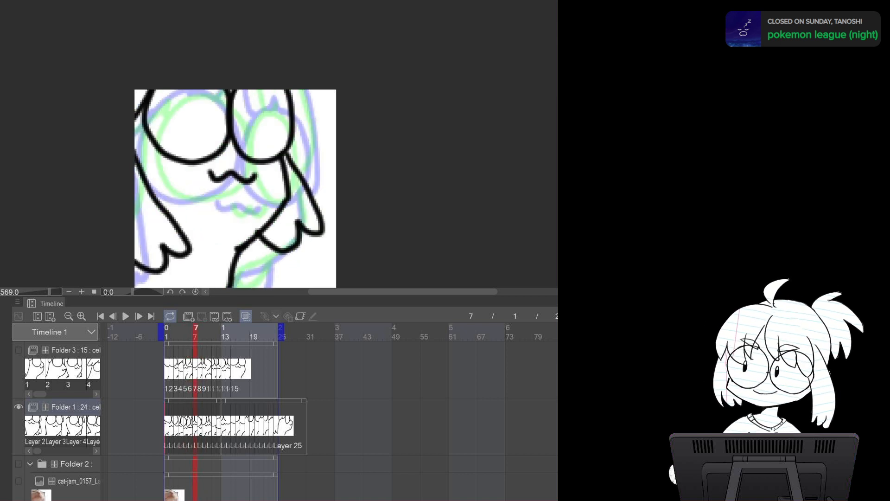
# Draw the left body edge and lower body line on frame 9 and flip through frames 7 to 10
pyautogui.press('Right')
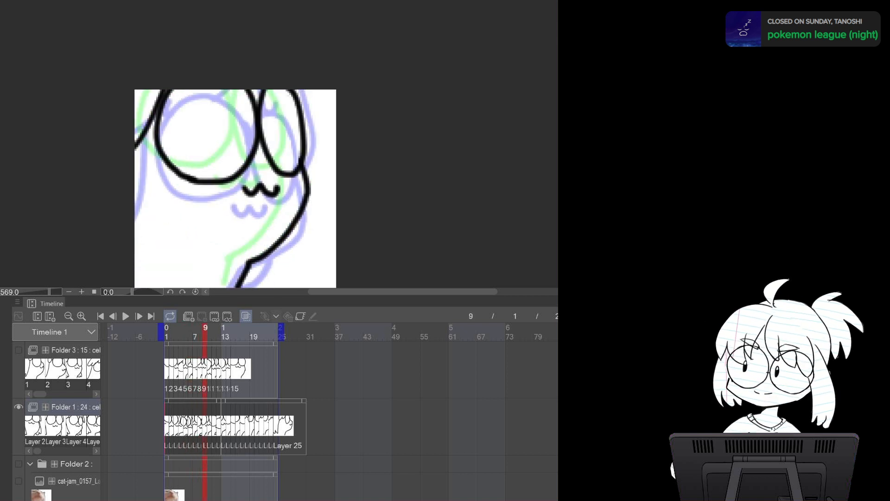
pyautogui.moveTo(138, 142); pyautogui.dragTo(148, 281)
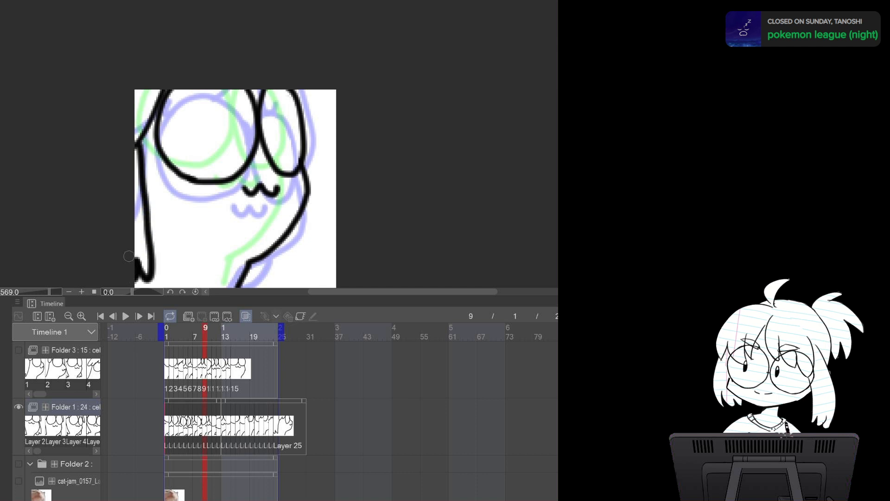
pyautogui.moveTo(285, 239)
pyautogui.mouseDown()
pyautogui.moveTo(271, 286)
pyautogui.moveTo(244, 277)
pyautogui.mouseUp()
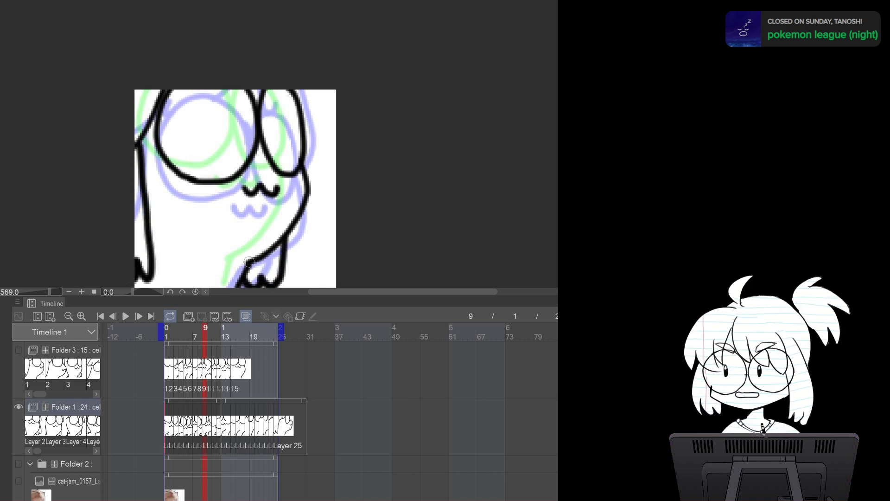
pyautogui.press('Left')
pyautogui.press('Left')
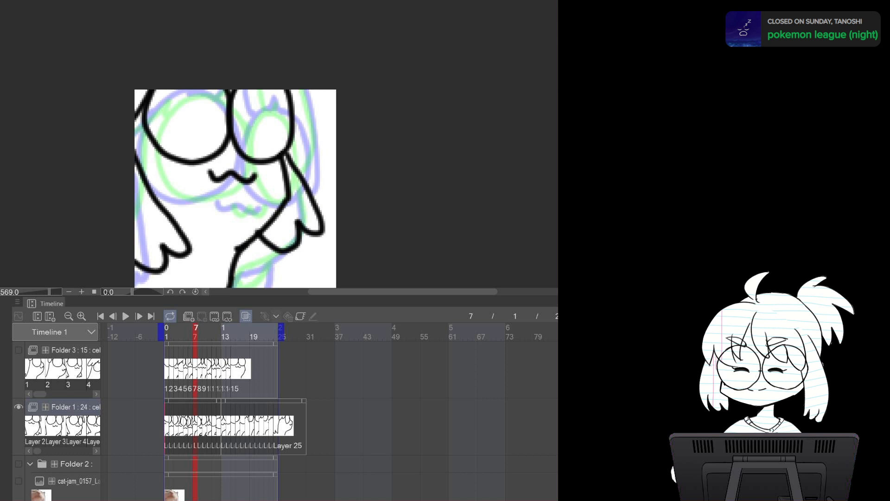
pyautogui.press('Right')
pyautogui.press('Right')
pyautogui.press('Right')
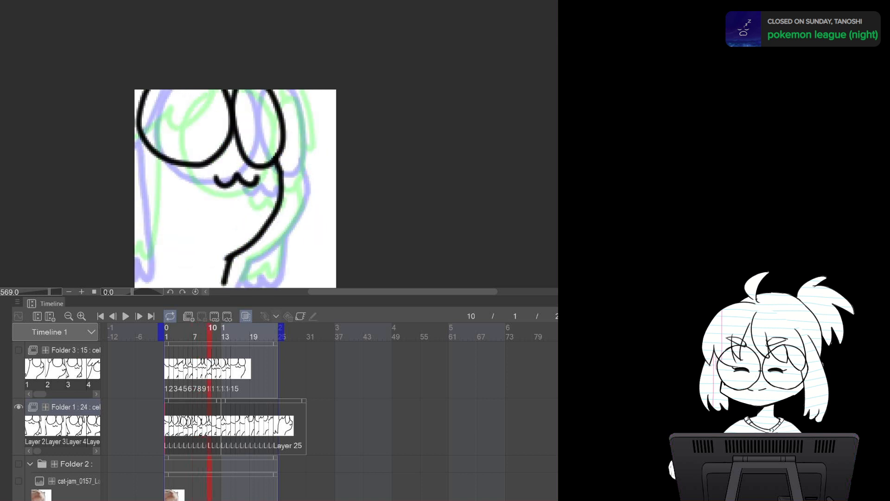
# Draw the left edge, lower body line and upper right line on frame 10, then flip through frames 7 to 11
pyautogui.moveTo(137, 176)
pyautogui.mouseDown()
pyautogui.moveTo(181, 256)
pyautogui.moveTo(155, 257)
pyautogui.moveTo(139, 281)
pyautogui.mouseUp()
pyautogui.moveTo(278, 208)
pyautogui.mouseDown()
pyautogui.moveTo(304, 254)
pyautogui.moveTo(237, 259)
pyautogui.mouseUp()
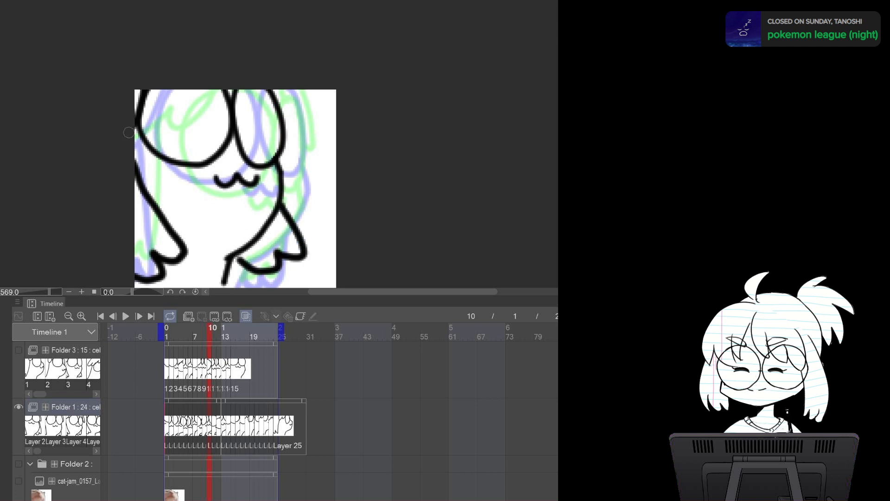
pyautogui.moveTo(288, 88); pyautogui.dragTo(284, 122)
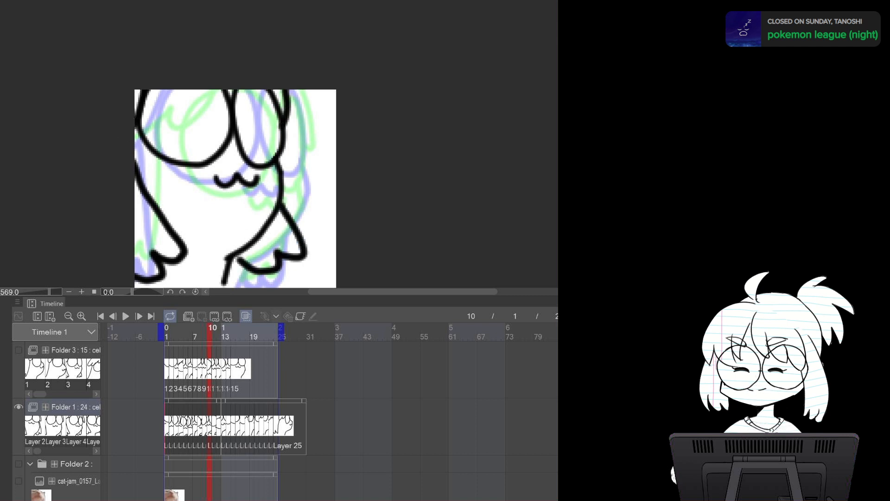
pyautogui.press('Left')
pyautogui.press('Left')
pyautogui.press('Left')
pyautogui.press('Left')
pyautogui.press('Left')
pyautogui.press('Right')
pyautogui.press('Right')
pyautogui.press('Right')
pyautogui.press('Right')
pyautogui.press('Right')
pyautogui.press('Right')
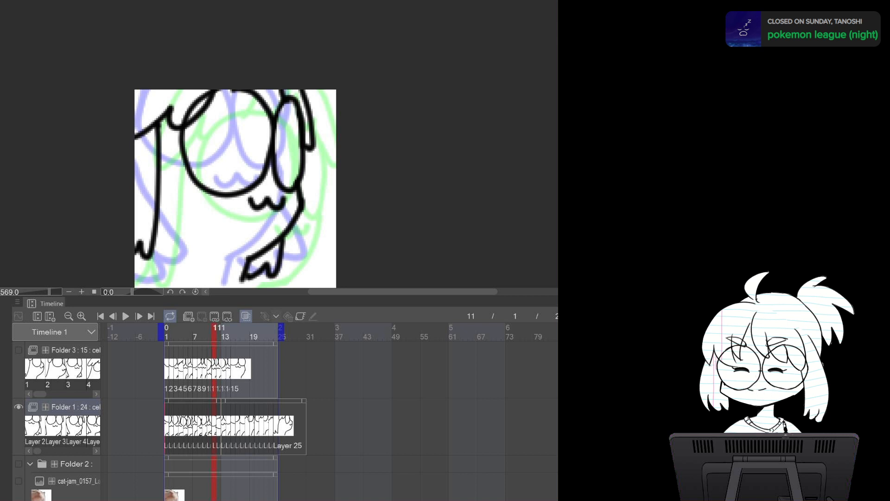
# Extend the left body edge on frame 11 and flip through frames 9 to 11 to check it
pyautogui.moveTo(140, 241); pyautogui.dragTo(134, 267)
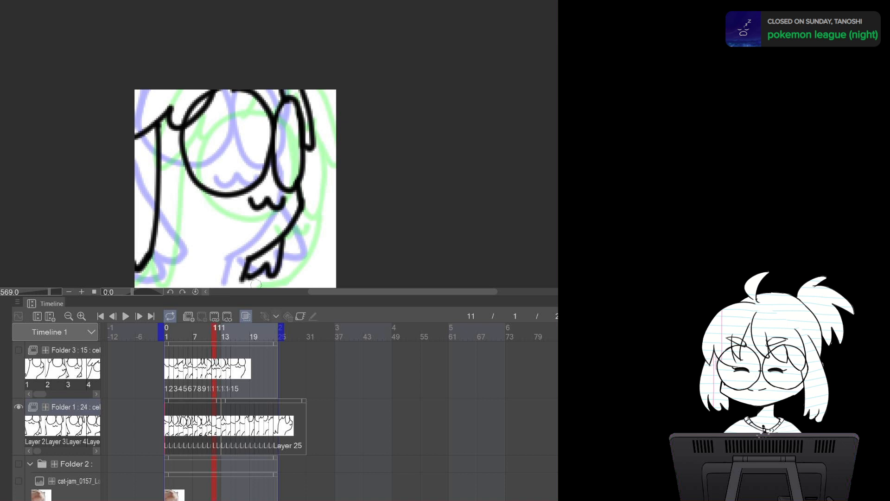
pyautogui.moveTo(251, 278)
pyautogui.mouseDown()
pyautogui.moveTo(247, 243)
pyautogui.moveTo(236, 273)
pyautogui.moveTo(220, 277)
pyautogui.moveTo(222, 267)
pyautogui.mouseUp()
pyautogui.hotkey('ctrl', 'z')
pyautogui.press('Left')
pyautogui.press('Left')
pyautogui.press('Right')
pyautogui.press('Left')
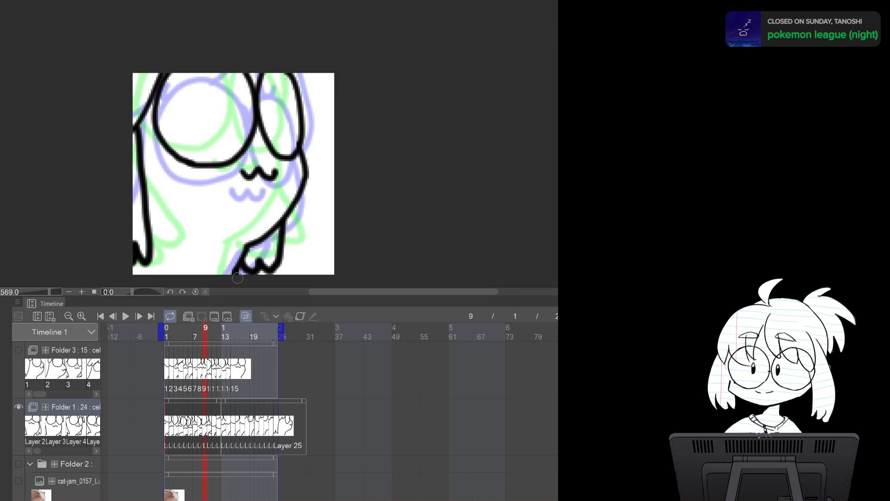
# Draw the left edge of the body on frame 12
pyautogui.press('Left')
pyautogui.press('Right')
pyautogui.press('Right')
pyautogui.press('Right')
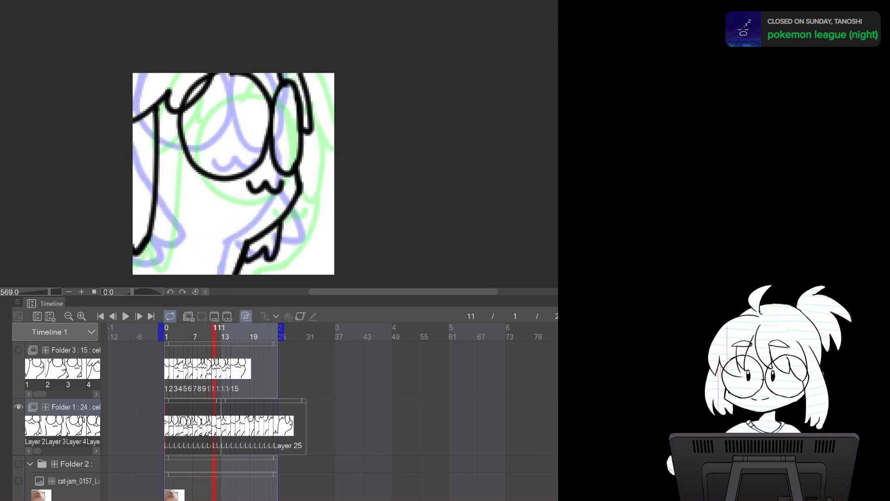
pyautogui.press('Right')
pyautogui.moveTo(185, 138)
pyautogui.mouseDown()
pyautogui.moveTo(176, 194)
pyautogui.moveTo(150, 219)
pyautogui.moveTo(134, 277)
pyautogui.mouseUp()
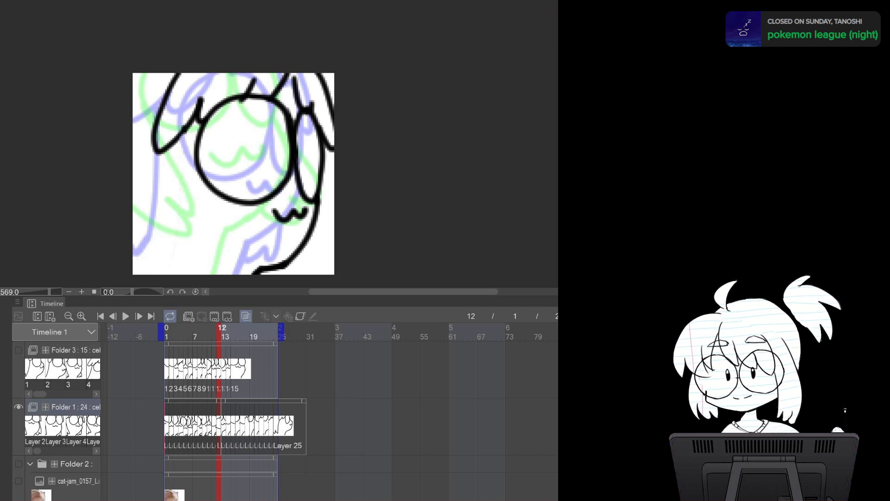
pyautogui.moveTo(178, 141)
pyautogui.mouseDown()
pyautogui.moveTo(147, 217)
pyautogui.moveTo(127, 239)
pyautogui.mouseUp()
pyautogui.hotkey('ctrl', 'z')
pyautogui.moveTo(174, 142)
pyautogui.mouseDown()
pyautogui.moveTo(145, 218)
pyautogui.moveTo(130, 241)
pyautogui.mouseUp()
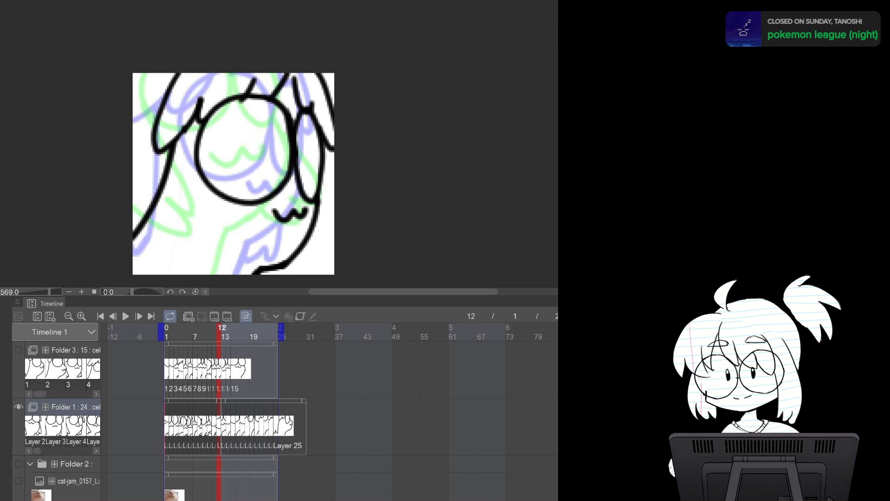
# Flip through frames 9 to 13 to compare the new left edge with neighbouring frames
pyautogui.press('Left')
pyautogui.press('Left')
pyautogui.press('Left')
pyautogui.press('Right')
pyautogui.press('Right')
pyautogui.press('Right')
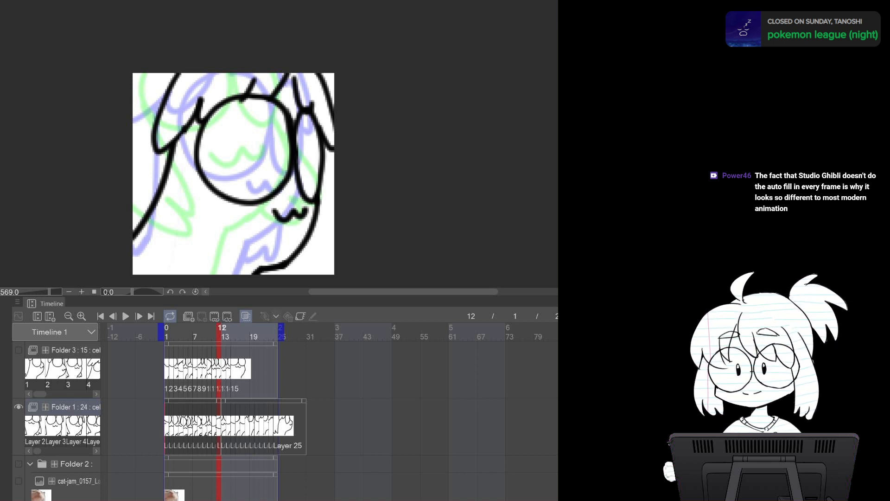
pyautogui.press('Right')
pyautogui.press('Left')
pyautogui.press('Right')
pyautogui.press('Left')
pyautogui.press('Right')
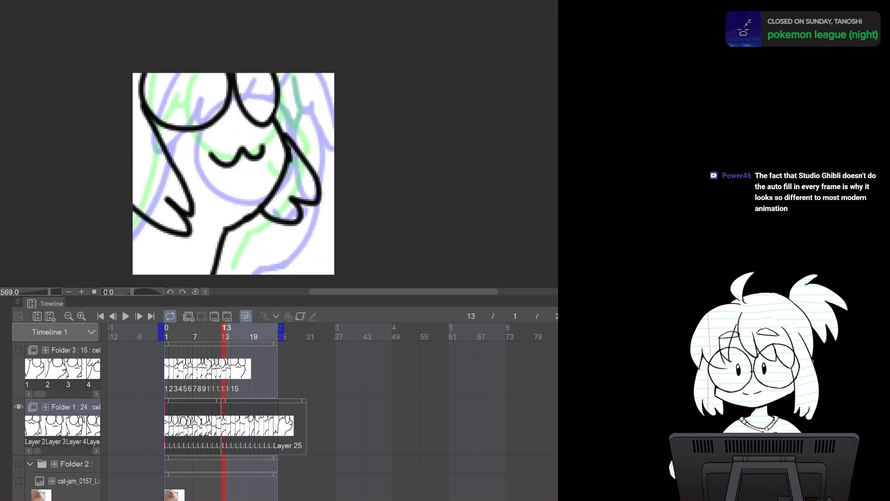
# Flip back and forth through frames 11 to 15 to review the motion of the redrawn lines
pyautogui.press('Left')
pyautogui.press('Left')
pyautogui.press('Right')
pyautogui.press('Right')
pyautogui.press('Right')
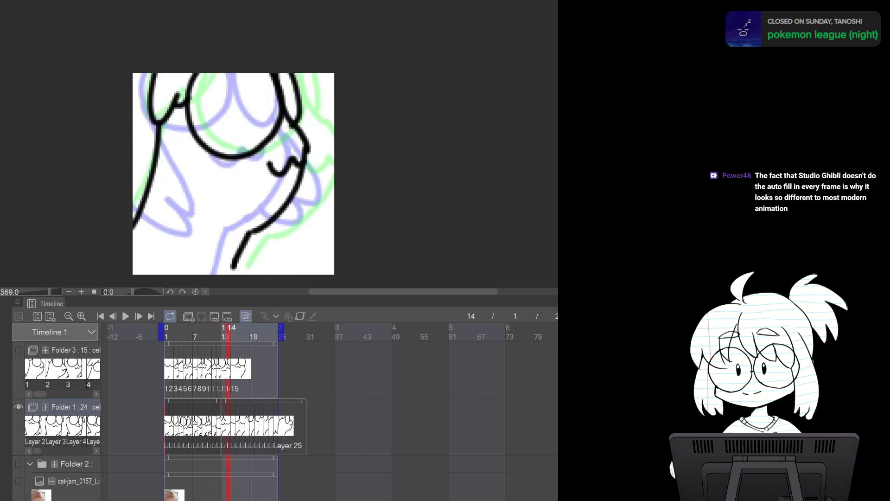
pyautogui.press('Left')
pyautogui.press('Right')
pyautogui.press('Right')
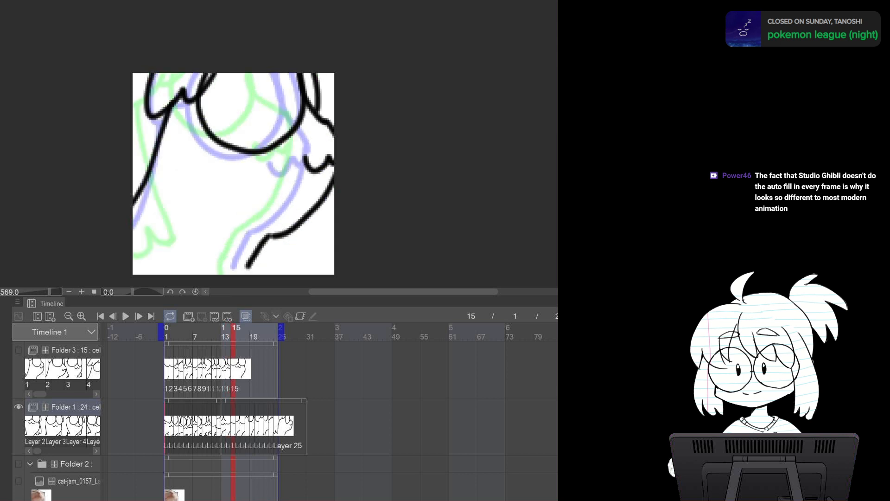
pyautogui.press('Left')
pyautogui.press('Left')
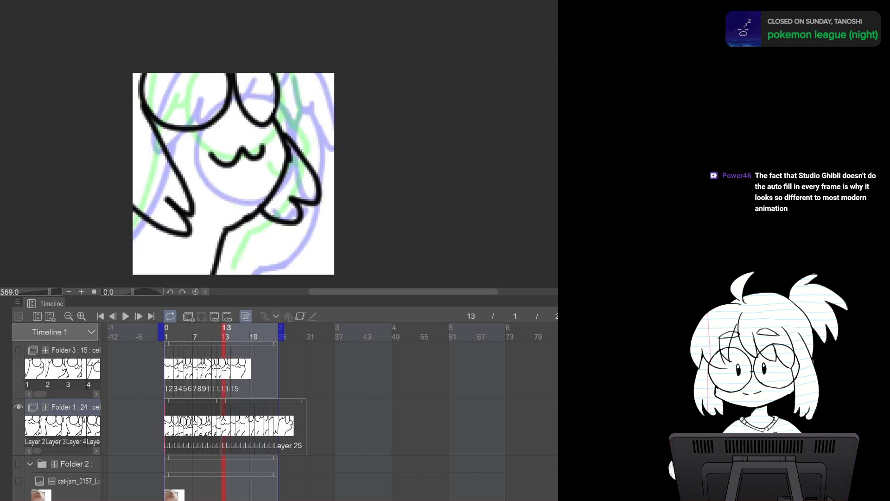
pyautogui.press('Right')
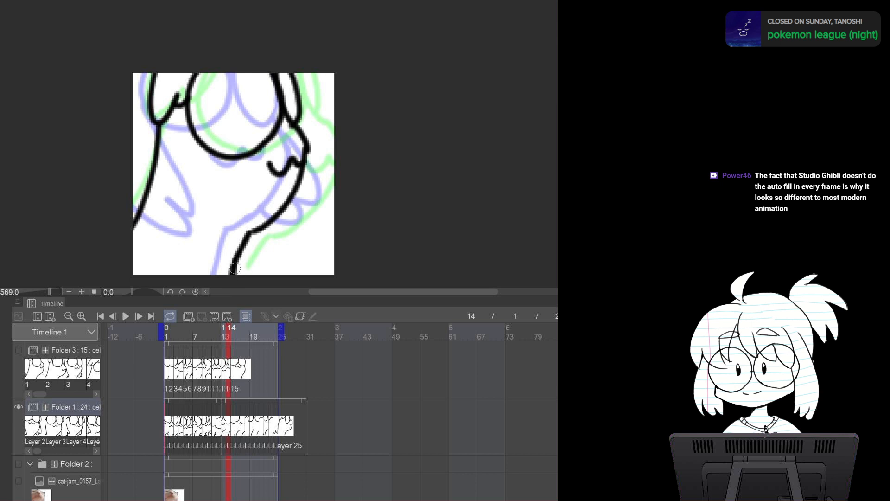
pyautogui.press('Right')
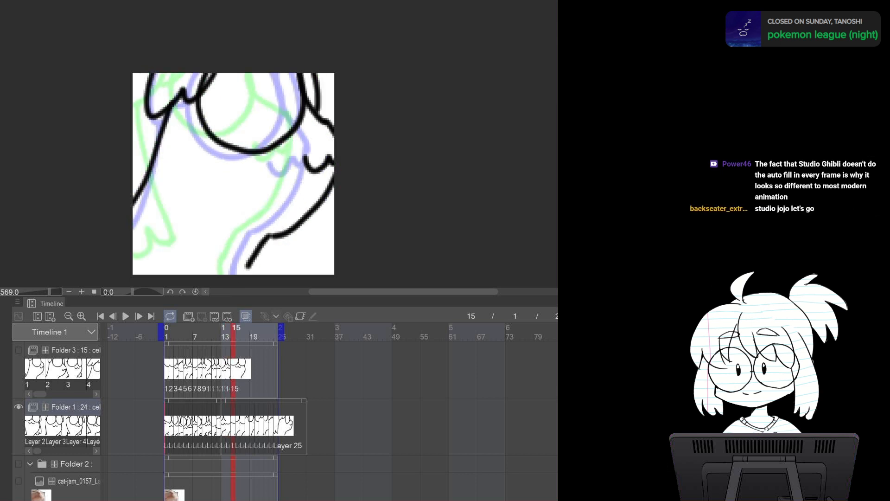
# Draw the lower body line and the left edge of the body on frame 15
pyautogui.moveTo(249, 262); pyautogui.dragTo(247, 272)
pyautogui.moveTo(168, 124); pyautogui.dragTo(136, 197)
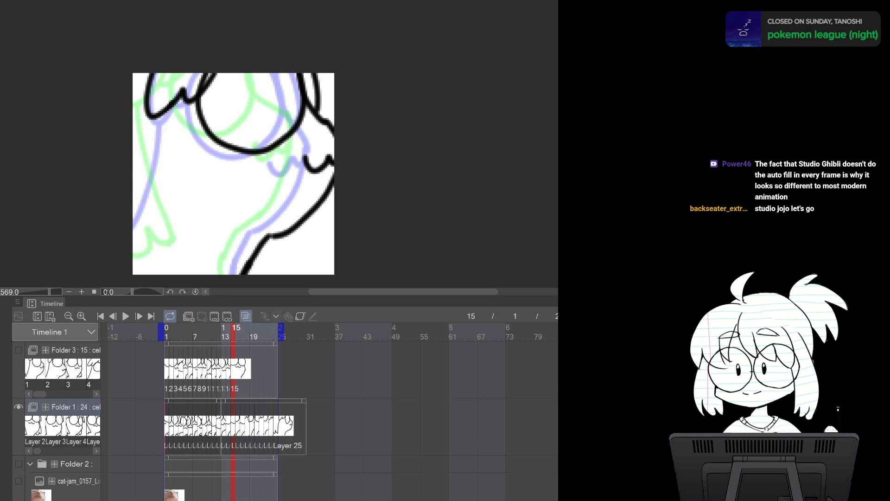
pyautogui.moveTo(182, 98)
pyautogui.mouseDown()
pyautogui.moveTo(156, 228)
pyautogui.moveTo(146, 214)
pyautogui.moveTo(131, 238)
pyautogui.mouseUp()
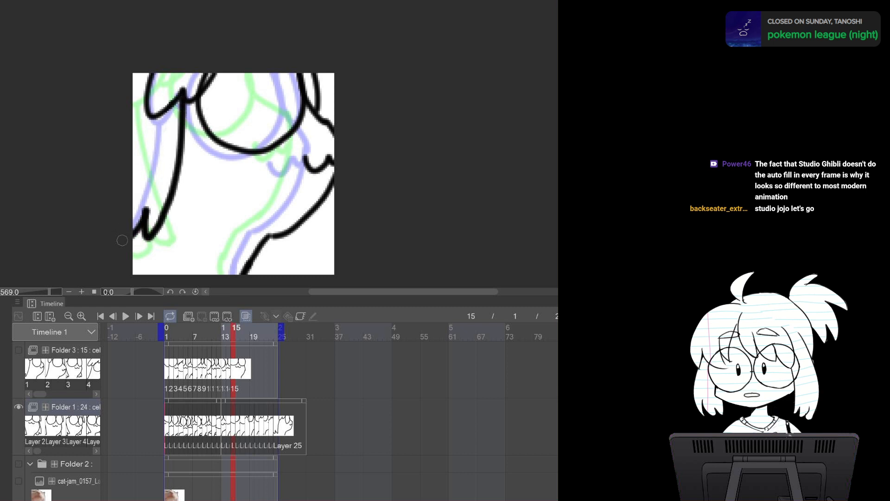
pyautogui.hotkey('ctrl', 'z')
pyautogui.moveTo(190, 104)
pyautogui.mouseDown()
pyautogui.moveTo(171, 199)
pyautogui.moveTo(143, 243)
pyautogui.moveTo(130, 217)
pyautogui.mouseUp()
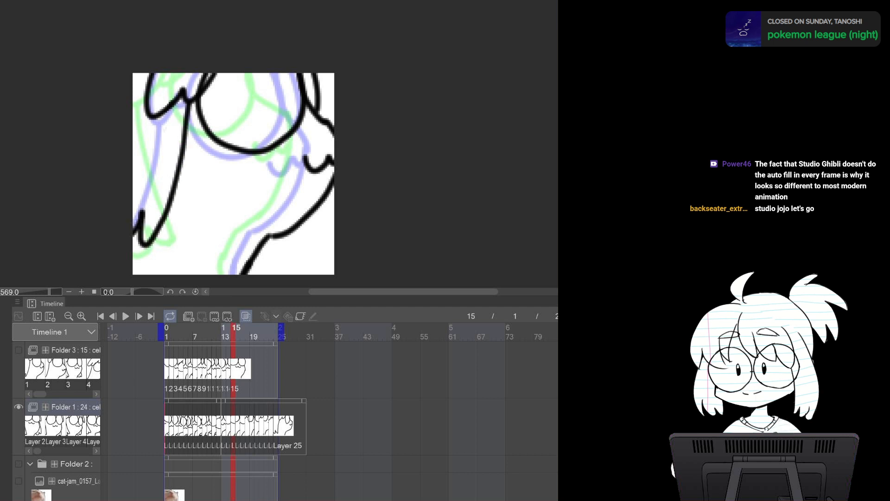
# Redraw the left edge of the body on frame 15 and erase the small overlap near the head
pyautogui.press('Left')
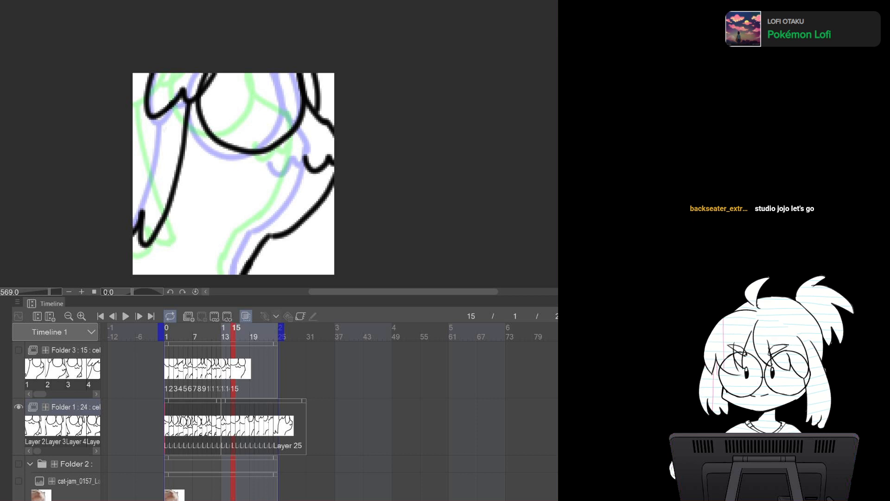
pyautogui.press('Left')
pyautogui.press('Right')
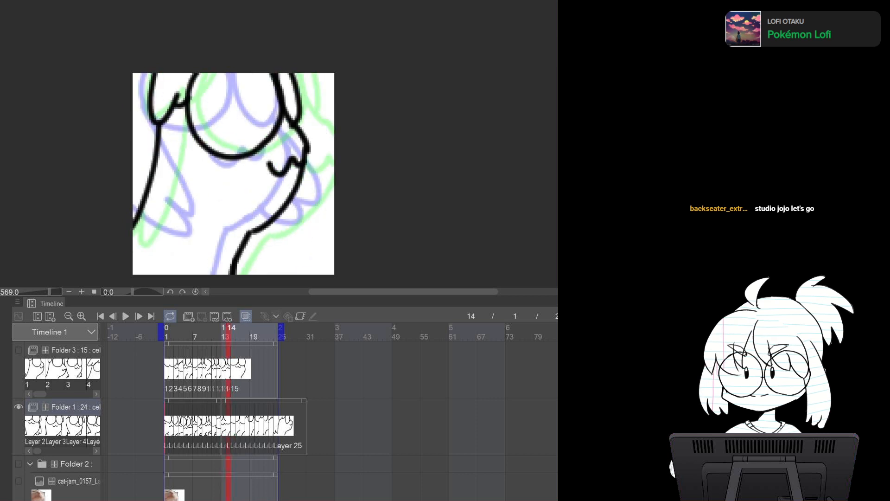
pyautogui.press('Right')
pyautogui.moveTo(186, 151)
pyautogui.mouseDown()
pyautogui.moveTo(147, 241)
pyautogui.moveTo(132, 223)
pyautogui.moveTo(188, 156)
pyautogui.moveTo(165, 177)
pyautogui.mouseUp()
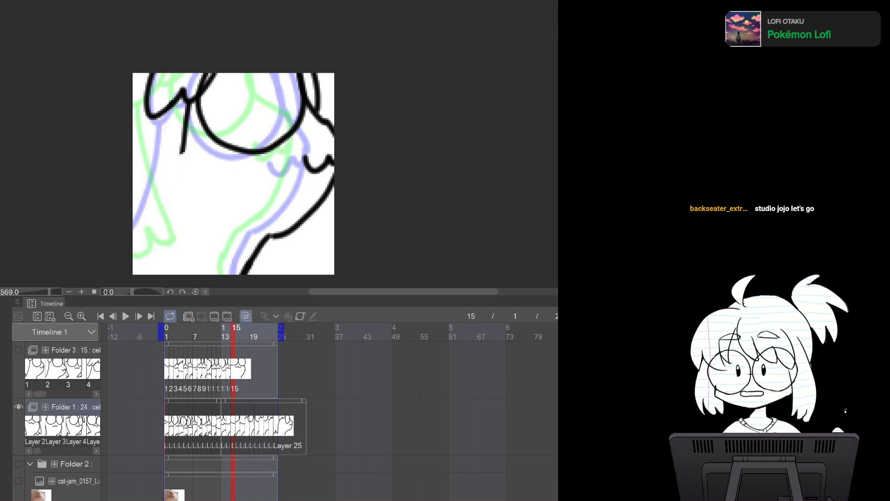
pyautogui.press('p')
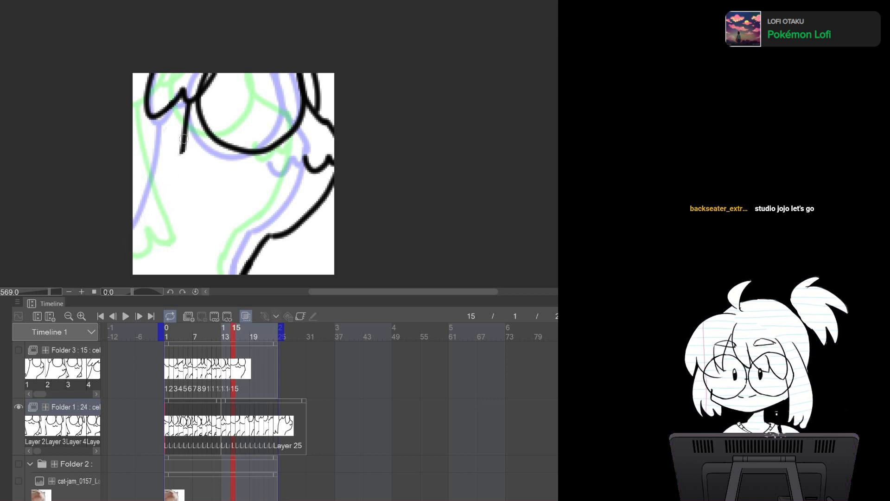
pyautogui.moveTo(183, 149)
pyautogui.mouseDown()
pyautogui.moveTo(164, 188)
pyautogui.moveTo(136, 213)
pyautogui.mouseUp()
pyautogui.hotkey('ctrl', 'z')
pyautogui.moveTo(186, 125)
pyautogui.mouseDown()
pyautogui.moveTo(164, 191)
pyautogui.moveTo(133, 234)
pyautogui.mouseUp()
pyautogui.press('e')
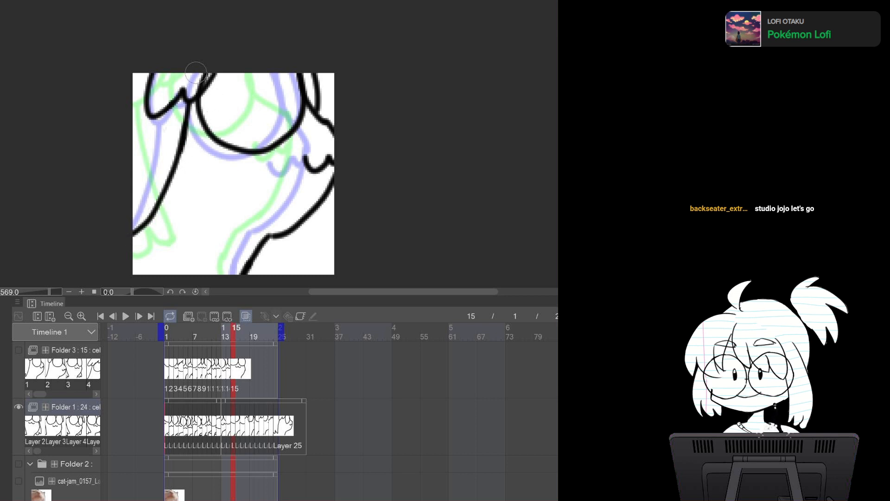
pyautogui.moveTo(209, 93); pyautogui.dragTo(214, 85)
# Erase and redraw the left edge and the lower right body line with the foot on frame 16
pyautogui.press('Left')
pyautogui.press('Left')
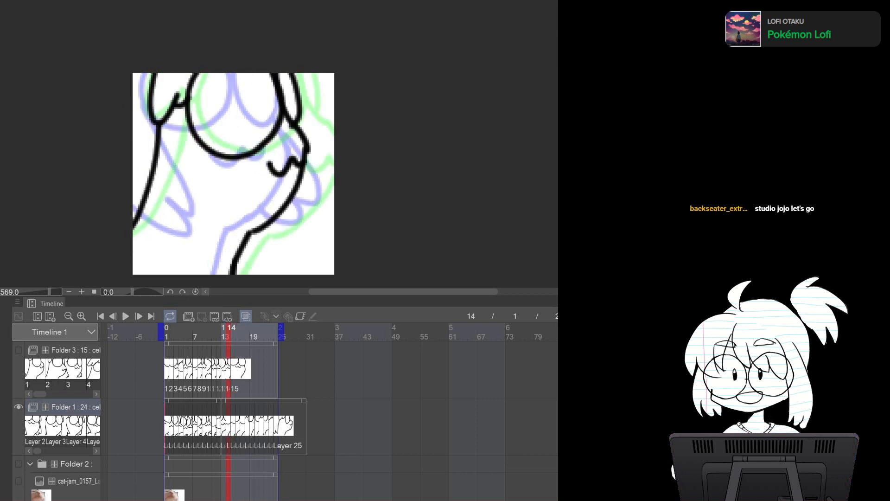
pyautogui.press('Right')
pyautogui.press('Right')
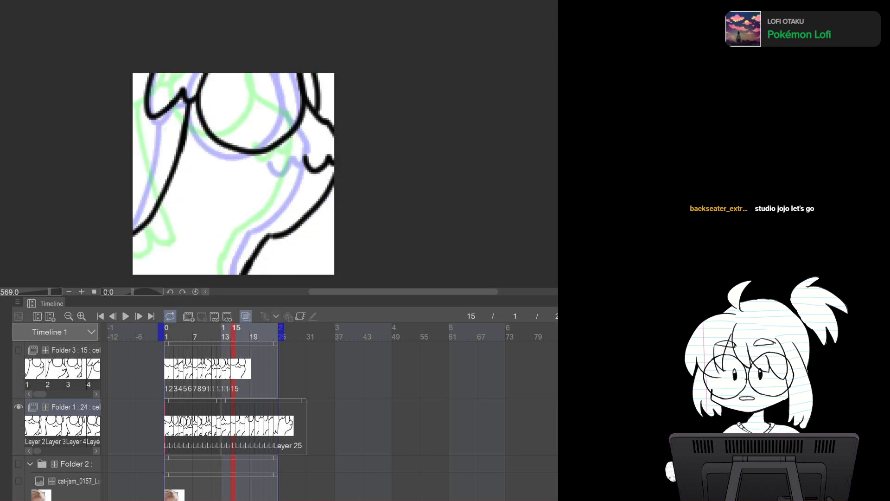
pyautogui.press('Right')
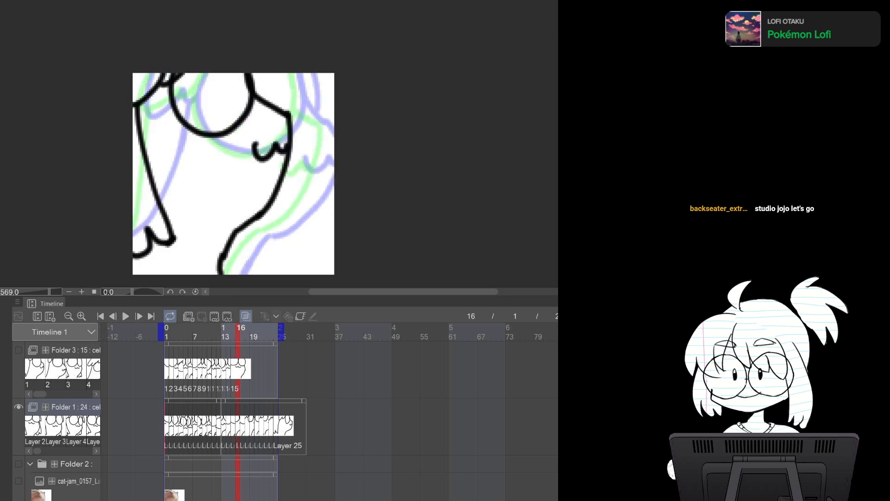
pyautogui.press('Right')
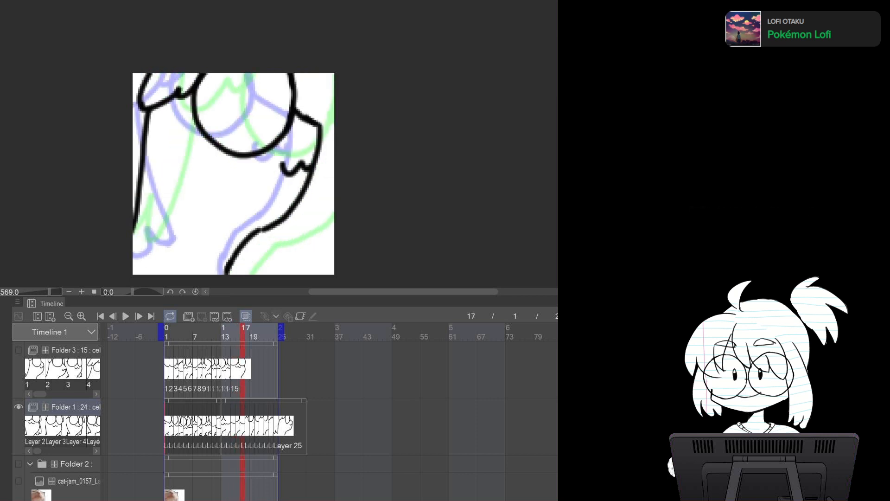
pyautogui.press('Left')
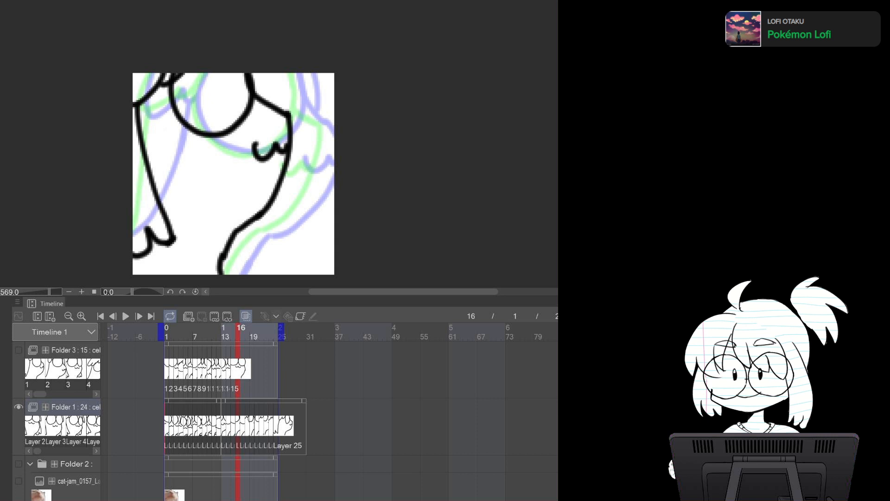
pyautogui.moveTo(139, 151)
pyautogui.mouseDown()
pyautogui.moveTo(153, 169)
pyautogui.moveTo(159, 253)
pyautogui.moveTo(174, 239)
pyautogui.mouseUp()
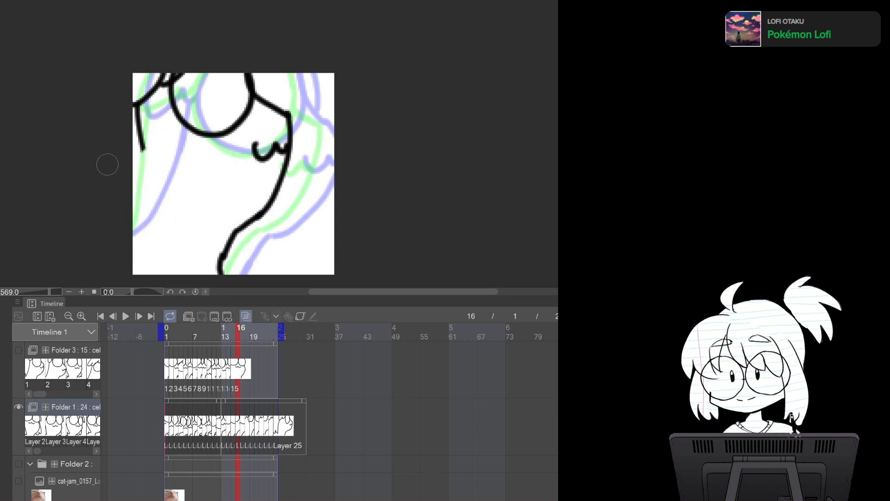
pyautogui.moveTo(141, 141)
pyautogui.mouseDown()
pyautogui.moveTo(193, 225)
pyautogui.moveTo(156, 232)
pyautogui.moveTo(135, 251)
pyautogui.mouseUp()
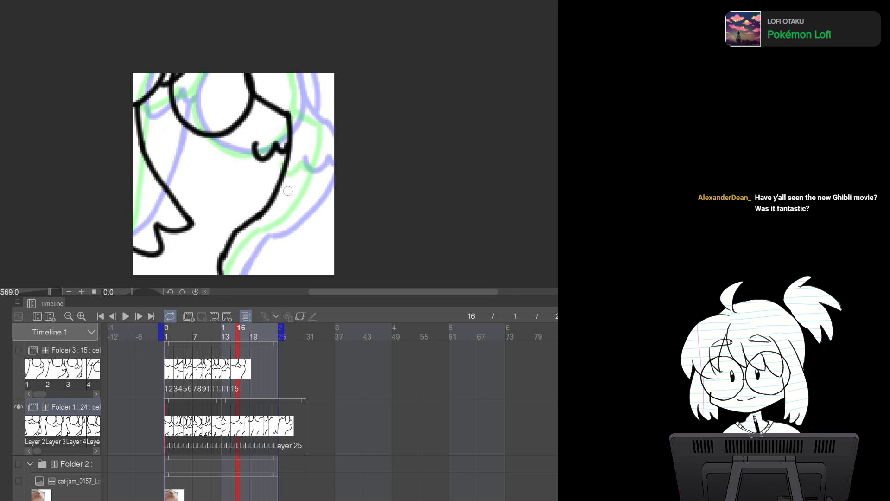
pyautogui.moveTo(282, 185)
pyautogui.mouseDown()
pyautogui.moveTo(291, 202)
pyautogui.moveTo(273, 230)
pyautogui.moveTo(241, 227)
pyautogui.mouseUp()
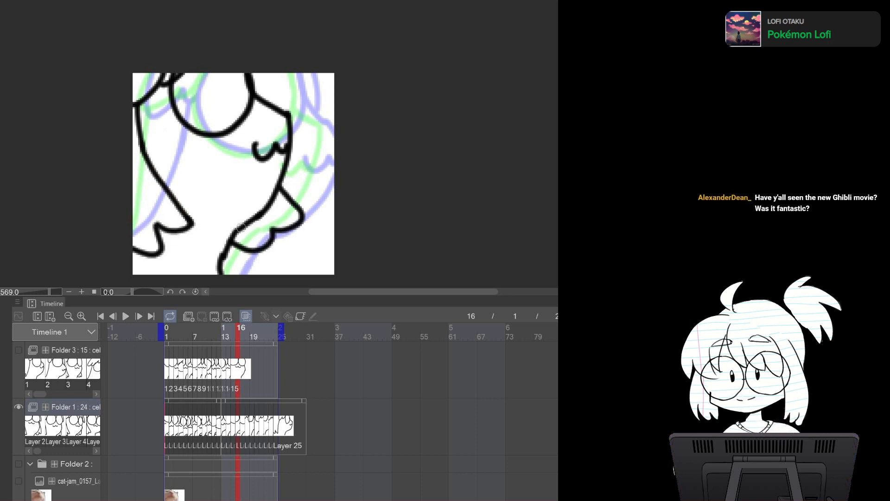
# Erase and redraw the left edge of the body on frame 17
pyautogui.press(',')
pyautogui.press(',')
pyautogui.press('.')
pyautogui.press('.')
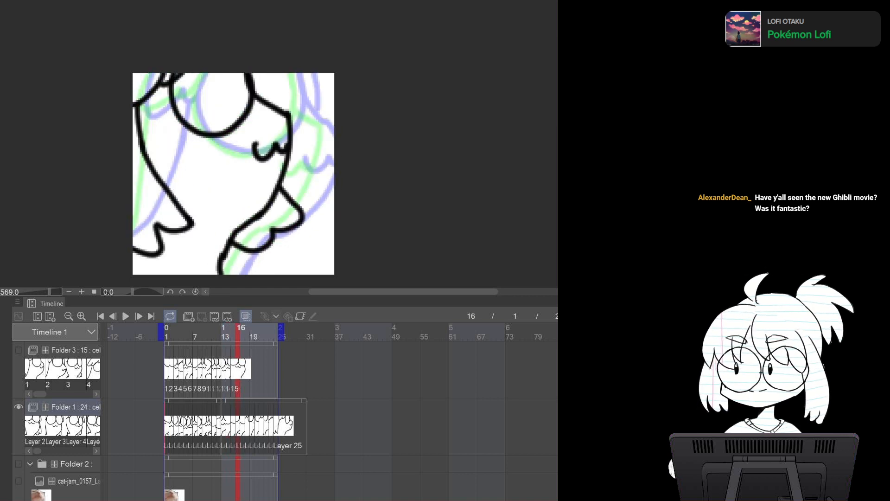
pyautogui.press('.')
pyautogui.moveTo(147, 115)
pyautogui.mouseDown()
pyautogui.moveTo(133, 220)
pyautogui.moveTo(121, 250)
pyautogui.mouseUp()
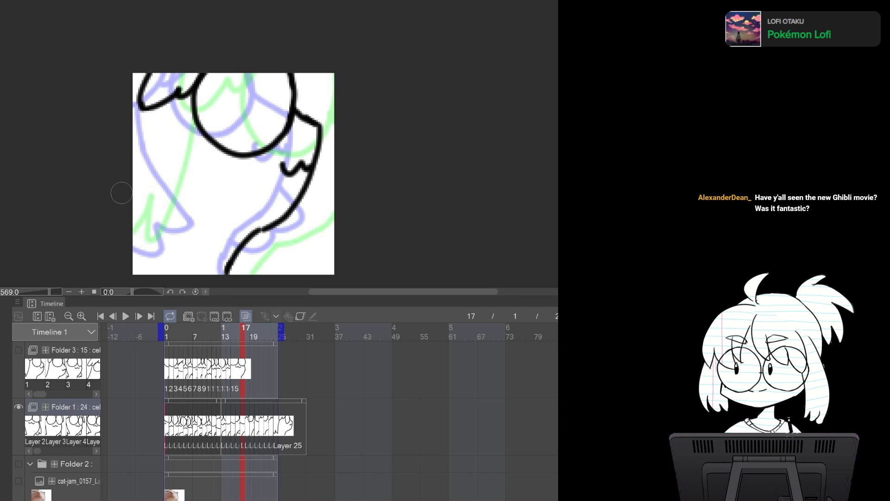
pyautogui.press('p')
pyautogui.moveTo(162, 102)
pyautogui.mouseDown()
pyautogui.moveTo(139, 204)
pyautogui.moveTo(119, 228)
pyautogui.mouseUp()
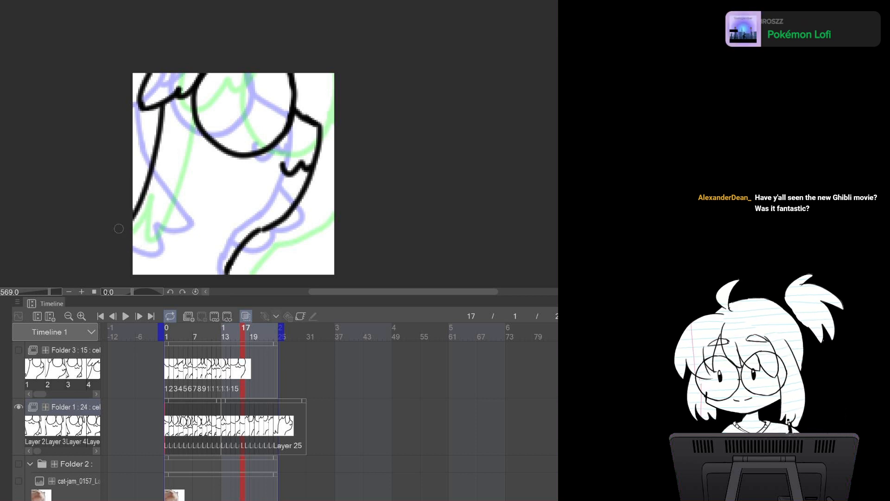
# Redraw the left edge and lower body lines on frame 19 and erase stray marks near the upper left
pyautogui.press('.')
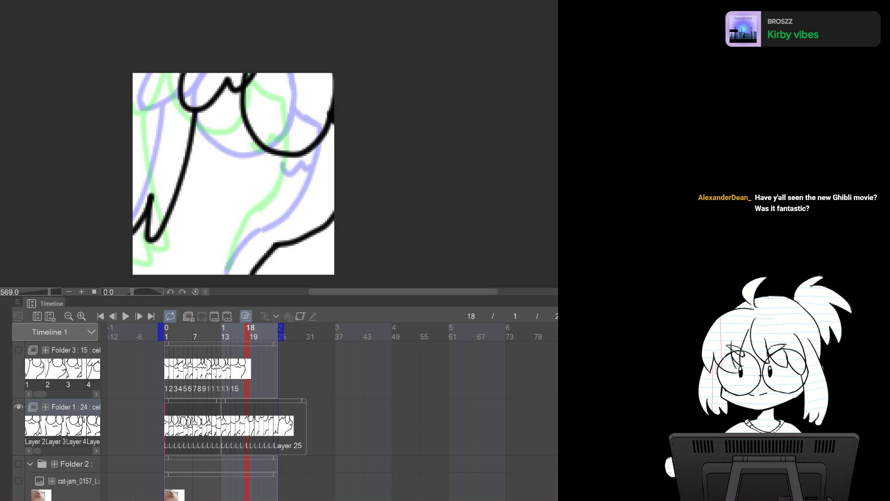
pyautogui.press('.')
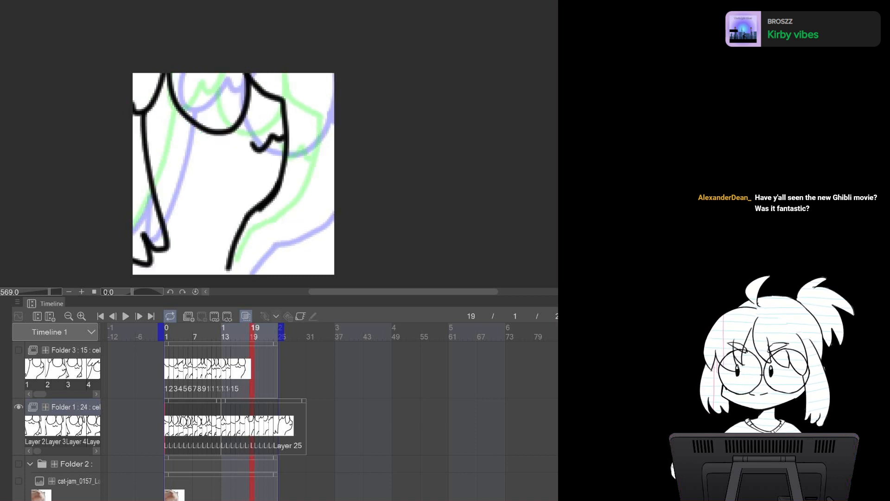
pyautogui.moveTo(152, 159)
pyautogui.mouseDown()
pyautogui.moveTo(135, 234)
pyautogui.moveTo(150, 262)
pyautogui.moveTo(173, 237)
pyautogui.mouseUp()
pyautogui.press('p')
pyautogui.moveTo(139, 110)
pyautogui.mouseDown()
pyautogui.moveTo(166, 189)
pyautogui.moveTo(161, 231)
pyautogui.mouseUp()
pyautogui.hotkey('ctrl', 'z')
pyautogui.moveTo(142, 110)
pyautogui.mouseDown()
pyautogui.moveTo(181, 198)
pyautogui.moveTo(165, 258)
pyautogui.moveTo(131, 251)
pyautogui.mouseUp()
pyautogui.moveTo(279, 191)
pyautogui.mouseDown()
pyautogui.moveTo(272, 233)
pyautogui.moveTo(251, 219)
pyautogui.moveTo(273, 219)
pyautogui.moveTo(236, 246)
pyautogui.mouseUp()
pyautogui.hotkey('ctrl', 'z')
pyautogui.press('e')
pyautogui.moveTo(138, 142); pyautogui.dragTo(141, 129)
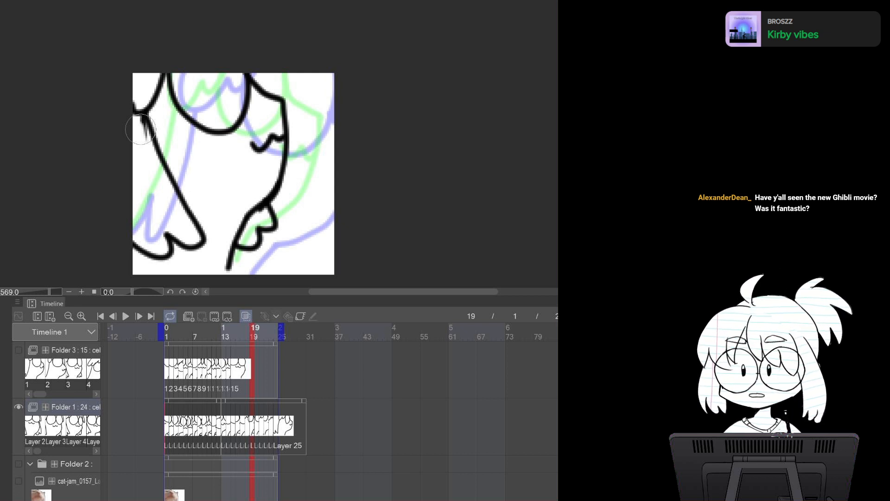
pyautogui.moveTo(141, 129); pyautogui.dragTo(142, 126)
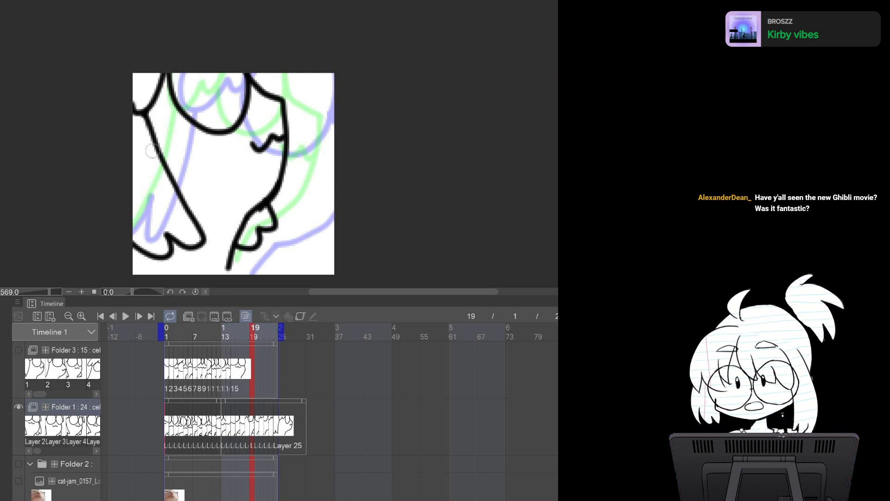
# Touch up the ends of the lower body lines on frames 20 and 21
pyautogui.press('Right')
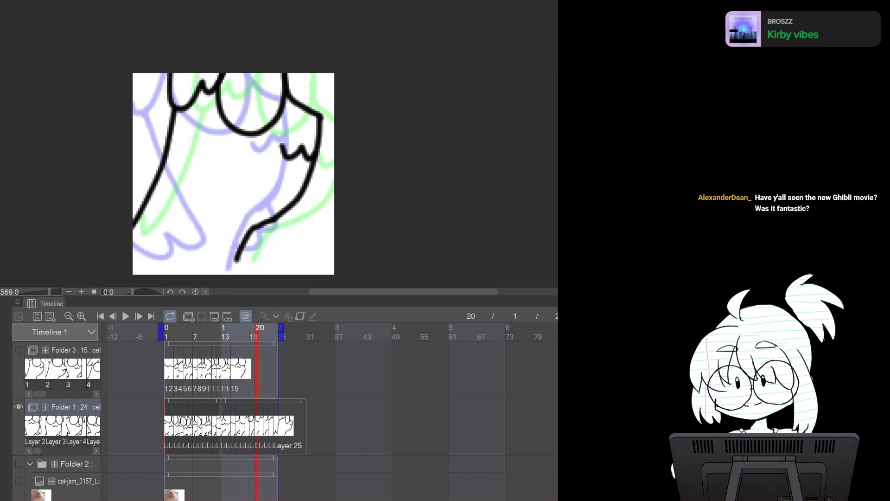
pyautogui.press('Left')
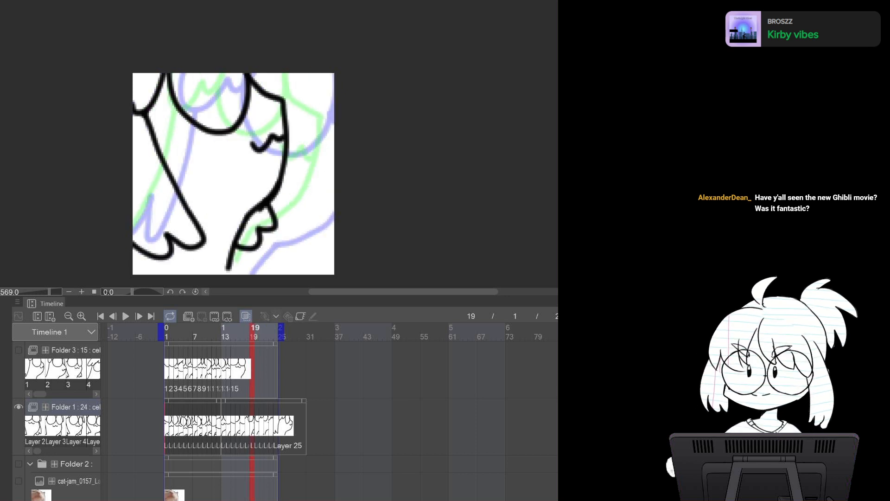
pyautogui.scroll(-1, 233, 174)
pyautogui.press('Left')
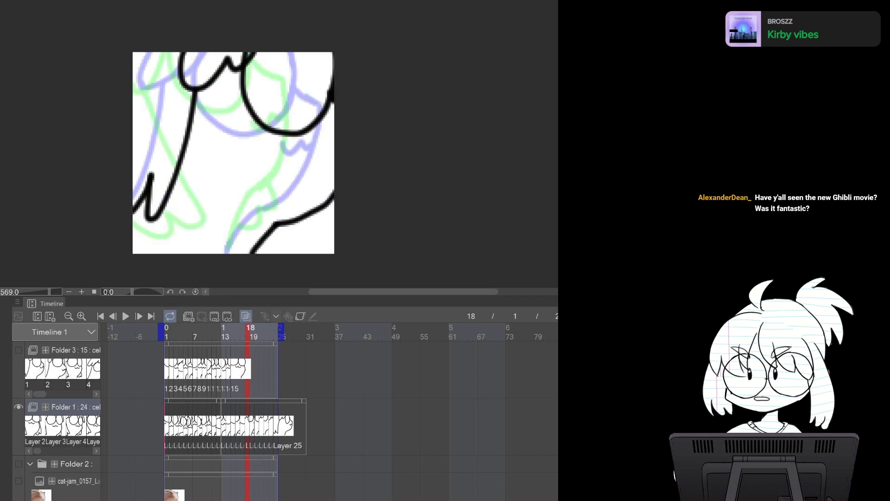
pyautogui.press('Right')
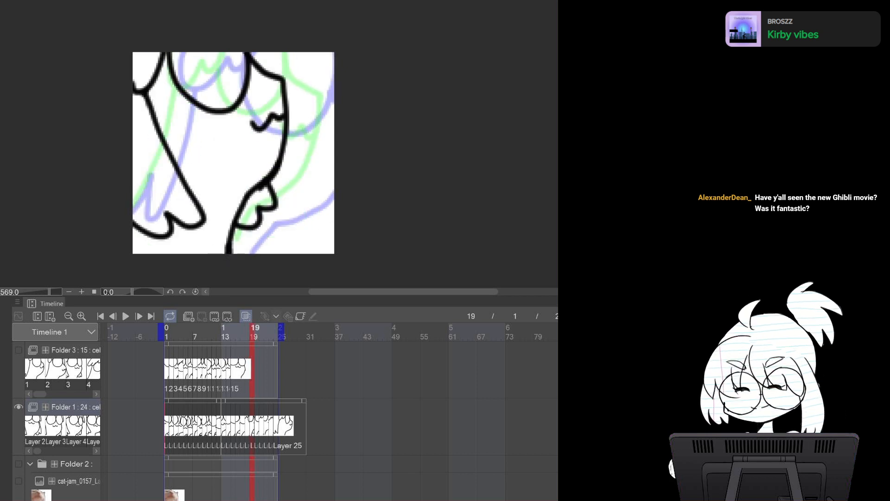
pyautogui.press('Right')
pyautogui.moveTo(235, 239); pyautogui.dragTo(239, 253)
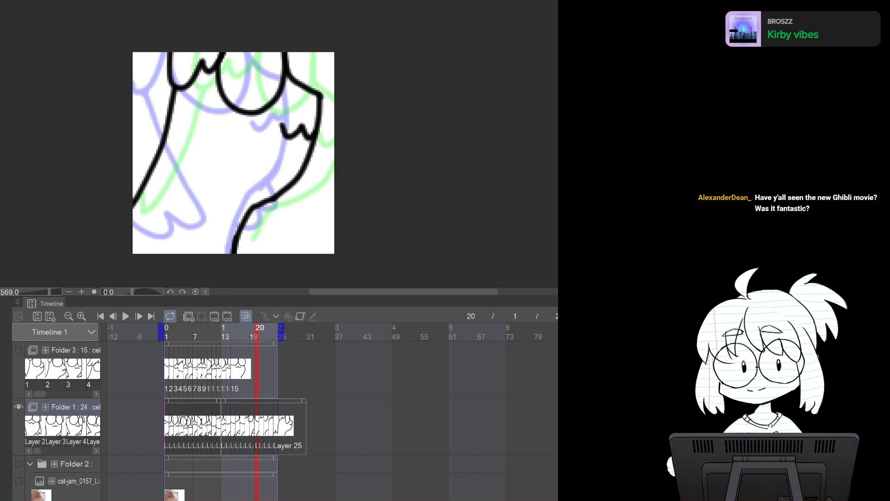
pyautogui.press('Right')
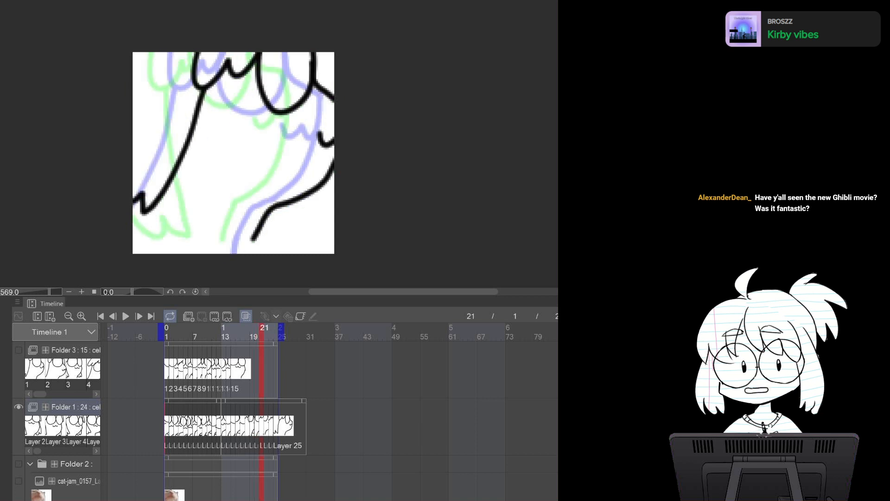
pyautogui.moveTo(251, 242); pyautogui.dragTo(246, 254)
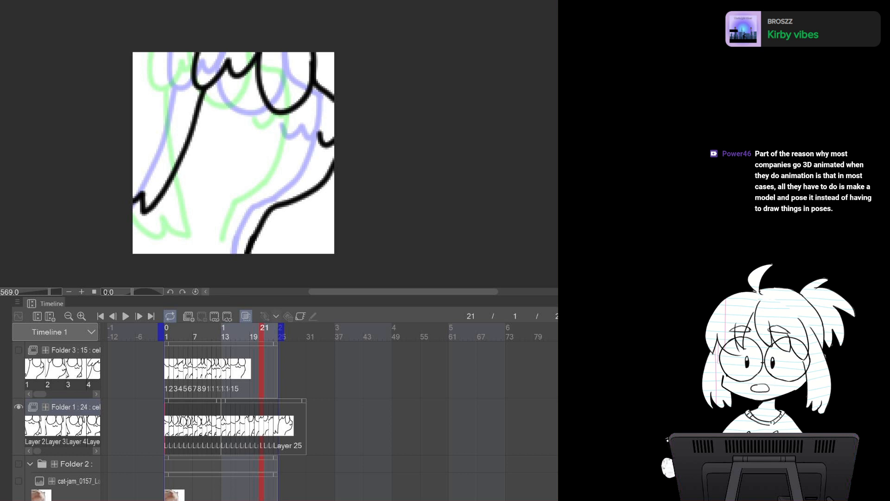
# Flip back and forth through frames 18 to 22 to review the motion of the redrawn lines
pyautogui.press('Left')
pyautogui.press('Left')
pyautogui.press('Left')
pyautogui.press('Right')
pyautogui.press('Right')
pyautogui.press('Right')
pyautogui.press('Right')
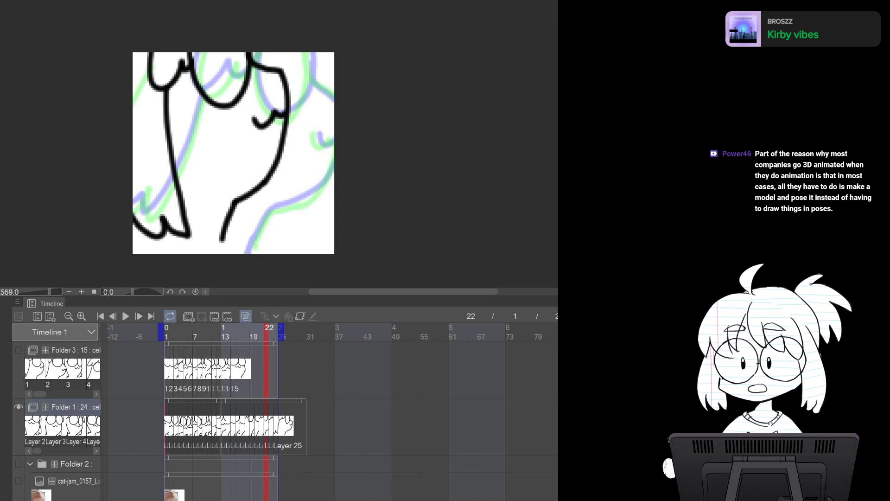
pyautogui.press('Left')
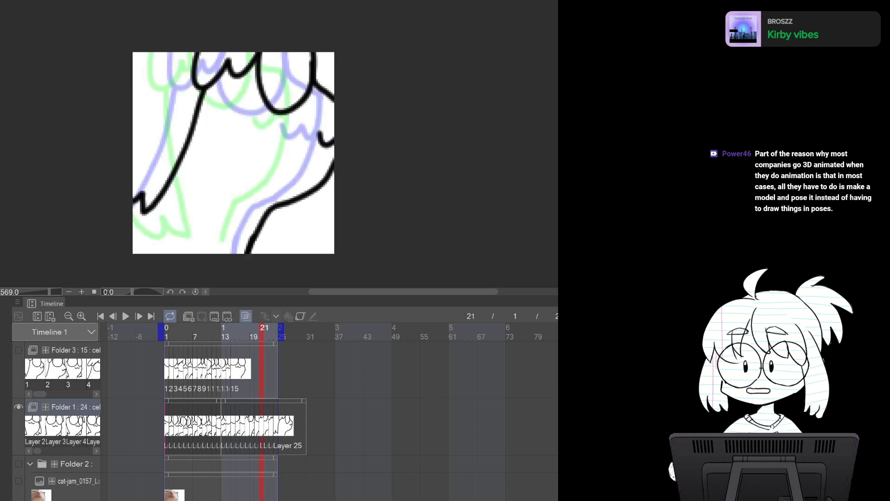
pyautogui.press('Right')
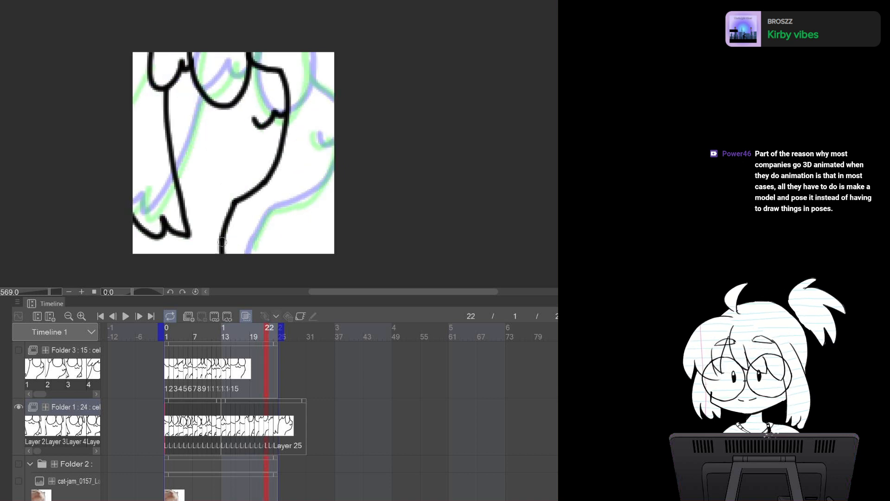
pyautogui.press('Left')
pyautogui.press('Left')
pyautogui.press('Left')
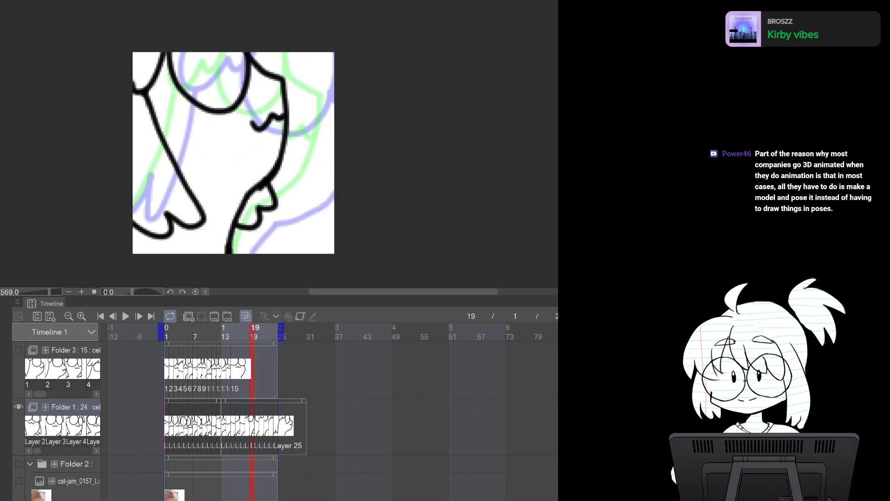
pyautogui.press('Right')
pyautogui.press('Right')
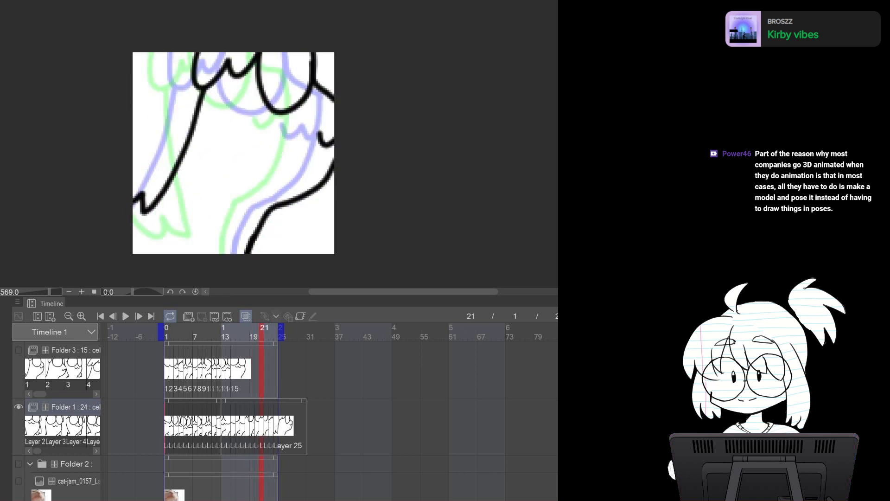
pyautogui.press('Right')
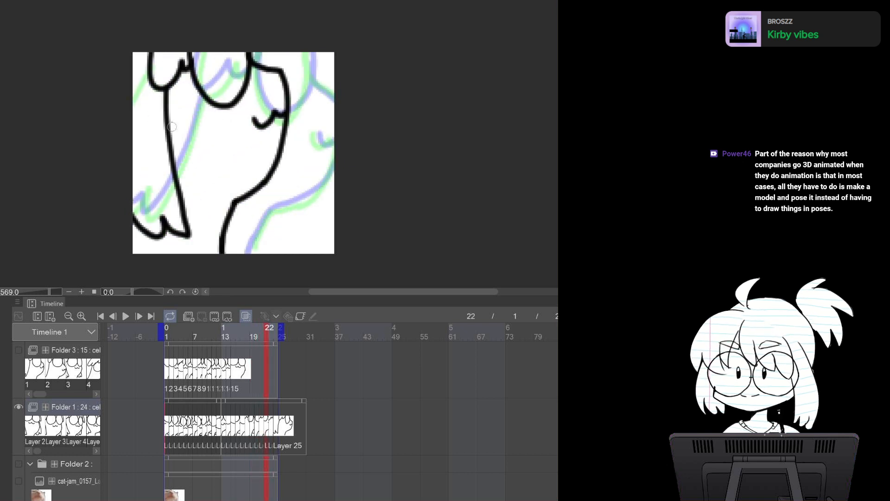
# Try redrawing the left edge of the body on frame 22
pyautogui.moveTo(184, 169); pyautogui.dragTo(195, 207)
pyautogui.hotkey('ctrl', 'z')
pyautogui.hotkey('ctrl', 'y')
pyautogui.moveTo(169, 145)
pyautogui.mouseDown()
pyautogui.moveTo(171, 167)
pyautogui.moveTo(169, 145)
pyautogui.mouseUp()
pyautogui.hotkey('ctrl', 'z')
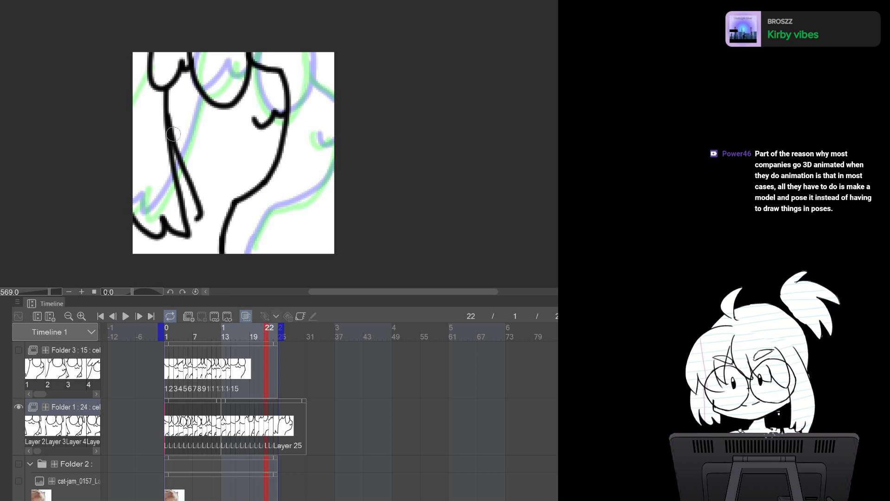
pyautogui.moveTo(162, 135)
pyautogui.mouseDown()
pyautogui.moveTo(174, 171)
pyautogui.moveTo(161, 123)
pyautogui.moveTo(179, 185)
pyautogui.moveTo(157, 114)
pyautogui.moveTo(180, 195)
pyautogui.moveTo(173, 188)
pyautogui.moveTo(176, 242)
pyautogui.moveTo(128, 210)
pyautogui.moveTo(154, 255)
pyautogui.moveTo(165, 214)
pyautogui.moveTo(198, 213)
pyautogui.moveTo(166, 218)
pyautogui.moveTo(162, 236)
pyautogui.mouseUp()
pyautogui.hotkey('ctrl', 'z')
pyautogui.hotkey('ctrl', 'z')
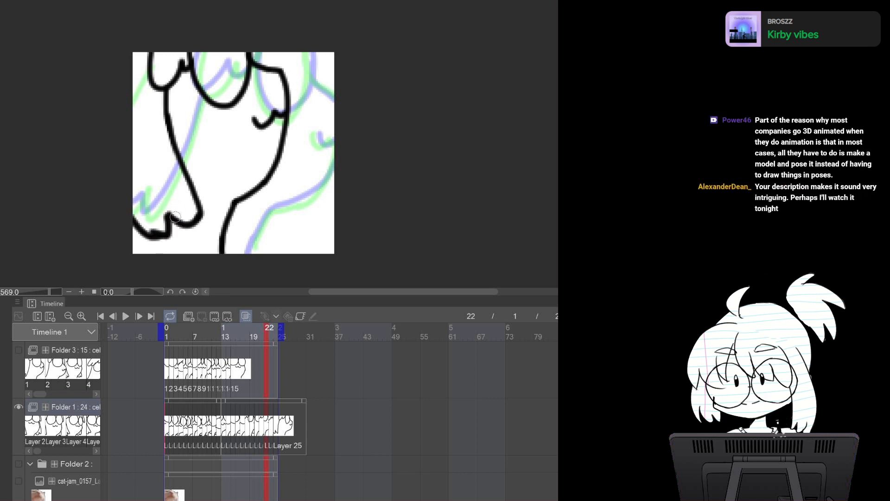
# Touch up the ends of the lower body lines on frames 22, 23 and 24
pyautogui.moveTo(269, 182)
pyautogui.mouseDown()
pyautogui.moveTo(278, 207)
pyautogui.moveTo(246, 200)
pyautogui.mouseUp()
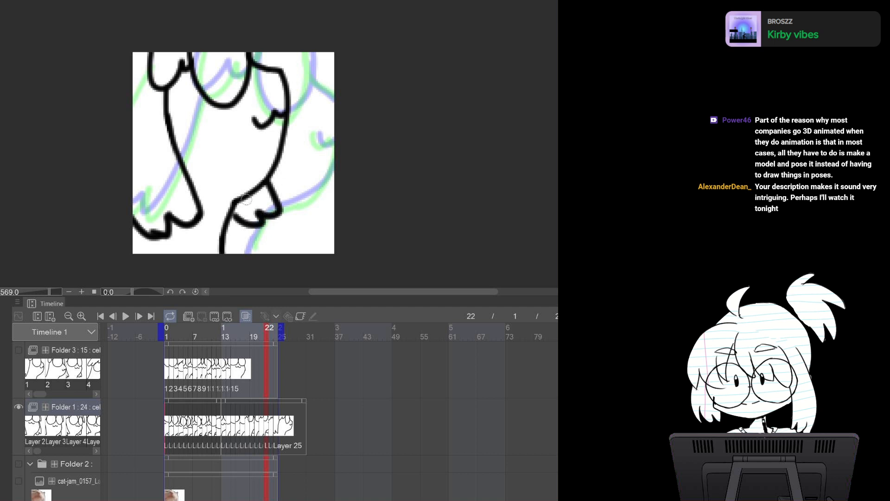
pyautogui.press('Left')
pyautogui.press('Left')
pyautogui.press('Right')
pyautogui.press('Right')
pyautogui.press('Right')
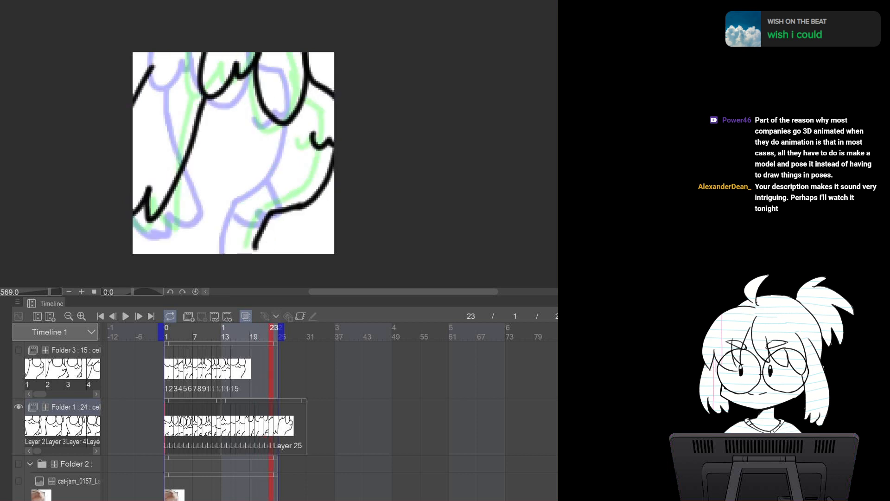
pyautogui.moveTo(253, 247); pyautogui.dragTo(249, 259)
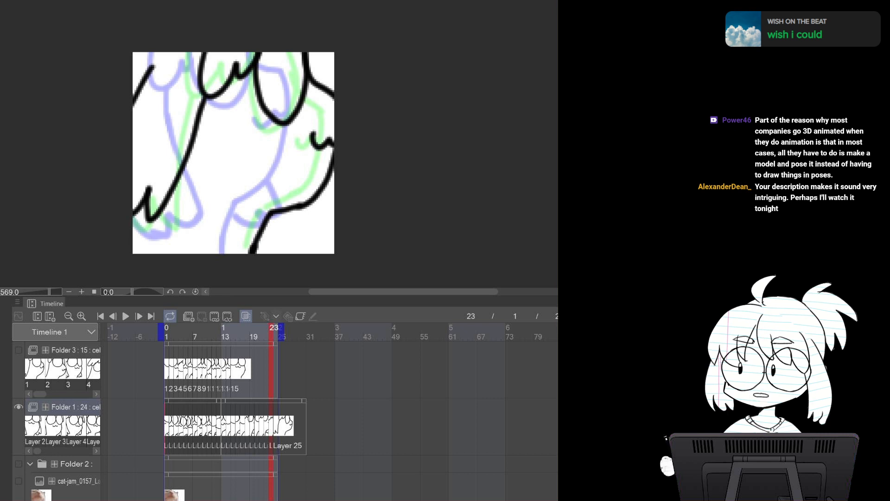
pyautogui.press('Right')
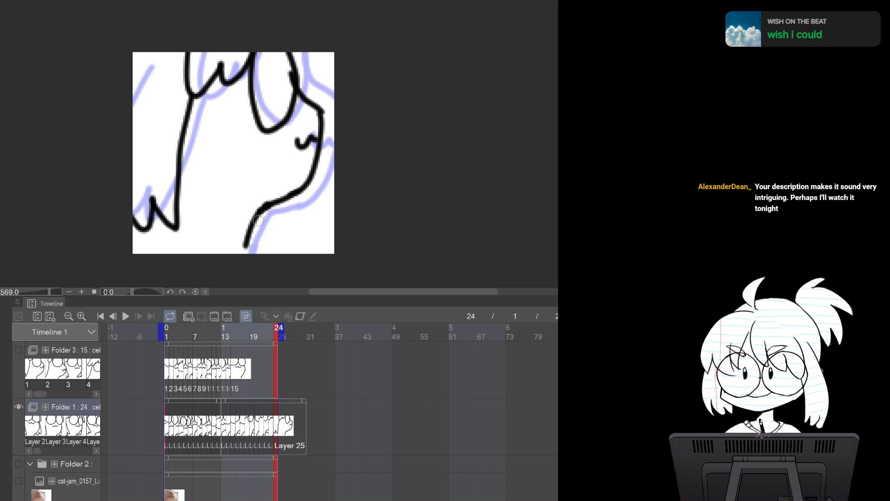
pyautogui.moveTo(247, 244); pyautogui.dragTo(244, 259)
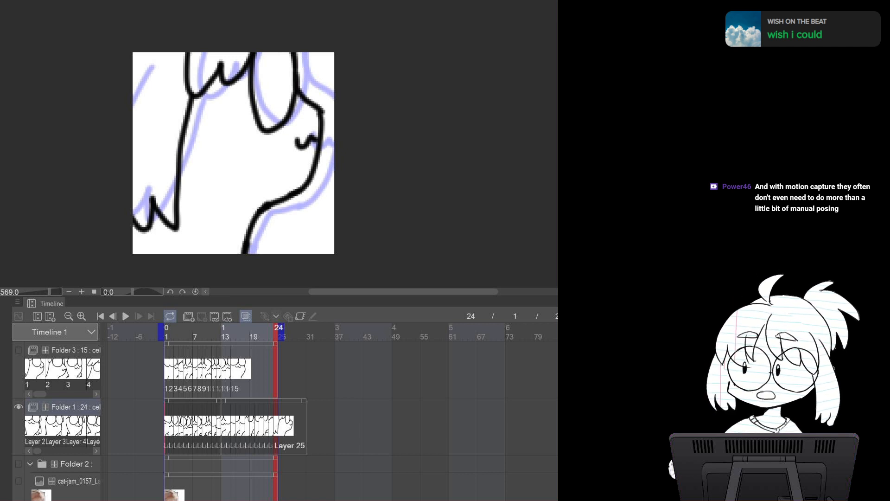
# Play the animation from frame 1 to review the motion of the redrawn lines
pyautogui.press('Left')
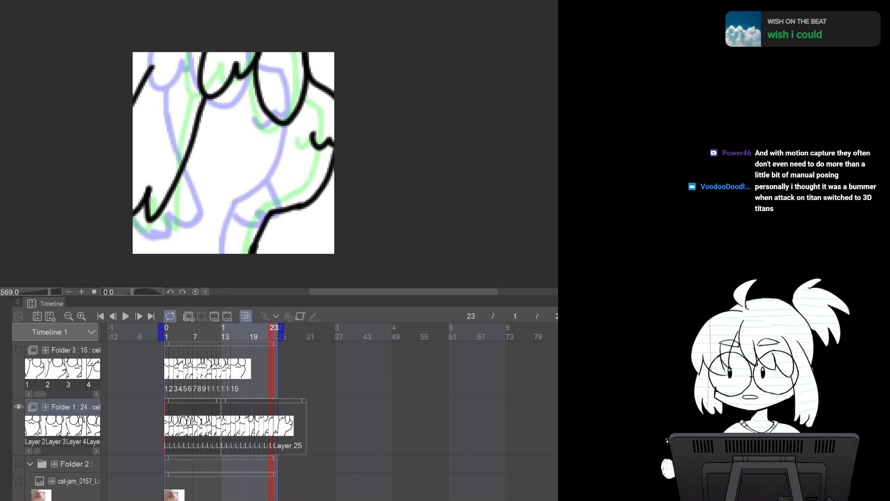
pyautogui.press('space')
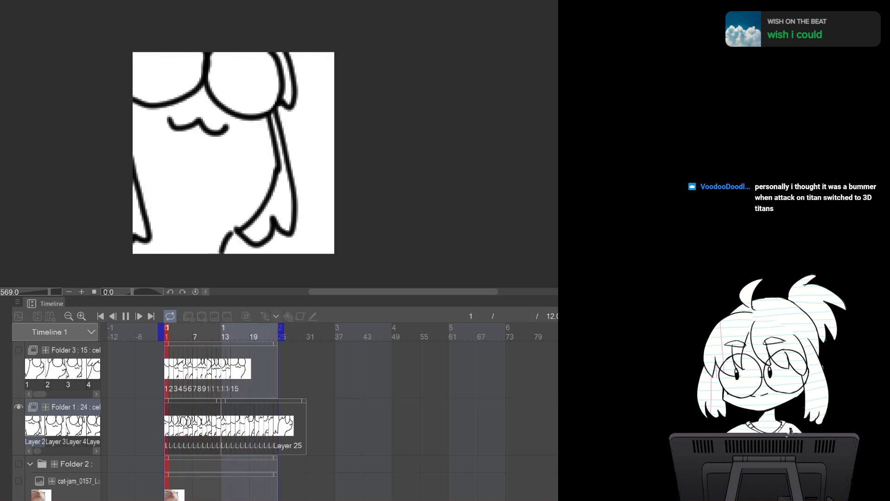
pyautogui.press('space')
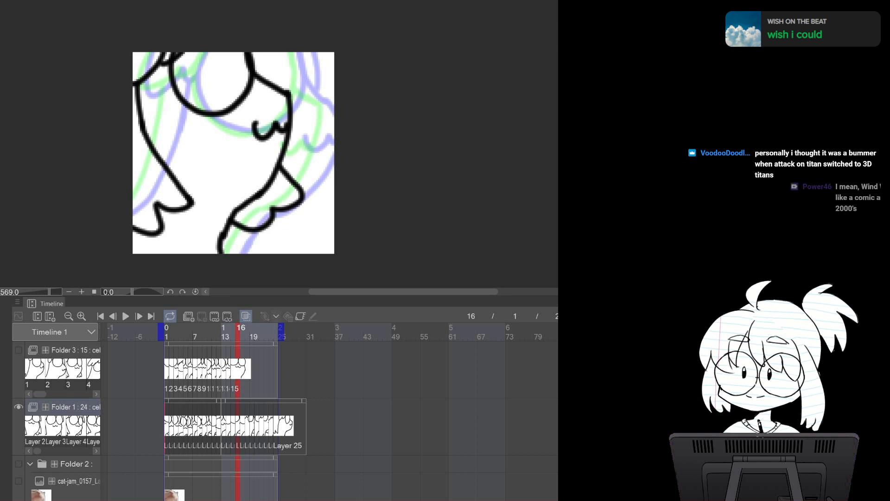
pyautogui.press('Return')
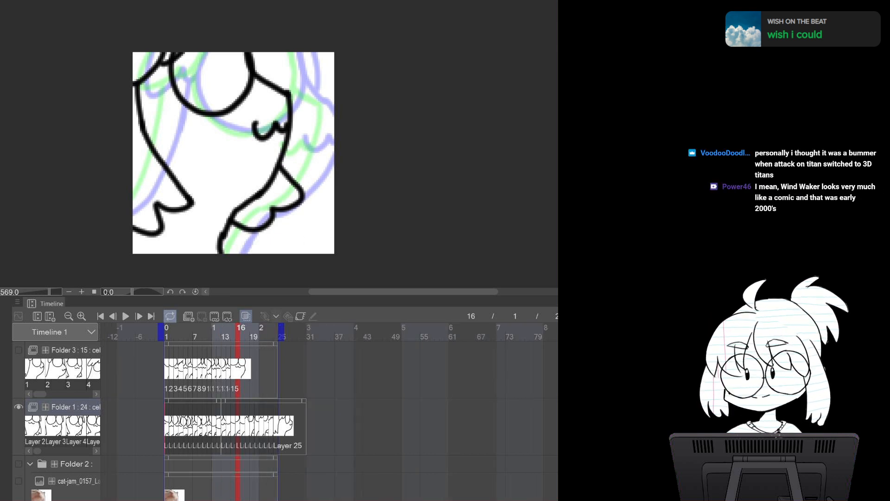
pyautogui.click(167, 332)
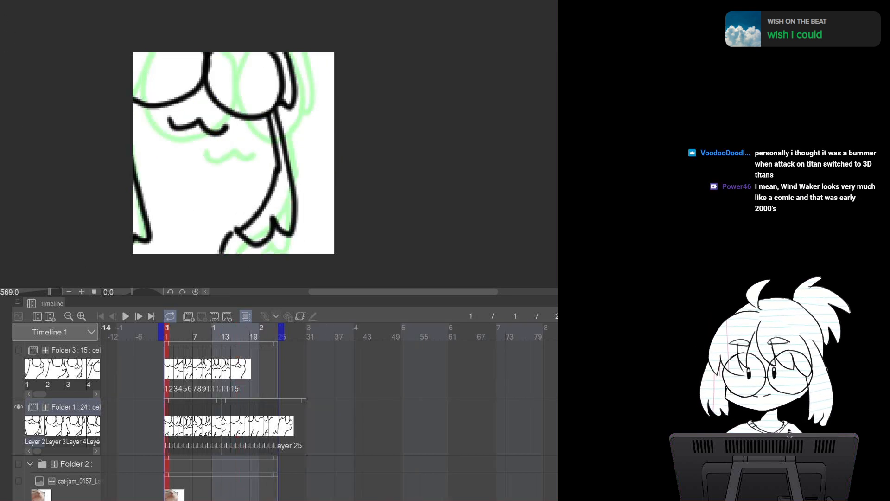
pyautogui.click(125, 316)
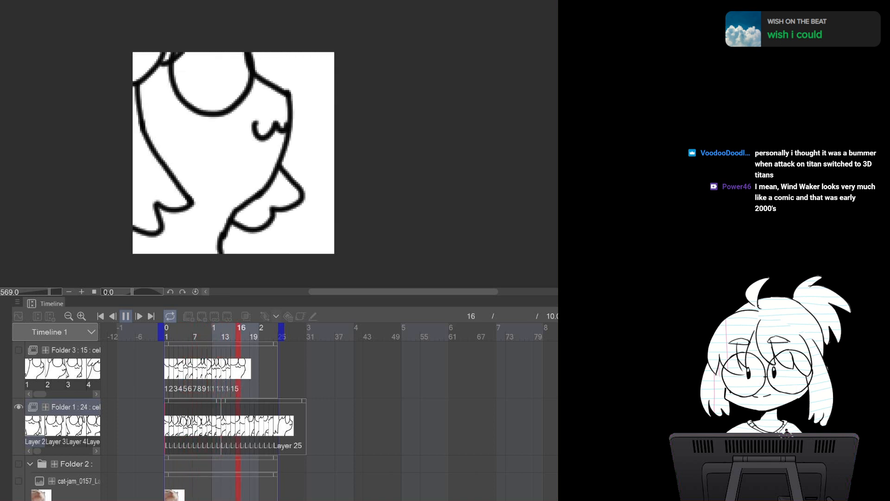
pyautogui.click(126, 316)
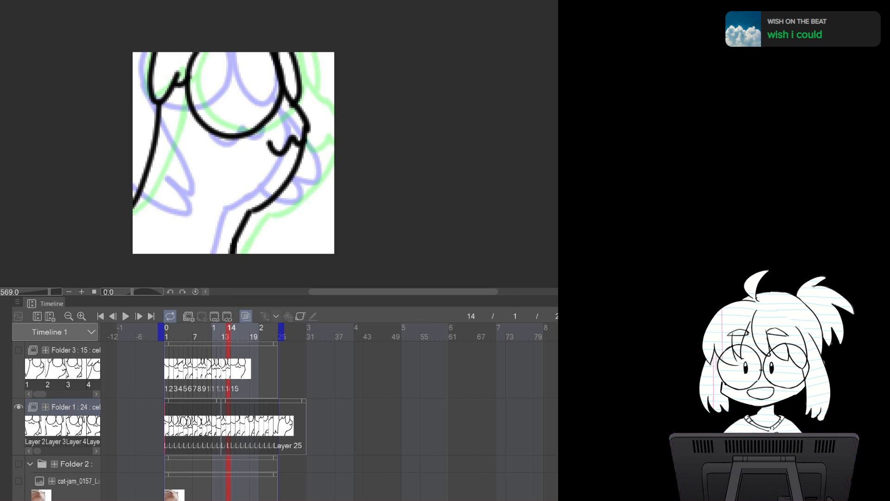
# Show Folder 3 and hide Folder 1, selecting the first cel of Folder 3 at frame 1
pyautogui.click(19, 406)
pyautogui.click(18, 350)
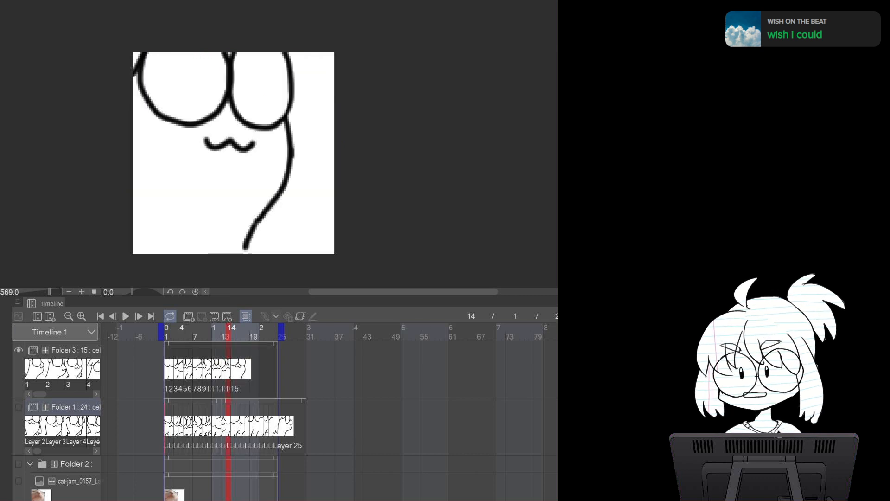
pyautogui.click(167, 332)
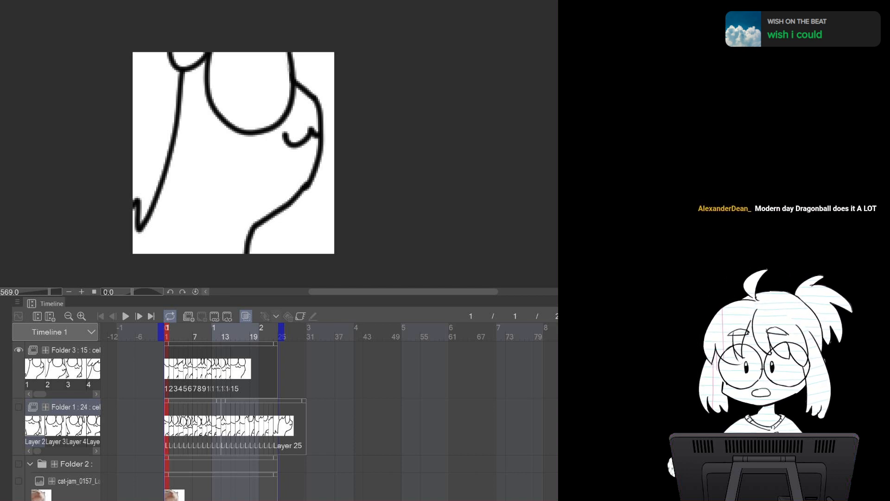
pyautogui.click(18, 407)
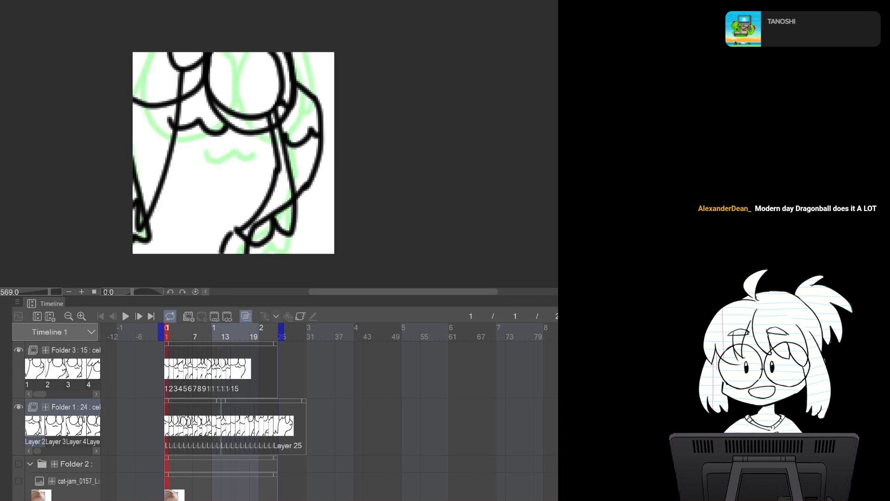
pyautogui.click(74, 350)
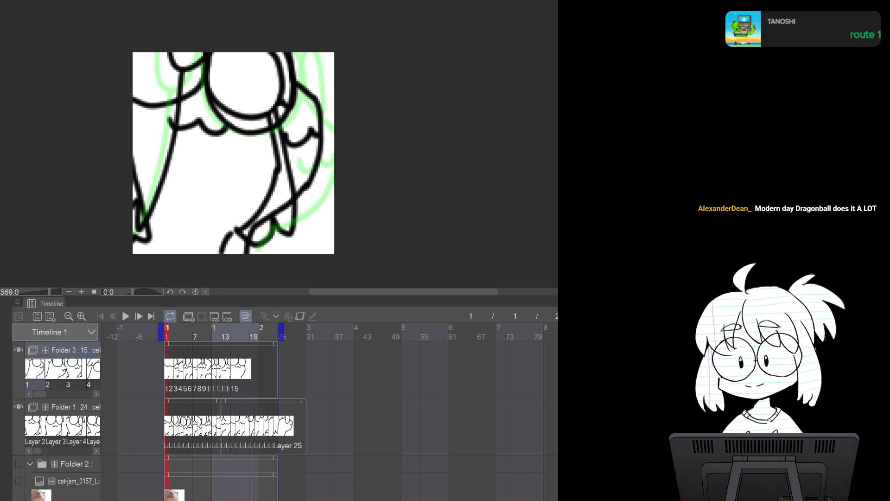
pyautogui.click(19, 407)
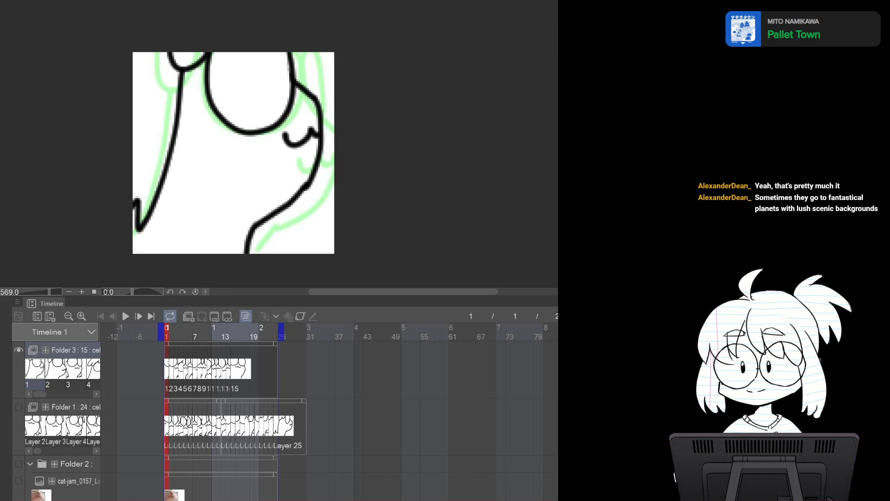
# Draw the left edge of the body on frame 2 of Folder 3, comparing it with frame 1
pyautogui.press('Right')
pyautogui.press('Left')
pyautogui.press('Right')
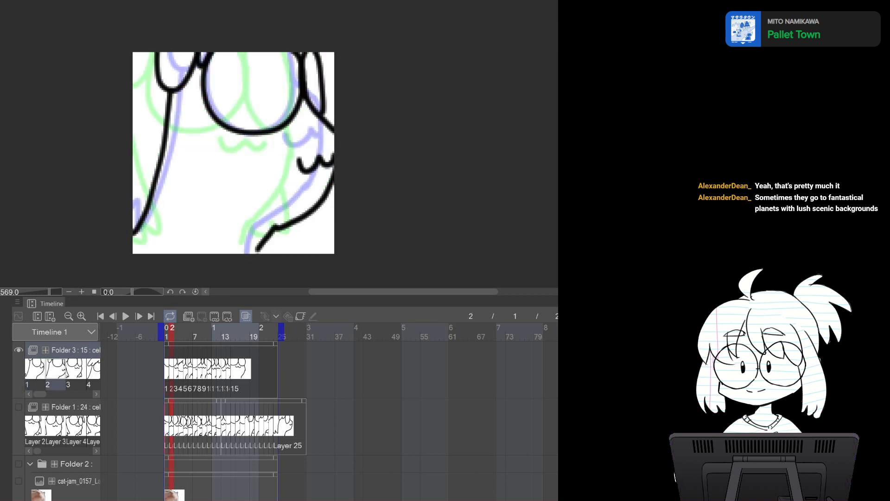
pyautogui.press('Right')
pyautogui.press('Right')
pyautogui.press('Left')
pyautogui.press('Left')
pyautogui.press('Left')
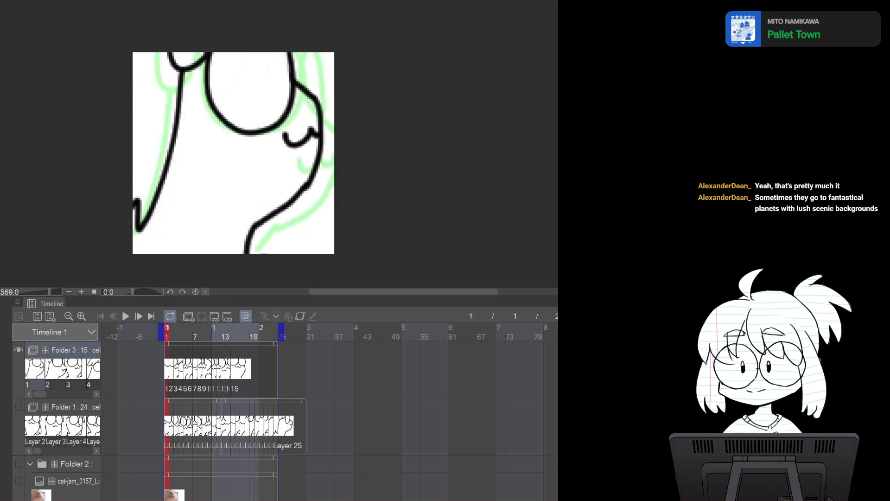
pyautogui.press('Right')
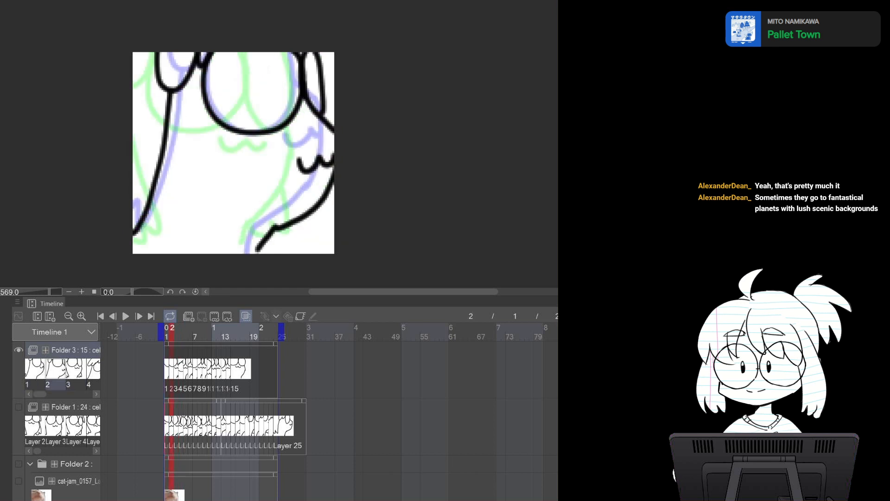
pyautogui.press('Right')
pyautogui.press('Left')
pyautogui.press('Left')
pyautogui.press('Right')
pyautogui.moveTo(167, 105); pyautogui.dragTo(149, 189)
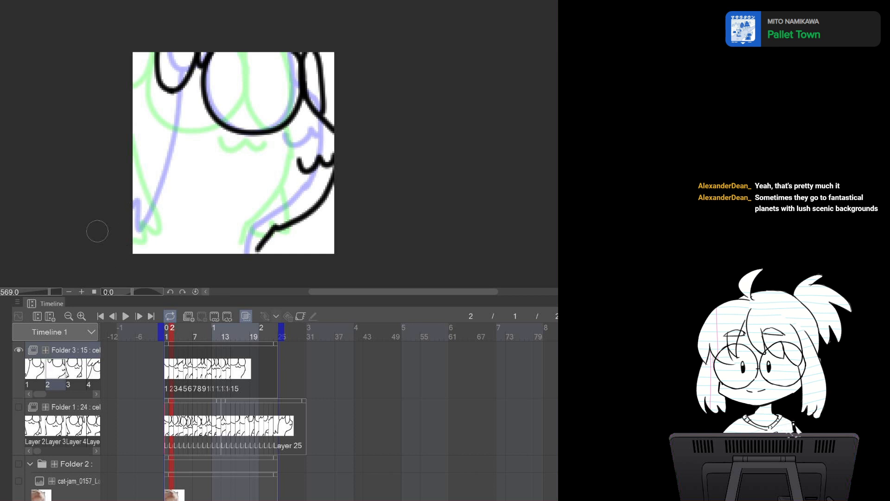
pyautogui.moveTo(169, 93)
pyautogui.mouseDown()
pyautogui.moveTo(169, 216)
pyautogui.moveTo(165, 243)
pyautogui.moveTo(133, 234)
pyautogui.mouseUp()
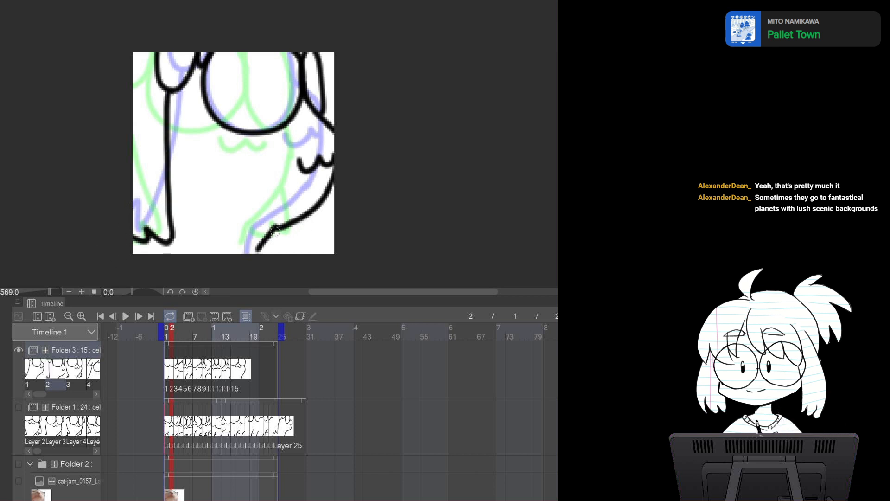
# Draw the lower body line and the right edge of the body on frame 2, redrawing the right edge several times
pyautogui.press('Left')
pyautogui.press('Right')
pyautogui.moveTo(277, 233); pyautogui.dragTo(248, 251)
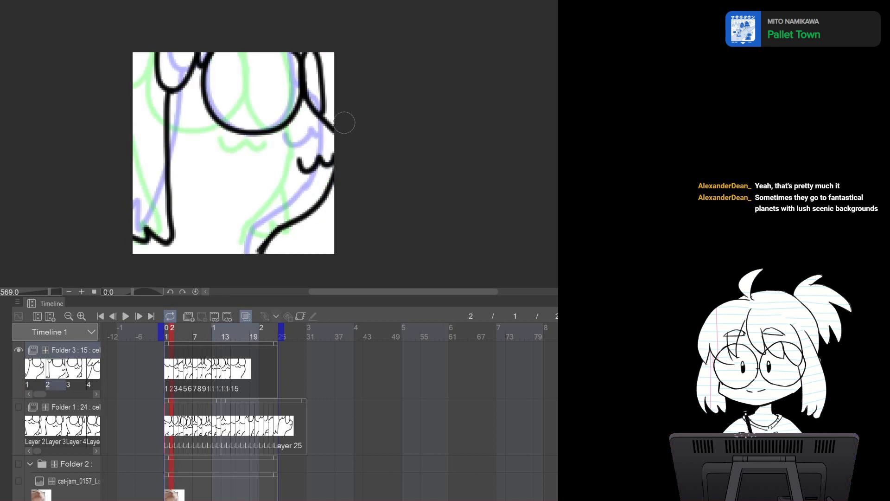
pyautogui.moveTo(342, 122)
pyautogui.mouseDown()
pyautogui.moveTo(332, 191)
pyautogui.moveTo(305, 221)
pyautogui.mouseUp()
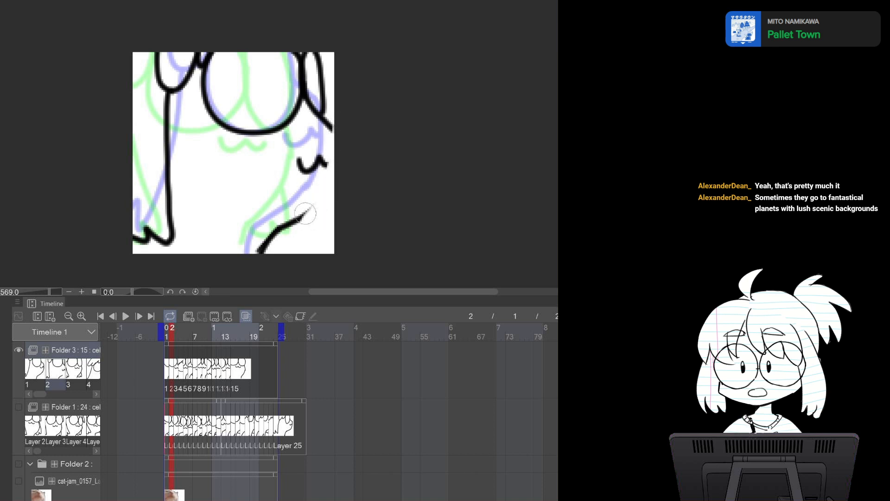
pyautogui.moveTo(329, 126)
pyautogui.mouseDown()
pyautogui.moveTo(320, 185)
pyautogui.moveTo(297, 218)
pyautogui.mouseUp()
pyautogui.hotkey('ctrl', 'z')
pyautogui.moveTo(329, 125); pyautogui.dragTo(298, 221)
pyautogui.hotkey('ctrl', 'z')
pyautogui.moveTo(331, 126)
pyautogui.mouseDown()
pyautogui.moveTo(326, 175)
pyautogui.moveTo(300, 221)
pyautogui.mouseUp()
pyautogui.hotkey('ctrl', 'z')
pyautogui.moveTo(330, 123)
pyautogui.mouseDown()
pyautogui.moveTo(324, 175)
pyautogui.moveTo(293, 218)
pyautogui.mouseUp()
pyautogui.hotkey('ctrl', 'z')
pyautogui.moveTo(331, 123)
pyautogui.mouseDown()
pyautogui.moveTo(314, 200)
pyautogui.moveTo(292, 223)
pyautogui.mouseUp()
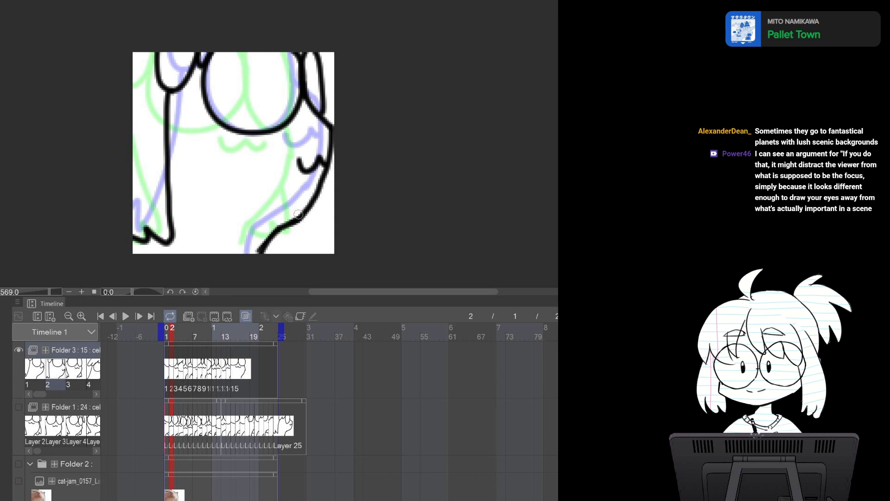
# Touch up the left edge and the cheek line on frame 1 of Folder 3, and switch back to the pen
pyautogui.press('Right')
pyautogui.press('Left')
pyautogui.press('Left')
pyautogui.press('Right')
pyautogui.press('Right')
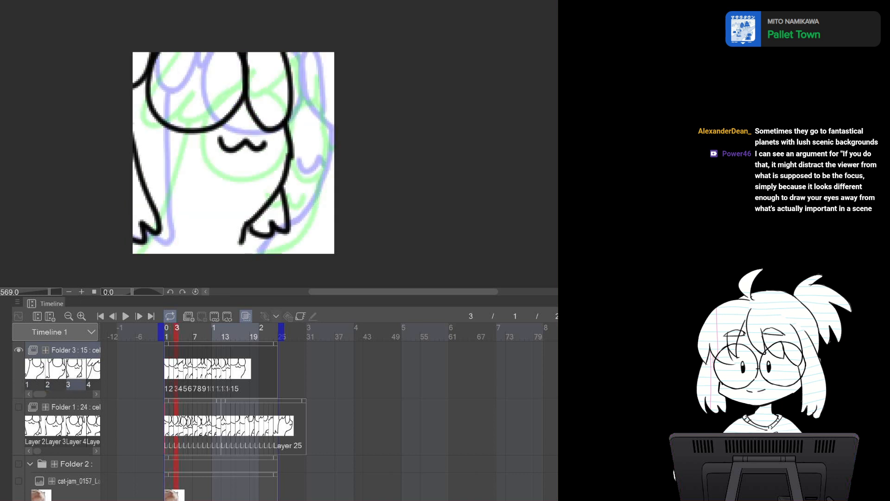
pyautogui.press('Left')
pyautogui.press('Left')
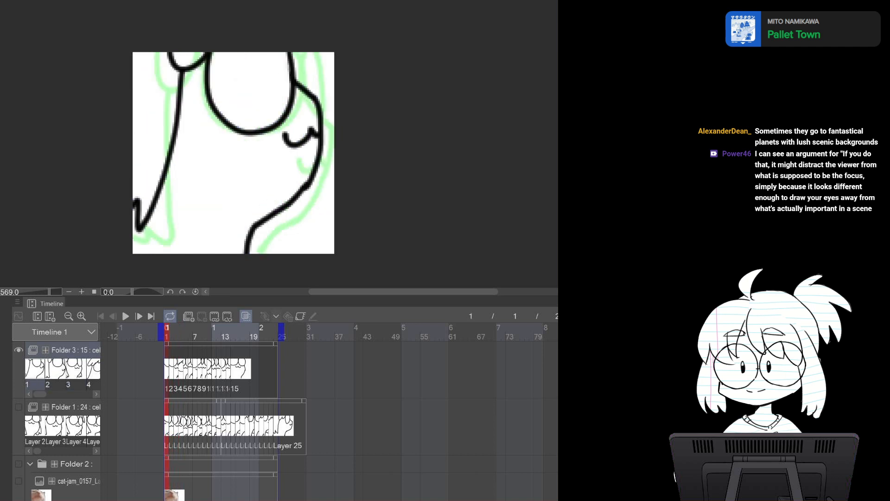
pyautogui.press('Right')
pyautogui.press('Left')
pyautogui.moveTo(138, 196)
pyautogui.mouseDown()
pyautogui.moveTo(139, 226)
pyautogui.moveTo(130, 230)
pyautogui.mouseUp()
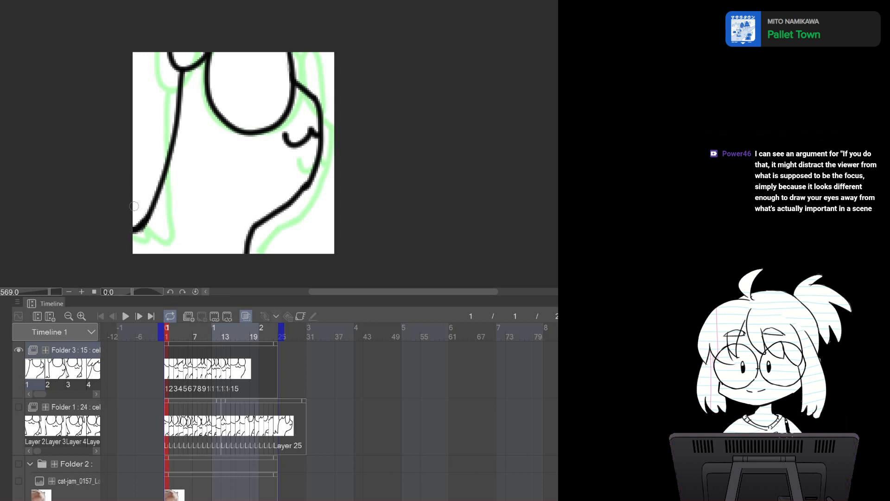
pyautogui.press('Right')
pyautogui.press('Left')
pyautogui.press('Right')
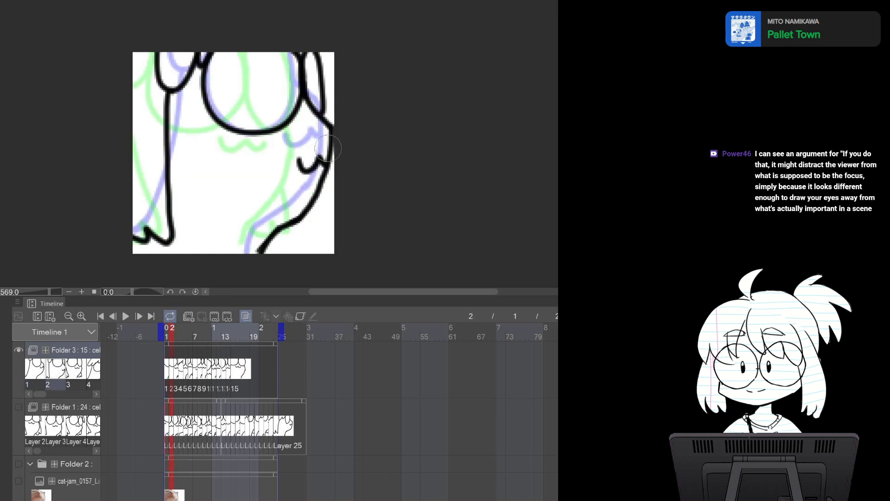
pyautogui.press('Right')
pyautogui.press('Left')
pyautogui.press('Left')
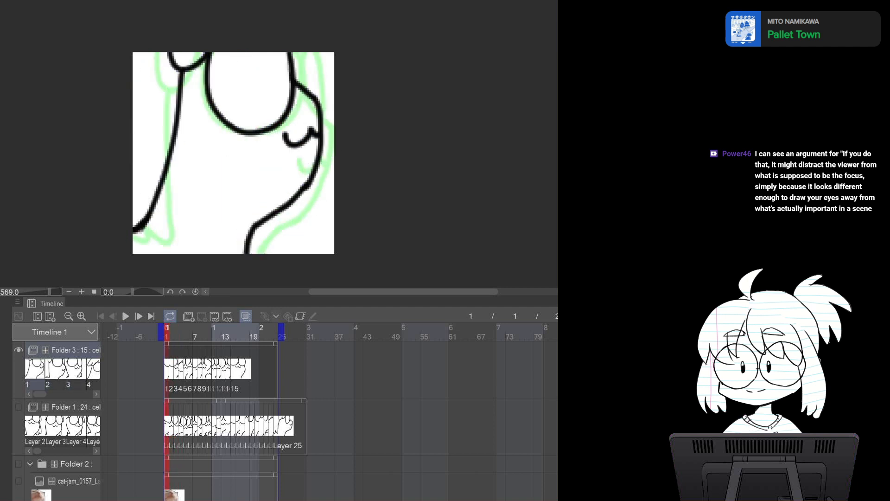
pyautogui.moveTo(305, 130)
pyautogui.mouseDown()
pyautogui.moveTo(304, 141)
pyautogui.moveTo(318, 133)
pyautogui.mouseUp()
pyautogui.press('p')
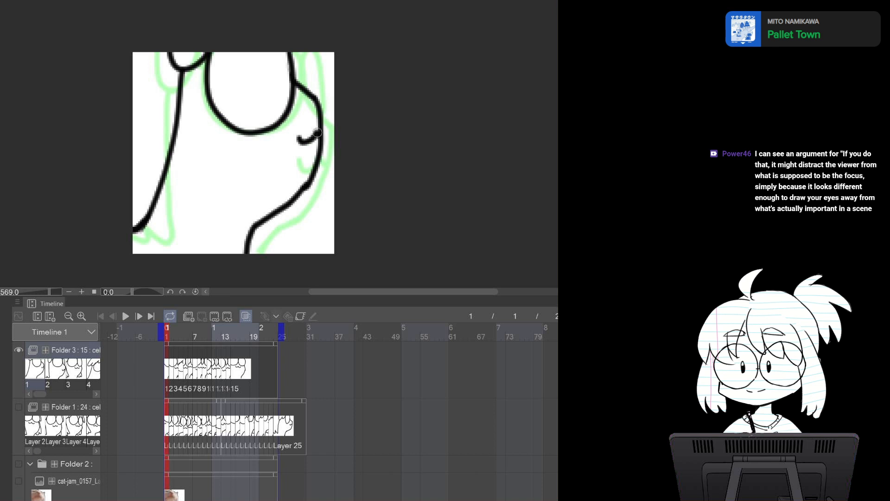
# Flip between frames 1 and 2 to compare the redrawn body lines
pyautogui.press('Right')
pyautogui.press('Left')
pyautogui.press('Right')
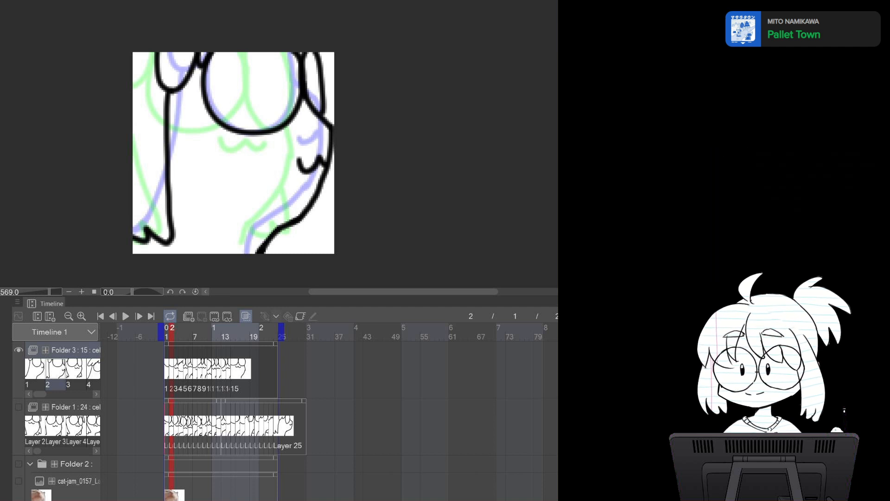
pyautogui.press('Right')
pyautogui.press('Left')
pyautogui.press('Left')
pyautogui.press('Right')
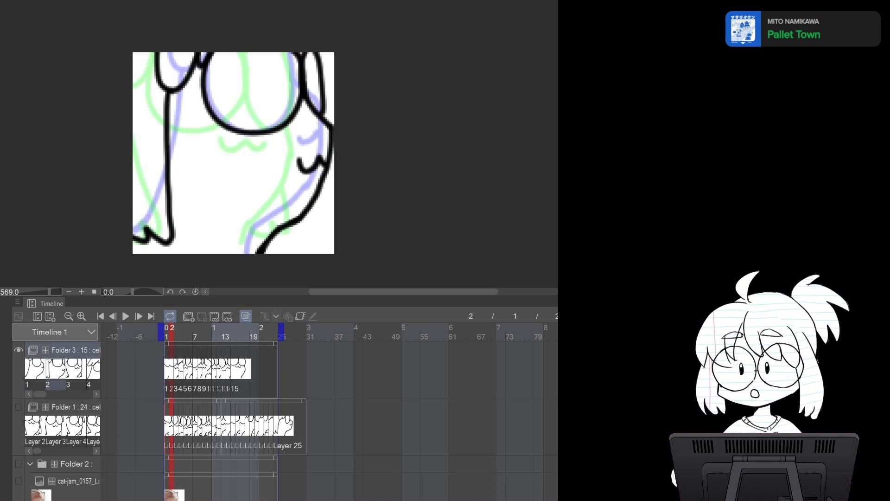
pyautogui.press('Left')
pyautogui.press('Right')
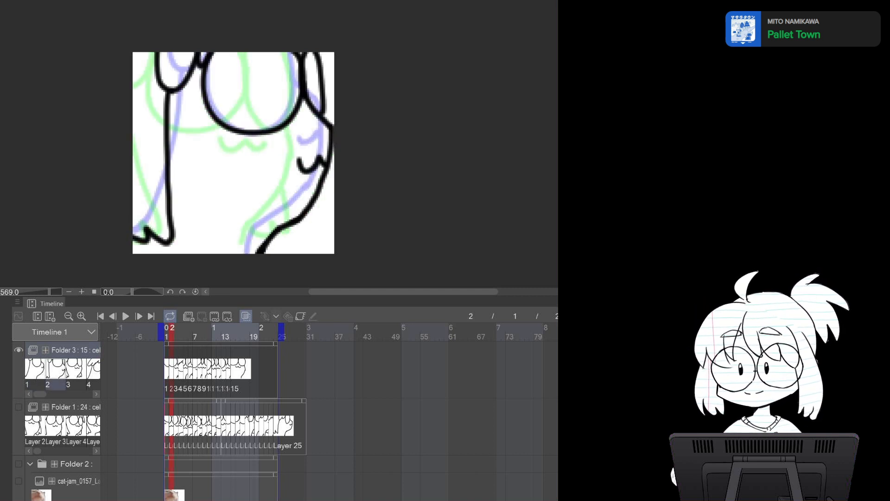
pyautogui.press('Right')
pyautogui.press('Left')
pyautogui.press('Left')
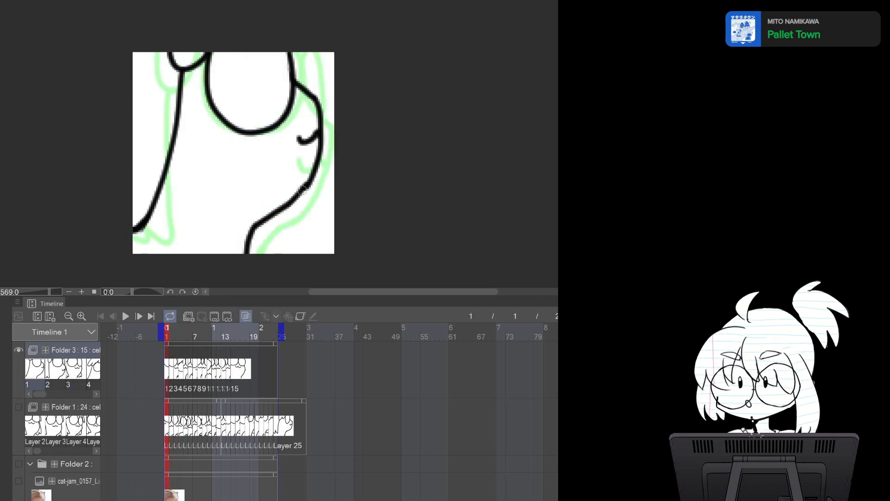
# Add a short stroke at the lower right of the body on frame 1 and erase parts of the right edge with the Eraser
pyautogui.moveTo(276, 212); pyautogui.dragTo(261, 261)
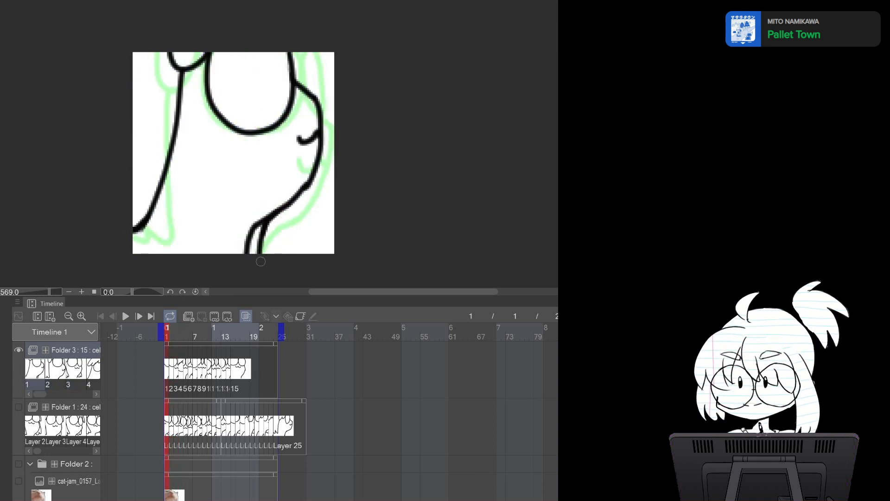
pyautogui.press('e')
pyautogui.moveTo(257, 216); pyautogui.dragTo(252, 236)
pyautogui.moveTo(291, 187); pyautogui.dragTo(263, 211)
# Move to frame 3 of Folder 3 and erase a small stray mark below the right leg
pyautogui.press('Right')
pyautogui.press('Left')
pyautogui.press('Right')
pyautogui.press('Right')
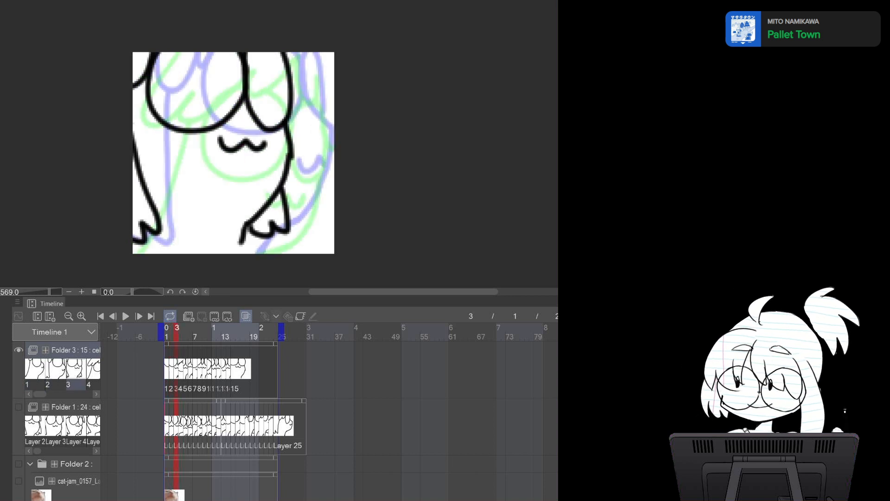
pyautogui.moveTo(242, 238); pyautogui.dragTo(243, 257)
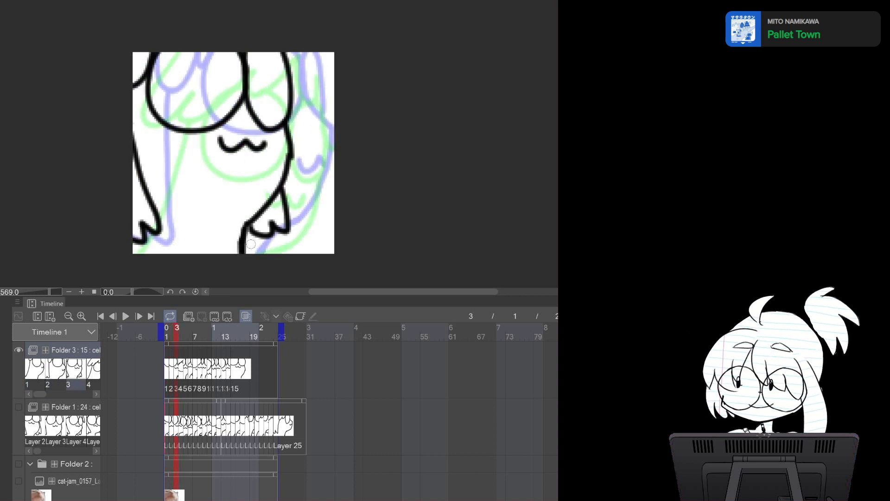
pyautogui.press('Left')
pyautogui.press('Right')
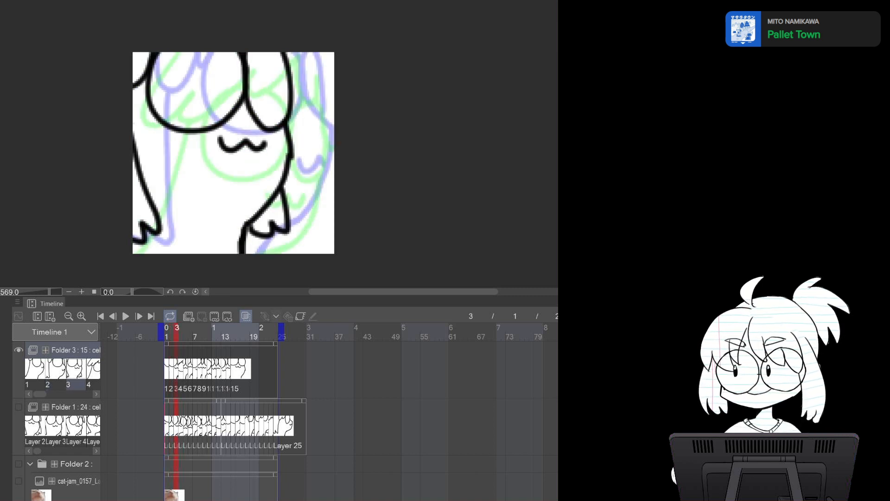
# Step through to frame 5 and draw the left and right edges of the body there
pyautogui.press('Right')
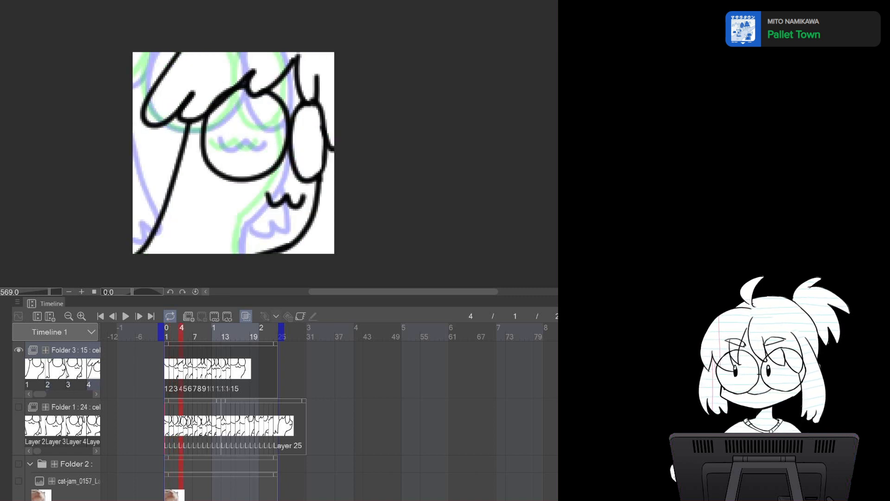
pyautogui.press('Left')
pyautogui.press('Left')
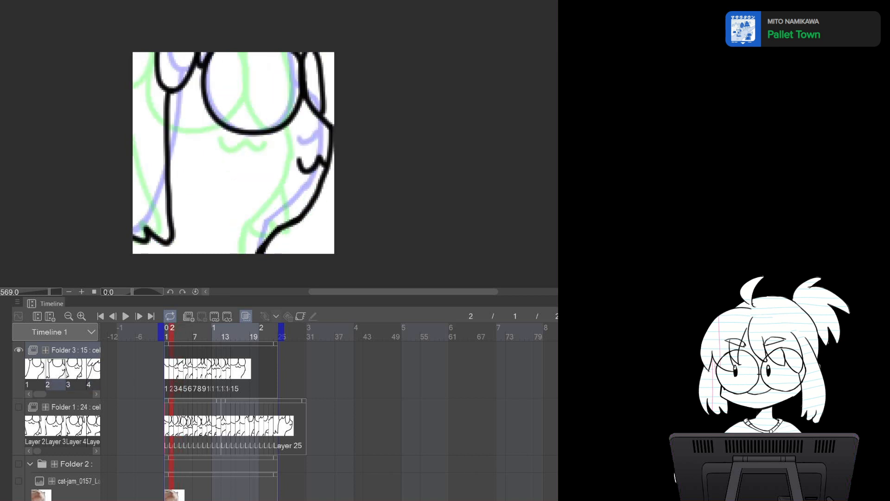
pyautogui.press('Left')
pyautogui.press('Right')
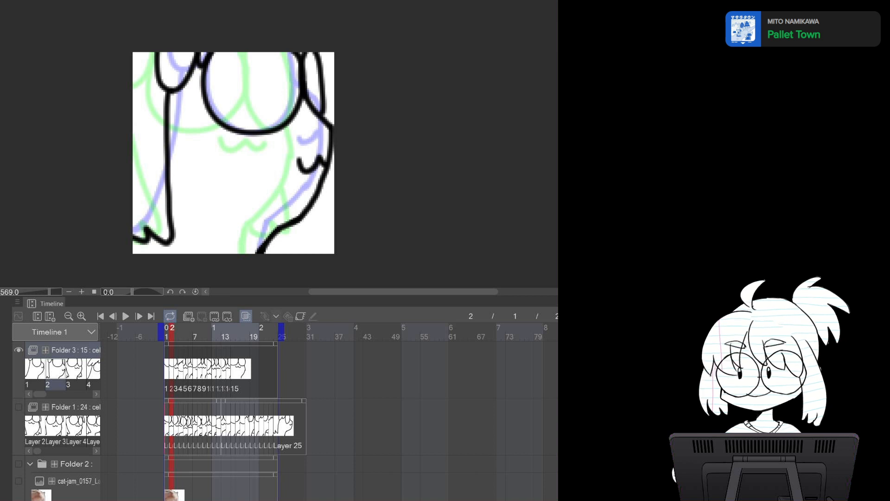
pyautogui.press('Right')
pyautogui.press('Right')
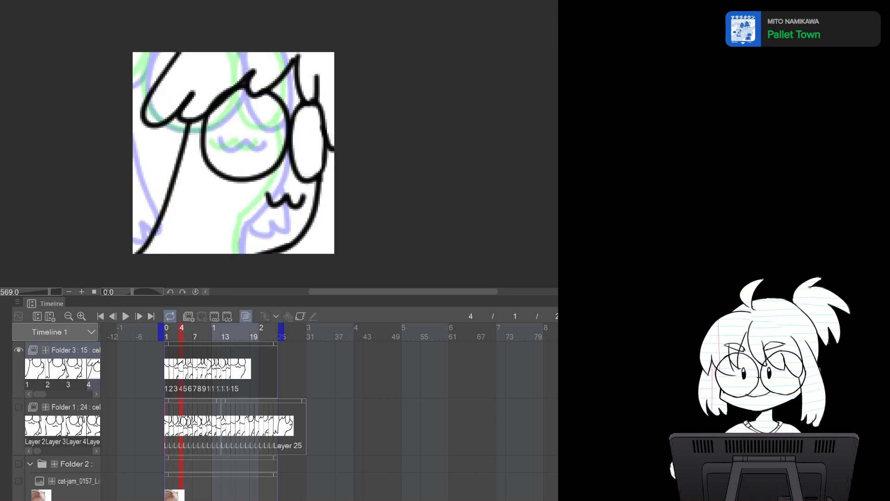
pyautogui.press('Right')
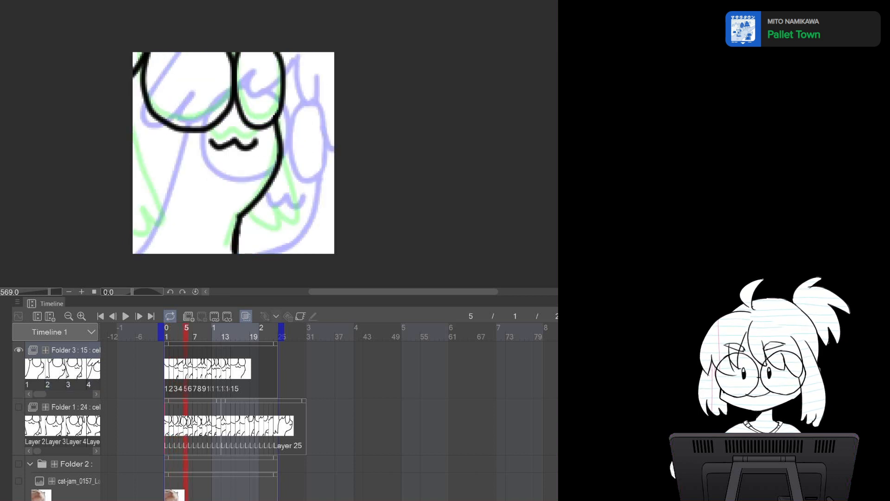
pyautogui.moveTo(133, 127)
pyautogui.mouseDown()
pyautogui.moveTo(151, 218)
pyautogui.moveTo(133, 232)
pyautogui.mouseUp()
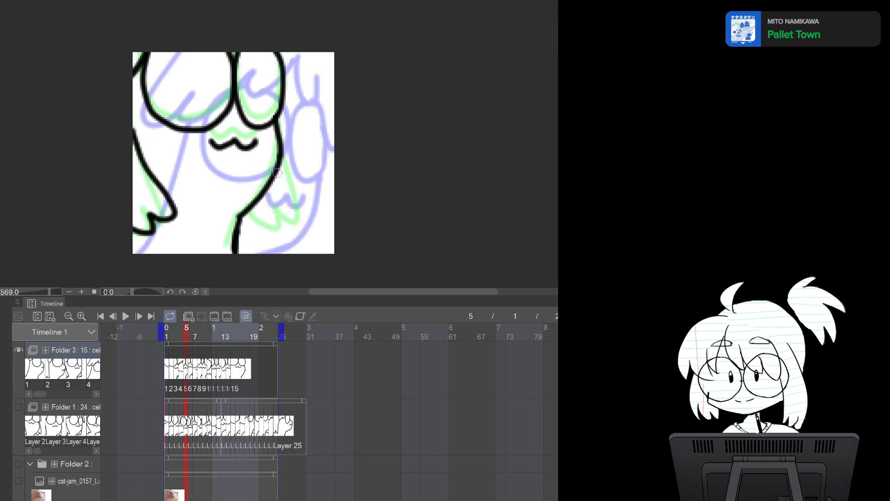
pyautogui.moveTo(280, 167)
pyautogui.mouseDown()
pyautogui.moveTo(279, 214)
pyautogui.moveTo(242, 217)
pyautogui.mouseUp()
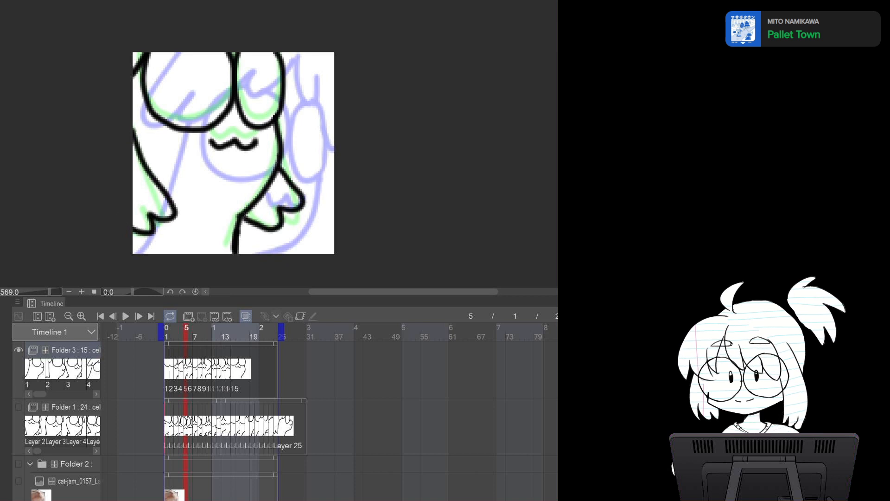
# Draw the right edge of the body on frame 6 with the pen, undoing and redrawing the stroke once
pyautogui.press('.')
pyautogui.press(',')
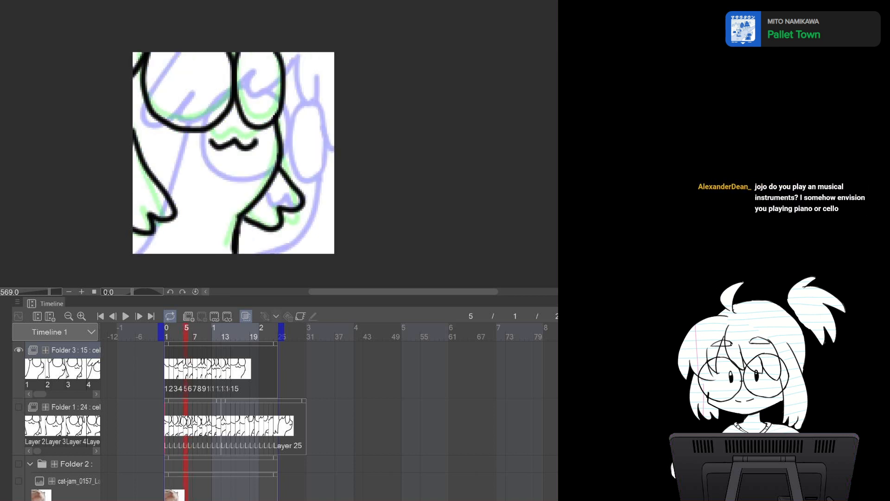
pyautogui.press('.')
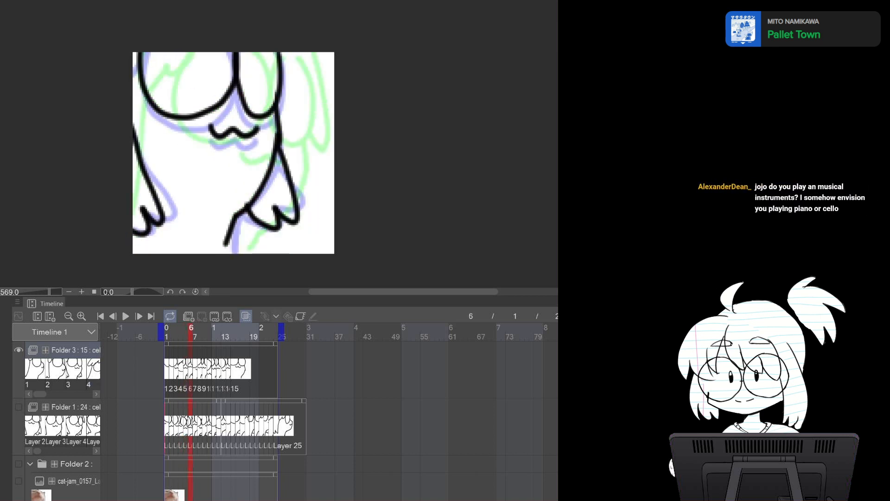
pyautogui.moveTo(233, 153)
pyautogui.mouseDown()
pyautogui.moveTo(238, 170)
pyautogui.moveTo(239, 148)
pyautogui.mouseUp()
pyautogui.moveTo(296, 158)
pyautogui.mouseDown()
pyautogui.moveTo(295, 138)
pyautogui.moveTo(296, 200)
pyautogui.moveTo(261, 216)
pyautogui.mouseUp()
pyautogui.press('p')
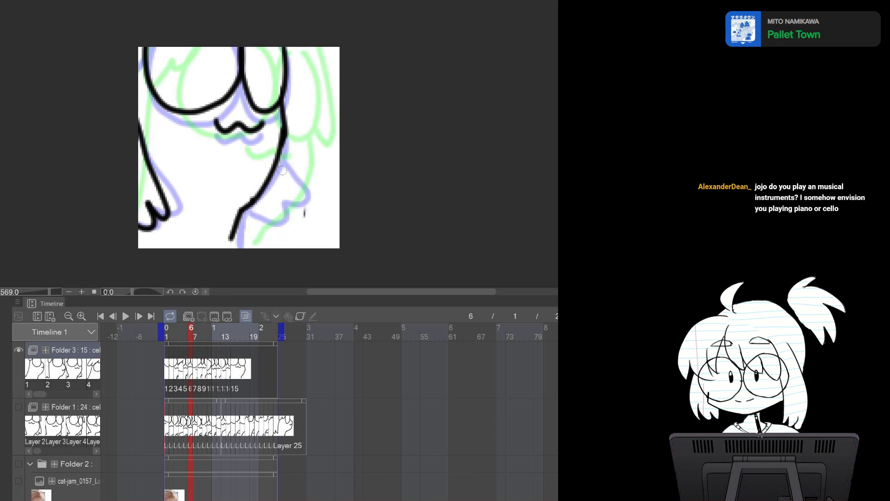
pyautogui.moveTo(281, 156)
pyautogui.mouseDown()
pyautogui.moveTo(283, 228)
pyautogui.moveTo(269, 214)
pyautogui.moveTo(242, 227)
pyautogui.mouseUp()
pyautogui.hotkey('ctrl', 'z')
pyautogui.moveTo(276, 165)
pyautogui.mouseDown()
pyautogui.moveTo(276, 226)
pyautogui.moveTo(236, 226)
pyautogui.mouseUp()
# Erase and redraw the left edge of the body on frame 6
pyautogui.press('e')
pyautogui.moveTo(138, 129)
pyautogui.mouseDown()
pyautogui.moveTo(161, 201)
pyautogui.moveTo(154, 175)
pyautogui.moveTo(147, 237)
pyautogui.moveTo(128, 217)
pyautogui.mouseUp()
pyautogui.press('p')
pyautogui.moveTo(139, 120); pyautogui.dragTo(141, 229)
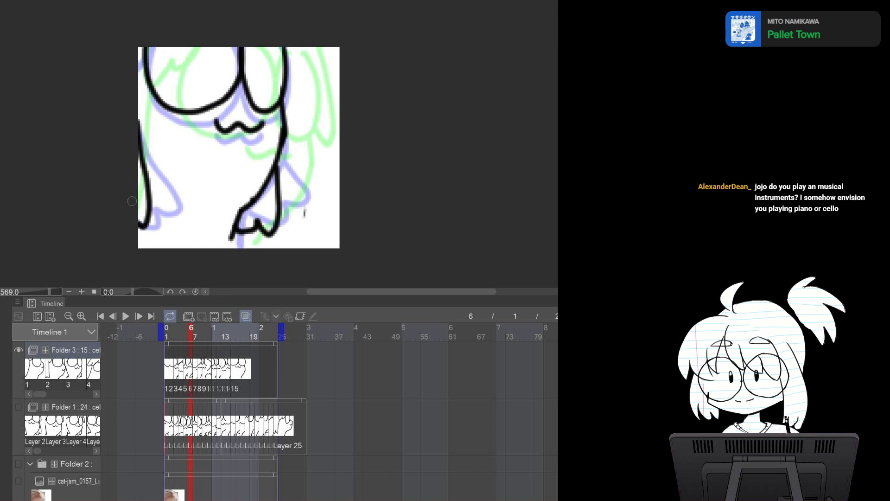
# Compare frames 5 and 6, then add a short stroke at the bottom of the right leg on frame 6
pyautogui.press(',')
pyautogui.press(',')
pyautogui.press('.')
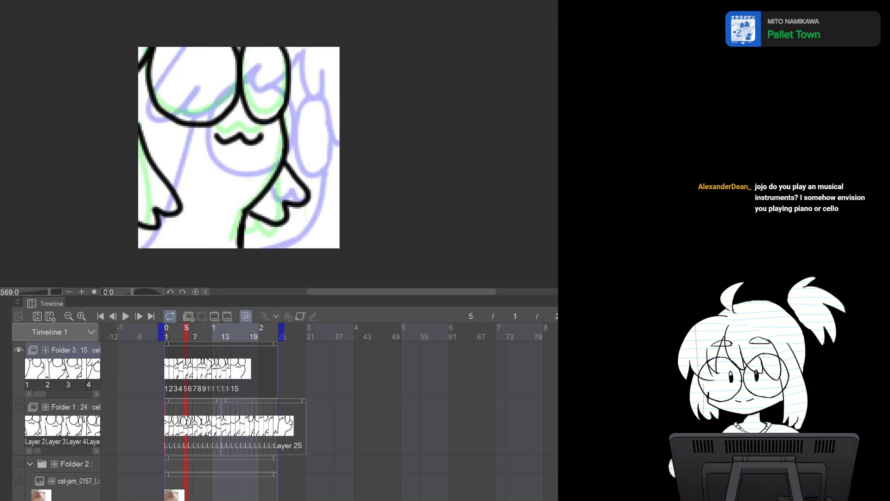
pyautogui.press('.')
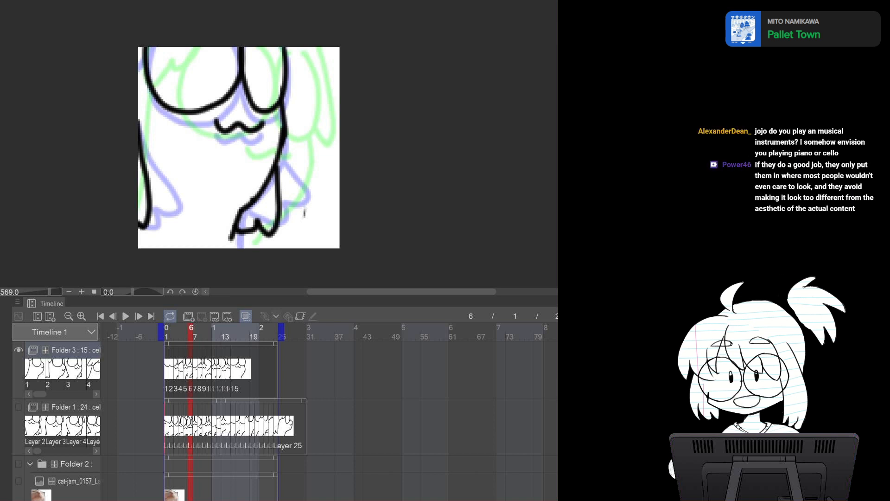
pyautogui.press(',')
pyautogui.press('.')
pyautogui.moveTo(230, 242); pyautogui.dragTo(227, 248)
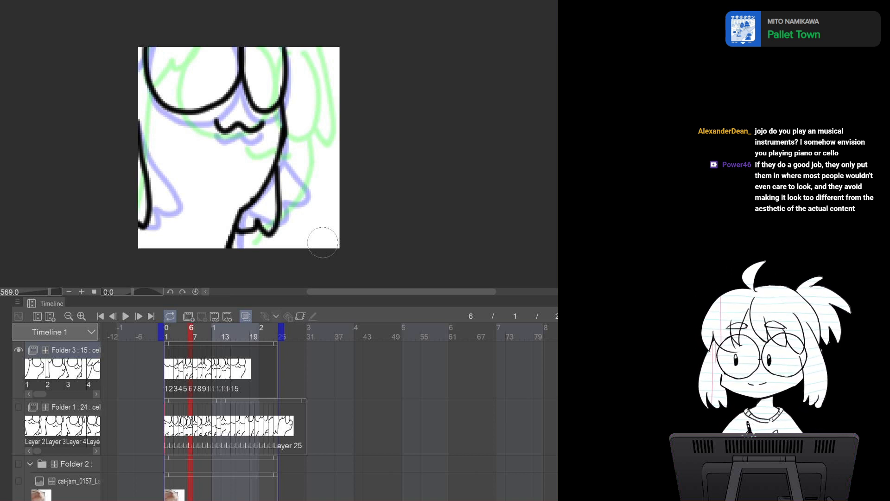
# Undo the last stroke and erase the end of the lower body line on frame 7
pyautogui.press('Right')
pyautogui.press('Left')
pyautogui.press('Right')
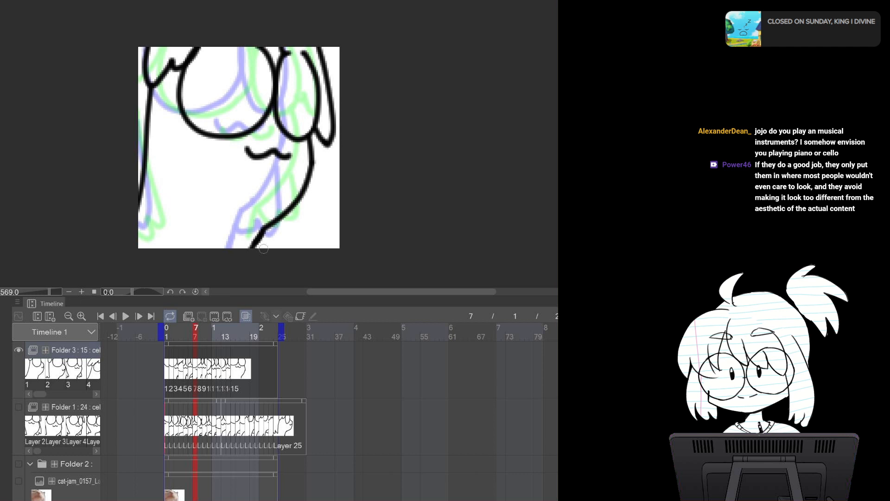
pyautogui.hotkey('ctrl', 'z')
pyautogui.press('e')
pyautogui.moveTo(262, 244); pyautogui.dragTo(258, 242)
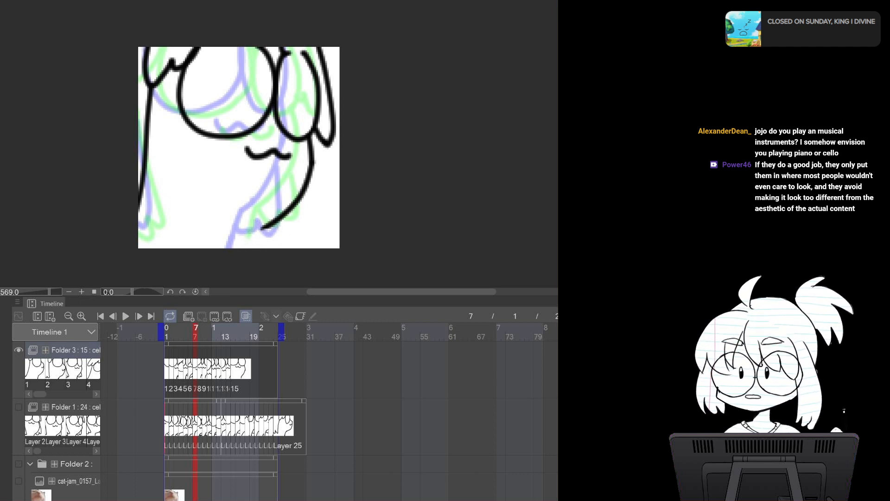
pyautogui.moveTo(269, 223)
pyautogui.mouseDown()
pyautogui.moveTo(256, 234)
pyautogui.moveTo(249, 253)
pyautogui.mouseUp()
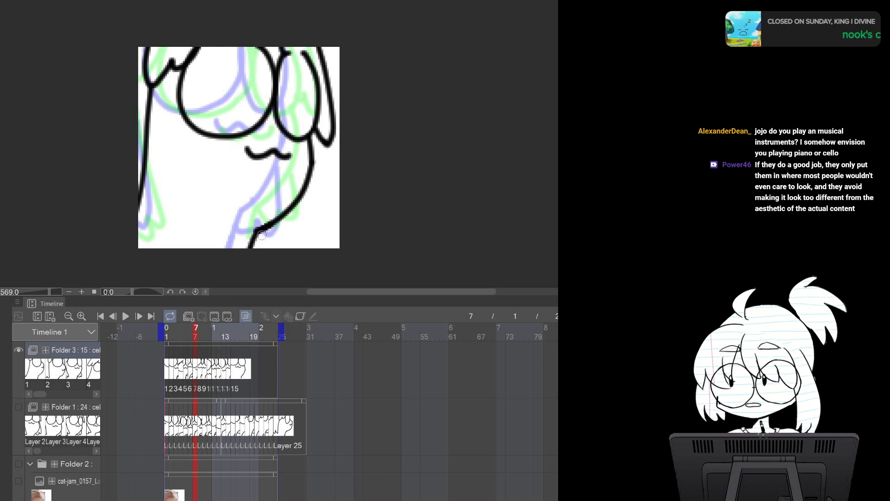
# Flip back and forth through frames 5 to 8 to compare the body lines
pyautogui.press('Left')
pyautogui.press('Left')
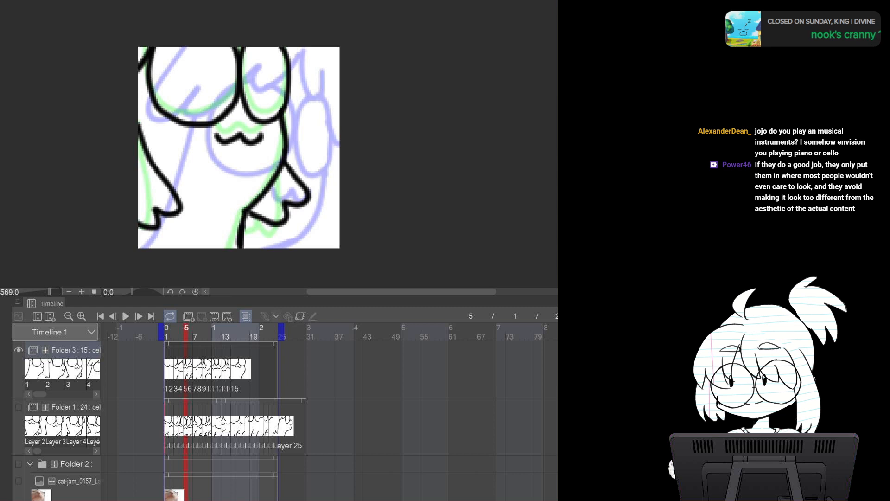
pyautogui.press('Right')
pyautogui.press('Right')
pyautogui.press('Right')
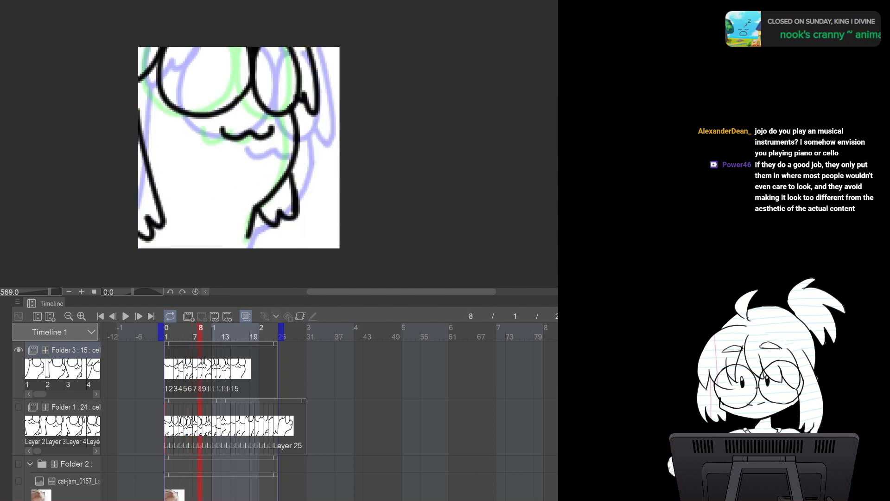
pyautogui.press('Left')
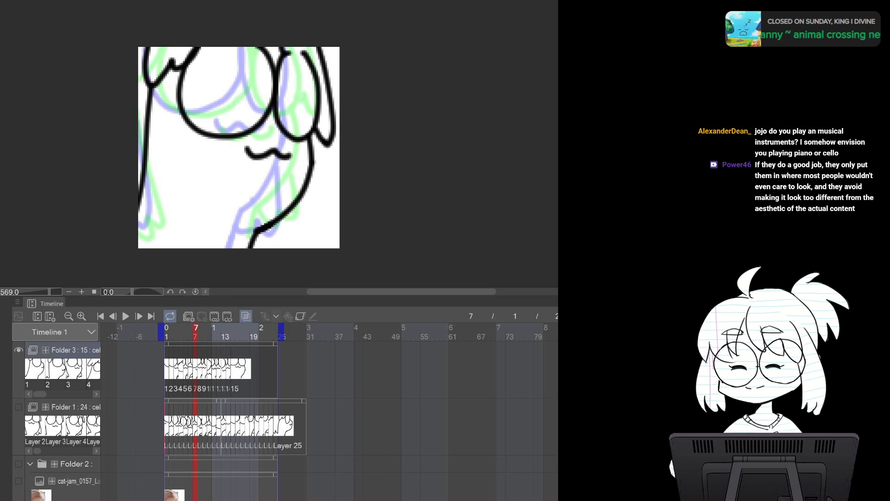
pyautogui.press('Left')
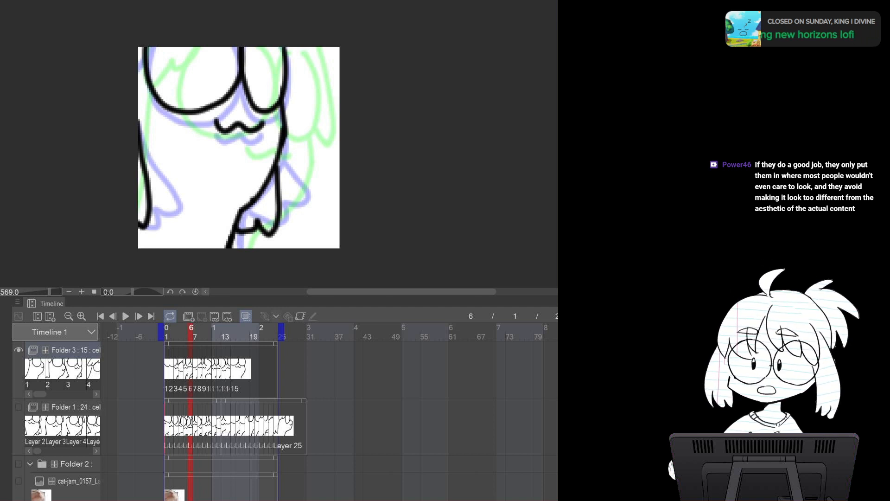
pyautogui.press('Left')
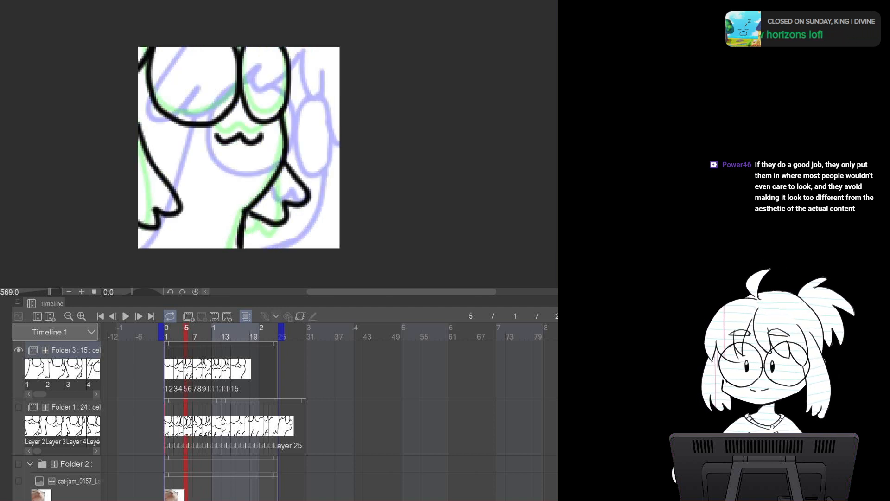
pyautogui.press('Left')
pyautogui.press('Left')
pyautogui.press('Right')
pyautogui.press('Right')
pyautogui.press('Left')
pyautogui.press('Right')
pyautogui.press('Right')
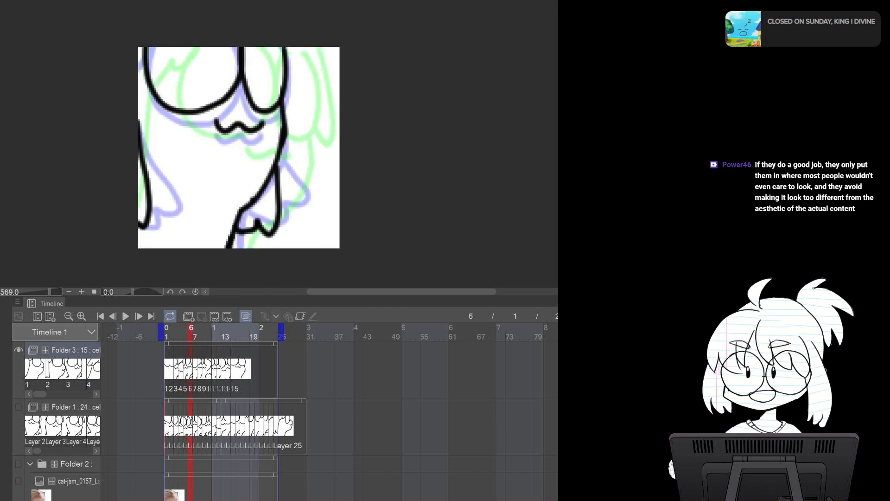
pyautogui.press('Left')
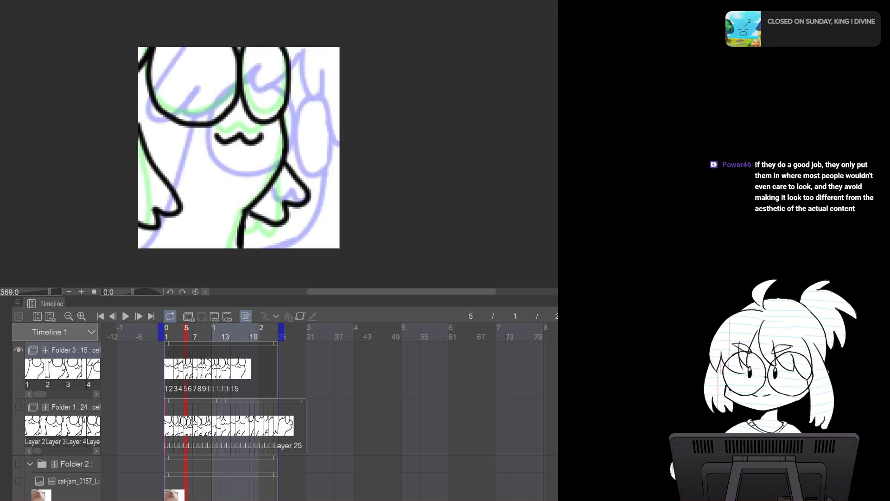
pyautogui.press('Right')
pyautogui.press('Right')
pyautogui.press('Left')
pyautogui.press('Left')
pyautogui.press('Right')
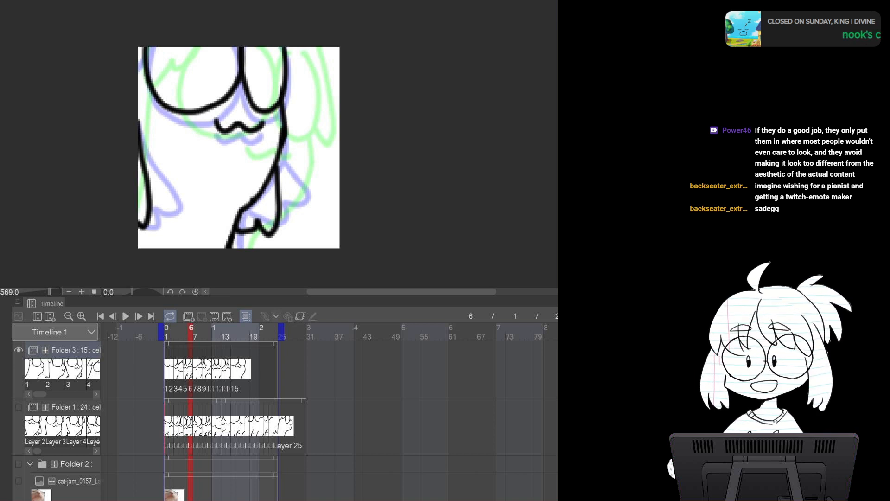
pyautogui.press('Right')
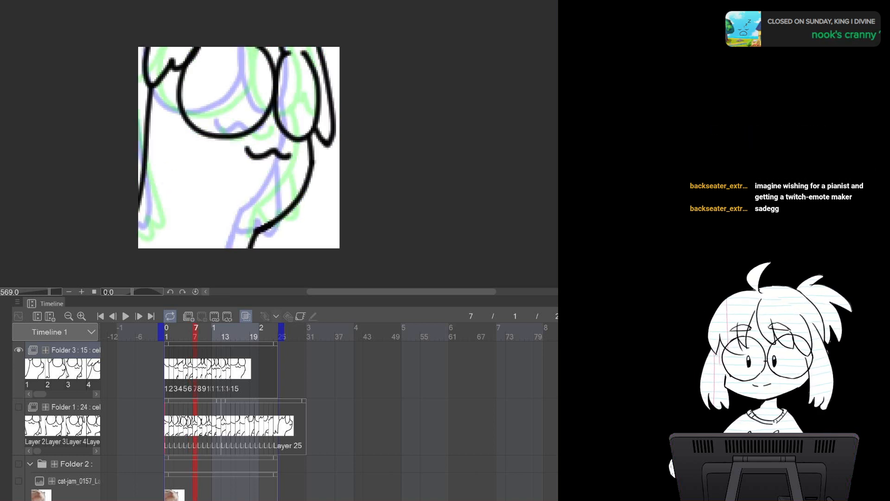
pyautogui.press('Left')
pyautogui.press('Right')
pyautogui.press('Left')
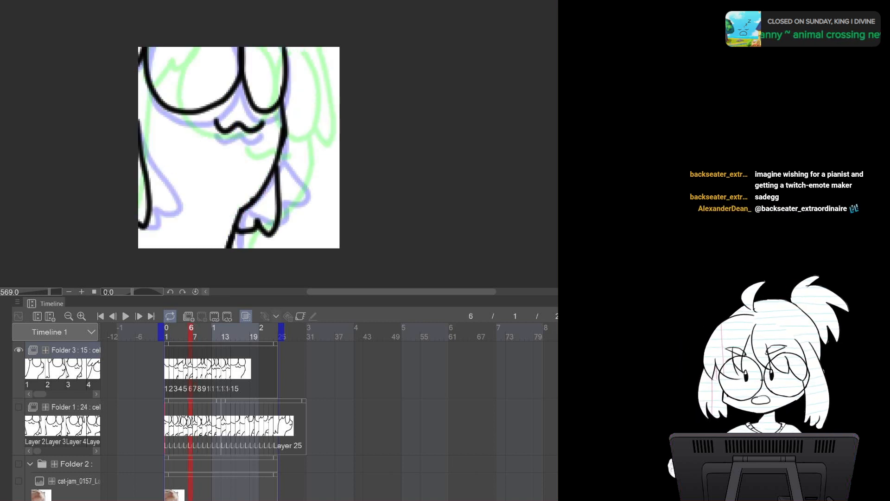
pyautogui.press('Right')
# Erase the left edge of the body on frame 7 and flip between frames 5 and 7 to check it
pyautogui.press('e')
pyautogui.moveTo(153, 97); pyautogui.dragTo(129, 210)
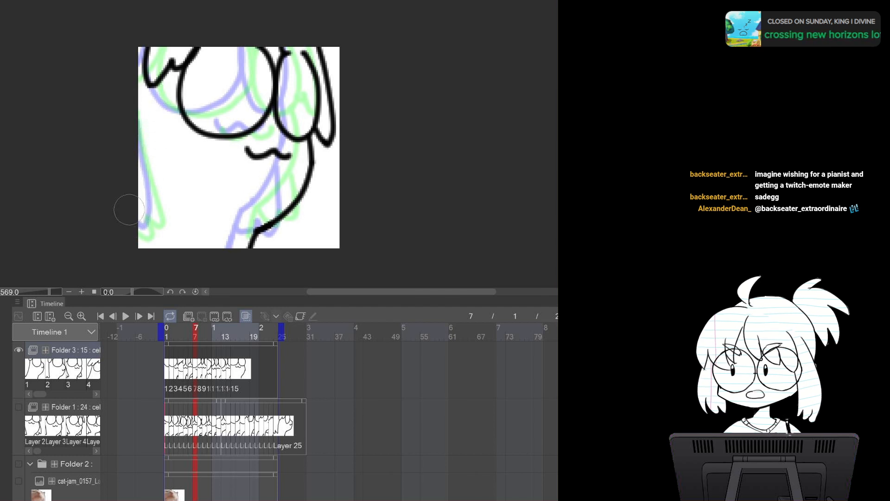
pyautogui.press(',')
pyautogui.press(',')
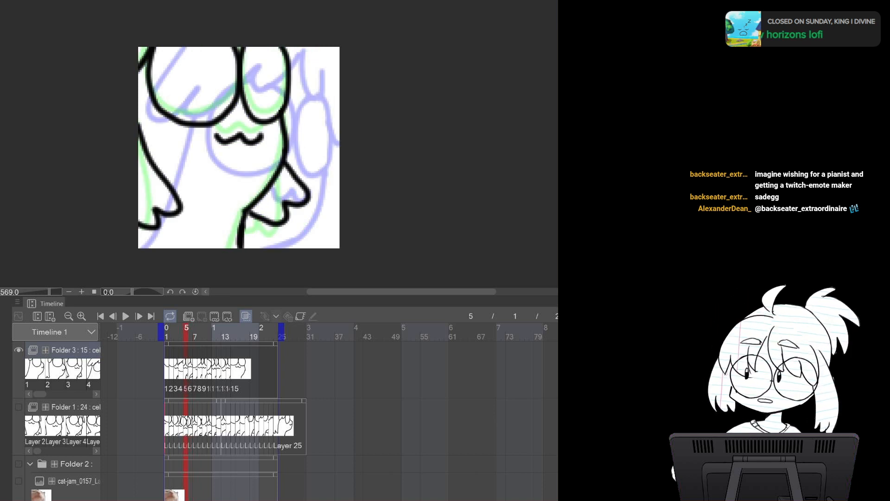
pyautogui.press('.')
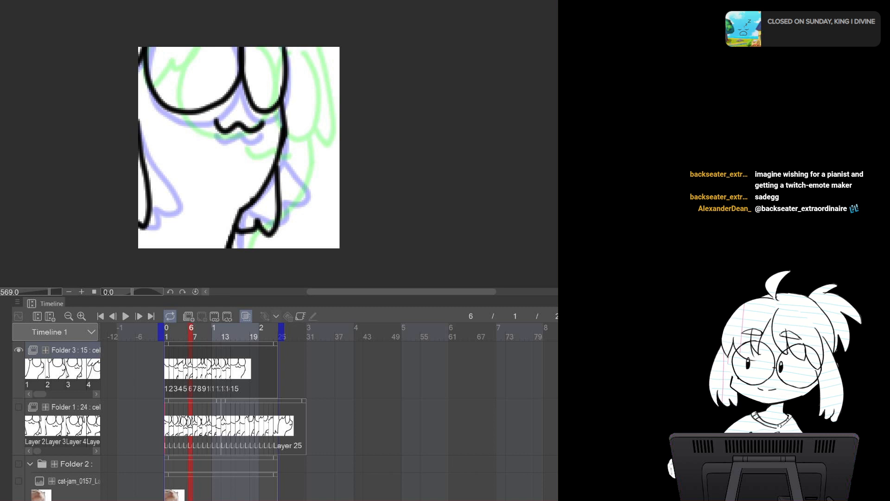
pyautogui.press('.')
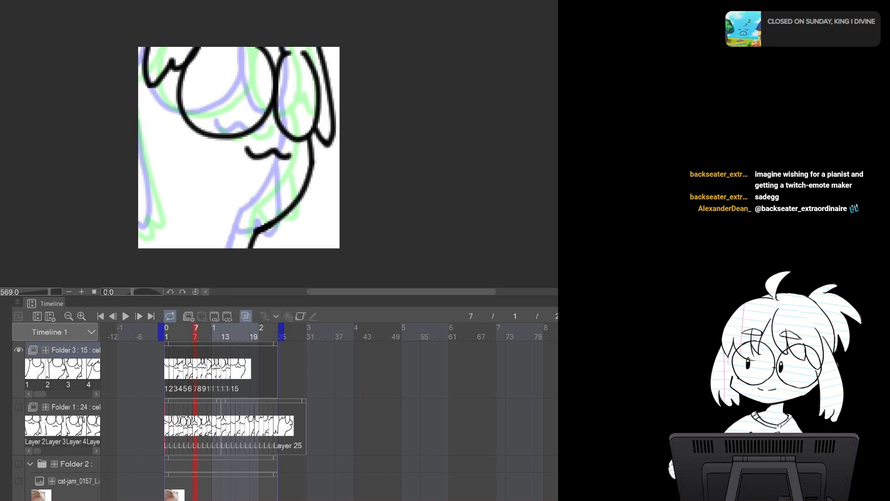
# Erase along the left edge of the body on frame 7, flipping between frames 6 and 7 to compare
pyautogui.press(',')
pyautogui.press(',')
pyautogui.press('.')
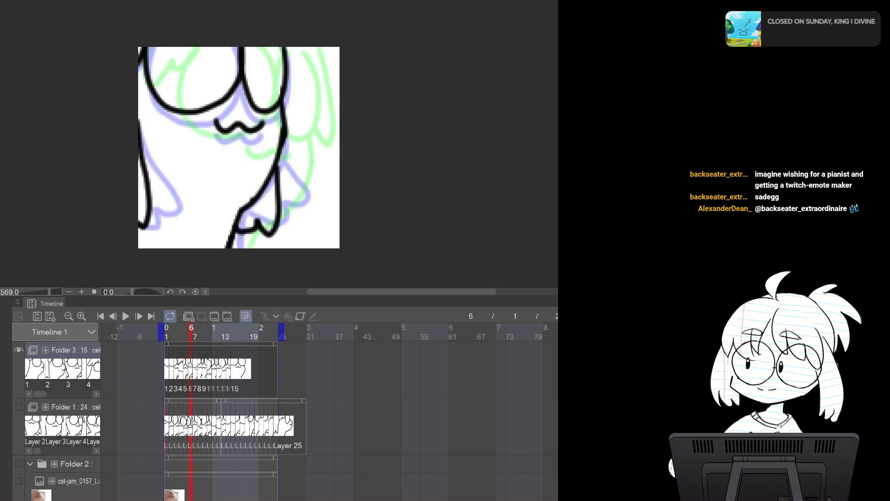
pyautogui.press('.')
pyautogui.press(',')
pyautogui.press('.')
pyautogui.moveTo(149, 85); pyautogui.dragTo(140, 176)
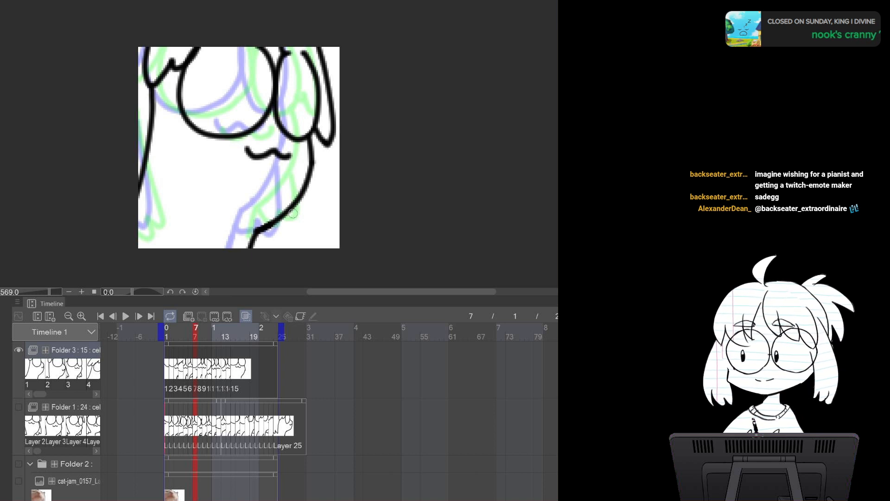
pyautogui.press(',')
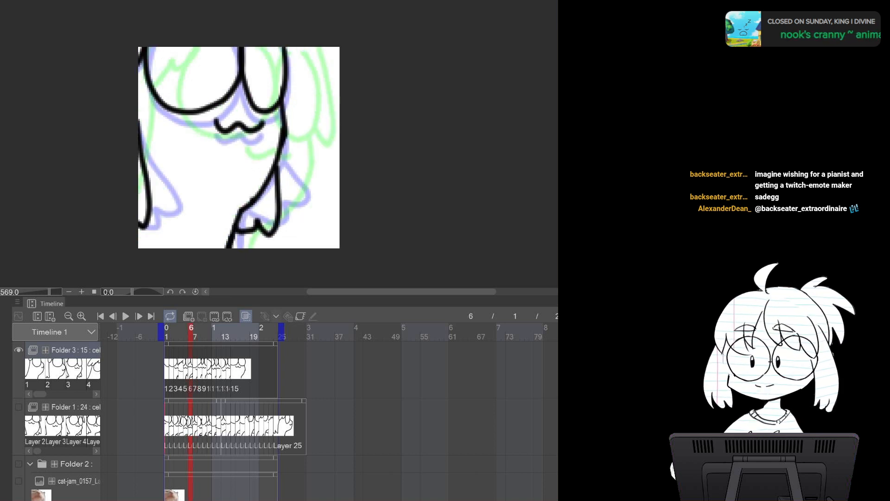
pyautogui.press('.')
pyautogui.press(',')
pyautogui.press('.')
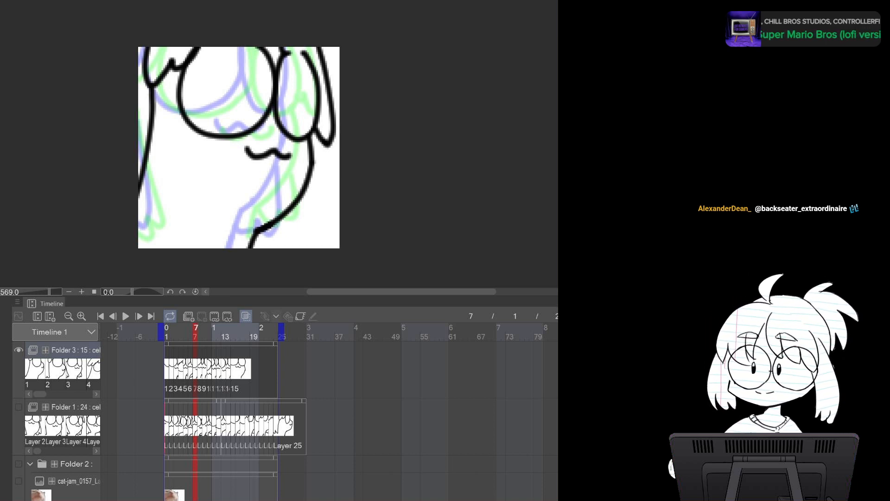
# Redraw the left edge of the body on frame 7 with the Pen tool and erase its excess ends
pyautogui.press(',')
pyautogui.press(',')
pyautogui.press('.')
pyautogui.press('.')
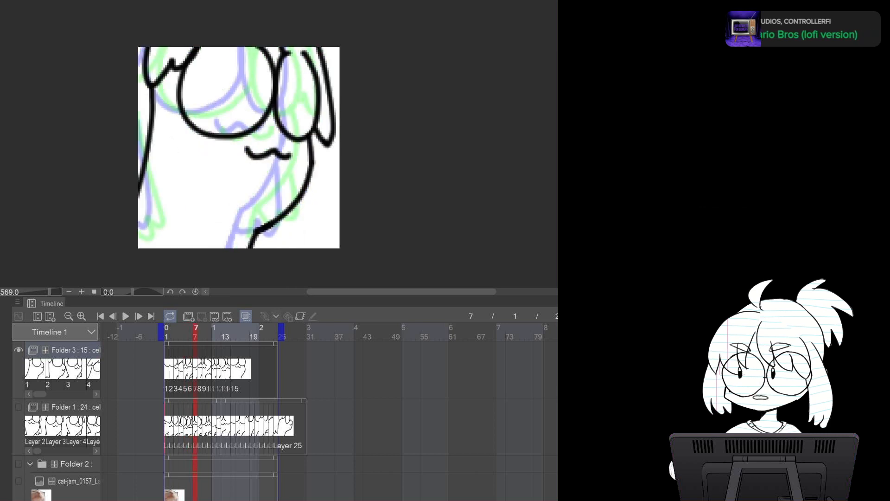
pyautogui.press('.')
pyautogui.press(',')
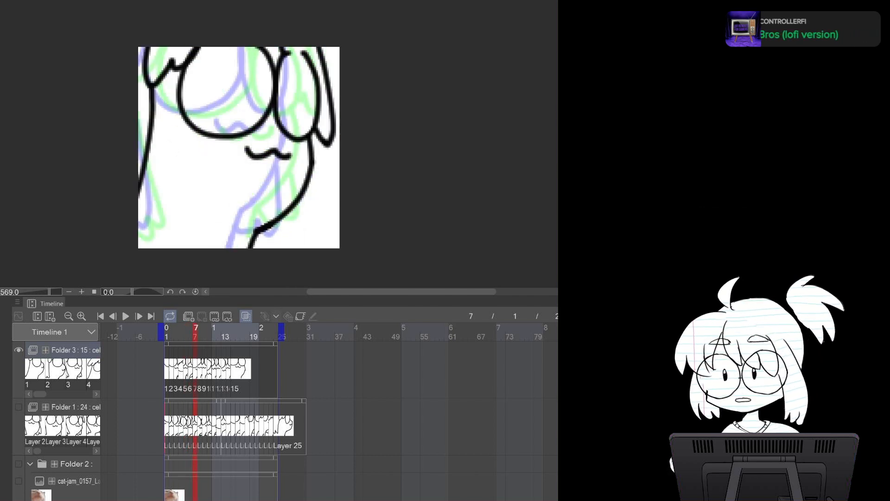
pyautogui.moveTo(156, 96)
pyautogui.mouseDown()
pyautogui.moveTo(132, 96)
pyautogui.moveTo(144, 160)
pyautogui.mouseUp()
pyautogui.press('p')
pyautogui.hotkey('ctrl', 'z')
pyautogui.moveTo(162, 78); pyautogui.dragTo(147, 159)
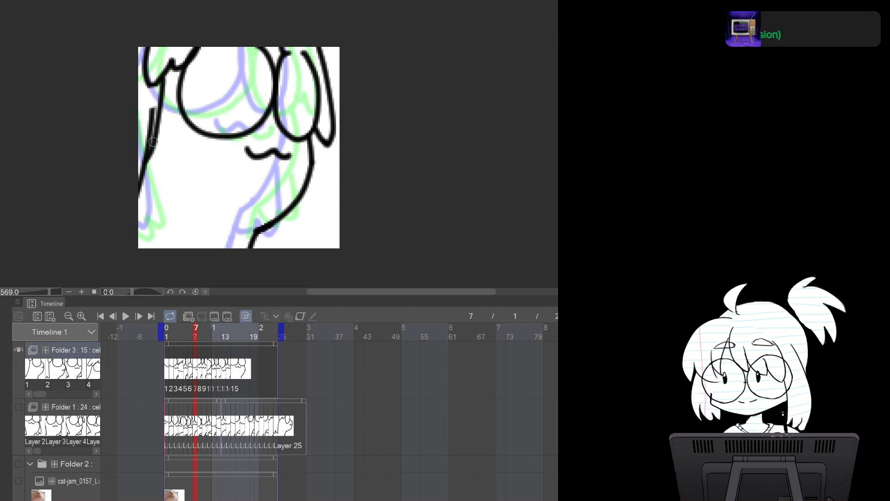
pyautogui.press('e')
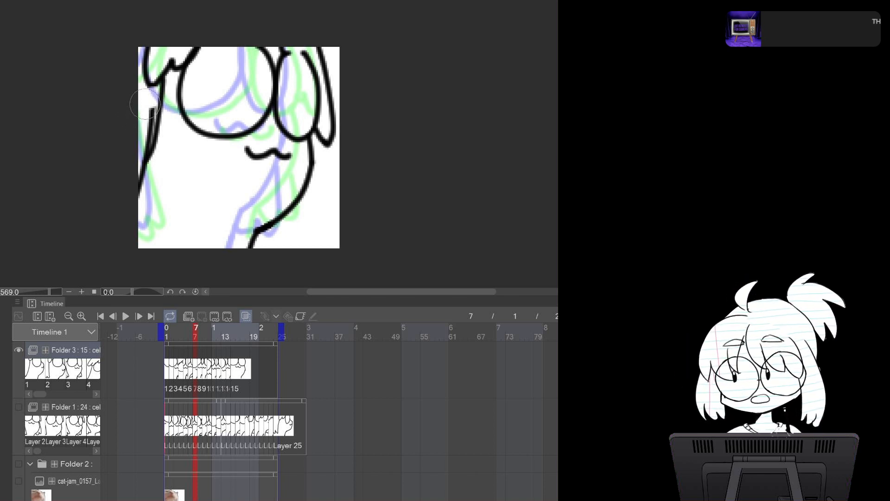
pyautogui.moveTo(148, 104); pyautogui.dragTo(139, 163)
pyautogui.moveTo(149, 126); pyautogui.dragTo(140, 178)
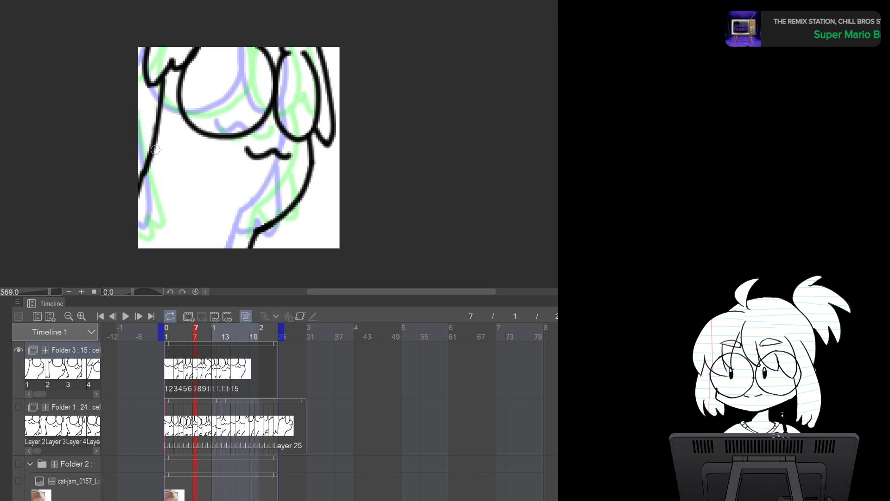
# Flip between frames 7 and 8, then add a short stroke at the bottom of the right leg on frame 8
pyautogui.press('Left')
pyautogui.press('Right')
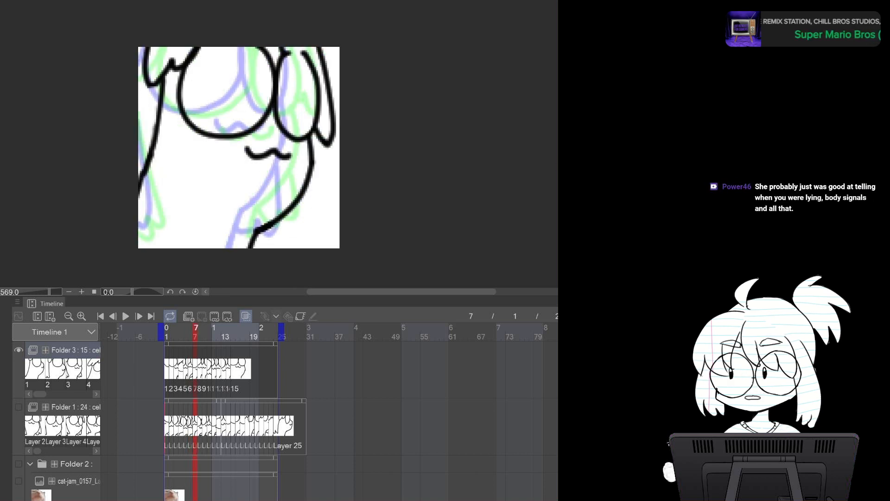
pyautogui.press('Right')
pyautogui.press('Left')
pyautogui.press('Right')
pyautogui.press('Left')
pyautogui.press('Right')
pyautogui.moveTo(252, 222); pyautogui.dragTo(250, 247)
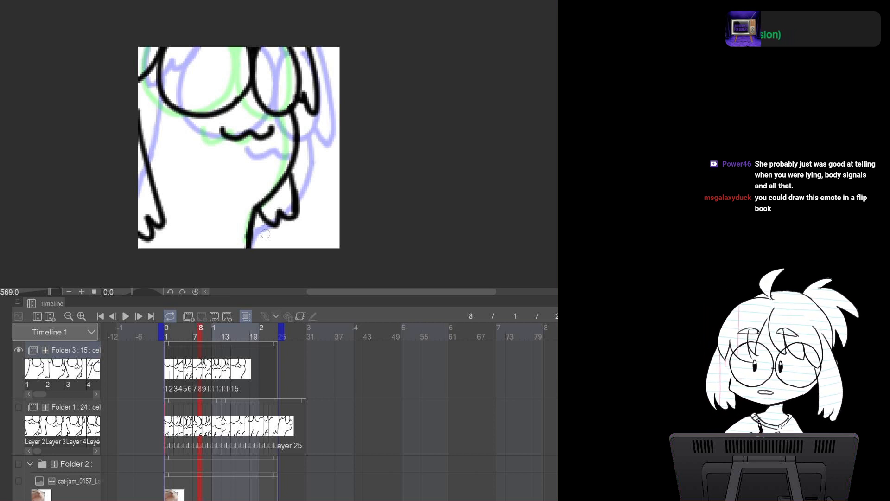
# Draw the left body edge and the right leg lines on frame 9
pyautogui.press('Left')
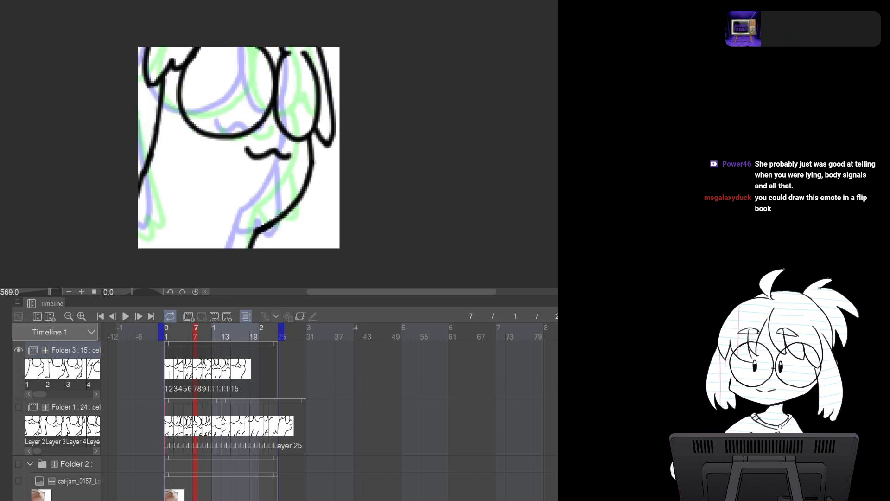
pyautogui.press('Right')
pyautogui.press('Right')
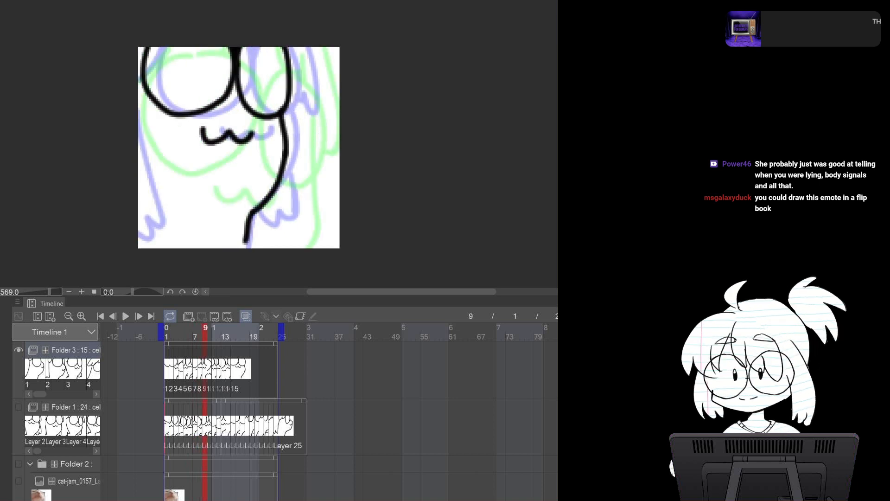
pyautogui.moveTo(139, 114)
pyautogui.mouseDown()
pyautogui.moveTo(178, 210)
pyautogui.moveTo(160, 208)
pyautogui.moveTo(139, 226)
pyautogui.mouseUp()
pyautogui.moveTo(284, 138)
pyautogui.mouseDown()
pyautogui.moveTo(310, 197)
pyautogui.moveTo(302, 204)
pyautogui.mouseUp()
pyautogui.moveTo(290, 190)
pyautogui.mouseDown()
pyautogui.moveTo(286, 217)
pyautogui.moveTo(269, 202)
pyautogui.mouseUp()
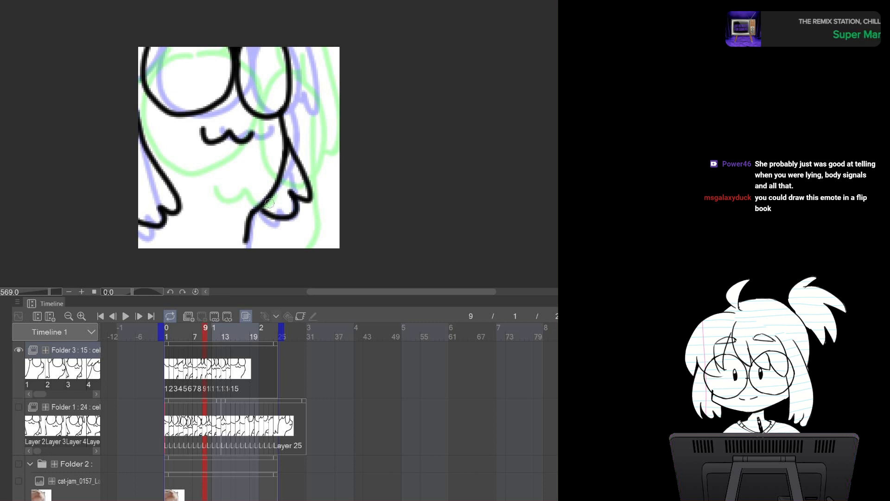
# Extend the right body line up to the top of the canvas on frame 9
pyautogui.press('Left')
pyautogui.press('Left')
pyautogui.press('Right')
pyautogui.press('Right')
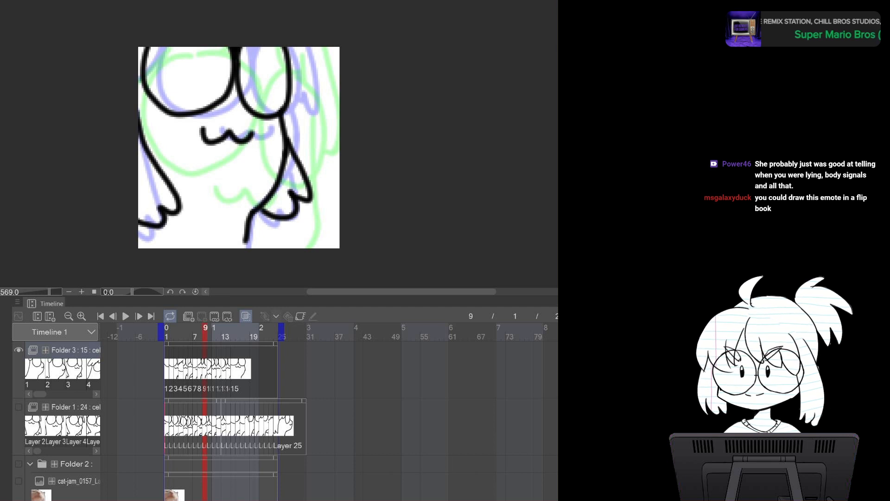
pyautogui.moveTo(290, 46); pyautogui.dragTo(292, 79)
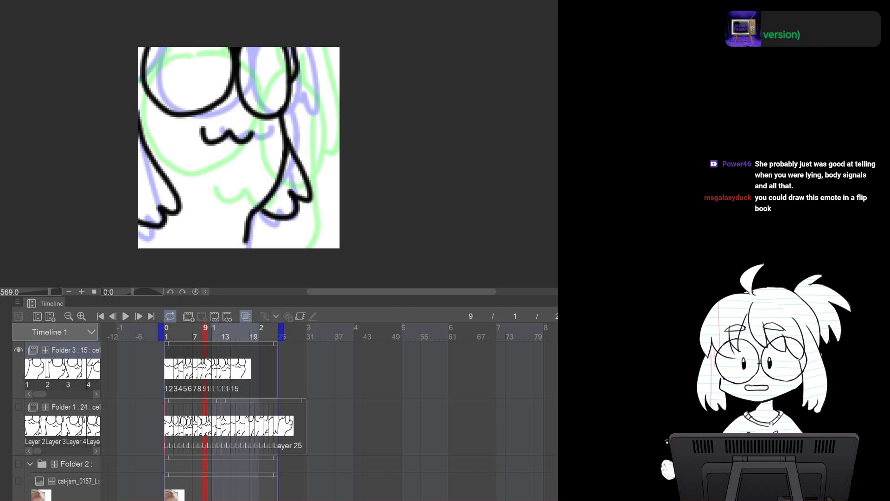
# Add a stroke along the right side of the body on frame 10
pyautogui.press('Right')
pyautogui.press('Left')
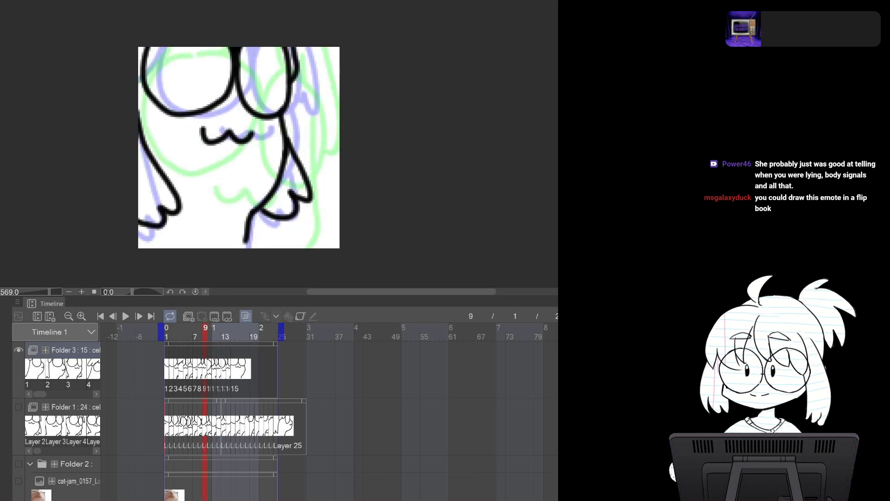
pyautogui.press('Right')
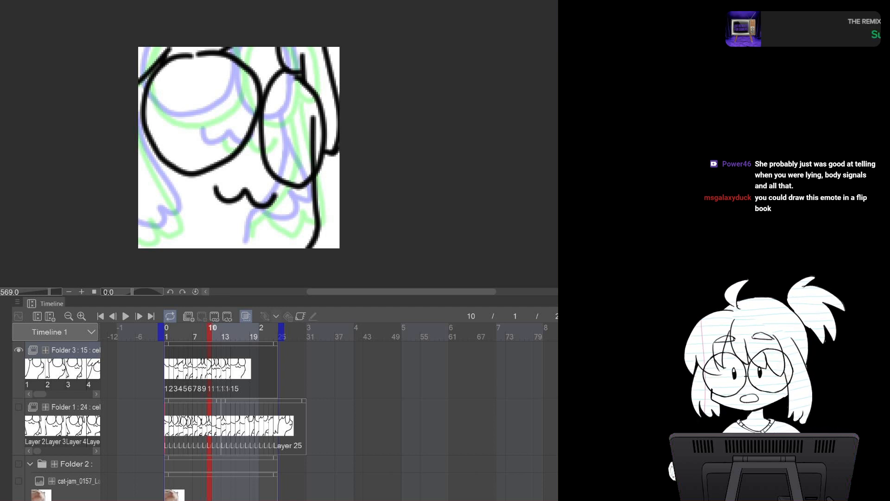
pyautogui.moveTo(313, 120)
pyautogui.mouseDown()
pyautogui.moveTo(313, 169)
pyautogui.moveTo(319, 156)
pyautogui.mouseUp()
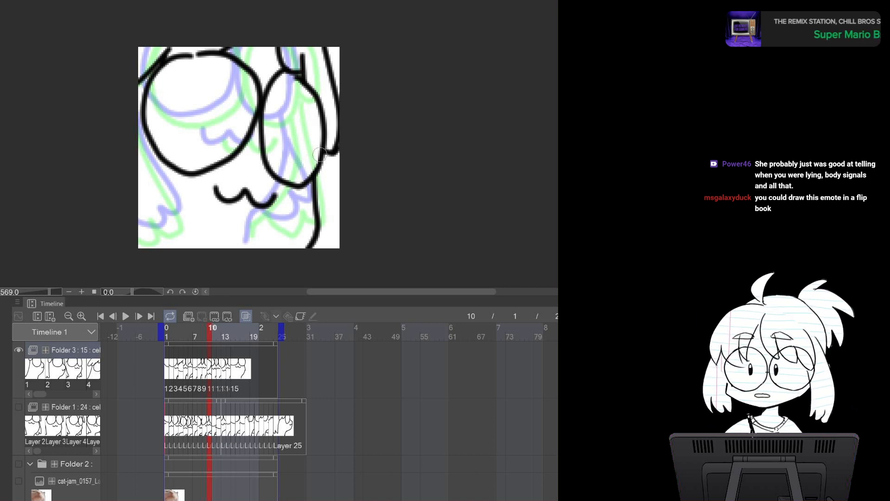
# Flip between frames 8 and 10, then draw the right body edge and the left edge line on frame 10
pyautogui.press('Left')
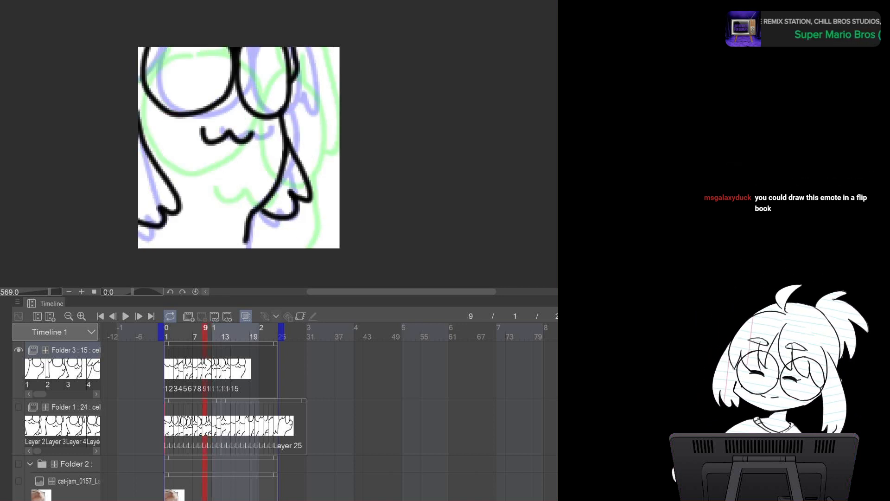
pyautogui.press('Right')
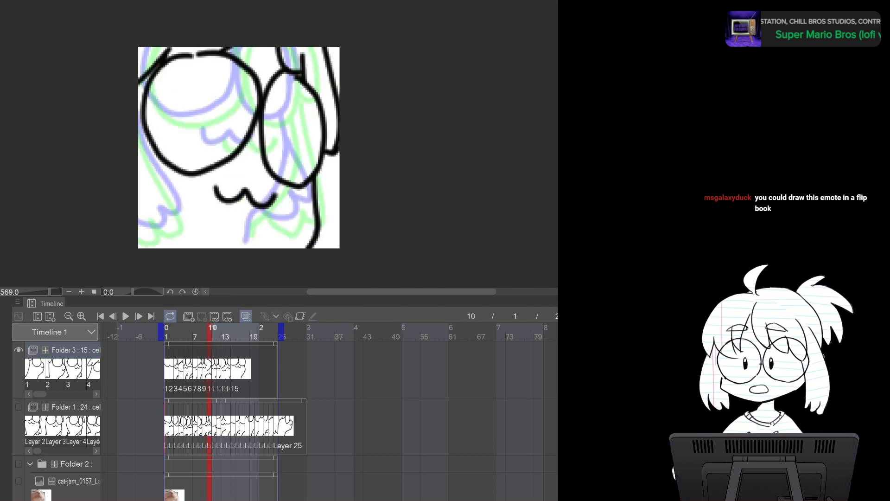
pyautogui.press('Right')
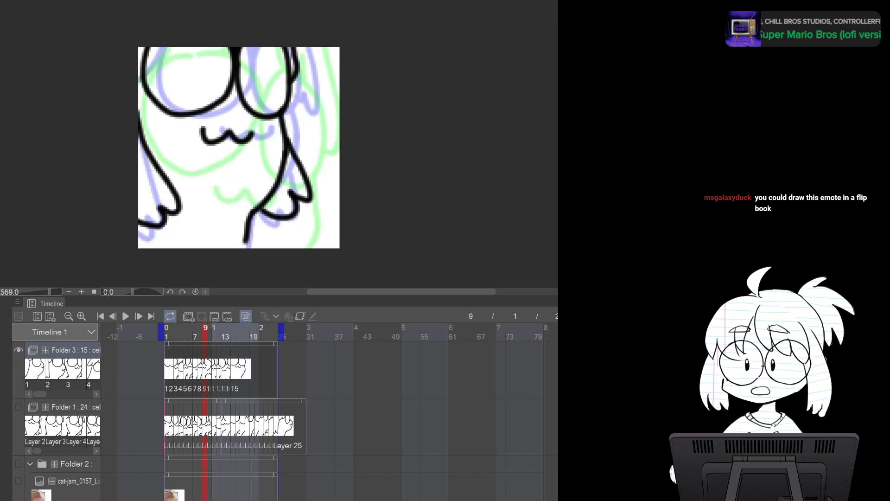
pyautogui.press('Left')
pyautogui.press('Right')
pyautogui.press('Left')
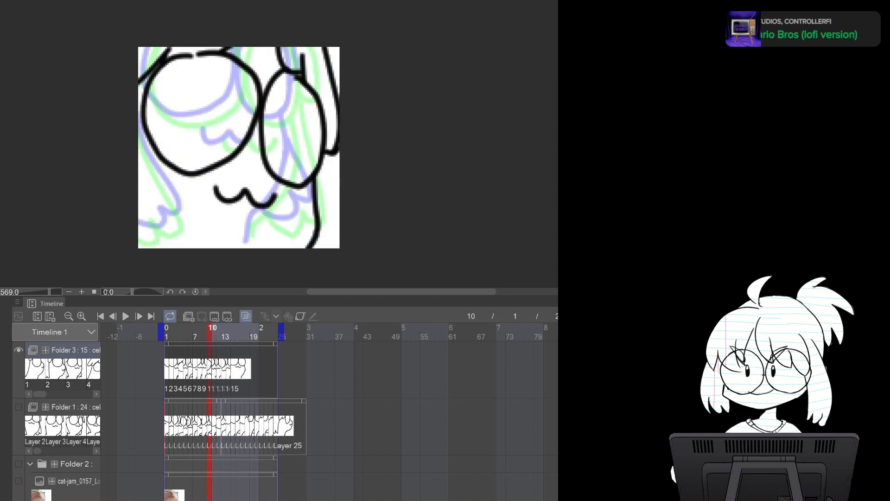
pyautogui.press('Left')
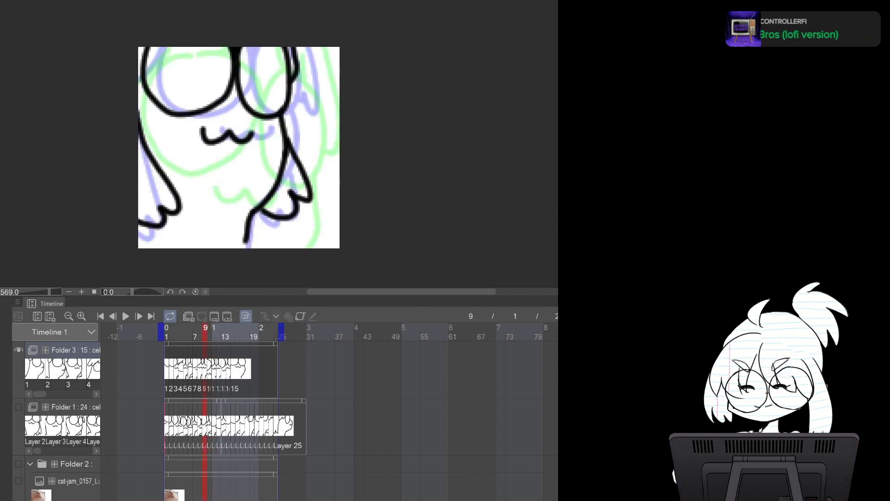
pyautogui.press('Left')
pyautogui.press('Left')
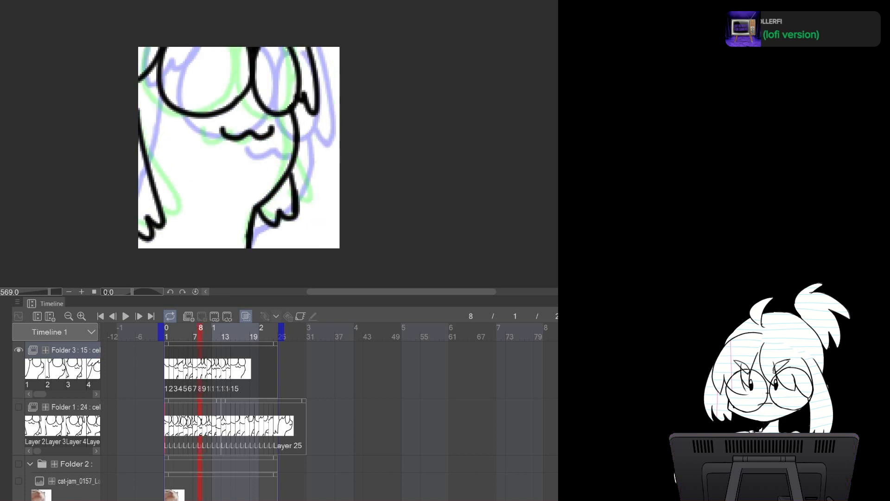
pyautogui.press('Right')
pyautogui.press('Right')
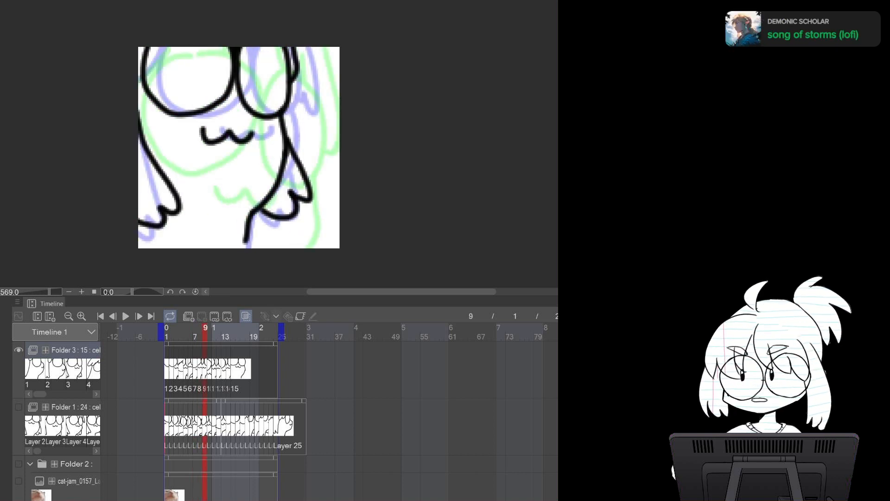
pyautogui.press('Right')
pyautogui.moveTo(329, 151); pyautogui.dragTo(315, 207)
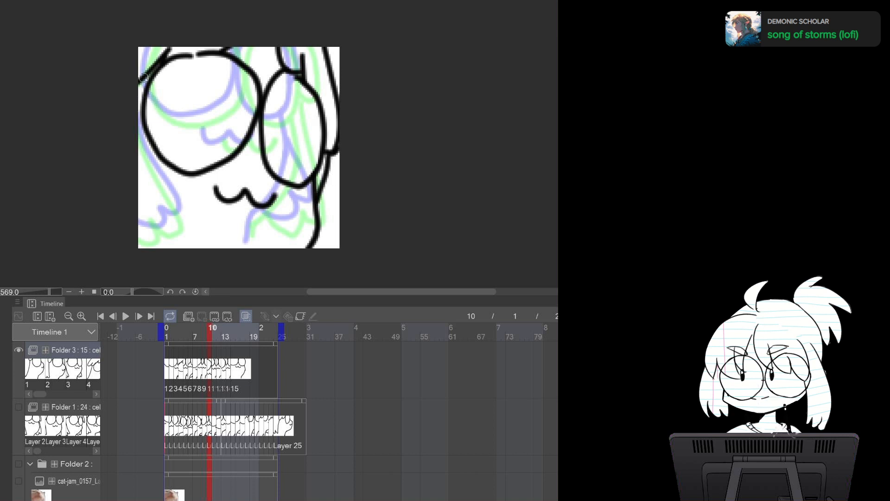
pyautogui.moveTo(142, 82); pyautogui.dragTo(140, 160)
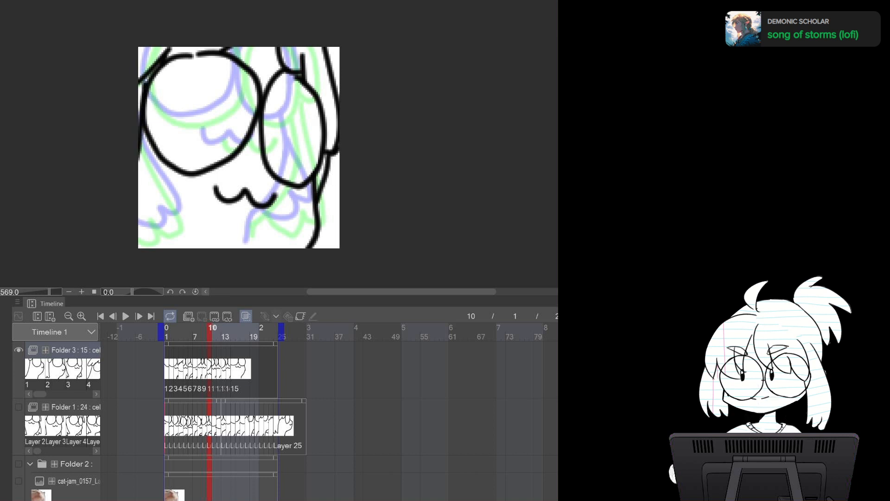
# Add short strokes at the bottom of the right leg on frames 11 and 12
pyautogui.press('Left')
pyautogui.press('Right')
pyautogui.press('Right')
pyautogui.moveTo(252, 226); pyautogui.dragTo(253, 256)
pyautogui.press('Left')
pyautogui.press('Right')
pyautogui.press('Right')
pyautogui.moveTo(246, 235); pyautogui.dragTo(248, 250)
pyautogui.press('Left')
pyautogui.press('Right')
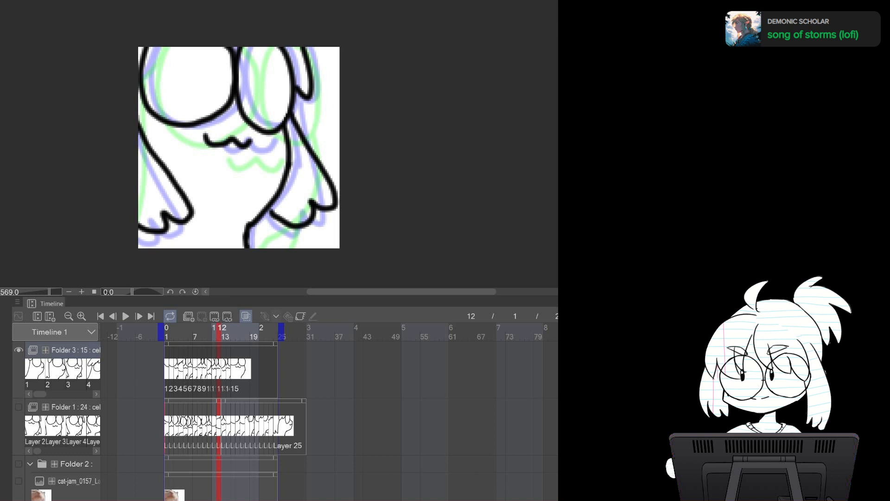
# Flip back and forth between frames 12 and 13 to compare the body lines
pyautogui.press('Right')
pyautogui.press('Left')
pyautogui.press('Right')
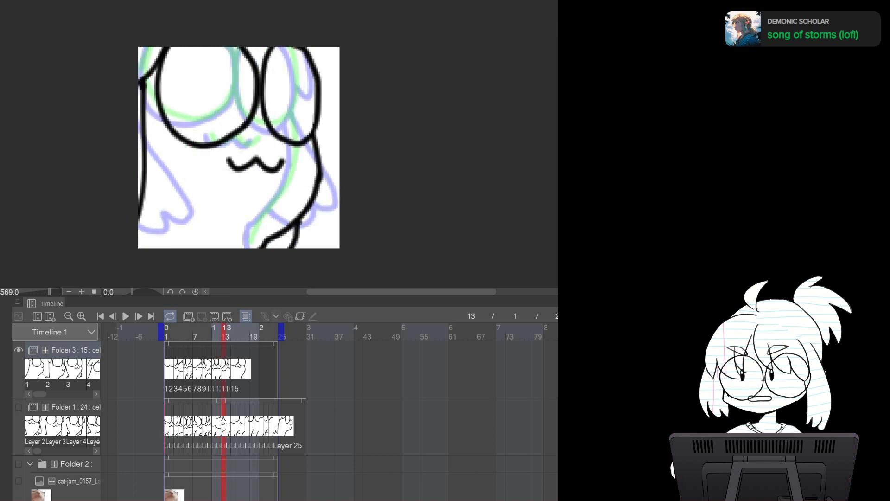
pyautogui.press('Left')
pyautogui.press('Right')
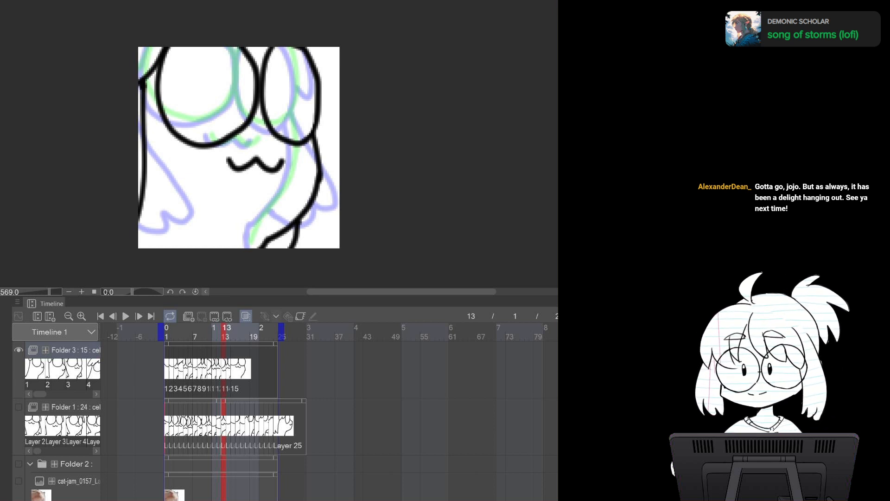
pyautogui.press('Left')
pyautogui.press('Right')
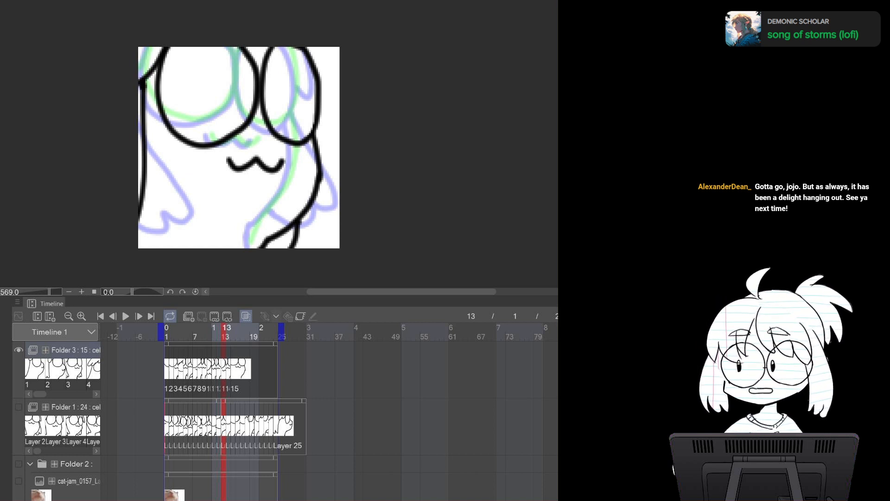
pyautogui.press('Left')
pyautogui.press('Right')
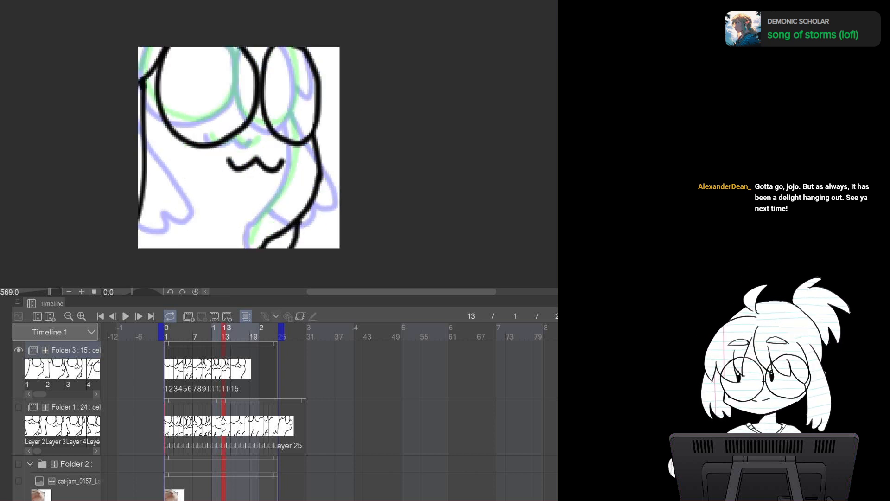
pyautogui.press('Left')
pyautogui.press('Right')
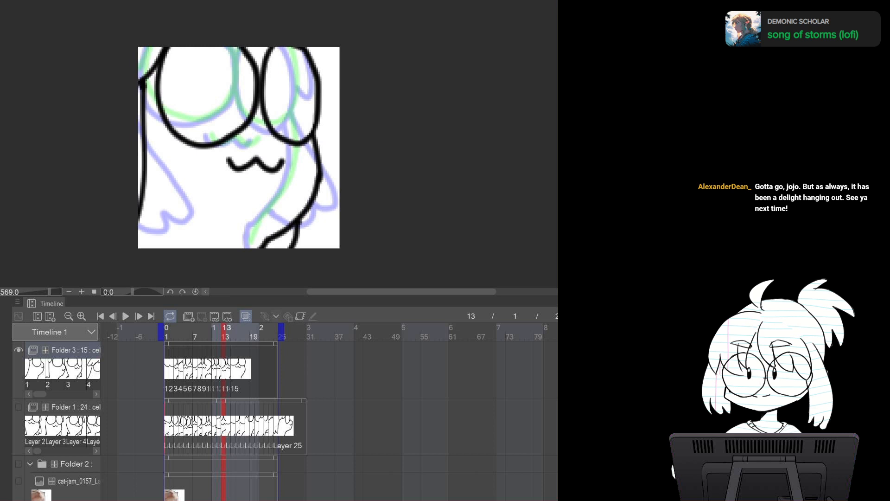
pyautogui.press('Left')
pyautogui.press('Right')
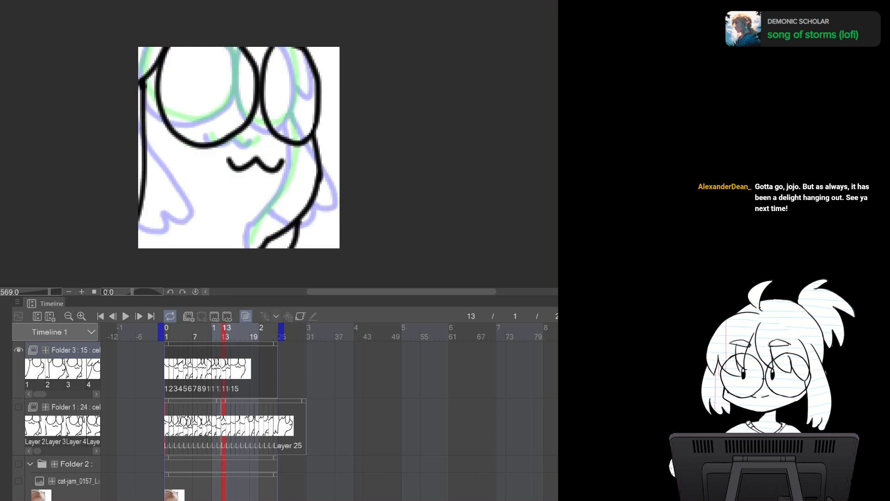
# On frame 14, add a short stroke at the leg bottom, draw the left body edge, and redraw the right body line
pyautogui.press('Right')
pyautogui.moveTo(251, 241); pyautogui.dragTo(249, 248)
pyautogui.moveTo(139, 84)
pyautogui.mouseDown()
pyautogui.moveTo(168, 220)
pyautogui.moveTo(142, 242)
pyautogui.mouseUp()
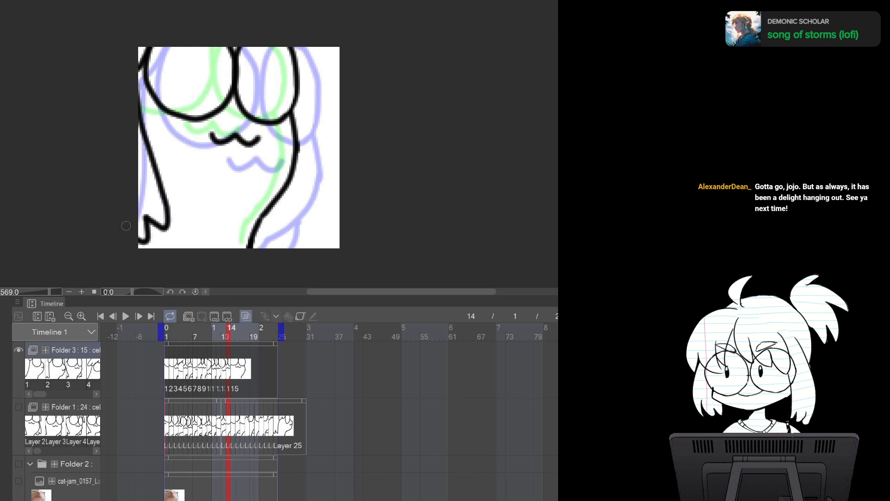
pyautogui.moveTo(294, 104)
pyautogui.mouseDown()
pyautogui.moveTo(309, 209)
pyautogui.moveTo(268, 211)
pyautogui.mouseUp()
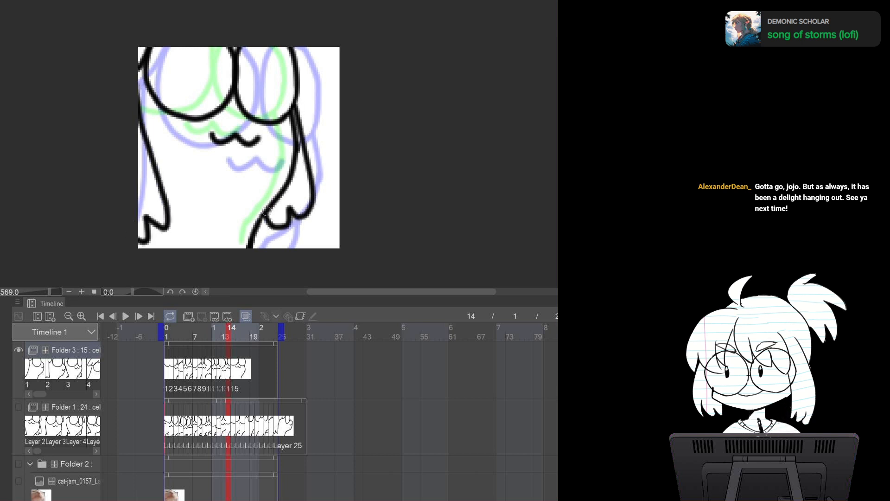
pyautogui.hotkey('ctrl', 'z')
pyautogui.moveTo(294, 103)
pyautogui.mouseDown()
pyautogui.moveTo(314, 213)
pyautogui.moveTo(265, 218)
pyautogui.mouseUp()
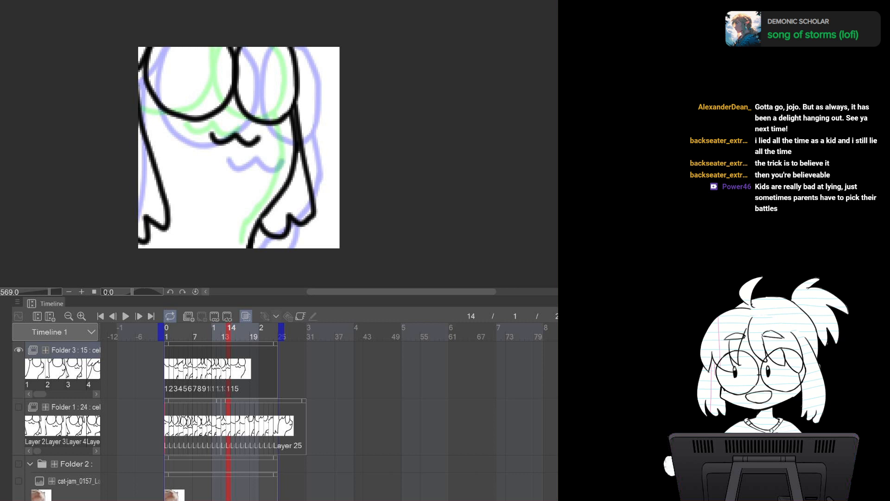
# Move to frame 15 and draw the left body edge, trying a right body line that gets undone
pyautogui.press('Right')
pyautogui.press('Left')
pyautogui.press('Right')
pyautogui.moveTo(141, 119)
pyautogui.mouseDown()
pyautogui.moveTo(162, 223)
pyautogui.moveTo(139, 222)
pyautogui.mouseUp()
pyautogui.moveTo(278, 110)
pyautogui.mouseDown()
pyautogui.moveTo(291, 195)
pyautogui.moveTo(277, 222)
pyautogui.moveTo(276, 209)
pyautogui.moveTo(283, 215)
pyautogui.moveTo(240, 240)
pyautogui.mouseUp()
pyautogui.hotkey('ctrl', 'z')
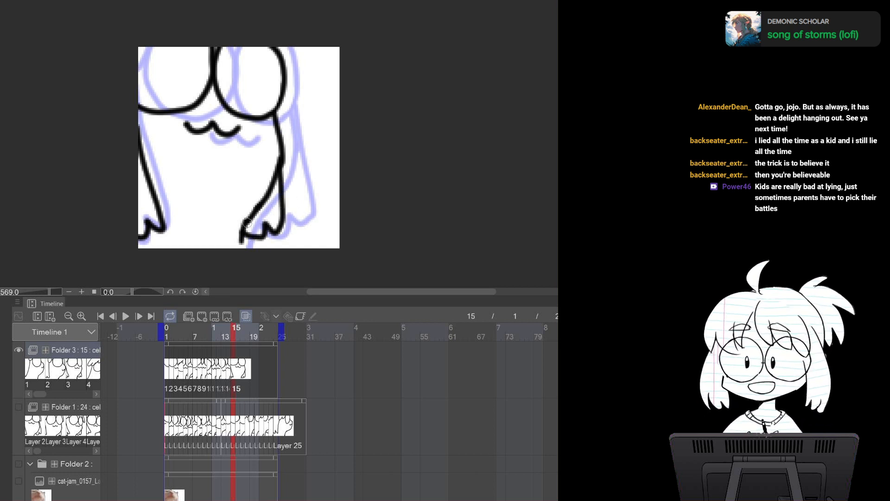
# Flip between frames 13 and 14 to compare their body lines
pyautogui.press('Left')
pyautogui.press('Left')
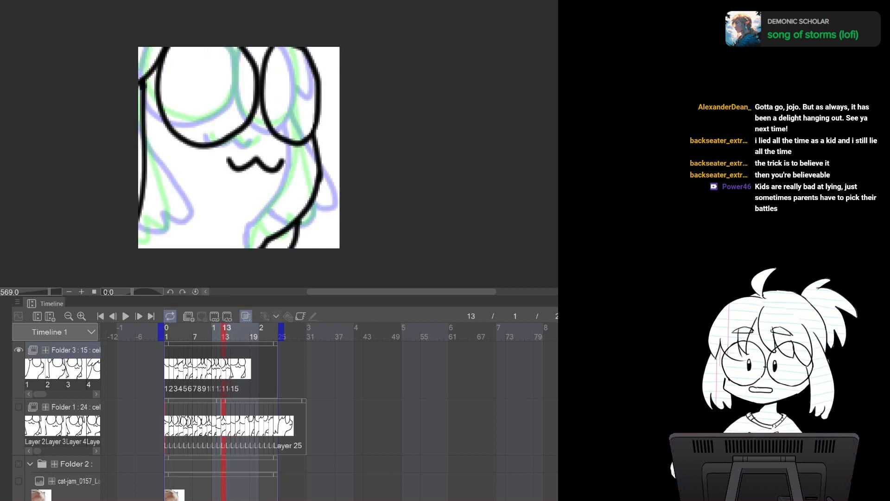
pyautogui.press('Right')
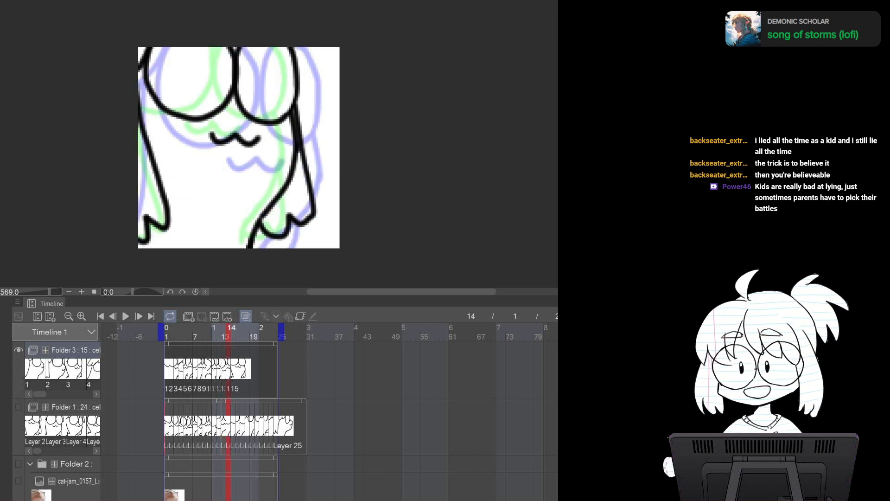
# Play the animation from frame 1, stop it, and extend the bottom of the right leg on frame 17
pyautogui.click(167, 333)
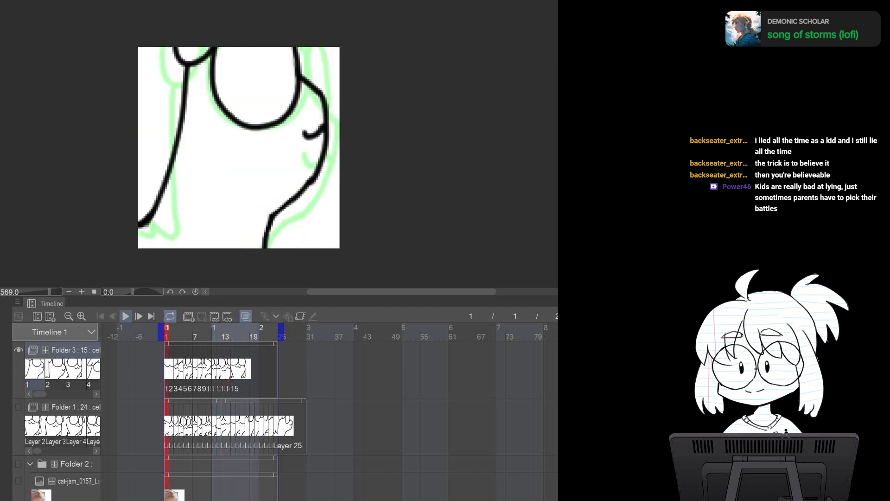
pyautogui.click(126, 316)
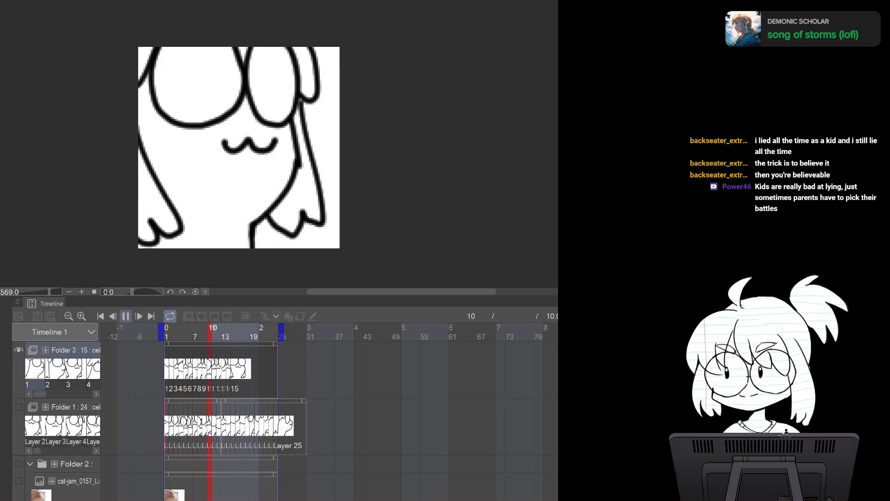
pyautogui.click(125, 316)
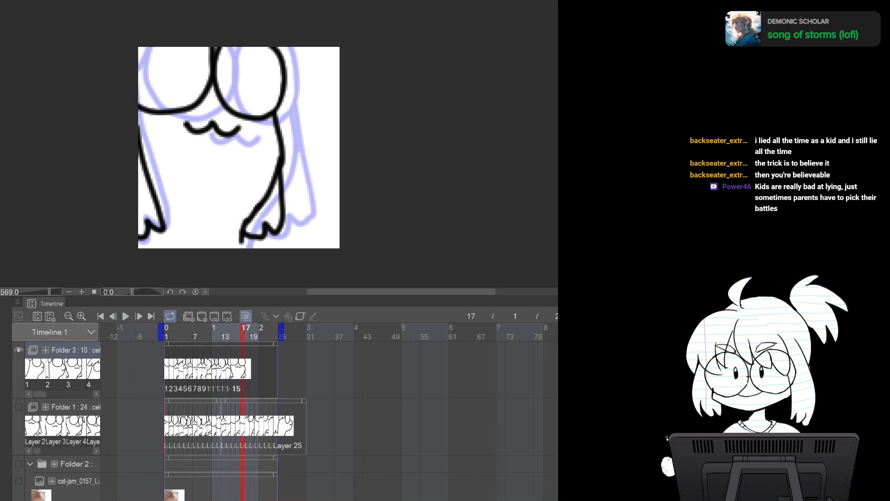
pyautogui.moveTo(243, 242); pyautogui.dragTo(242, 251)
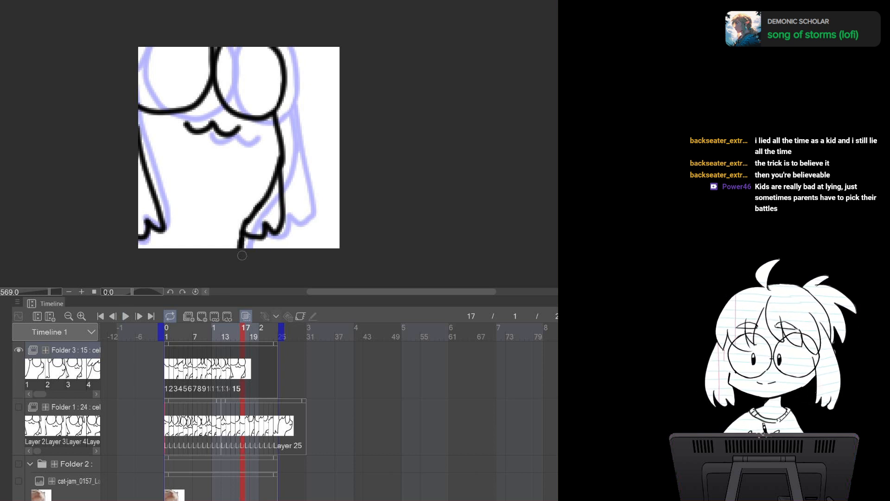
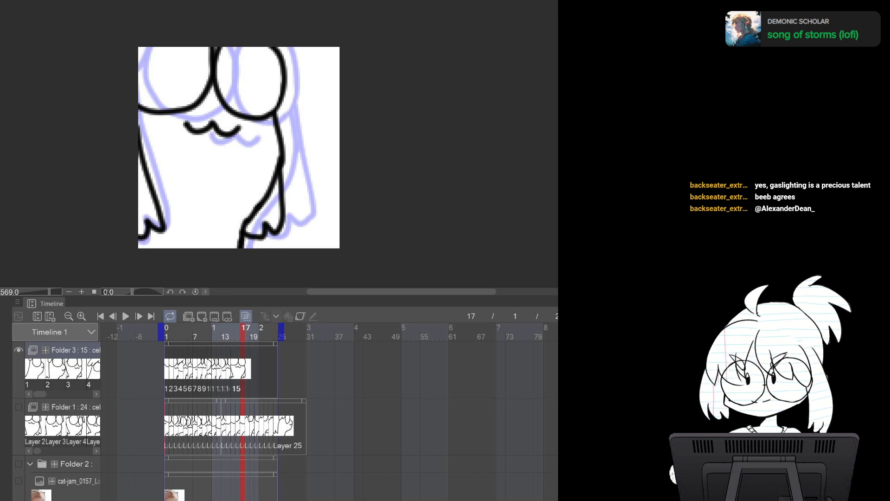
# Preview the animation playback and switch visibility from Folder 3 to Folder 1
pyautogui.click(125, 316)
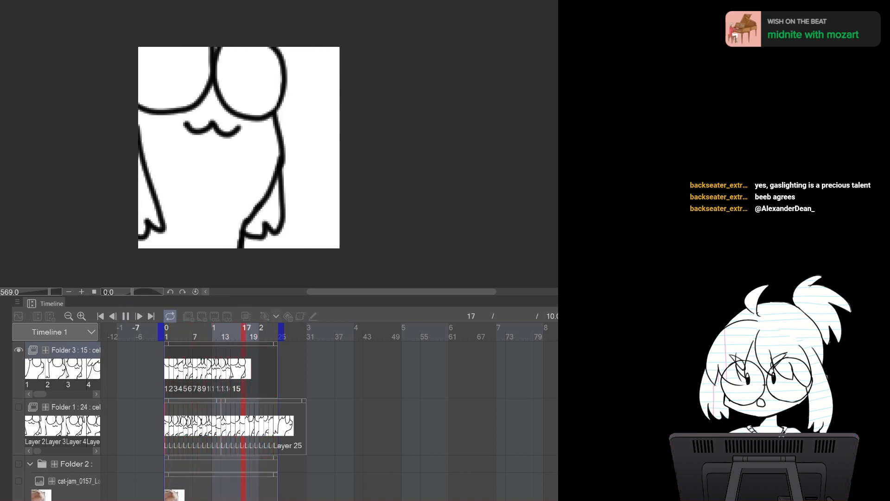
pyautogui.click(125, 315)
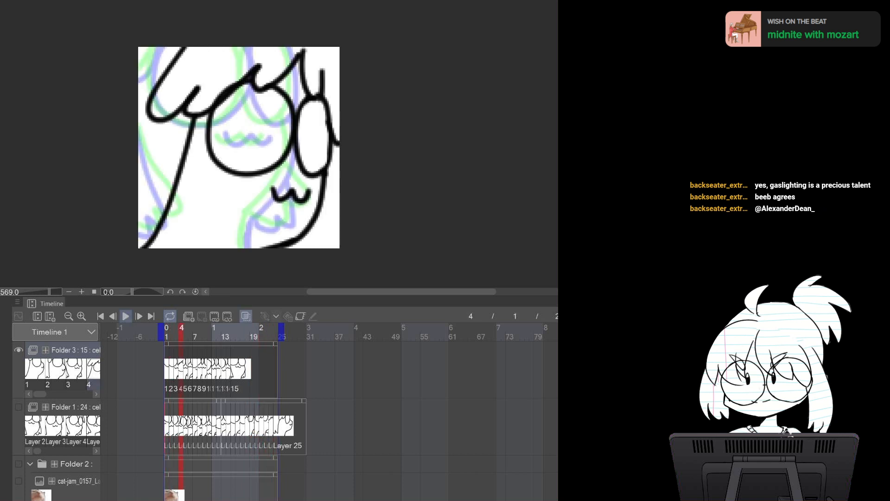
pyautogui.click(18, 350)
pyautogui.click(19, 407)
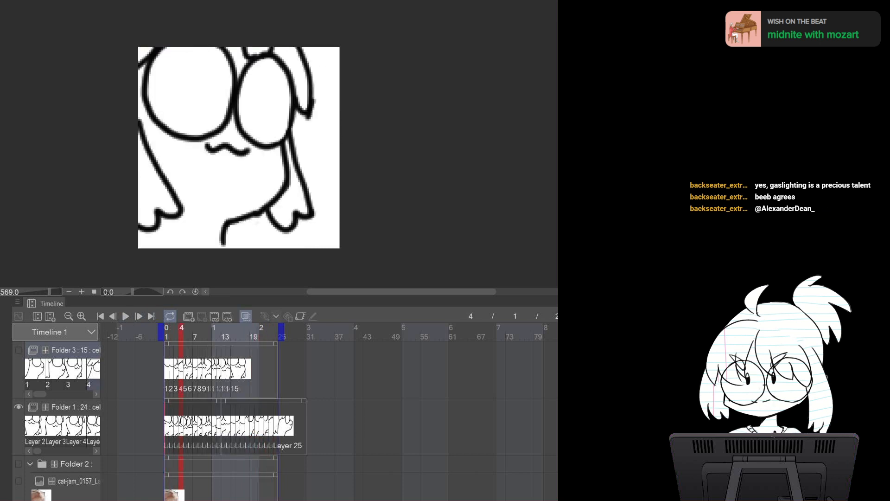
# Play the animation and step back and forth through the early frames of Folder 1
pyautogui.press('space')
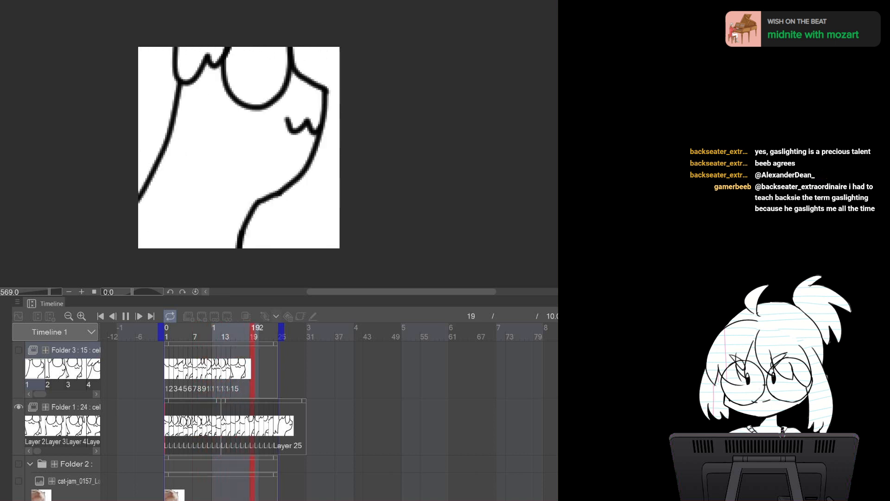
pyautogui.press('space')
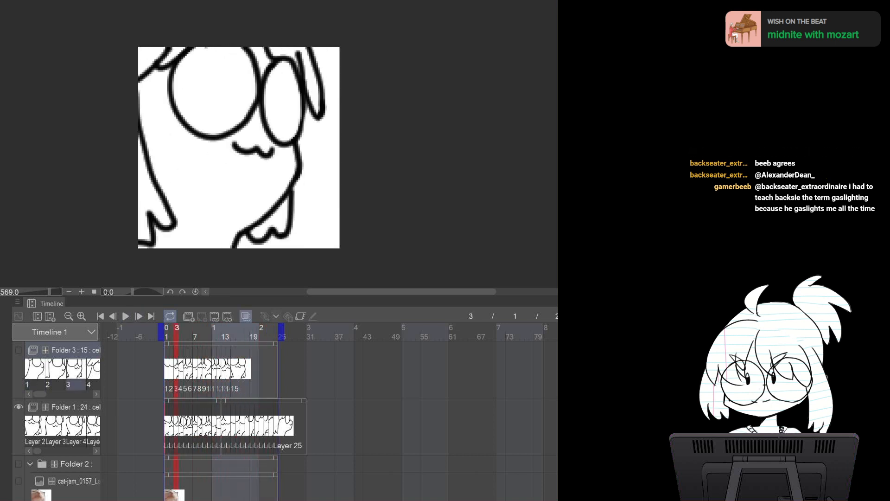
pyautogui.press('Left')
pyautogui.press('Left')
pyautogui.press('Right')
pyautogui.press('Right')
pyautogui.press('Right')
pyautogui.press('Right')
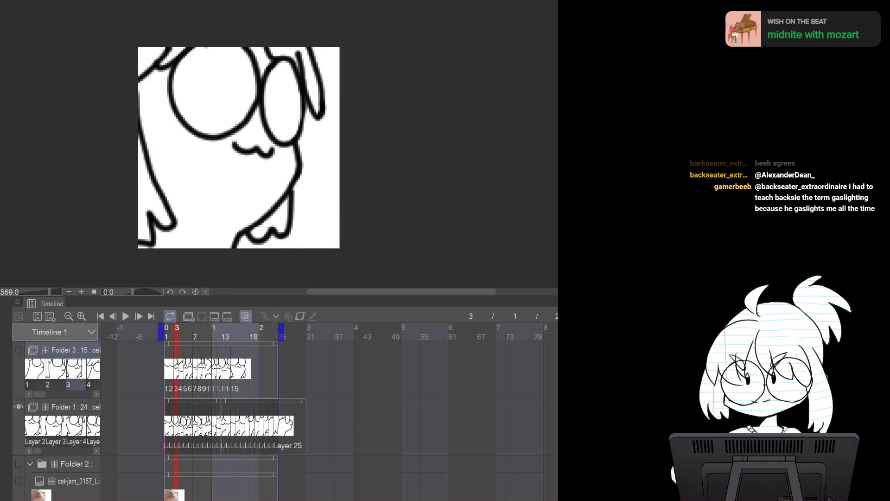
pyautogui.press('Left')
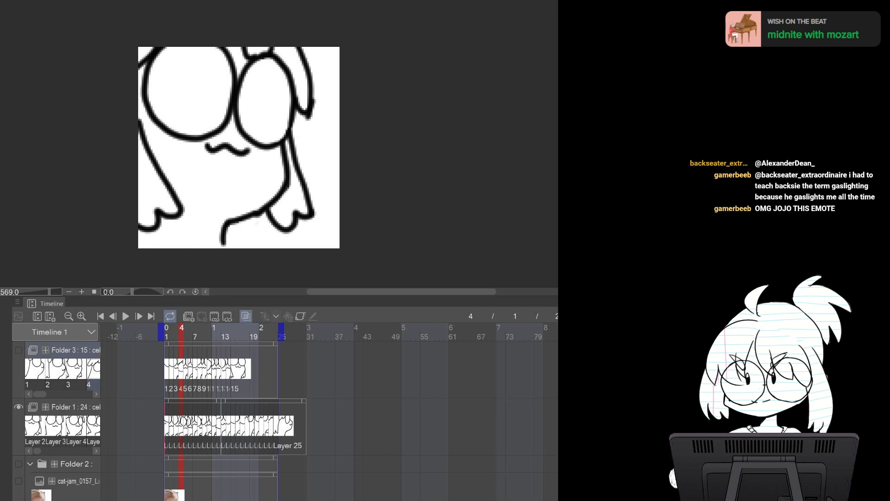
# Select the Folder 1 cels and step frame by frame through them up to frame 16
pyautogui.click(172, 426)
pyautogui.press('Right')
pyautogui.press('Right')
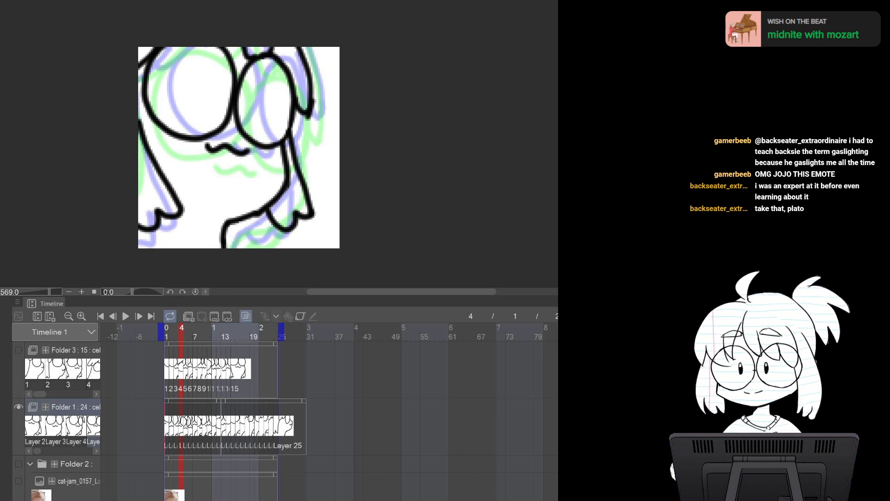
pyautogui.press('Right')
pyautogui.press('Right')
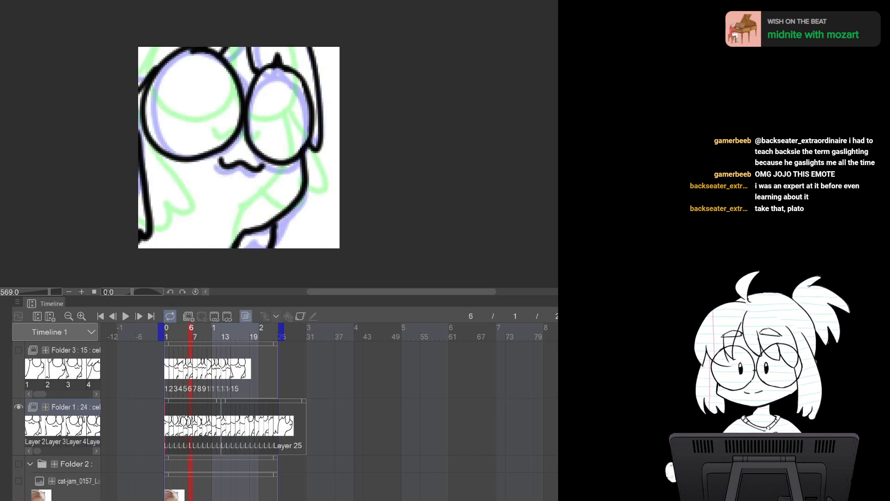
pyautogui.press('Right')
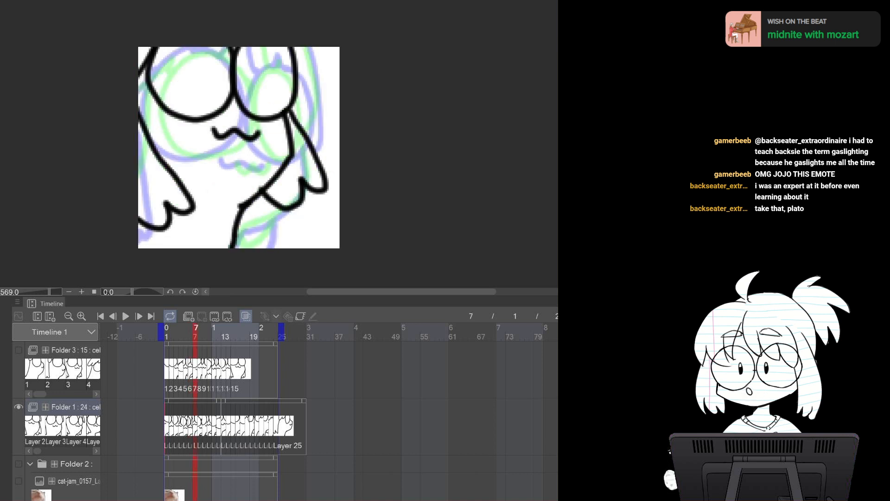
pyautogui.press('Right')
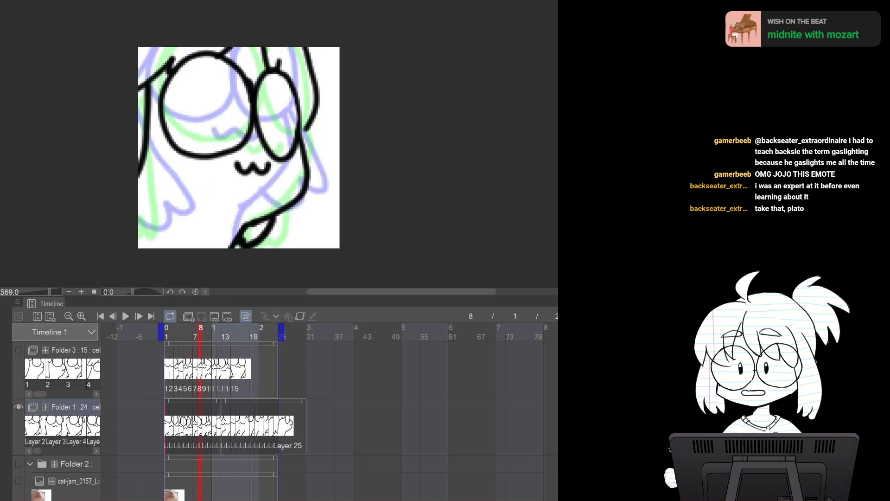
pyautogui.press('Right')
pyautogui.press('Right')
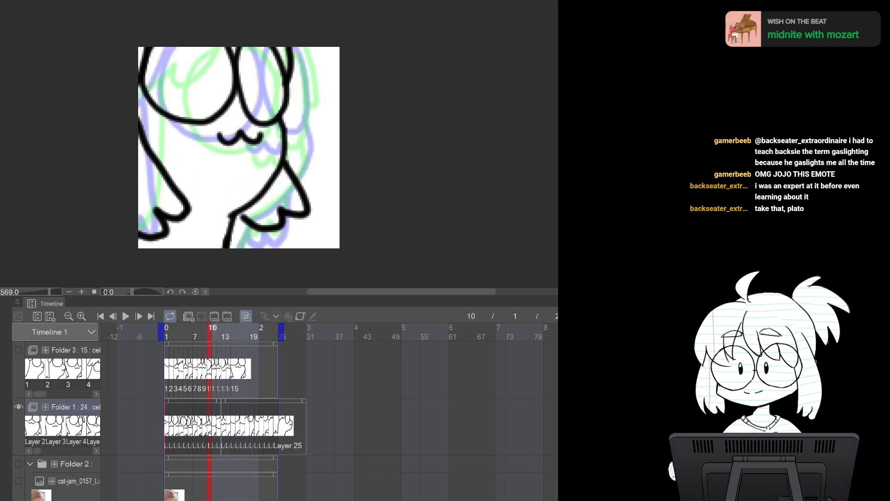
pyautogui.press('Right')
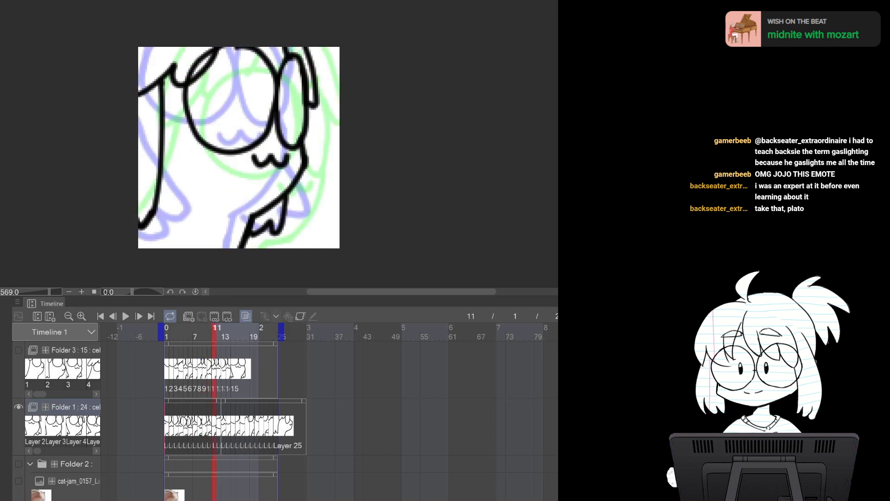
pyautogui.press('Right')
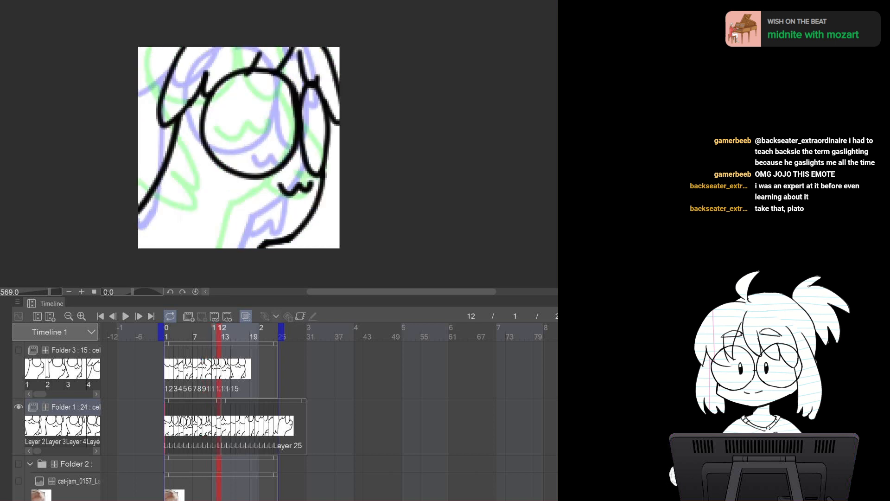
pyautogui.press('Right')
pyautogui.press('Right')
pyautogui.press('Right')
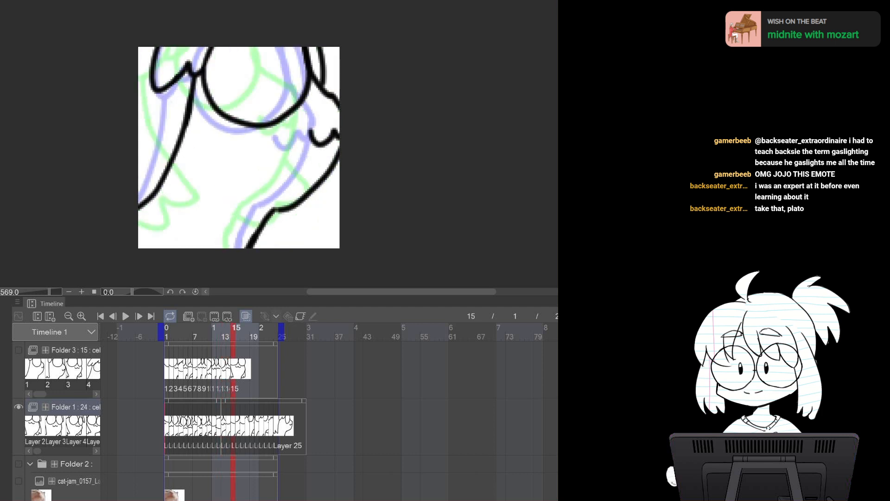
pyautogui.press('Left')
pyautogui.press('Left')
pyautogui.press('Right')
pyautogui.press('Right')
pyautogui.press('Right')
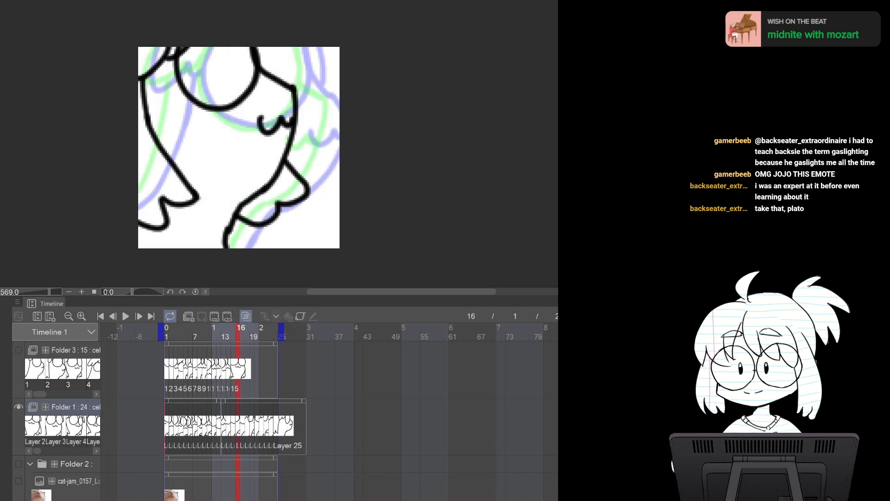
# Erase the stray stroke near the bottom of the character on frame 16
pyautogui.moveTo(237, 211); pyautogui.dragTo(237, 248)
pyautogui.press('e')
pyautogui.moveTo(229, 212); pyautogui.dragTo(226, 246)
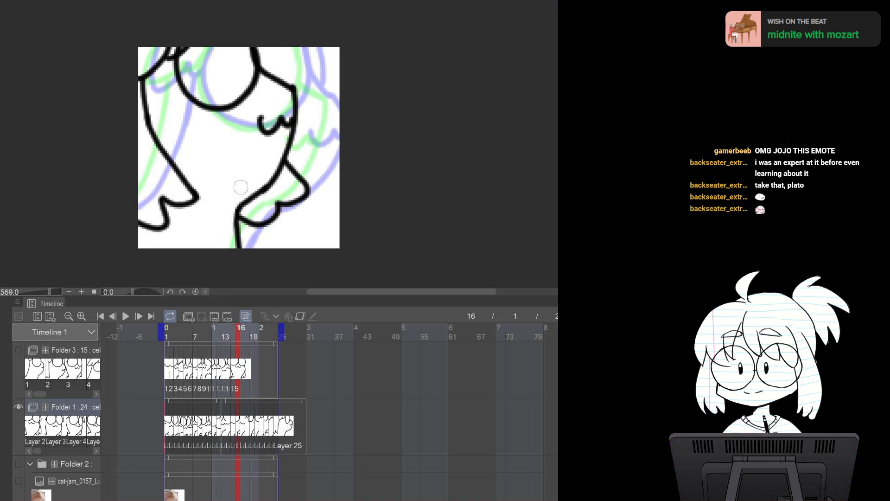
# Step through the remaining frames of Folder 1 up to frame 24 to check the motion
pyautogui.press('Left')
pyautogui.press('Left')
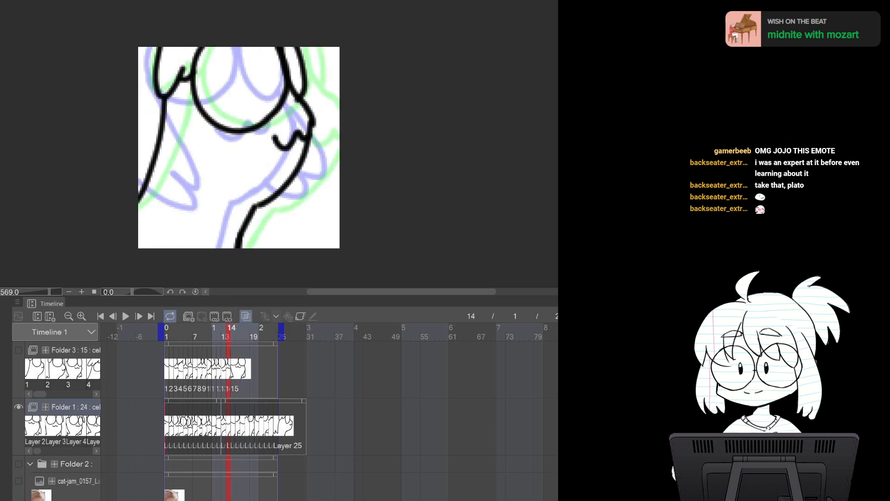
pyautogui.press('Left')
pyautogui.press('Right')
pyautogui.press('Right')
pyautogui.press('Right')
pyautogui.press('Right')
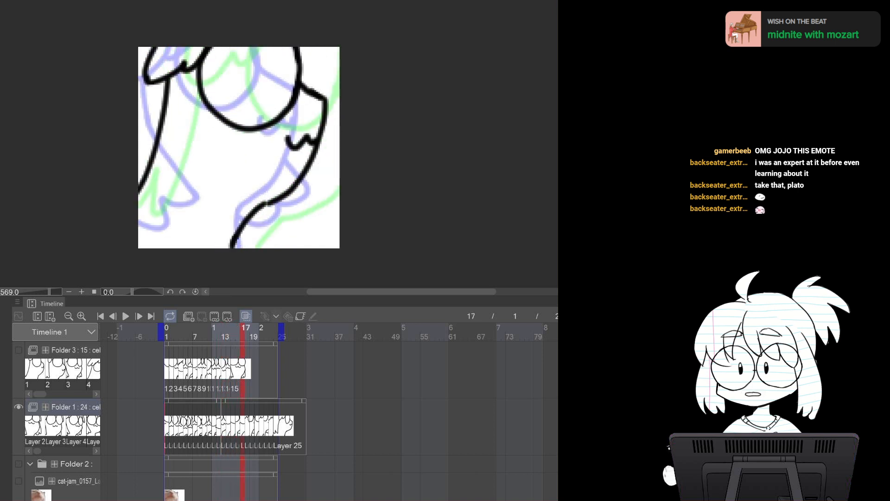
pyautogui.press('Right')
pyautogui.press('Right')
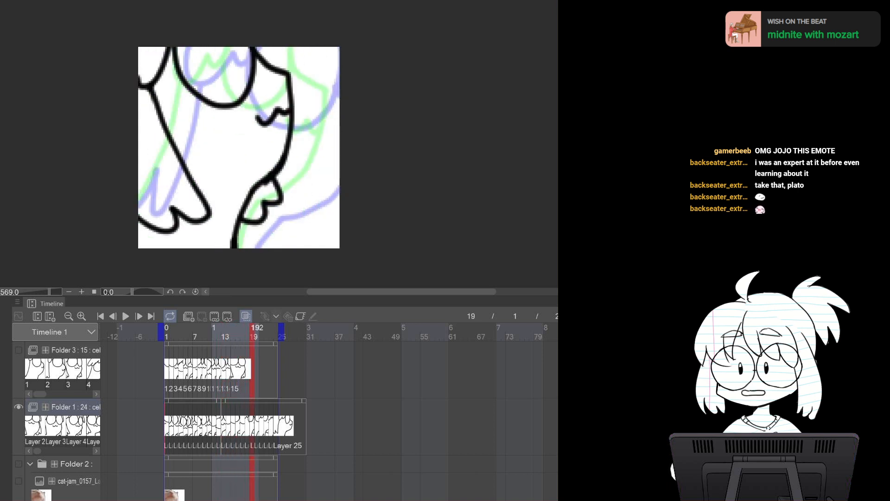
pyautogui.press('Right')
pyautogui.press('Right')
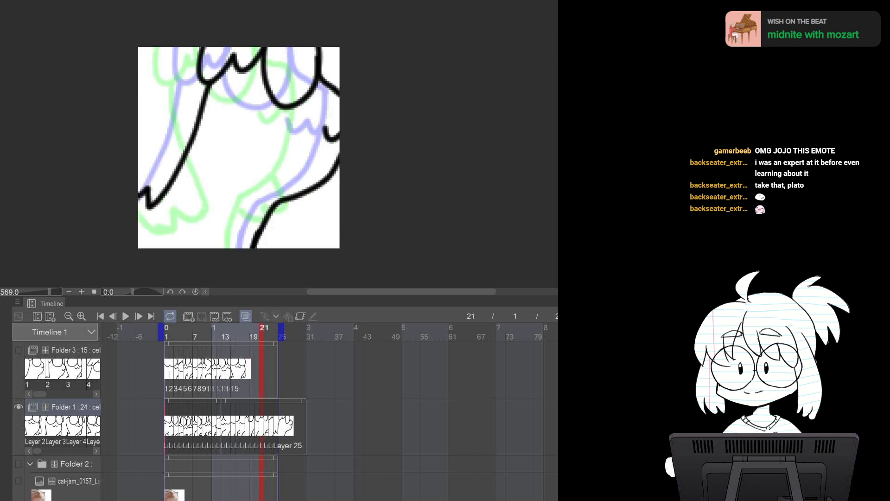
pyautogui.press('Right')
pyautogui.press('Right')
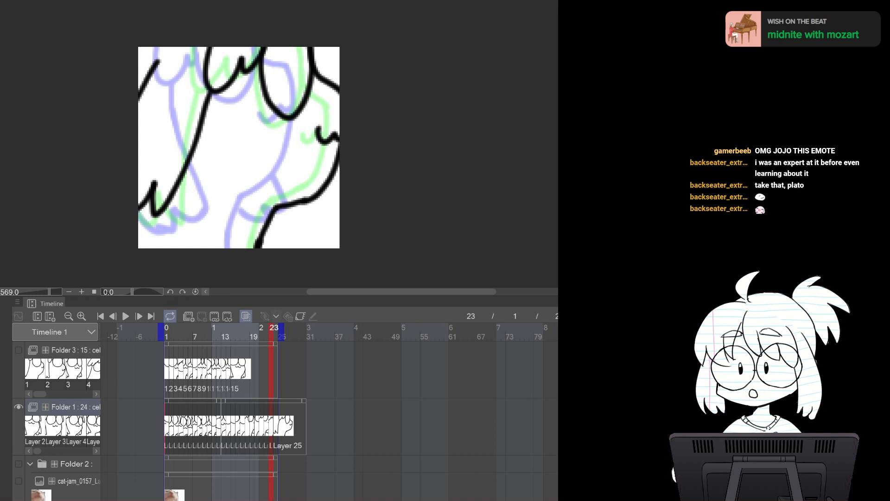
pyautogui.press('Right')
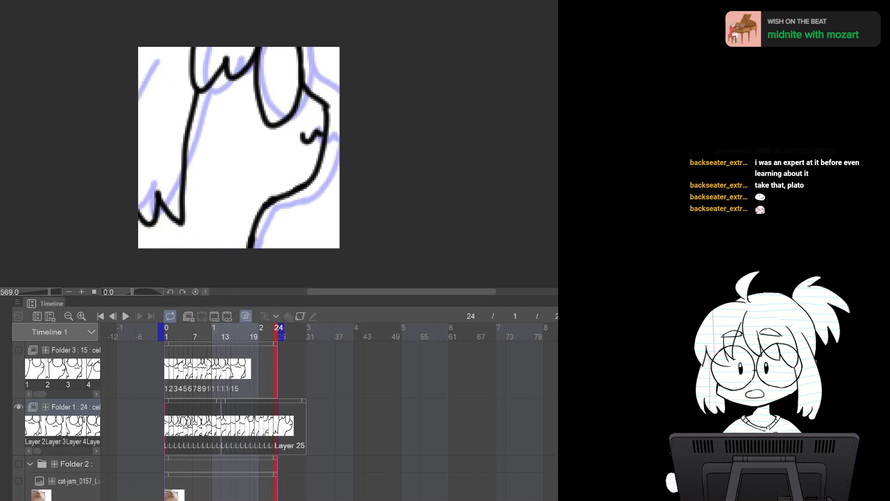
pyautogui.press('Right')
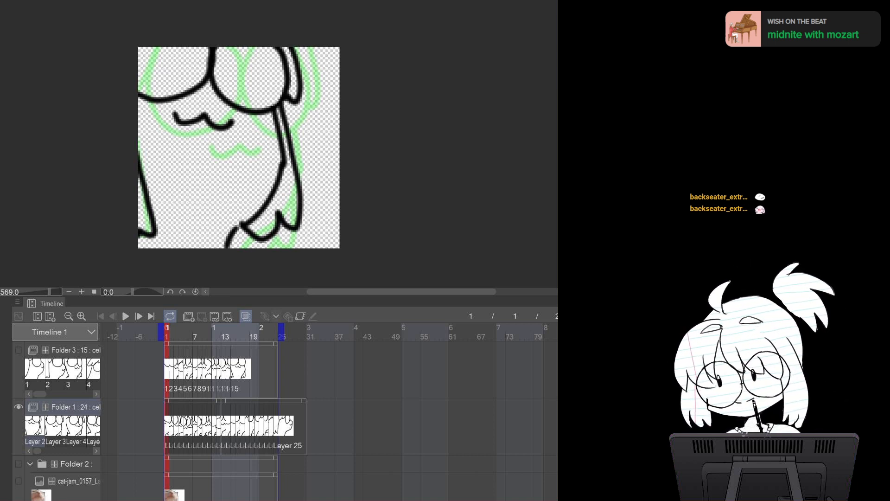
# Try lasso-selecting the character's outline on frame 1 and undo the selection
pyautogui.moveTo(291, 45)
pyautogui.mouseDown()
pyautogui.moveTo(299, 98)
pyautogui.moveTo(282, 106)
pyautogui.moveTo(297, 189)
pyautogui.moveTo(208, 171)
pyautogui.moveTo(155, 51)
pyautogui.mouseUp()
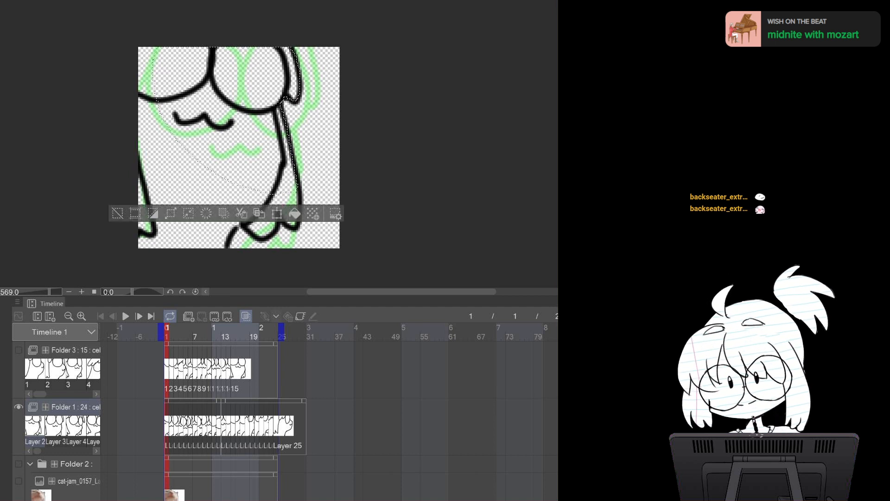
pyautogui.moveTo(293, 229)
pyautogui.mouseDown()
pyautogui.moveTo(262, 240)
pyautogui.moveTo(244, 192)
pyautogui.mouseUp()
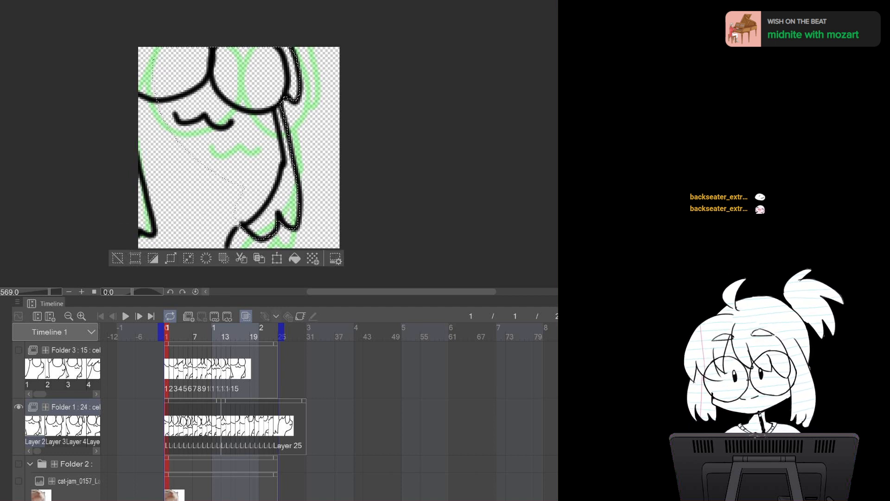
pyautogui.hotkey('ctrl', 'z')
pyautogui.hotkey('ctrl', 'z')
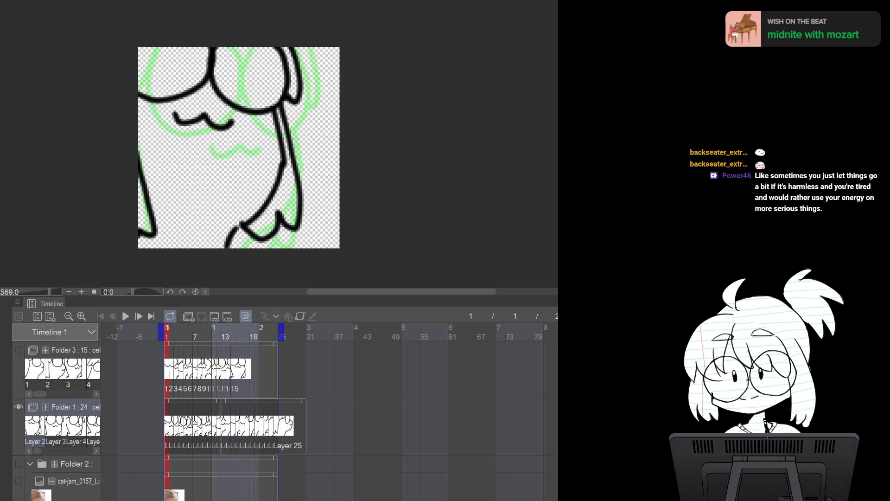
# Try painting a green fill over the character's body on frame 1 and undo it
pyautogui.click(212, 182)
pyautogui.hotkey('ctrl', 'z')
pyautogui.moveTo(239, 174)
pyautogui.mouseDown()
pyautogui.moveTo(202, 202)
pyautogui.moveTo(243, 103)
pyautogui.moveTo(230, 84)
pyautogui.mouseUp()
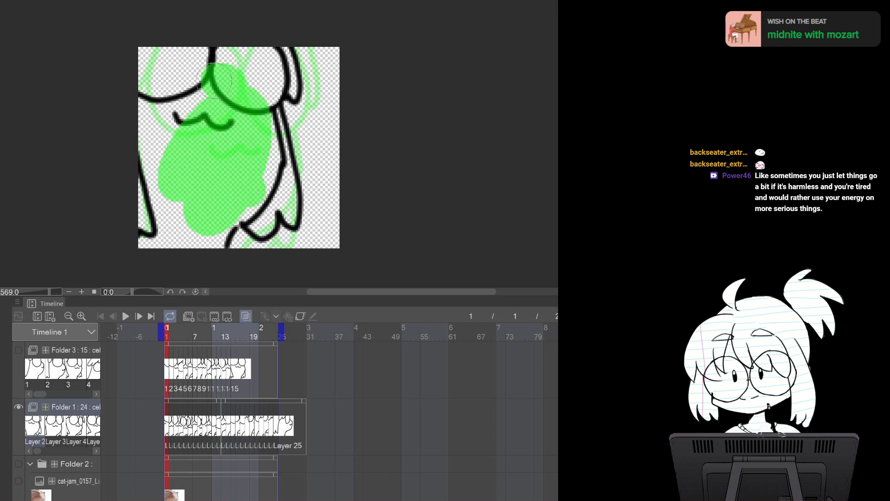
pyautogui.hotkey('ctrl', 'z')
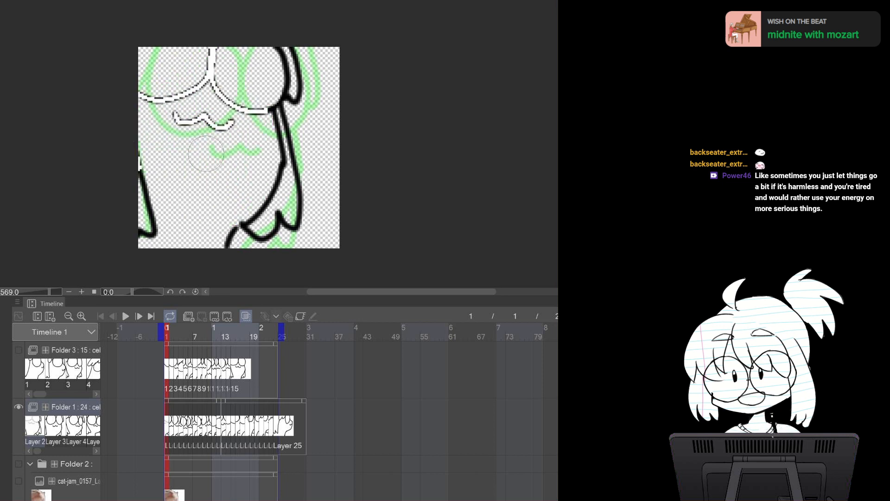
pyautogui.hotkey('ctrl', 'z')
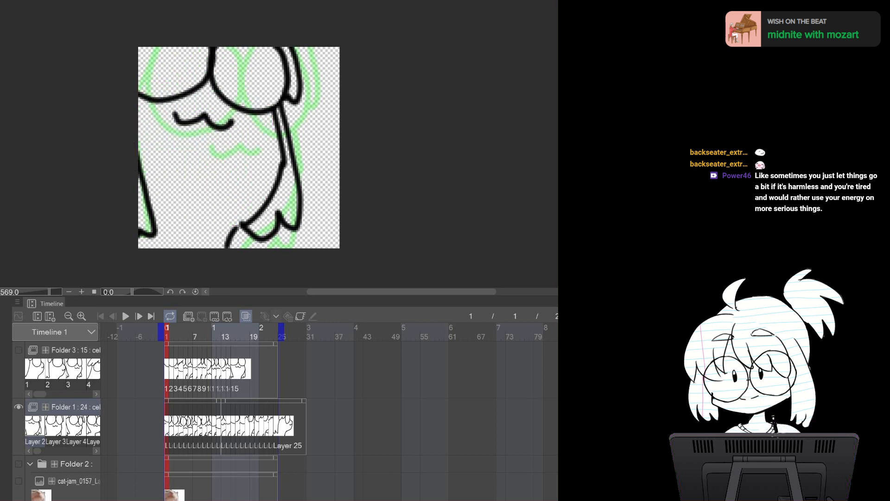
# Try filling the character's body regions on frame 1 with white and undo all the fills
pyautogui.click(206, 153)
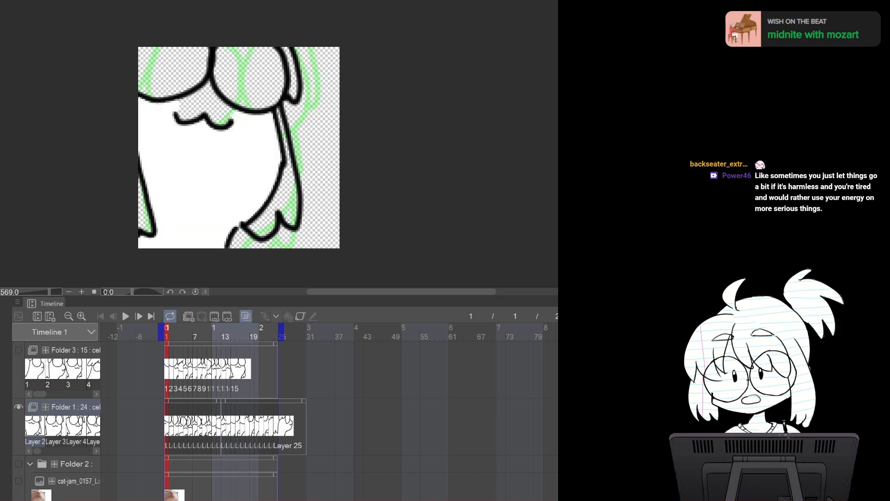
pyautogui.click(143, 216)
pyautogui.click(284, 204)
pyautogui.click(252, 80)
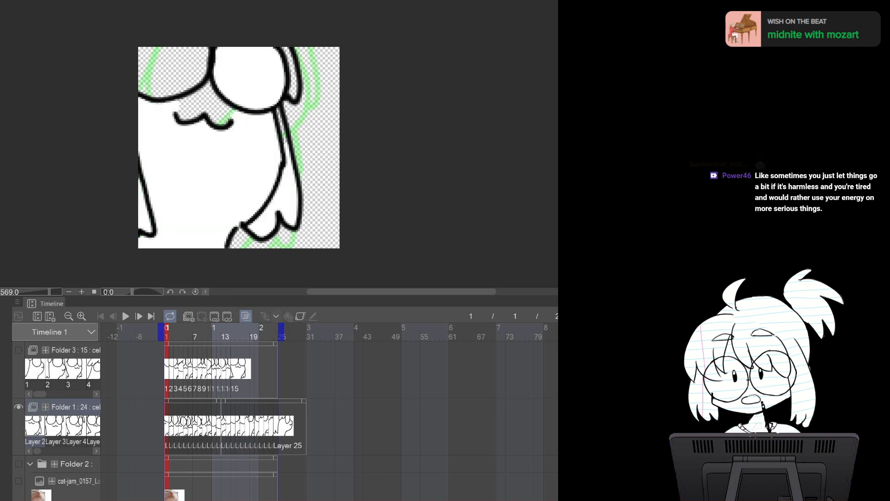
pyautogui.click(179, 72)
pyautogui.click(207, 103)
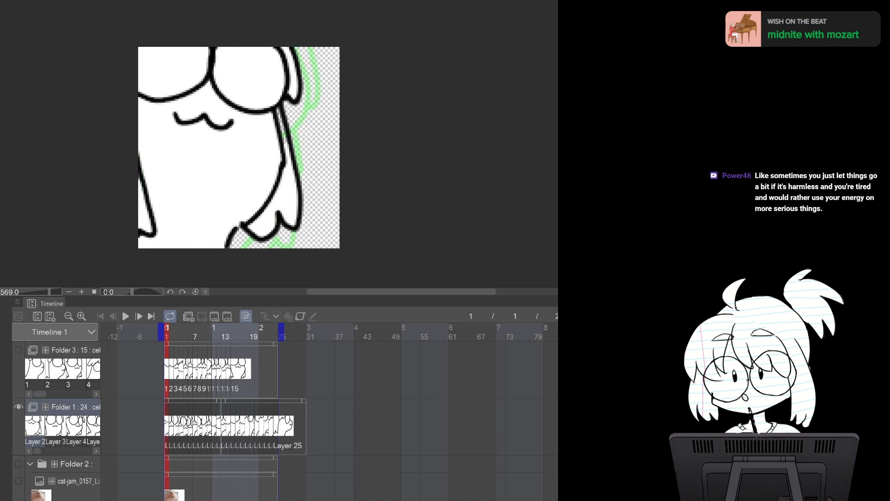
pyautogui.hotkey('ctrl', 'z')
pyautogui.hotkey('ctrl', 'z')
pyautogui.hotkey('ctrl', 'z')
pyautogui.hotkey('ctrl', 'z')
pyautogui.hotkey('ctrl', 'z')
pyautogui.hotkey('ctrl', 'z')
pyautogui.hotkey('ctrl', 'z')
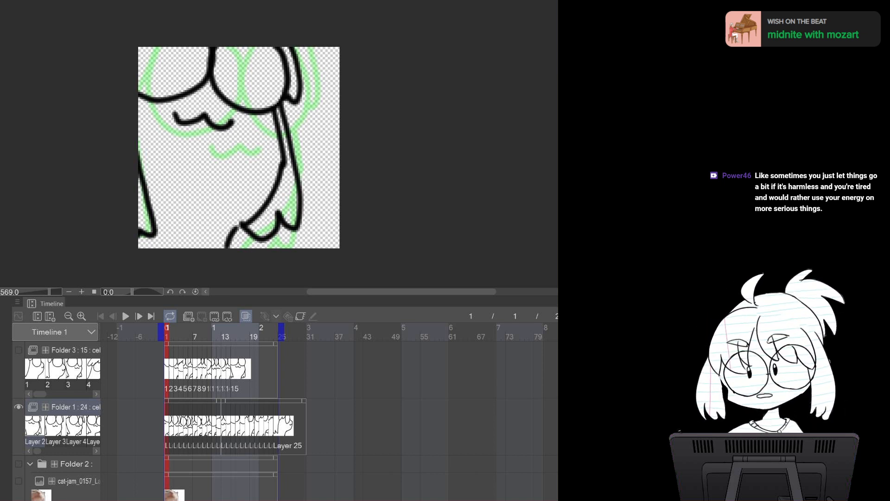
# Add a new raster layer inside Folder 1
pyautogui.hotkey('ctrl', 'shift', 'n')
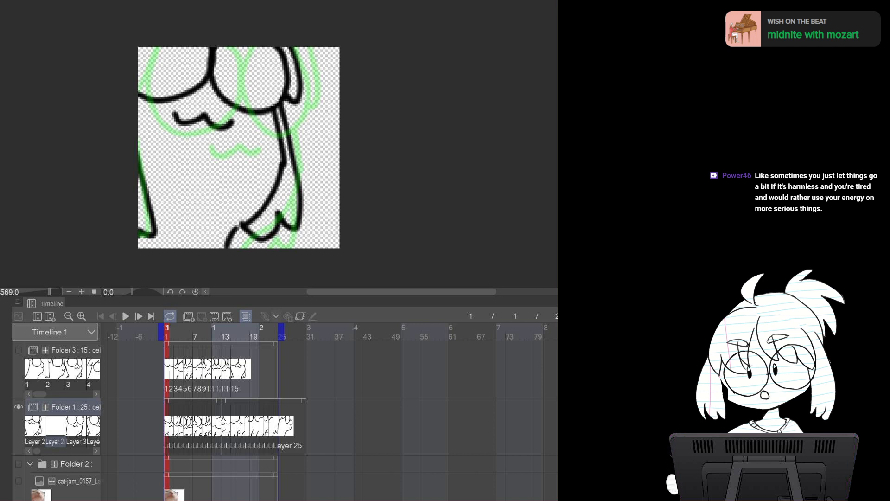
# Lasso-select the character's body along its outline on frame 1
pyautogui.hotkey('ctrl', '[')
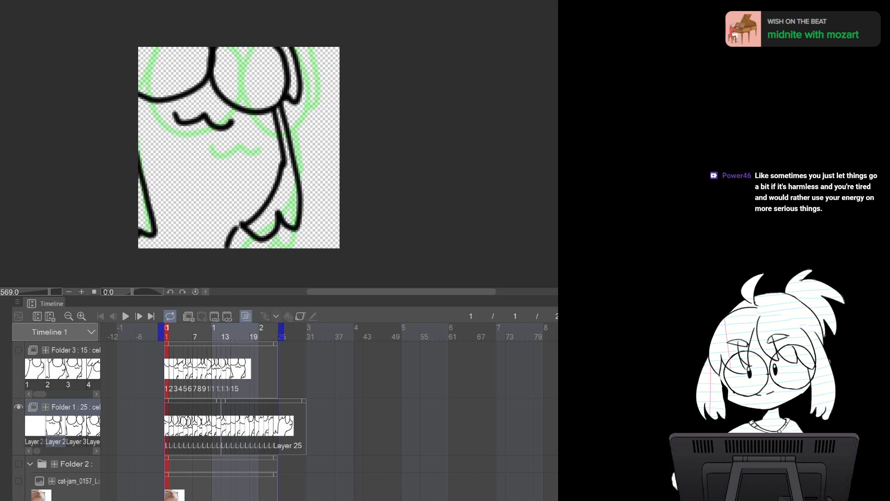
pyautogui.click(35, 426)
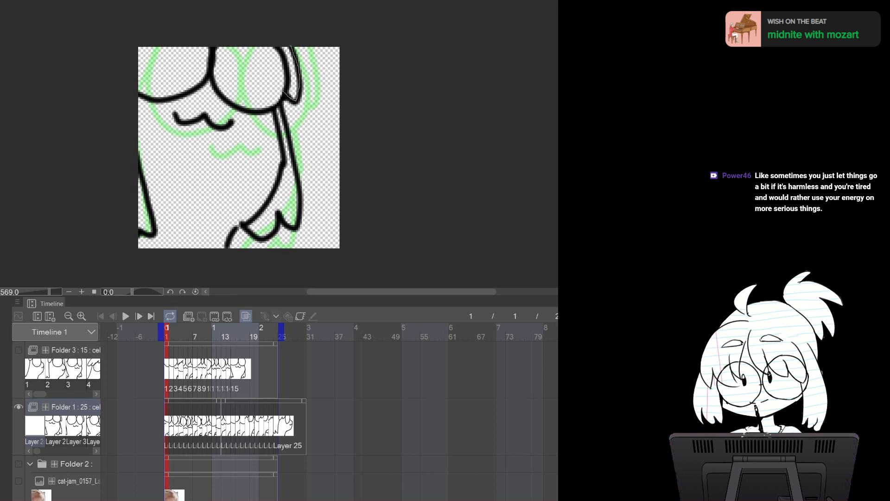
pyautogui.moveTo(286, 97); pyautogui.dragTo(258, 48)
pyautogui.moveTo(284, 99)
pyautogui.mouseDown()
pyautogui.moveTo(221, 65)
pyautogui.moveTo(222, 48)
pyautogui.mouseUp()
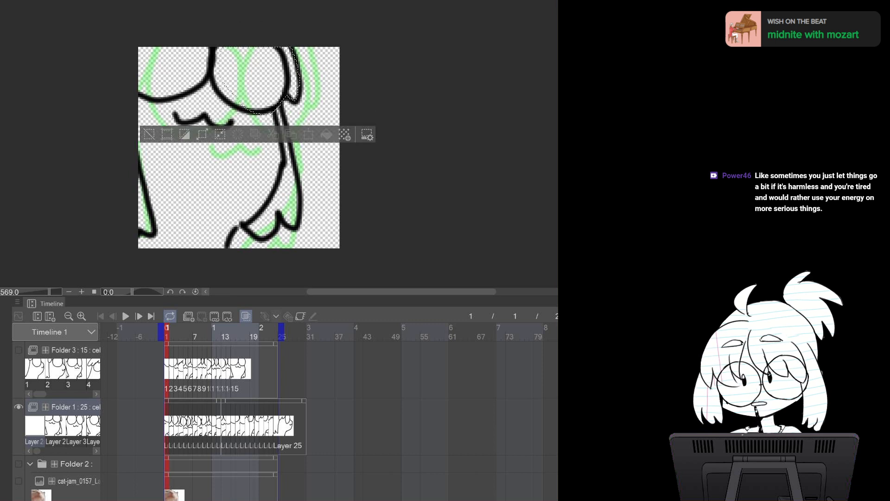
pyautogui.moveTo(279, 218)
pyautogui.mouseDown()
pyautogui.moveTo(238, 227)
pyautogui.moveTo(209, 127)
pyautogui.moveTo(223, 85)
pyautogui.mouseUp()
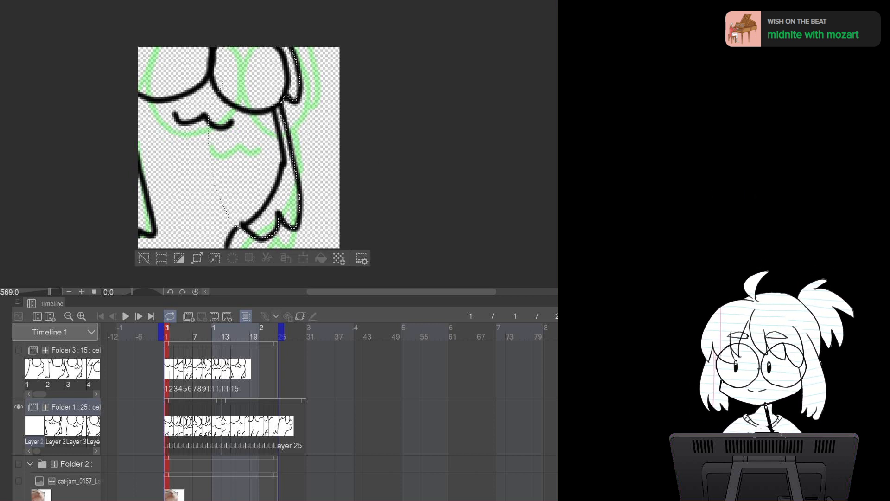
pyautogui.moveTo(225, 255)
pyautogui.mouseDown()
pyautogui.moveTo(122, 253)
pyautogui.moveTo(179, 27)
pyautogui.moveTo(232, 46)
pyautogui.mouseUp()
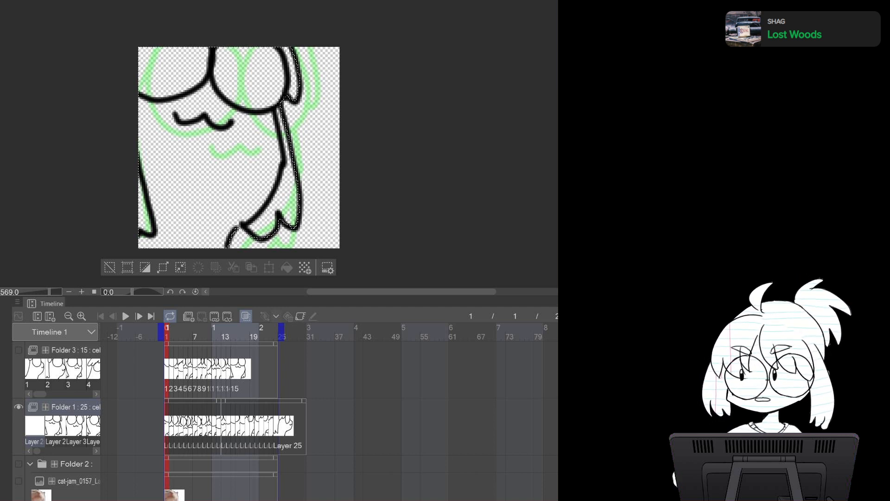
pyautogui.click(167, 426)
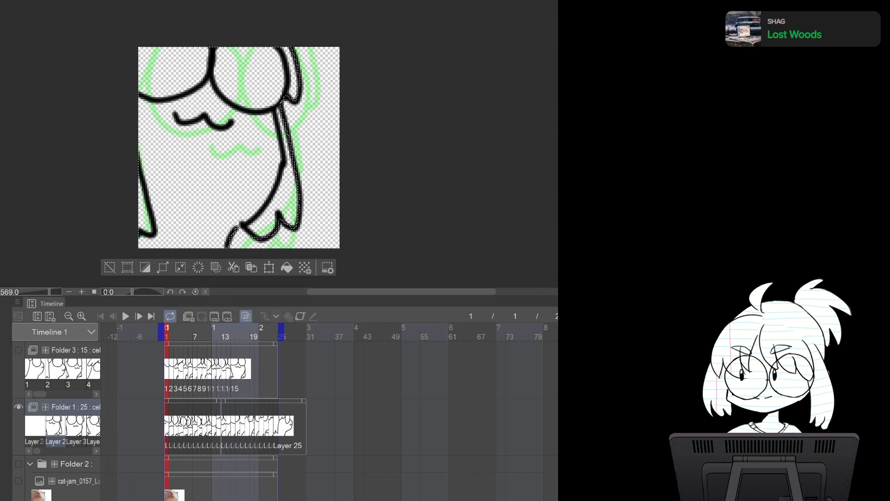
pyautogui.hotkey('alt', '[')
pyautogui.hotkey('alt', ']')
pyautogui.hotkey('alt', '[')
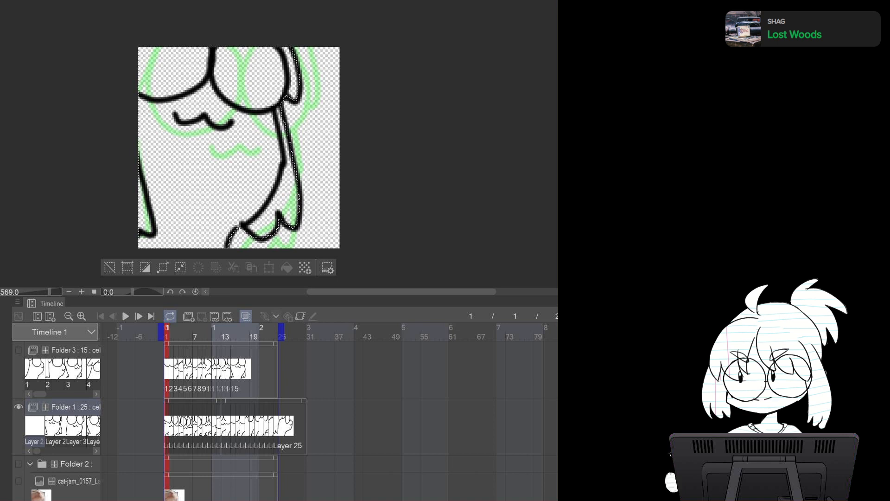
# Fill the selected body area with white and deselect
pyautogui.hotkey('ctrl', 'z')
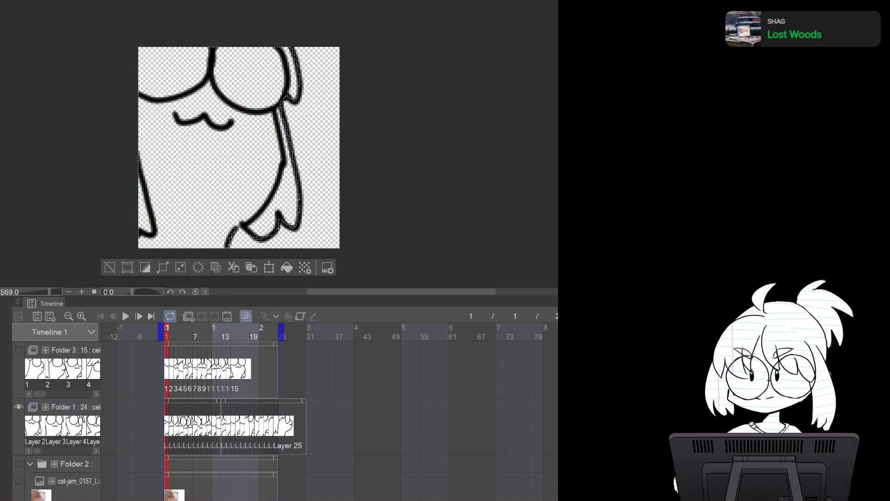
pyautogui.hotkey('alt', 'Delete')
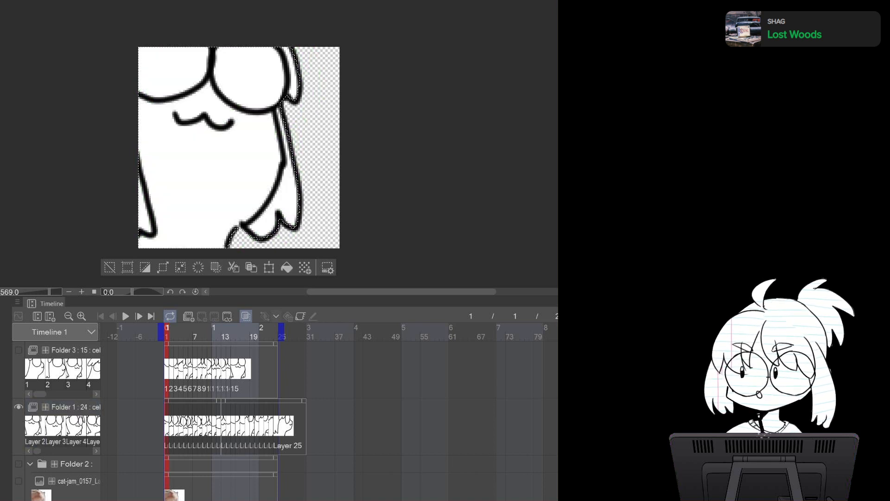
pyautogui.hotkey('ctrl', 'd')
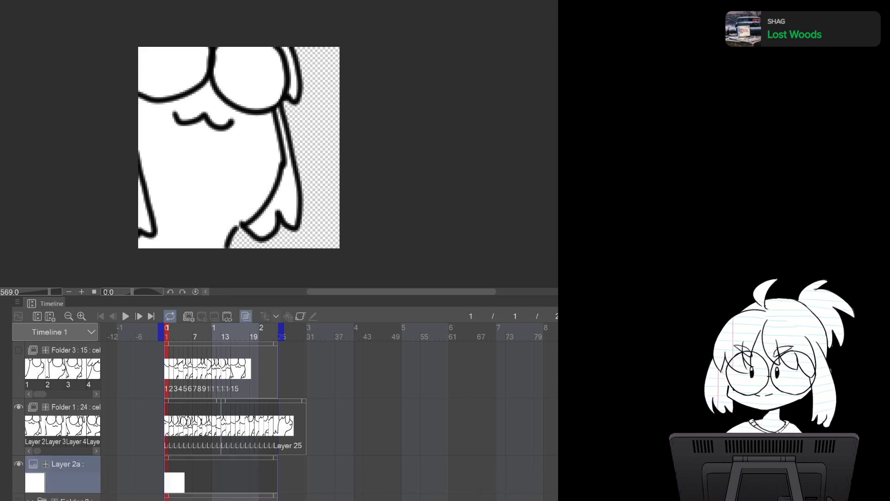
pyautogui.hotkey('ctrl', 'z')
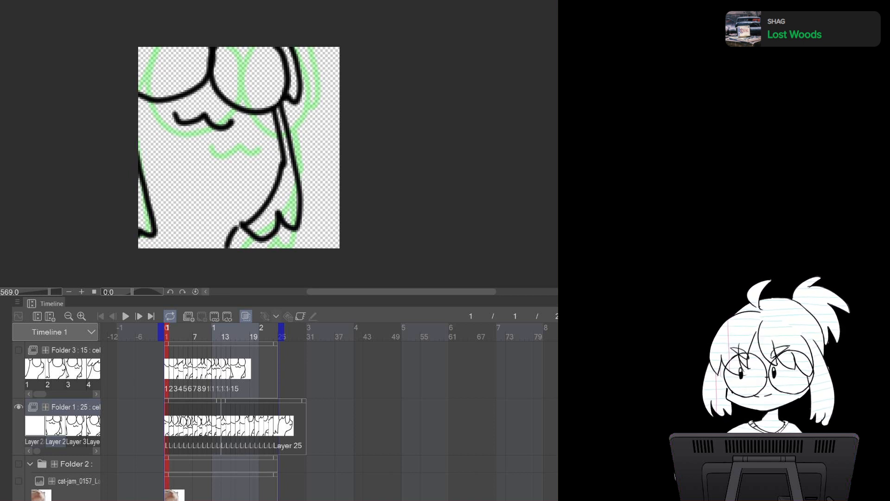
pyautogui.hotkey('ctrl', 'z')
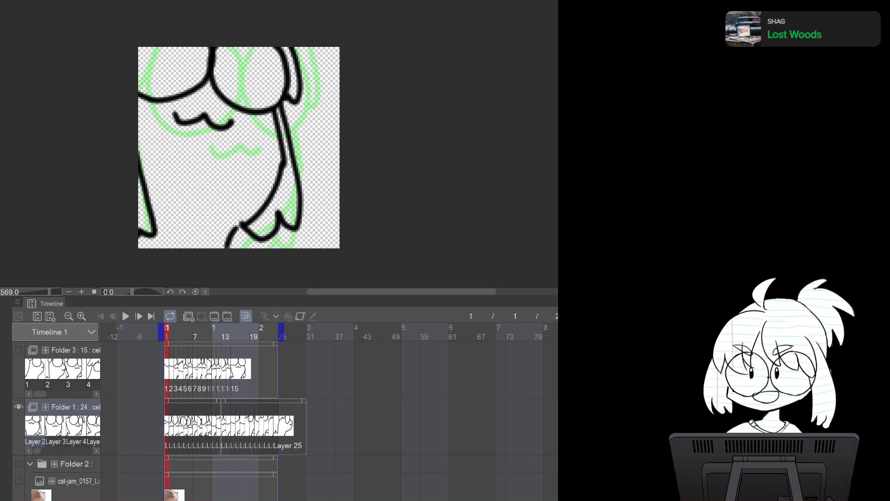
pyautogui.hotkey('ctrl', 'y')
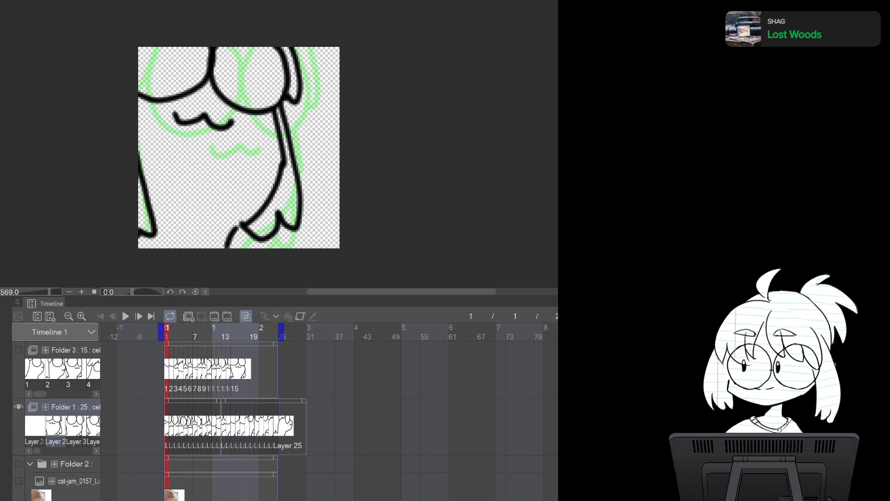
pyautogui.click(35, 426)
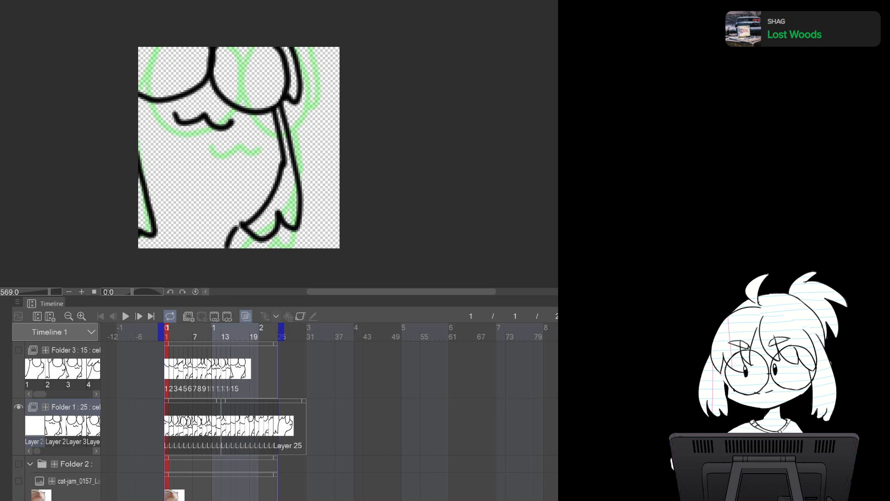
pyautogui.click(55, 425)
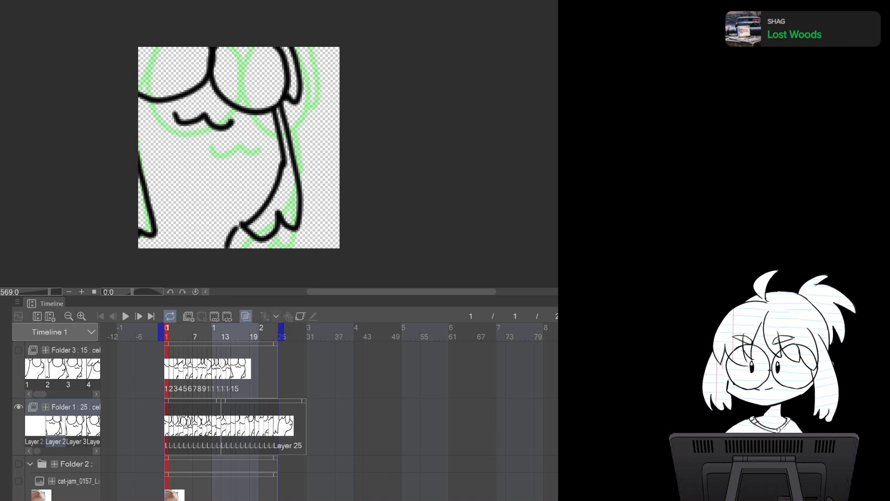
pyautogui.click(35, 425)
pyautogui.press('Delete')
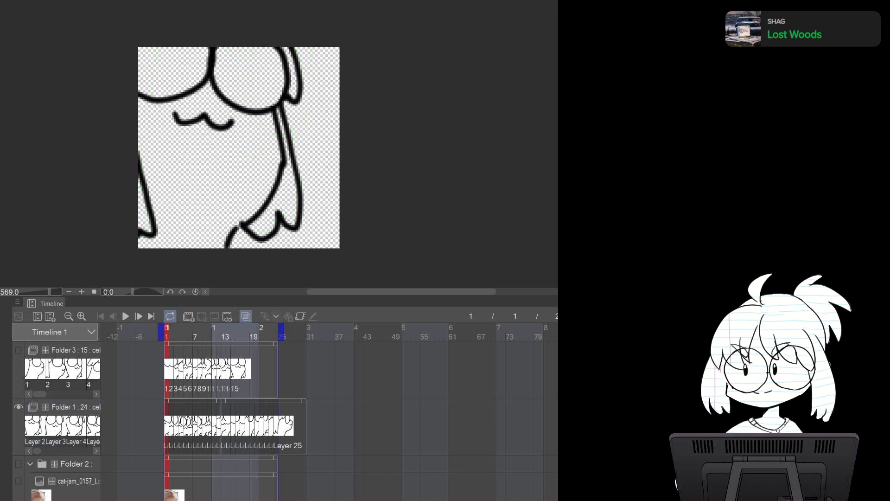
pyautogui.hotkey('ctrl', 'z')
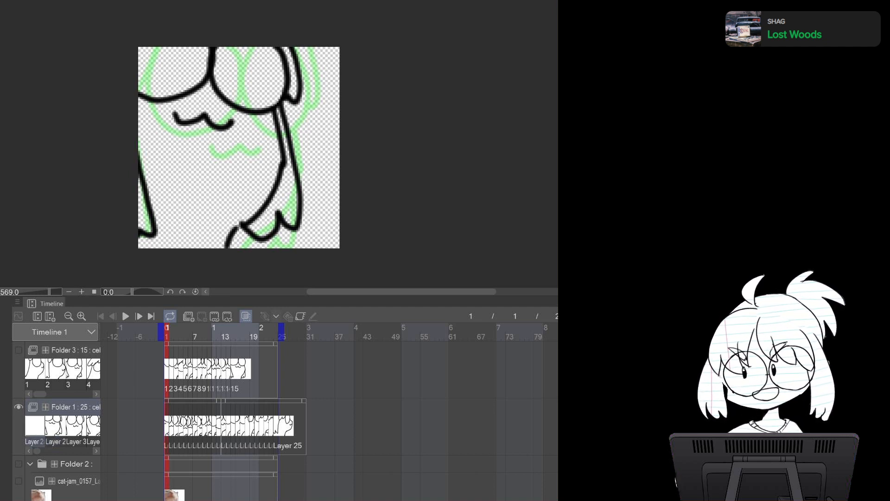
# Move the white fill layer into Folder 1 so it becomes the frame 1 cel
pyautogui.click(75, 408)
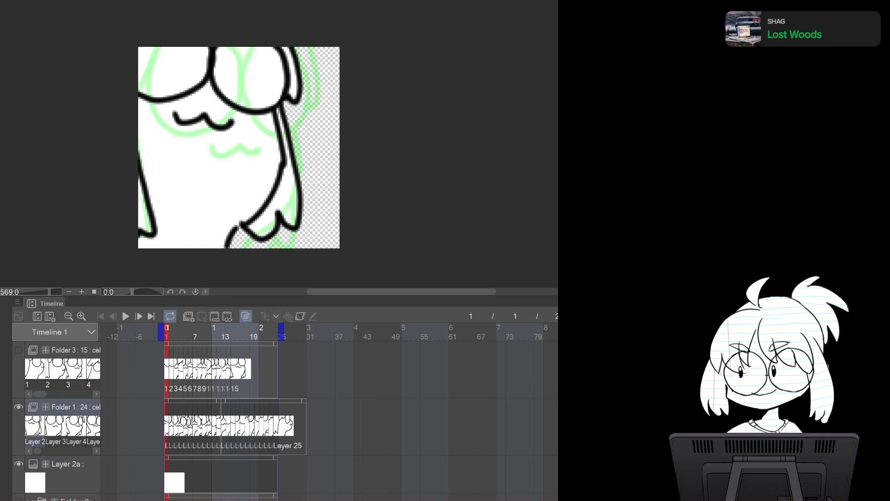
pyautogui.click(70, 466)
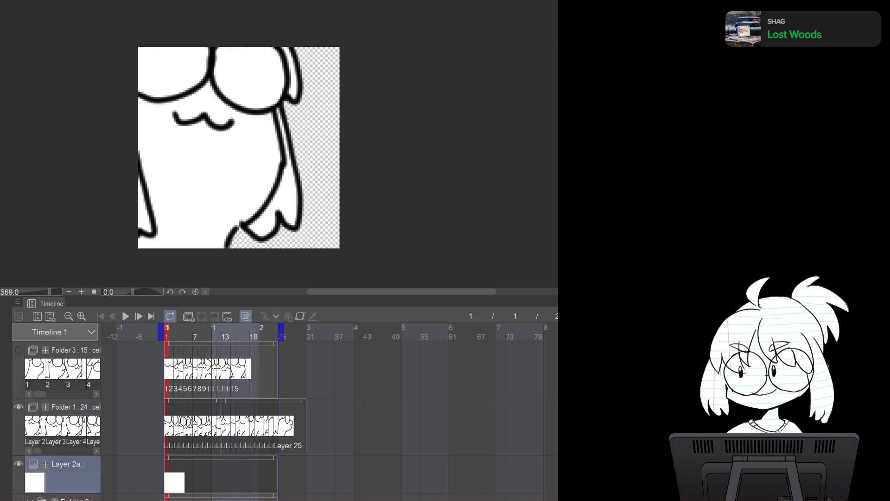
pyautogui.click(75, 407)
pyautogui.click(70, 465)
pyautogui.click(75, 407)
pyautogui.click(69, 464)
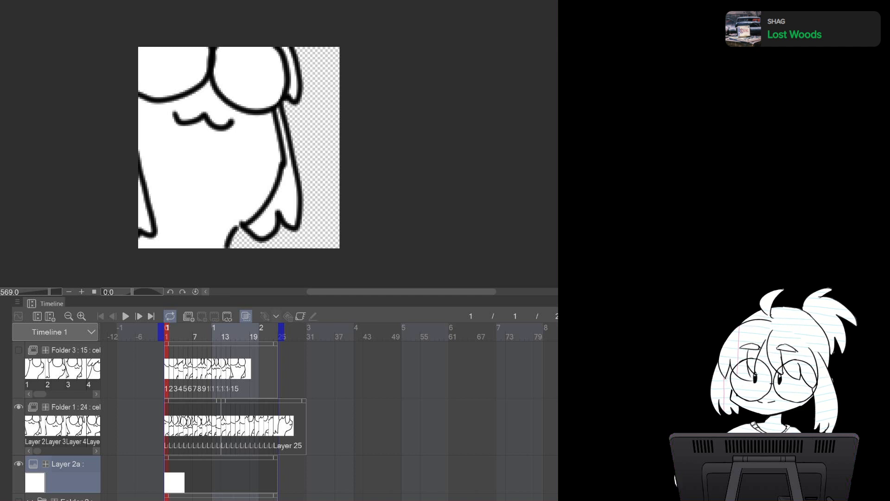
pyautogui.click(35, 425)
pyautogui.hotkey('ctrl', 'z')
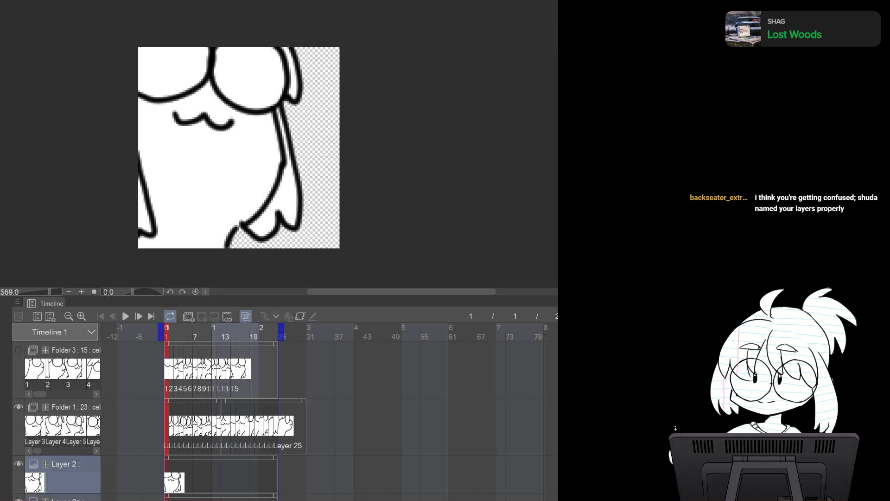
pyautogui.moveTo(72, 481); pyautogui.dragTo(76, 464)
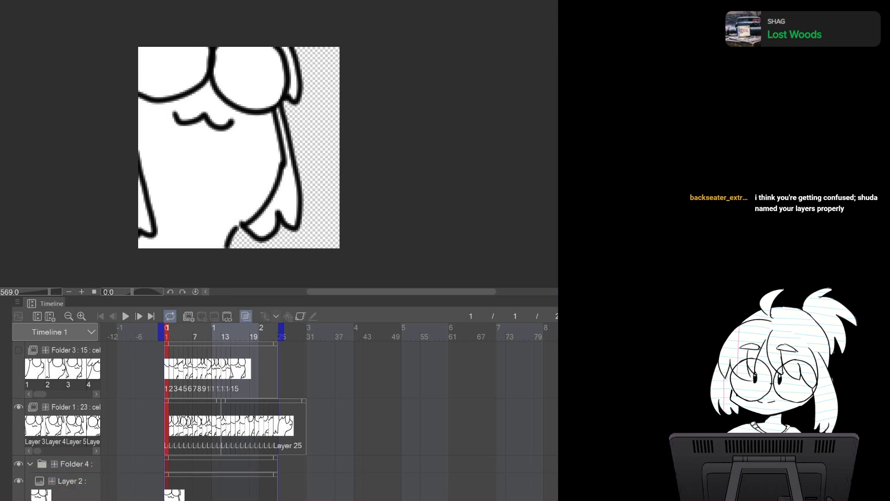
pyautogui.click(77, 464)
pyautogui.moveTo(76, 464); pyautogui.dragTo(74, 407)
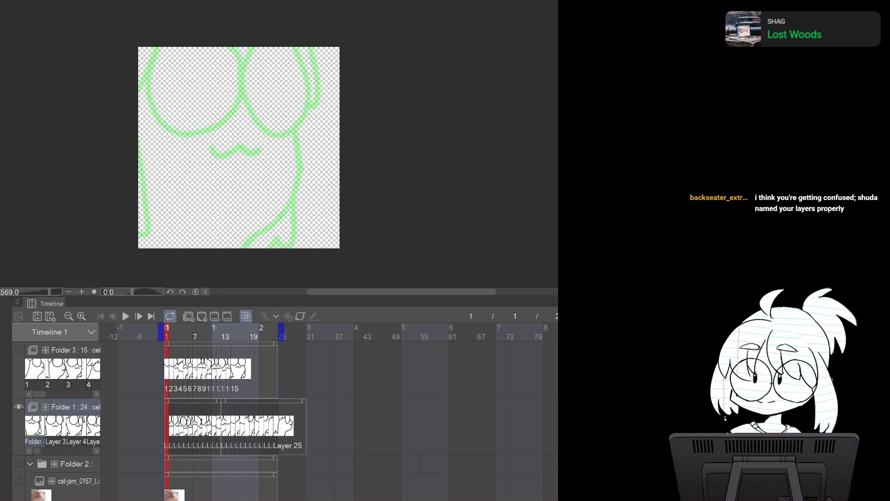
pyautogui.press('Return')
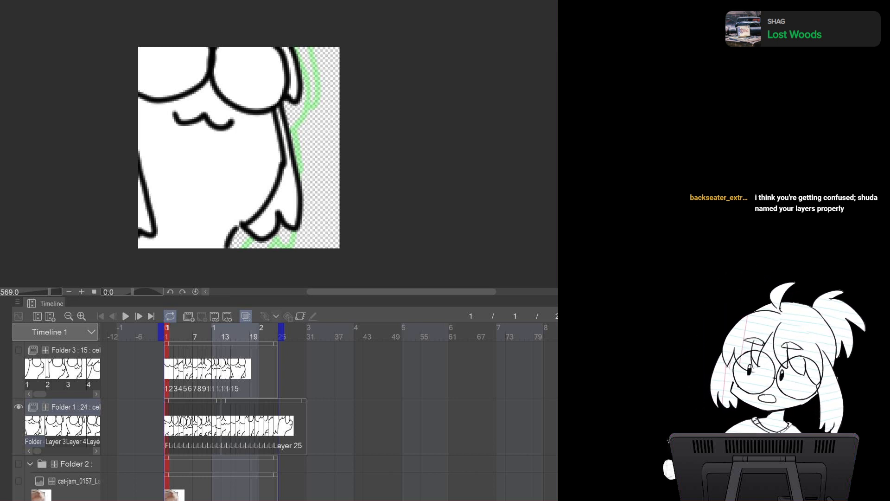
pyautogui.press('Right')
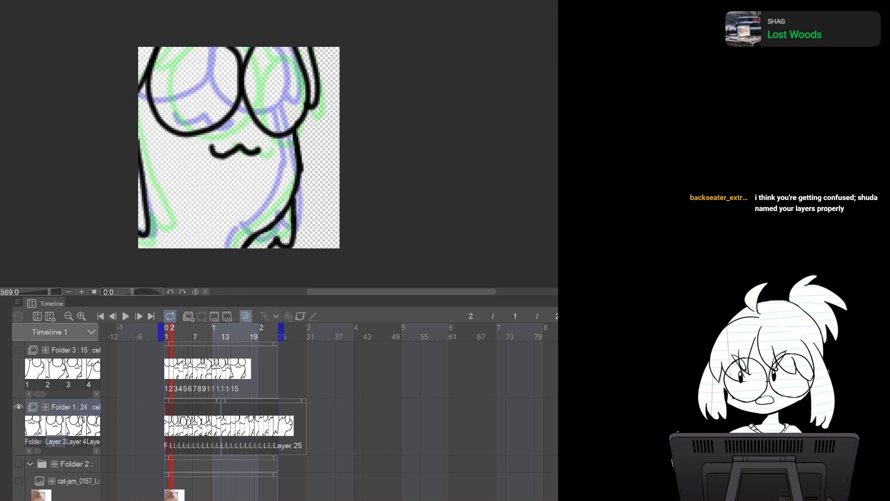
pyautogui.hotkey('ctrl', 'shift', 'n')
pyautogui.hotkey('ctrl', 'z')
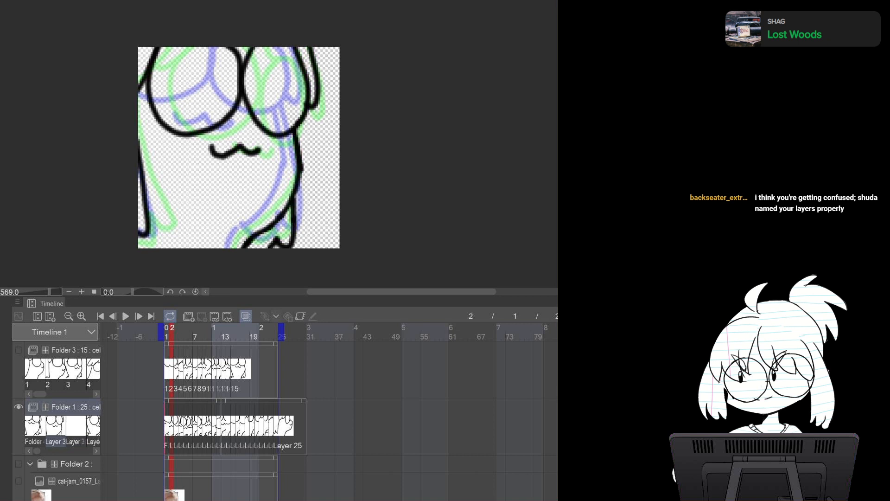
pyautogui.hotkey('ctrl', 'z')
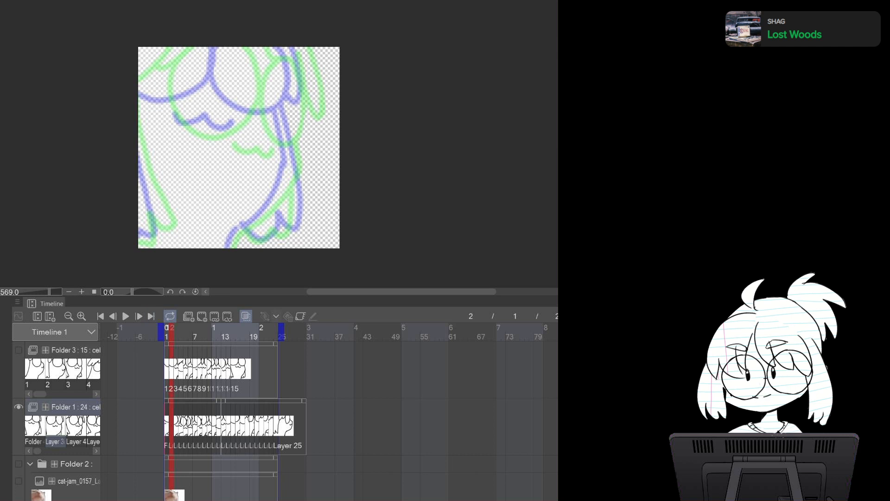
pyautogui.press('Left')
pyautogui.press('Right')
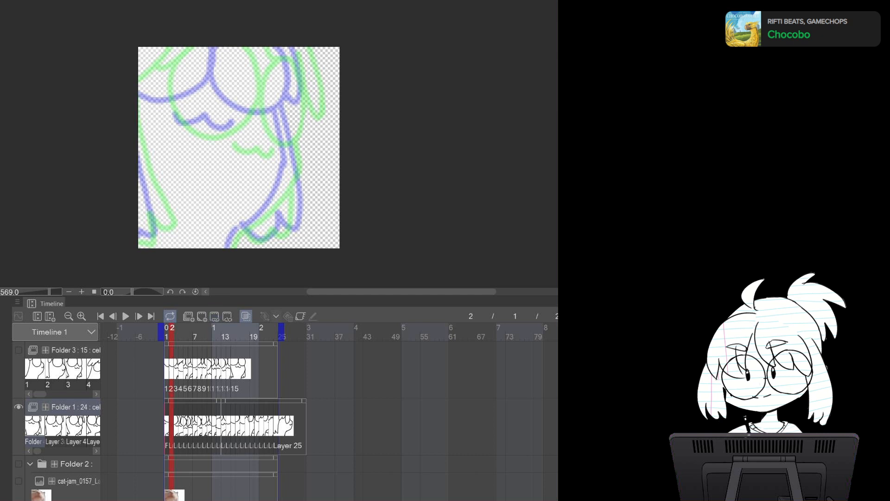
pyautogui.hotkey('ctrl', 'z')
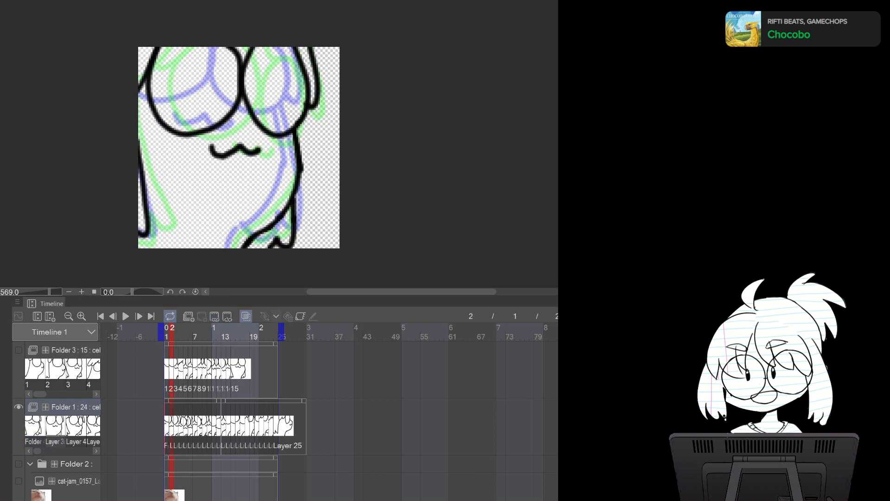
pyautogui.press('Left')
pyautogui.press('Right')
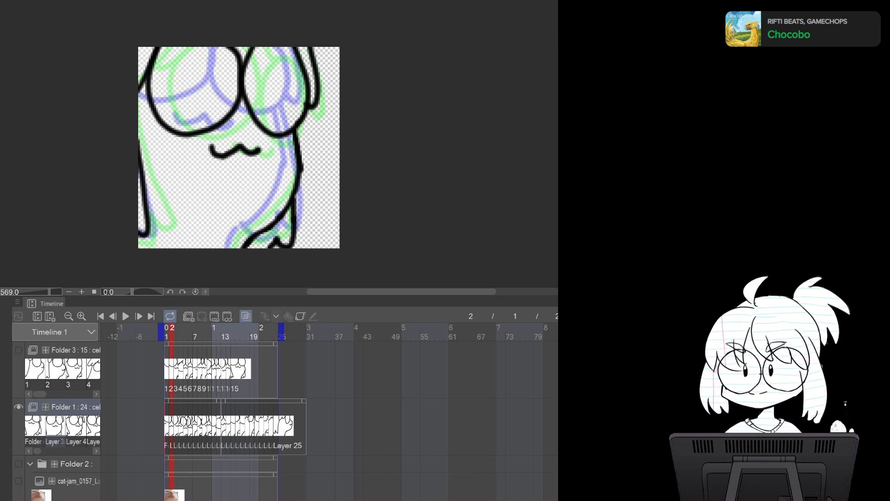
# Lasso-select the character's body on frame 2 and fill it with white
pyautogui.moveTo(309, 44); pyautogui.dragTo(319, 91)
pyautogui.moveTo(297, 126); pyautogui.dragTo(222, 48)
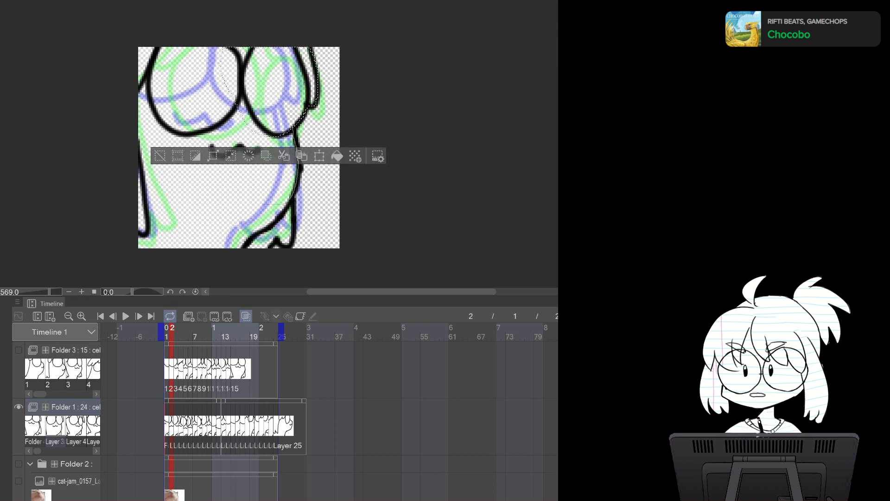
pyautogui.moveTo(275, 204); pyautogui.dragTo(170, 49)
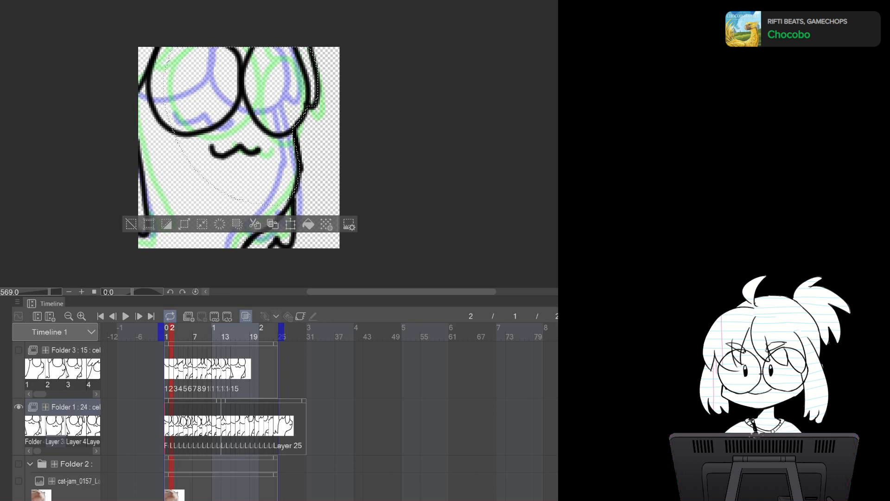
pyautogui.moveTo(171, 130); pyautogui.dragTo(213, 246)
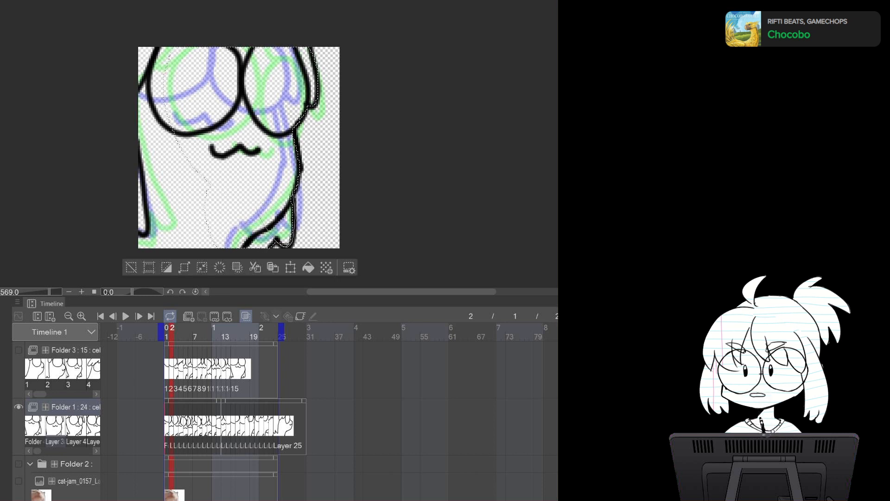
pyautogui.moveTo(196, 29)
pyautogui.mouseDown()
pyautogui.moveTo(134, 27)
pyautogui.moveTo(182, 271)
pyautogui.moveTo(232, 148)
pyautogui.mouseUp()
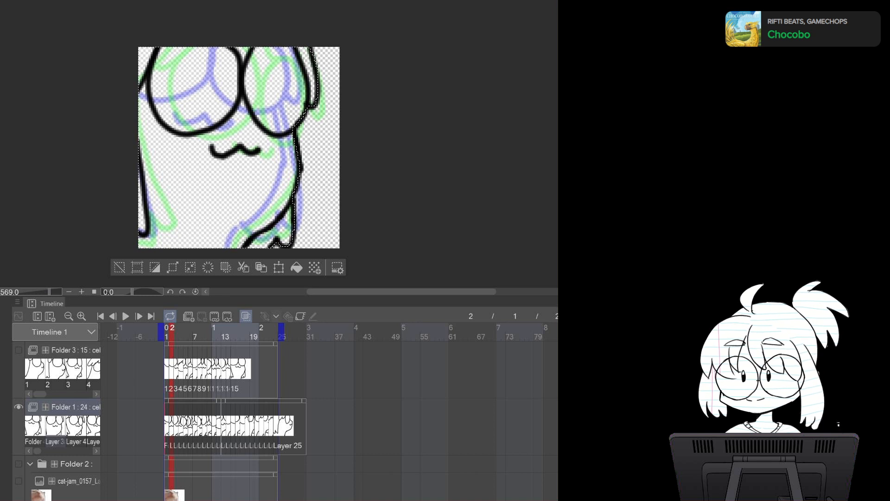
pyautogui.hotkey('alt', 'Delete')
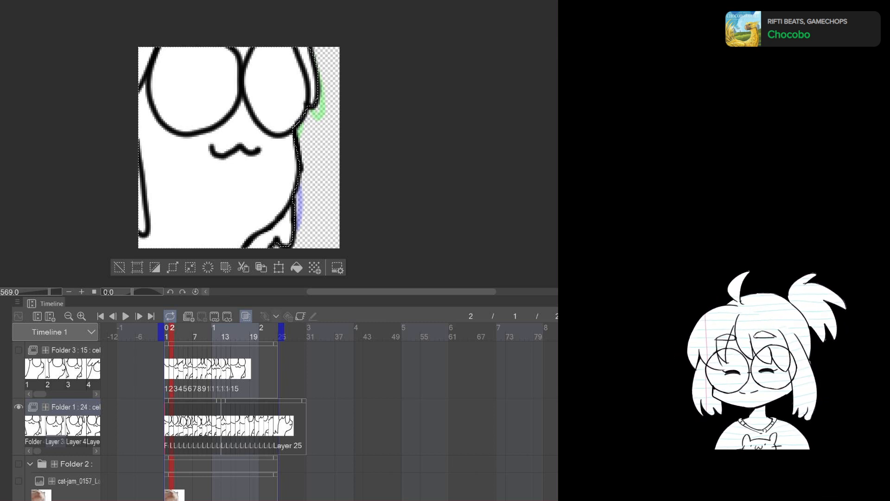
# Lasso-select the character's body on frame 3, fill it with white and deselect
pyautogui.hotkey('ctrl', 'd')
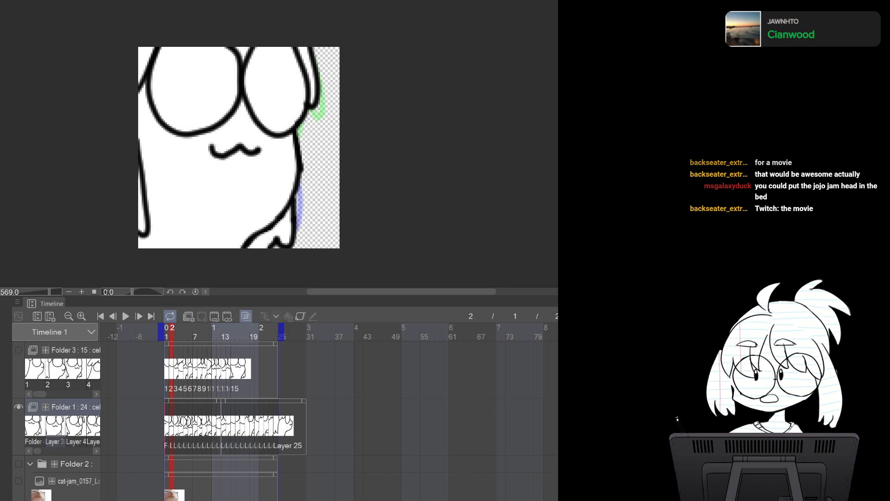
pyautogui.press('Right')
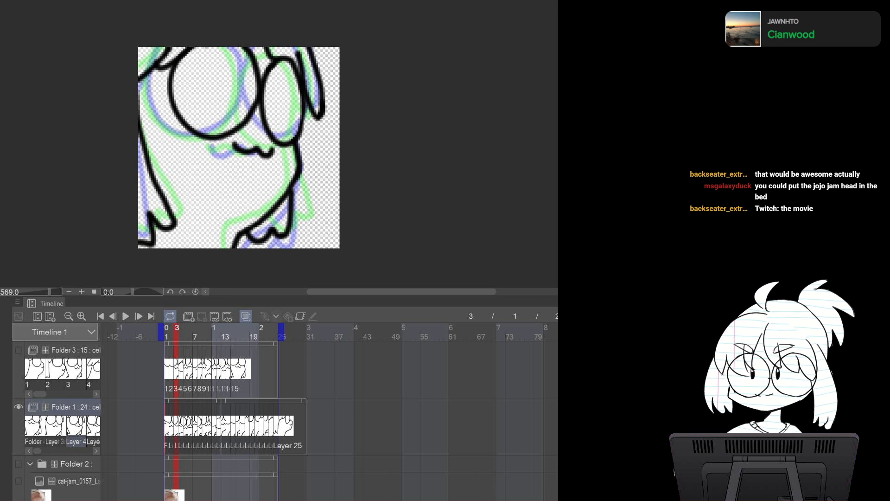
pyautogui.press('Left')
pyautogui.press('Right')
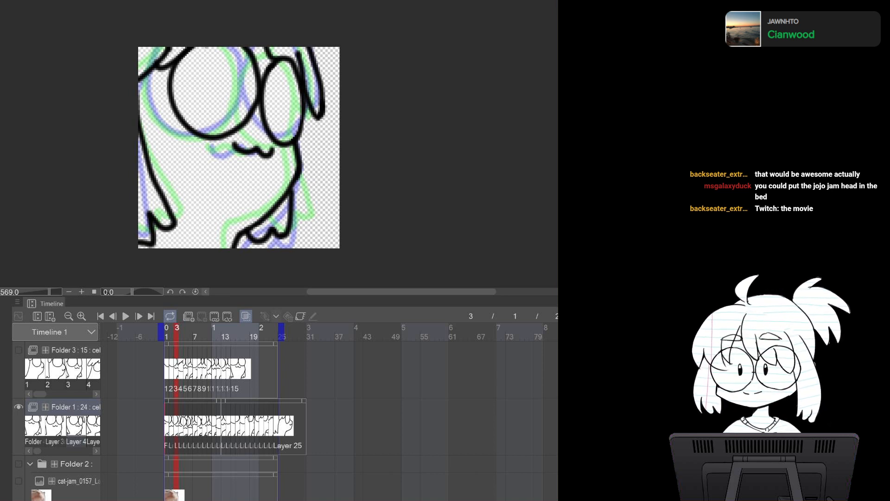
pyautogui.moveTo(309, 44)
pyautogui.mouseDown()
pyautogui.moveTo(322, 109)
pyautogui.moveTo(308, 100)
pyautogui.moveTo(288, 231)
pyautogui.moveTo(182, 259)
pyautogui.moveTo(153, 16)
pyautogui.moveTo(199, 28)
pyautogui.mouseUp()
pyautogui.click(298, 267)
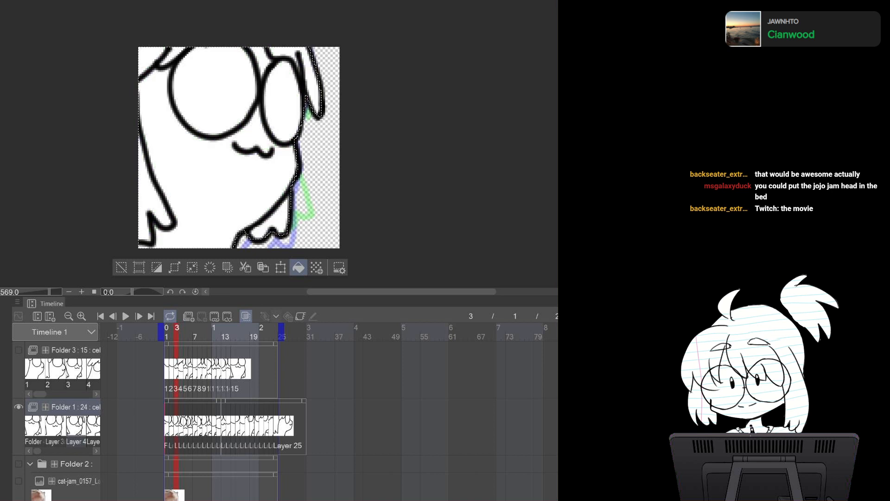
pyautogui.hotkey('ctrl', 'd')
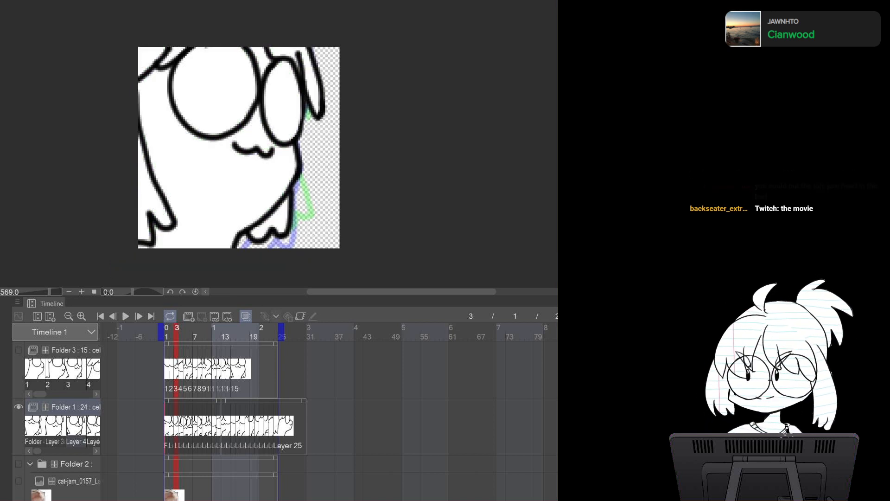
# Lasso-select the character's body on frame 4, fill it with white and deselect
pyautogui.press('Right')
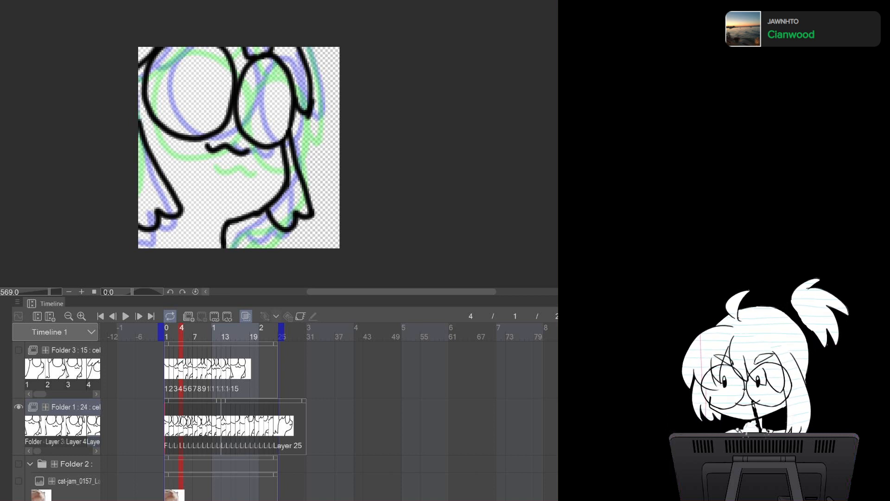
pyautogui.moveTo(302, 51)
pyautogui.mouseDown()
pyautogui.moveTo(310, 114)
pyautogui.moveTo(295, 107)
pyautogui.moveTo(293, 156)
pyautogui.moveTo(310, 208)
pyautogui.moveTo(286, 230)
pyautogui.moveTo(270, 224)
pyautogui.moveTo(239, 174)
pyautogui.moveTo(199, 66)
pyautogui.mouseUp()
pyautogui.moveTo(267, 207)
pyautogui.mouseDown()
pyautogui.moveTo(224, 238)
pyautogui.moveTo(216, 260)
pyautogui.moveTo(111, 250)
pyautogui.moveTo(103, 64)
pyautogui.moveTo(260, 32)
pyautogui.mouseUp()
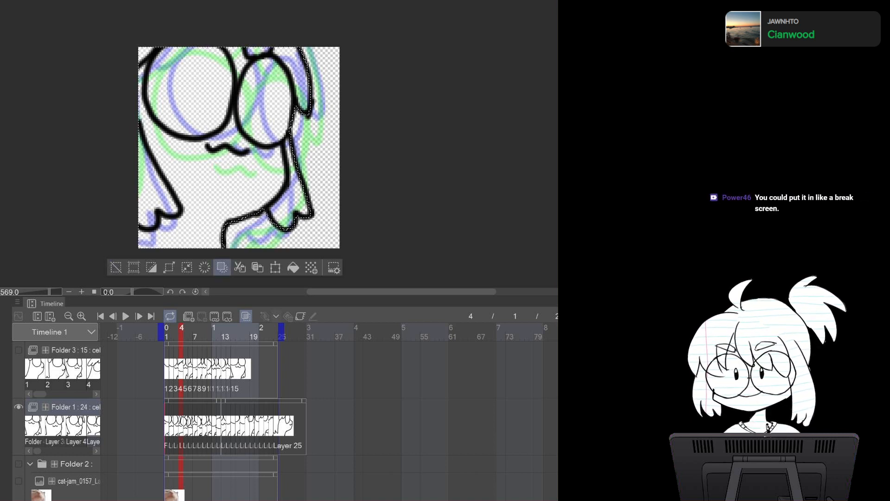
pyautogui.click(293, 267)
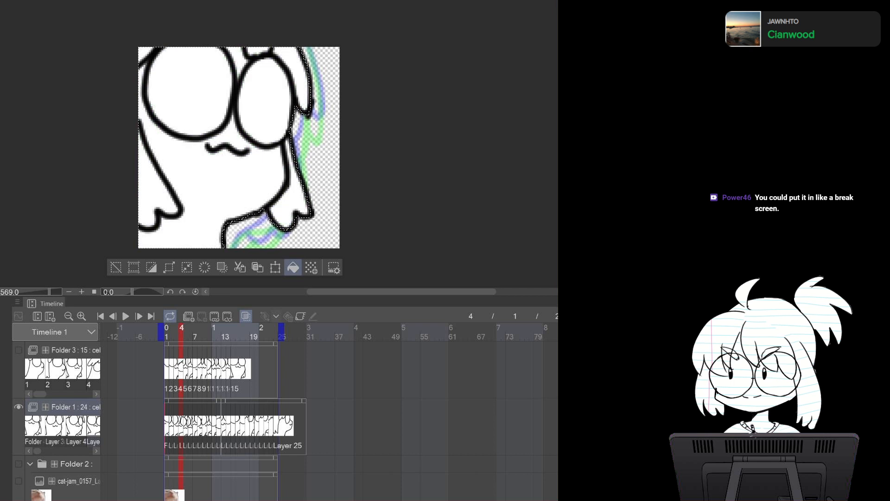
pyautogui.hotkey('ctrl', 'd')
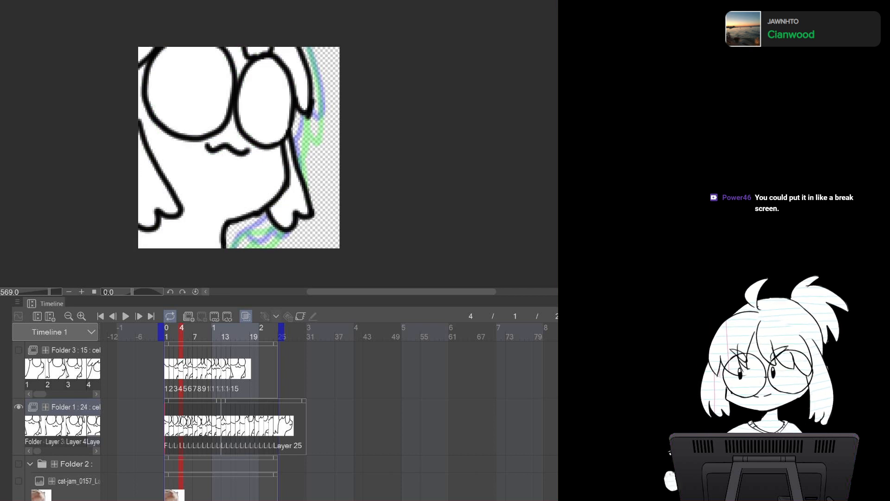
# Lasso-select the character's body on frame 5, fill it with white and deselect
pyautogui.press('Right')
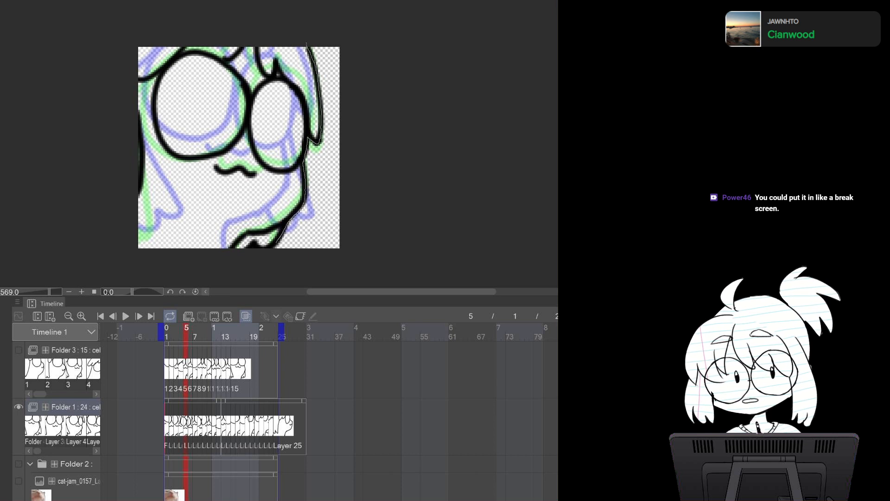
pyautogui.moveTo(229, 254)
pyautogui.mouseDown()
pyautogui.moveTo(106, 200)
pyautogui.moveTo(286, 18)
pyautogui.moveTo(306, 44)
pyautogui.mouseUp()
pyautogui.moveTo(145, 166)
pyautogui.mouseDown()
pyautogui.moveTo(116, 222)
pyautogui.moveTo(234, 239)
pyautogui.mouseUp()
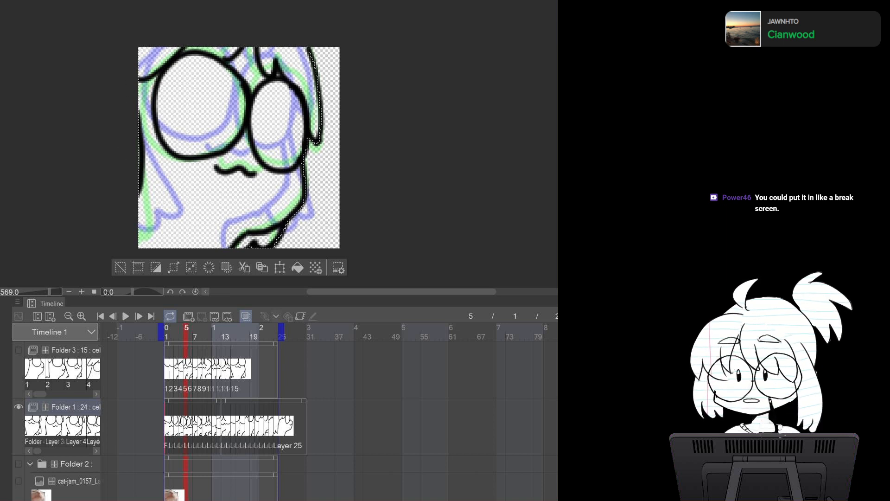
pyautogui.click(297, 268)
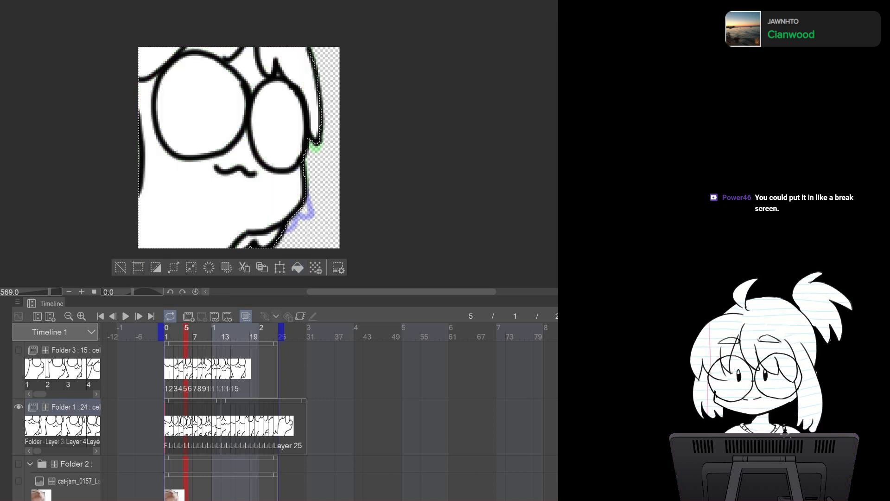
pyautogui.click(120, 267)
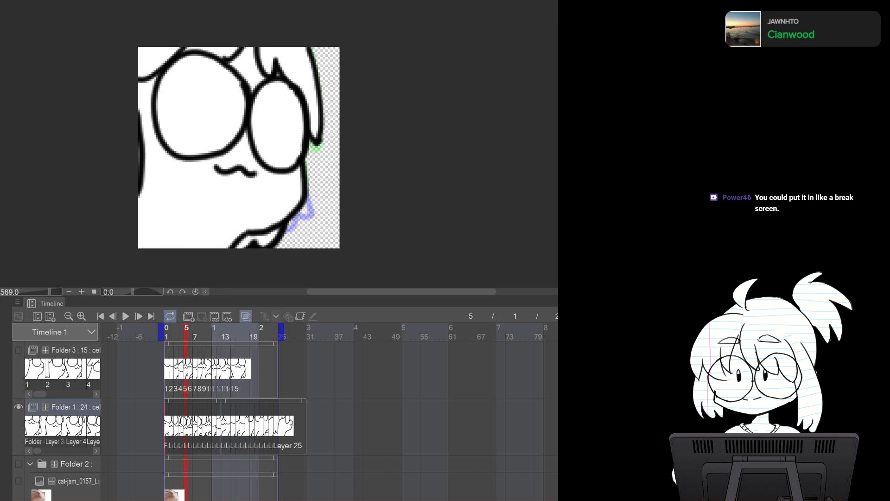
# Lasso-select the character's body on frame 6, fill it with white and deselect
pyautogui.press('Right')
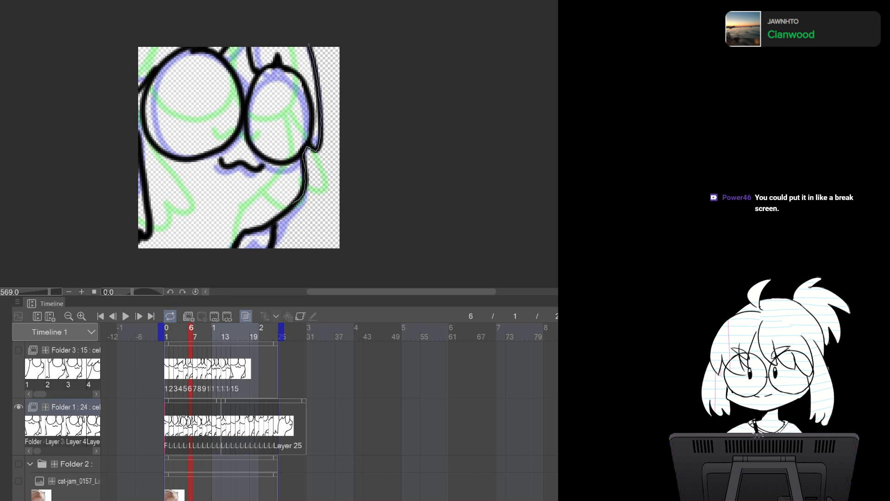
pyautogui.moveTo(249, 264)
pyautogui.mouseDown()
pyautogui.moveTo(117, 253)
pyautogui.moveTo(250, 20)
pyautogui.moveTo(310, 44)
pyautogui.mouseUp()
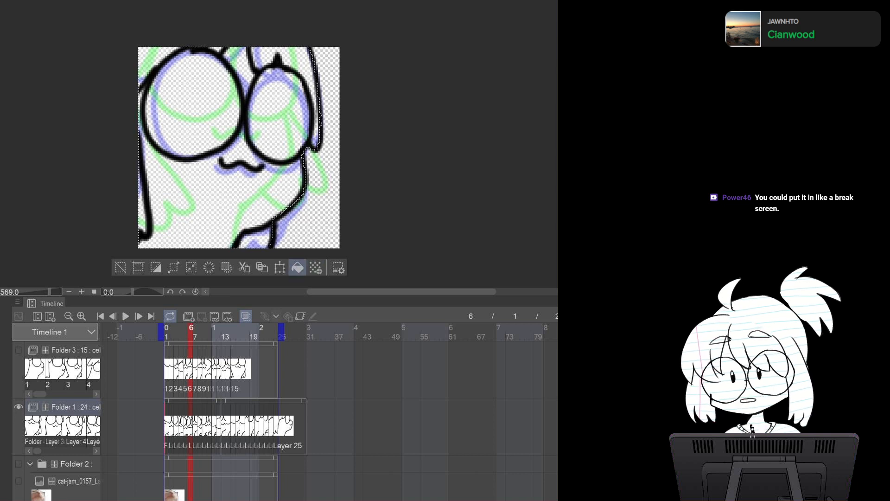
pyautogui.click(316, 268)
pyautogui.hotkey('ctrl', 'd')
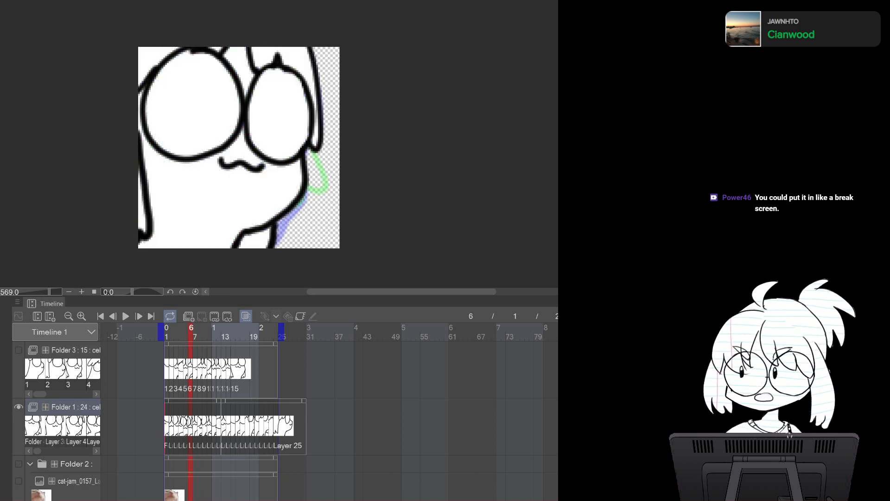
# Lasso-select the character's body on frame 7, fill it with white and deselect
pyautogui.press('Right')
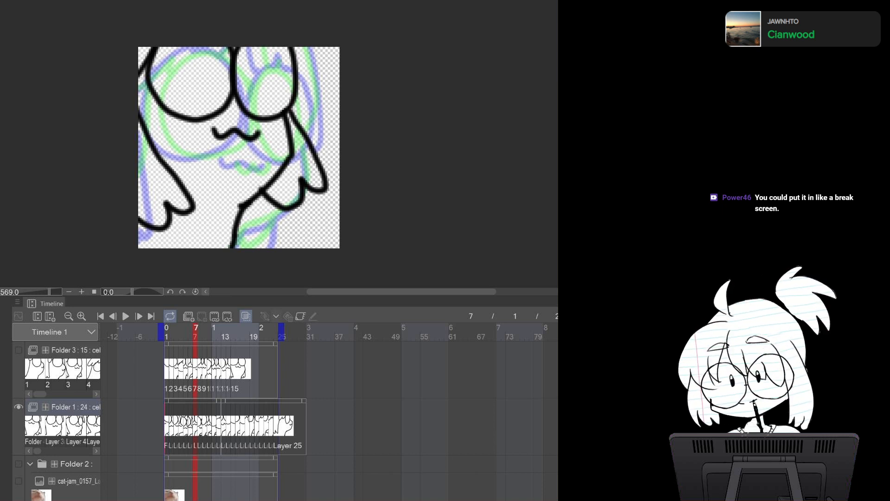
pyautogui.moveTo(290, 44); pyautogui.dragTo(293, 115)
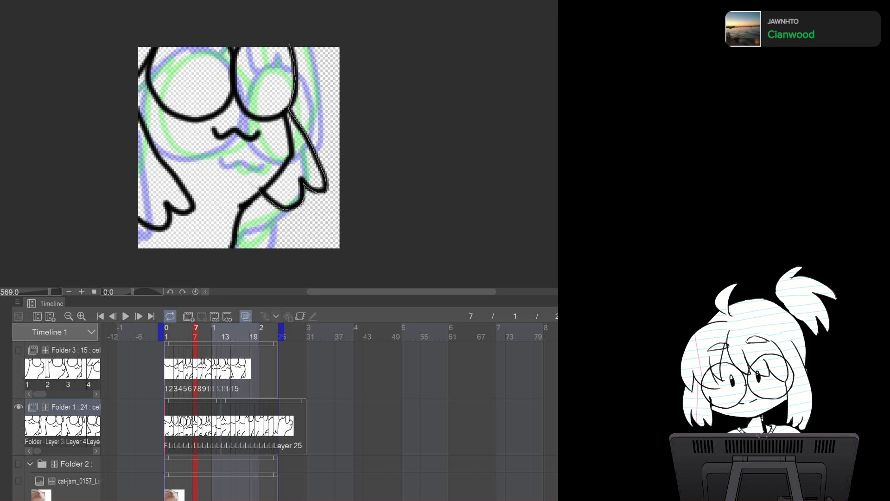
pyautogui.moveTo(260, 188); pyautogui.dragTo(230, 48)
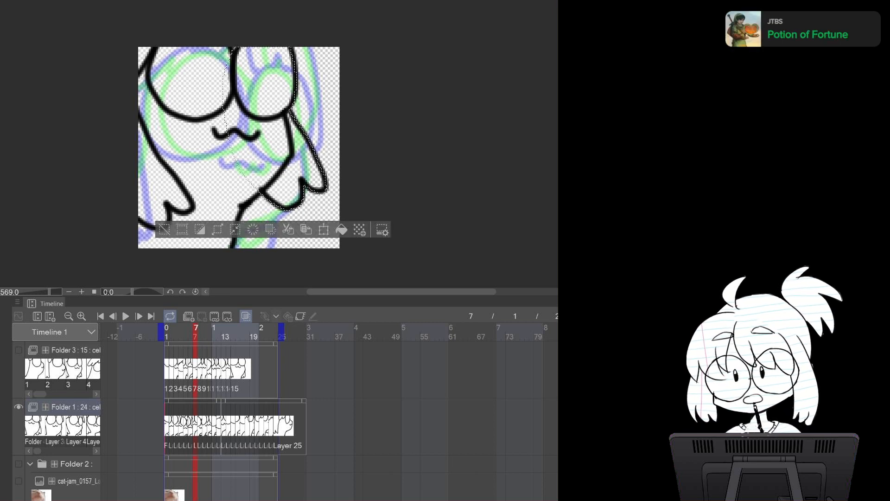
pyautogui.moveTo(263, 189)
pyautogui.mouseDown()
pyautogui.moveTo(230, 257)
pyautogui.moveTo(83, 134)
pyautogui.moveTo(93, 116)
pyautogui.mouseUp()
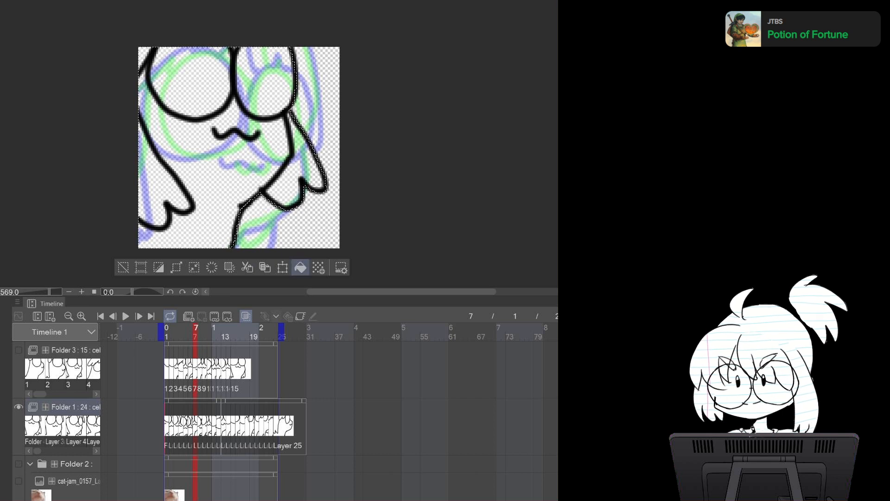
pyautogui.click(301, 267)
pyautogui.hotkey('ctrl', 'd')
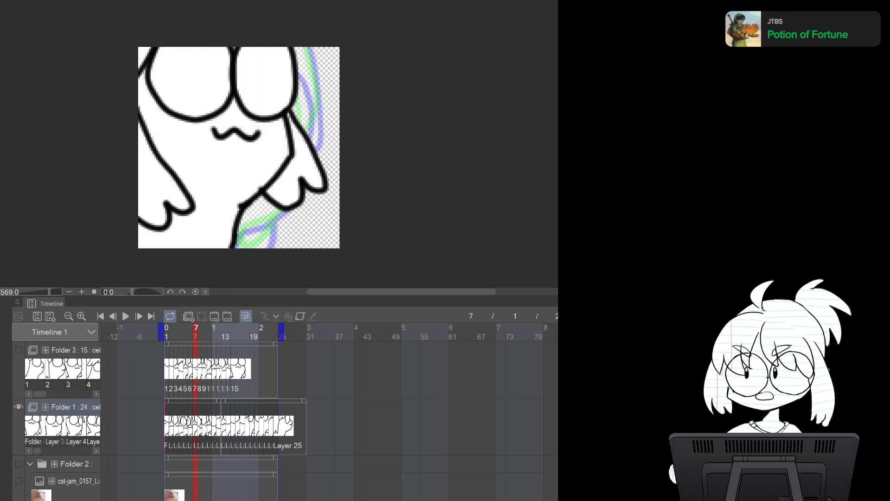
# Lasso-select the character's body on frame 8, fill it with white and deselect
pyautogui.press('.')
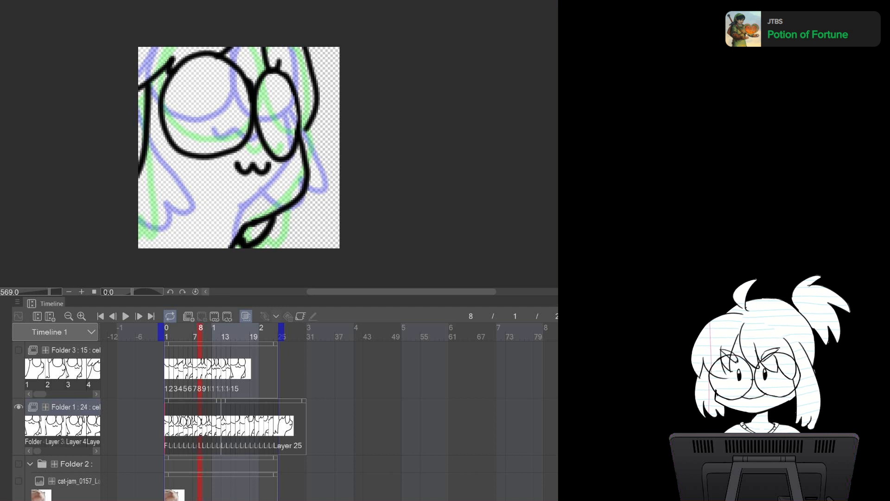
pyautogui.moveTo(304, 47)
pyautogui.mouseDown()
pyautogui.moveTo(304, 193)
pyautogui.moveTo(247, 249)
pyautogui.moveTo(180, 262)
pyautogui.moveTo(212, 28)
pyautogui.moveTo(304, 47)
pyautogui.mouseUp()
pyautogui.click(296, 267)
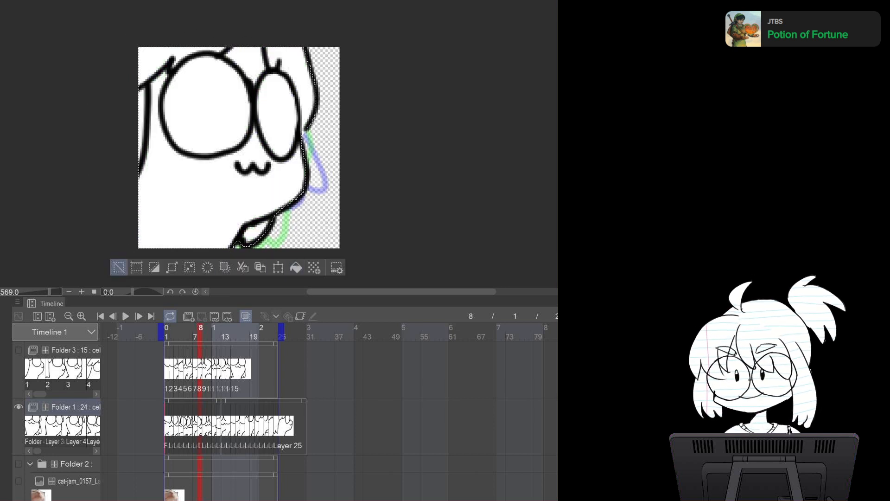
pyautogui.click(119, 267)
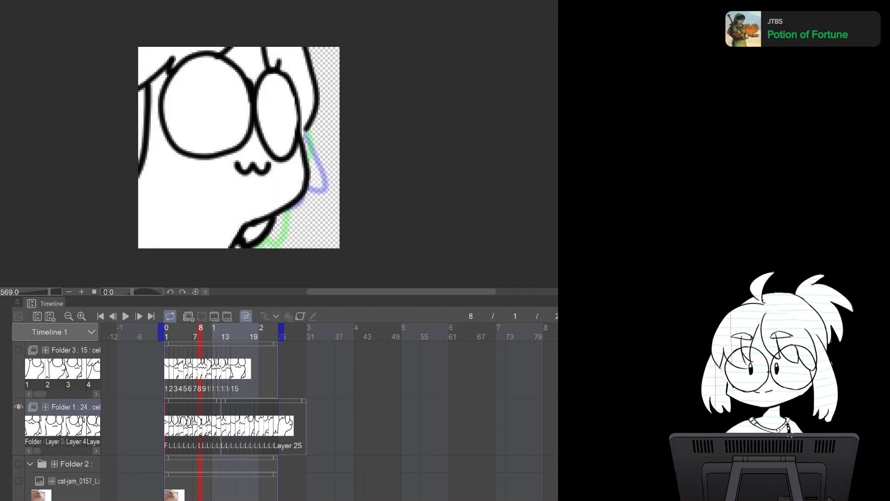
# Lasso-select the character's body on frame 9, fill it with white and deselect
pyautogui.press('.')
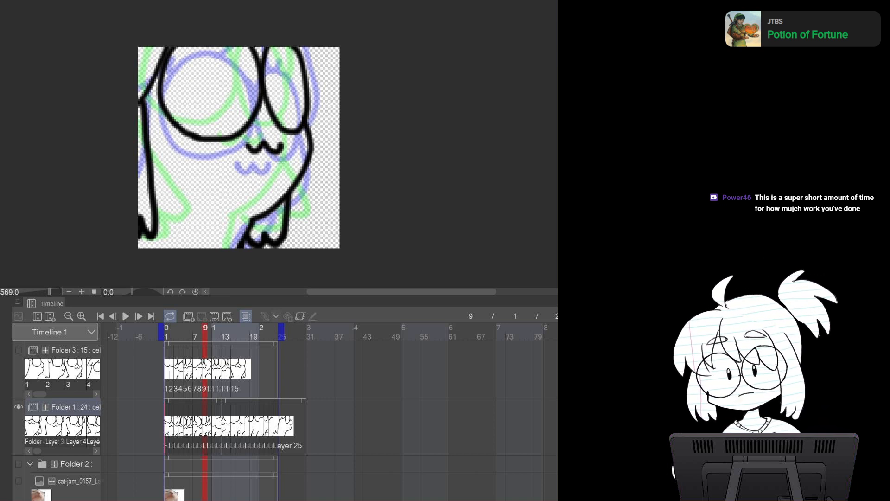
pyautogui.moveTo(294, 43)
pyautogui.mouseDown()
pyautogui.moveTo(307, 79)
pyautogui.moveTo(311, 162)
pyautogui.moveTo(290, 195)
pyautogui.moveTo(282, 238)
pyautogui.moveTo(177, 264)
pyautogui.moveTo(185, 23)
pyautogui.moveTo(194, 21)
pyautogui.mouseUp()
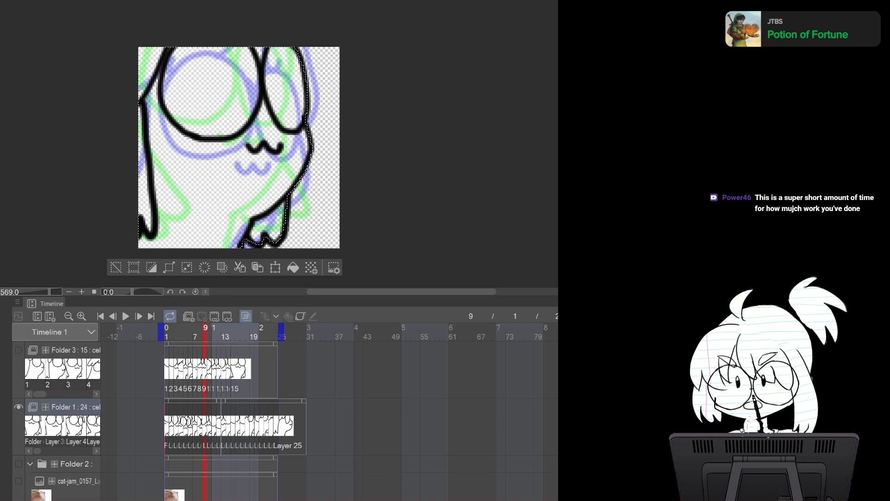
pyautogui.click(293, 268)
pyautogui.click(116, 267)
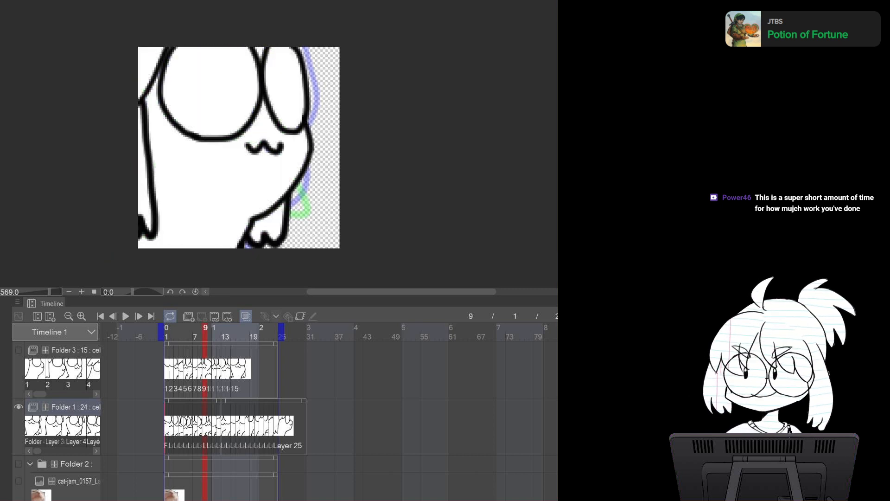
# Lasso-select the character's body on frame 10, fill it with white and deselect
pyautogui.press('Right')
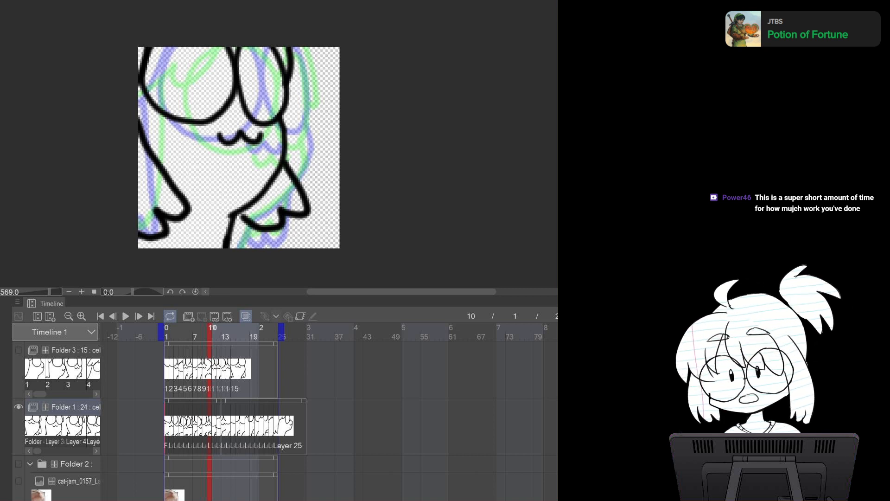
pyautogui.moveTo(290, 49)
pyautogui.mouseDown()
pyautogui.moveTo(281, 123)
pyautogui.moveTo(307, 209)
pyautogui.moveTo(256, 230)
pyautogui.moveTo(213, 174)
pyautogui.mouseUp()
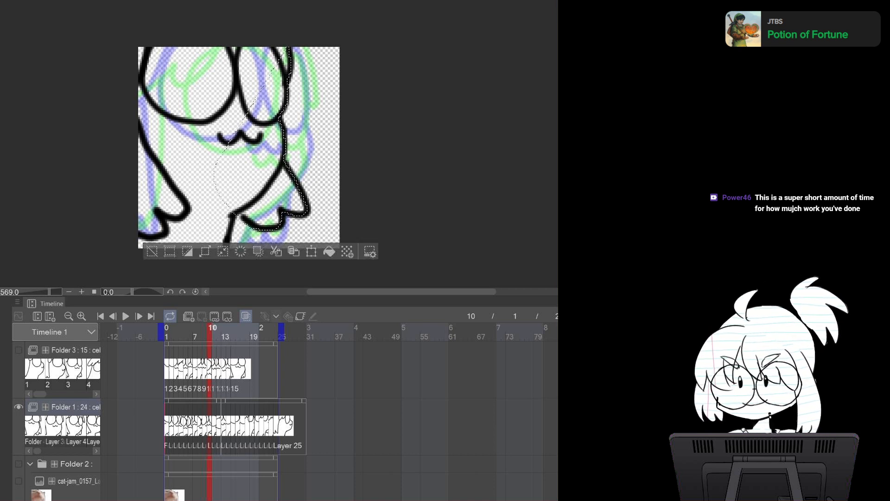
pyautogui.hotkey('ctrl', 'd')
pyautogui.moveTo(288, 42)
pyautogui.mouseDown()
pyautogui.moveTo(291, 81)
pyautogui.moveTo(279, 115)
pyautogui.moveTo(307, 211)
pyautogui.moveTo(283, 212)
pyautogui.moveTo(266, 228)
pyautogui.moveTo(235, 215)
pyautogui.moveTo(279, 46)
pyautogui.mouseUp()
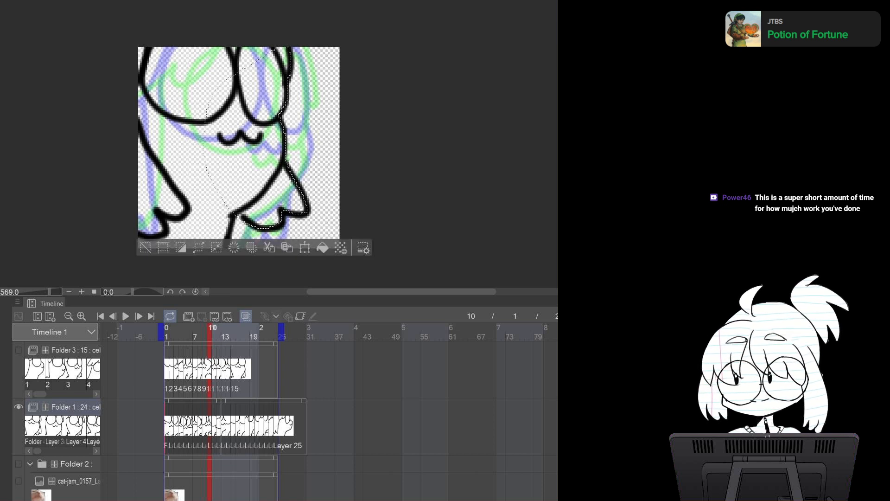
pyautogui.moveTo(221, 262)
pyautogui.mouseDown()
pyautogui.moveTo(95, 197)
pyautogui.moveTo(232, 60)
pyautogui.moveTo(239, 199)
pyautogui.mouseUp()
pyautogui.click(291, 267)
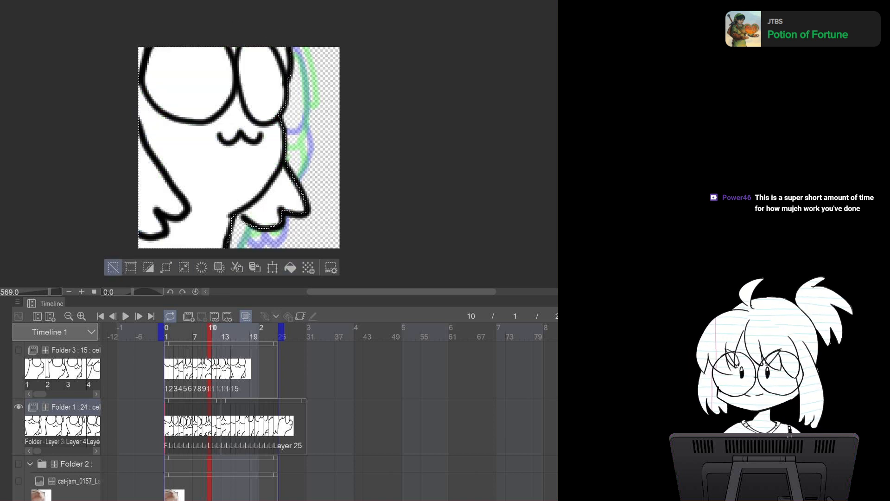
pyautogui.hotkey('ctrl', 'd')
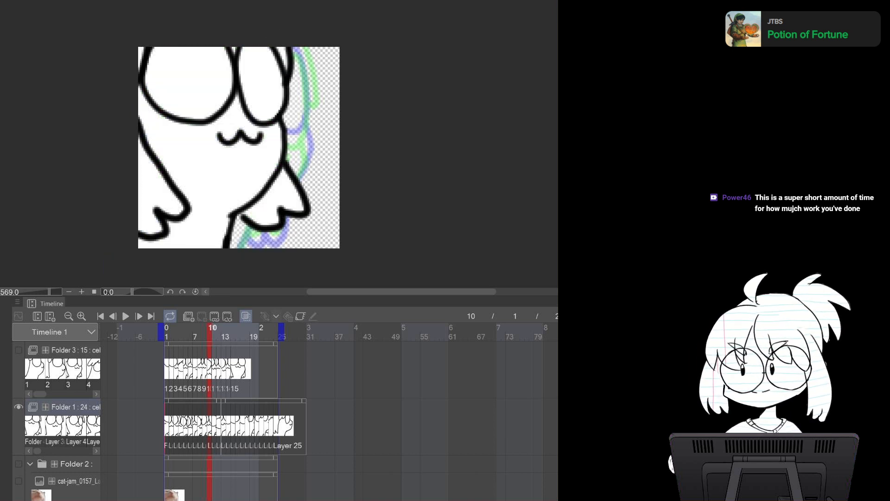
# Lasso-select the character's body on frame 11, fill it with white and deselect
pyautogui.press('Right')
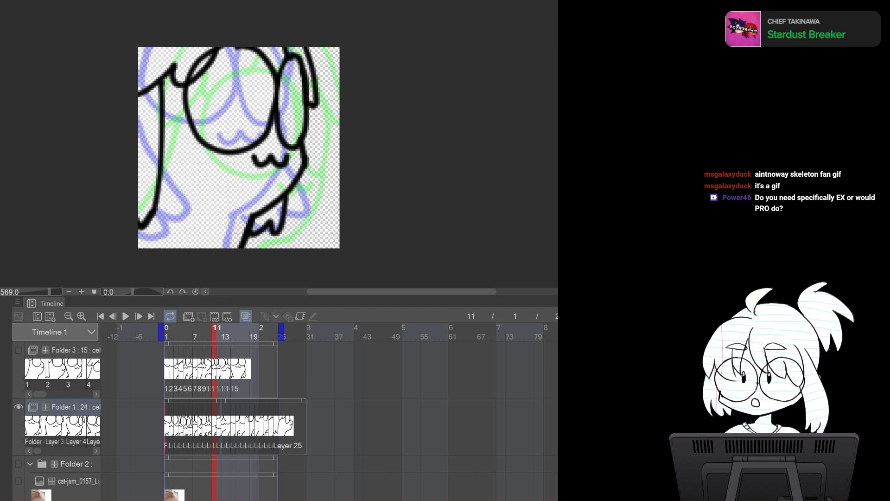
pyautogui.moveTo(305, 45)
pyautogui.mouseDown()
pyautogui.moveTo(317, 103)
pyautogui.moveTo(298, 179)
pyautogui.moveTo(212, 113)
pyautogui.moveTo(213, 46)
pyautogui.mouseUp()
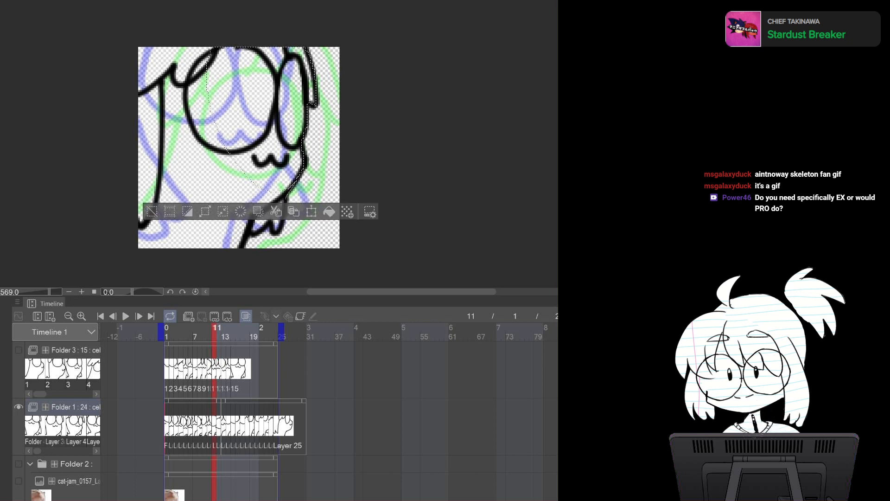
pyautogui.moveTo(282, 230)
pyautogui.mouseDown()
pyautogui.moveTo(243, 234)
pyautogui.moveTo(242, 171)
pyautogui.mouseUp()
pyautogui.moveTo(248, 232)
pyautogui.mouseDown()
pyautogui.moveTo(241, 248)
pyautogui.moveTo(195, 269)
pyautogui.moveTo(158, 18)
pyautogui.moveTo(208, 46)
pyautogui.mouseUp()
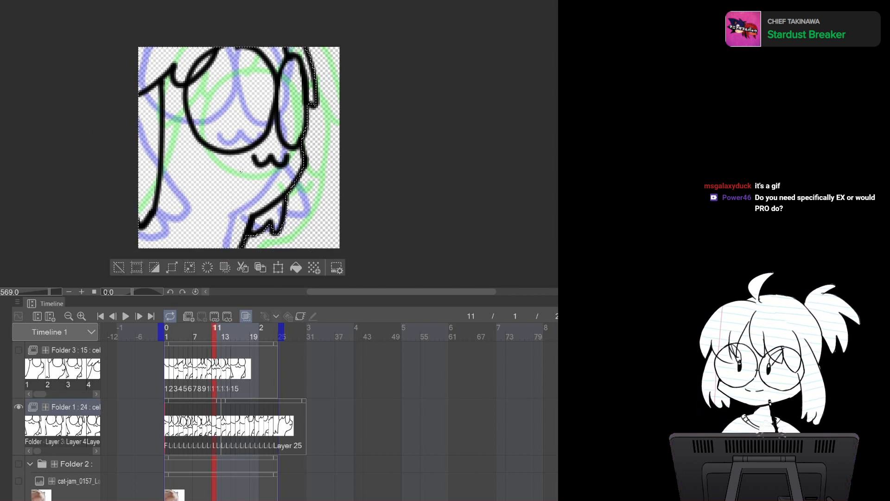
pyautogui.click(296, 267)
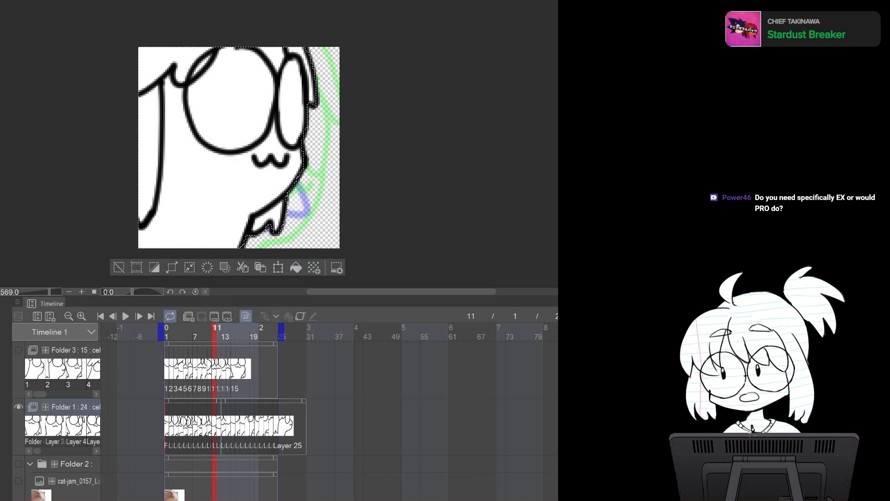
pyautogui.hotkey('ctrl', 'd')
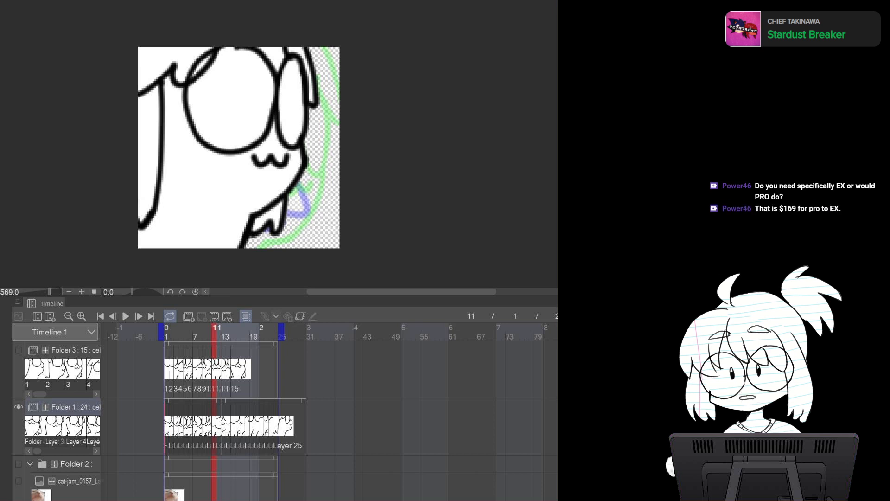
# Lasso-select the character's body on frame 12, fill it with white and deselect
pyautogui.press('Right')
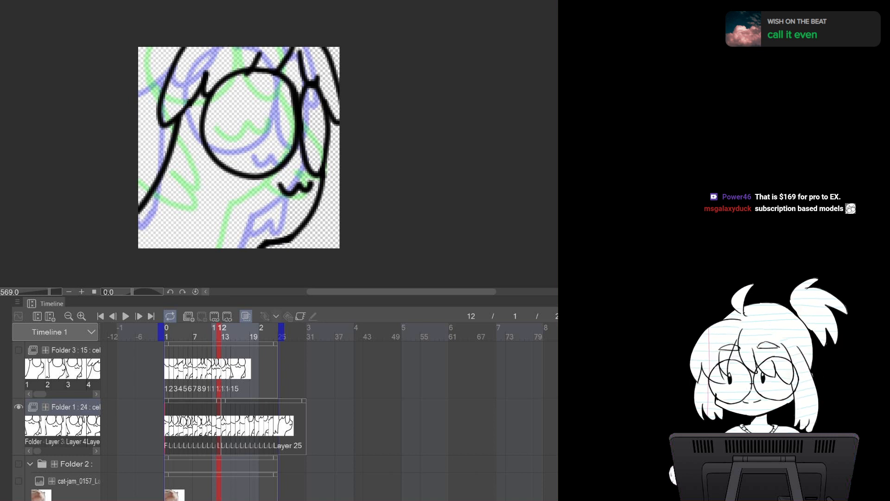
pyautogui.moveTo(324, 47)
pyautogui.mouseDown()
pyautogui.moveTo(341, 112)
pyautogui.moveTo(314, 212)
pyautogui.moveTo(286, 241)
pyautogui.moveTo(250, 255)
pyautogui.moveTo(139, 61)
pyautogui.moveTo(264, 19)
pyautogui.mouseUp()
pyautogui.moveTo(164, 28)
pyautogui.mouseDown()
pyautogui.moveTo(124, 171)
pyautogui.moveTo(139, 270)
pyautogui.moveTo(190, 259)
pyautogui.mouseUp()
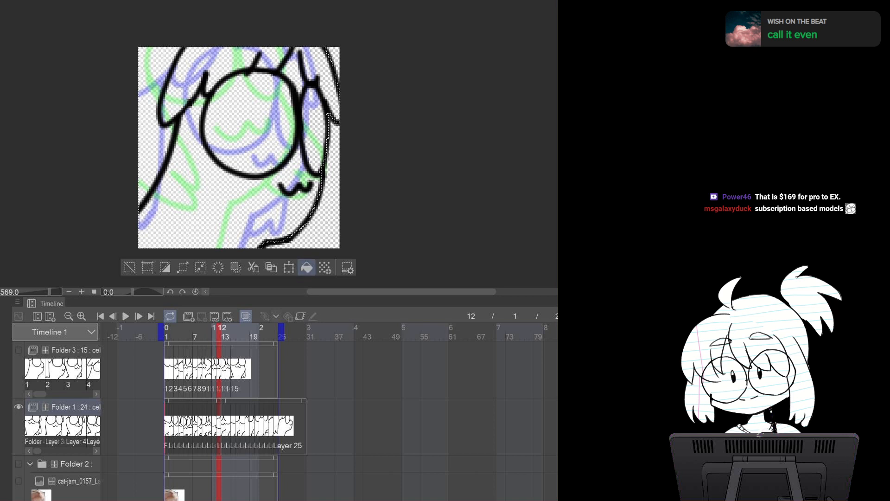
pyautogui.click(307, 268)
pyautogui.click(129, 267)
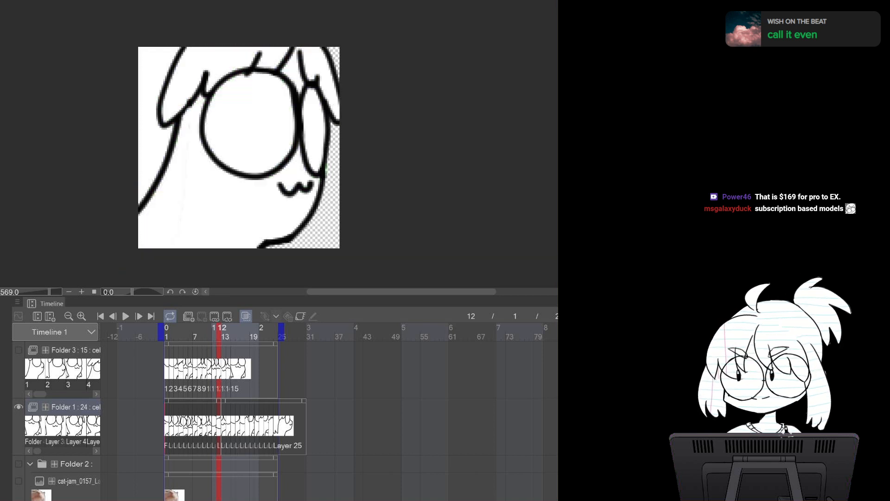
# Lasso-select the character's body on frame 13, fill it with white and deselect
pyautogui.press('Right')
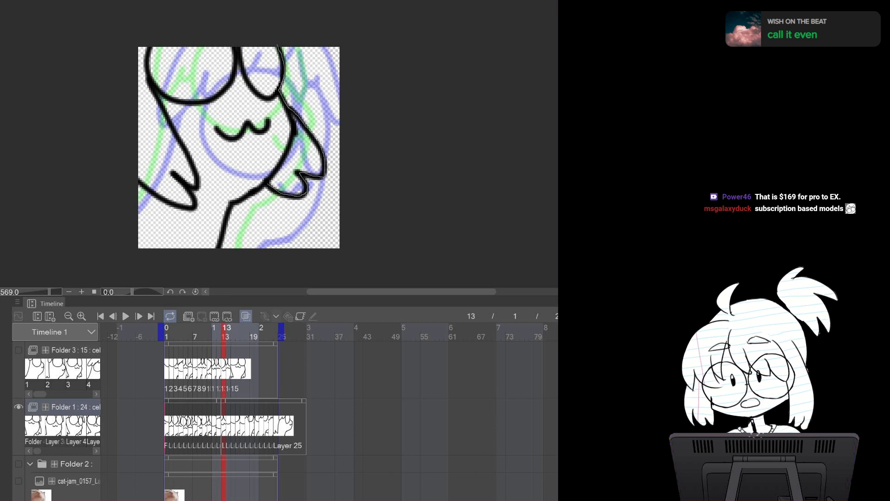
pyautogui.moveTo(230, 45); pyautogui.dragTo(231, 45)
pyautogui.moveTo(268, 180)
pyautogui.mouseDown()
pyautogui.moveTo(230, 203)
pyautogui.moveTo(209, 260)
pyautogui.moveTo(130, 261)
pyautogui.moveTo(115, 70)
pyautogui.mouseUp()
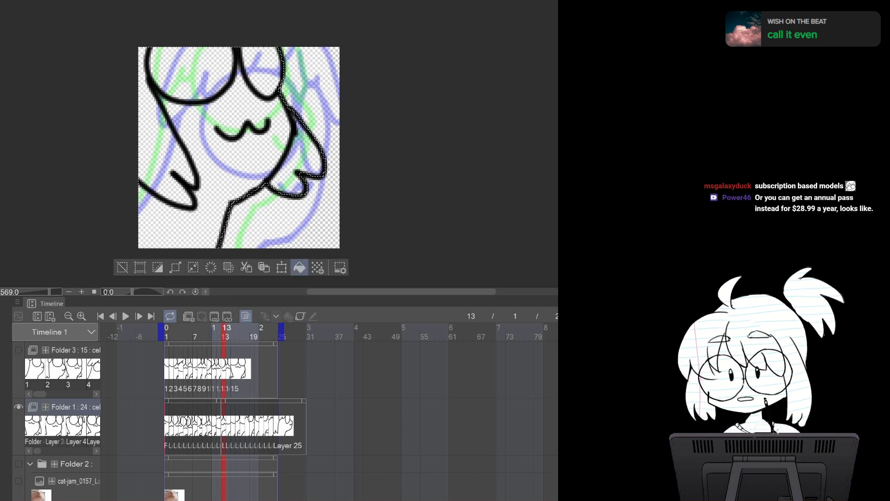
pyautogui.click(299, 267)
pyautogui.hotkey('ctrl', 'd')
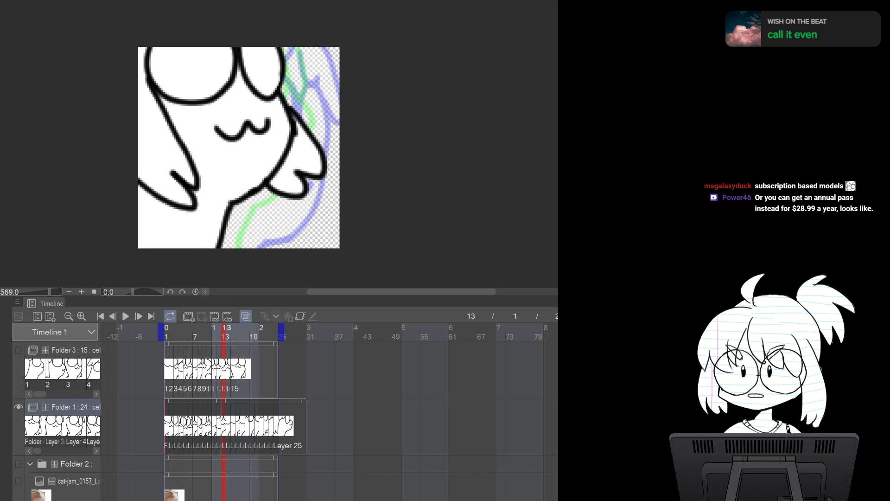
# Lasso-select the character's body on frame 14, fill it with white and deselect
pyautogui.press('Right')
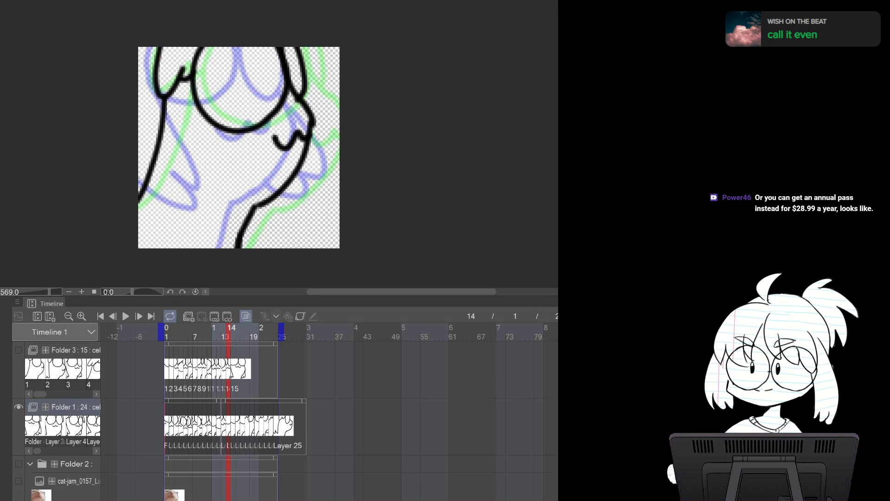
pyautogui.moveTo(296, 46); pyautogui.dragTo(305, 78)
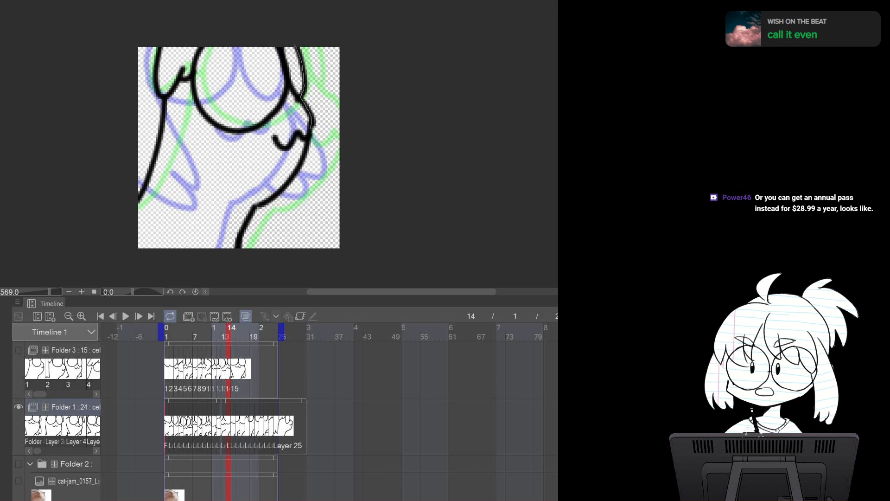
pyautogui.moveTo(267, 202)
pyautogui.mouseDown()
pyautogui.moveTo(219, 152)
pyautogui.moveTo(182, 45)
pyautogui.mouseUp()
pyautogui.moveTo(255, 205); pyautogui.dragTo(241, 248)
pyautogui.hotkey('ctrl', 'z')
pyautogui.moveTo(255, 205); pyautogui.dragTo(242, 248)
pyautogui.hotkey('ctrl', 'z')
pyautogui.moveTo(255, 206)
pyautogui.mouseDown()
pyautogui.moveTo(239, 246)
pyautogui.moveTo(182, 262)
pyautogui.moveTo(160, 27)
pyautogui.mouseUp()
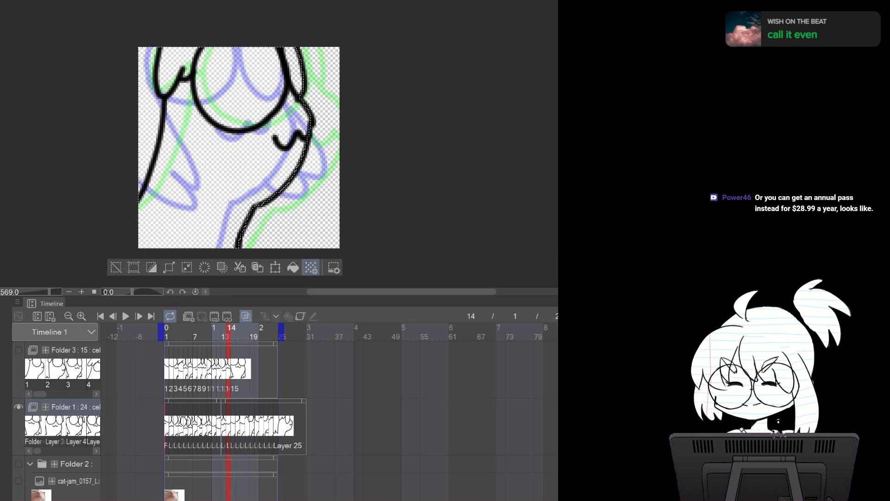
pyautogui.click(293, 268)
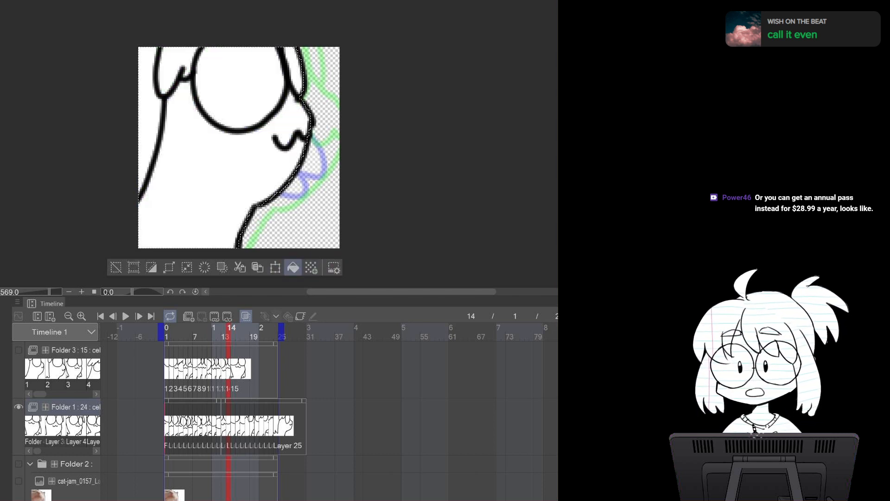
pyautogui.click(116, 267)
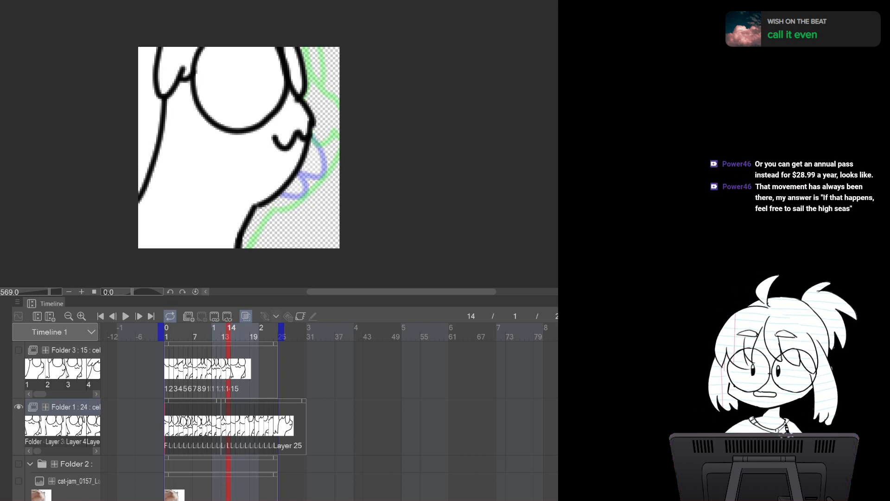
# Lasso-select the character's body on frame 15, fill it with white and deselect
pyautogui.press('Right')
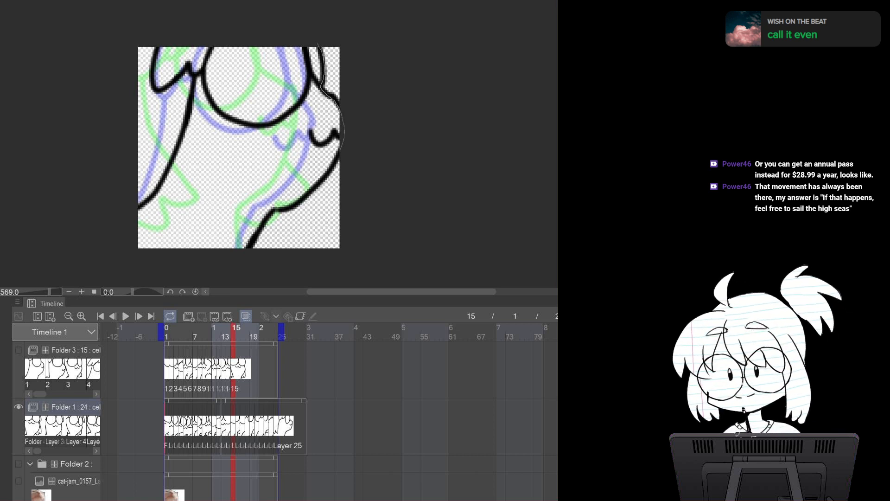
pyautogui.moveTo(266, 102); pyautogui.dragTo(293, 39)
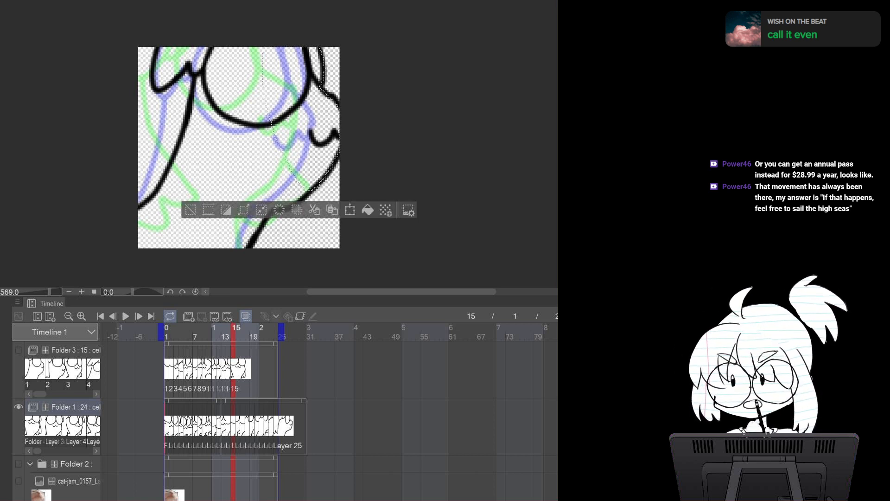
pyautogui.moveTo(209, 261)
pyautogui.mouseDown()
pyautogui.moveTo(199, 78)
pyautogui.moveTo(165, 33)
pyautogui.moveTo(120, 126)
pyautogui.moveTo(145, 275)
pyautogui.moveTo(229, 234)
pyautogui.moveTo(236, 42)
pyautogui.mouseUp()
pyautogui.click(307, 267)
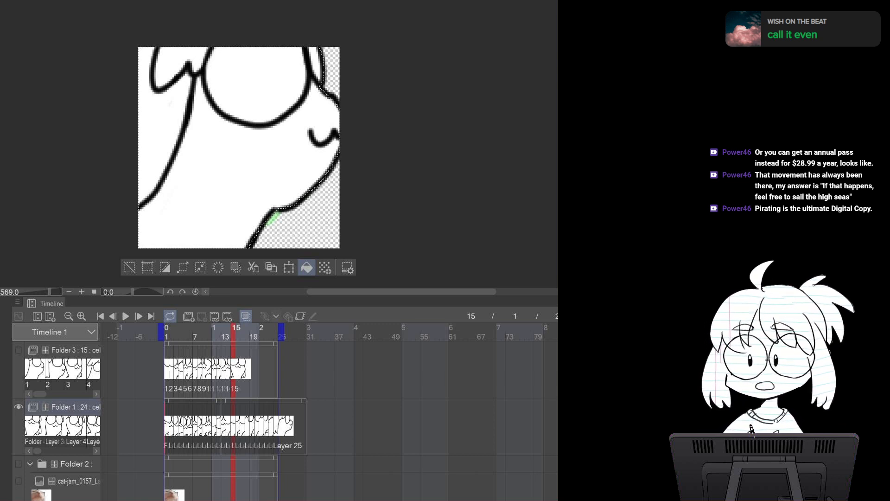
pyautogui.hotkey('ctrl', 'd')
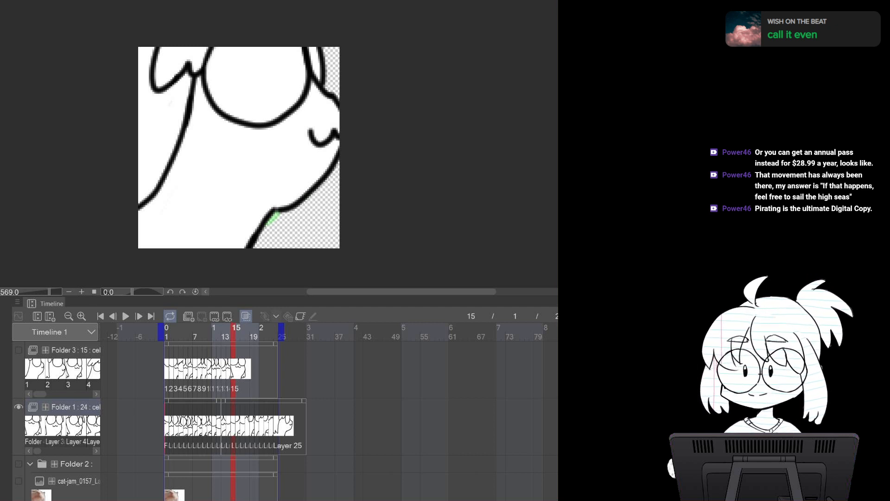
# Lasso-select the character's body on frame 16, fill it with white and deselect
pyautogui.press('Right')
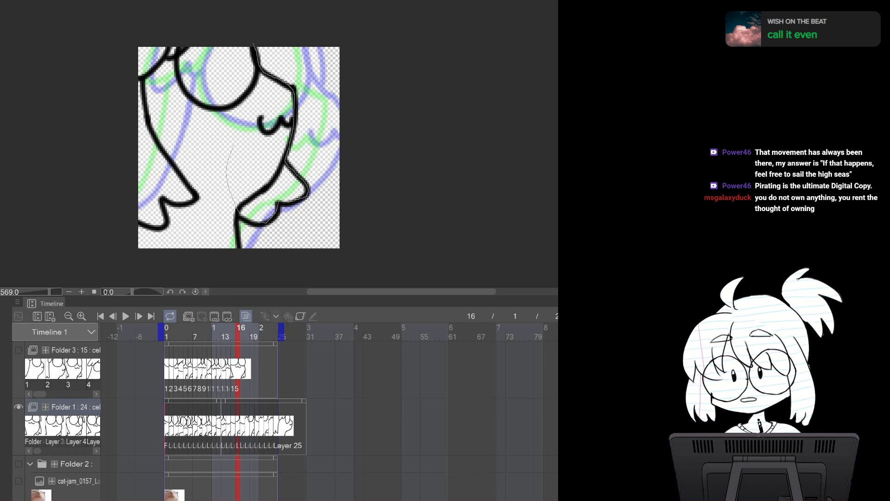
pyautogui.moveTo(231, 150); pyautogui.dragTo(254, 46)
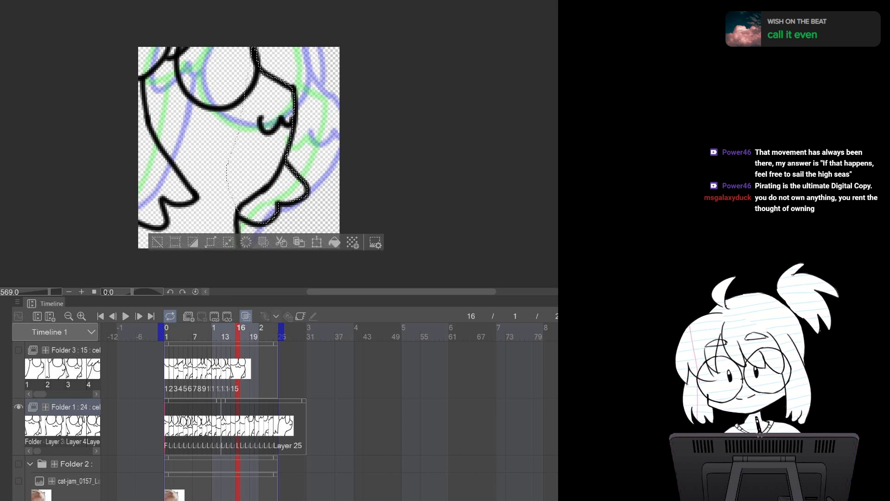
pyautogui.moveTo(241, 266)
pyautogui.mouseDown()
pyautogui.moveTo(104, 114)
pyautogui.moveTo(256, 19)
pyautogui.moveTo(107, 24)
pyautogui.moveTo(100, 242)
pyautogui.moveTo(245, 251)
pyautogui.mouseUp()
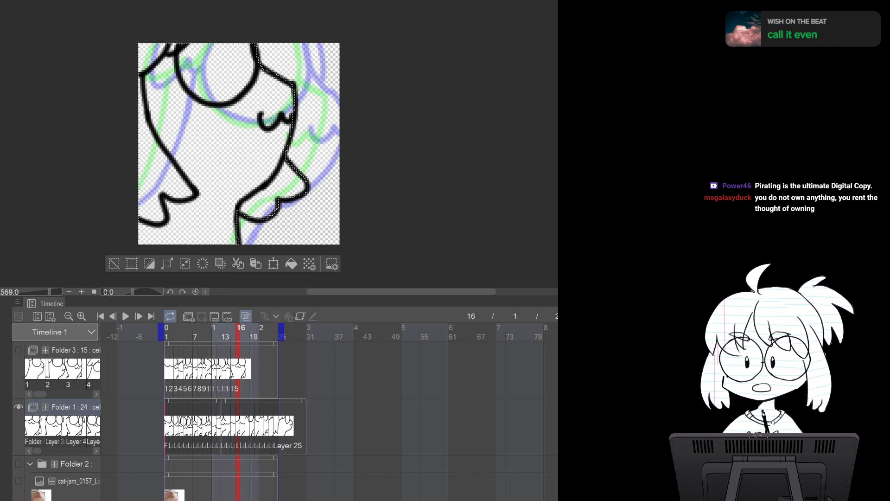
pyautogui.click(292, 263)
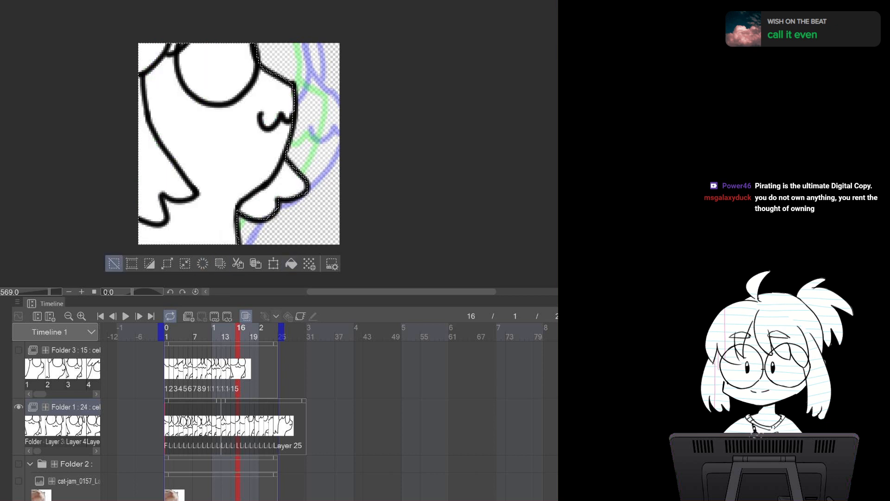
pyautogui.click(114, 264)
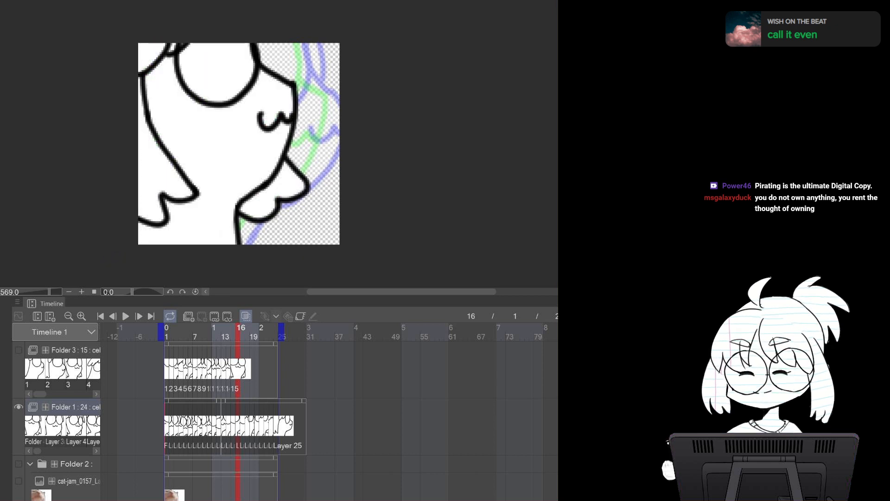
# Lasso-select the character's body on frame 17, fill it with white and deselect
pyautogui.press('Right')
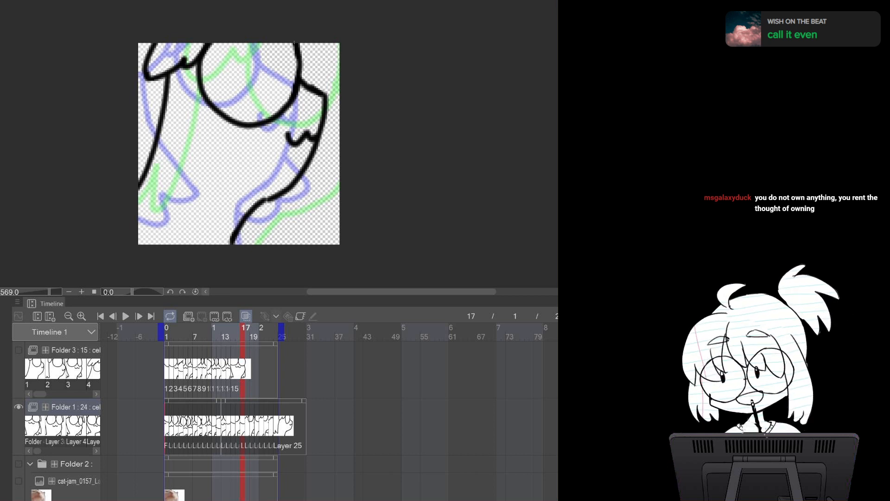
pyautogui.moveTo(295, 41)
pyautogui.mouseDown()
pyautogui.moveTo(322, 121)
pyautogui.moveTo(286, 188)
pyautogui.moveTo(230, 242)
pyautogui.moveTo(114, 267)
pyautogui.moveTo(236, 28)
pyautogui.moveTo(294, 41)
pyautogui.mouseUp()
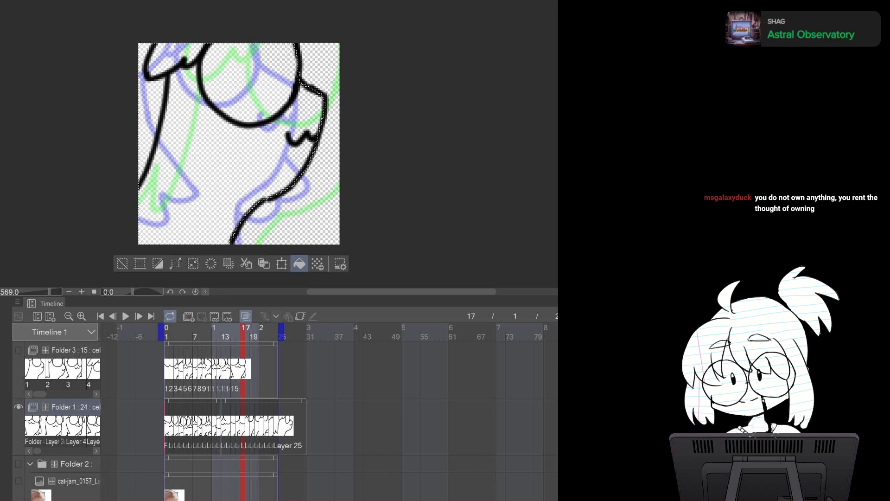
pyautogui.click(300, 263)
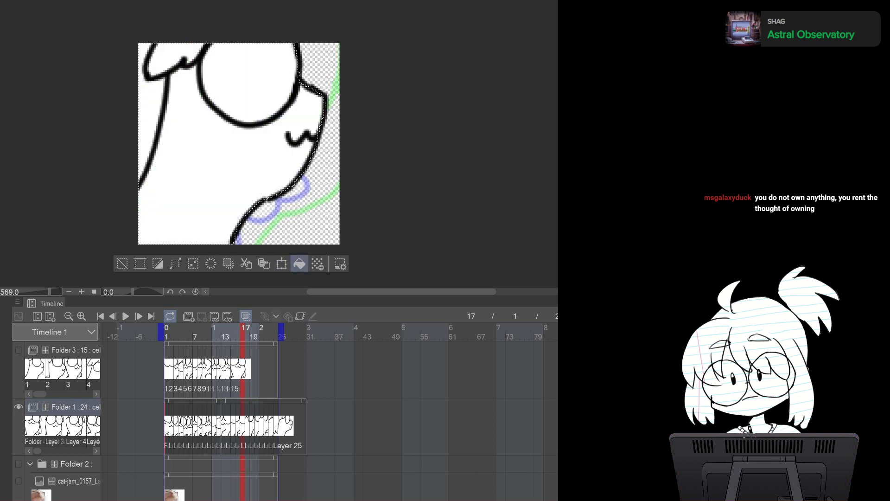
pyautogui.click(122, 263)
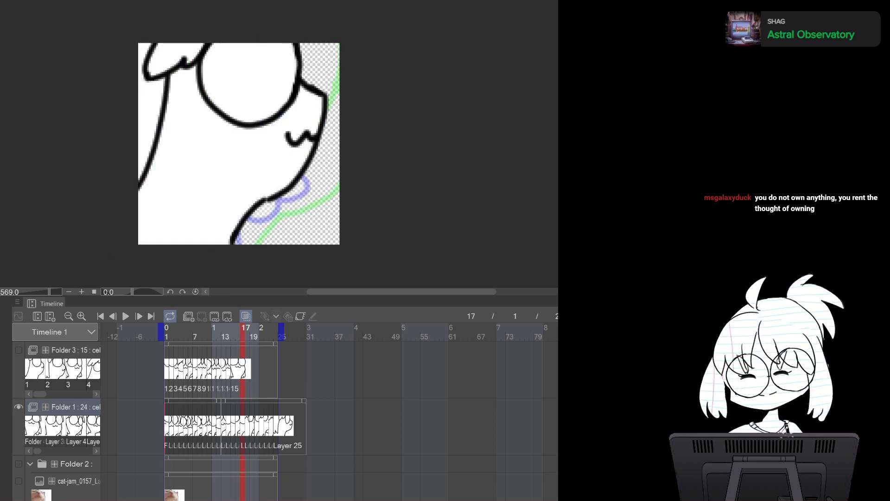
# Lasso-select the character's body on frame 18, fill it with white and deselect
pyautogui.press('Right')
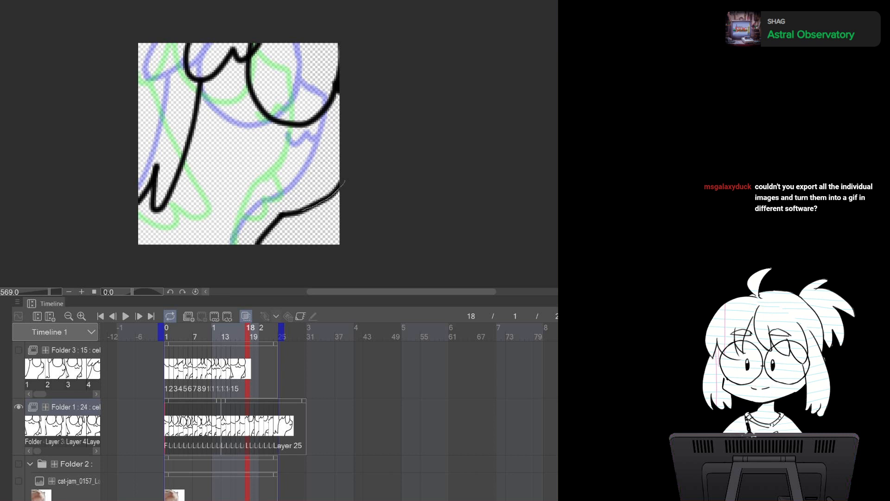
pyautogui.moveTo(253, 250)
pyautogui.mouseDown()
pyautogui.moveTo(112, 233)
pyautogui.moveTo(275, 19)
pyautogui.moveTo(362, 150)
pyautogui.moveTo(342, 181)
pyautogui.mouseUp()
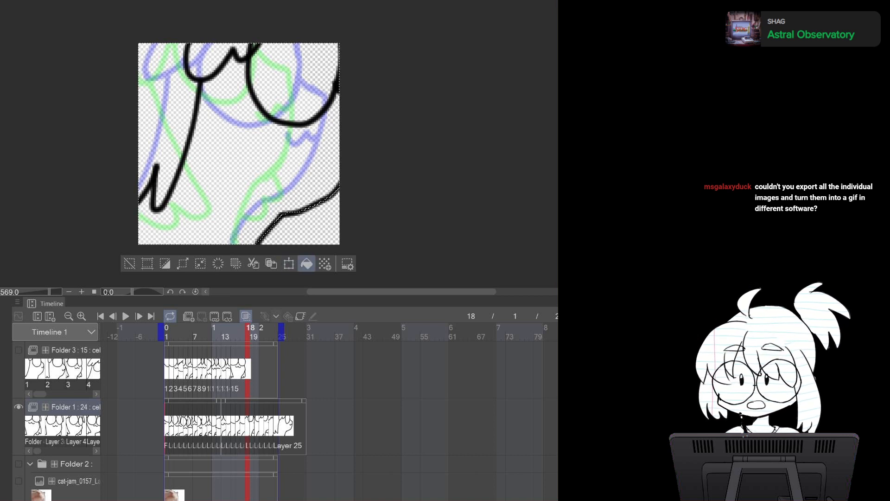
pyautogui.click(306, 263)
pyautogui.click(130, 263)
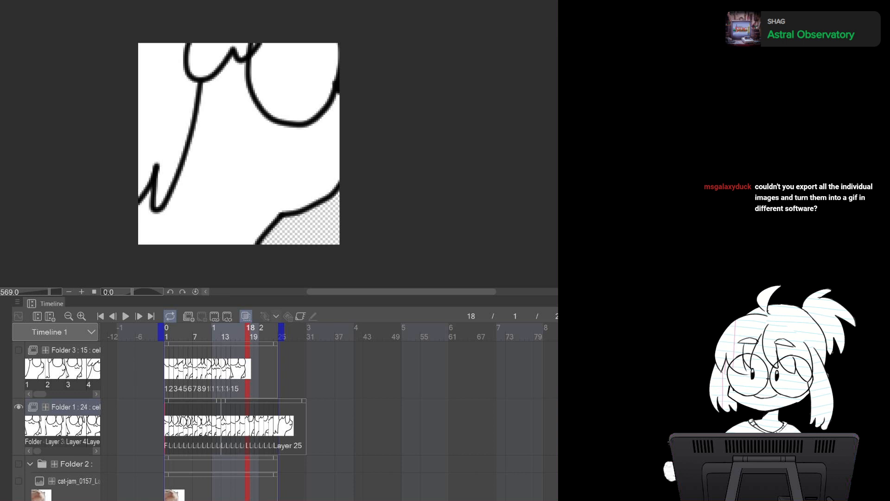
# Lasso-select the character's body on frame 19, fill it with white and deselect
pyautogui.press('Right')
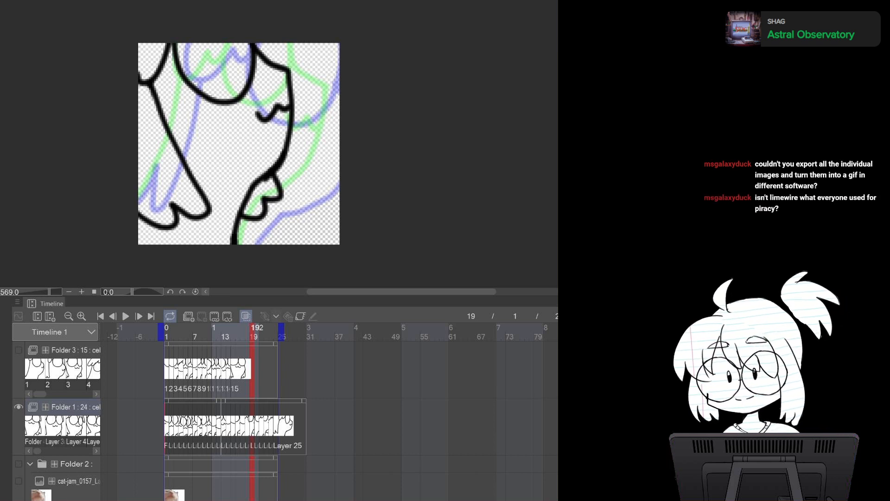
pyautogui.moveTo(258, 51)
pyautogui.mouseDown()
pyautogui.moveTo(287, 70)
pyautogui.moveTo(292, 128)
pyautogui.moveTo(278, 199)
pyautogui.moveTo(256, 218)
pyautogui.moveTo(240, 213)
pyautogui.moveTo(198, 130)
pyautogui.moveTo(179, 28)
pyautogui.mouseUp()
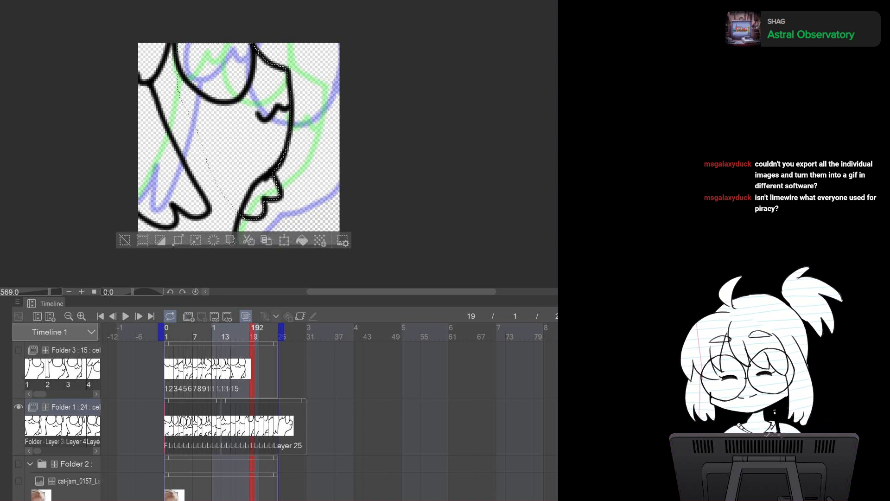
pyautogui.moveTo(234, 249)
pyautogui.mouseDown()
pyautogui.moveTo(161, 279)
pyautogui.moveTo(98, 196)
pyautogui.moveTo(122, 23)
pyautogui.moveTo(223, 37)
pyautogui.moveTo(218, 78)
pyautogui.mouseUp()
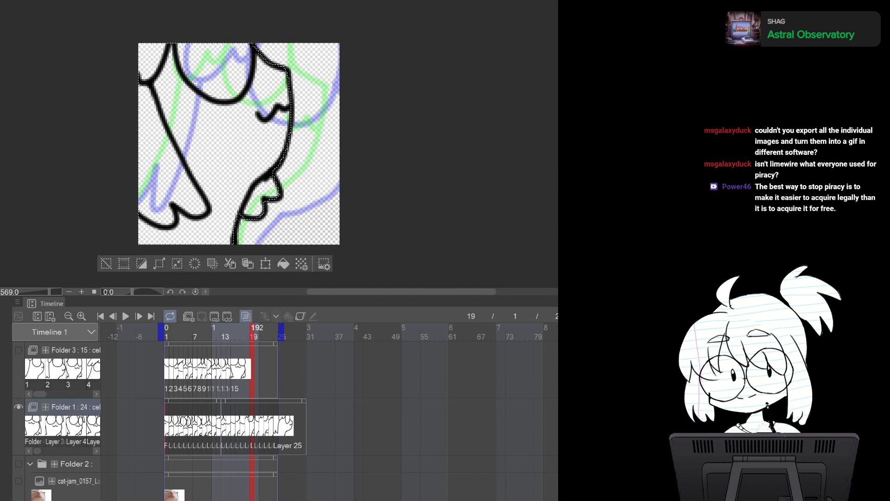
pyautogui.click(284, 263)
pyautogui.hotkey('ctrl', 'd')
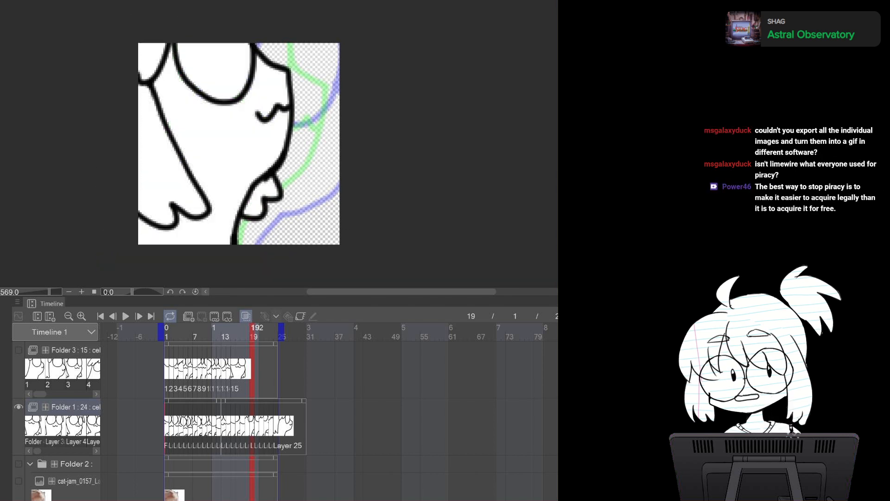
# Lasso-select the character's body on frame 20, fill it with white and deselect
pyautogui.press('Right')
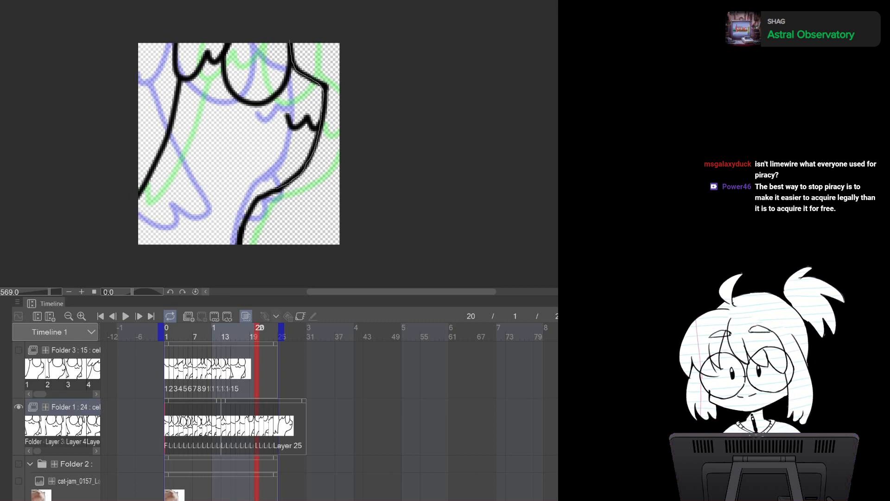
pyautogui.moveTo(198, 280)
pyautogui.mouseDown()
pyautogui.moveTo(101, 42)
pyautogui.moveTo(277, 23)
pyautogui.moveTo(288, 41)
pyautogui.mouseUp()
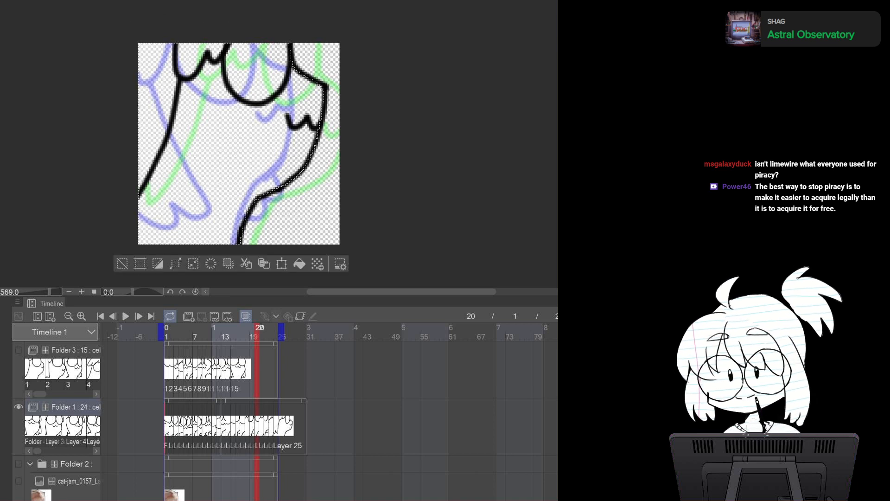
pyautogui.click(299, 264)
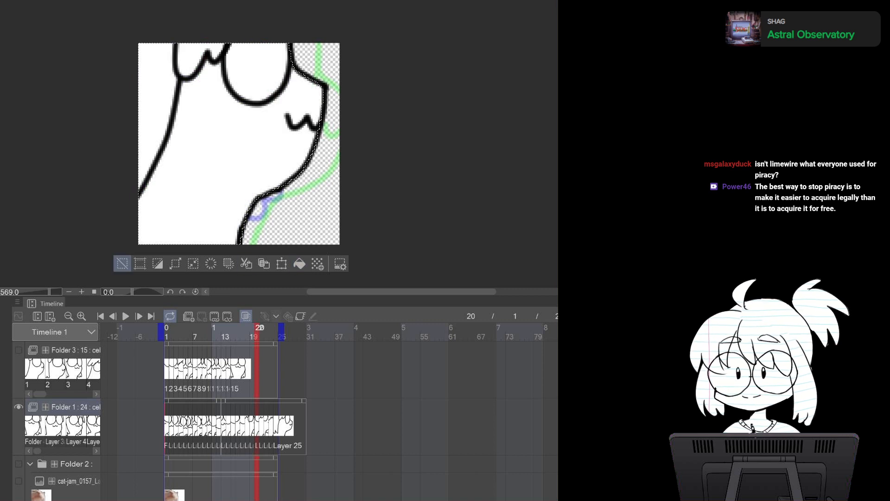
pyautogui.hotkey('ctrl', 'd')
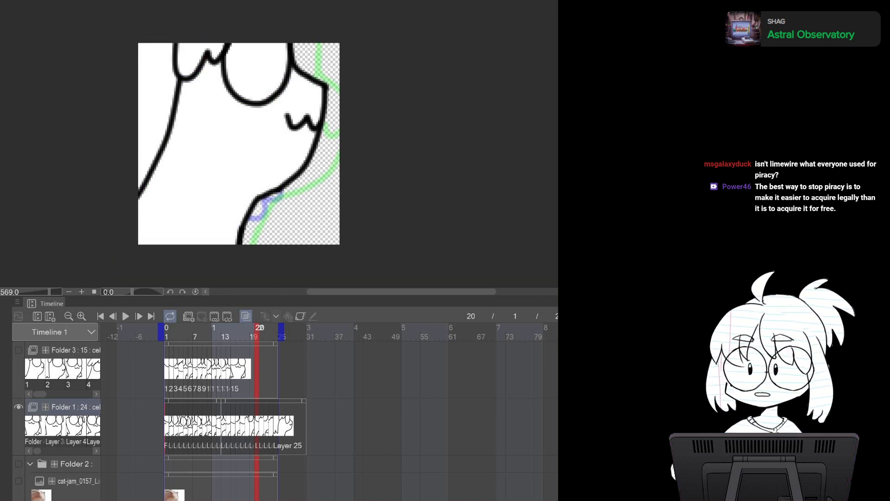
# Lasso-select the character's body on frame 21, fill it with white and deselect
pyautogui.press('Right')
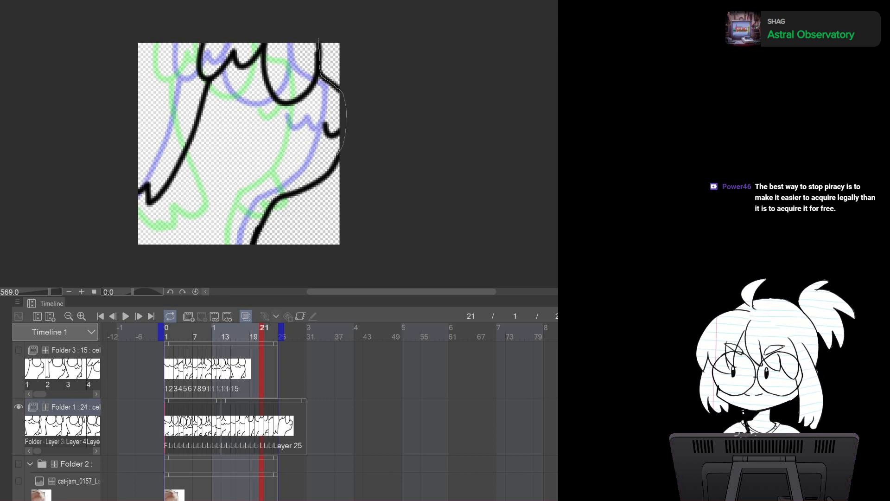
pyautogui.moveTo(319, 40); pyautogui.dragTo(259, 48)
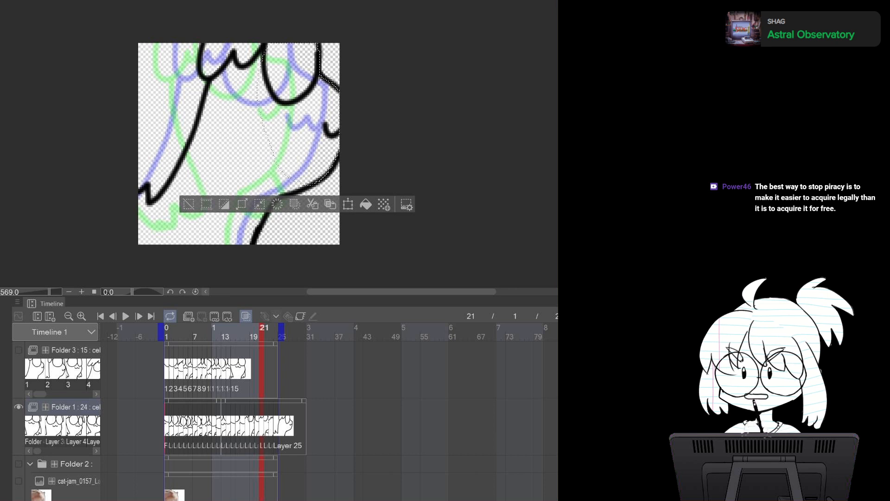
pyautogui.moveTo(254, 234)
pyautogui.mouseDown()
pyautogui.moveTo(248, 262)
pyautogui.moveTo(100, 186)
pyautogui.moveTo(260, 14)
pyautogui.moveTo(287, 84)
pyautogui.moveTo(287, 121)
pyautogui.mouseUp()
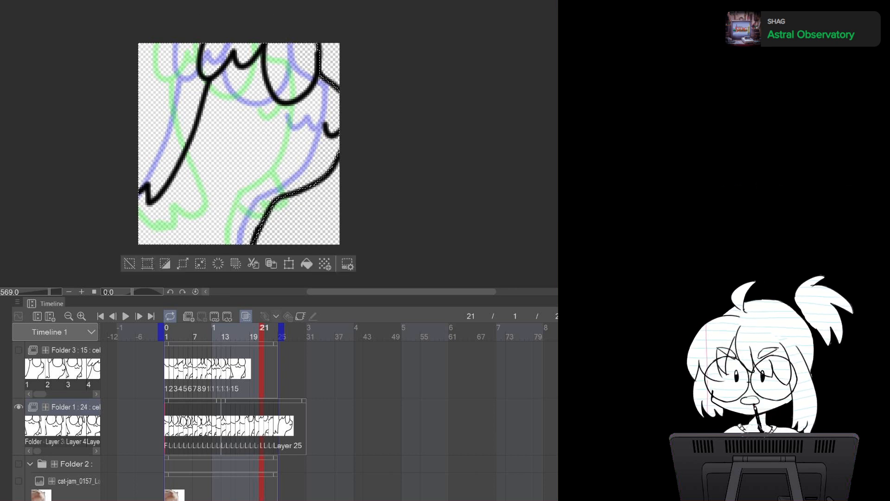
pyautogui.click(307, 264)
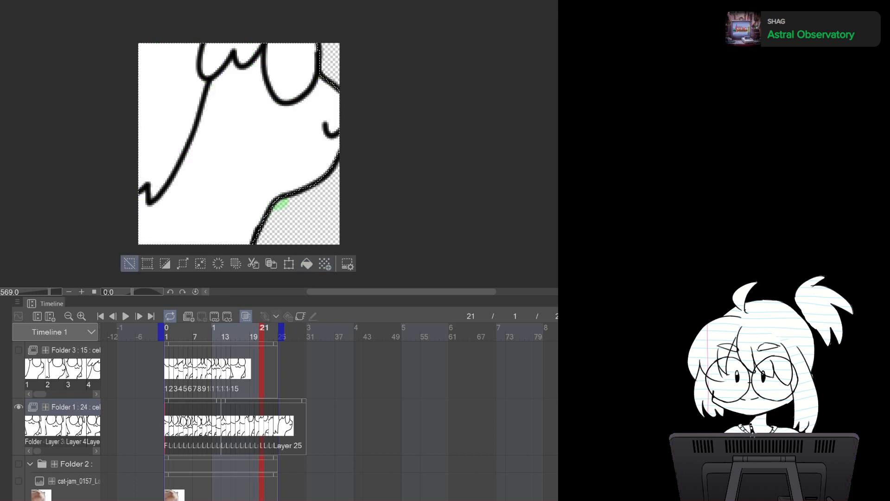
pyautogui.click(130, 264)
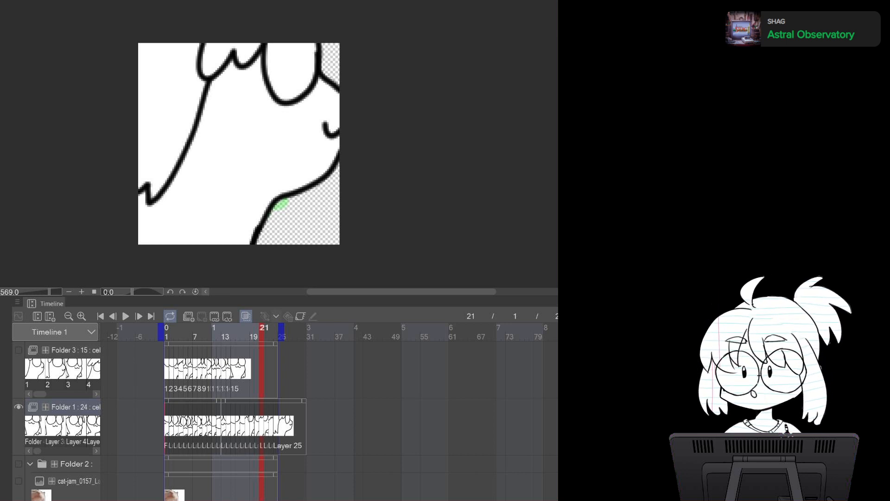
# Lasso-select the character's body on frame 22, fill it with white and deselect
pyautogui.press('Right')
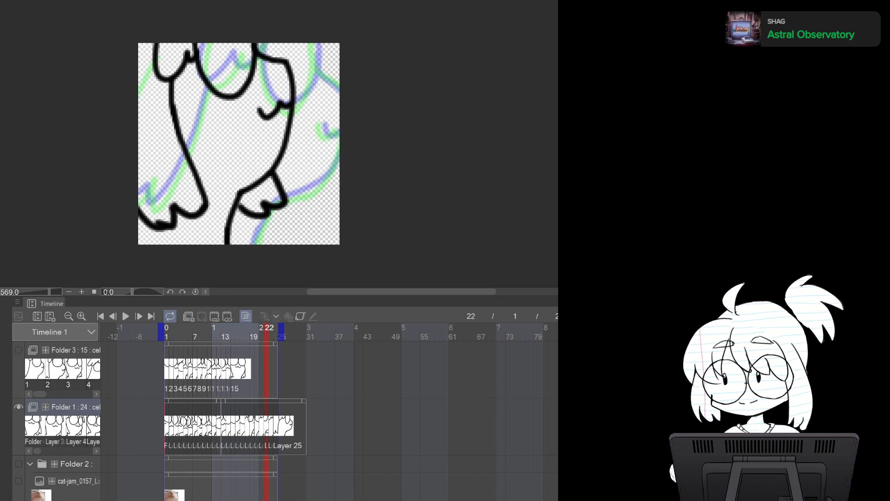
pyautogui.moveTo(253, 40)
pyautogui.mouseDown()
pyautogui.moveTo(293, 90)
pyautogui.moveTo(277, 208)
pyautogui.moveTo(222, 179)
pyautogui.moveTo(206, 42)
pyautogui.mouseUp()
pyautogui.moveTo(238, 200)
pyautogui.mouseDown()
pyautogui.moveTo(228, 260)
pyautogui.moveTo(105, 135)
pyautogui.moveTo(215, 51)
pyautogui.moveTo(227, 153)
pyautogui.mouseUp()
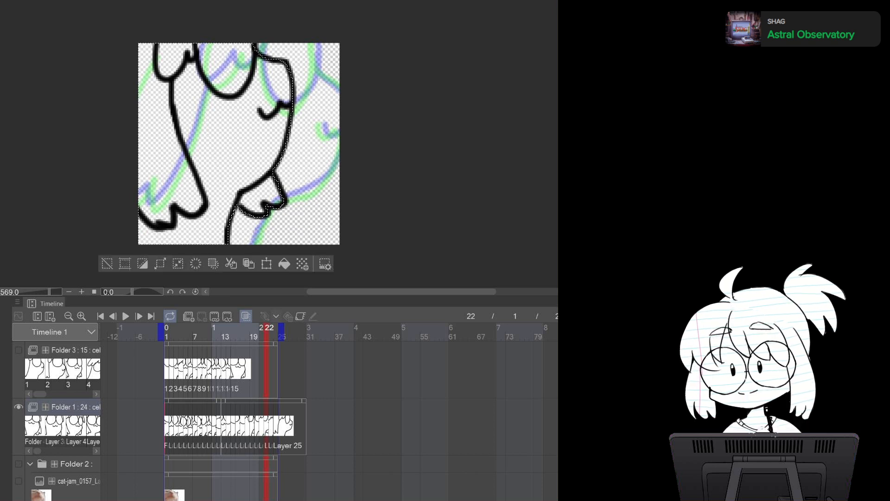
pyautogui.click(284, 263)
pyautogui.click(107, 263)
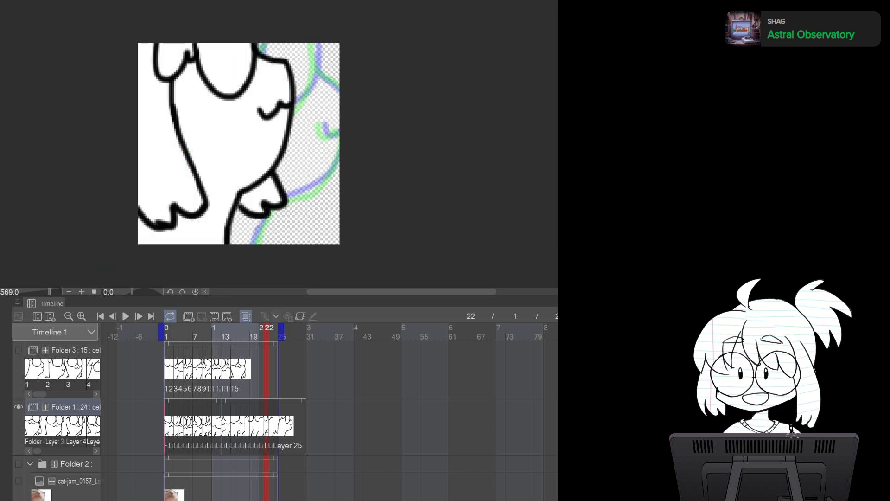
# Lasso-select the character's body on frame 23, fill it with white and deselect
pyautogui.press('Right')
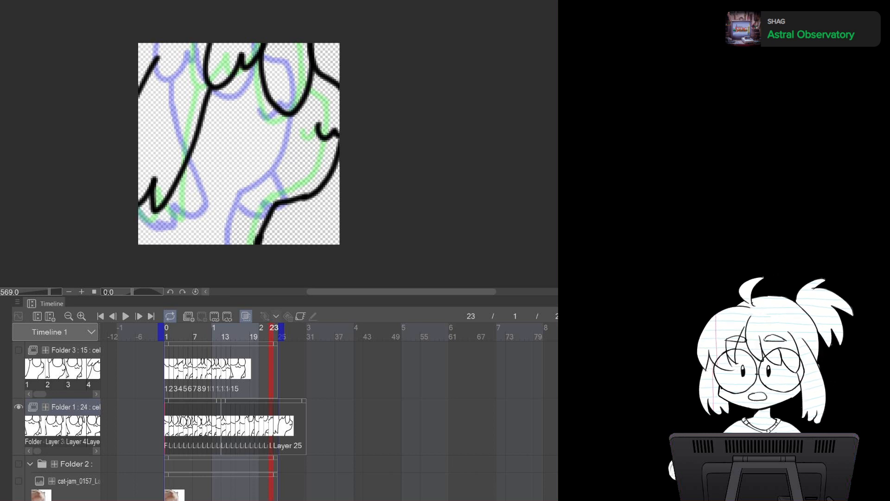
pyautogui.moveTo(309, 43); pyautogui.dragTo(326, 78)
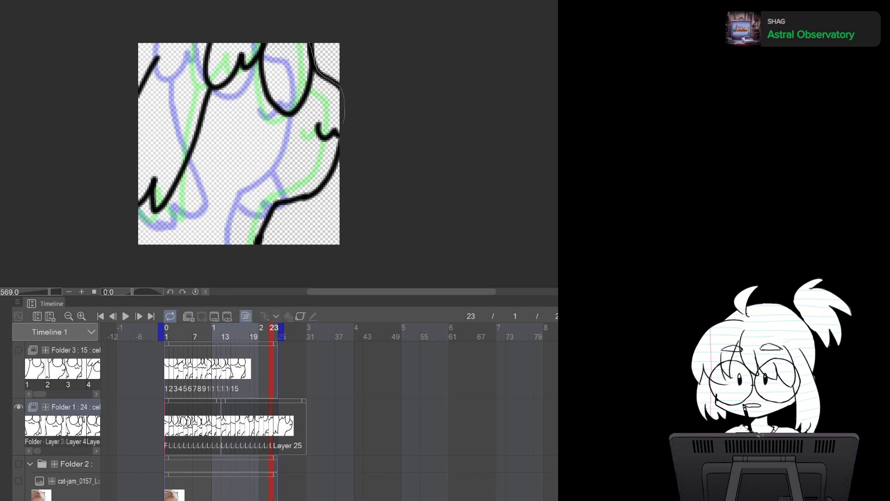
pyautogui.moveTo(325, 184)
pyautogui.mouseDown()
pyautogui.moveTo(275, 206)
pyautogui.moveTo(255, 254)
pyautogui.moveTo(206, 278)
pyautogui.moveTo(93, 198)
pyautogui.moveTo(141, 22)
pyautogui.moveTo(271, 22)
pyautogui.mouseUp()
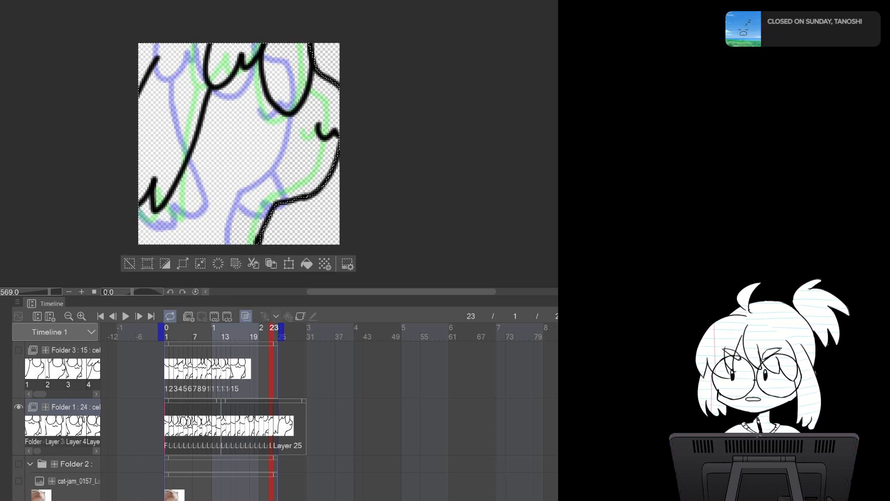
pyautogui.click(306, 263)
pyautogui.hotkey('ctrl', 'd')
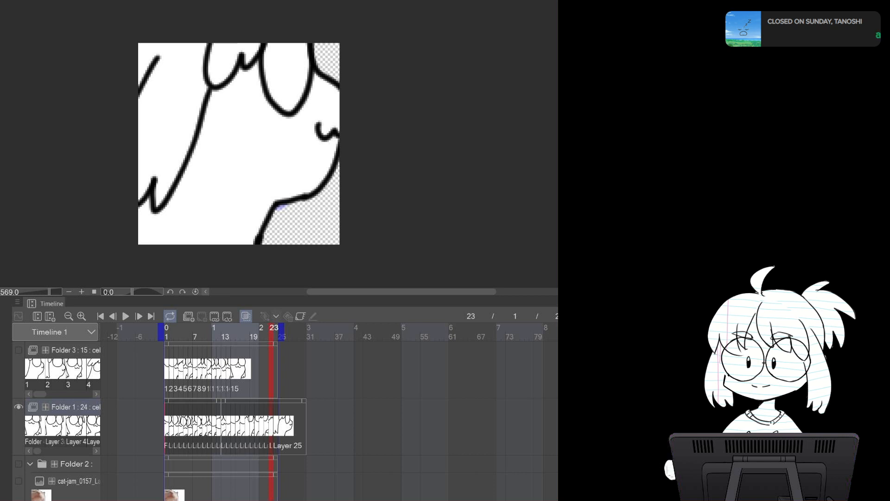
# Lasso-select the character's body on frame 24, fill it with white and deselect
pyautogui.press('Right')
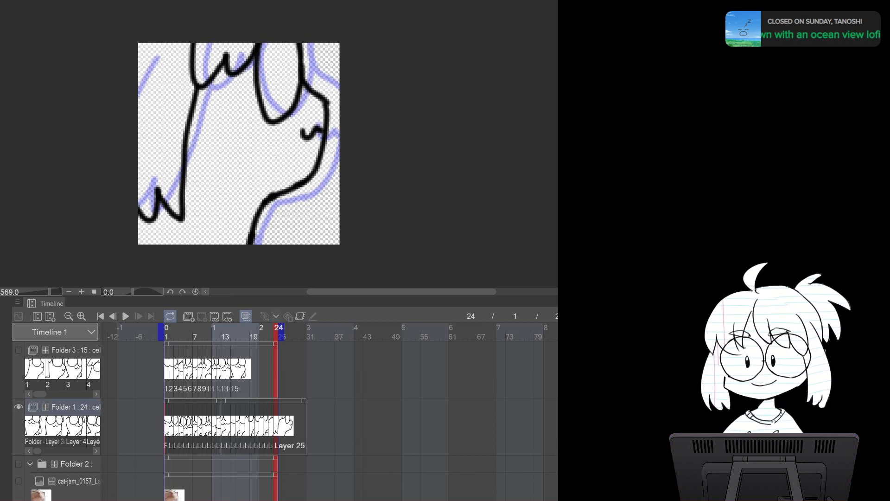
pyautogui.moveTo(299, 41)
pyautogui.mouseDown()
pyautogui.moveTo(304, 84)
pyautogui.moveTo(325, 109)
pyautogui.moveTo(320, 167)
pyautogui.moveTo(262, 205)
pyautogui.moveTo(246, 253)
pyautogui.moveTo(170, 255)
pyautogui.moveTo(107, 79)
pyautogui.moveTo(195, 26)
pyautogui.mouseUp()
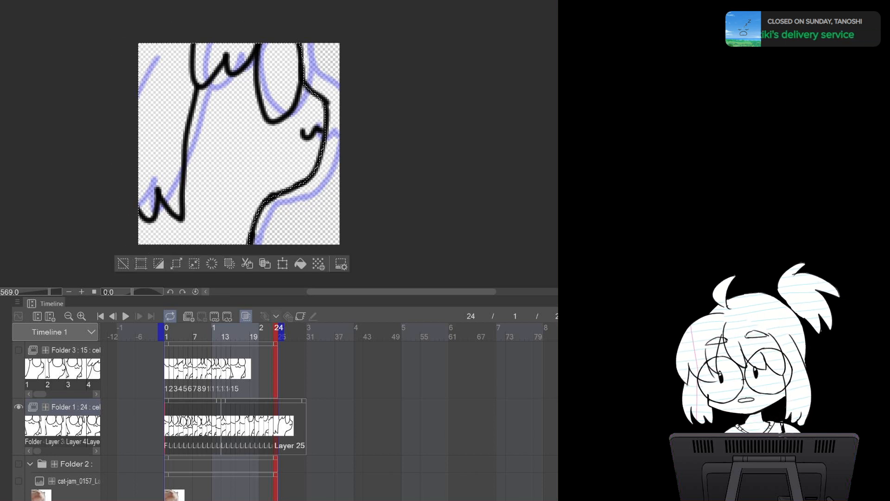
pyautogui.click(301, 264)
pyautogui.hotkey('ctrl', 'd')
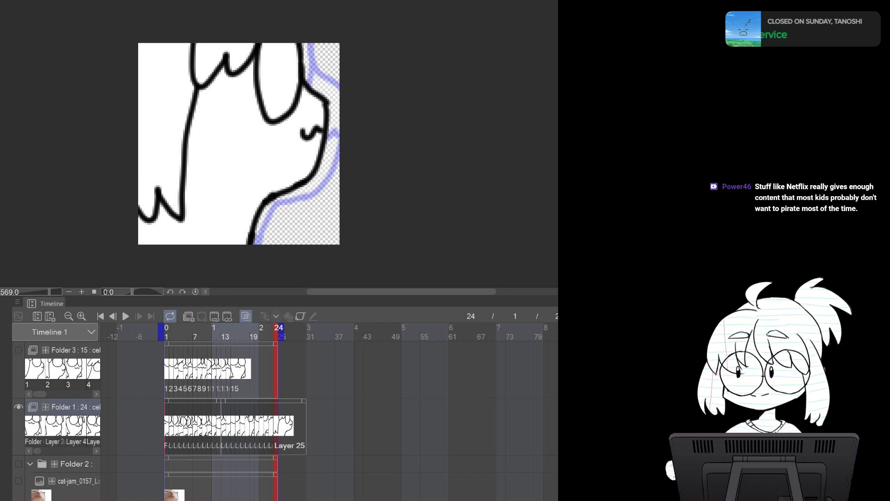
# Play back the animation from frame 1 to review the white fills, then stop playback
pyautogui.click(166, 332)
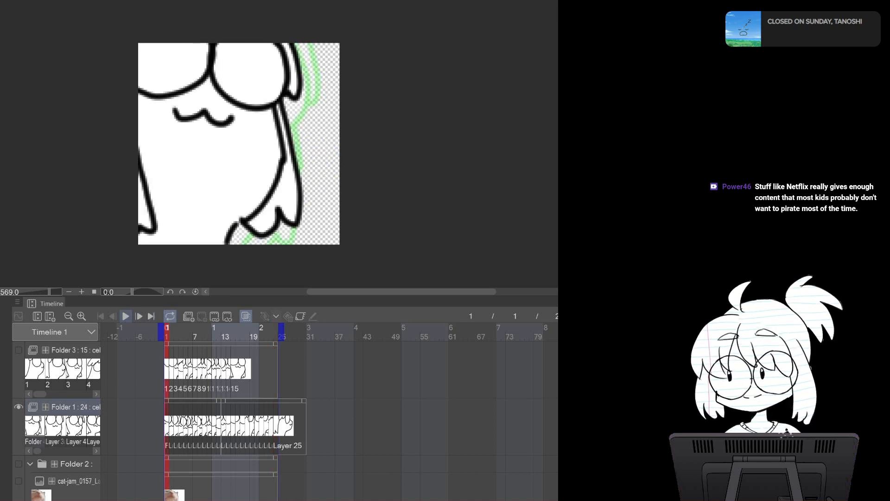
pyautogui.click(126, 316)
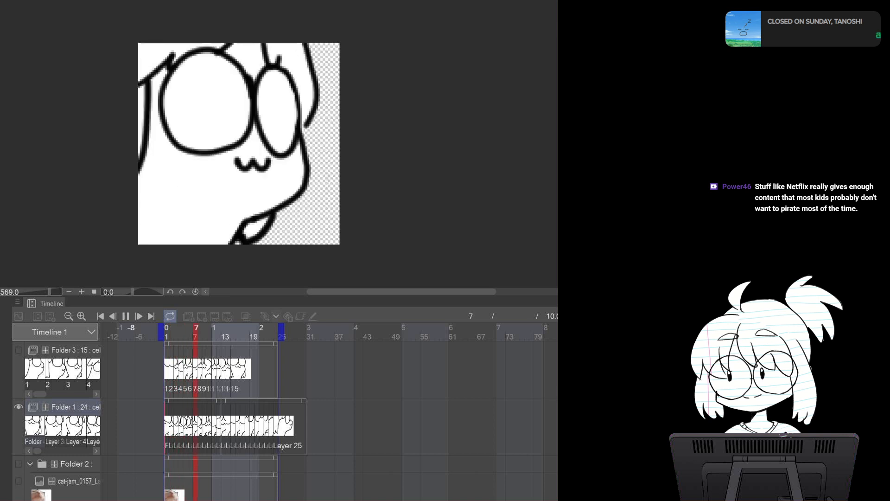
pyautogui.press('space')
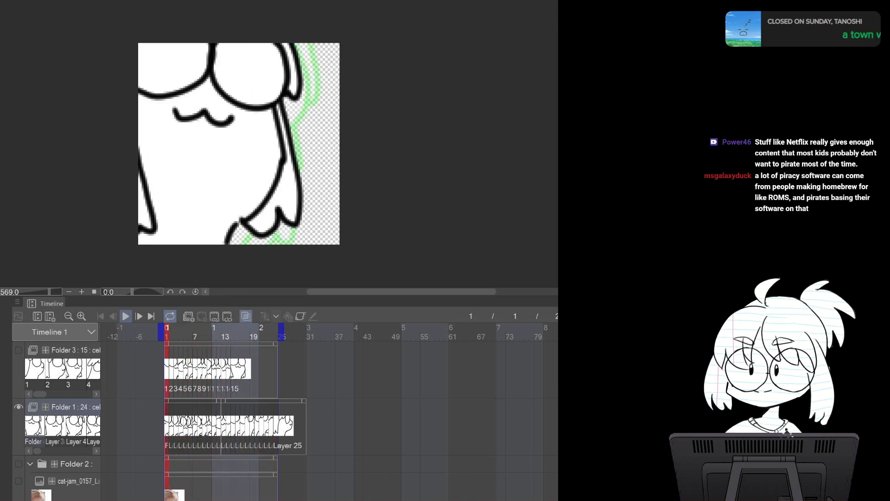
# Hide Folder 1, show Folder 3 and select Folder 3 for filling
pyautogui.click(18, 407)
pyautogui.click(18, 350)
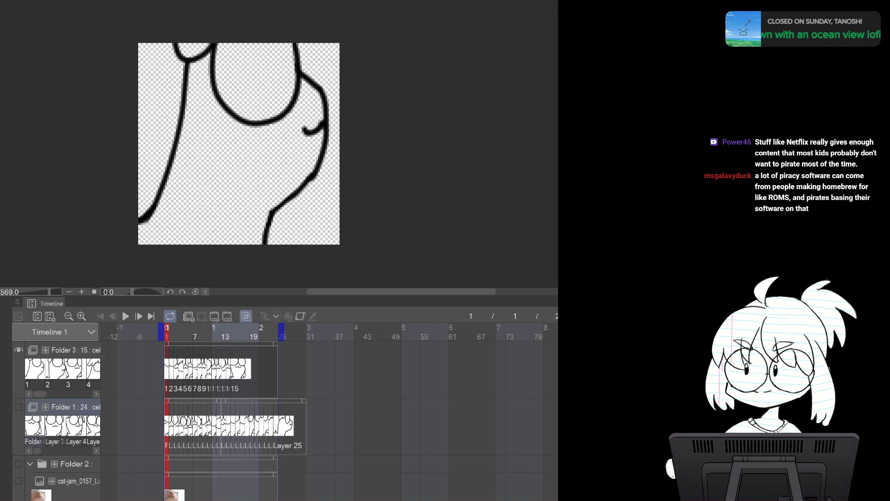
pyautogui.click(74, 350)
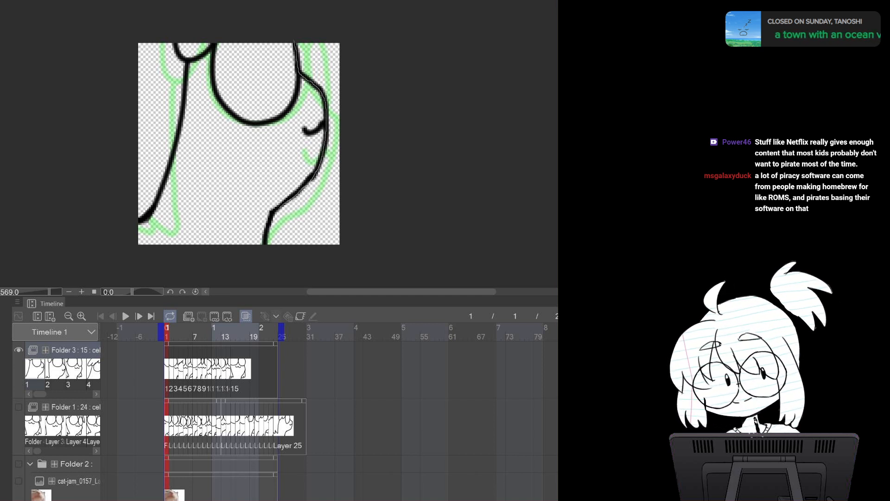
# Lasso-select the character's body on frame 1 of Folder 3, fill it with white and deselect
pyautogui.moveTo(263, 260)
pyautogui.mouseDown()
pyautogui.moveTo(93, 116)
pyautogui.moveTo(189, 18)
pyautogui.mouseUp()
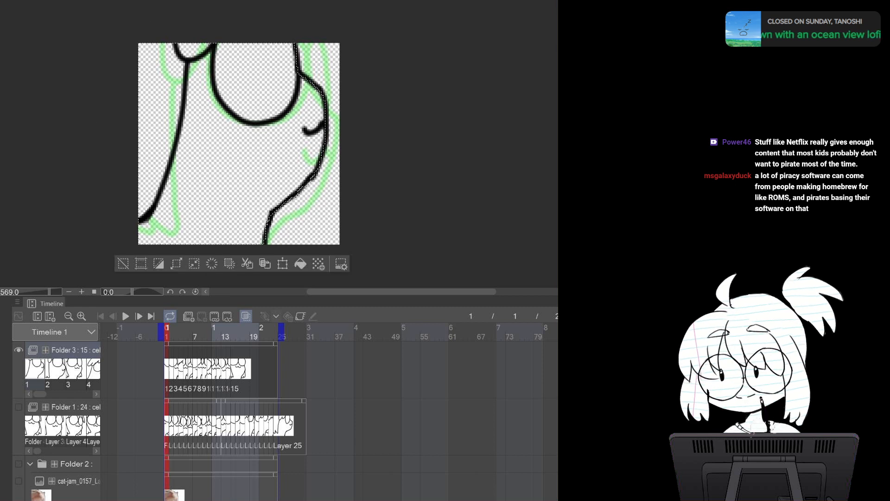
pyautogui.click(301, 264)
pyautogui.hotkey('ctrl', 'd')
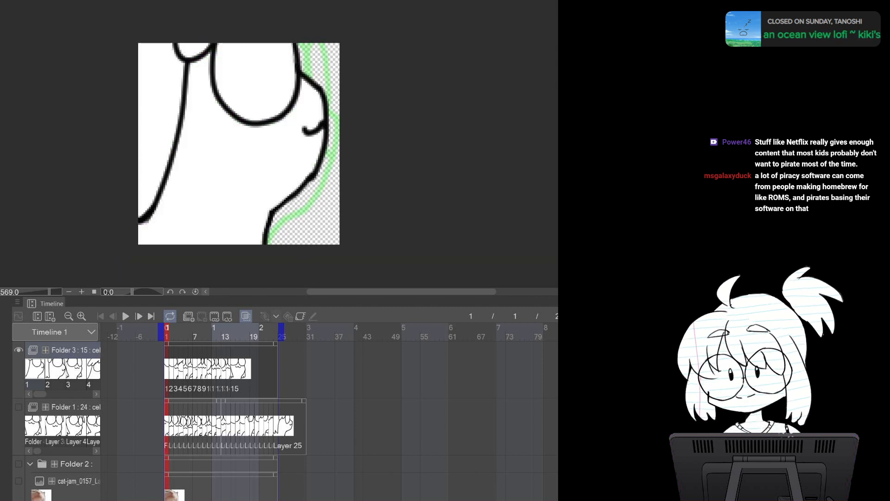
# Lasso-select the character's body on frame 2, fill it with white and deselect
pyautogui.press('Right')
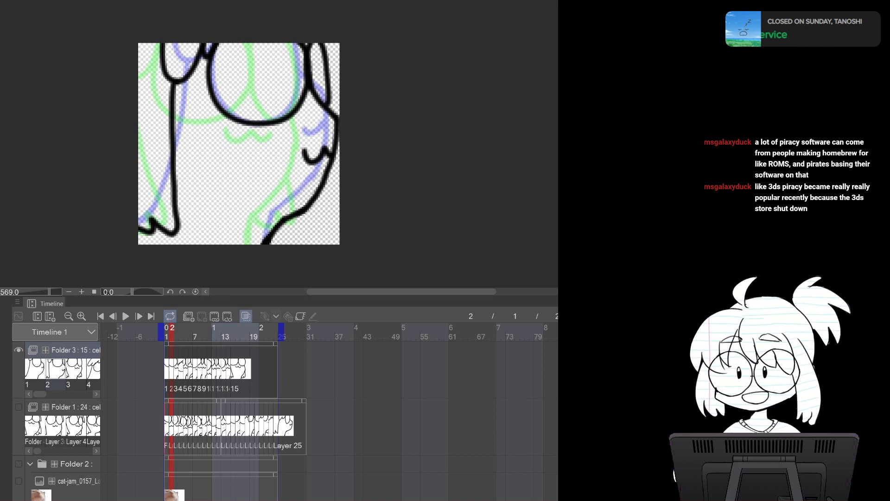
pyautogui.moveTo(330, 88)
pyautogui.mouseDown()
pyautogui.moveTo(336, 147)
pyautogui.moveTo(317, 197)
pyautogui.moveTo(288, 218)
pyautogui.mouseUp()
pyautogui.moveTo(272, 235)
pyautogui.mouseDown()
pyautogui.moveTo(251, 254)
pyautogui.moveTo(106, 125)
pyautogui.moveTo(318, 36)
pyautogui.mouseUp()
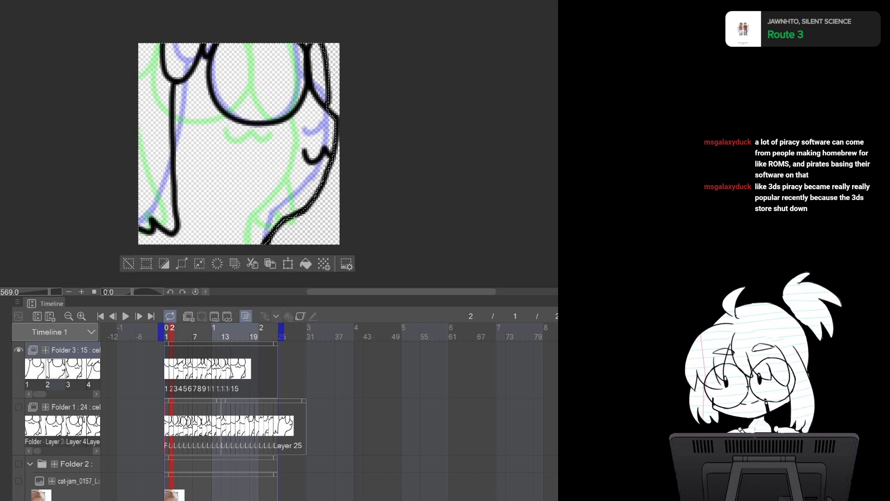
pyautogui.click(305, 263)
pyautogui.hotkey('ctrl', 'd')
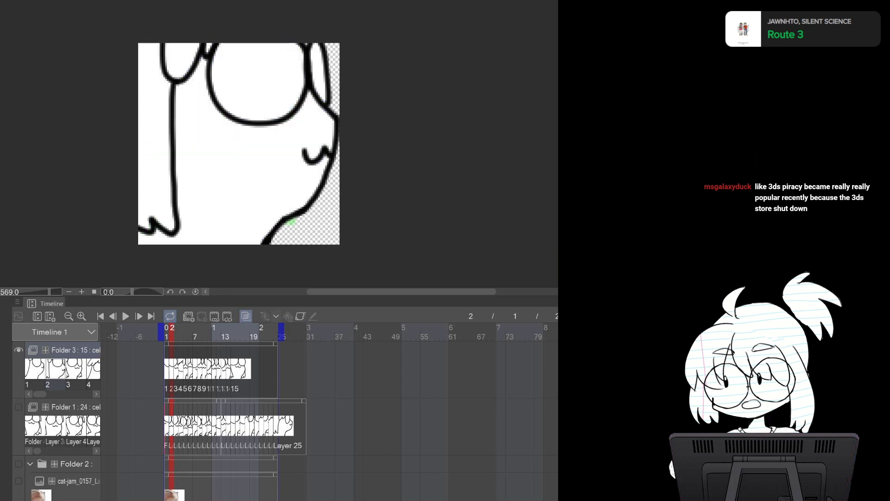
# Lasso-select the character's body on frame 3, fill it with white and deselect
pyautogui.press('Right')
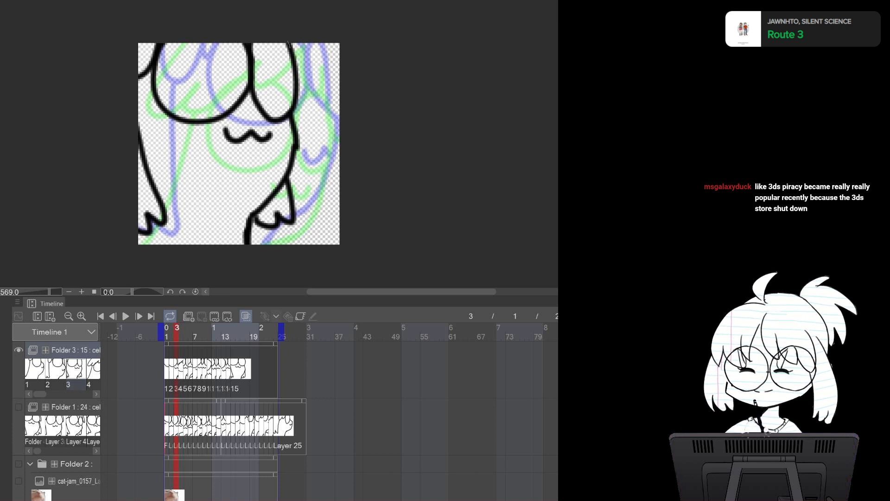
pyautogui.moveTo(291, 112)
pyautogui.mouseDown()
pyautogui.moveTo(293, 220)
pyautogui.moveTo(260, 224)
pyautogui.moveTo(247, 255)
pyautogui.moveTo(107, 223)
pyautogui.moveTo(238, 19)
pyautogui.moveTo(282, 23)
pyautogui.mouseUp()
pyautogui.click(286, 264)
pyautogui.hotkey('ctrl', 'd')
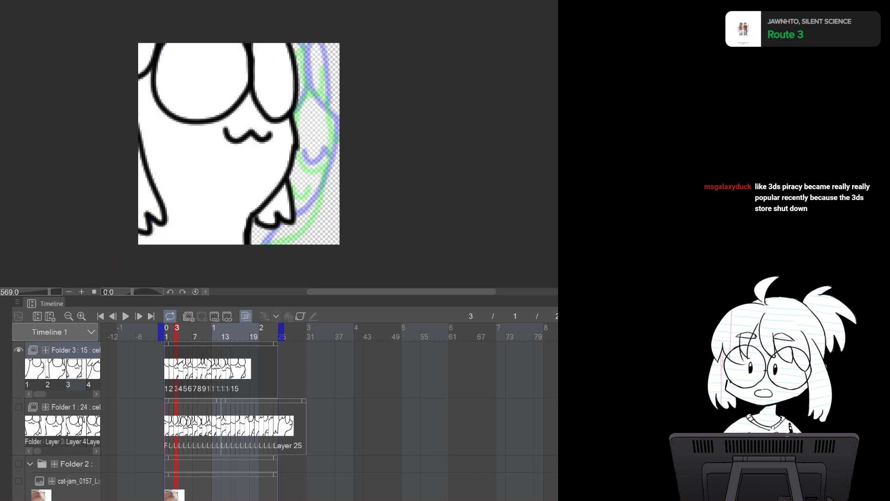
# Lasso-select the character's body on frame 4, fill it with white and deselect
pyautogui.press('Right')
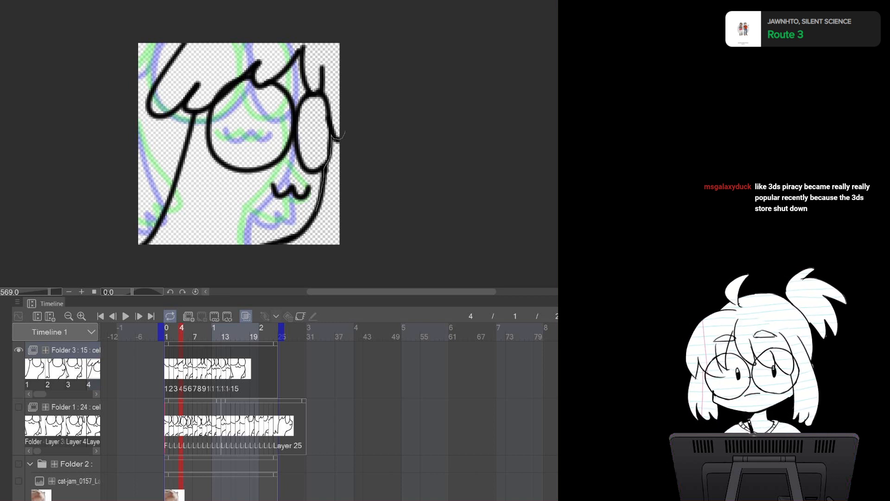
pyautogui.moveTo(297, 236)
pyautogui.mouseDown()
pyautogui.moveTo(260, 251)
pyautogui.moveTo(83, 171)
pyautogui.moveTo(290, 21)
pyautogui.moveTo(317, 44)
pyautogui.mouseUp()
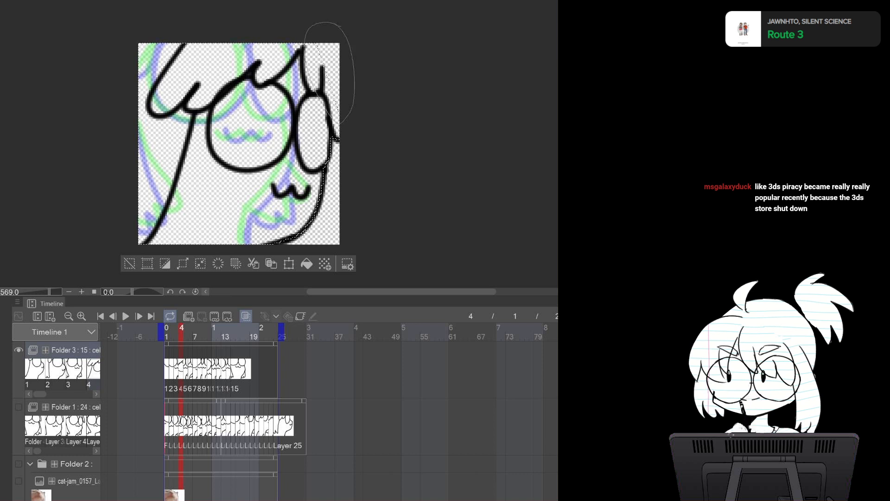
pyautogui.click(306, 264)
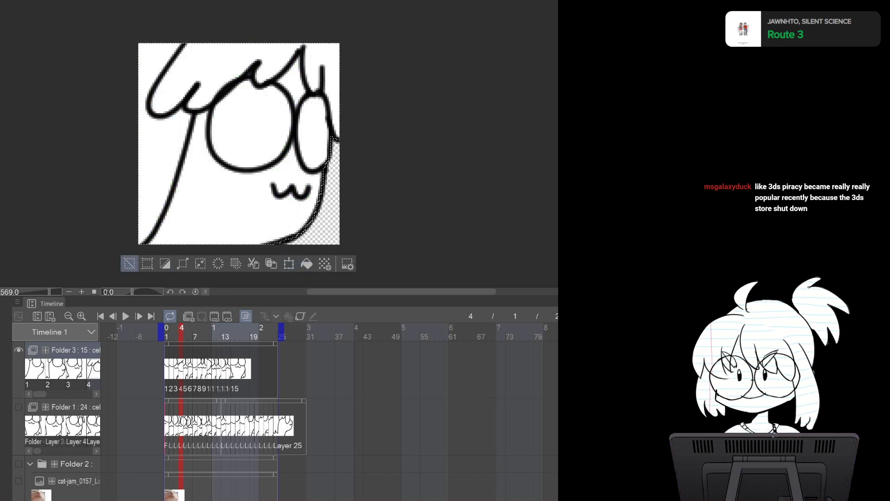
pyautogui.click(129, 264)
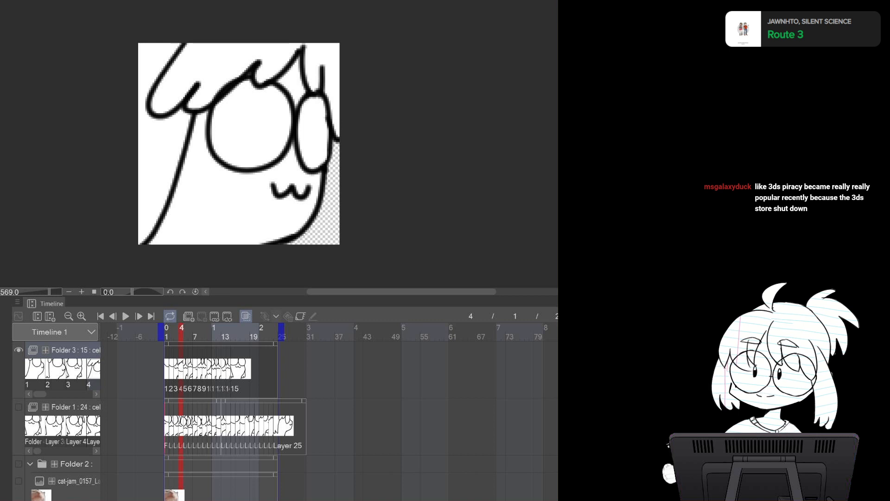
# Lasso-select the character's body on frame 5, fill it with white and deselect
pyautogui.press('Right')
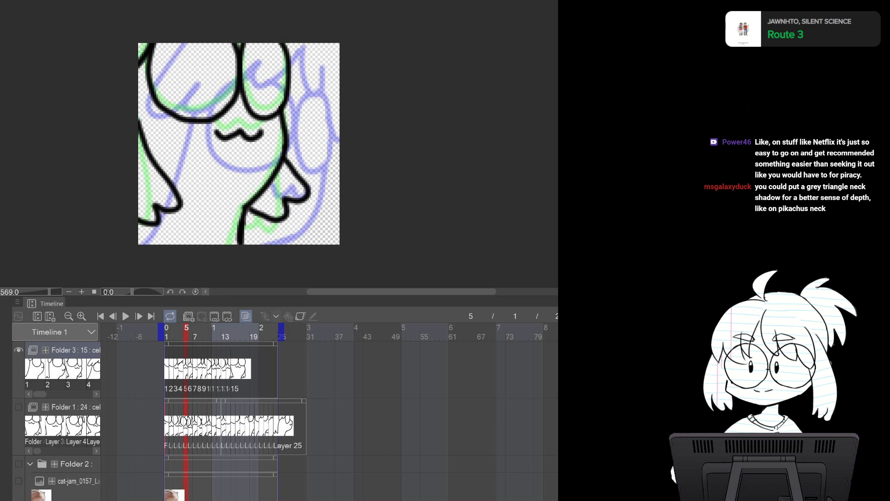
pyautogui.moveTo(280, 39)
pyautogui.mouseDown()
pyautogui.moveTo(285, 160)
pyautogui.moveTo(309, 195)
pyautogui.moveTo(266, 218)
pyautogui.moveTo(246, 211)
pyautogui.moveTo(240, 255)
pyautogui.moveTo(228, 263)
pyautogui.moveTo(159, 258)
pyautogui.moveTo(82, 115)
pyautogui.moveTo(159, 20)
pyautogui.moveTo(278, 39)
pyautogui.mouseUp()
pyautogui.click(292, 264)
pyautogui.click(114, 264)
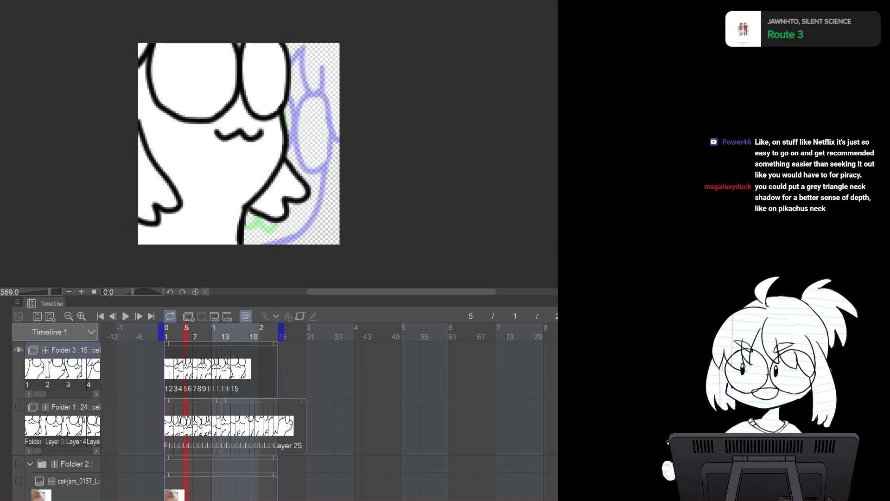
# Lasso-select the character's body on frame 6, fill it with white and deselect
pyautogui.press('Right')
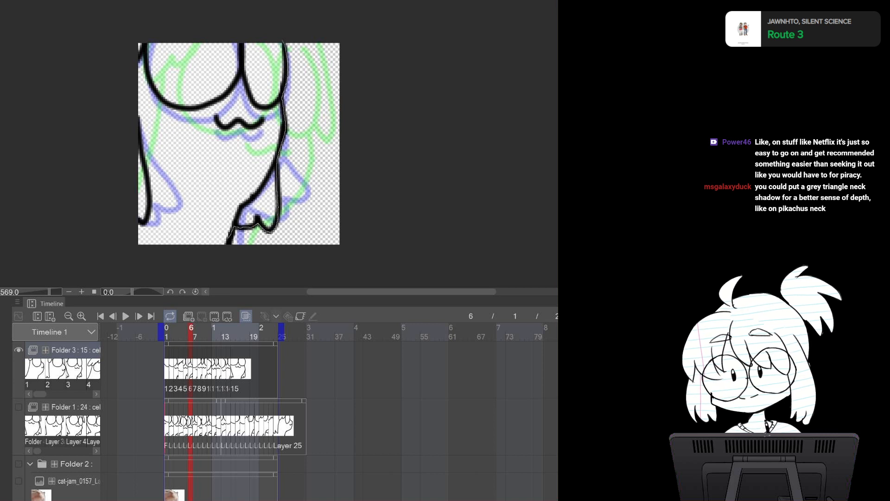
pyautogui.moveTo(188, 275)
pyautogui.mouseDown()
pyautogui.moveTo(157, 18)
pyautogui.moveTo(269, 33)
pyautogui.mouseUp()
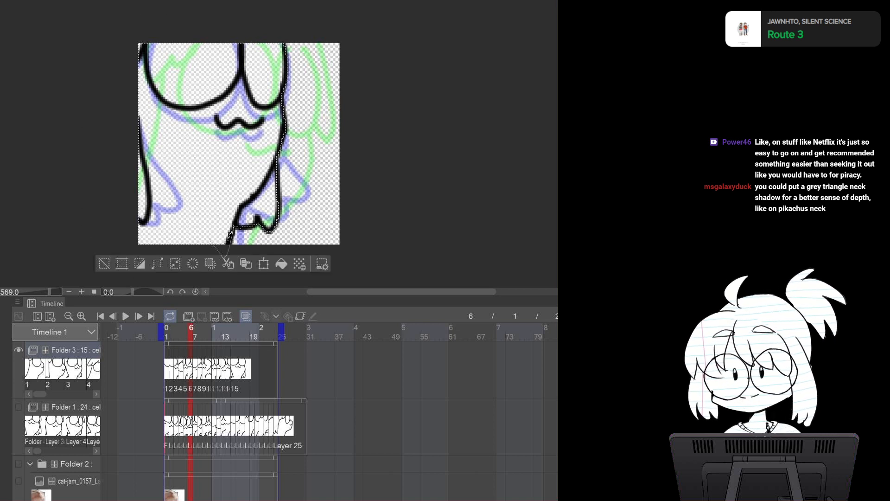
pyautogui.click(282, 264)
pyautogui.click(104, 263)
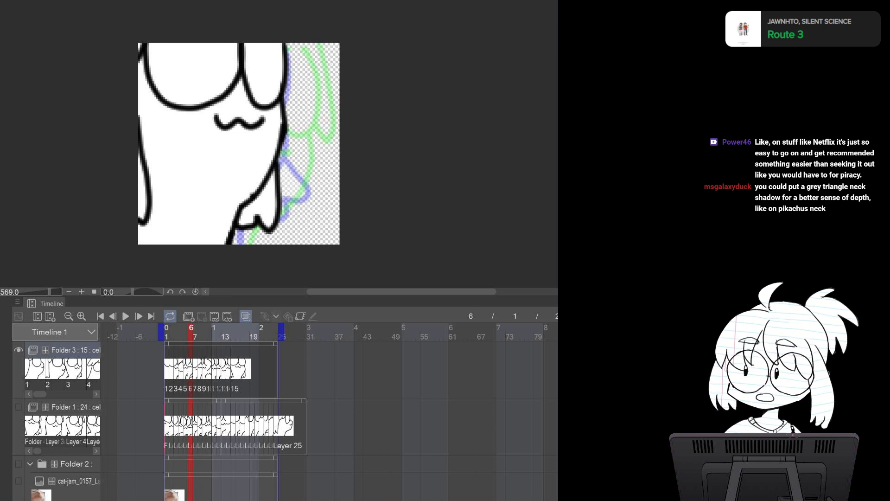
# Lasso-select the character's body on frame 7, fill it with white and deselect
pyautogui.press('Right')
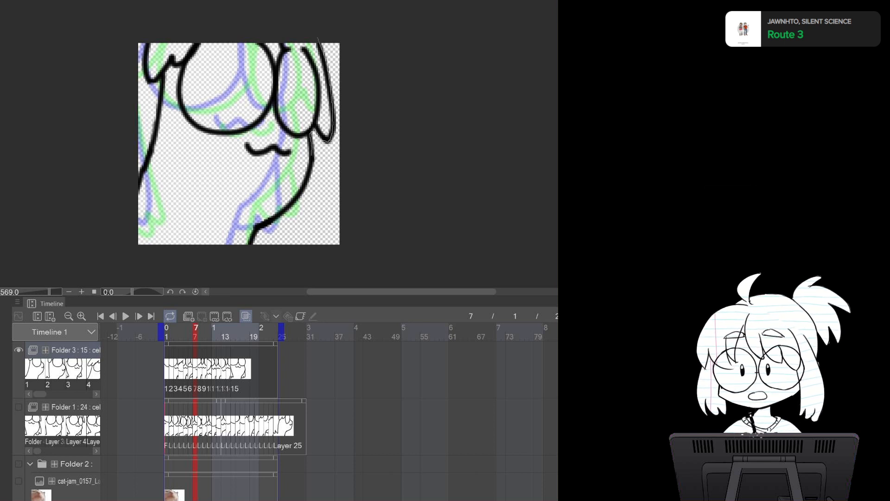
pyautogui.moveTo(247, 258)
pyautogui.mouseDown()
pyautogui.moveTo(84, 129)
pyautogui.moveTo(141, 19)
pyautogui.moveTo(318, 29)
pyautogui.mouseUp()
pyautogui.click(304, 261)
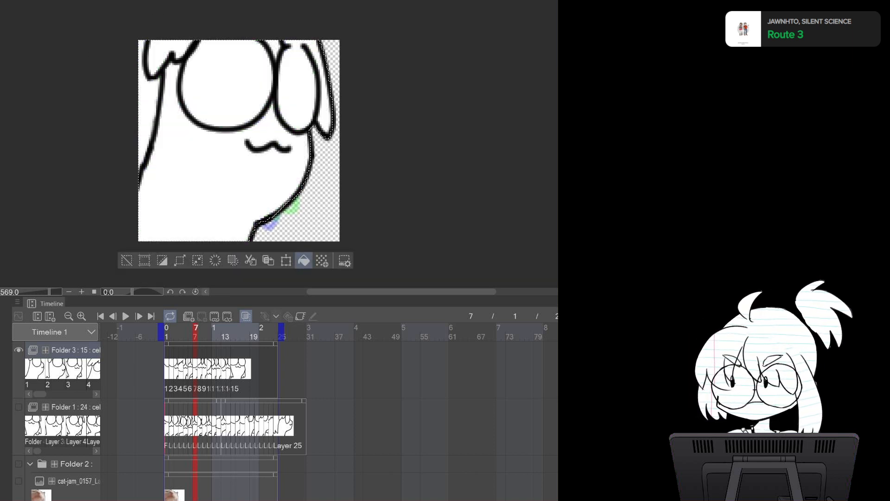
pyautogui.click(127, 260)
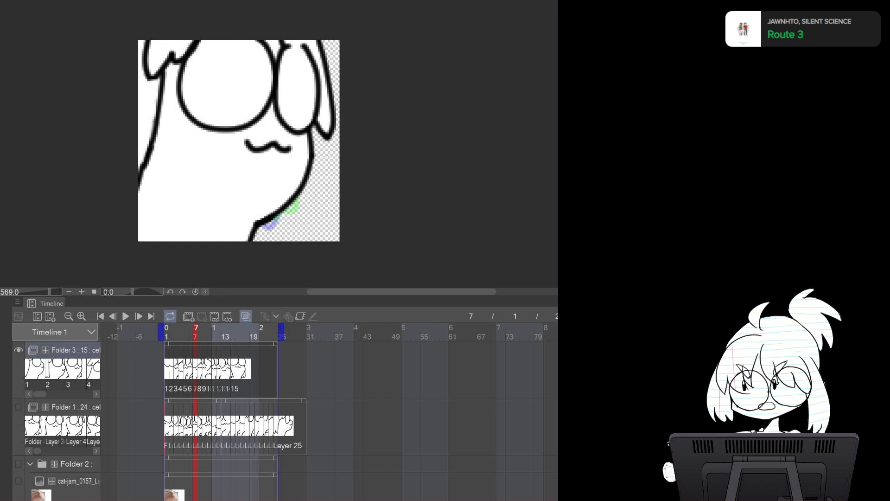
# Lasso-select the character's body on frame 8, fill it with white and deselect
pyautogui.press('Right')
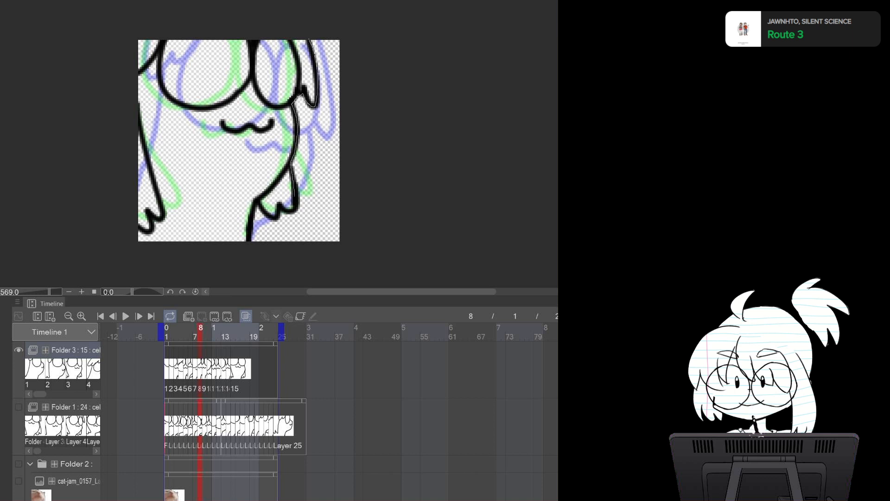
pyautogui.moveTo(251, 250)
pyautogui.mouseDown()
pyautogui.moveTo(74, 153)
pyautogui.moveTo(310, 40)
pyautogui.mouseUp()
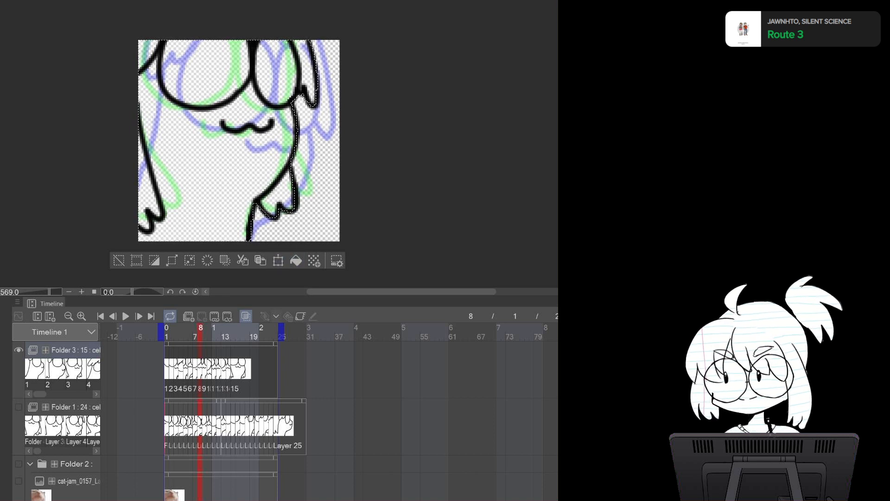
pyautogui.click(296, 261)
pyautogui.click(119, 260)
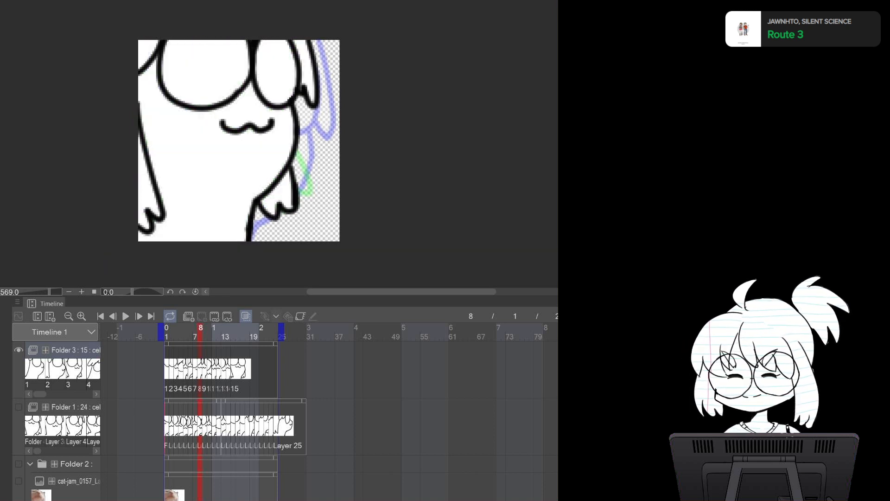
# Lasso-select the character's body on frame 9, fill it with white and deselect
pyautogui.press('Right')
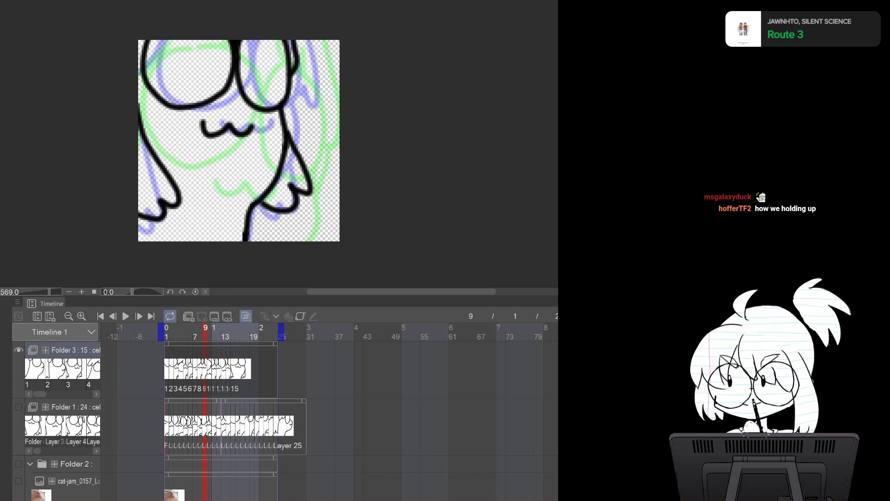
pyautogui.moveTo(285, 129)
pyautogui.mouseDown()
pyautogui.moveTo(310, 193)
pyautogui.moveTo(292, 208)
pyautogui.mouseUp()
pyautogui.moveTo(236, 259)
pyautogui.mouseDown()
pyautogui.moveTo(88, 129)
pyautogui.moveTo(269, 26)
pyautogui.mouseUp()
pyautogui.click(292, 260)
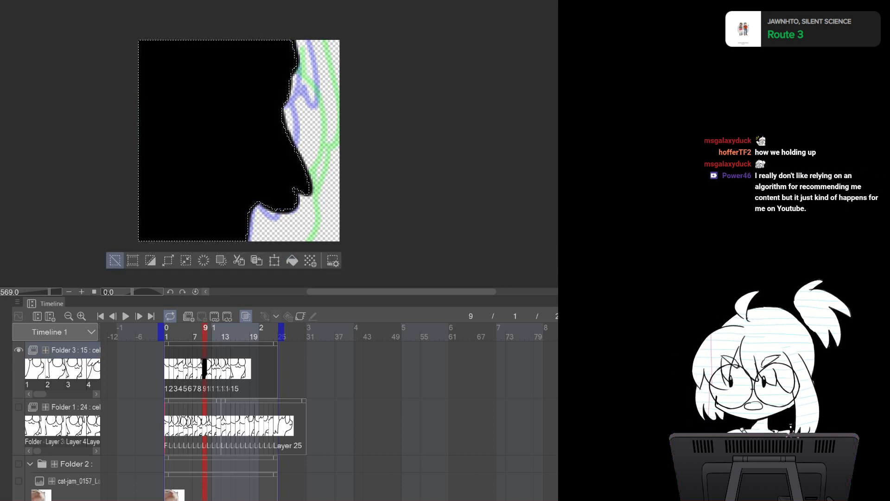
pyautogui.hotkey('ctrl', 'z')
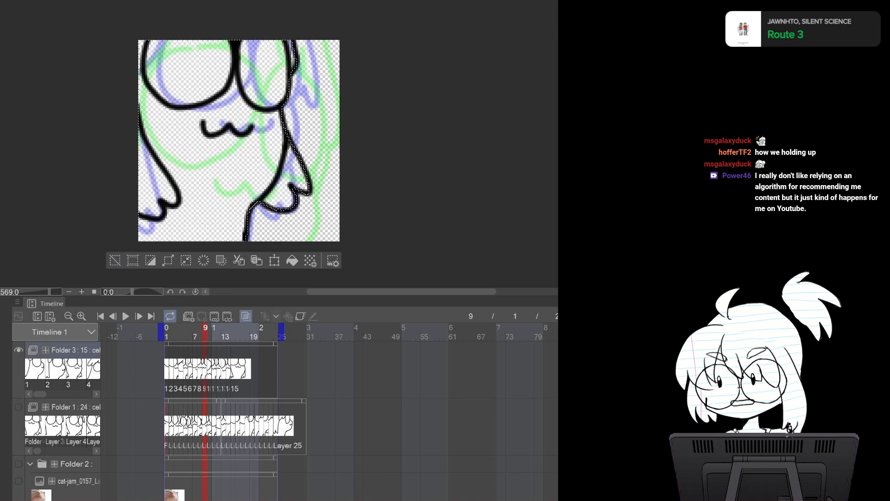
pyautogui.click(293, 260)
pyautogui.click(115, 260)
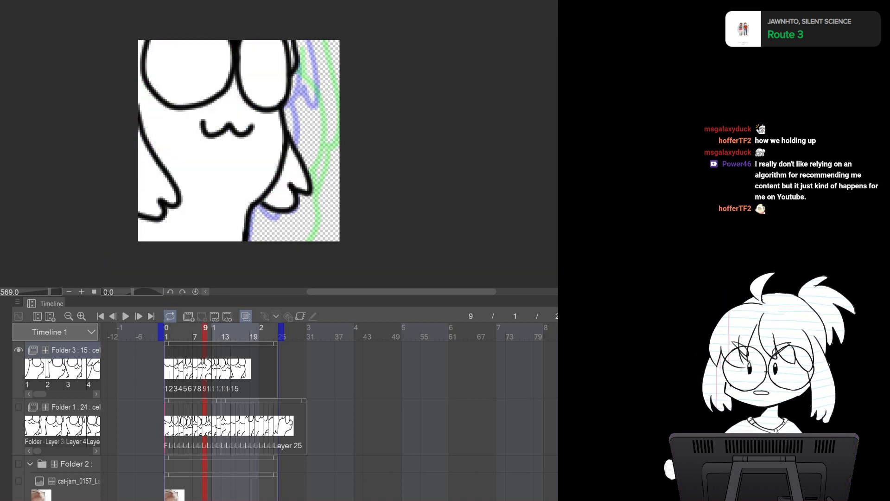
# Lasso-select the character's body on frame 10 and fill it with white
pyautogui.press('Right')
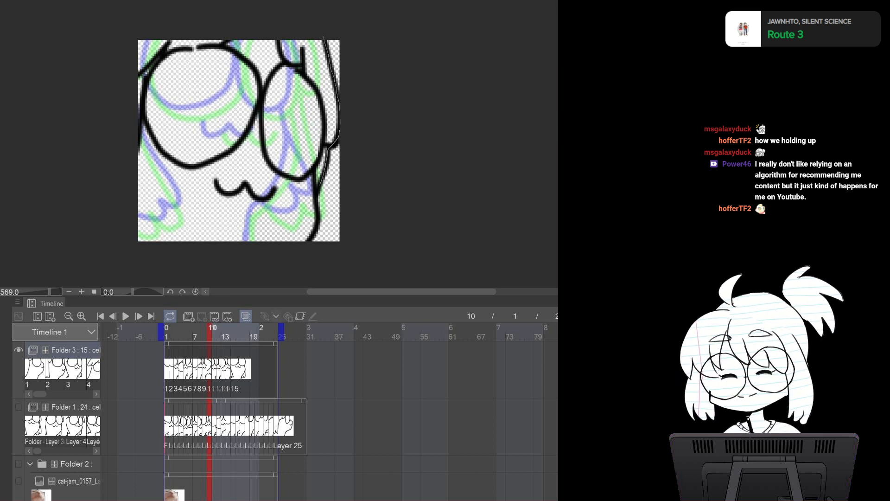
pyautogui.moveTo(269, 256)
pyautogui.mouseDown()
pyautogui.moveTo(71, 107)
pyautogui.moveTo(323, 38)
pyautogui.mouseUp()
pyautogui.hotkey('ctrl', 't')
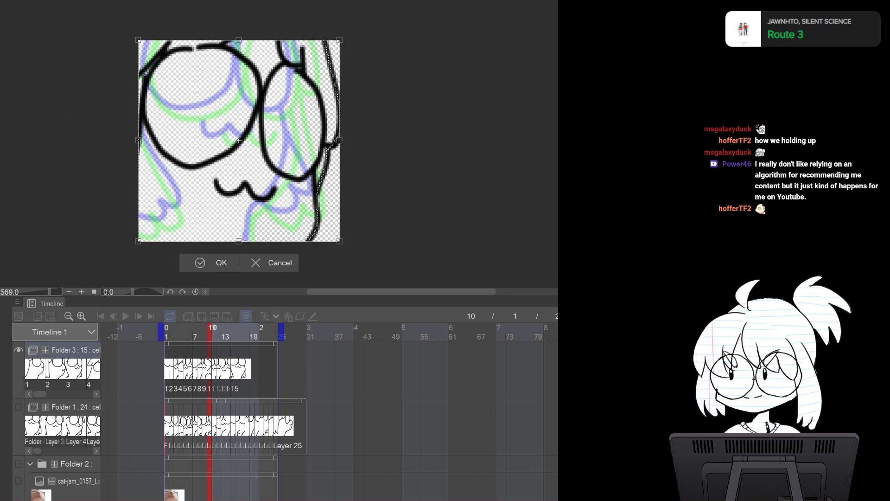
pyautogui.press('Return')
pyautogui.click(307, 260)
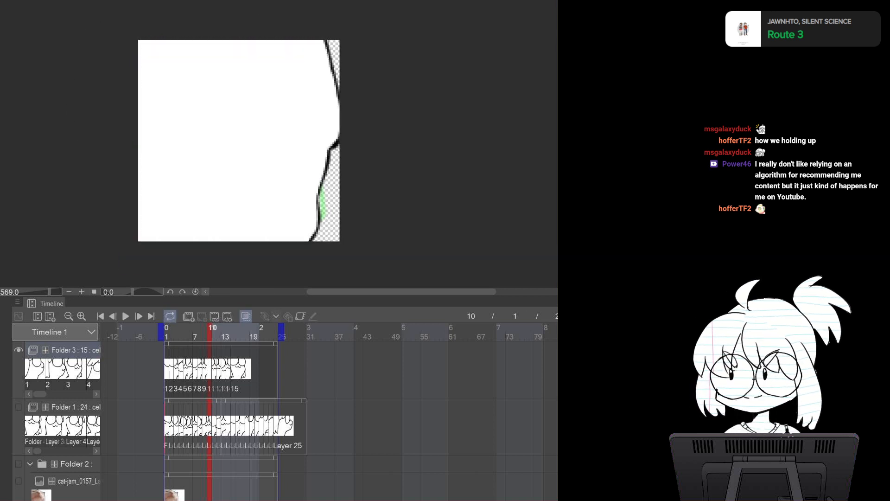
pyautogui.click(130, 260)
pyautogui.hotkey('ctrl', 'z')
pyautogui.hotkey('ctrl', 'z')
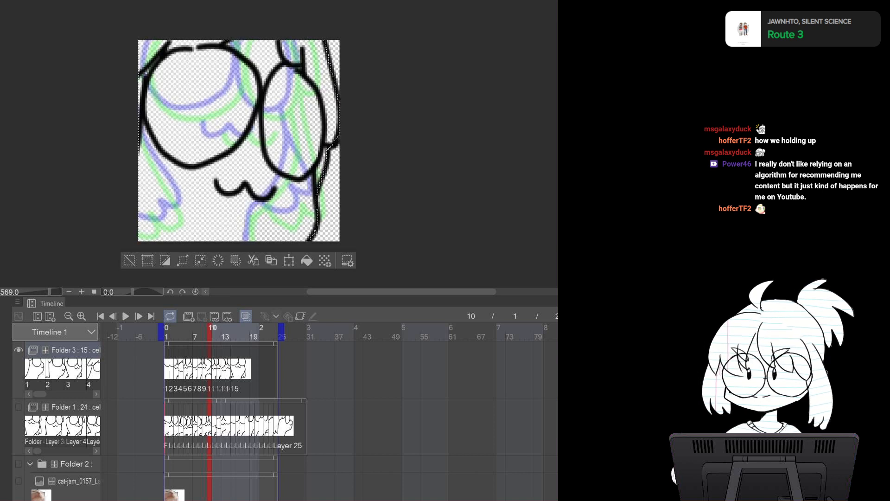
pyautogui.click(306, 260)
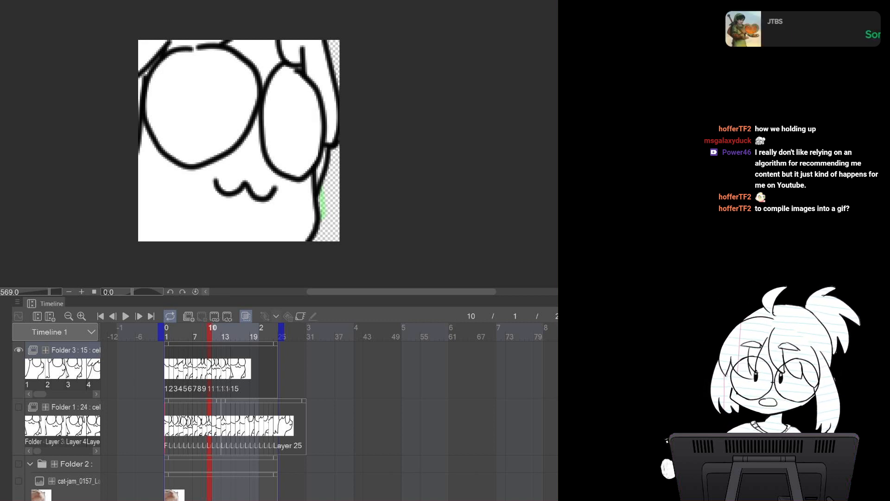
# Lasso-select the character's body on frame 11, fill it with white and deselect
pyautogui.press('Right')
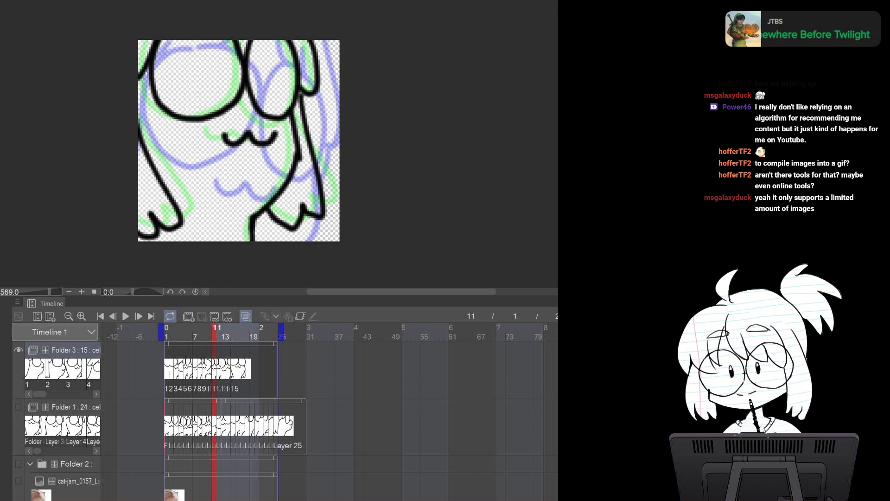
pyautogui.moveTo(306, 93)
pyautogui.mouseDown()
pyautogui.moveTo(322, 209)
pyautogui.moveTo(300, 220)
pyautogui.moveTo(260, 209)
pyautogui.moveTo(253, 250)
pyautogui.moveTo(100, 274)
pyautogui.moveTo(91, 51)
pyautogui.moveTo(116, 39)
pyautogui.mouseUp()
pyautogui.click(298, 260)
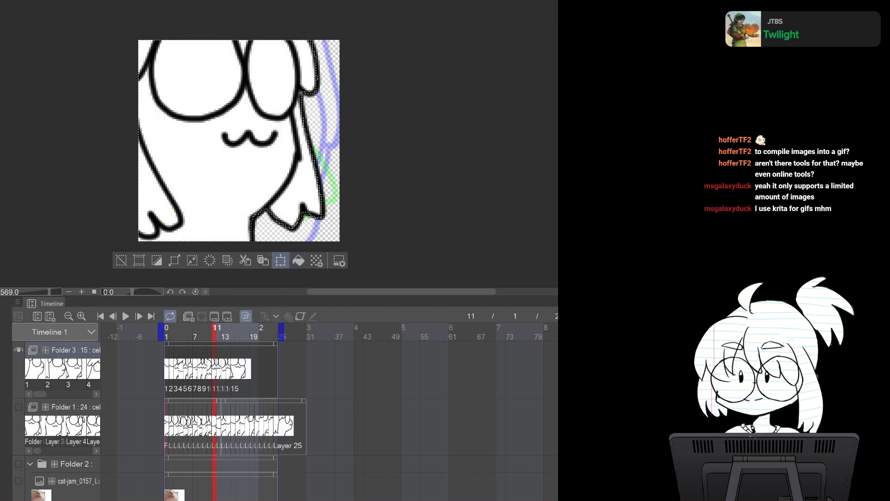
pyautogui.click(121, 261)
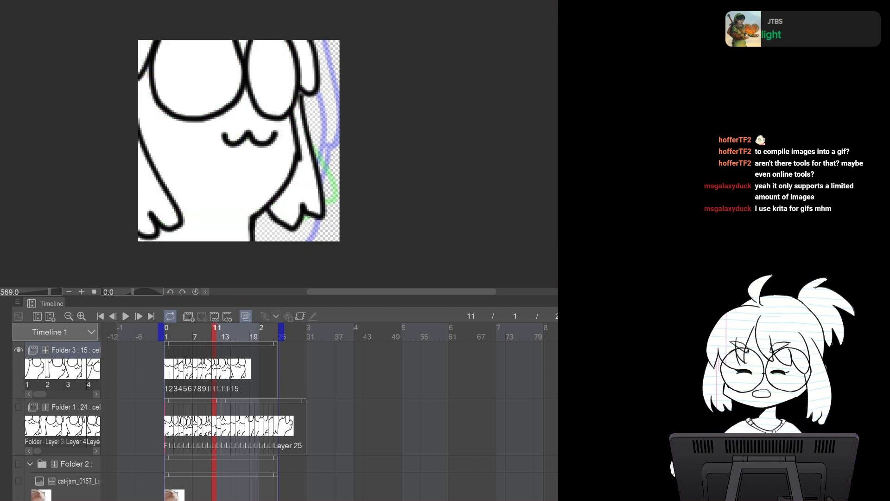
# Lasso-select the character's body on frame 12, fill it with white and deselect
pyautogui.press('Right')
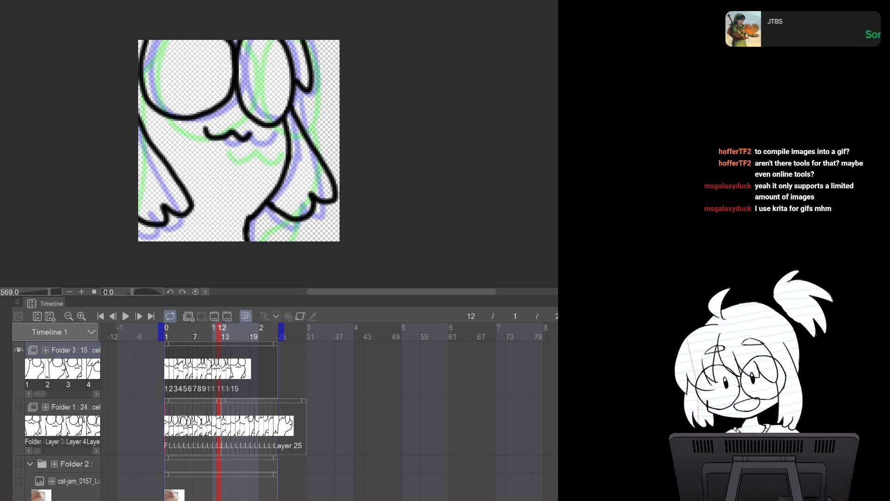
pyautogui.moveTo(302, 41)
pyautogui.mouseDown()
pyautogui.moveTo(294, 124)
pyautogui.moveTo(334, 192)
pyautogui.moveTo(308, 214)
pyautogui.moveTo(287, 218)
pyautogui.moveTo(273, 207)
pyautogui.moveTo(249, 253)
pyautogui.moveTo(125, 265)
pyautogui.moveTo(177, 33)
pyautogui.moveTo(302, 42)
pyautogui.mouseUp()
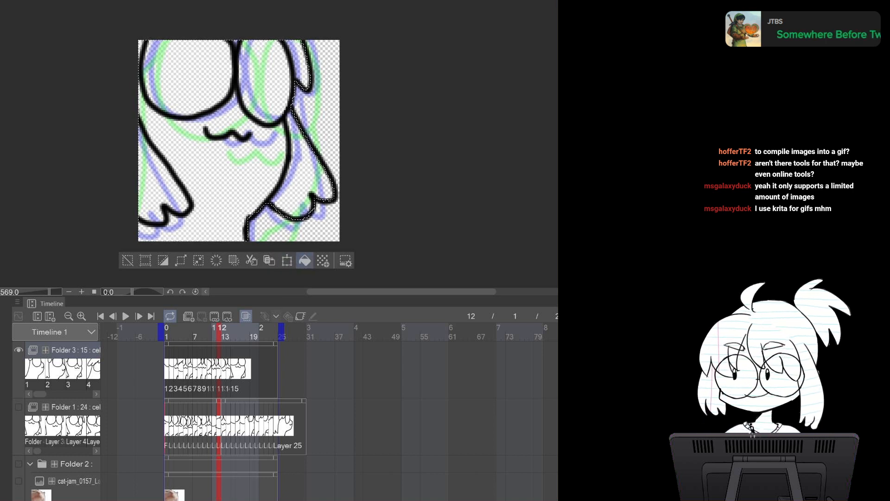
pyautogui.click(305, 260)
pyautogui.click(127, 261)
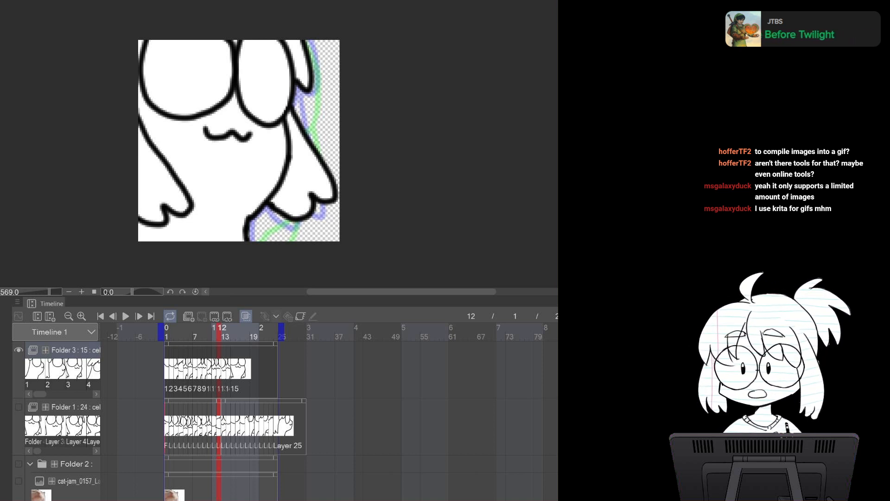
# Lasso-select the character's body on frame 13, fill it with white and deselect
pyautogui.press('Right')
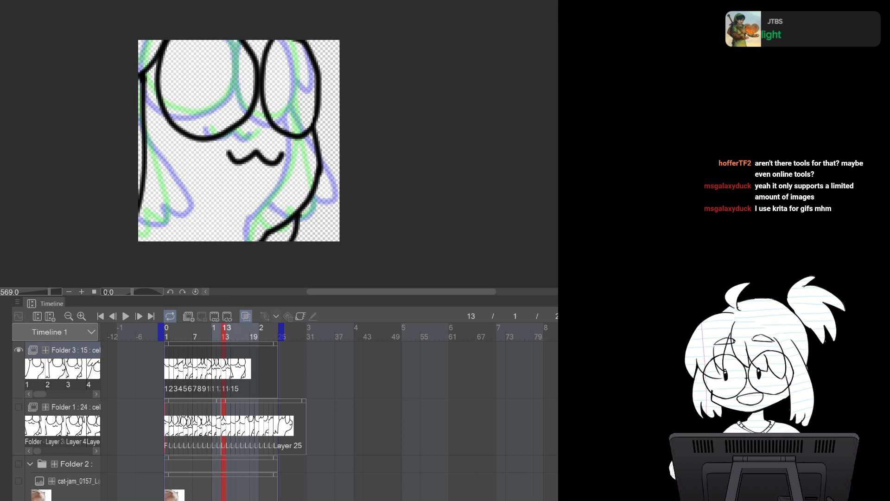
pyautogui.moveTo(318, 70)
pyautogui.mouseDown()
pyautogui.moveTo(320, 163)
pyautogui.moveTo(292, 245)
pyautogui.moveTo(253, 254)
pyautogui.moveTo(102, 140)
pyautogui.moveTo(103, 121)
pyautogui.mouseUp()
pyautogui.click(297, 260)
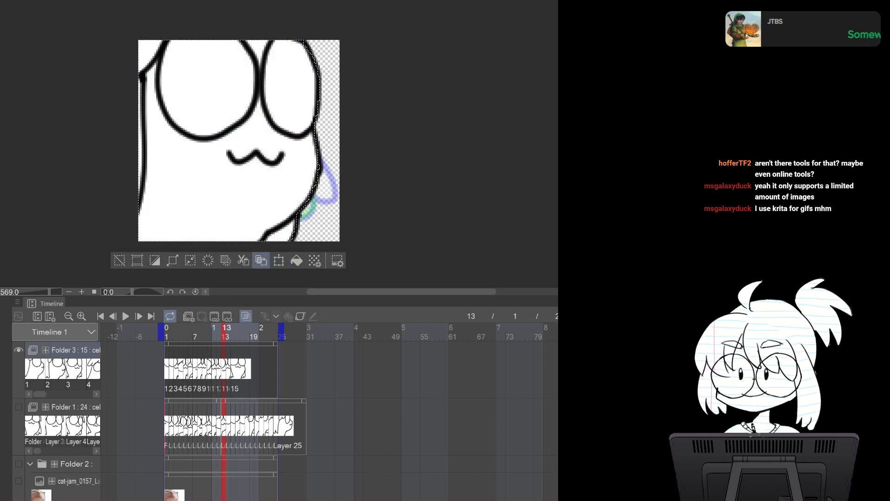
pyautogui.hotkey('ctrl', 'd')
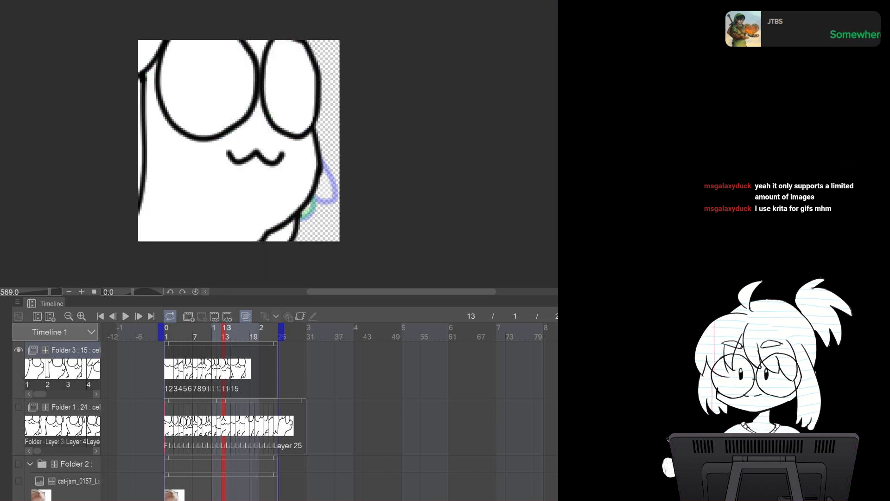
# Lasso-select the character's body on frame 14, fill it with white and deselect
pyautogui.press('Right')
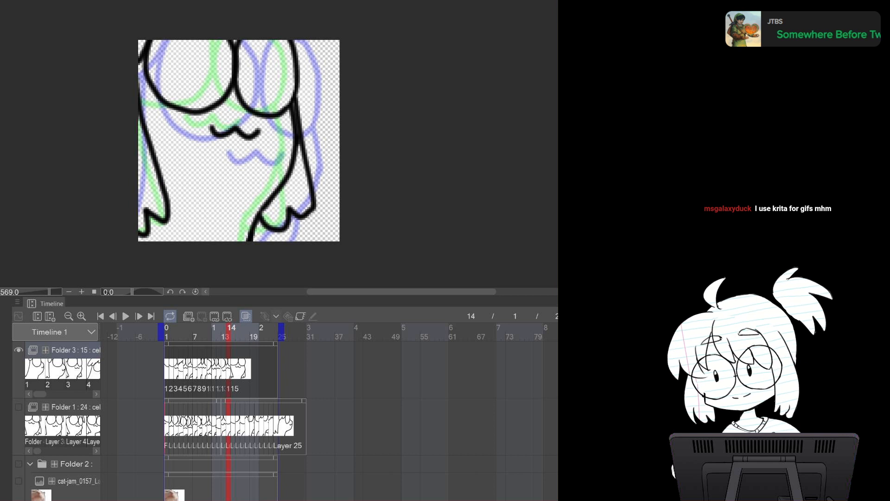
pyautogui.moveTo(298, 66)
pyautogui.mouseDown()
pyautogui.moveTo(314, 204)
pyautogui.moveTo(301, 216)
pyautogui.moveTo(290, 211)
pyautogui.moveTo(301, 216)
pyautogui.moveTo(281, 232)
pyautogui.moveTo(260, 222)
pyautogui.moveTo(246, 257)
pyautogui.moveTo(207, 268)
pyautogui.moveTo(100, 187)
pyautogui.moveTo(107, 38)
pyautogui.moveTo(278, 33)
pyautogui.mouseUp()
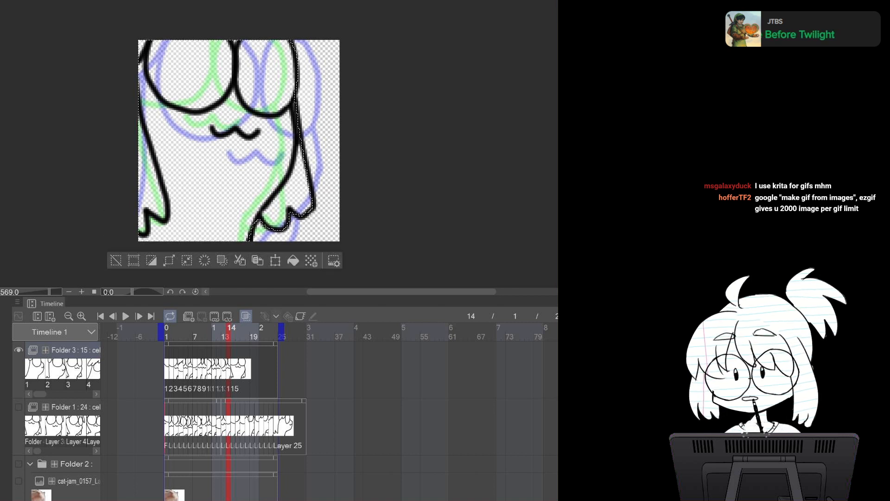
pyautogui.click(293, 260)
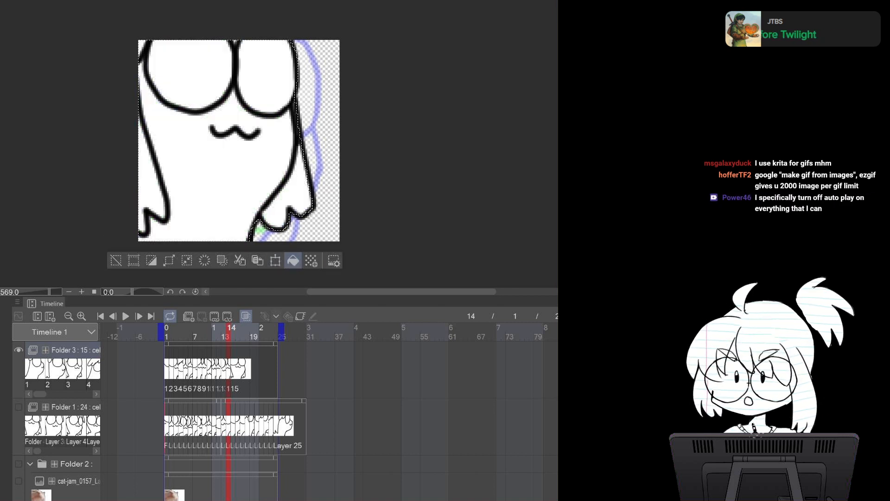
pyautogui.hotkey('ctrl', 'd')
# Lasso-select the character's body on frame 15, fill it with white and deselect
pyautogui.press('Right')
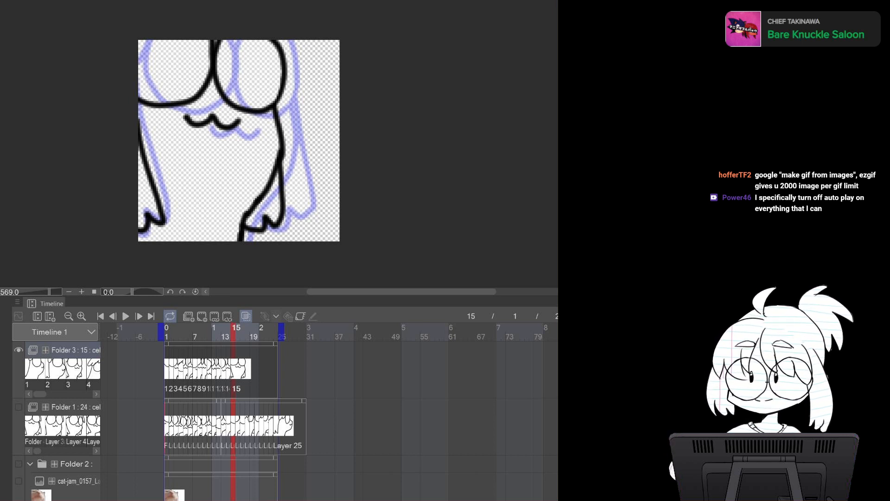
pyautogui.moveTo(273, 39)
pyautogui.mouseDown()
pyautogui.moveTo(282, 53)
pyautogui.moveTo(281, 212)
pyautogui.mouseUp()
pyautogui.moveTo(241, 239)
pyautogui.mouseDown()
pyautogui.moveTo(238, 256)
pyautogui.moveTo(93, 85)
pyautogui.moveTo(236, 9)
pyautogui.mouseUp()
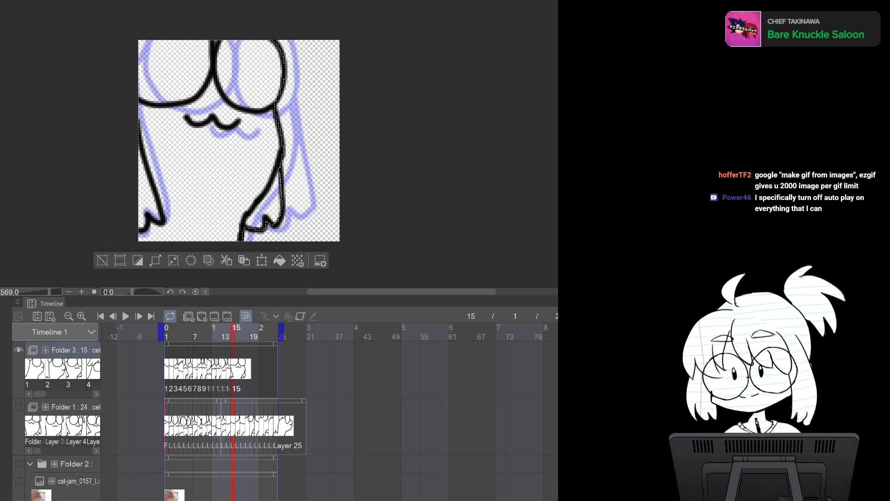
pyautogui.click(280, 260)
pyautogui.click(102, 260)
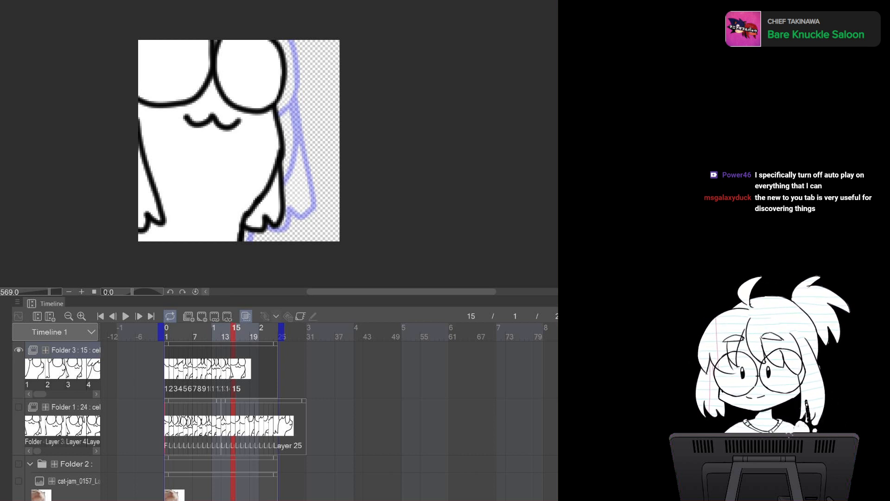
# Play the animation to preview the filled frames and stop playback
pyautogui.hotkey('ctrl', 'Tab')
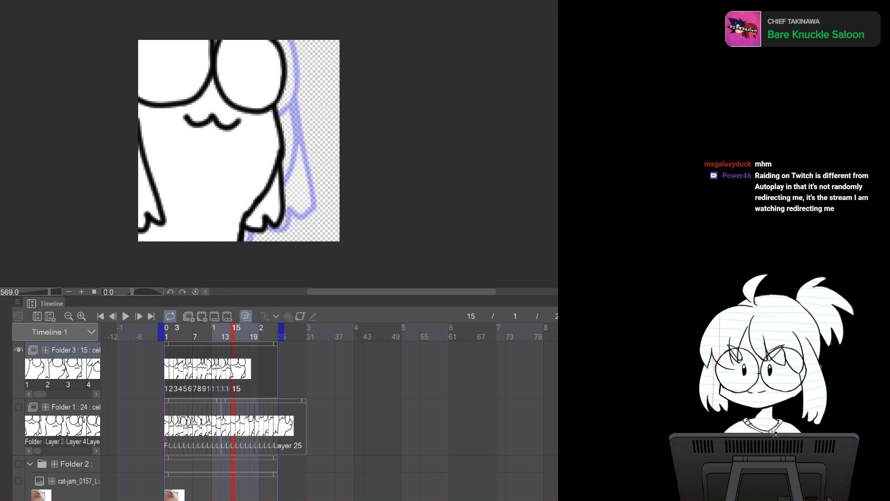
pyautogui.press('space')
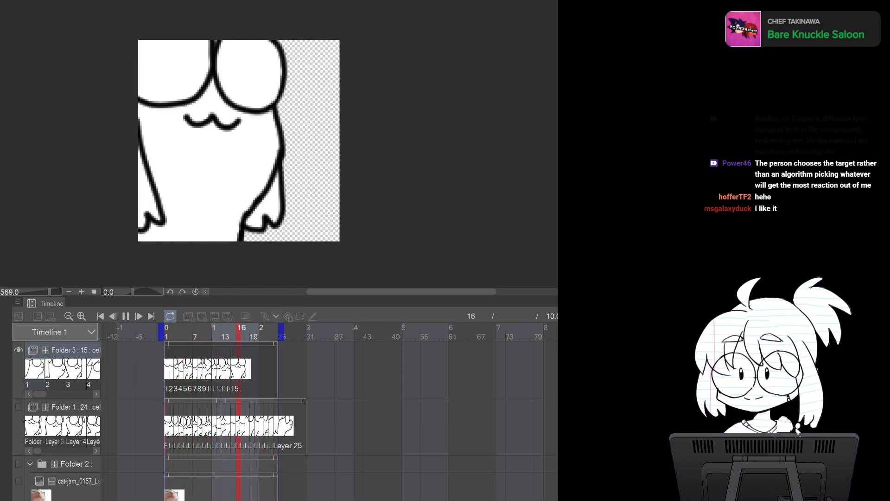
pyautogui.click(126, 316)
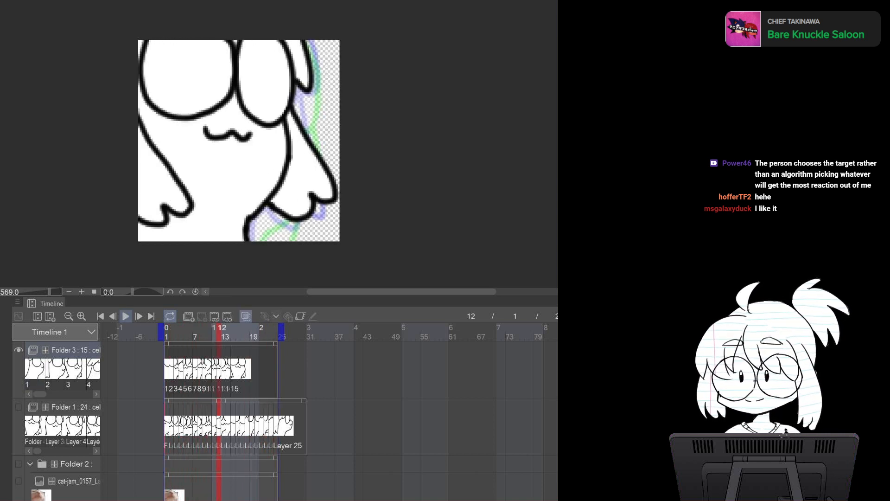
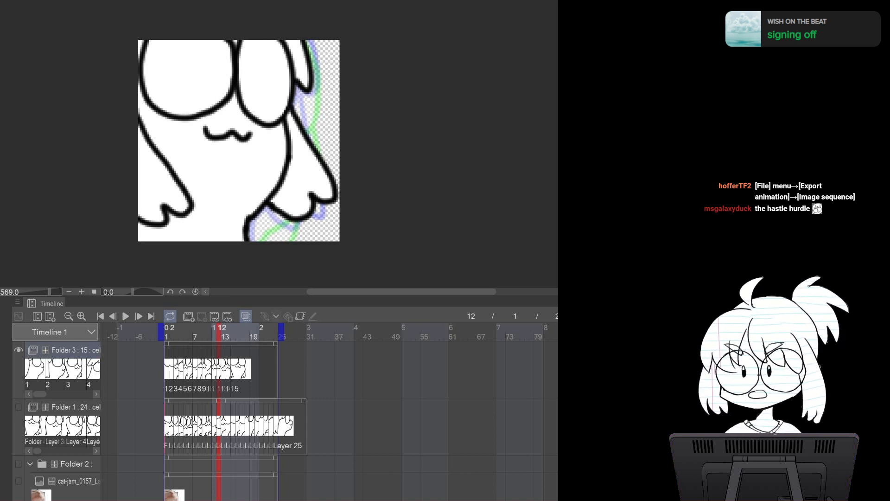
# Return to frame 1 and play the animation to preview it, then stop playback
pyautogui.click(167, 329)
pyautogui.click(126, 316)
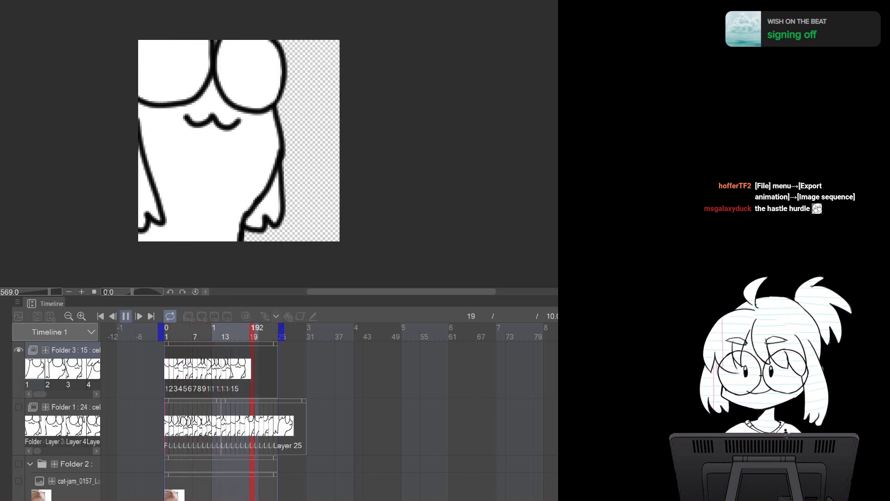
pyautogui.click(126, 316)
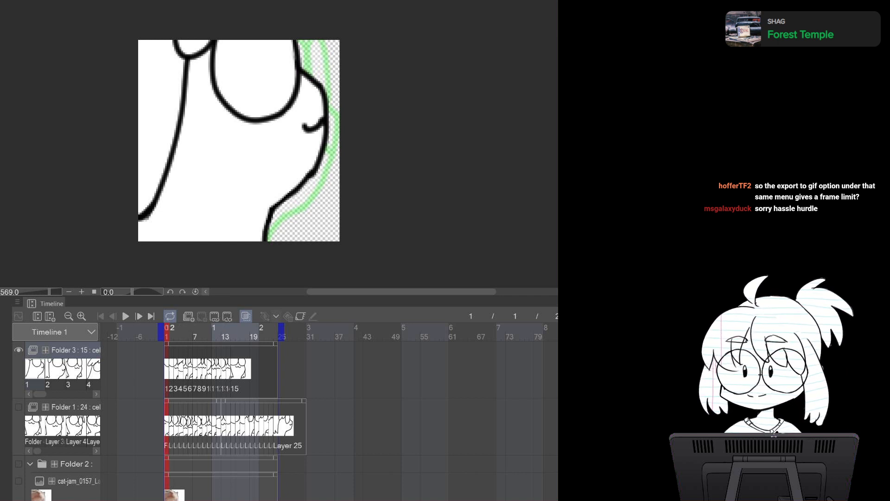
# Hide Folder 3, show Folder 1 instead, and return the playhead to frame 1
pyautogui.click(171, 332)
pyautogui.moveTo(176, 332)
pyautogui.mouseDown()
pyautogui.moveTo(252, 332)
pyautogui.moveTo(236, 332)
pyautogui.mouseUp()
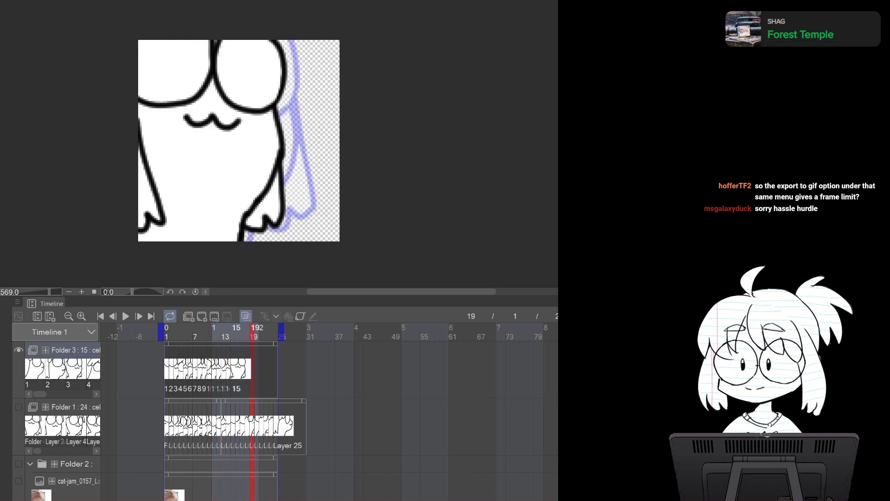
pyautogui.click(236, 332)
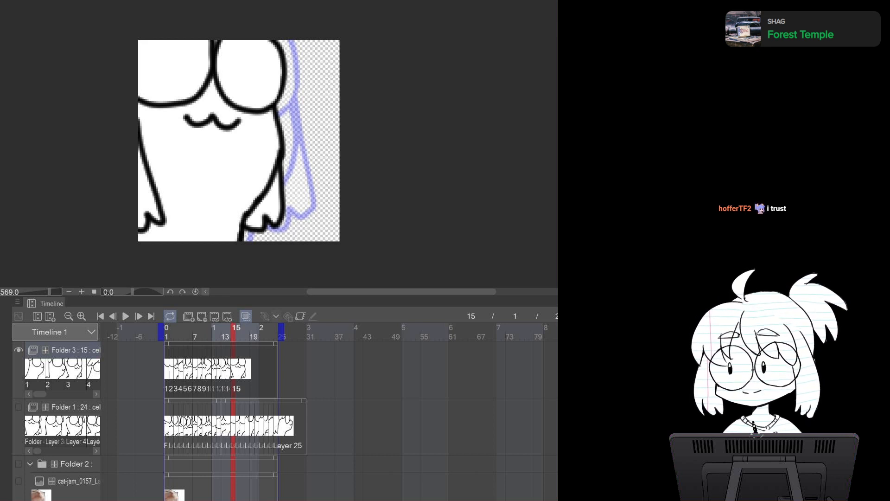
pyautogui.click(18, 350)
pyautogui.click(19, 407)
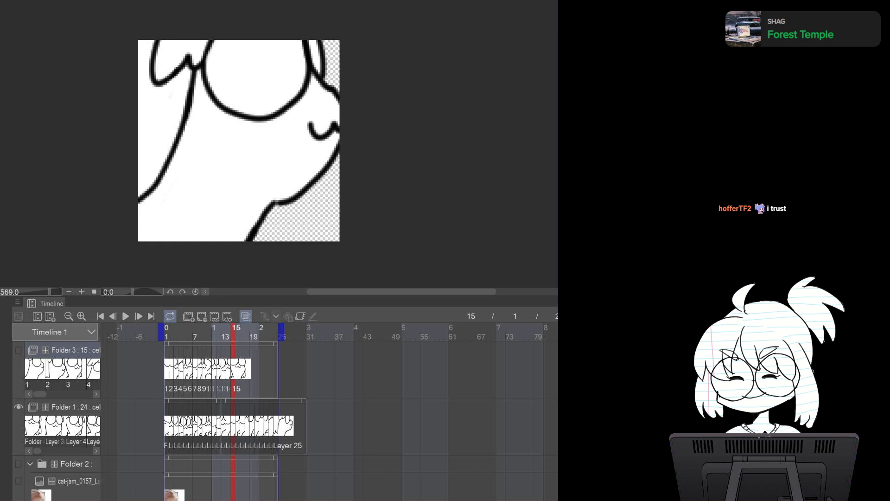
pyautogui.click(167, 333)
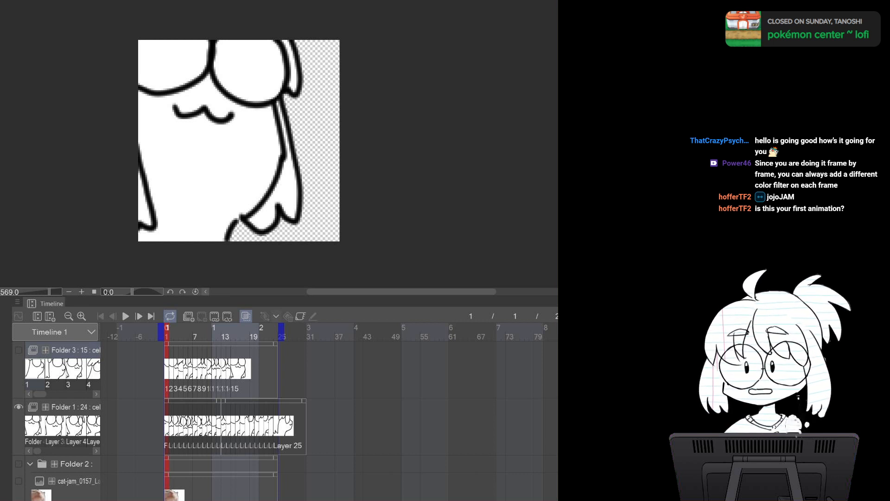
# Switch to the 'starting soon' canvas and play its walking animation from frame 1 of Folder 2
pyautogui.hotkey('ctrl', 'Tab')
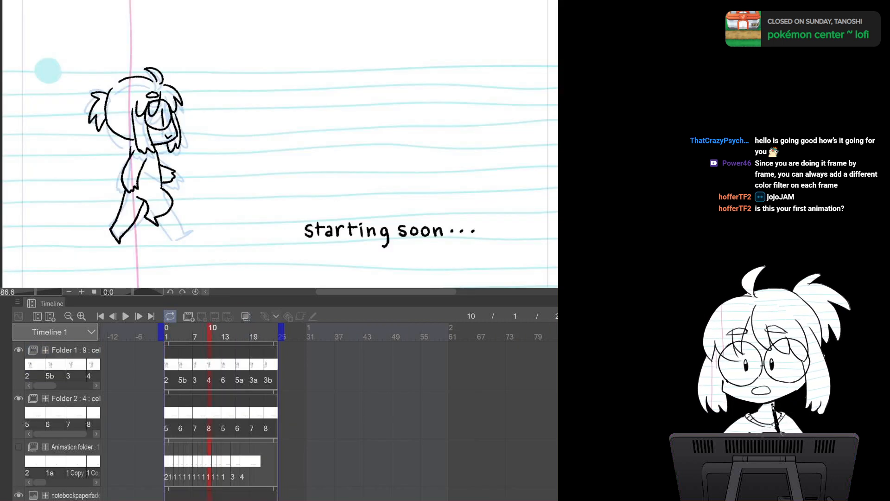
pyautogui.moveTo(278, 162)
pyautogui.mouseDown()
pyautogui.moveTo(308, 103)
pyautogui.moveTo(272, 134)
pyautogui.mouseUp()
pyautogui.click(167, 413)
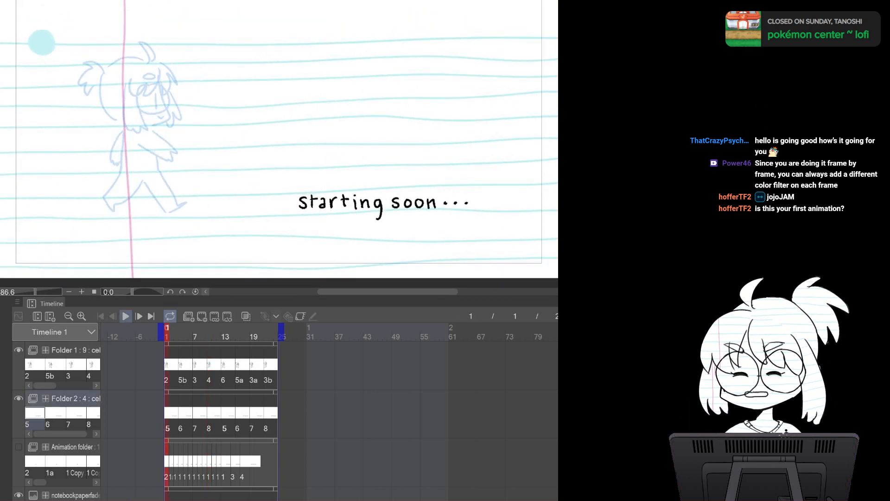
pyautogui.click(126, 316)
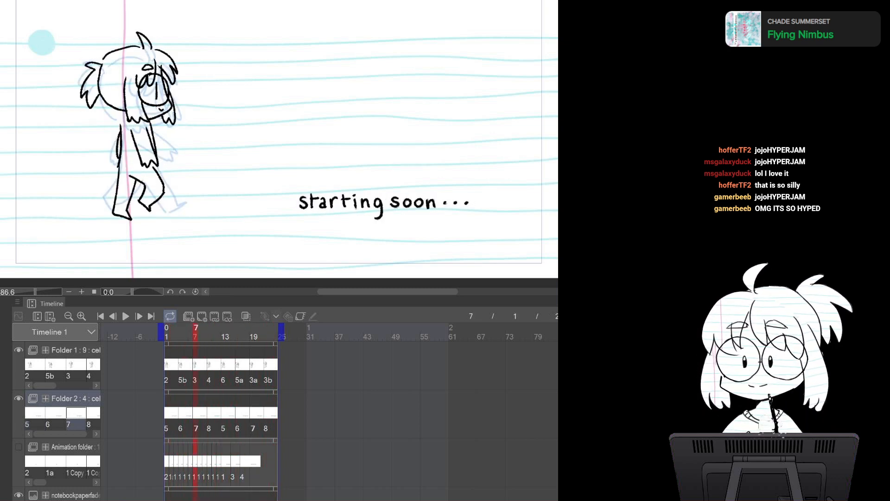
# Switch to the emote sketch sheet and look over the circled emote ideas, panning and zooming around the page
pyautogui.hotkey('ctrl', 'Tab')
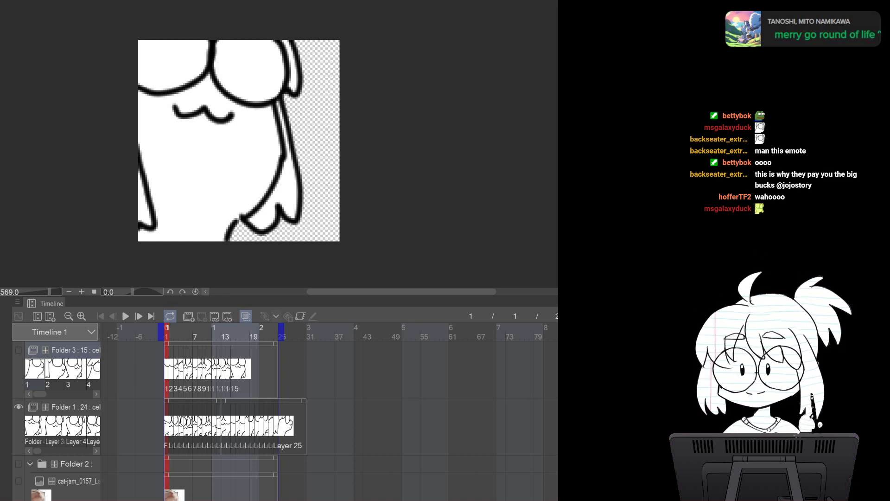
pyautogui.hotkey('ctrl', 'Tab')
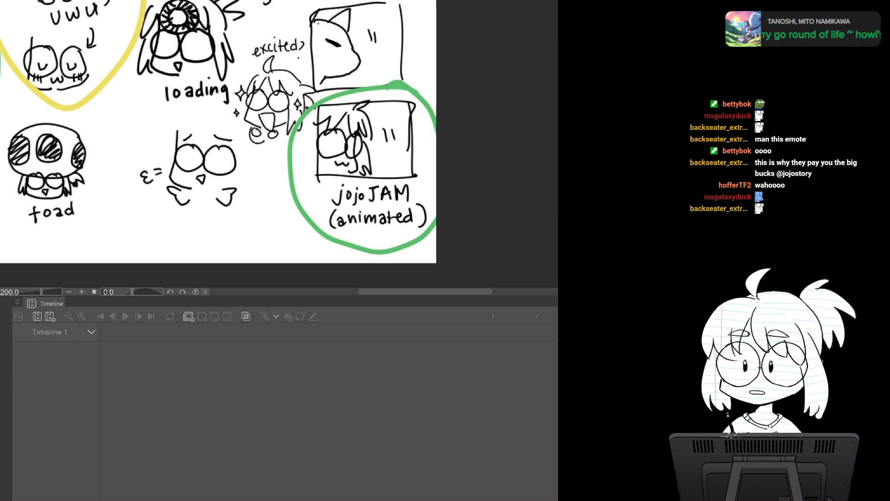
pyautogui.scroll(-7, 426, 137)
pyautogui.moveTo(417, 74); pyautogui.dragTo(394, 280)
pyautogui.moveTo(288, 93)
pyautogui.mouseDown()
pyautogui.moveTo(269, 257)
pyautogui.moveTo(269, 203)
pyautogui.mouseUp()
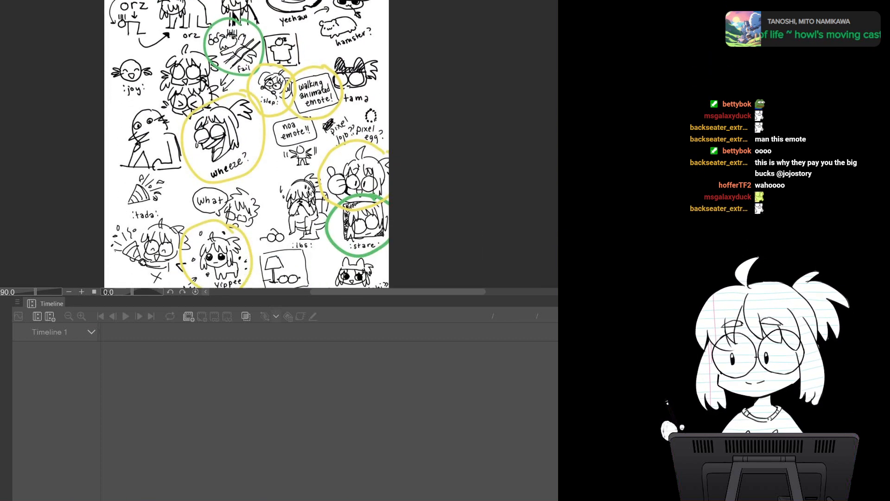
pyautogui.moveTo(251, 264)
pyautogui.mouseDown()
pyautogui.moveTo(281, 97)
pyautogui.moveTo(283, 35)
pyautogui.mouseUp()
pyautogui.moveTo(283, 111)
pyautogui.mouseDown()
pyautogui.moveTo(277, 71)
pyautogui.moveTo(261, 92)
pyautogui.moveTo(252, 89)
pyautogui.moveTo(265, 83)
pyautogui.moveTo(265, 137)
pyautogui.mouseUp()
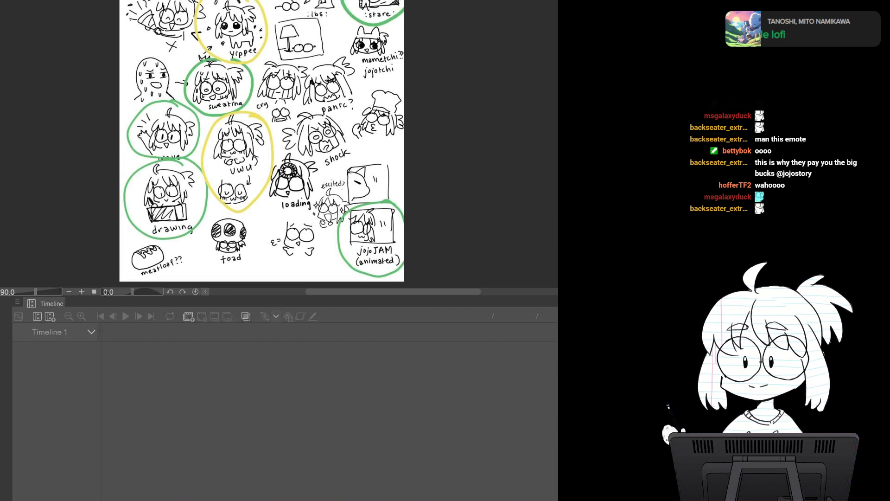
pyautogui.moveTo(266, 137)
pyautogui.mouseDown()
pyautogui.moveTo(266, 155)
pyautogui.moveTo(279, 129)
pyautogui.moveTo(374, 82)
pyautogui.mouseUp()
pyautogui.scroll(-3, 251, 155)
pyautogui.scroll(10, 268, 148)
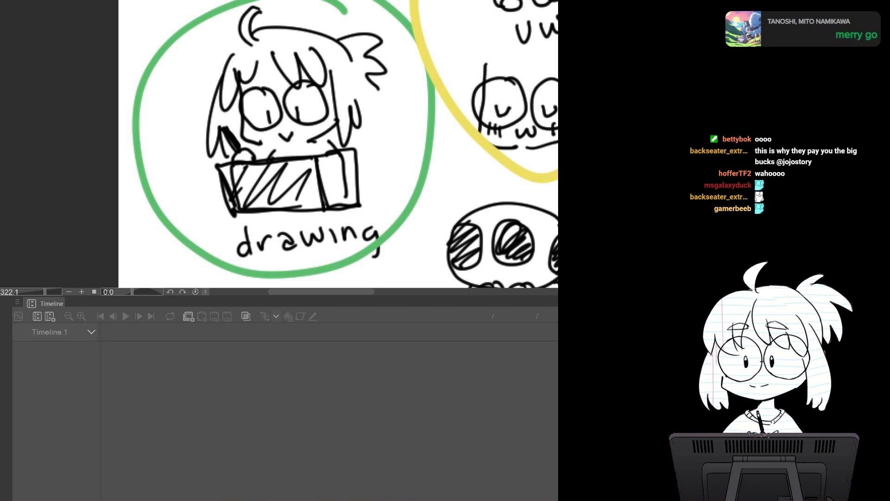
pyautogui.scroll(-8, 274, 141)
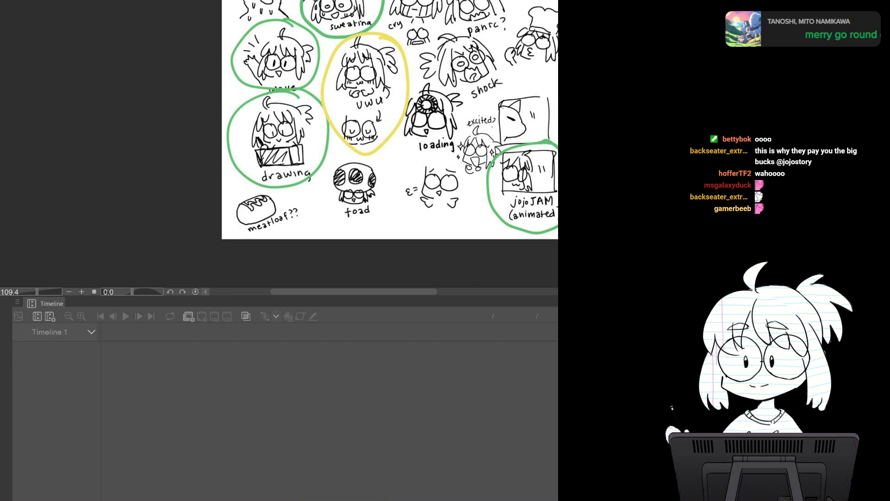
pyautogui.moveTo(297, 92)
pyautogui.mouseDown()
pyautogui.moveTo(229, 101)
pyautogui.moveTo(229, 124)
pyautogui.moveTo(264, 163)
pyautogui.moveTo(328, 290)
pyautogui.mouseUp()
pyautogui.moveTo(324, 162)
pyautogui.mouseDown()
pyautogui.moveTo(263, 296)
pyautogui.moveTo(309, 1)
pyautogui.mouseUp()
pyautogui.scroll(-3, 282, 198)
pyautogui.scroll(9, 282, 198)
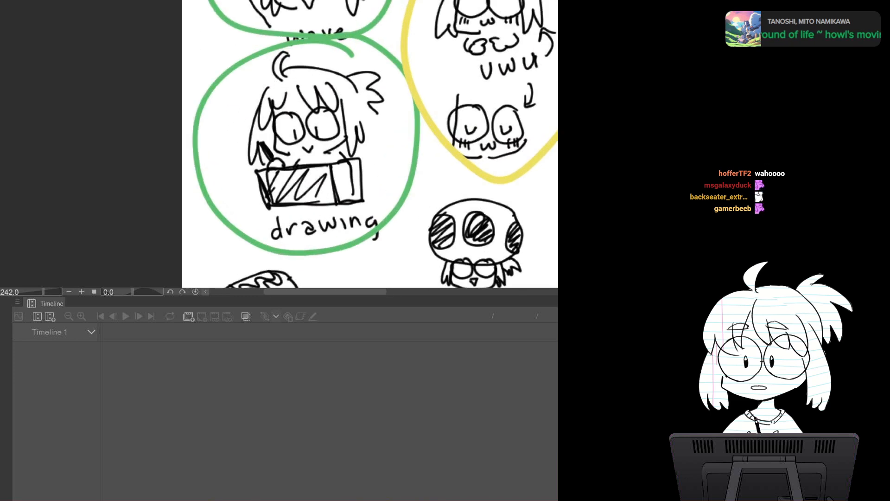
pyautogui.scroll(-4, 282, 199)
pyautogui.scroll(-3, 282, 198)
pyautogui.moveTo(324, 56)
pyautogui.mouseDown()
pyautogui.moveTo(293, 228)
pyautogui.moveTo(298, 267)
pyautogui.moveTo(329, 283)
pyautogui.moveTo(295, 322)
pyautogui.moveTo(291, 140)
pyautogui.moveTo(313, 35)
pyautogui.moveTo(291, 63)
pyautogui.mouseUp()
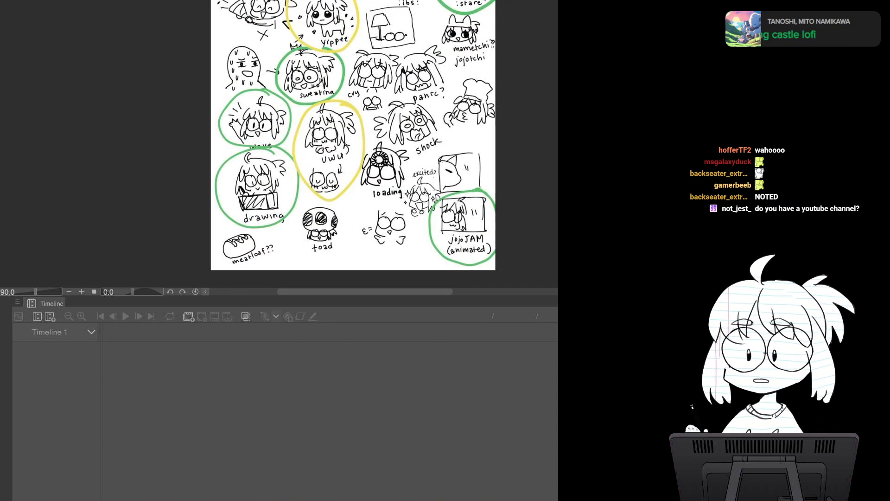